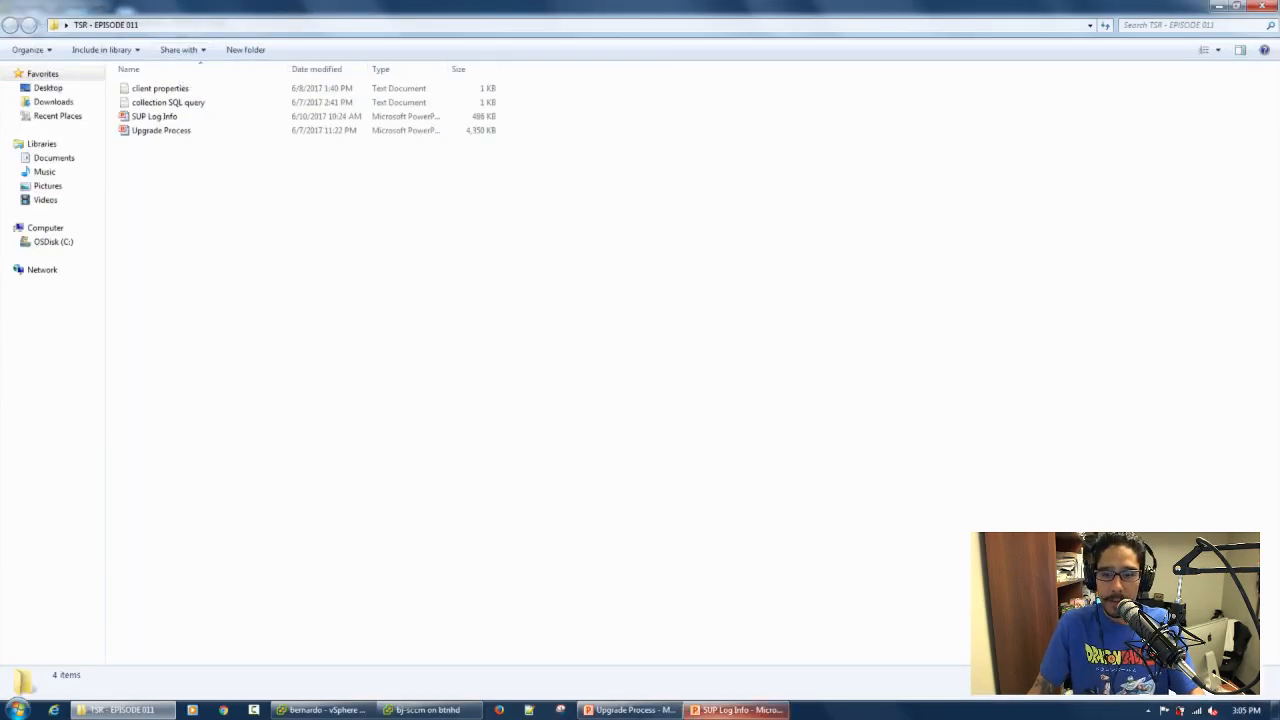
Bring the Upgrade Process PowerPoint presentation to the front from the taskbar.
{"action": "left_click", "coordinate": [630, 709]}
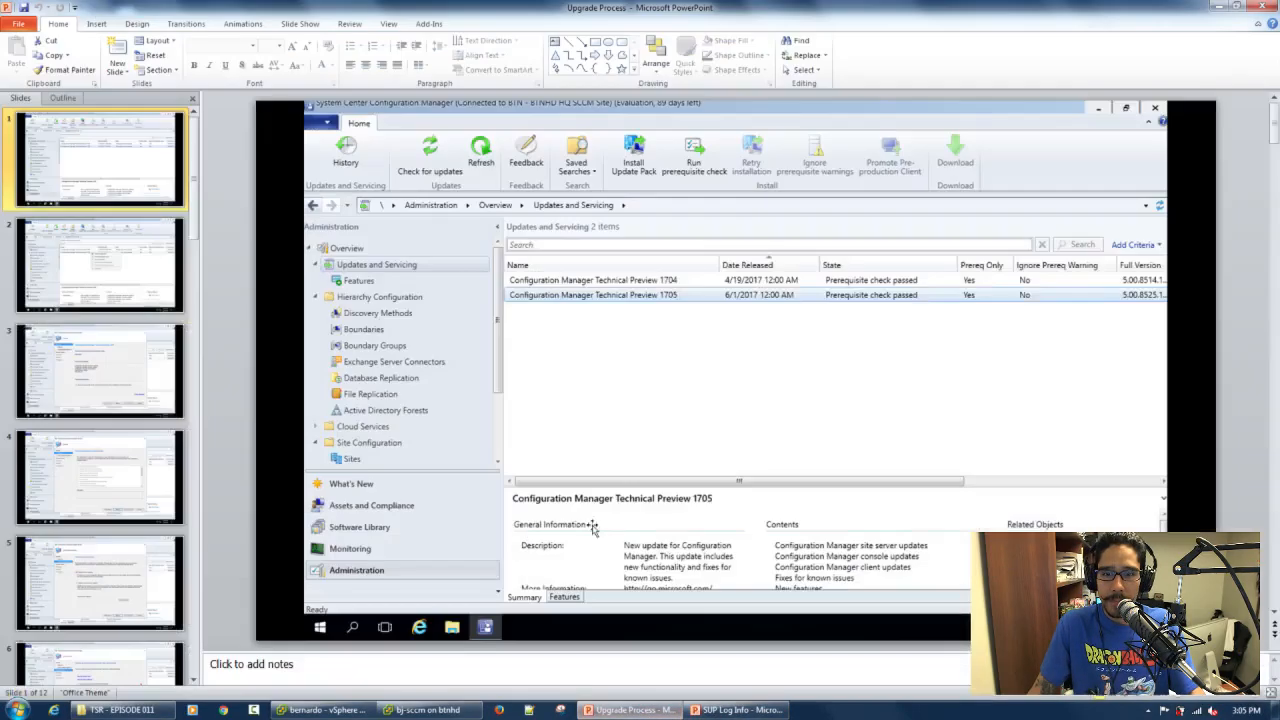
Start the Upgrade Process slide show from the first slide.
{"action": "left_click", "coordinate": [1157, 693]}
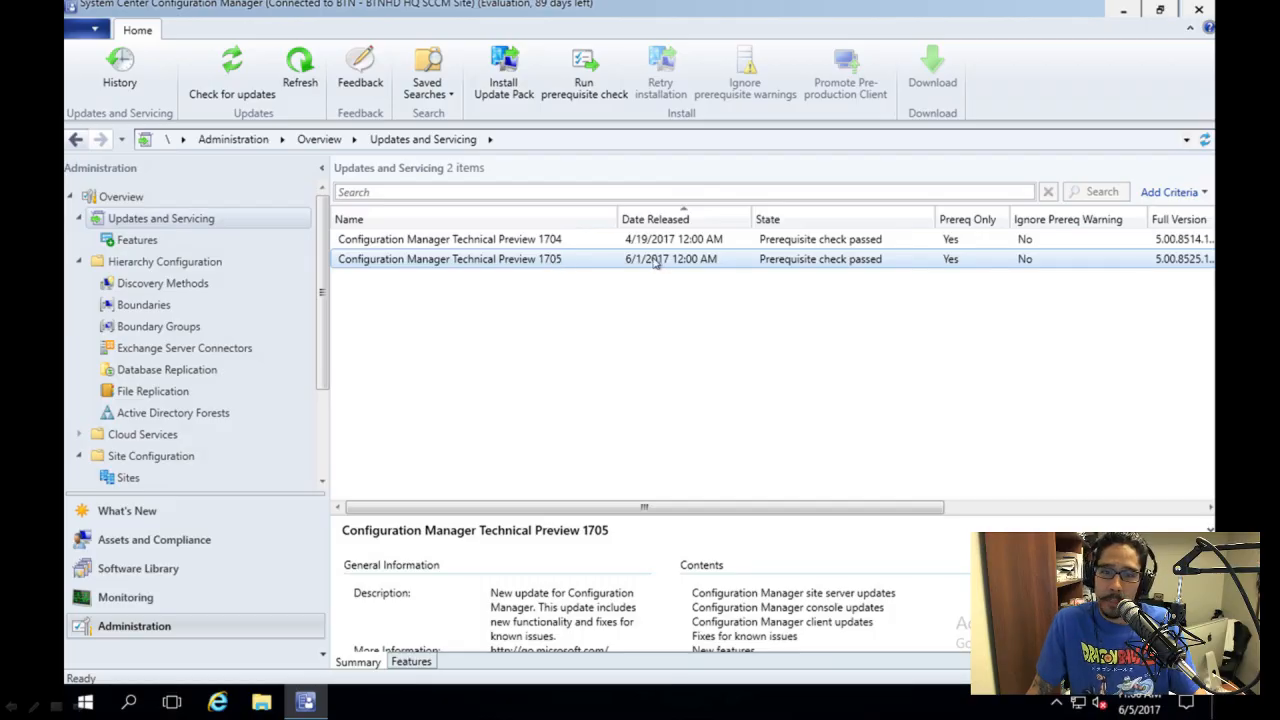
Show the actions for the Technical Preview 1705 row and advance to its Updates Wizard slide.
{"action": "right_click", "coordinate": [537, 271]}
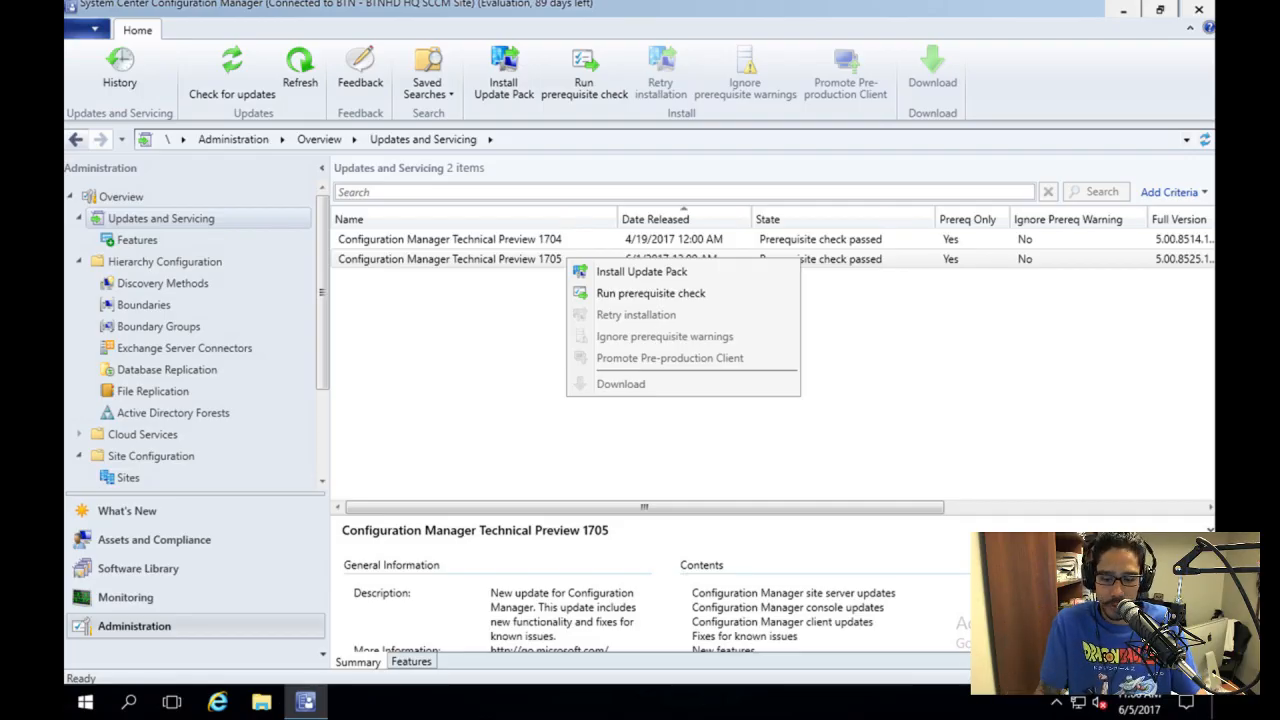
{"action": "key", "text": "Down"}
{"action": "key", "text": "Return"}
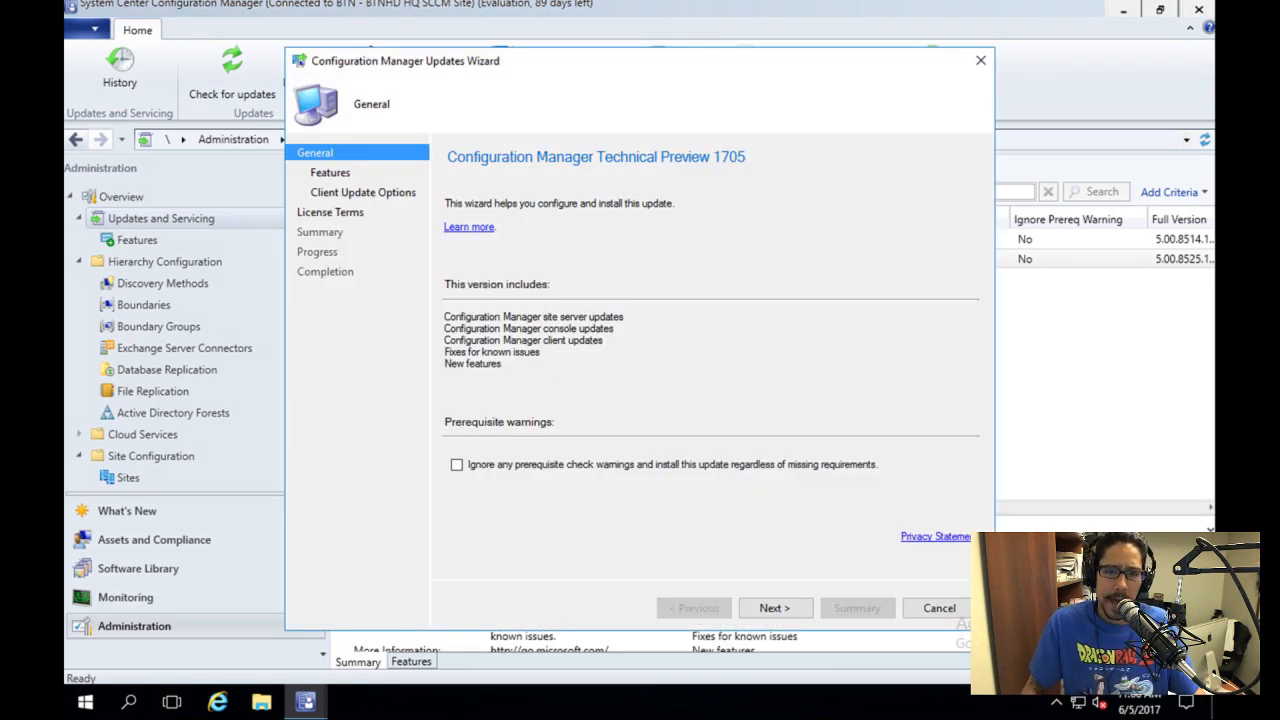
Advance through the Features, Client Update Options, License Terms and Progress slides to Completion.
{"action": "key", "text": "Return"}
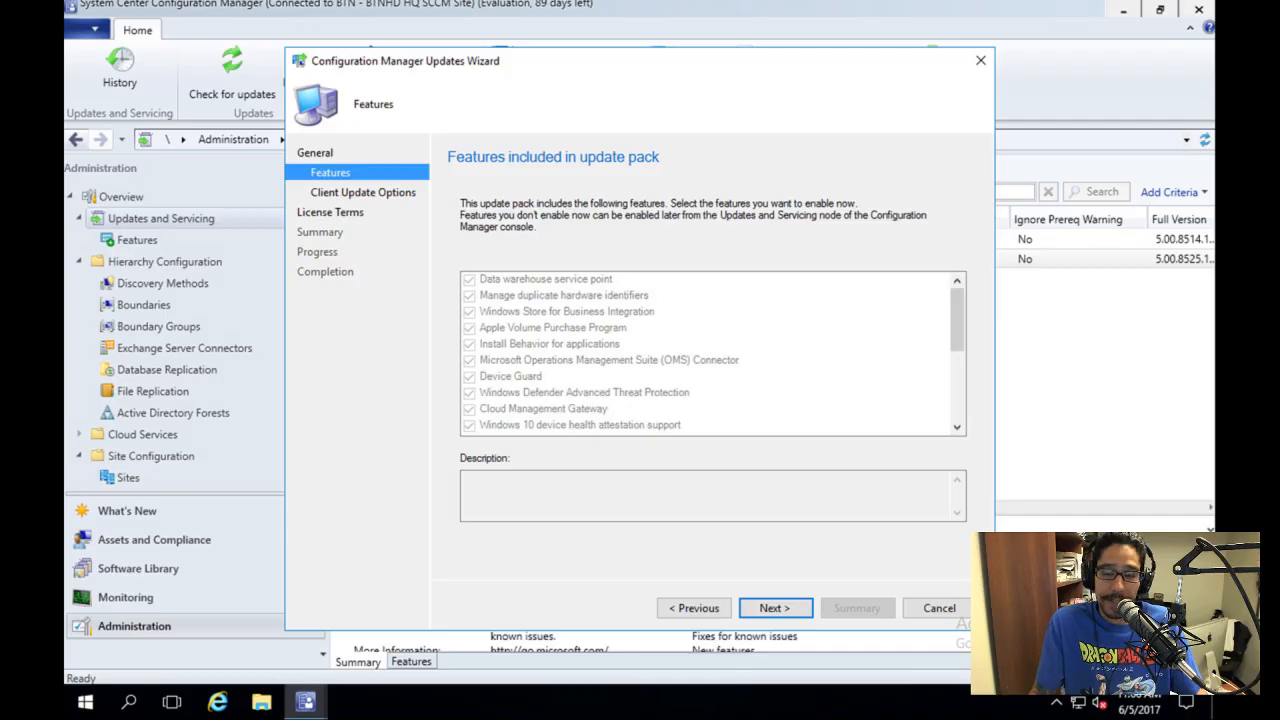
{"action": "key", "text": "Return"}
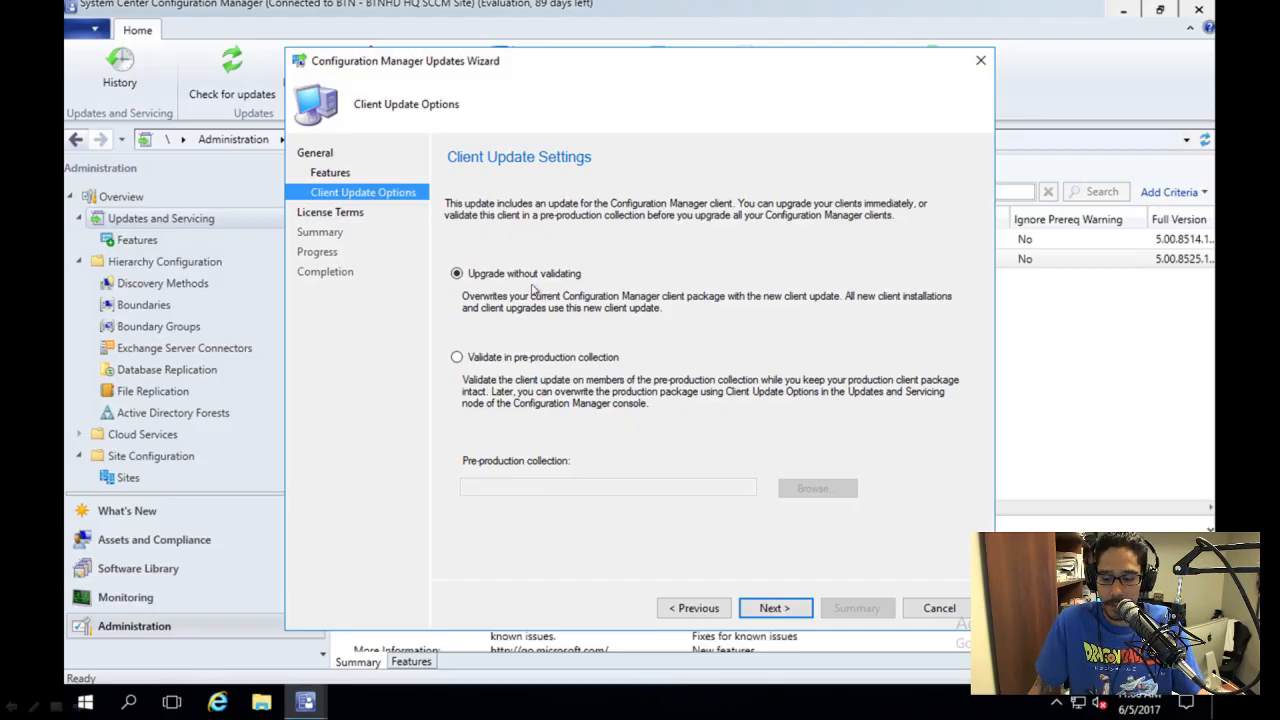
{"action": "key", "text": "Return"}
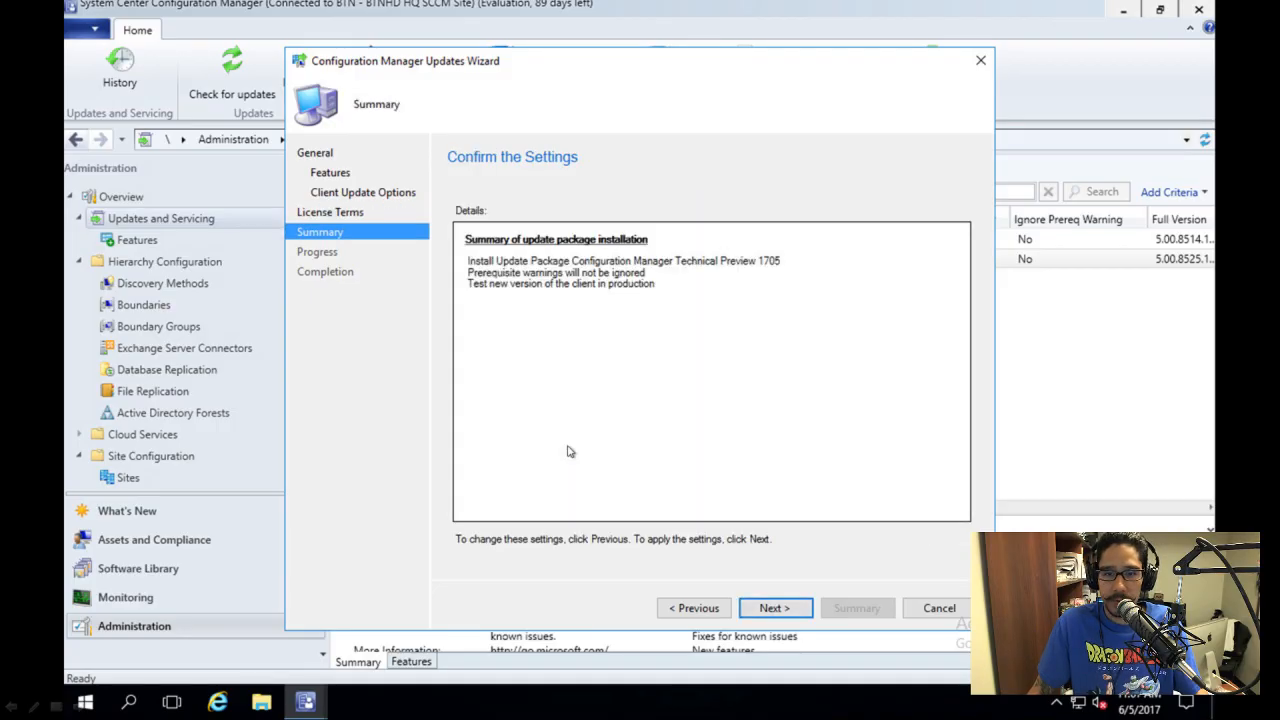
{"action": "key", "text": "Return"}
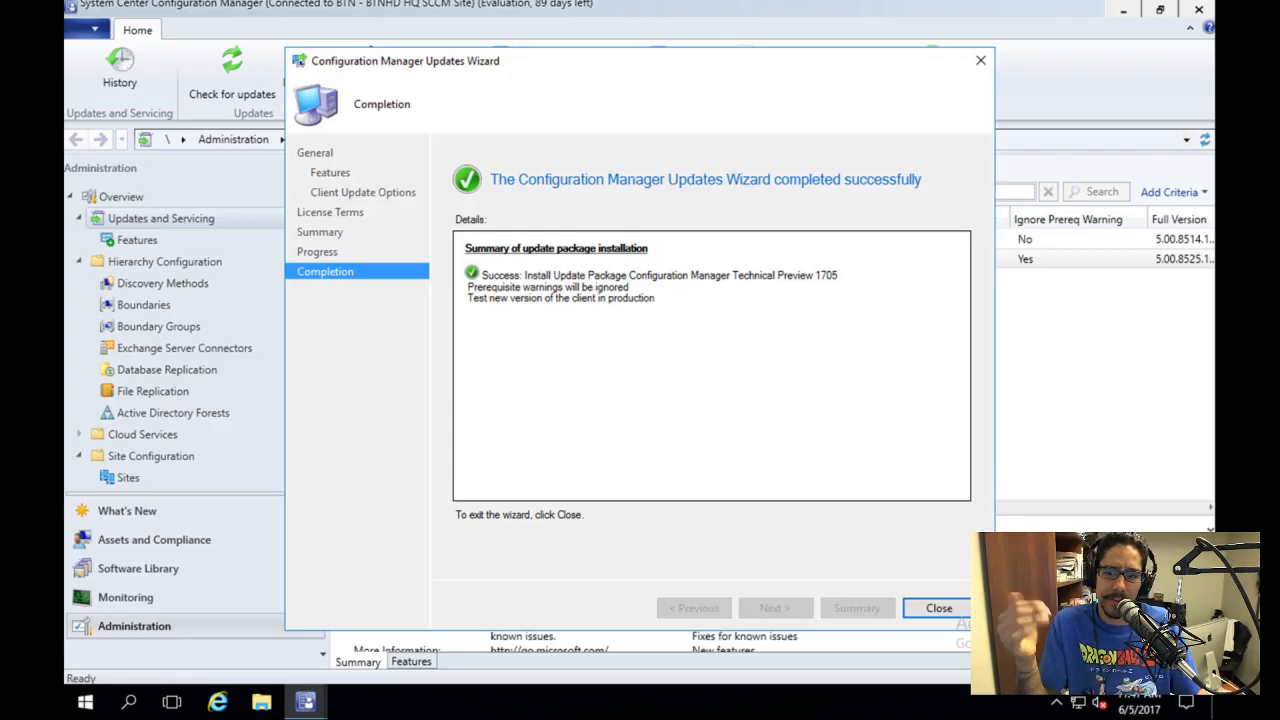
Advance past the Completion slide and the 1706 Tech Preview slide to the end of the show.
{"action": "key", "text": "Return"}
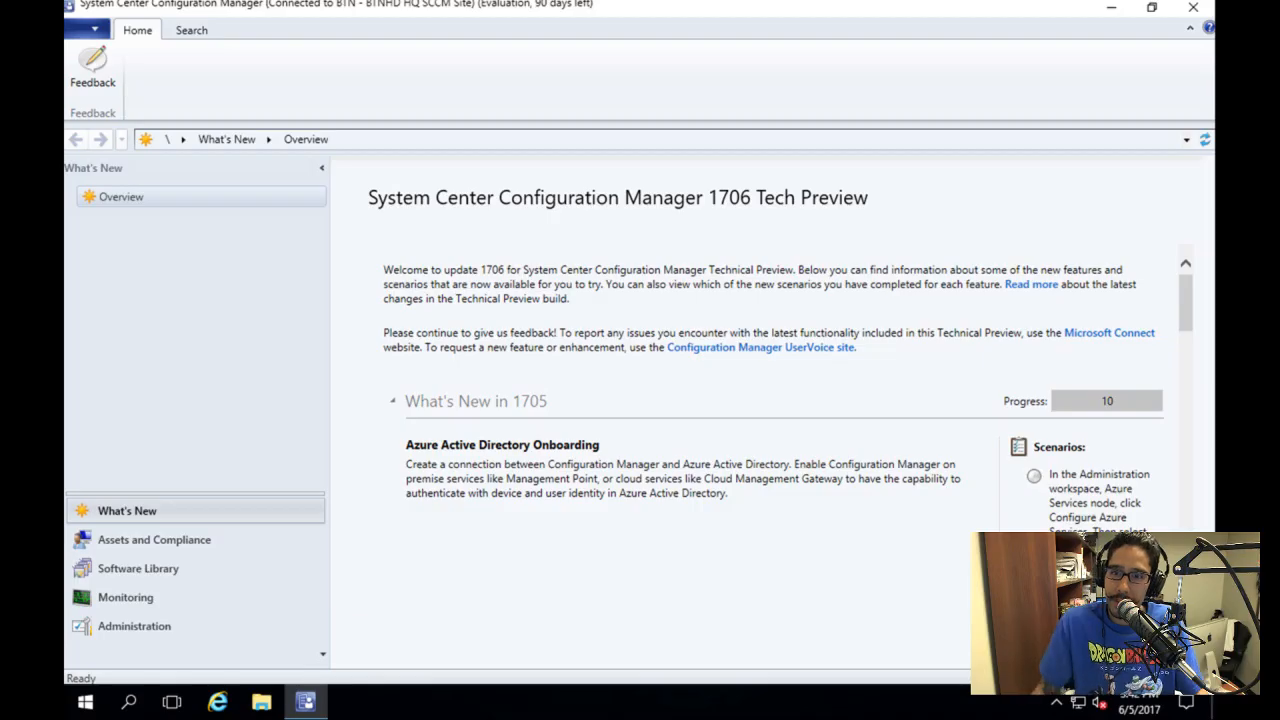
{"action": "key", "text": "Right"}
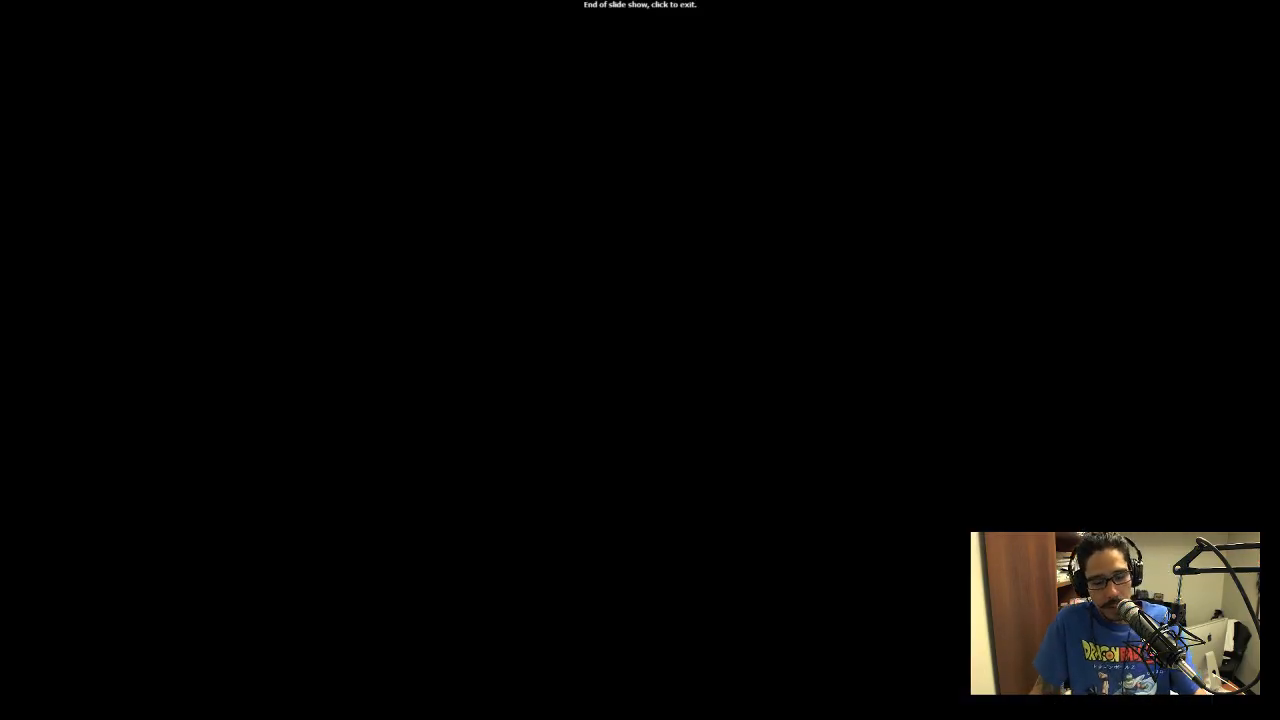
Exit the finished slide show and close the TSR - EPISODE 011 Explorer window.
{"action": "key", "text": "Right"}
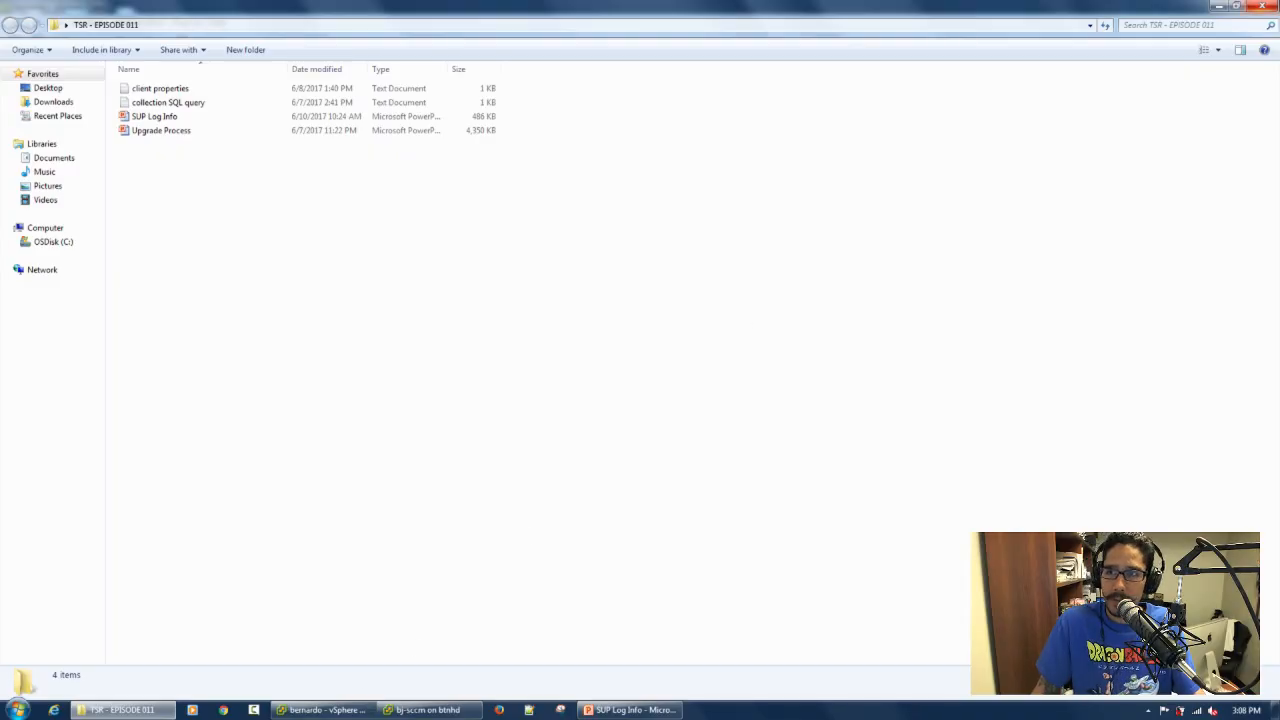
{"action": "key", "text": "alt+F4"}
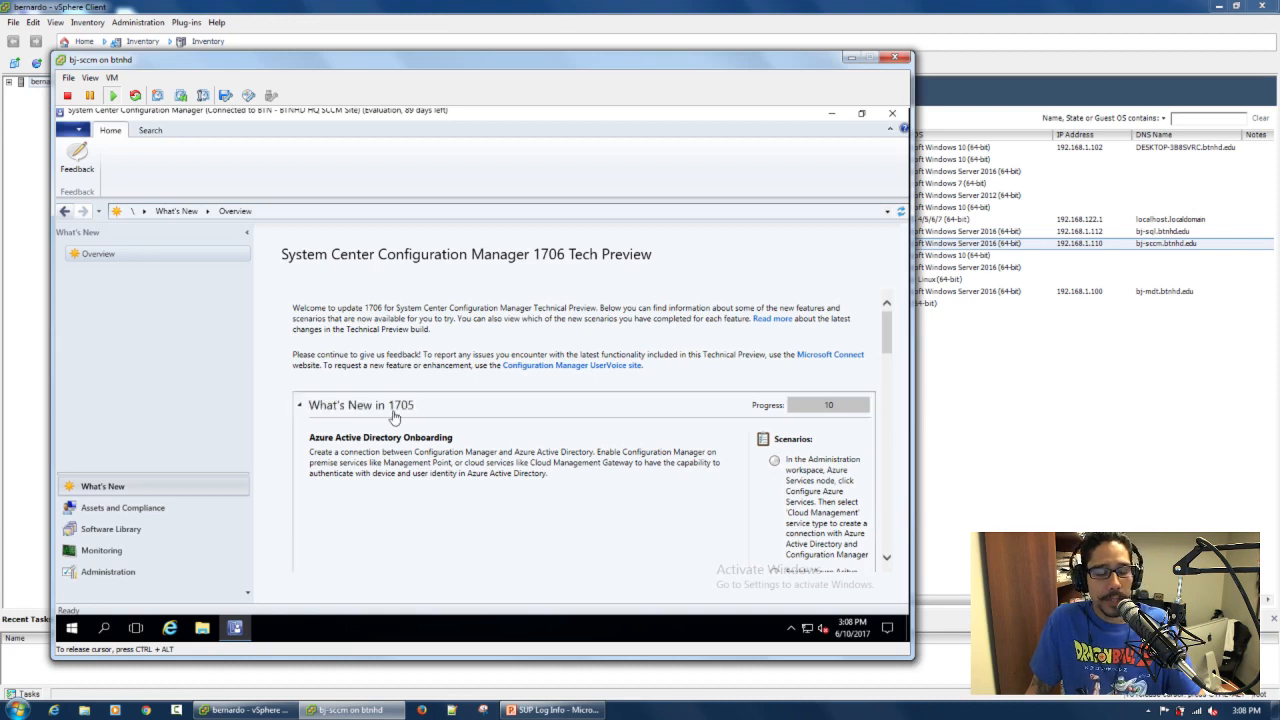
In the VM console, go to Administration > Site Configuration > Sites and select the BTN site.
{"action": "key", "text": "ctrl+alt"}
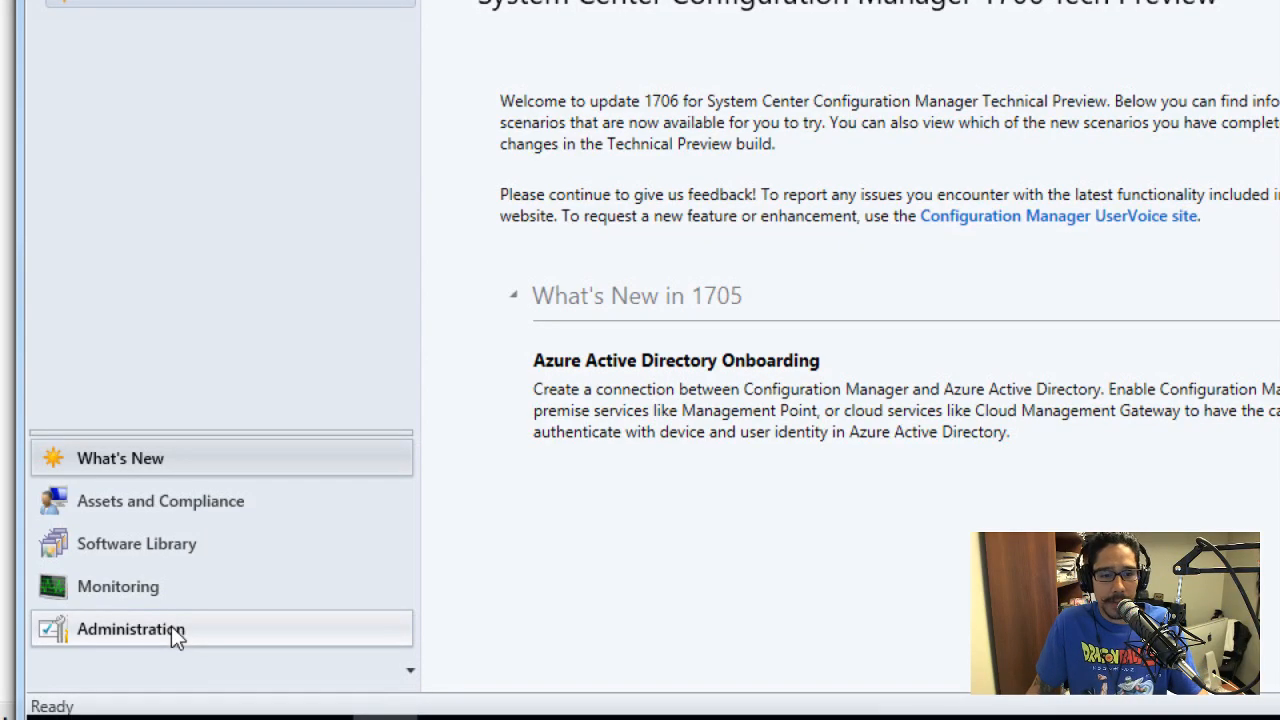
{"action": "left_click", "coordinate": [172, 630]}
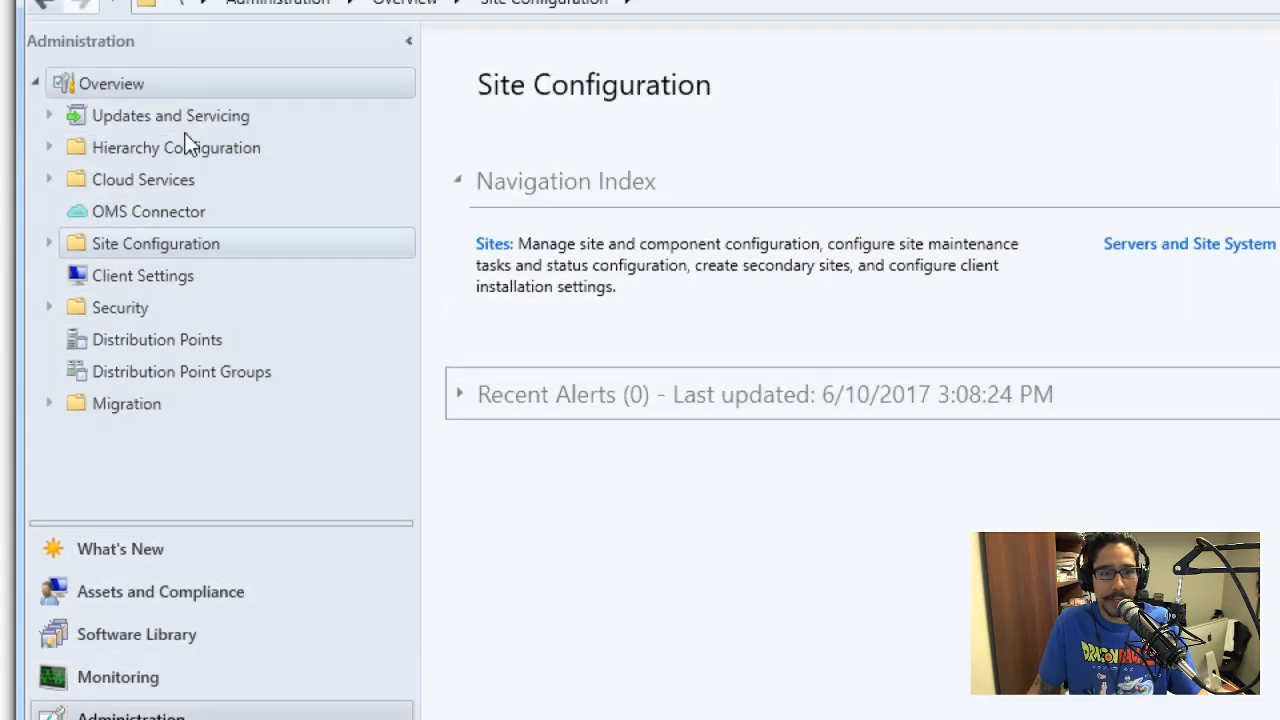
{"action": "left_click", "coordinate": [50, 245]}
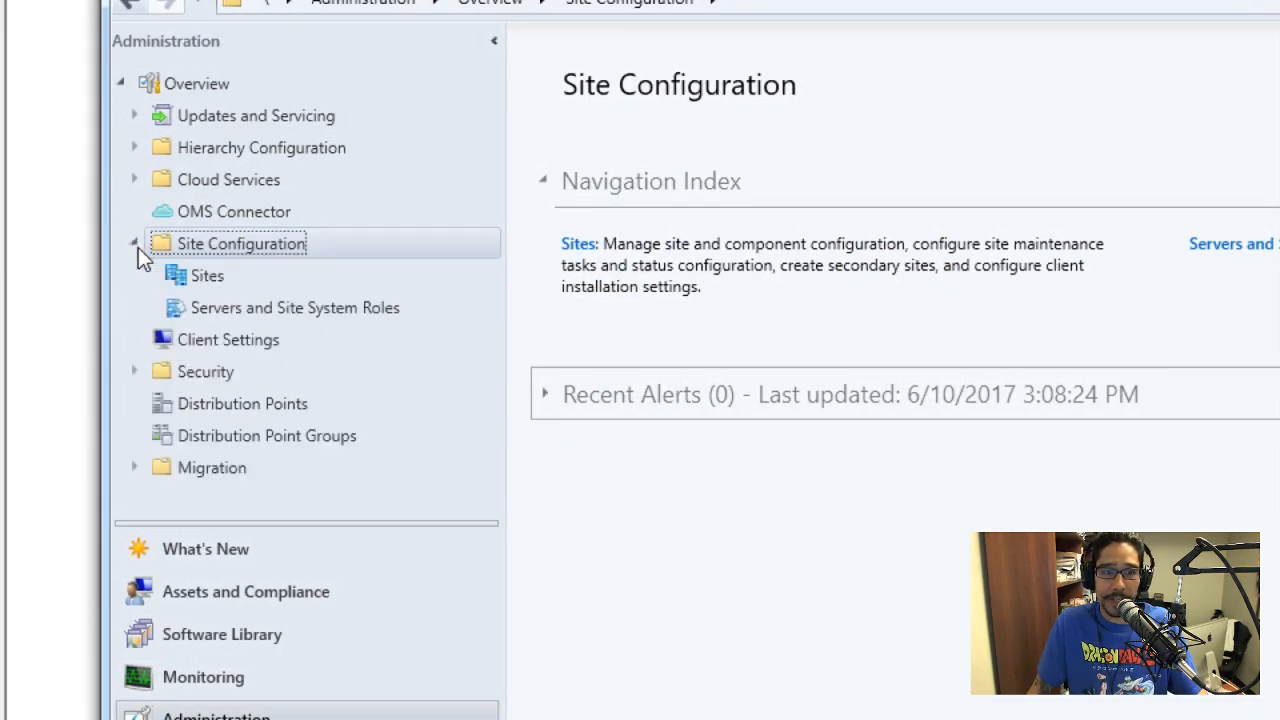
{"action": "left_click", "coordinate": [208, 276]}
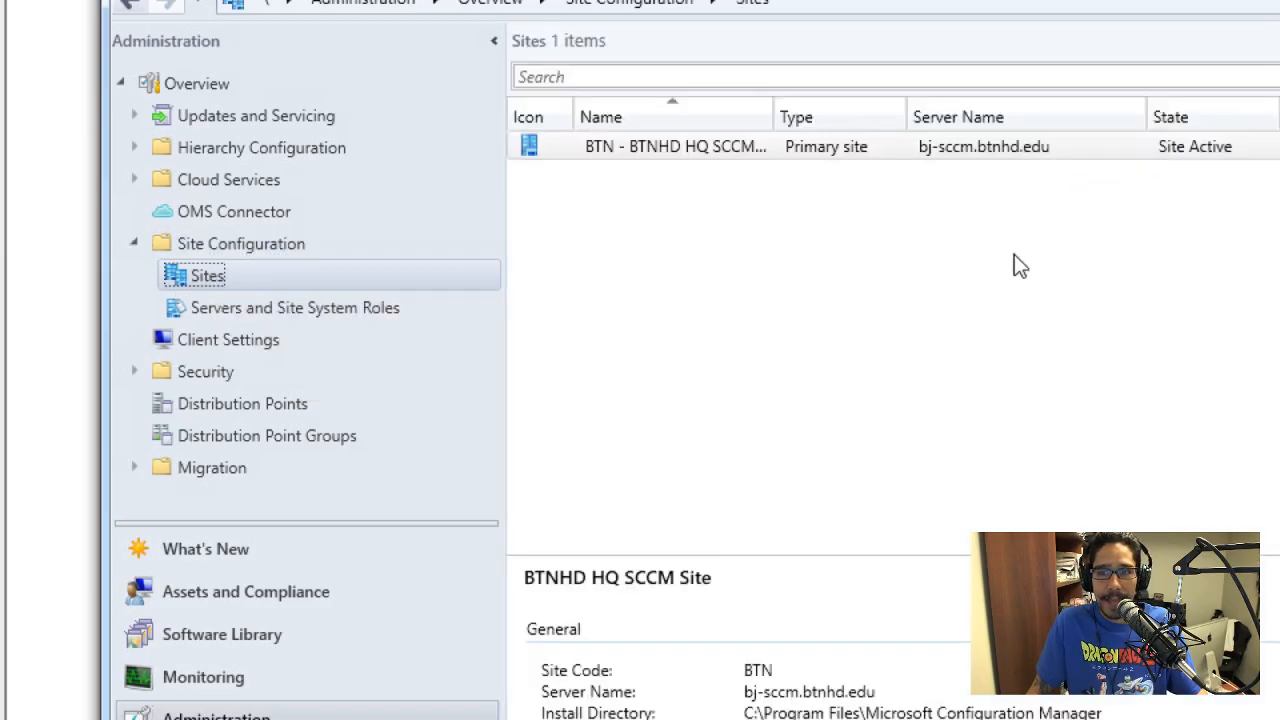
{"action": "left_click", "coordinate": [600, 160]}
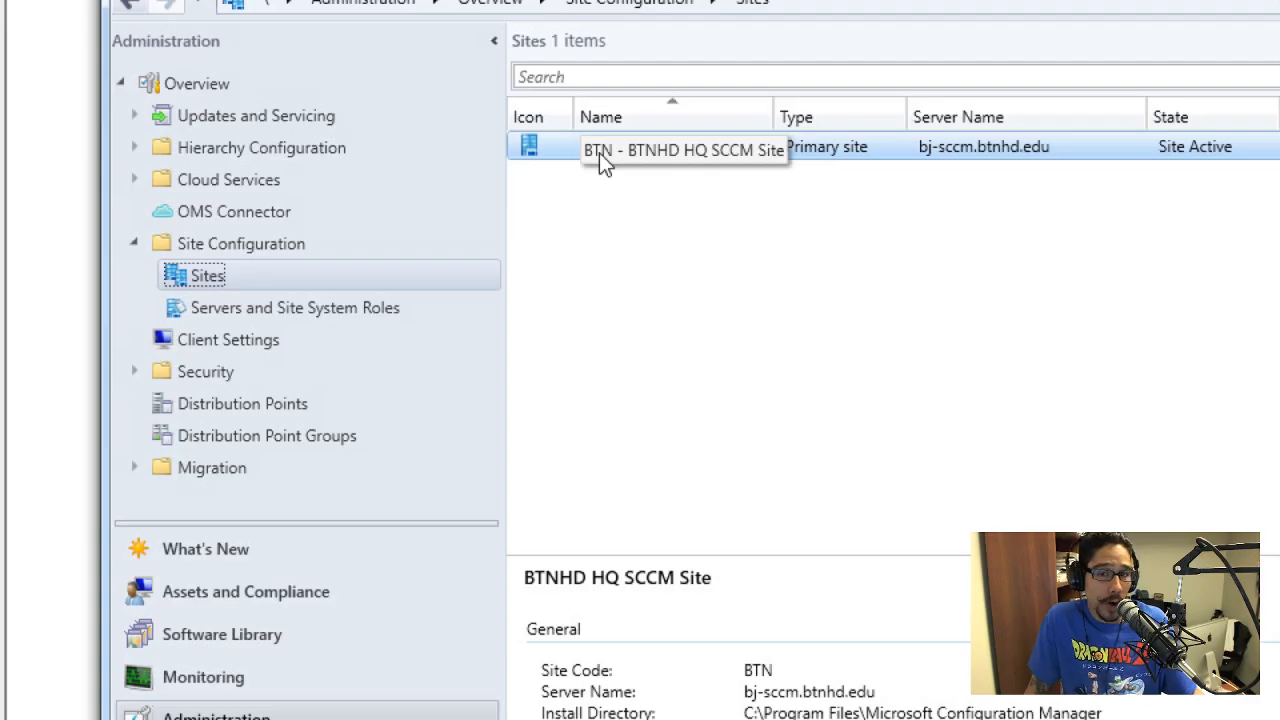
Launch Add Site System Roles on the BTN site and choose bj-sccm.btnhd.edu as the server.
{"action": "right_click", "coordinate": [604, 157]}
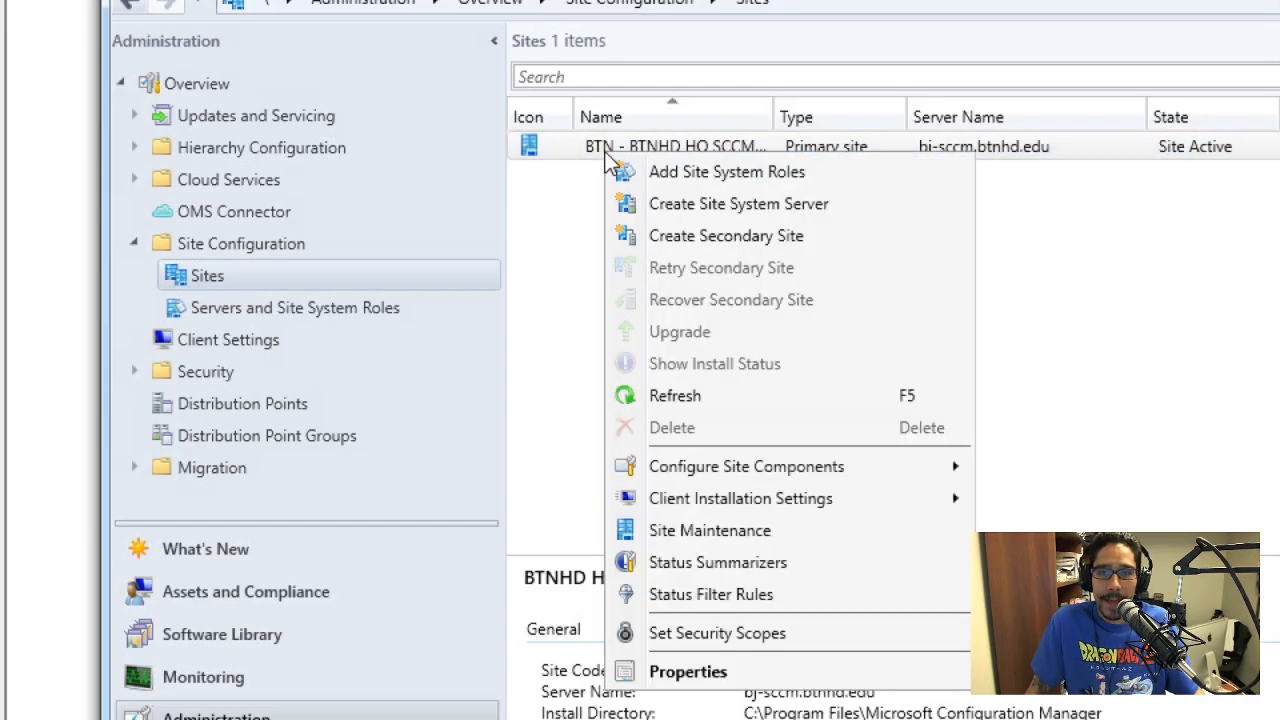
{"action": "left_click", "coordinate": [687, 173]}
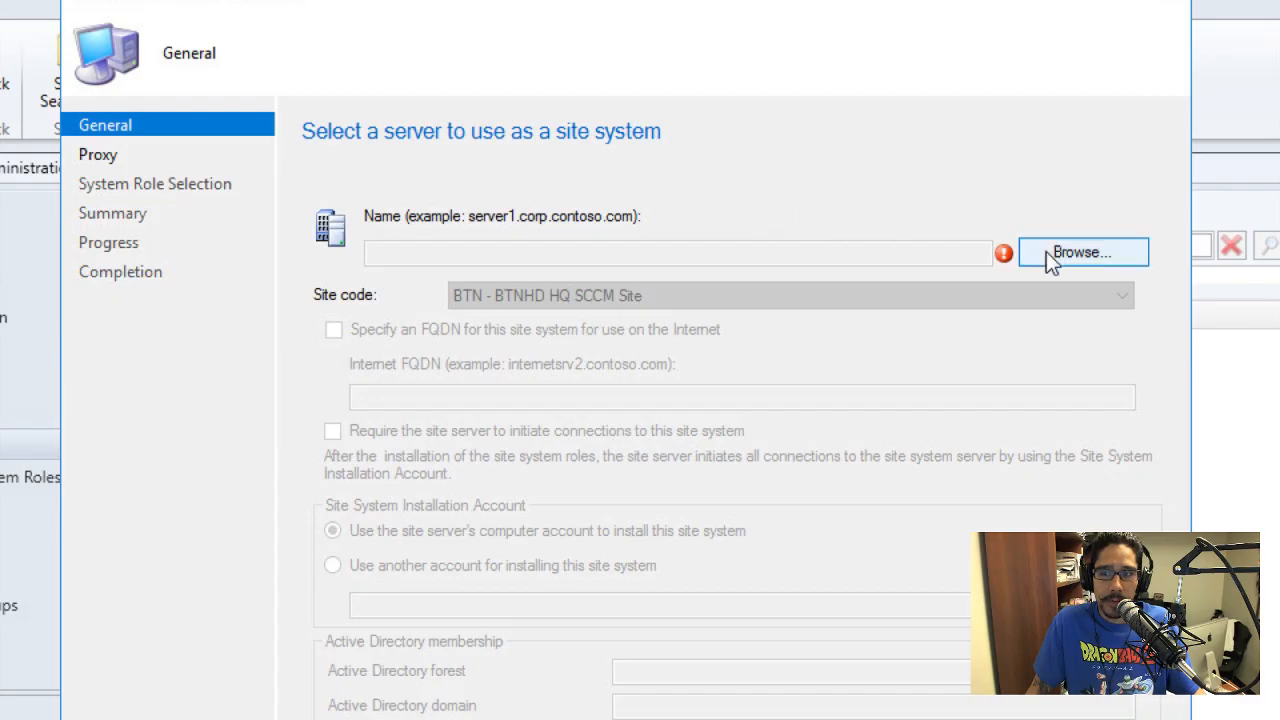
{"action": "mouse_move", "coordinate": [998, 255]}
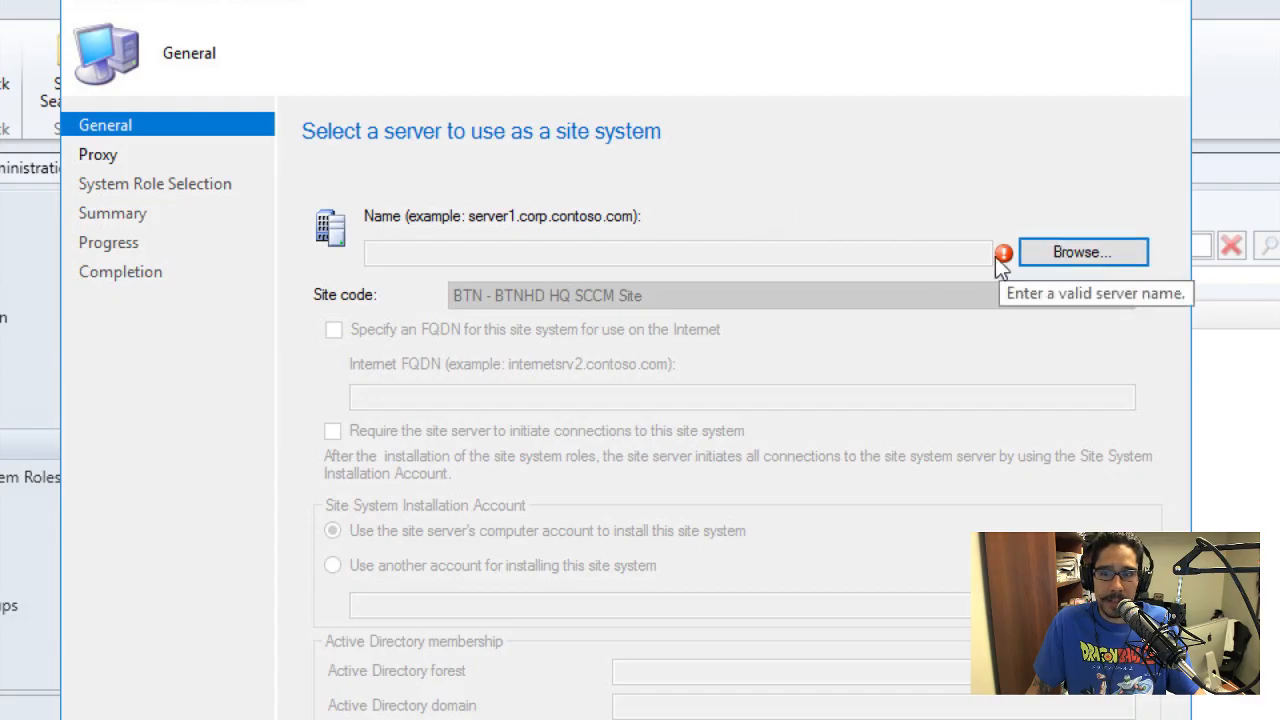
{"action": "left_click", "coordinate": [1105, 262]}
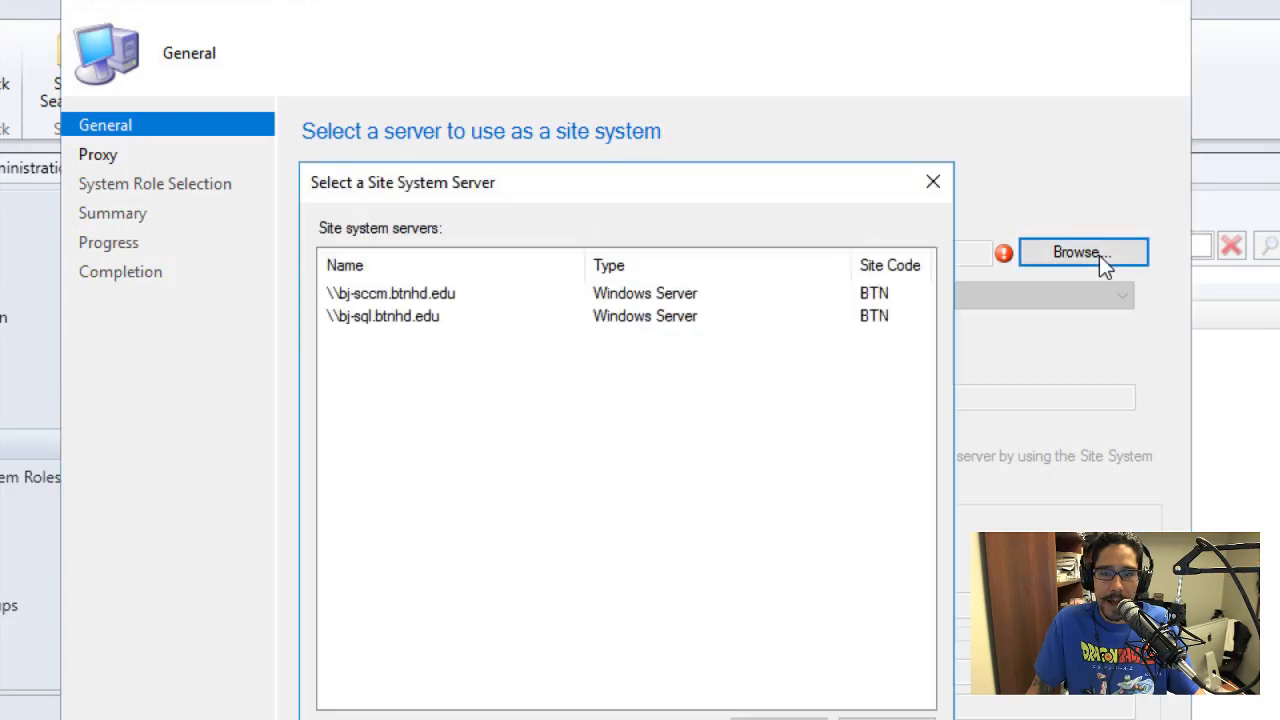
{"action": "left_click", "coordinate": [411, 293]}
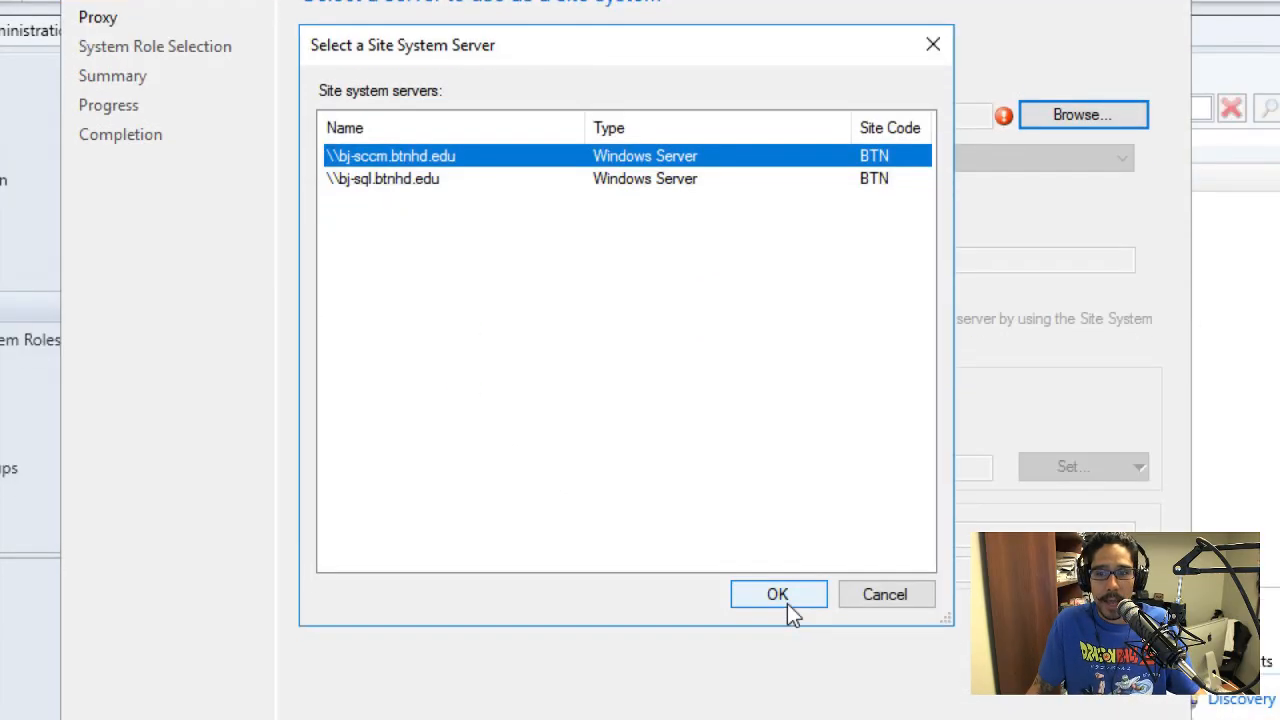
{"action": "left_click", "coordinate": [784, 596]}
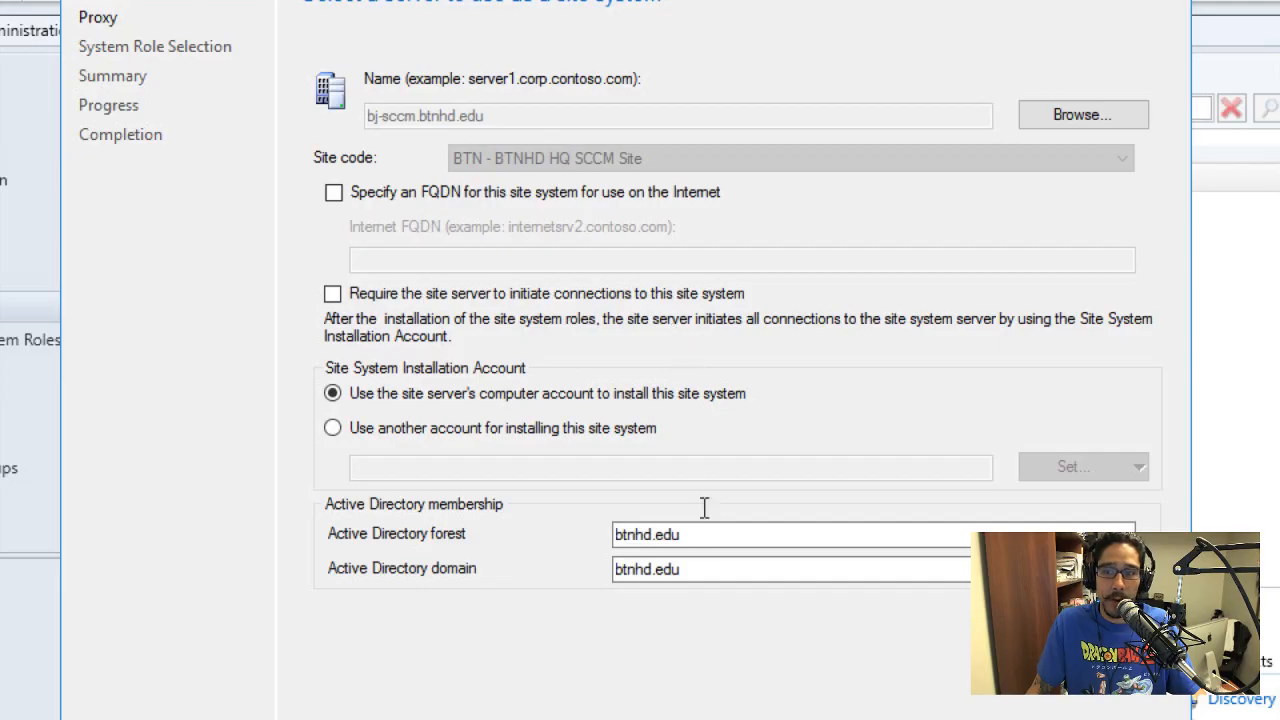
Accept the General page and the Proxy page with no Internet proxy server.
{"action": "left_click", "coordinate": [898, 634]}
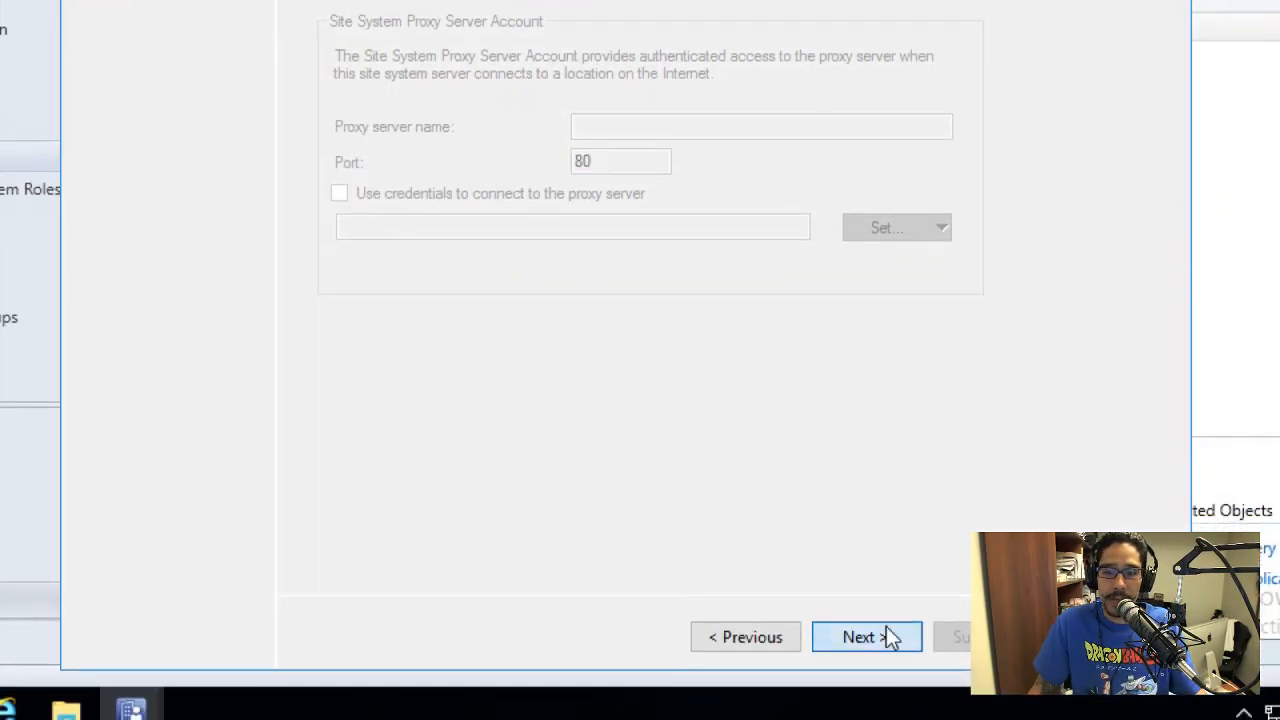
{"action": "left_click", "coordinate": [891, 637]}
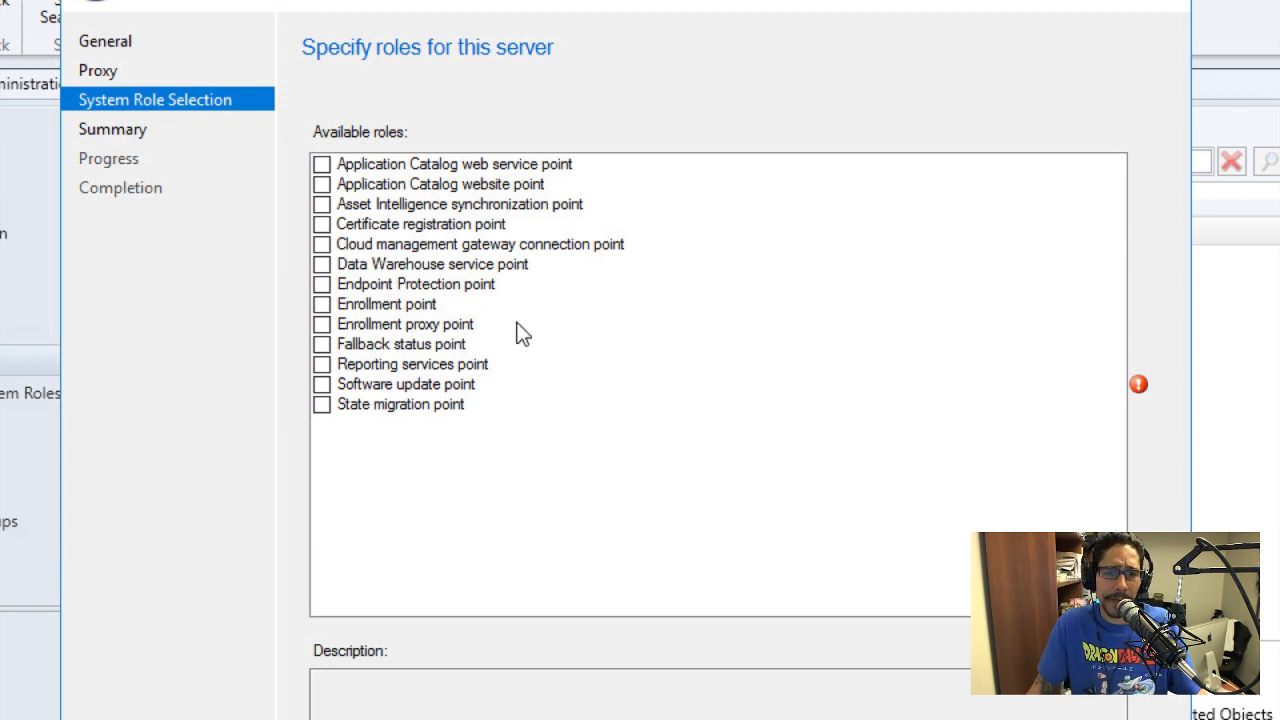
Tick Software update point and continue to its WSUS settings page with ports 80/443.
{"action": "left_click", "coordinate": [322, 385]}
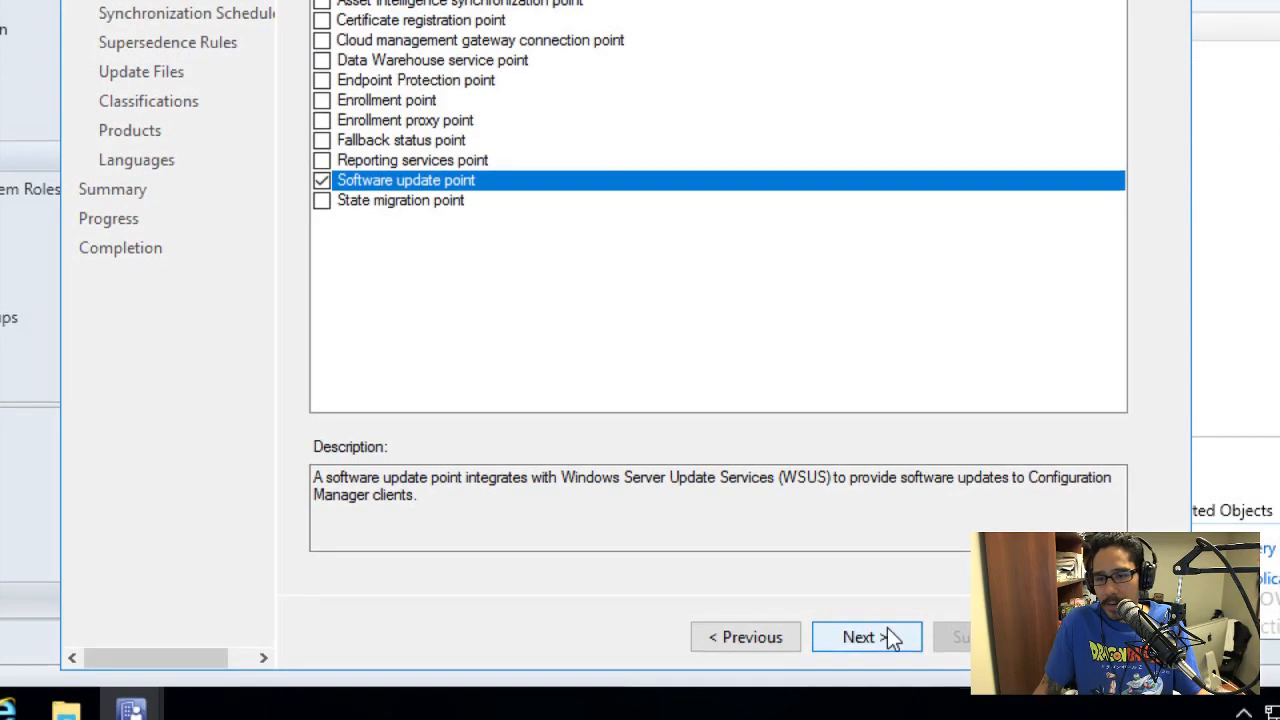
{"action": "left_click", "coordinate": [886, 630]}
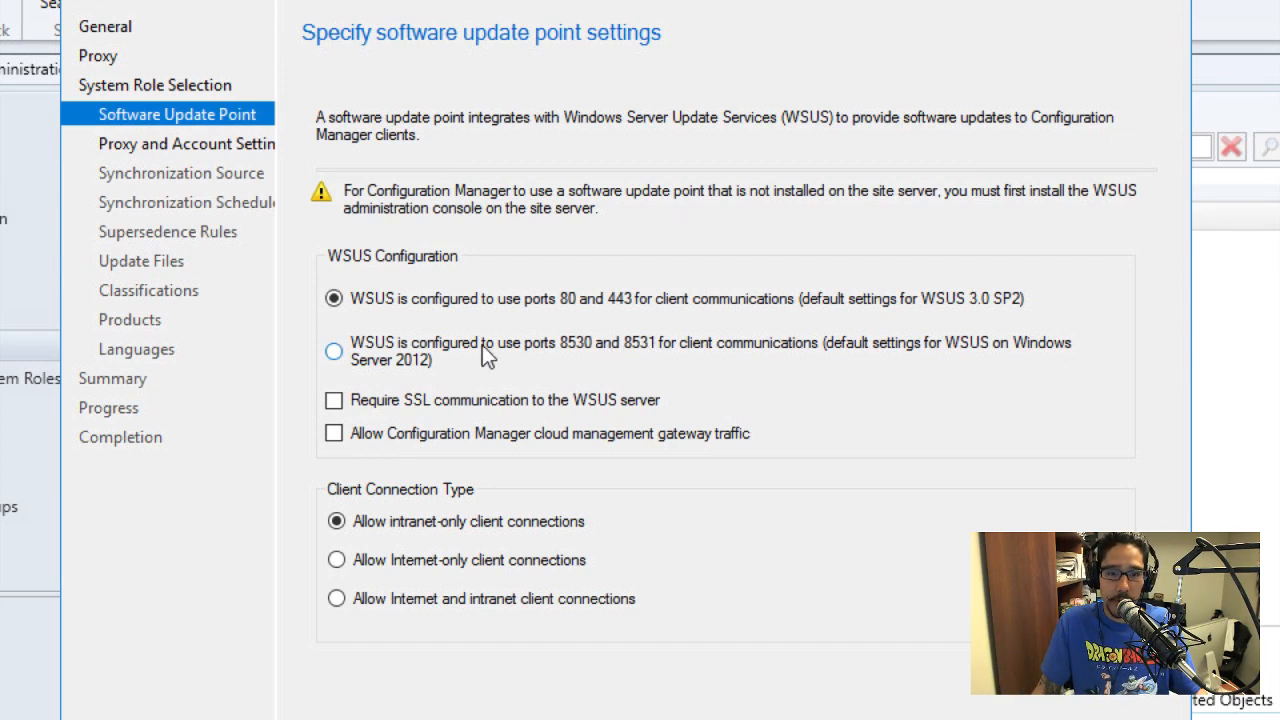
Switch WSUS client communication to ports 8530 and 8531, keeping intranet-only connections.
{"action": "left_click", "coordinate": [414, 343]}
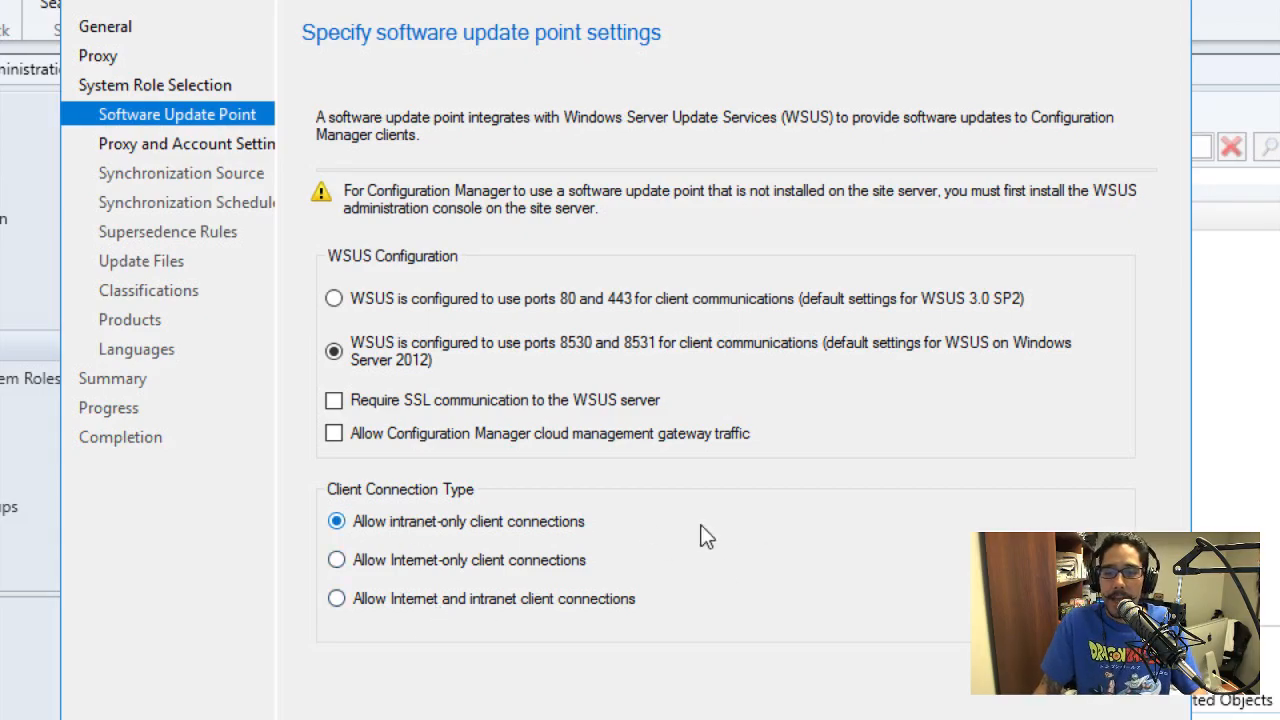
{"action": "left_click", "coordinate": [884, 635]}
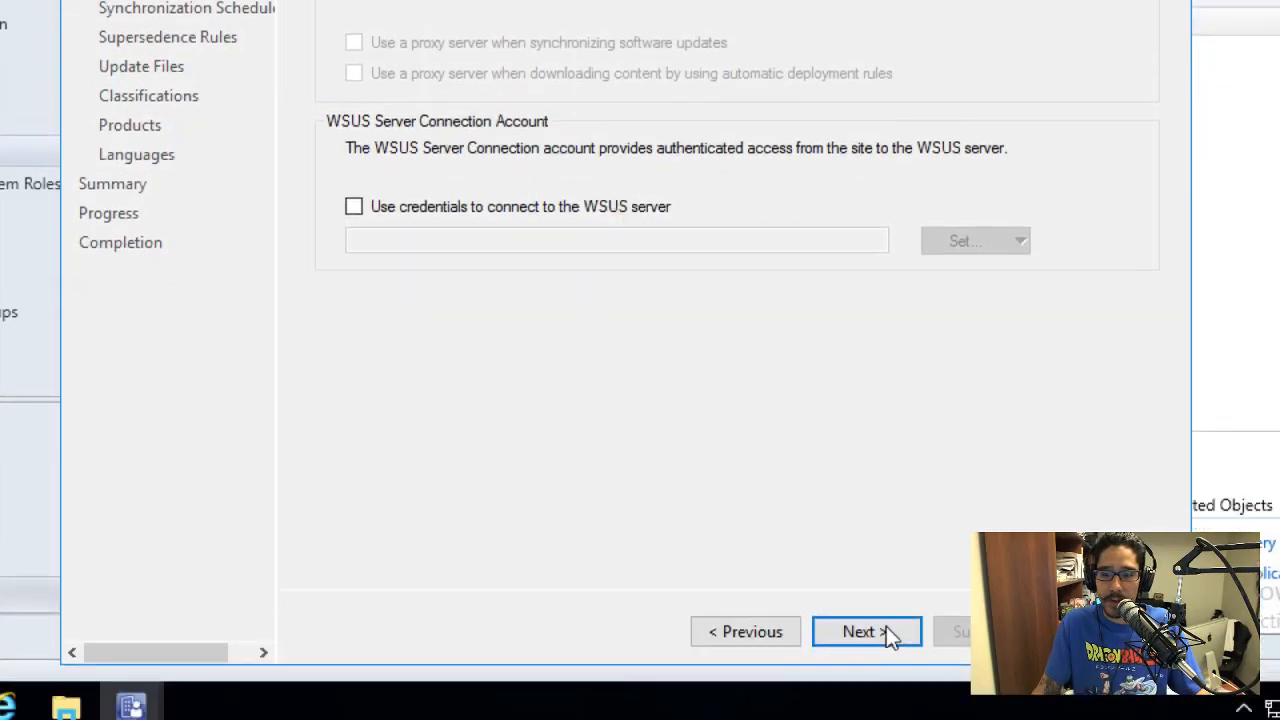
Accept the default proxy and WSUS connection account settings.
{"action": "left_click", "coordinate": [868, 625]}
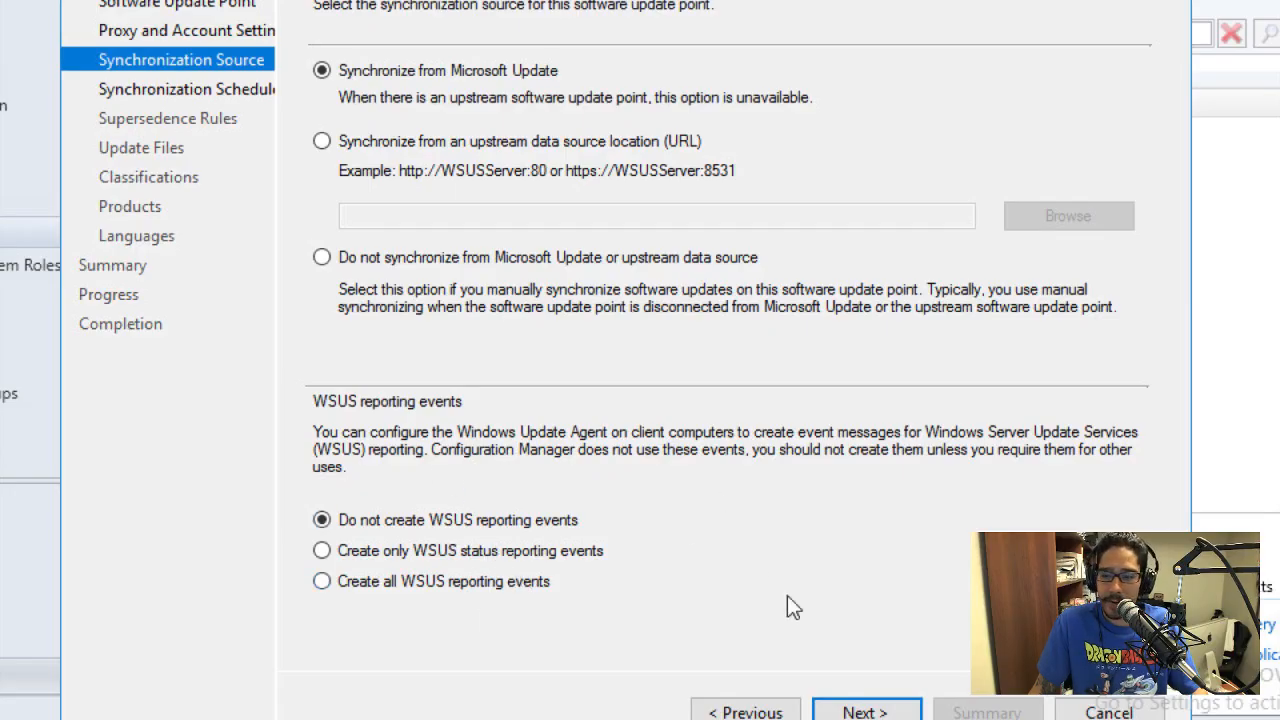
Confirm syncing from Microsoft Update without creating WSUS reporting events.
{"action": "left_click", "coordinate": [858, 621]}
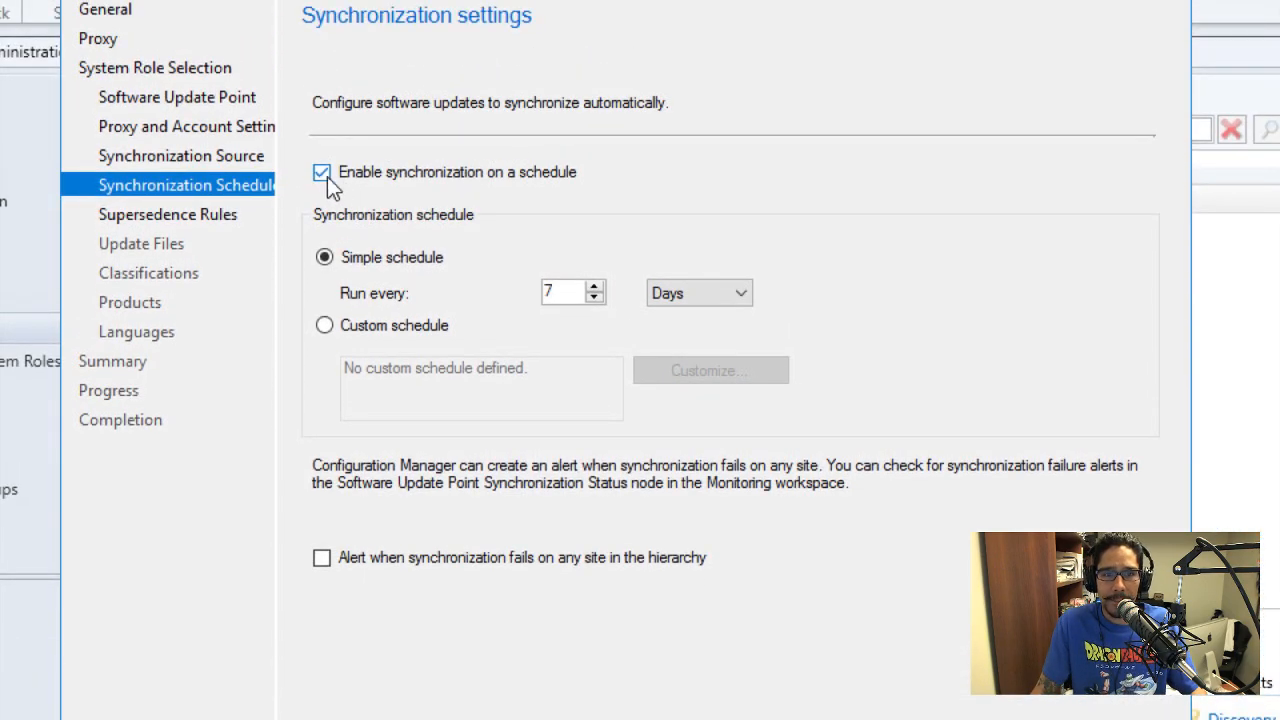
Change the simple schedule interval from 7 to 2 days, then select Custom schedule.
{"action": "left_click", "coordinate": [322, 174]}
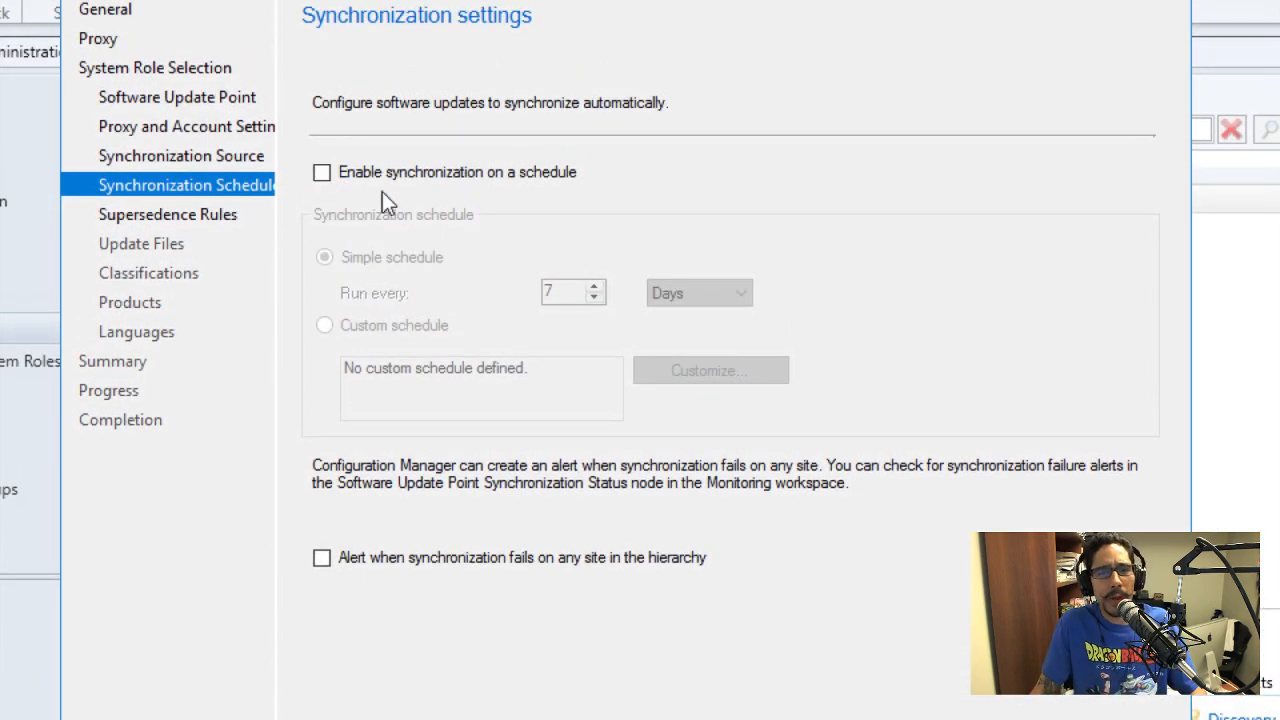
{"action": "left_click", "coordinate": [322, 174]}
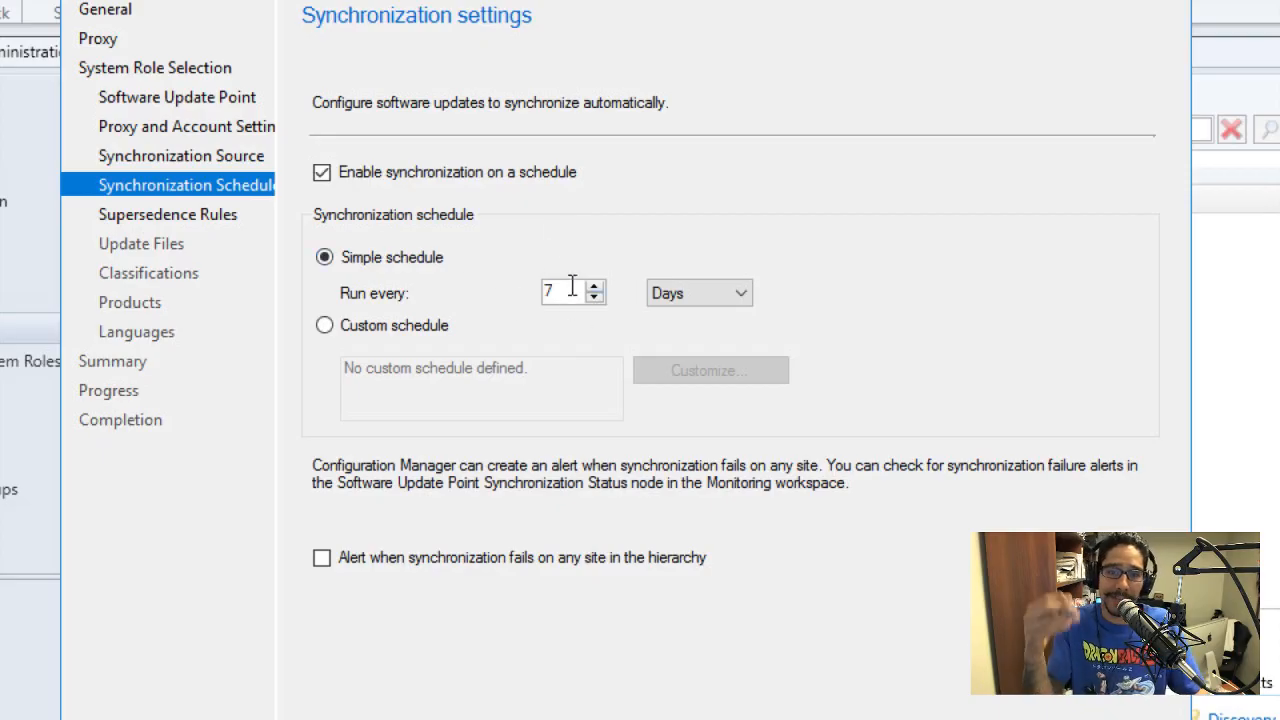
{"action": "left_click", "coordinate": [712, 298]}
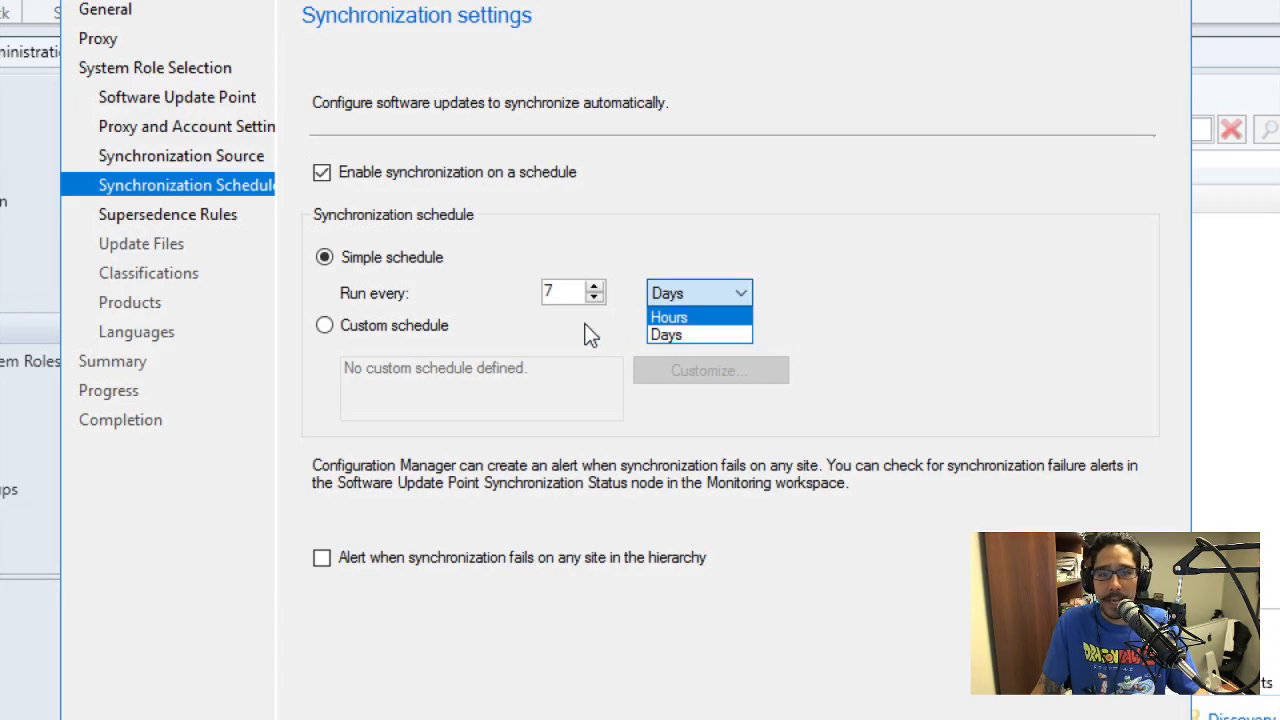
{"action": "left_click", "coordinate": [563, 293]}
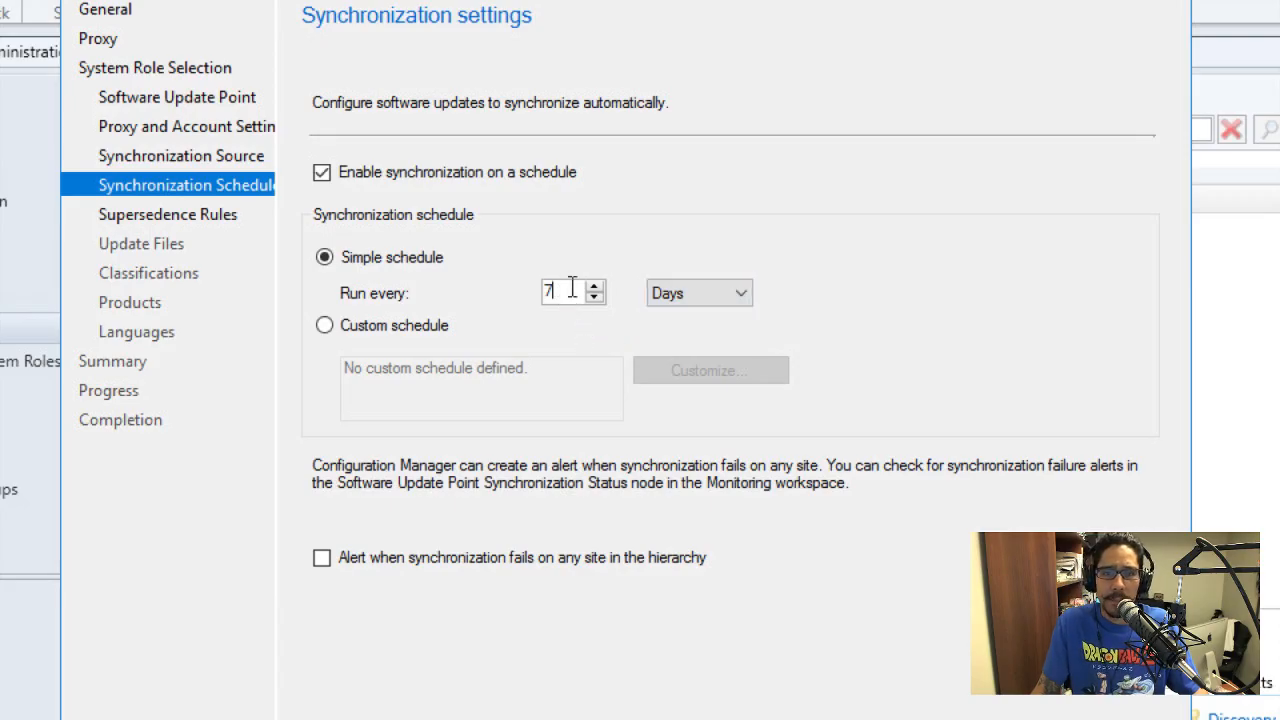
{"action": "left_click", "coordinate": [667, 292]}
{"action": "left_click", "coordinate": [685, 317]}
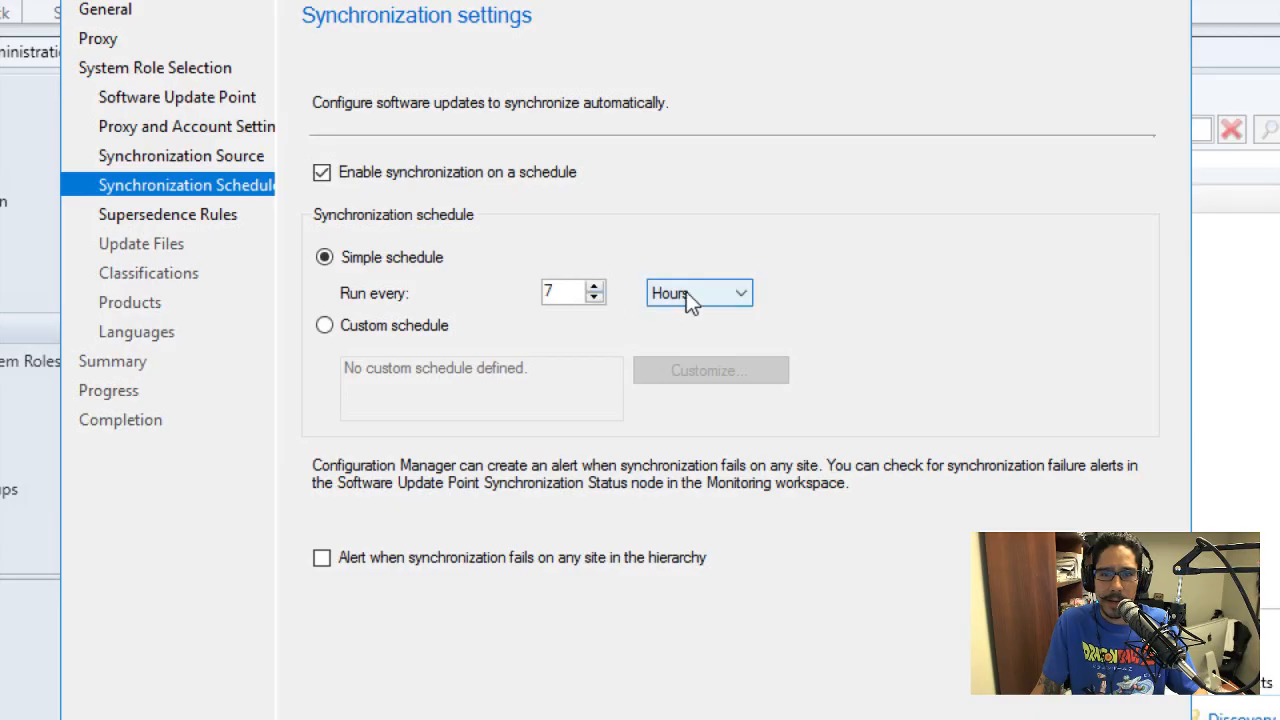
{"action": "left_click", "coordinate": [688, 293]}
{"action": "left_click", "coordinate": [686, 333]}
{"action": "double_click", "coordinate": [552, 291]}
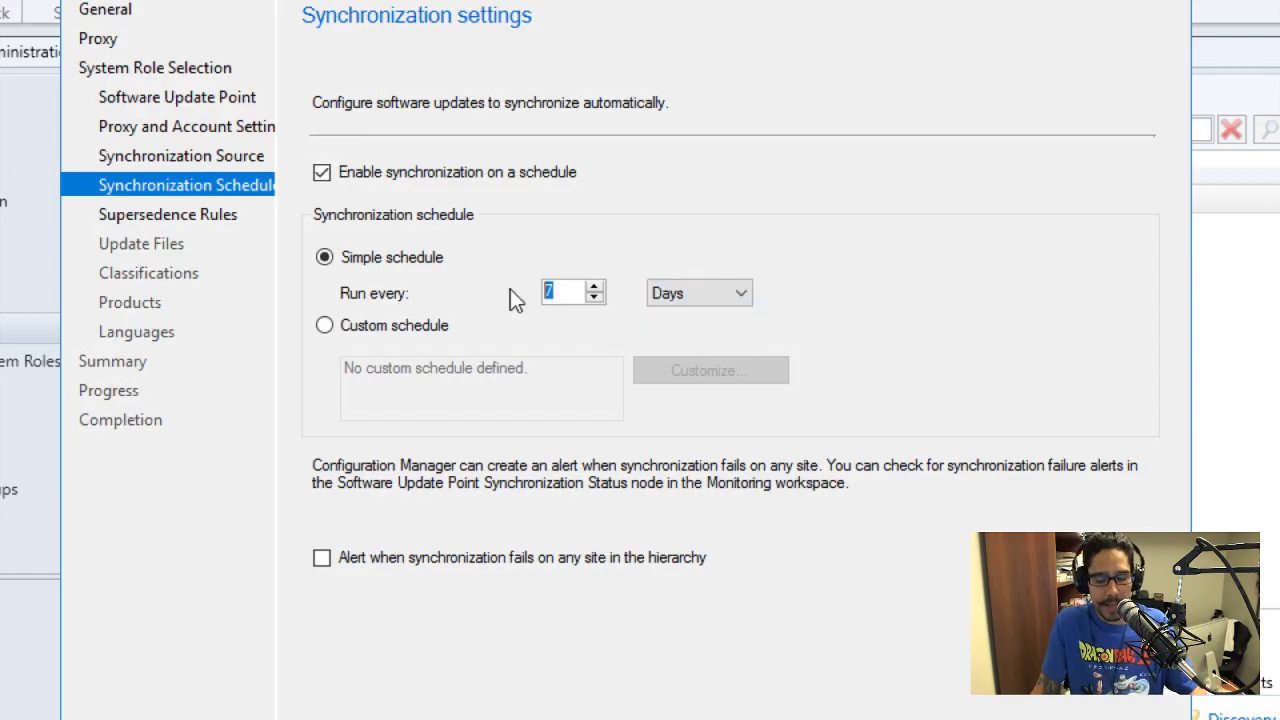
{"action": "type", "text": "2"}
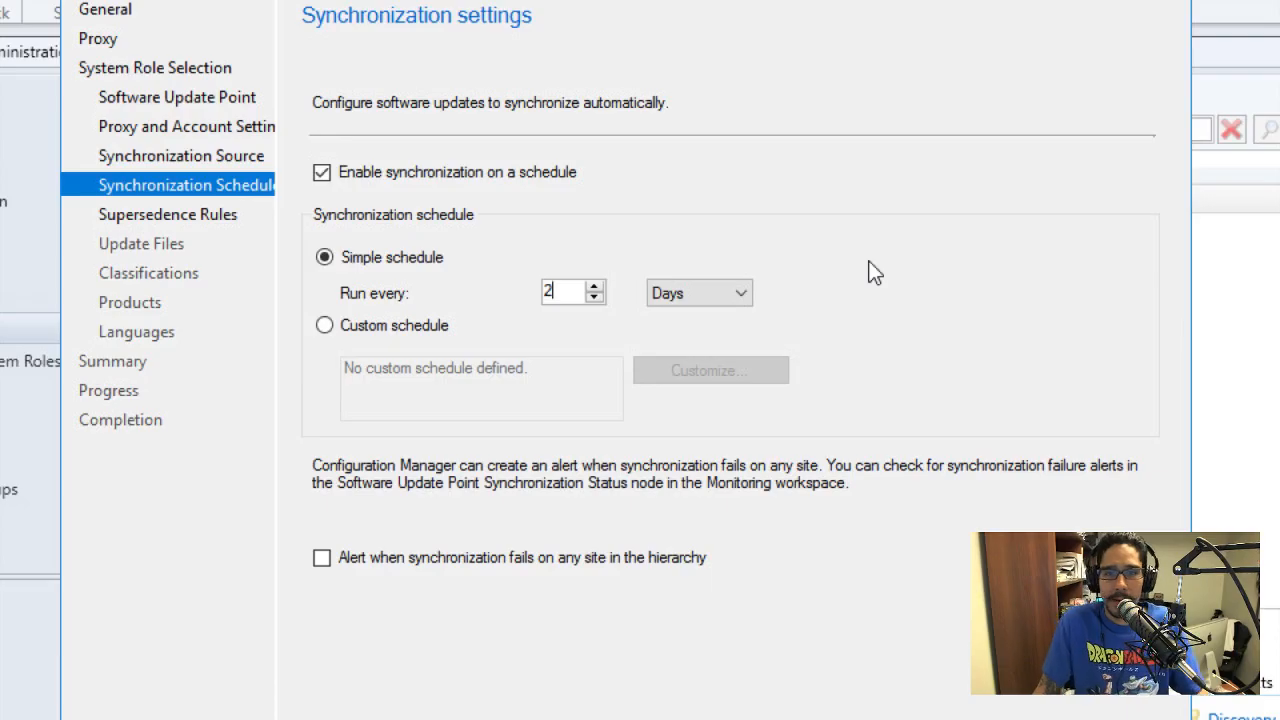
{"action": "left_click", "coordinate": [414, 334]}
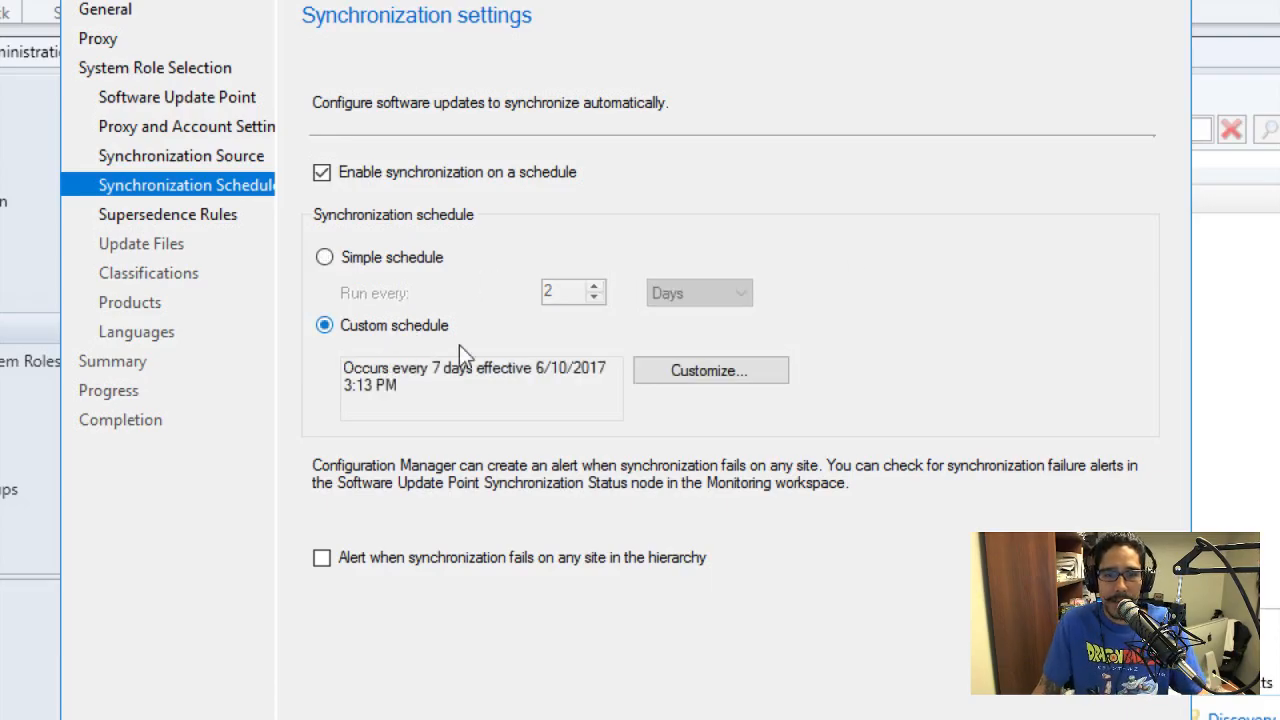
Cancel the custom schedule and revert to a simple schedule running every 2 days.
{"action": "left_click", "coordinate": [667, 371]}
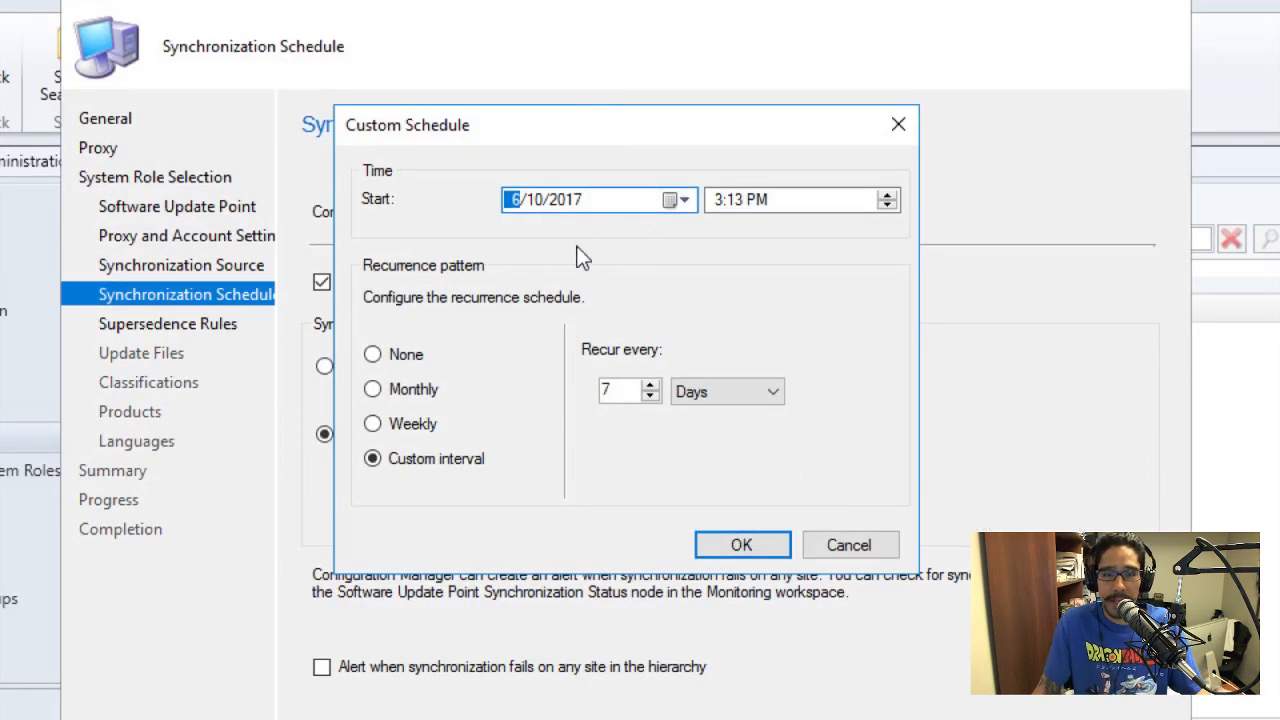
{"action": "left_click", "coordinate": [869, 546]}
{"action": "left_click", "coordinate": [367, 369]}
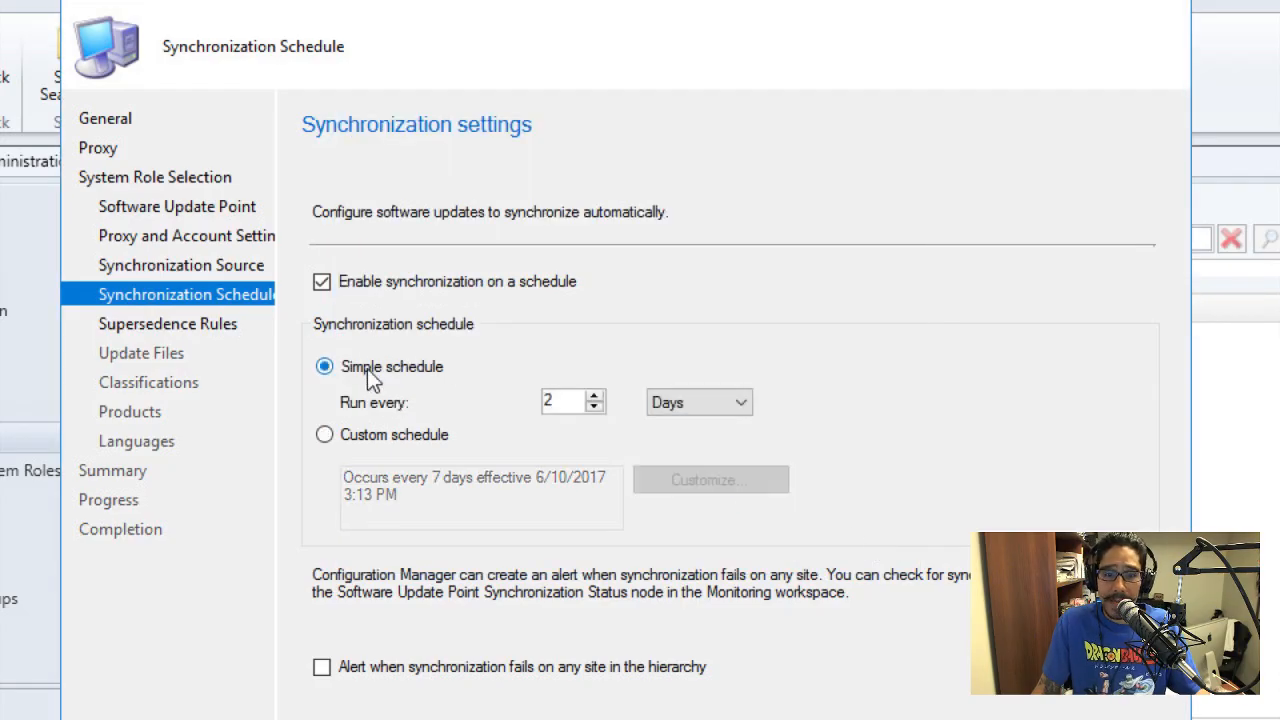
{"action": "left_click", "coordinate": [738, 402]}
{"action": "left_click", "coordinate": [840, 402]}
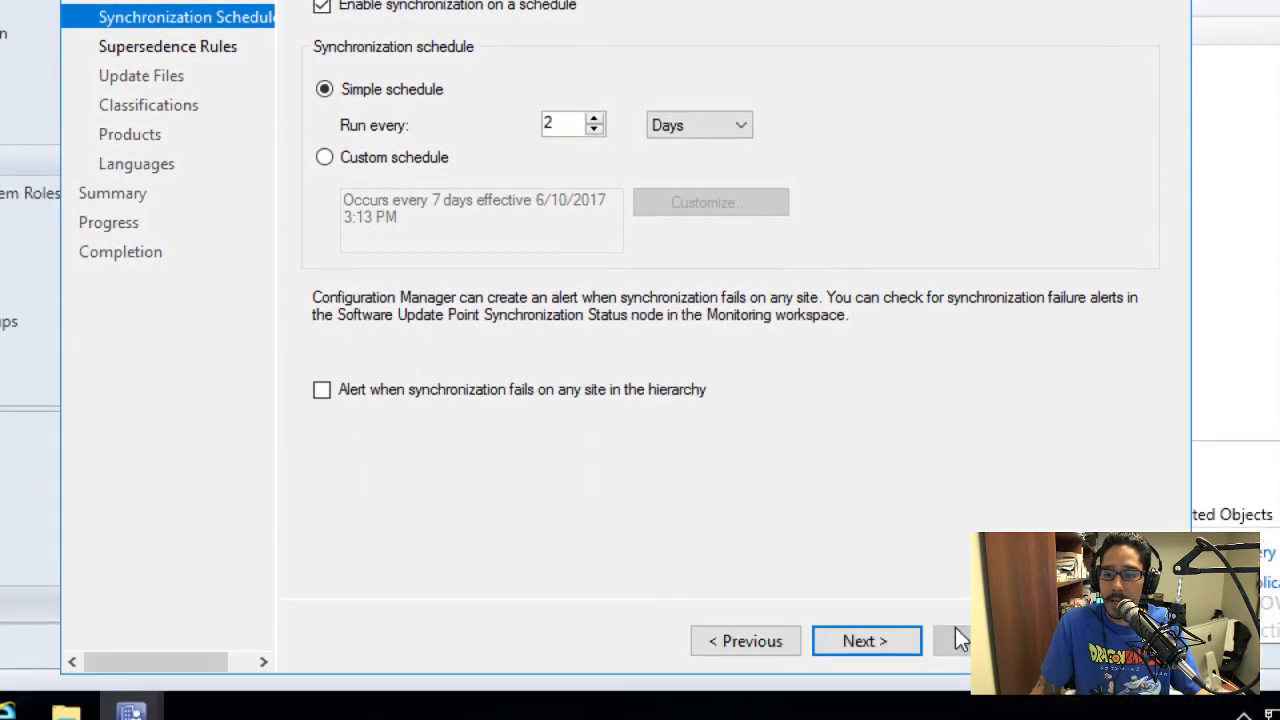
On Supersedence Rules, keep the 3-month expiry and enable the WSUS cleanup wizard.
{"action": "left_click", "coordinate": [872, 640]}
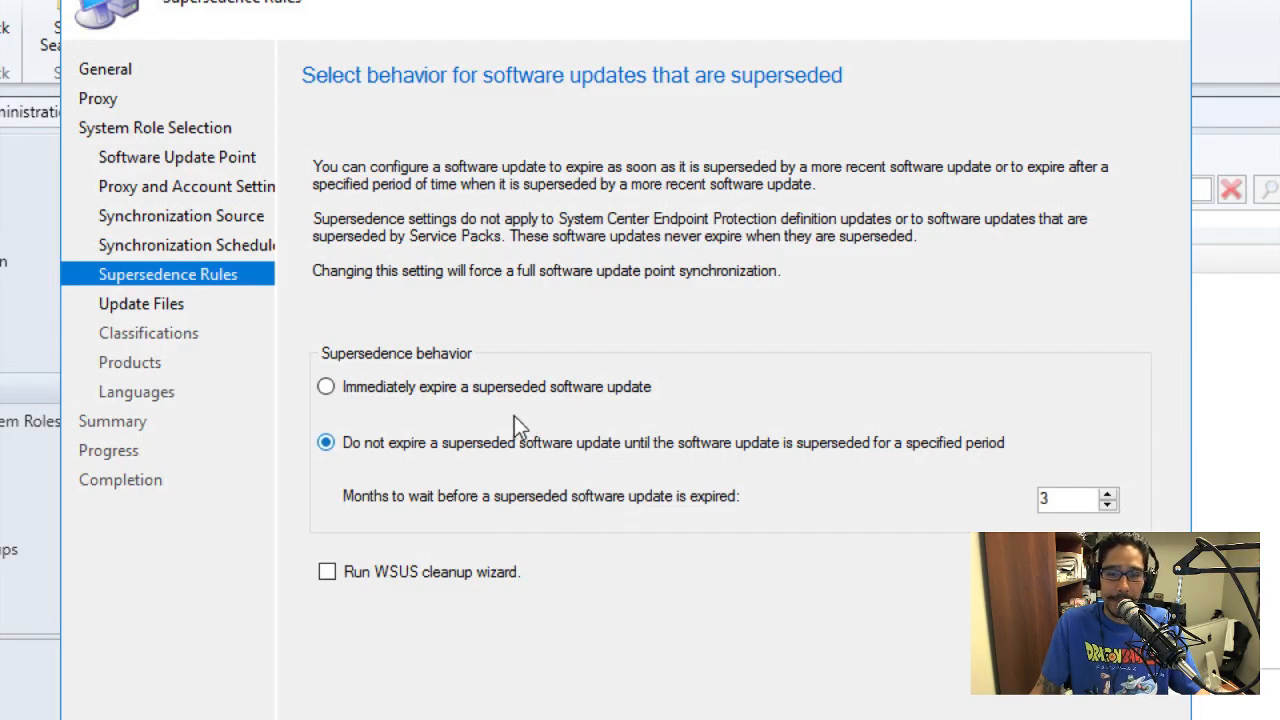
{"action": "double_click", "coordinate": [1050, 500]}
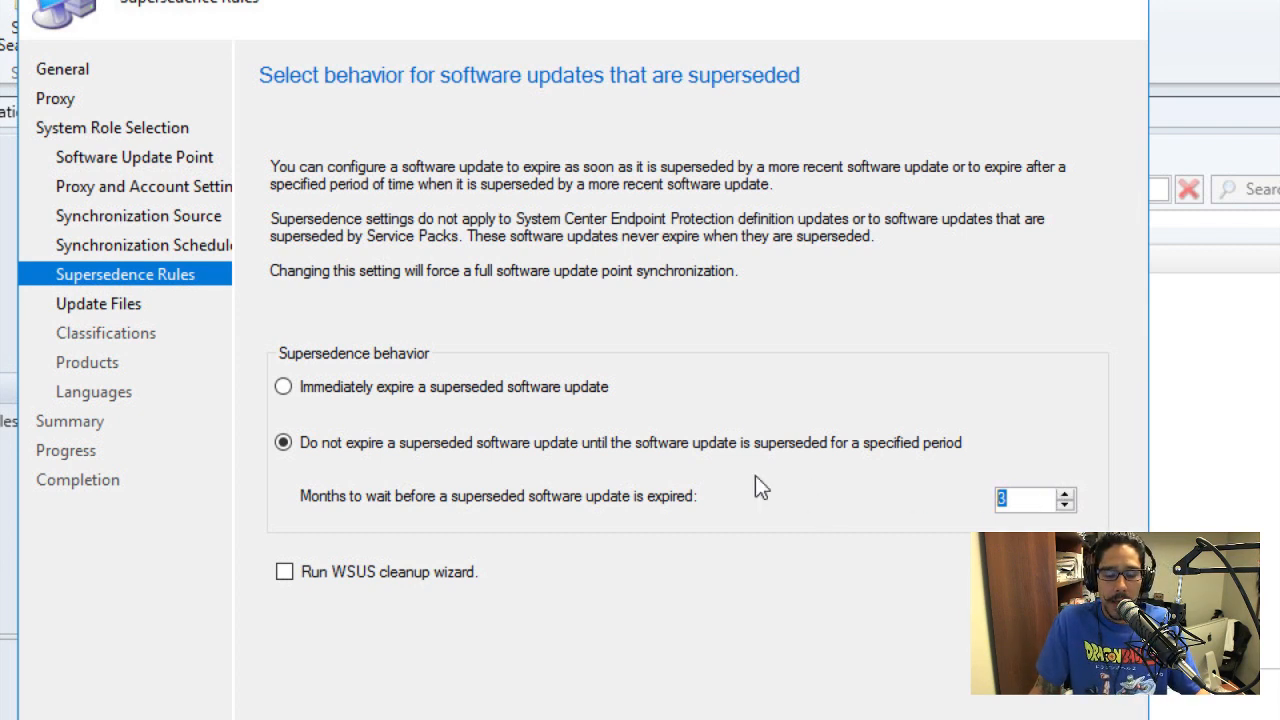
{"action": "left_click", "coordinate": [285, 577]}
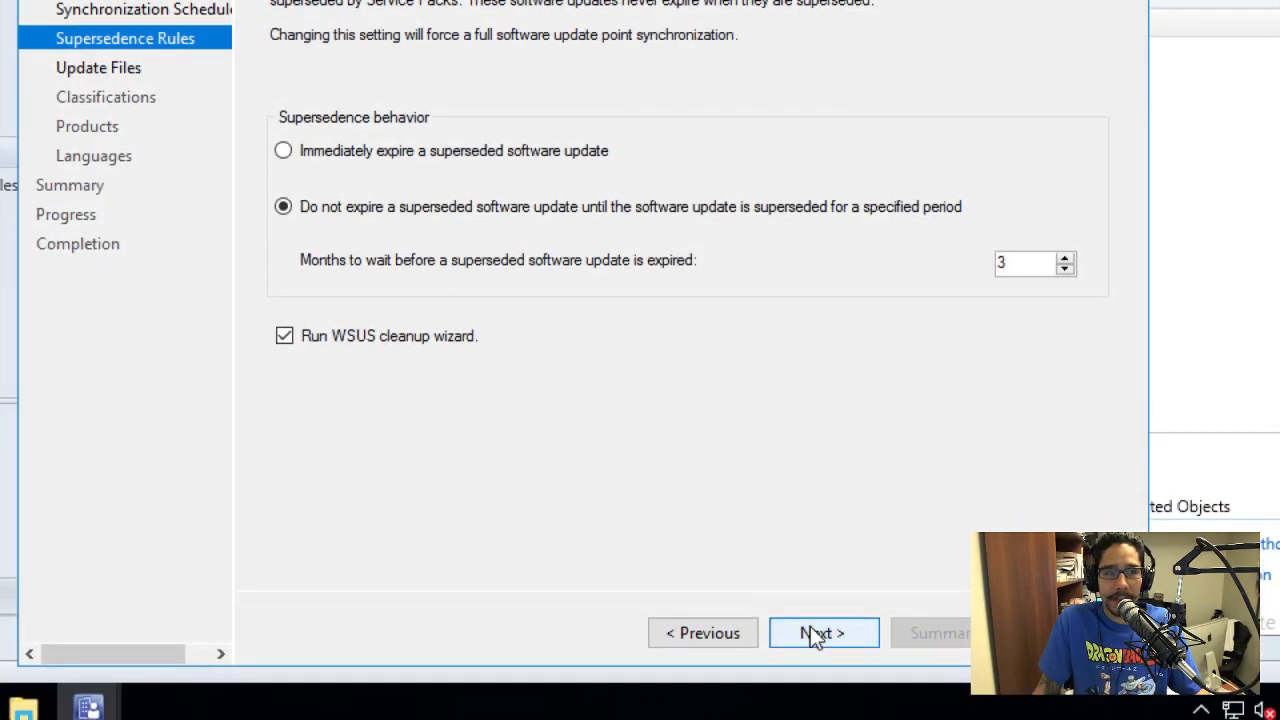
Choose to download full files plus Windows 10 express installation files for approved updates.
{"action": "left_click", "coordinate": [812, 630]}
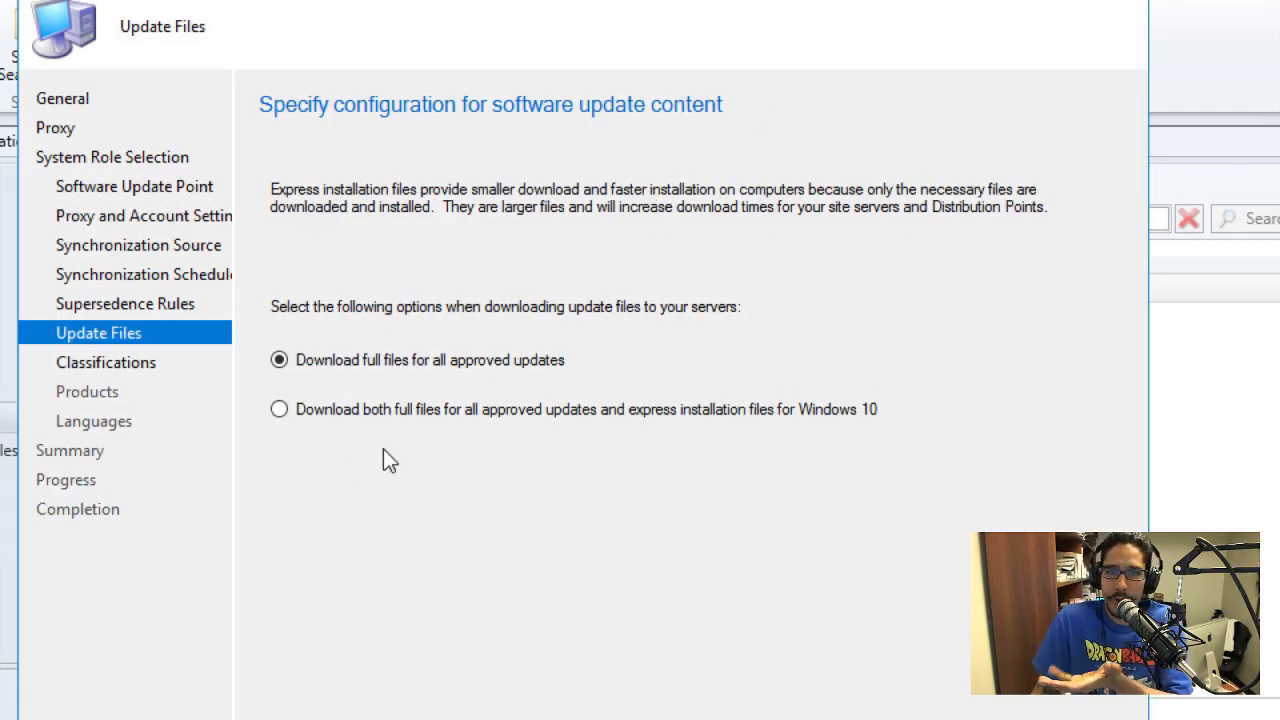
{"action": "left_click", "coordinate": [335, 407]}
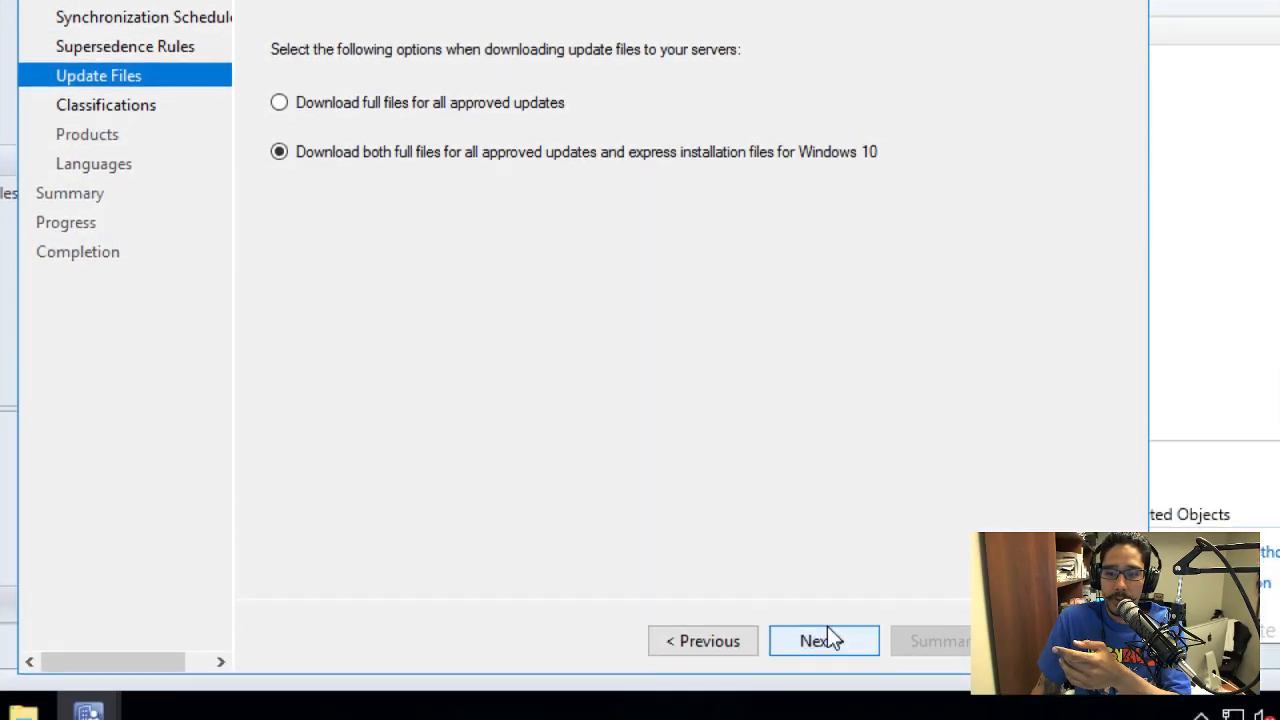
Tick Updates alongside Critical, Security, Service Packs and Update Rollups classifications.
{"action": "left_click", "coordinate": [827, 632]}
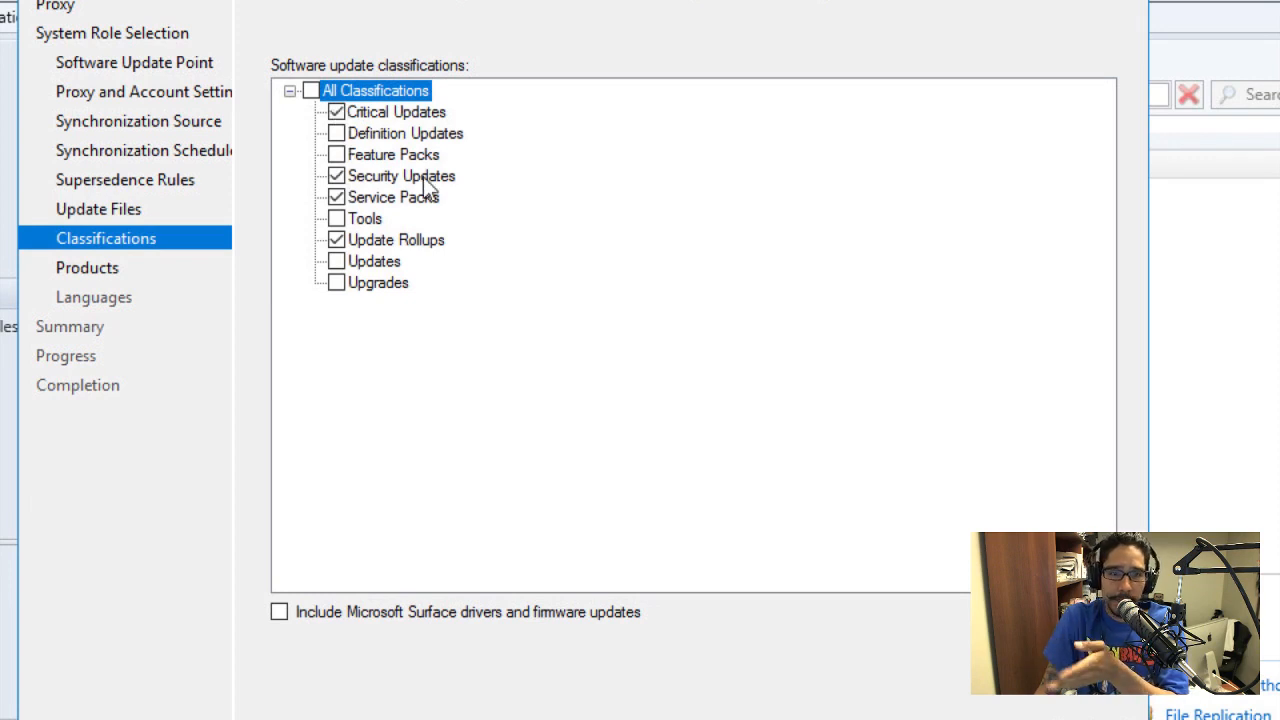
{"action": "left_click", "coordinate": [337, 262]}
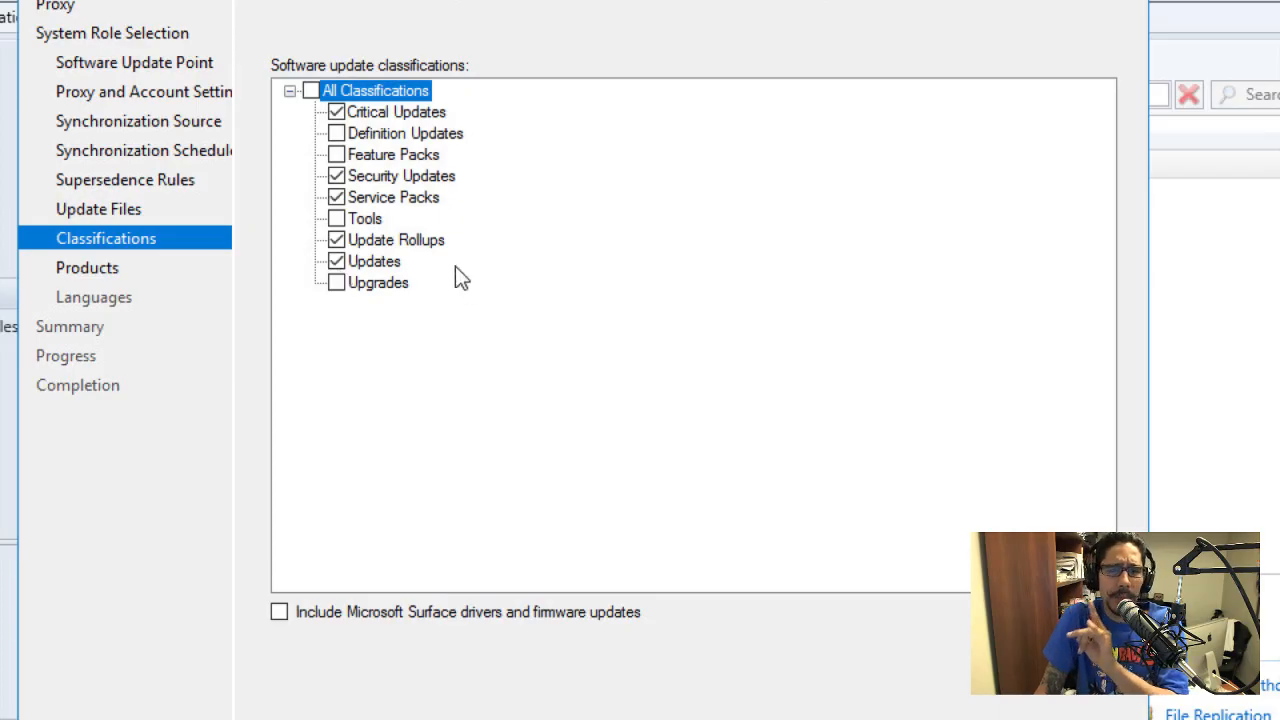
Tick Upgrades, triggering the WSUS hotfix 3095113 prerequisite notice.
{"action": "left_click", "coordinate": [337, 283]}
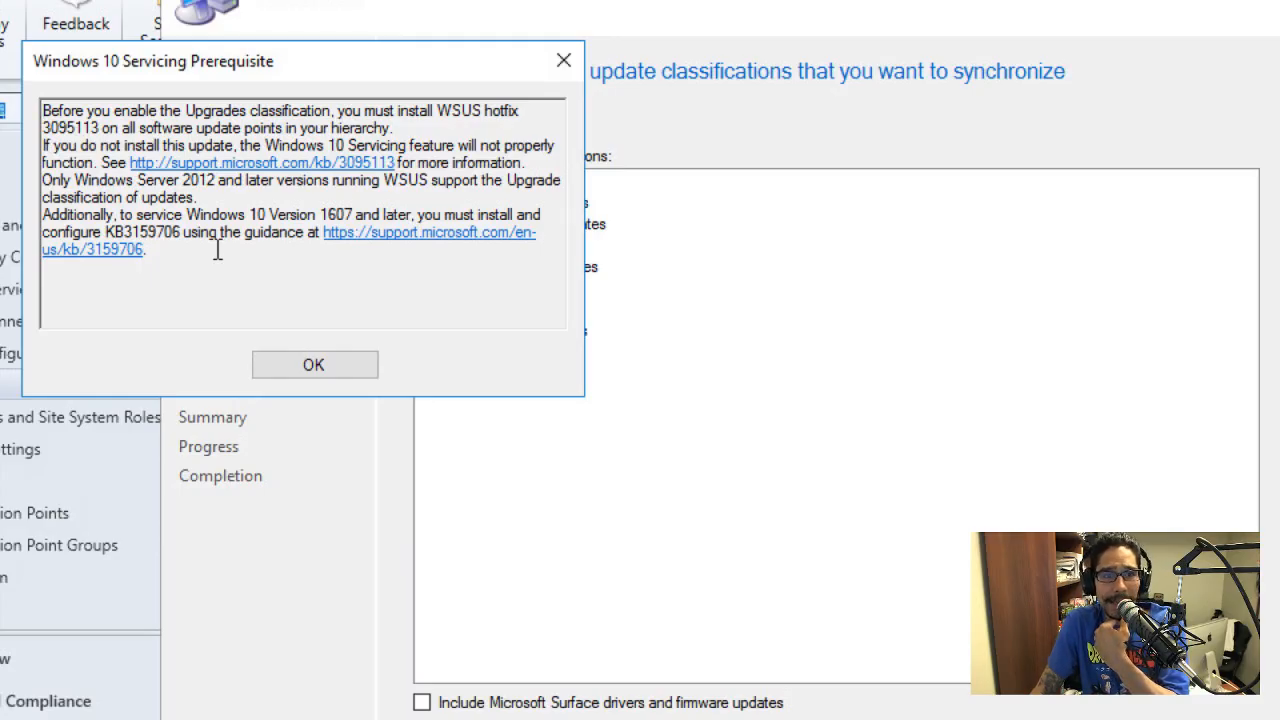
Review the Windows Server 2012 and KB3159706 requirements, then dismiss the prerequisite notice.
{"action": "left_click_drag", "start_coordinate": [147, 250], "coordinate": [124, 183]}
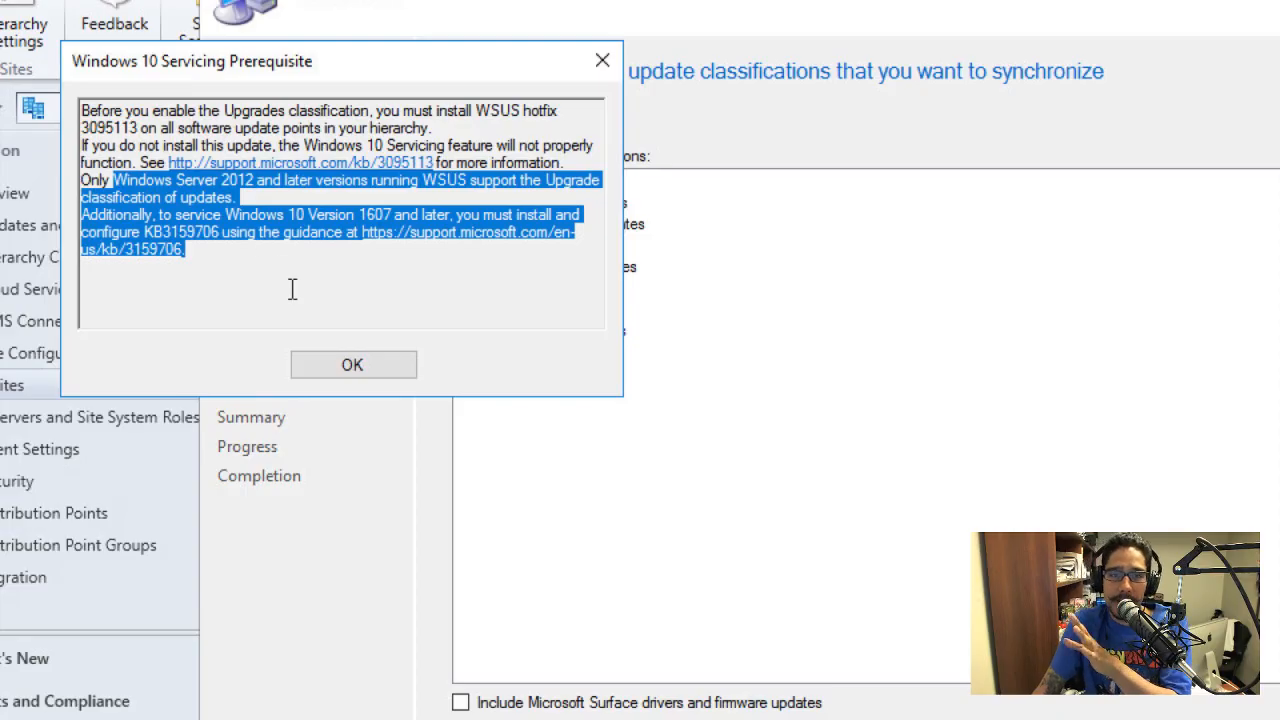
{"action": "left_click", "coordinate": [352, 367]}
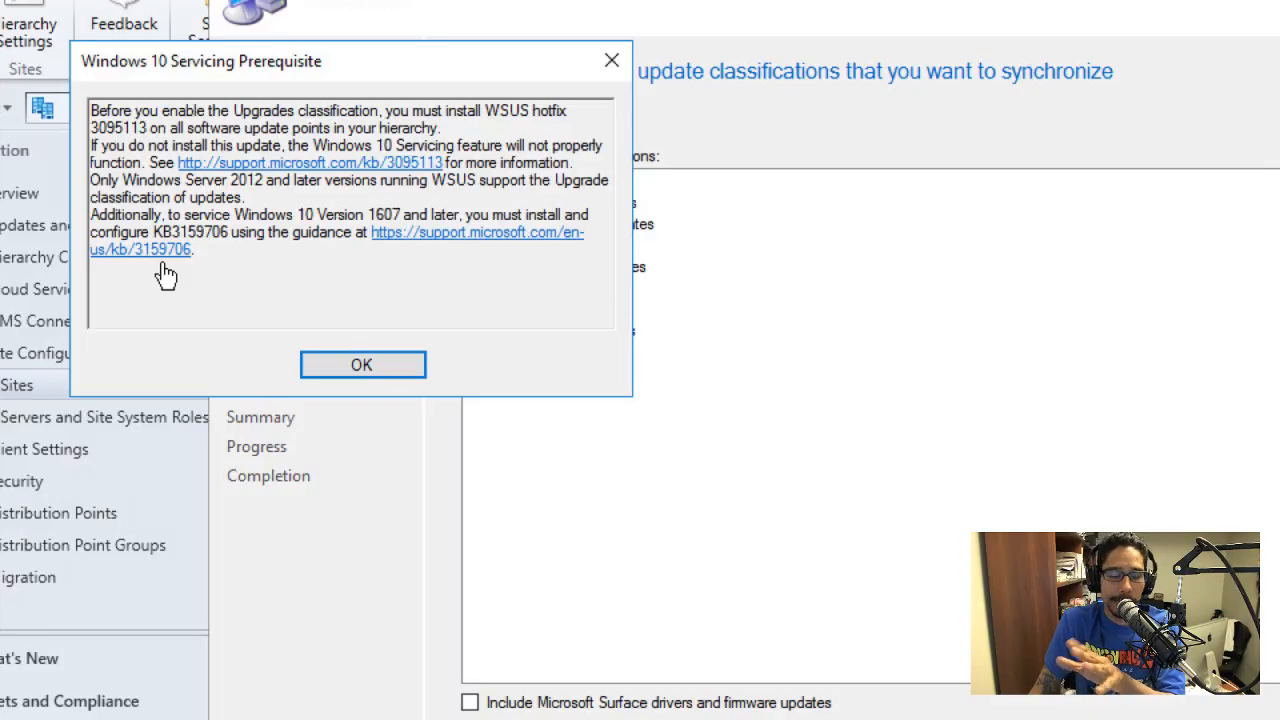
{"action": "left_click", "coordinate": [358, 376]}
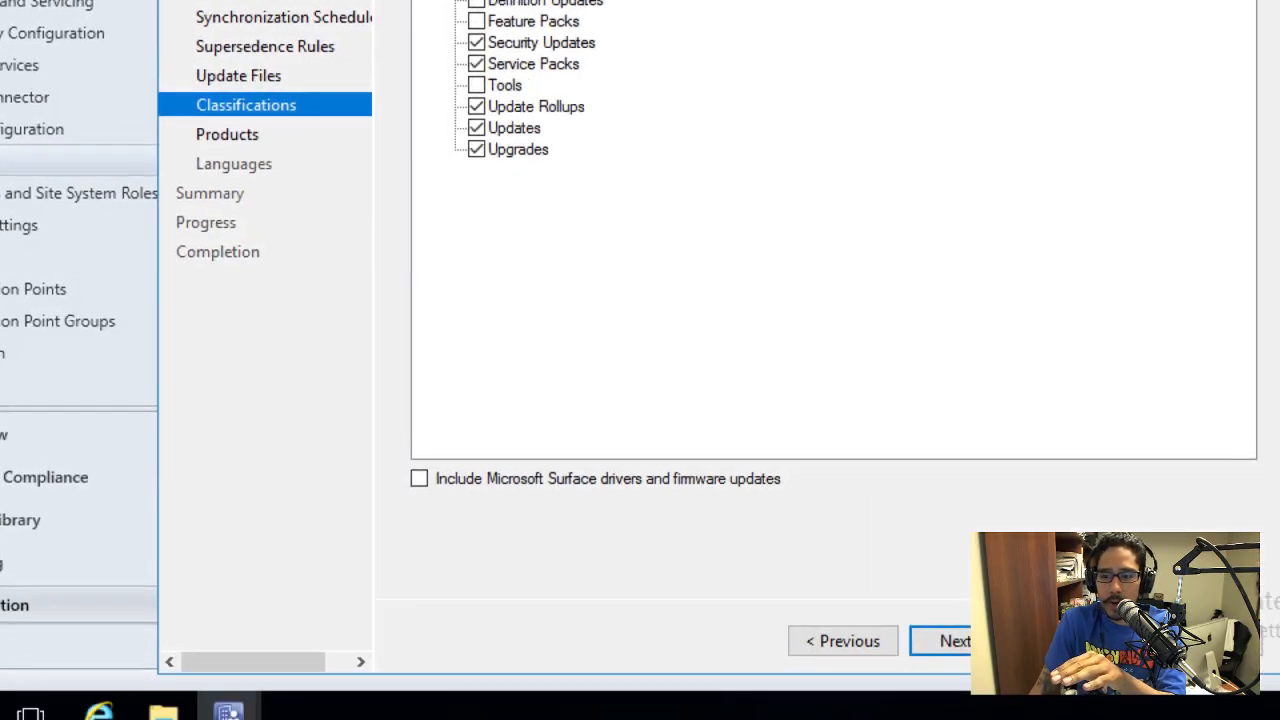
On the Products page, untick All Products and expand it to show the Microsoft product tree.
{"action": "left_click", "coordinate": [960, 641]}
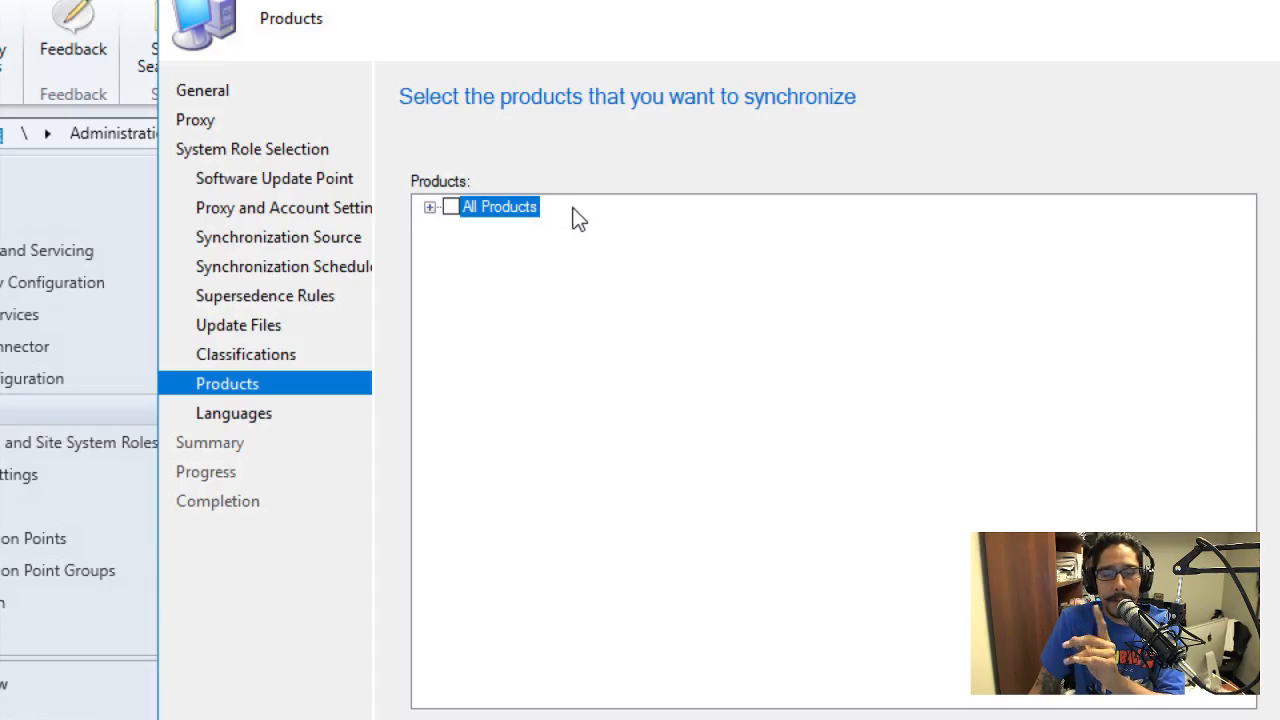
{"action": "left_click", "coordinate": [451, 208]}
{"action": "left_click", "coordinate": [429, 208]}
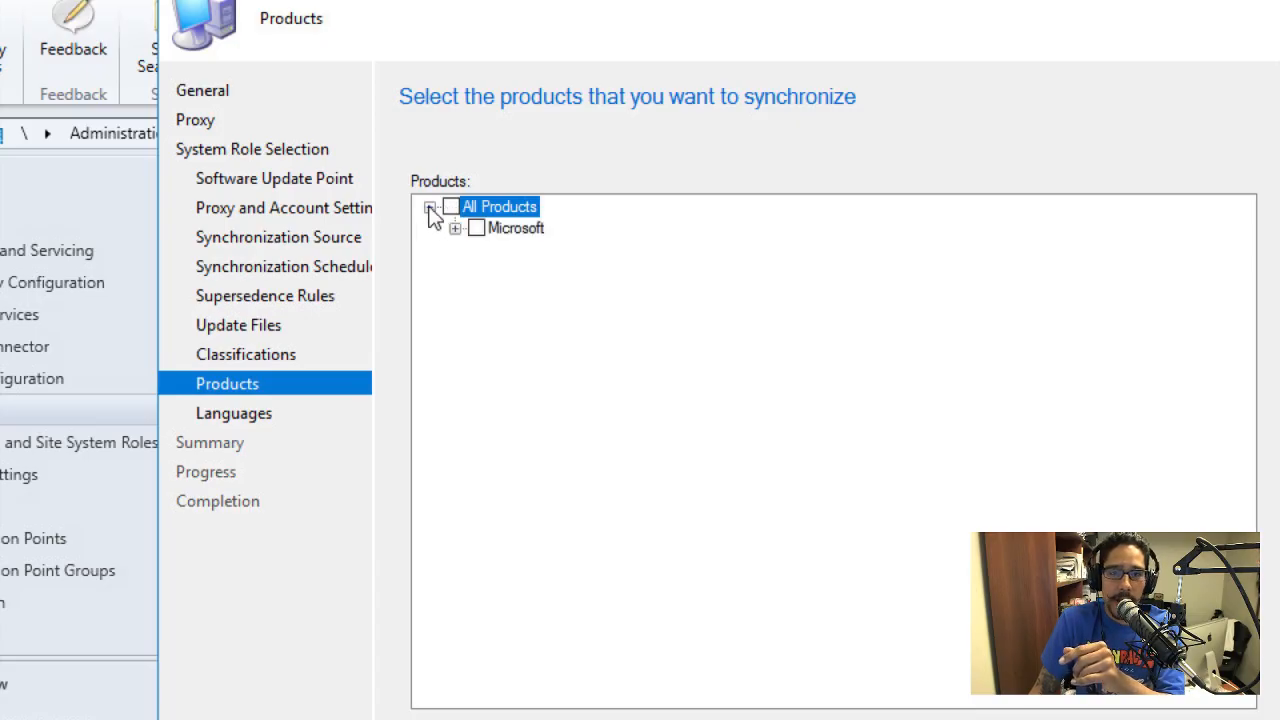
{"action": "left_click", "coordinate": [459, 226]}
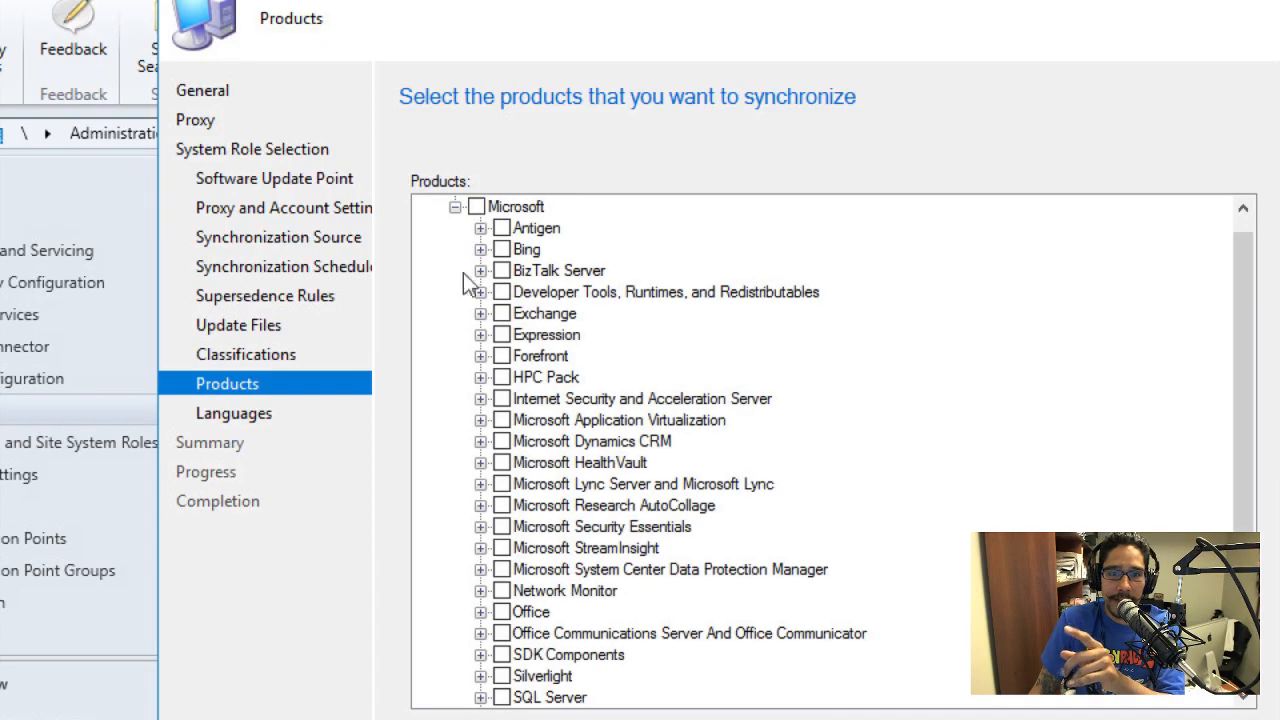
{"action": "scroll", "coordinate": [540, 357], "scroll_direction": "down", "scroll_amount": 3}
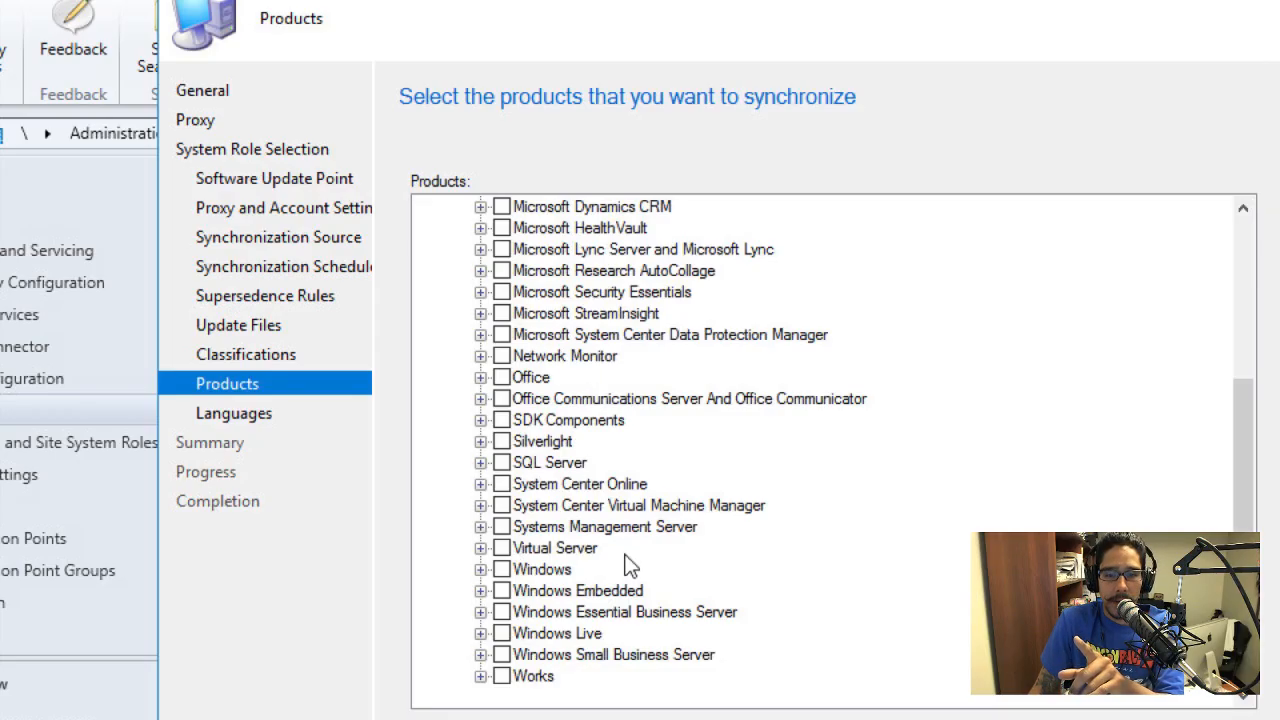
Expand Windows and review its sub-products, leaving every product unticked.
{"action": "left_click", "coordinate": [481, 569]}
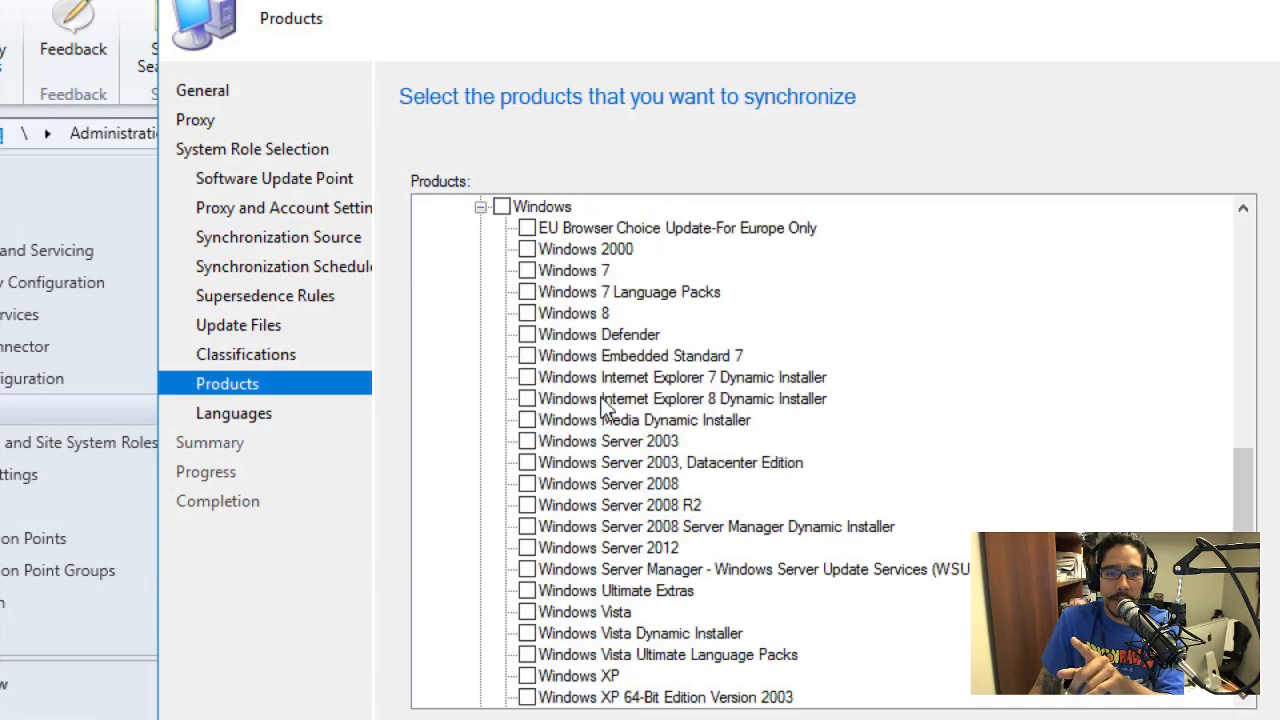
{"action": "scroll", "coordinate": [612, 558], "scroll_direction": "down", "scroll_amount": 1}
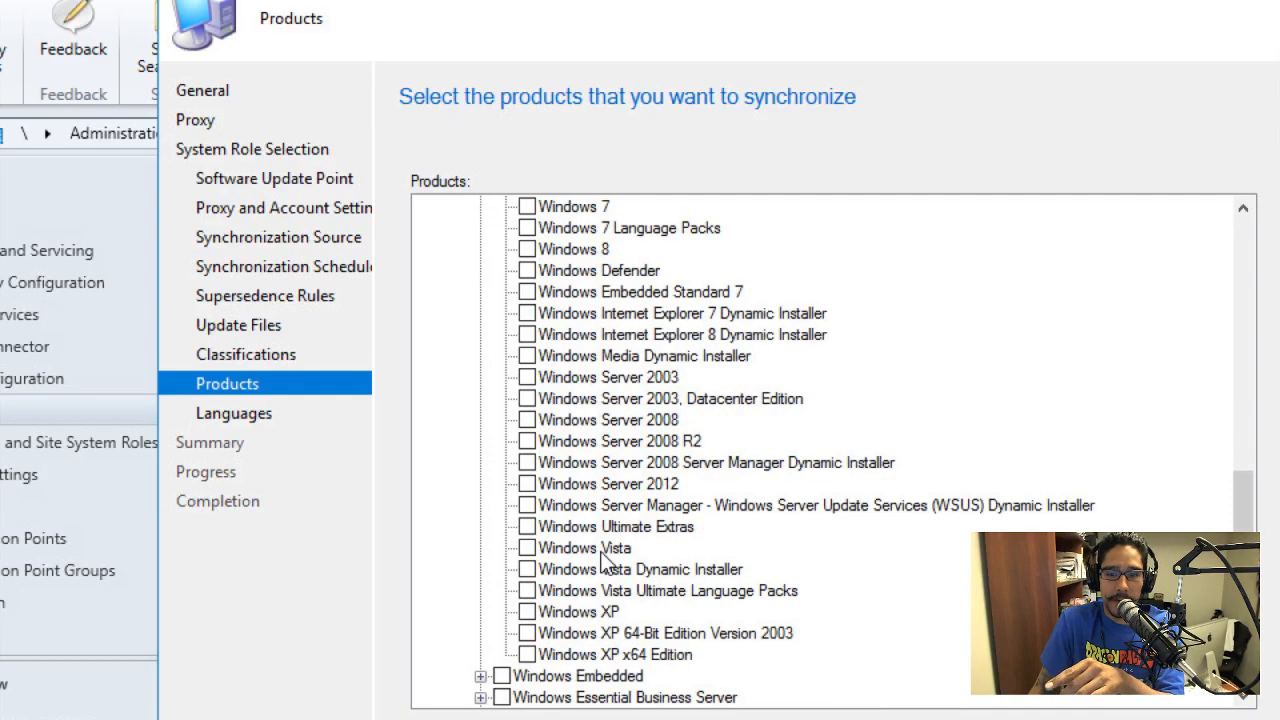
{"action": "scroll", "coordinate": [560, 550], "scroll_direction": "up", "scroll_amount": 14}
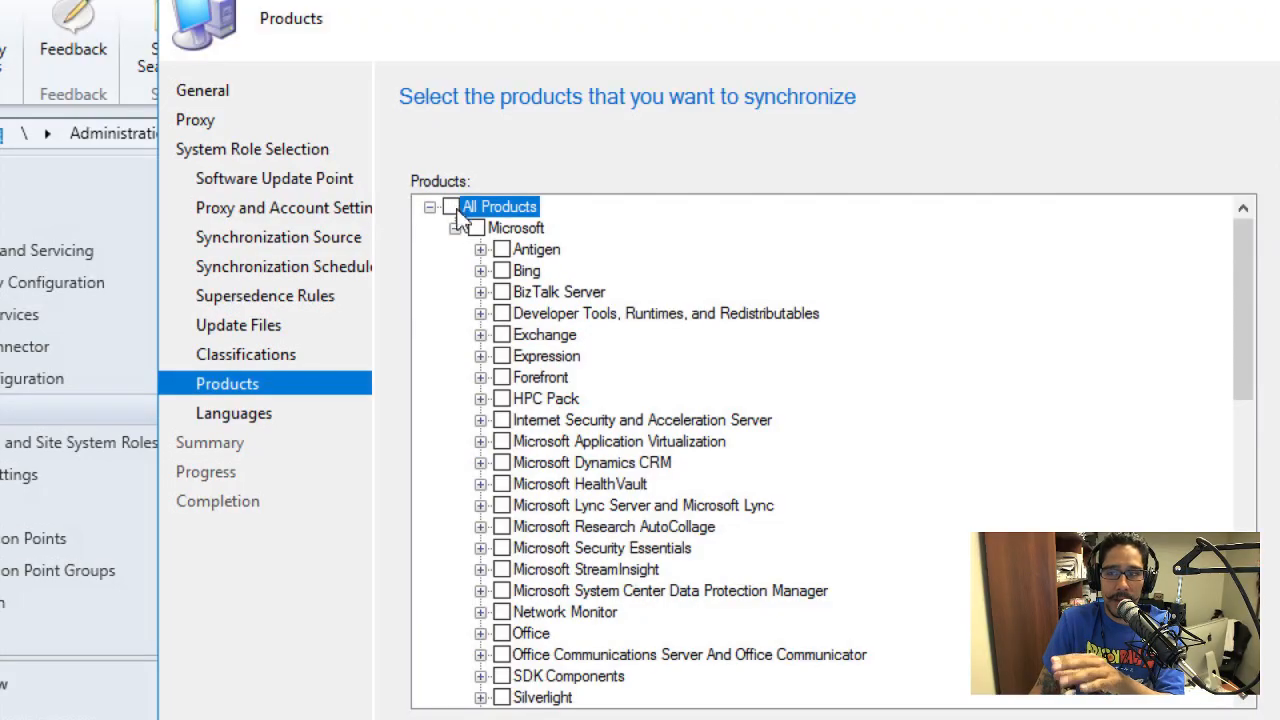
{"action": "left_click_drag", "start_coordinate": [1065, 293], "coordinate": [1075, 590]}
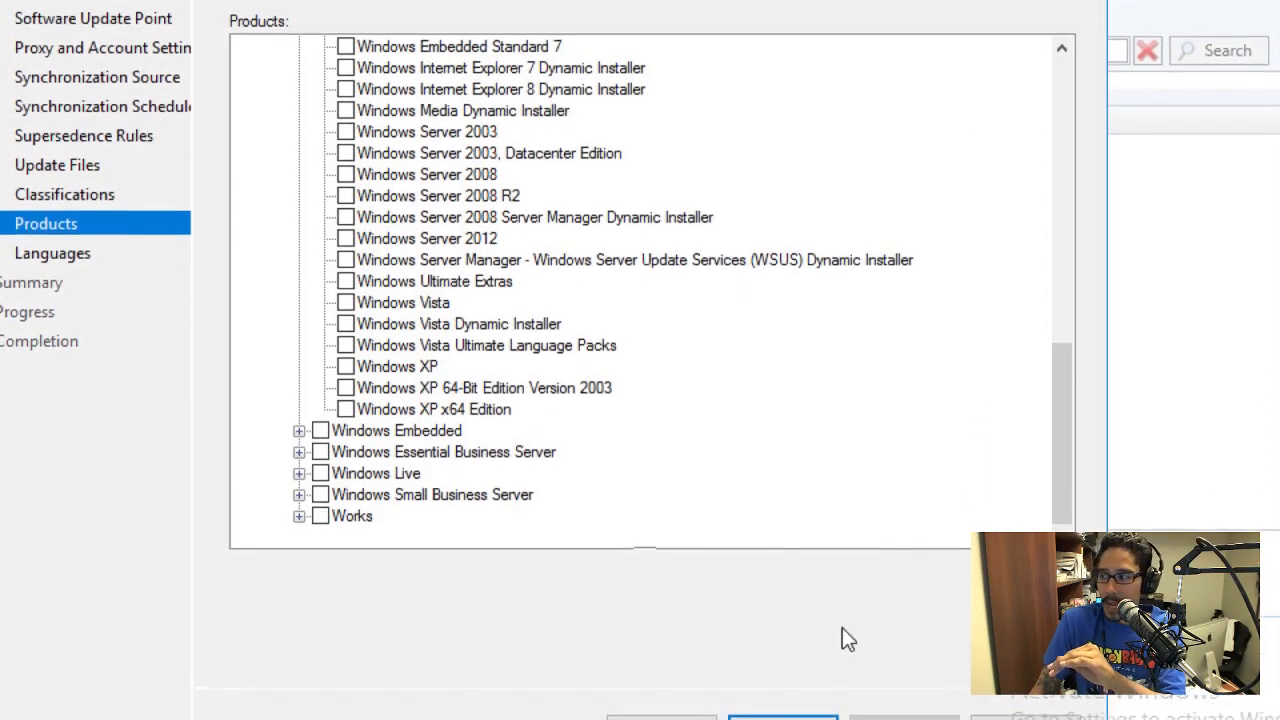
{"action": "left_click", "coordinate": [788, 678]}
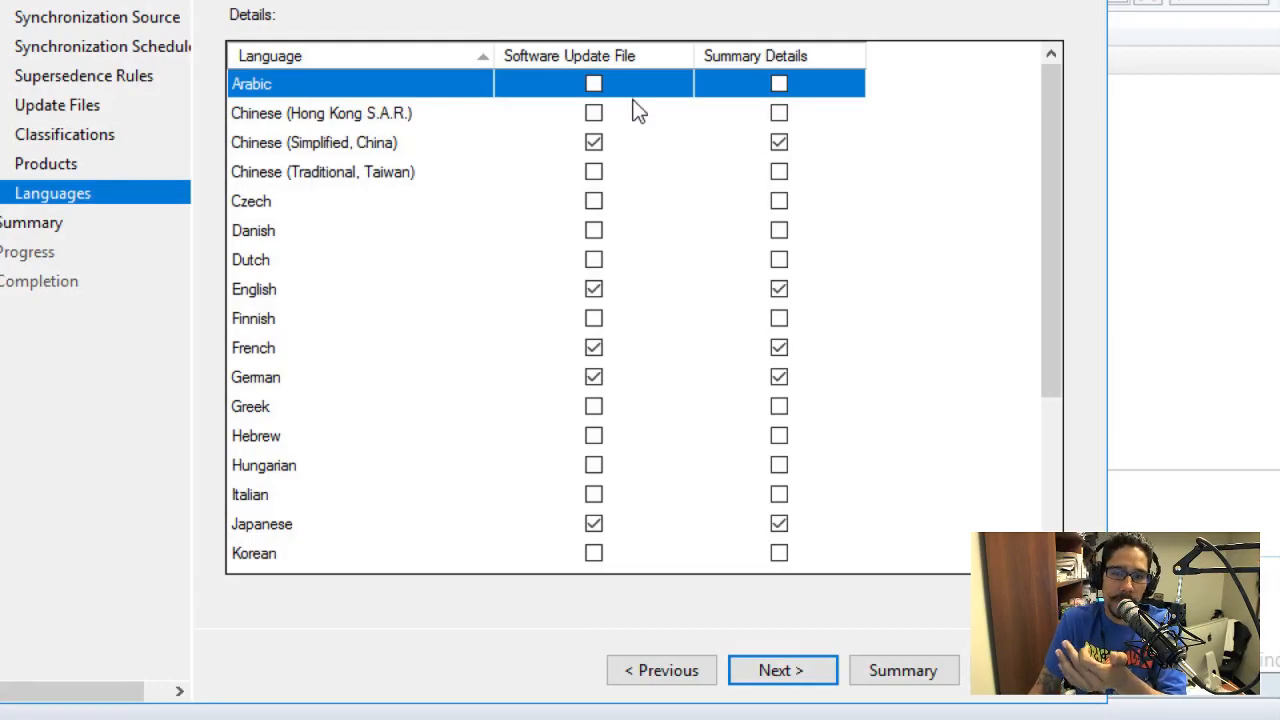
Clear Chinese (Simplified), French, German, Japanese and Russian so only English remains for update files and summaries.
{"action": "left_click", "coordinate": [593, 142]}
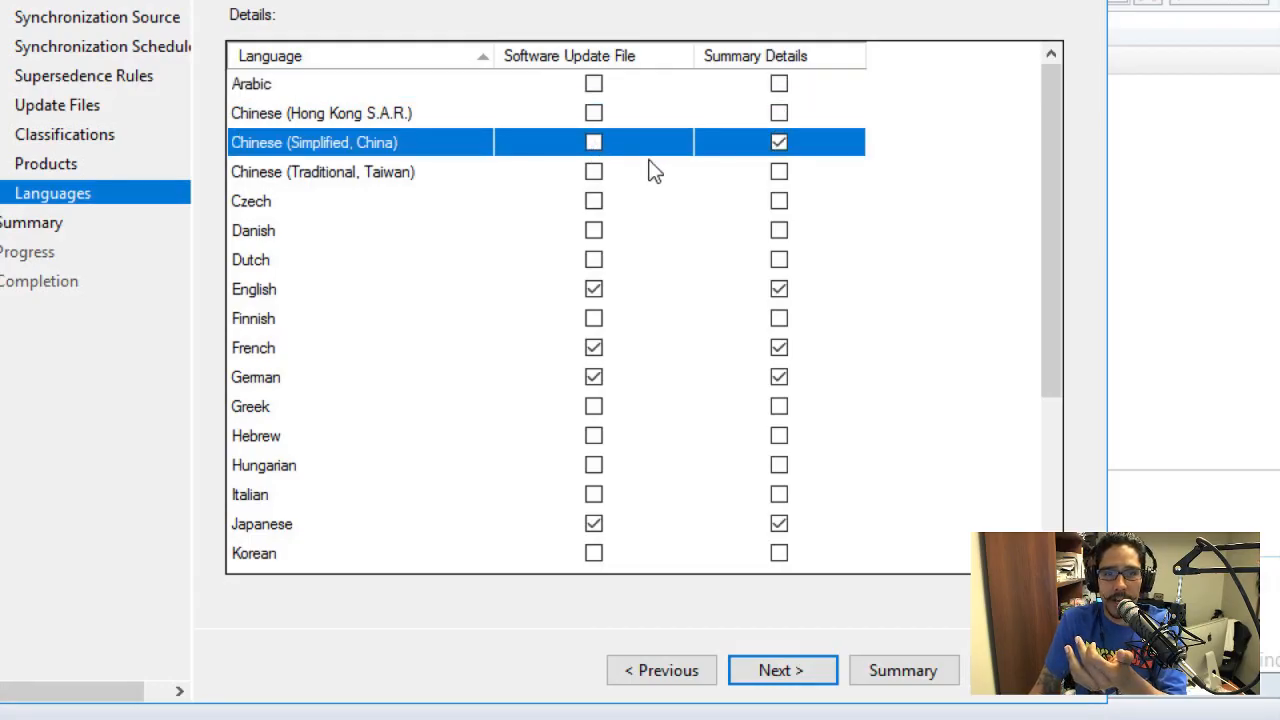
{"action": "left_click", "coordinate": [779, 145]}
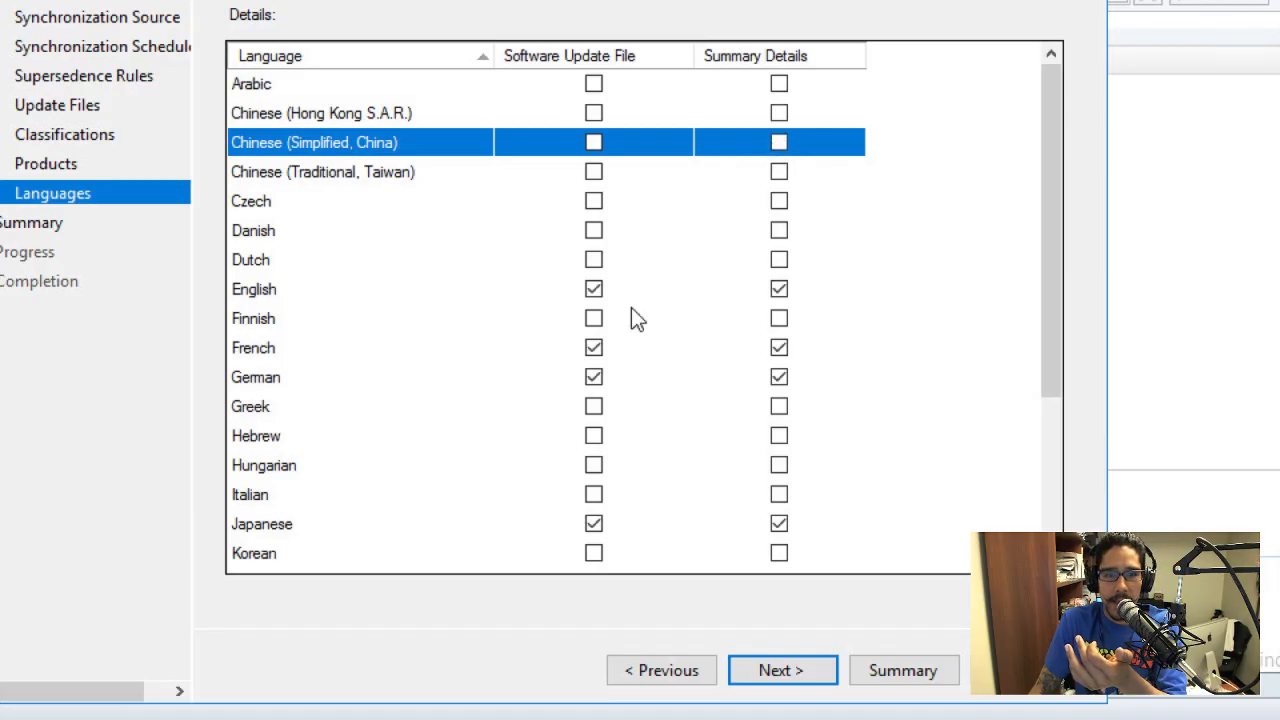
{"action": "left_click", "coordinate": [593, 349]}
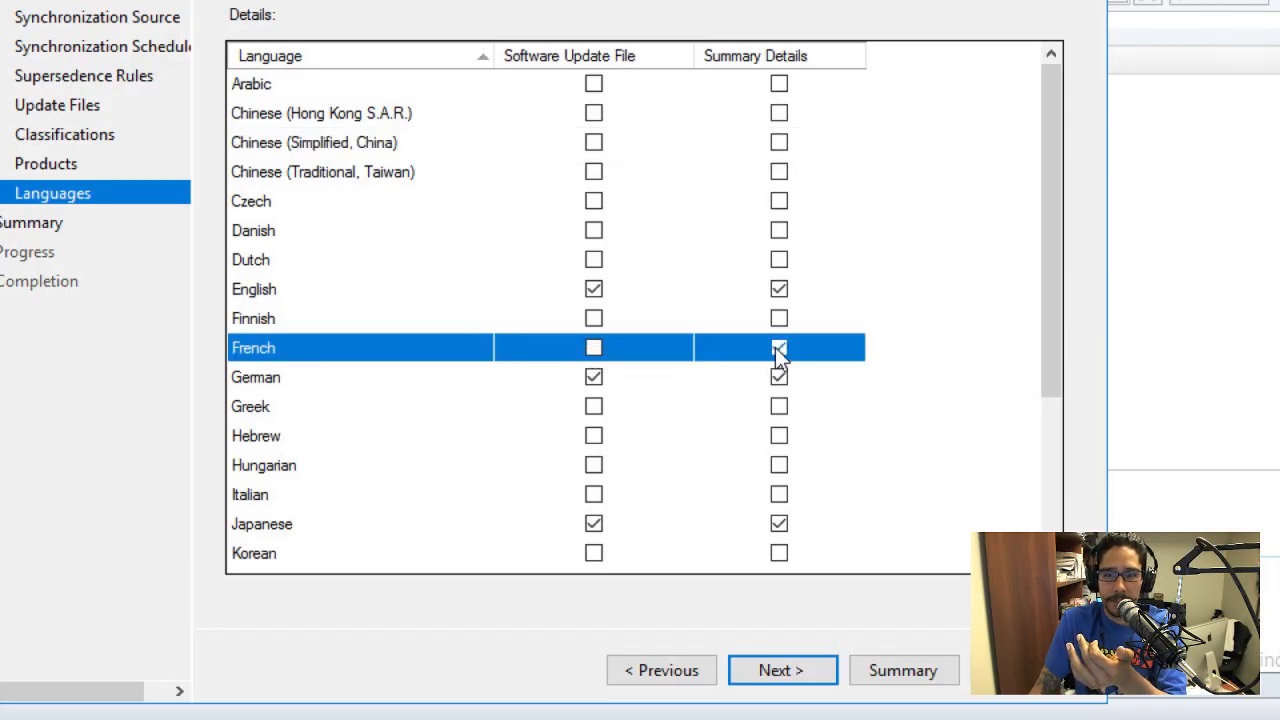
{"action": "left_click", "coordinate": [777, 347]}
{"action": "left_click", "coordinate": [595, 380]}
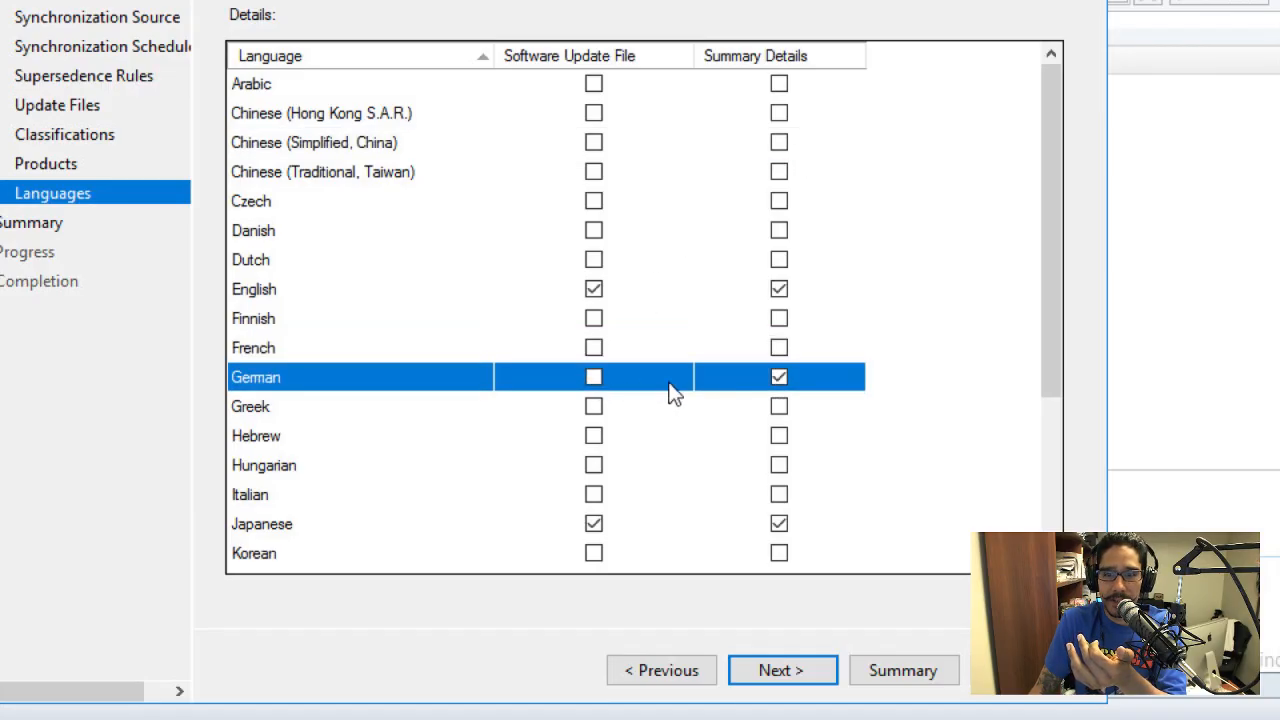
{"action": "left_click", "coordinate": [594, 524]}
{"action": "left_click", "coordinate": [778, 524]}
{"action": "scroll", "coordinate": [722, 455], "scroll_direction": "down", "scroll_amount": 3}
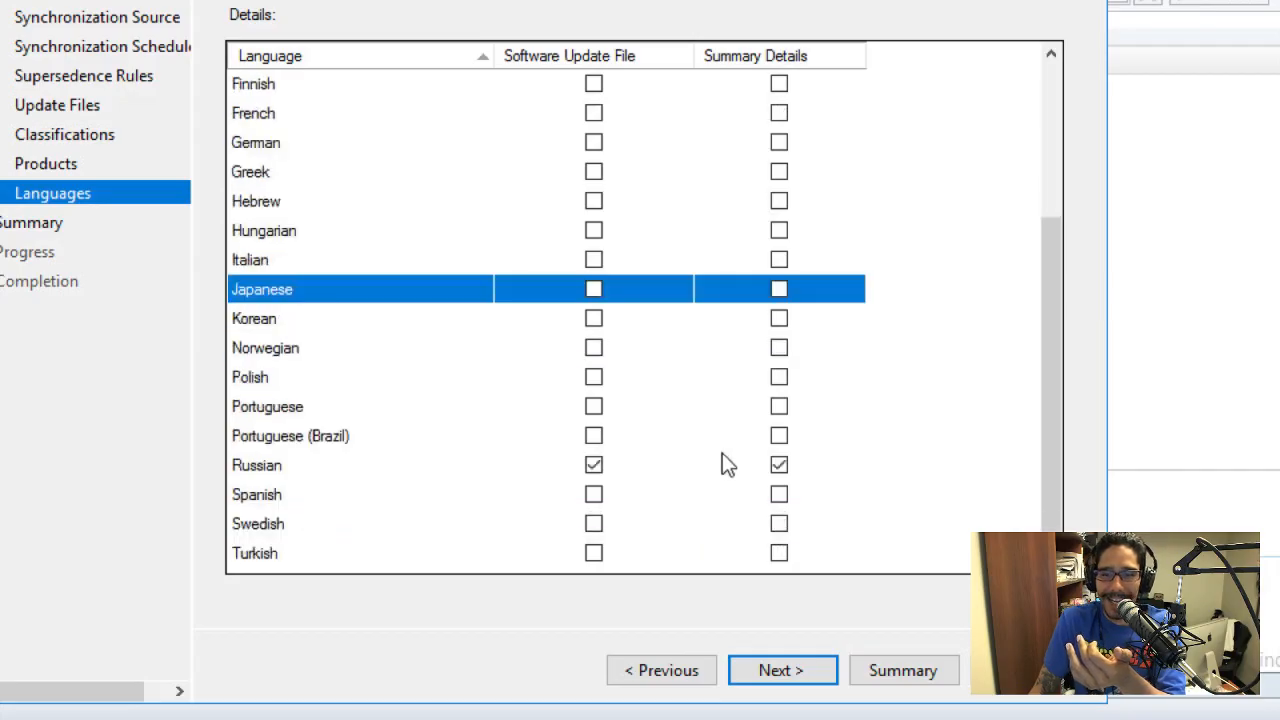
{"action": "left_click", "coordinate": [594, 465]}
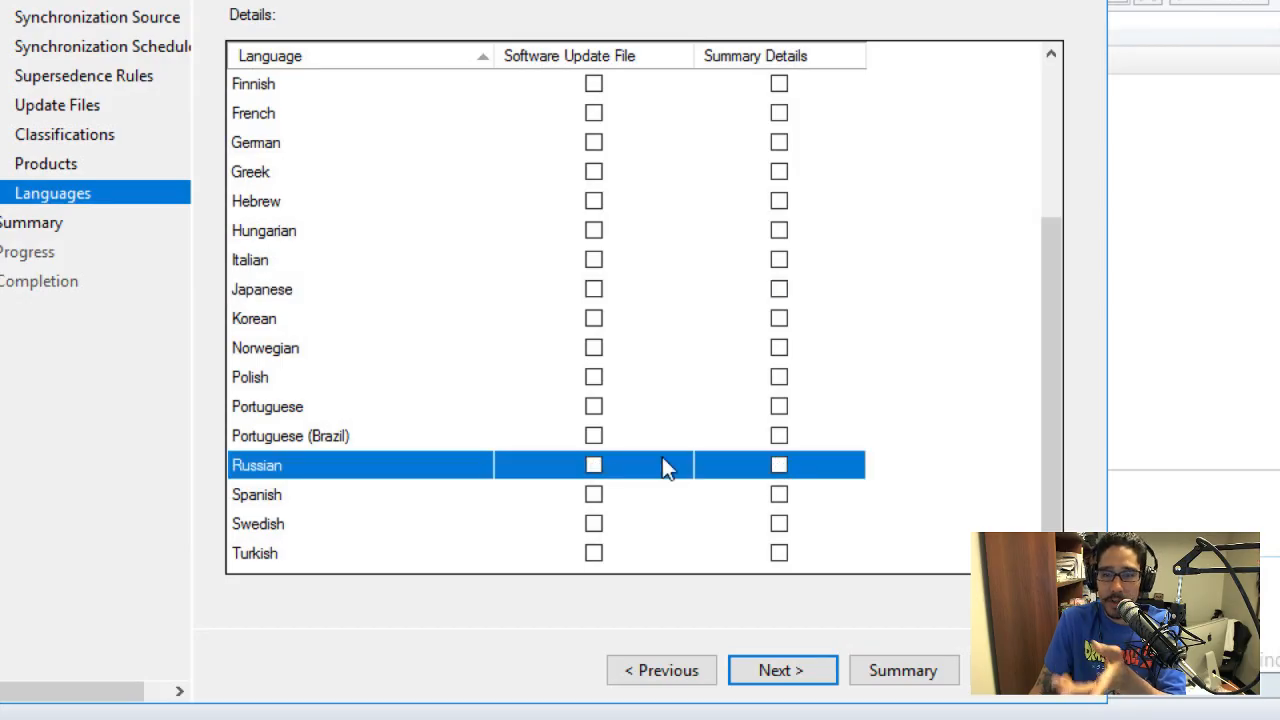
{"action": "scroll", "coordinate": [670, 460], "scroll_direction": "up", "scroll_amount": 3}
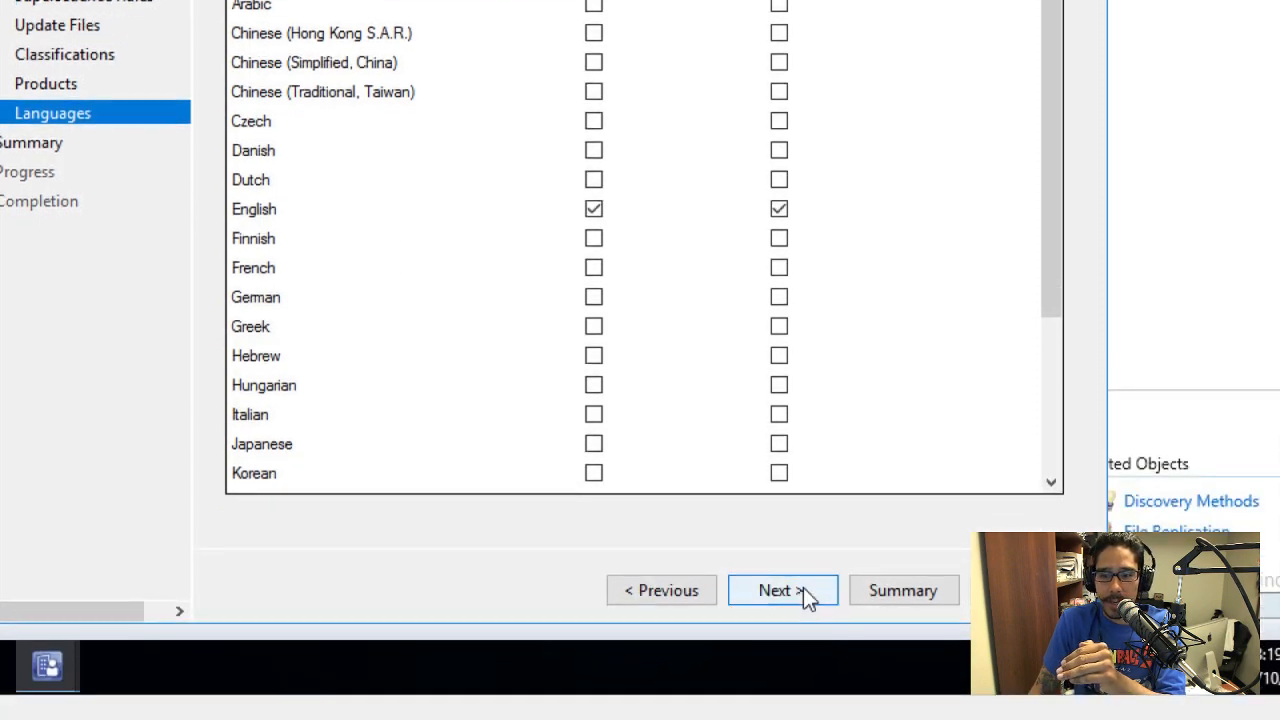
{"action": "left_click", "coordinate": [805, 672]}
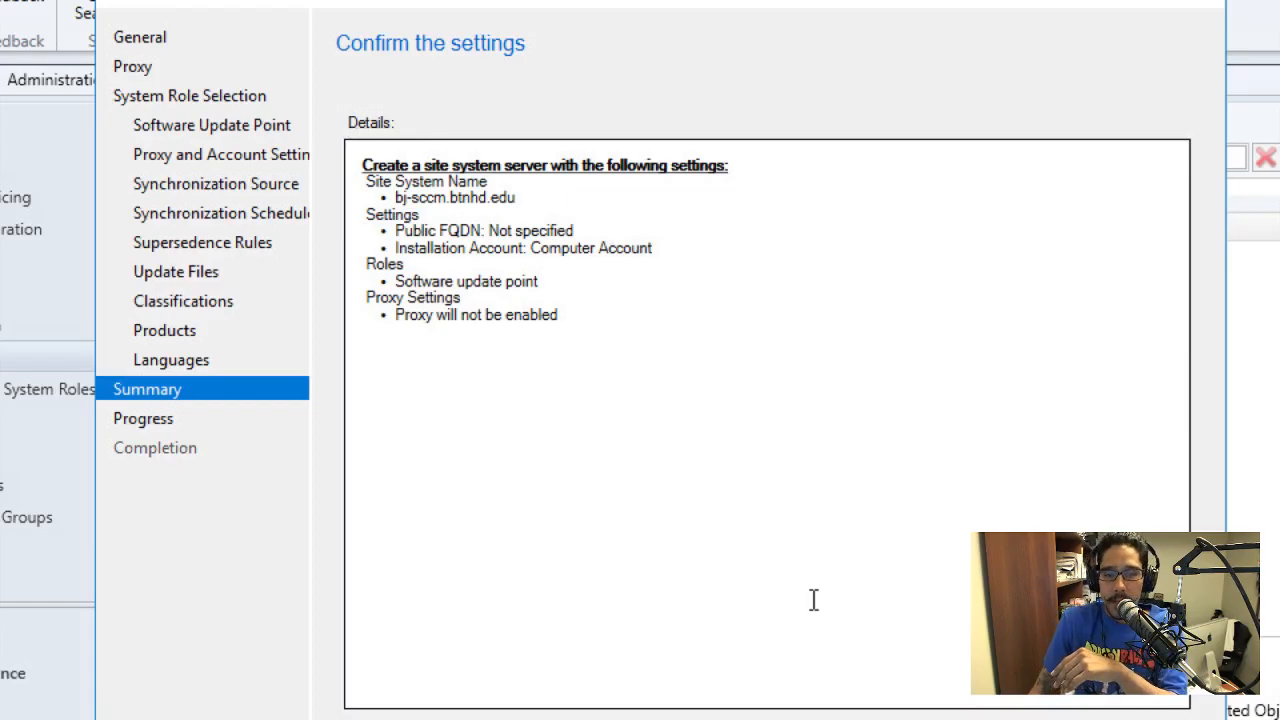
Run the wizard from the Summary page to create the software update point role on bj-sccm.btnhd.edu.
{"action": "left_click", "coordinate": [899, 694]}
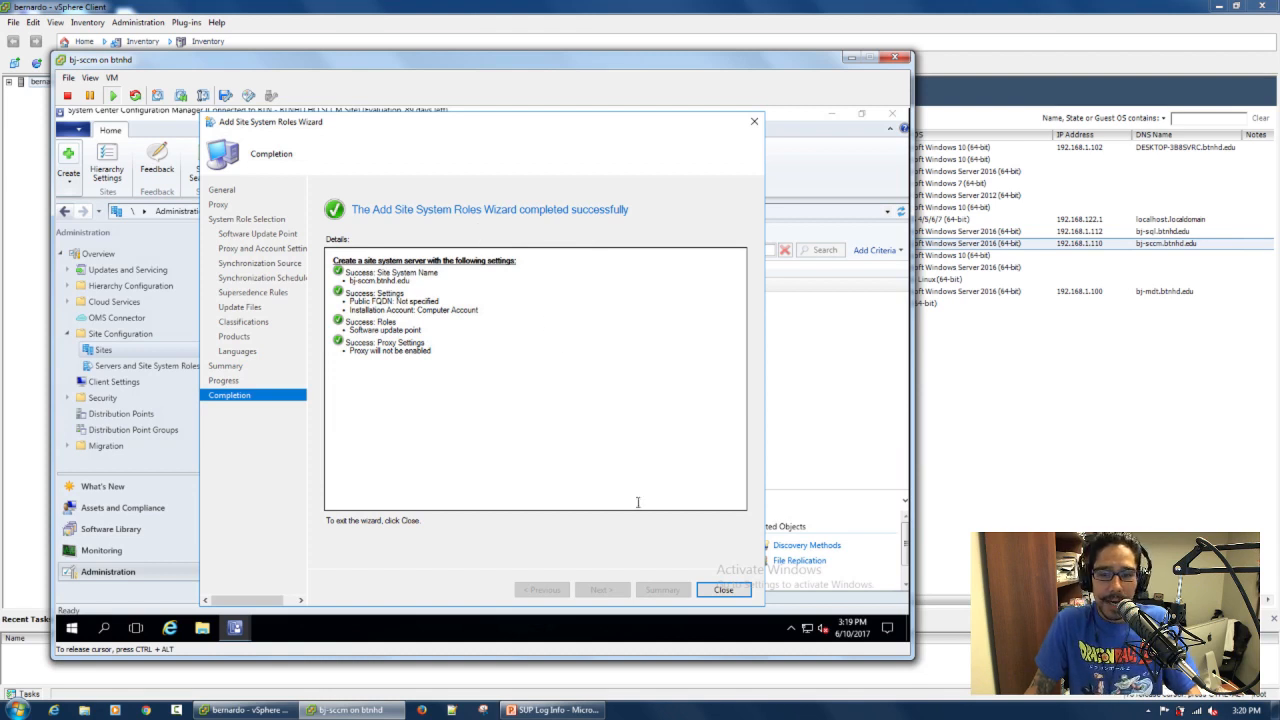
Close the completed wizard and minimize the Configuration Manager console.
{"action": "left_click", "coordinate": [723, 590]}
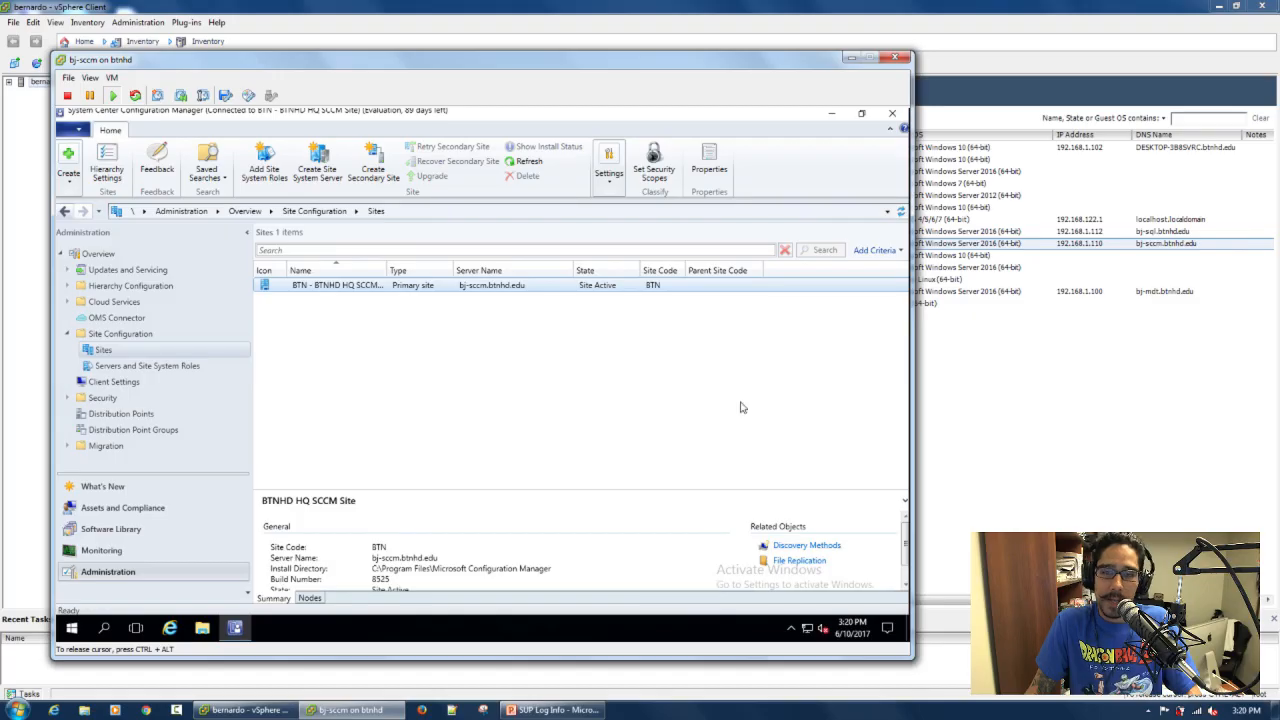
{"action": "left_click", "coordinate": [833, 116]}
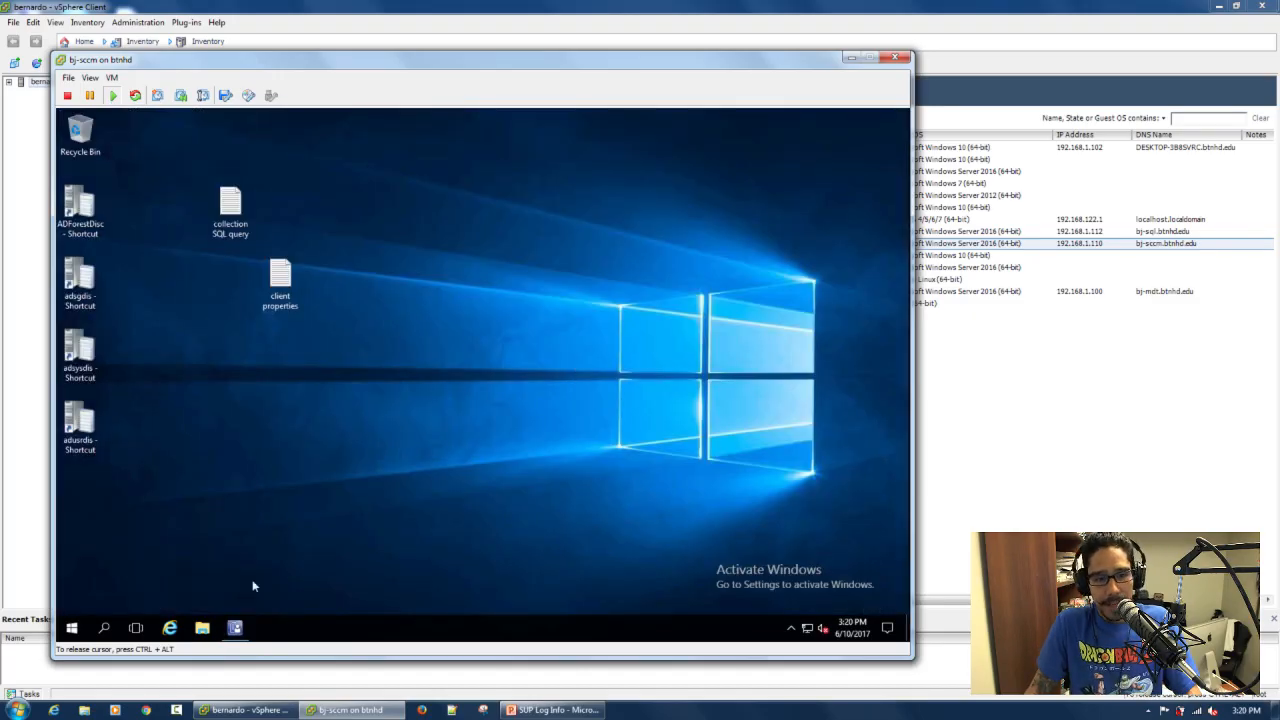
Browse to C:\Program Files\Microsoft Configuration Manager\Logs in File Explorer.
{"action": "left_click", "coordinate": [204, 628]}
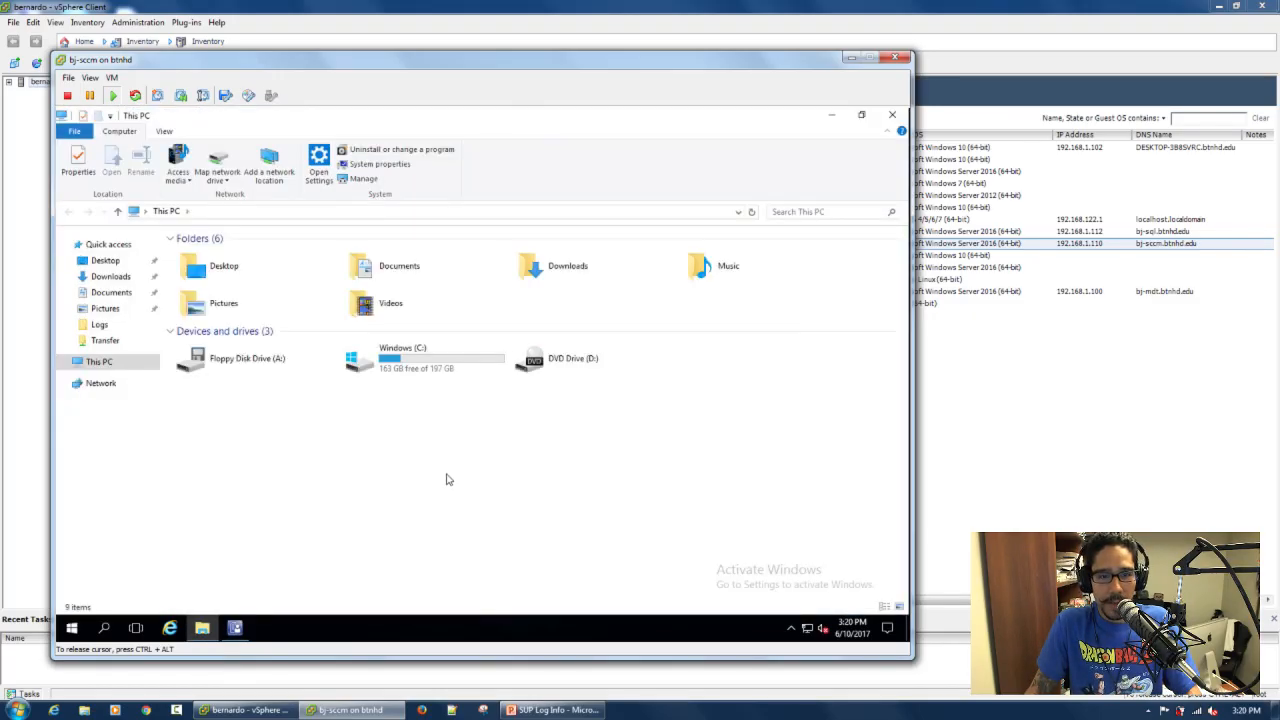
{"action": "left_click", "coordinate": [395, 364]}
{"action": "double_click", "coordinate": [395, 364]}
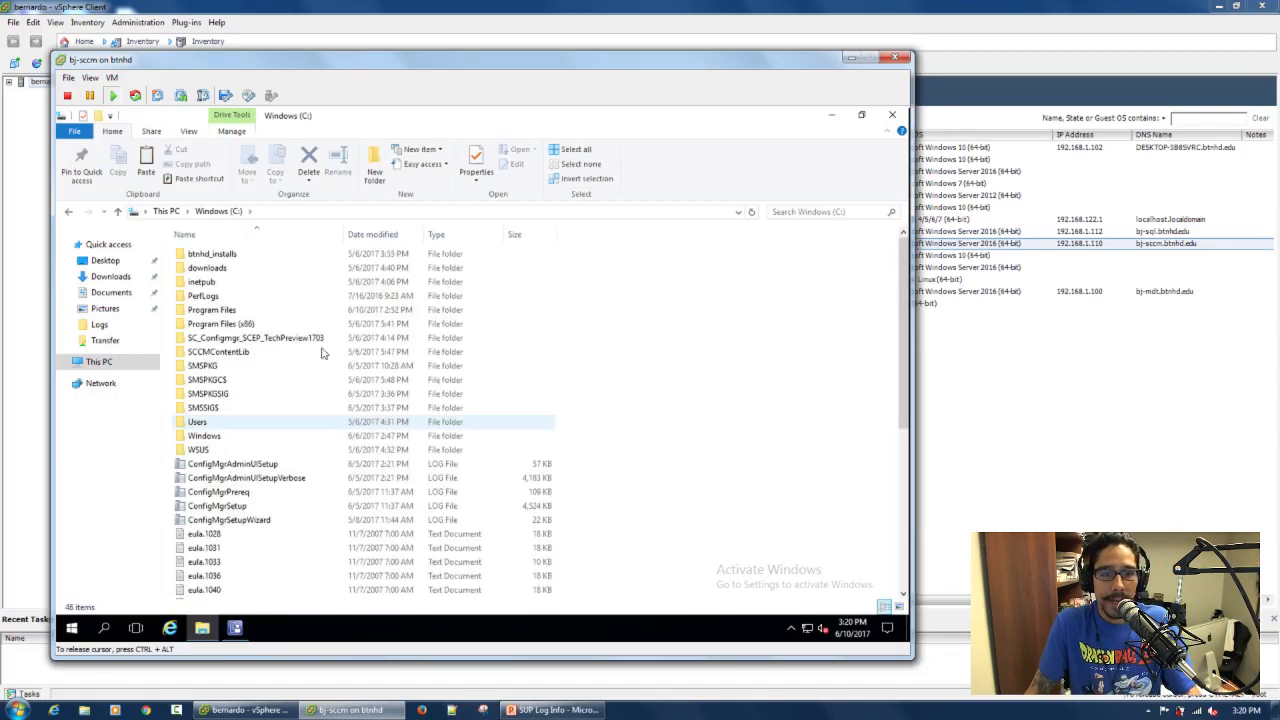
{"action": "double_click", "coordinate": [230, 311]}
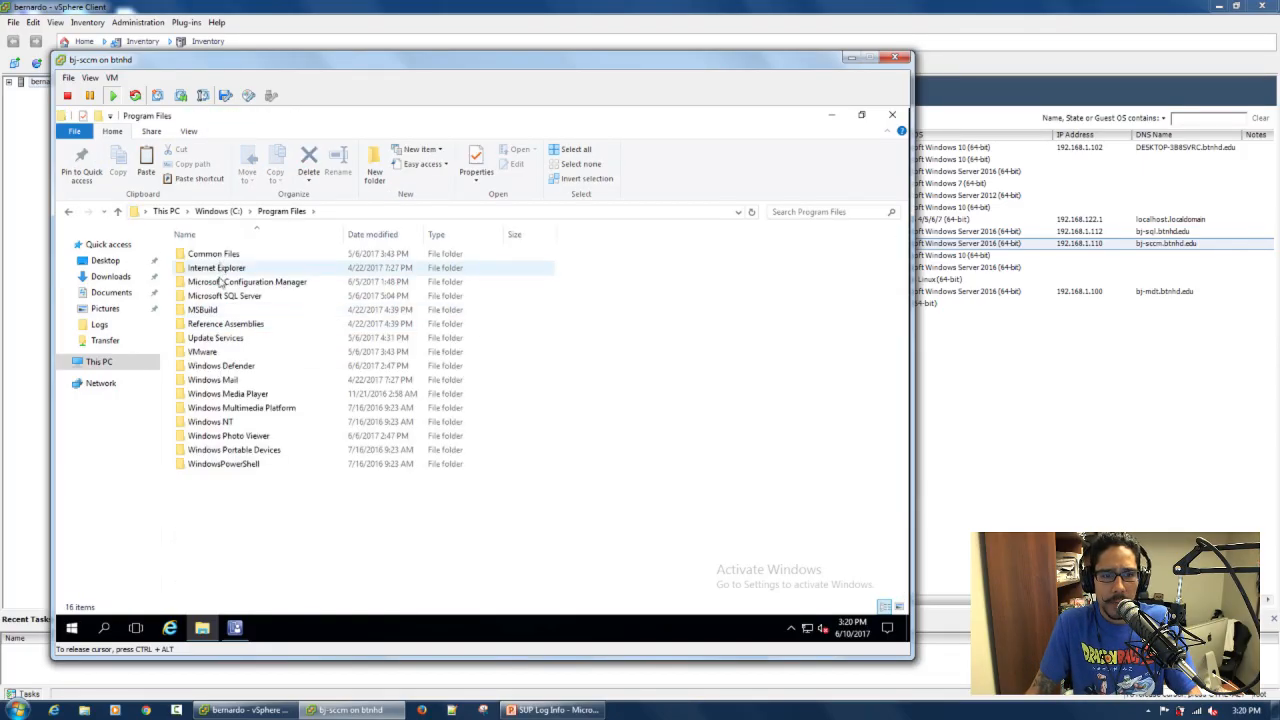
{"action": "double_click", "coordinate": [245, 284]}
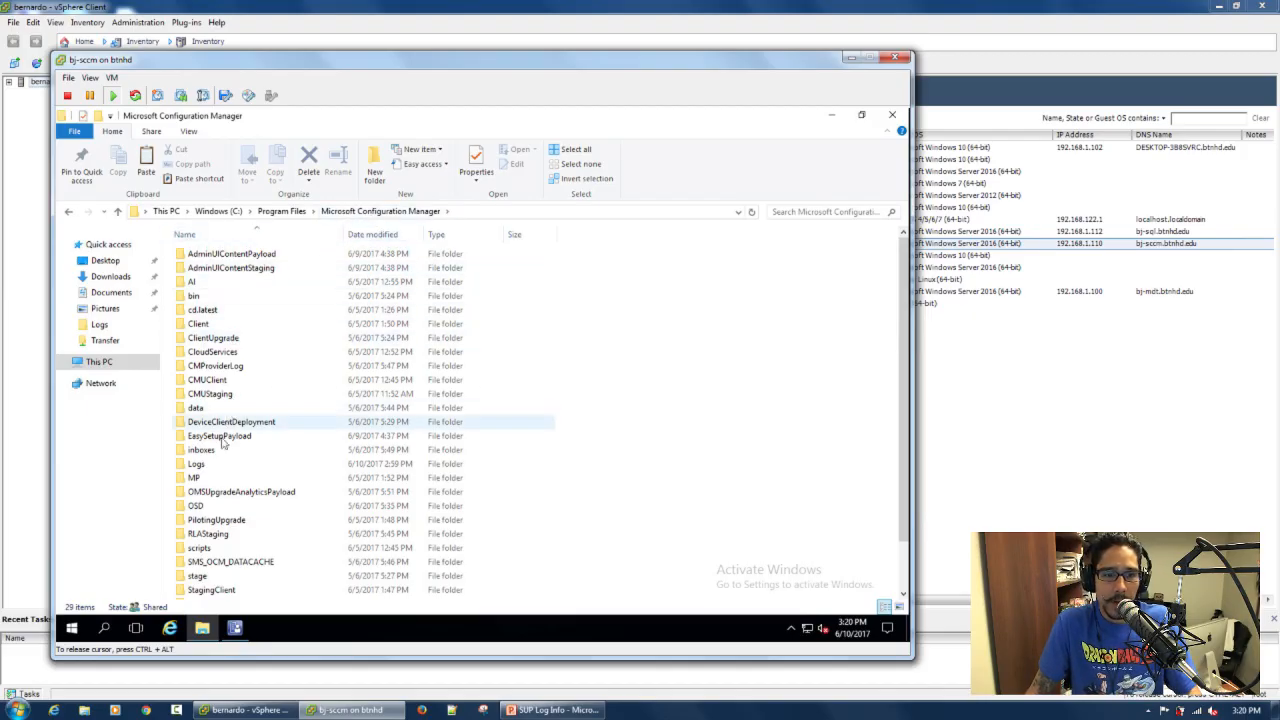
{"action": "left_click", "coordinate": [202, 466]}
{"action": "double_click", "coordinate": [202, 466]}
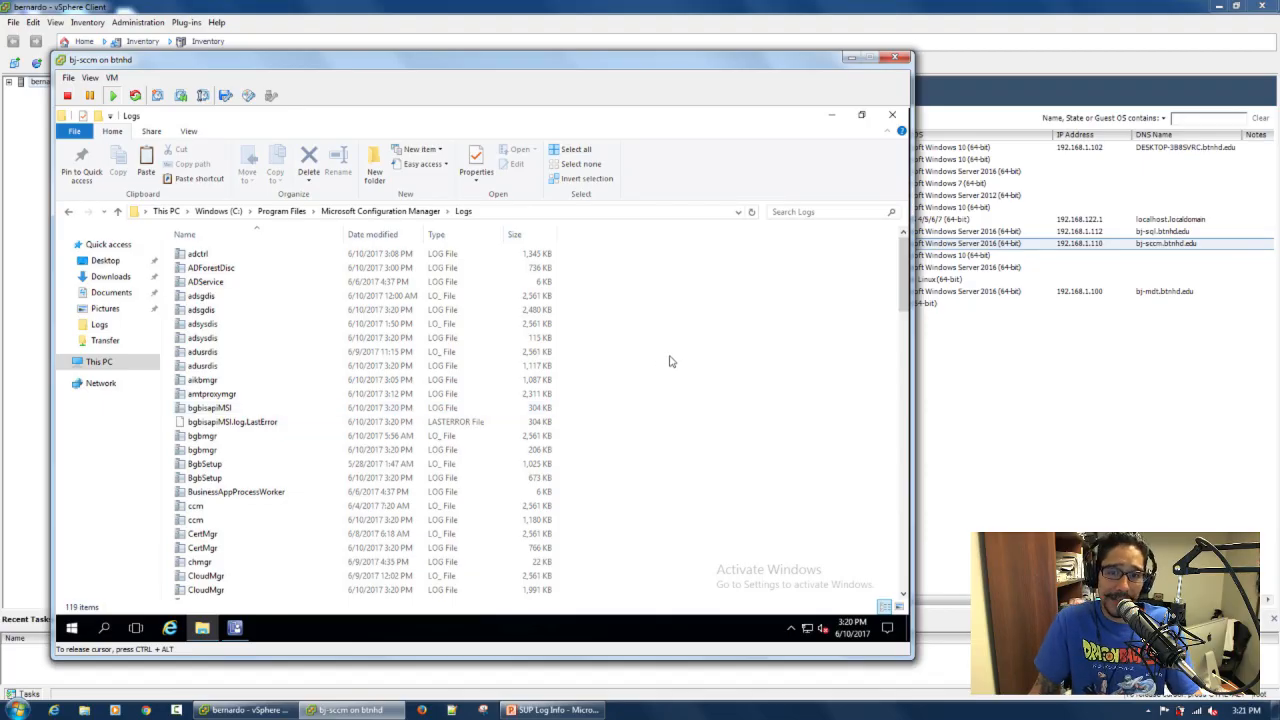
Refresh the Logs folder, sort it by Date modified, and select SUPSetup.
{"action": "right_click", "coordinate": [703, 326]}
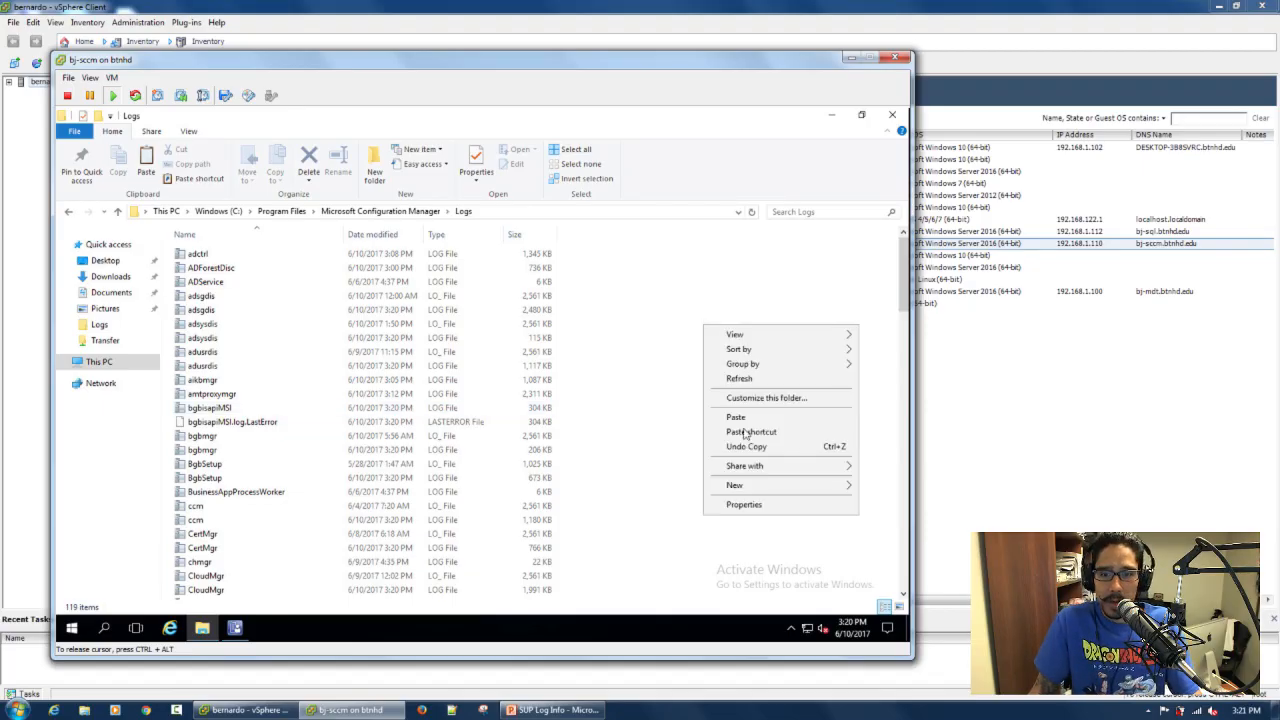
{"action": "left_click", "coordinate": [739, 380]}
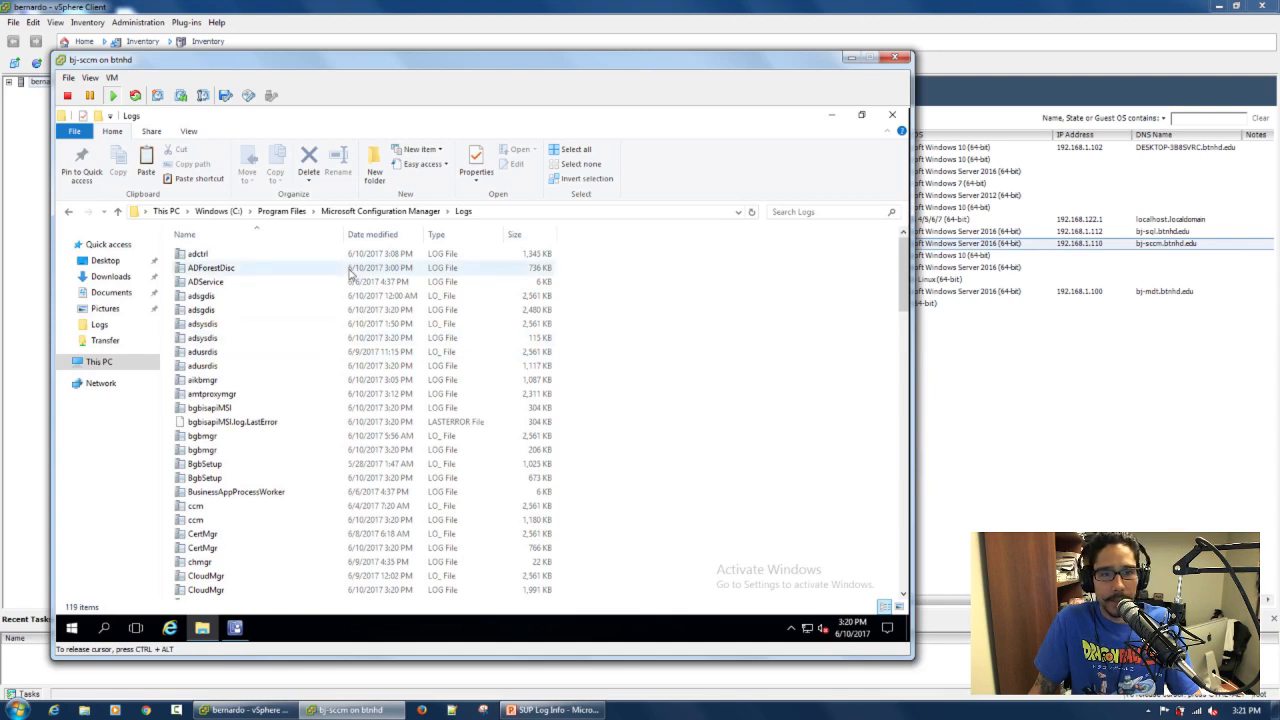
{"action": "left_click", "coordinate": [369, 237]}
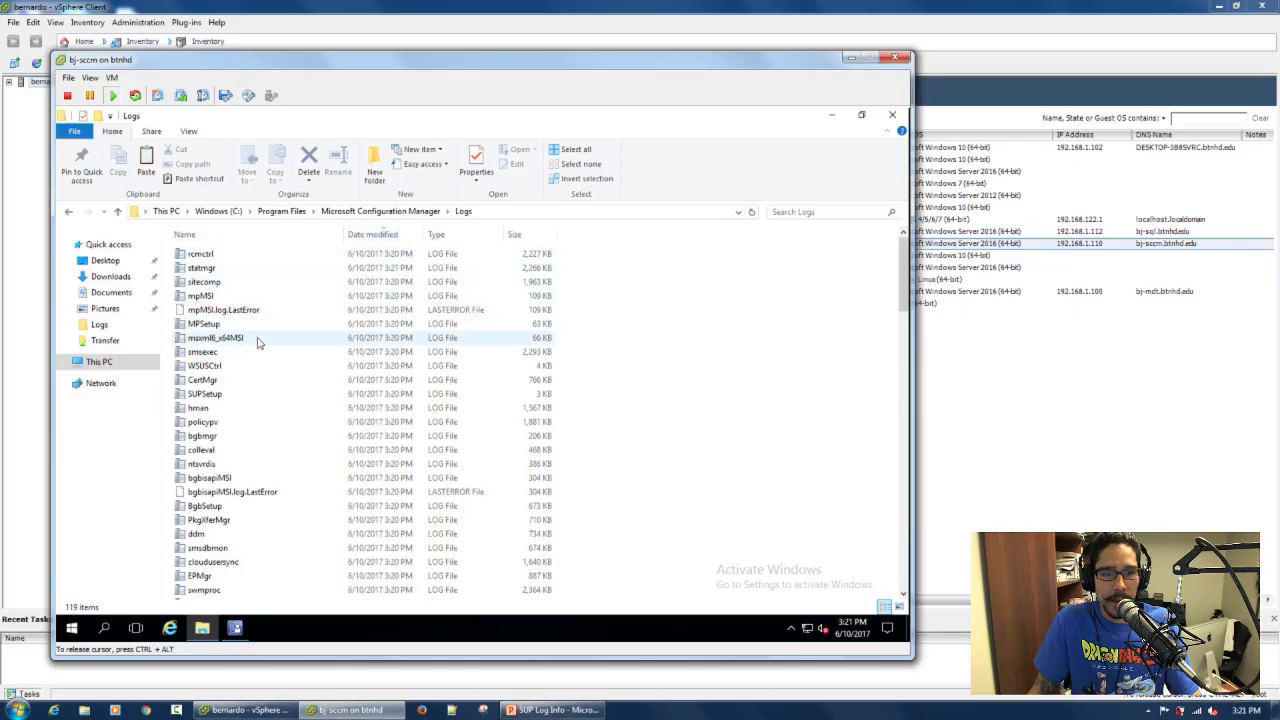
{"action": "left_click", "coordinate": [212, 396]}
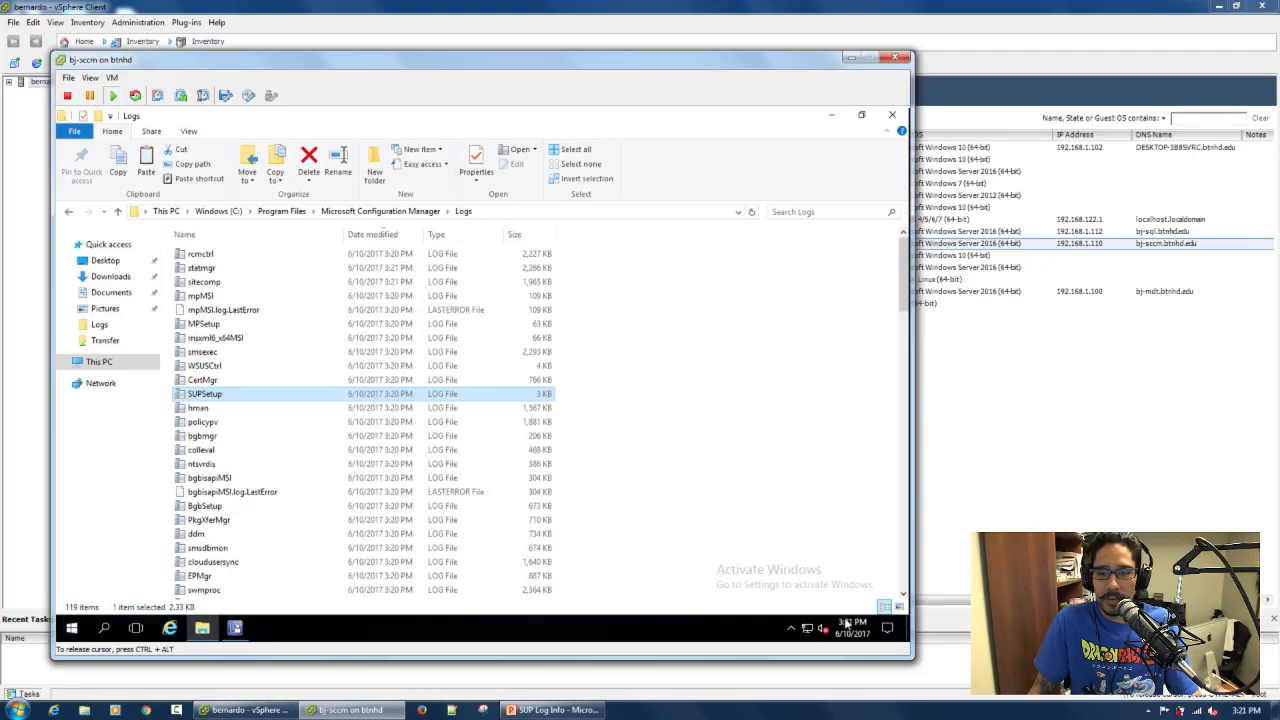
Open SUPSetup.log in CMTrace and locate the 'Installation was successful.' entry.
{"action": "double_click", "coordinate": [204, 397]}
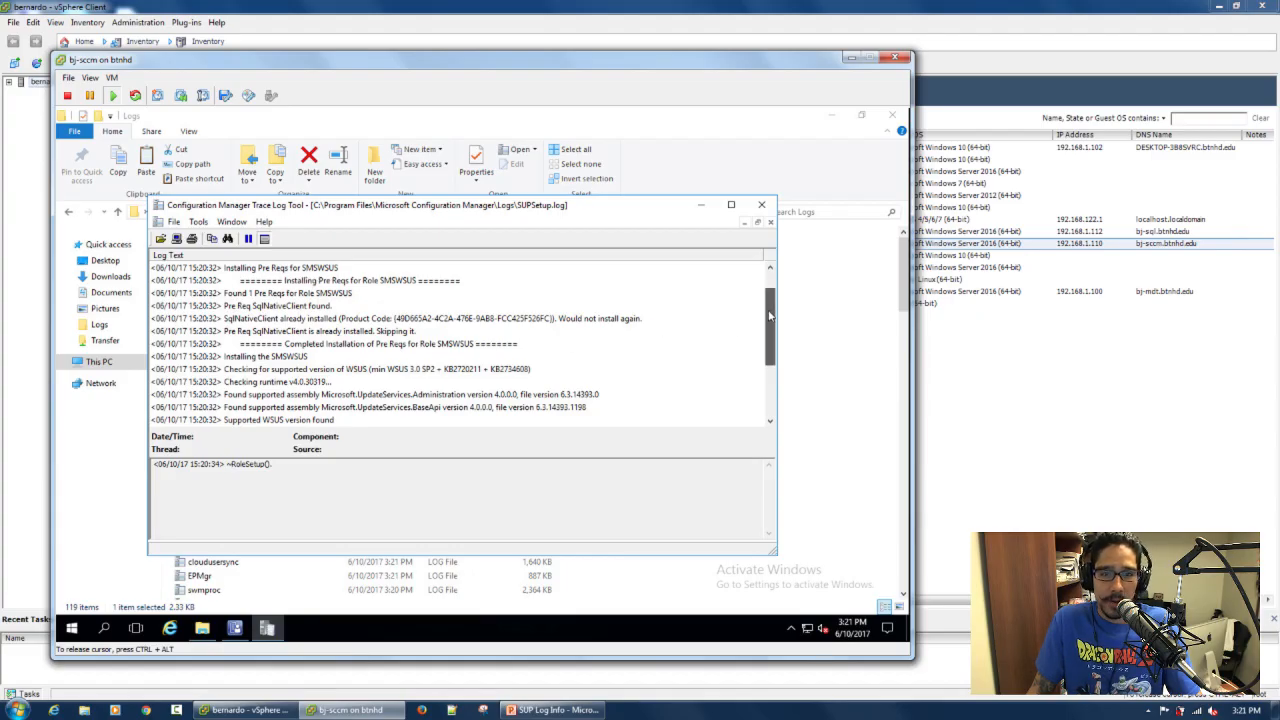
{"action": "left_click_drag", "start_coordinate": [767, 315], "coordinate": [767, 297]}
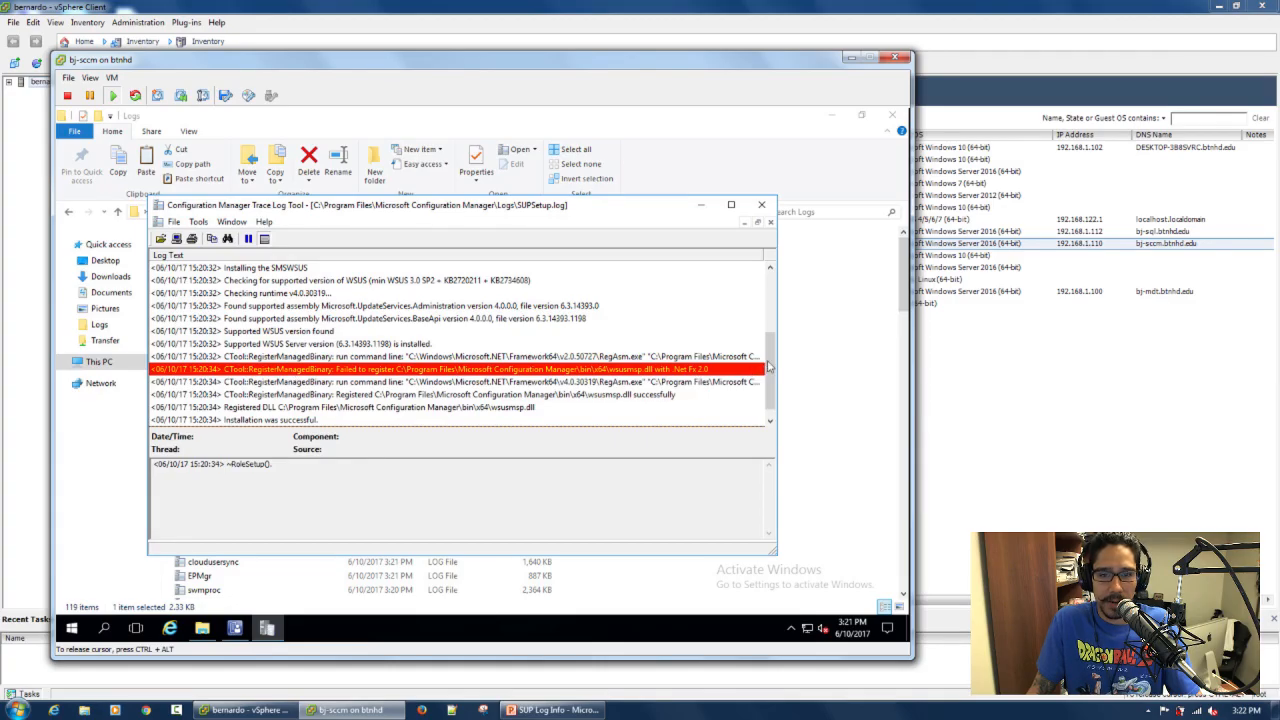
{"action": "scroll", "coordinate": [770, 375], "scroll_direction": "down", "scroll_amount": 1}
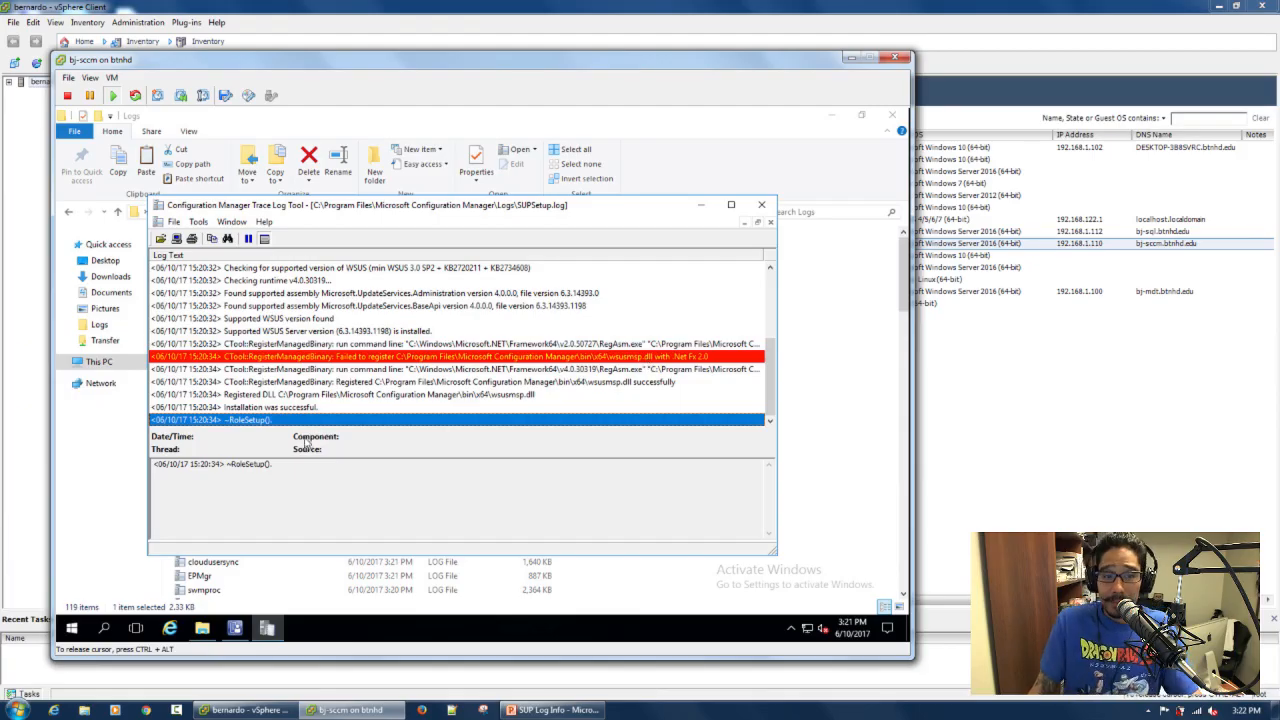
{"action": "left_click", "coordinate": [300, 408]}
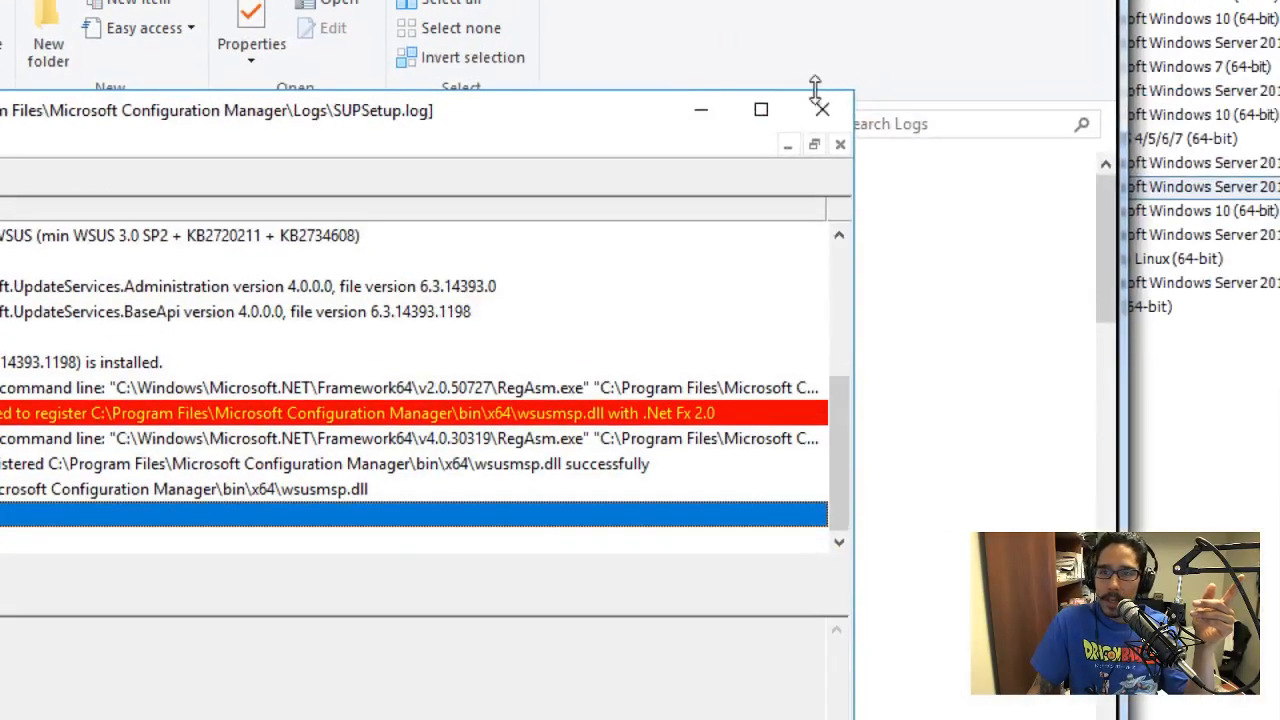
Close CMTrace and present the SUP Log Info slide show full screen.
{"action": "left_click", "coordinate": [825, 112]}
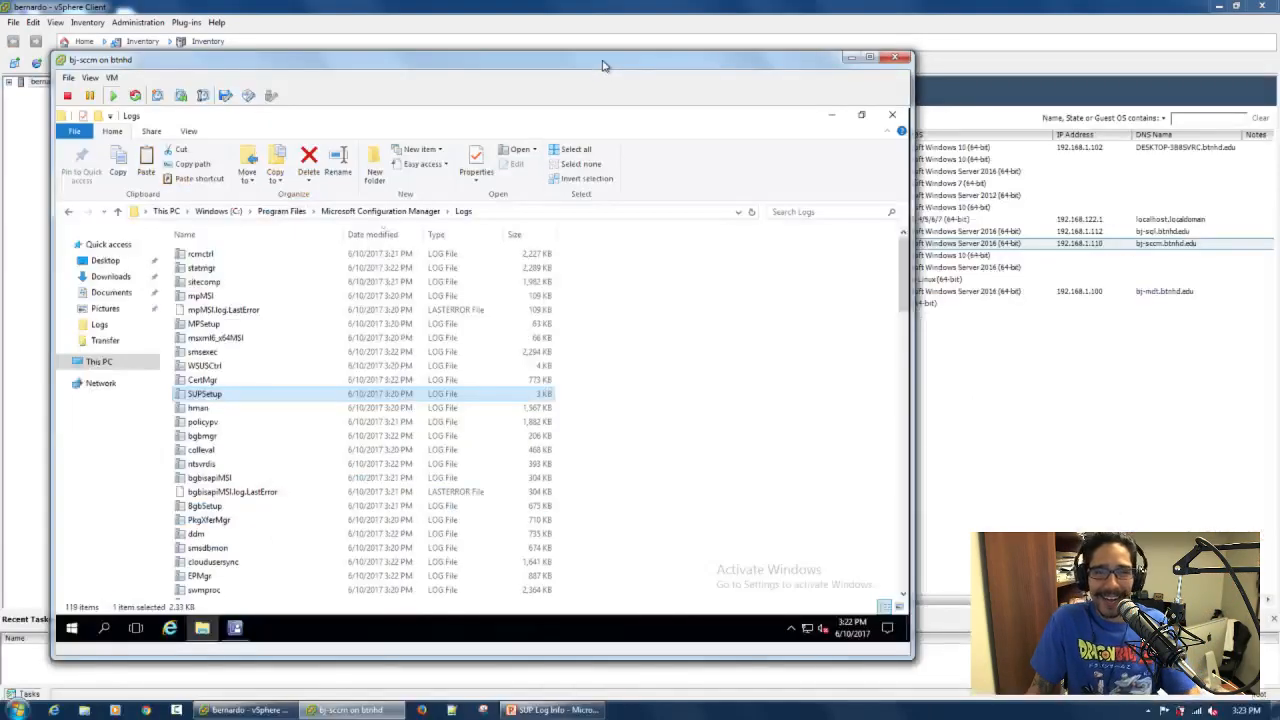
{"action": "left_click", "coordinate": [553, 710]}
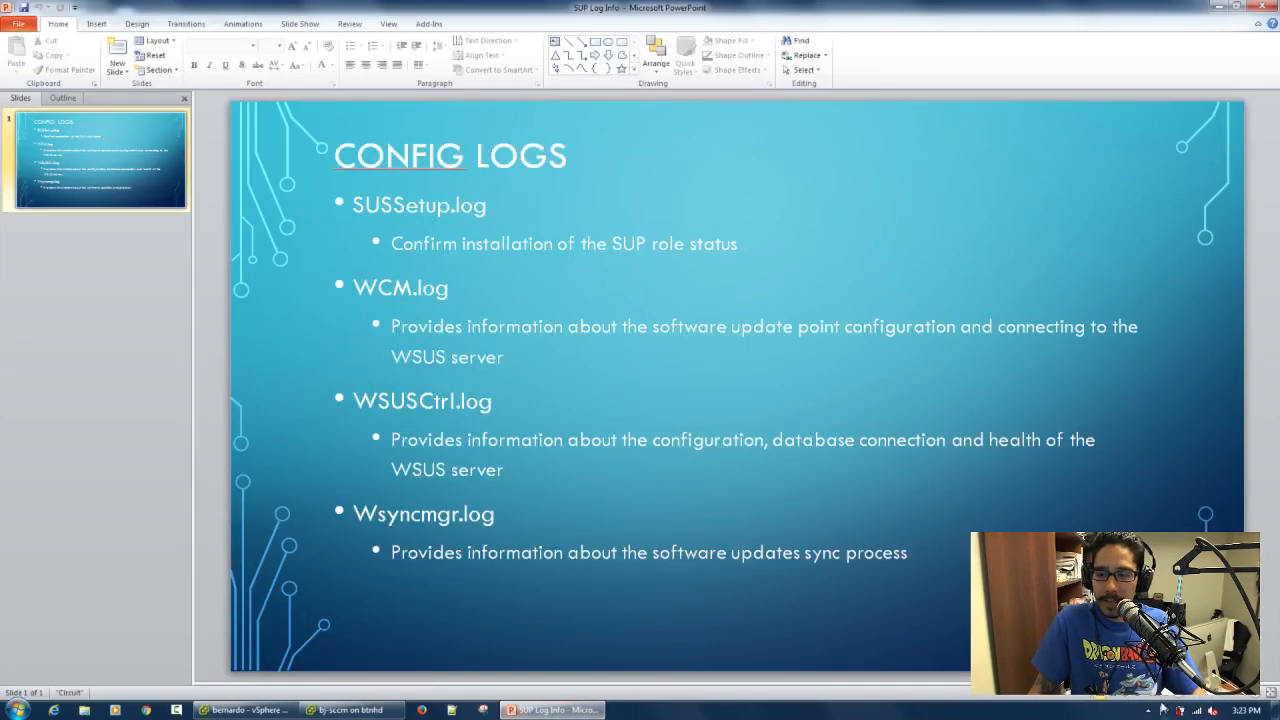
{"action": "key", "text": "F5"}
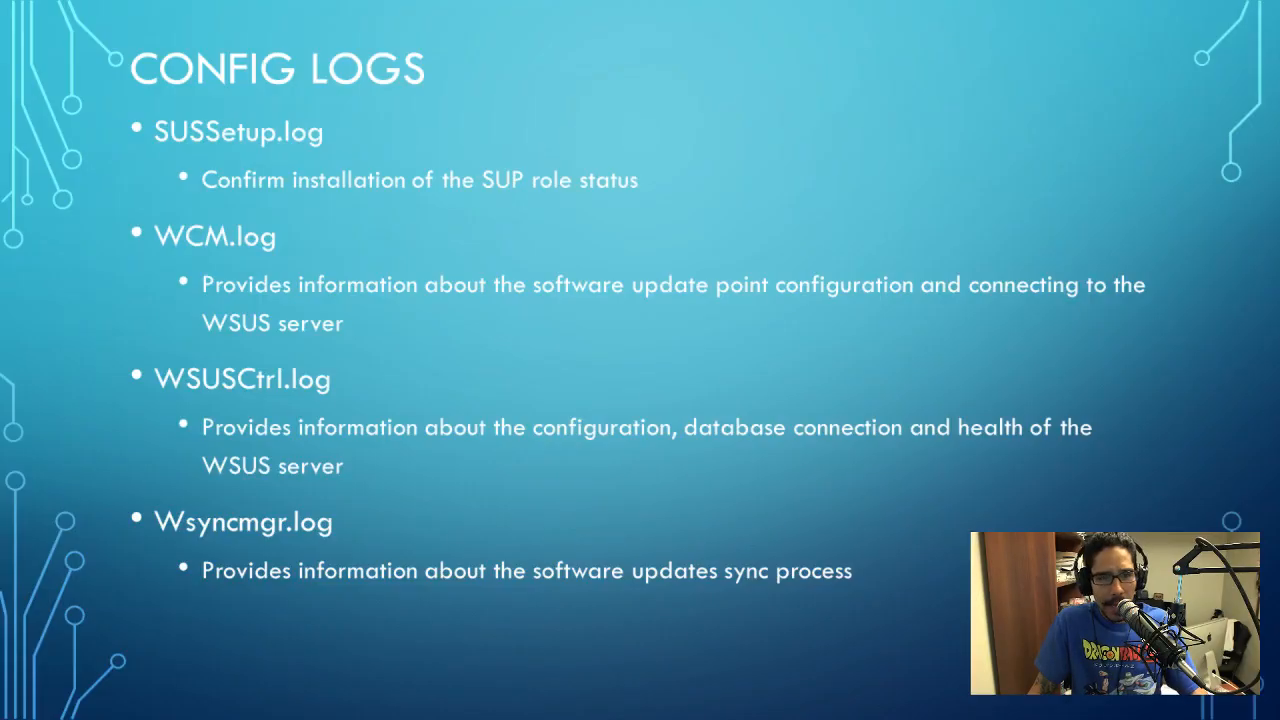
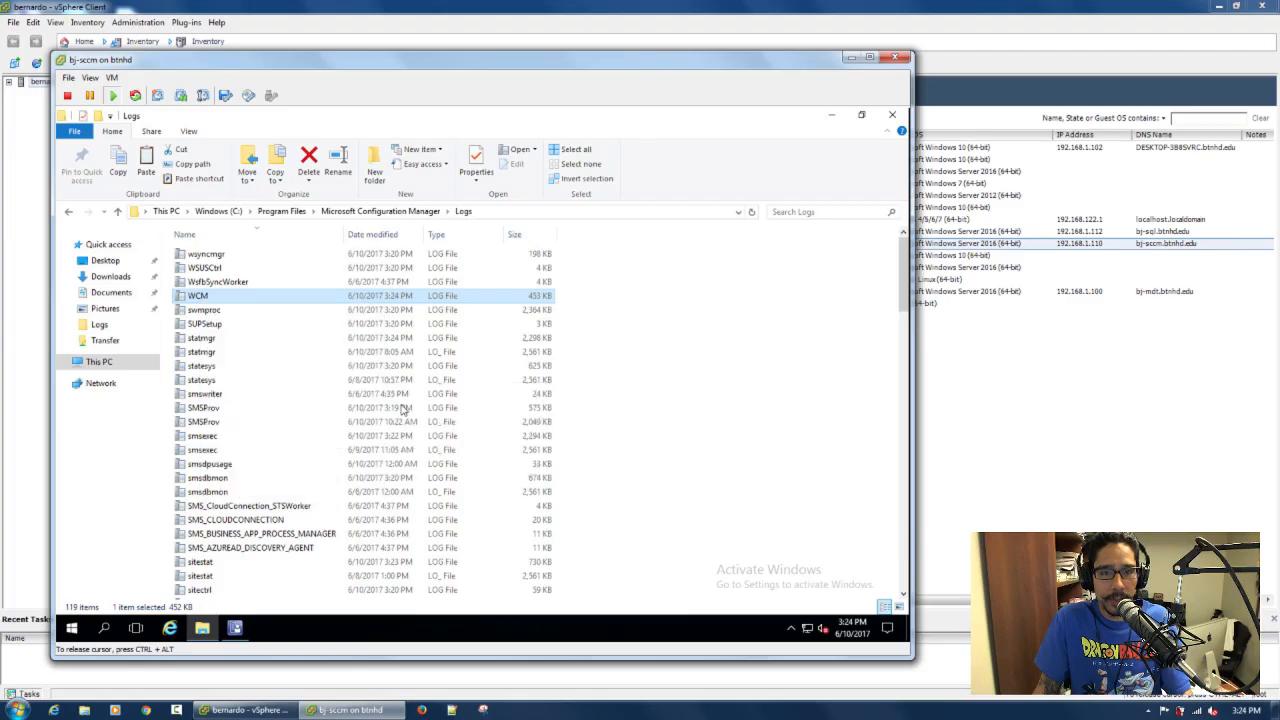
Close the Logs folder and line up the WCM, wsyncmgr, WSUSCtrl and SUPSetup shortcuts beside collection SQL query.
{"action": "left_click", "coordinate": [892, 116]}
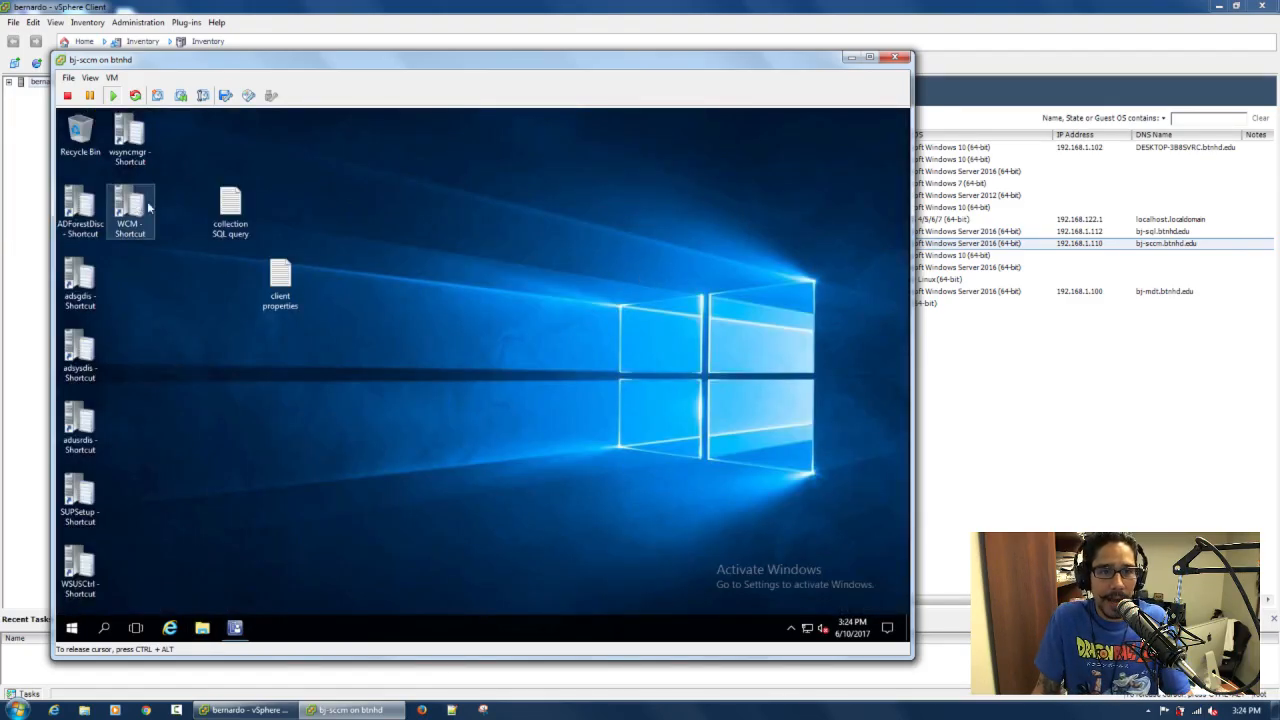
{"action": "left_click_drag", "start_coordinate": [133, 200], "coordinate": [383, 200]}
{"action": "left_click_drag", "start_coordinate": [128, 138], "coordinate": [430, 208]}
{"action": "left_click_drag", "start_coordinate": [80, 565], "coordinate": [480, 204]}
{"action": "left_click_drag", "start_coordinate": [85, 495], "coordinate": [530, 208]}
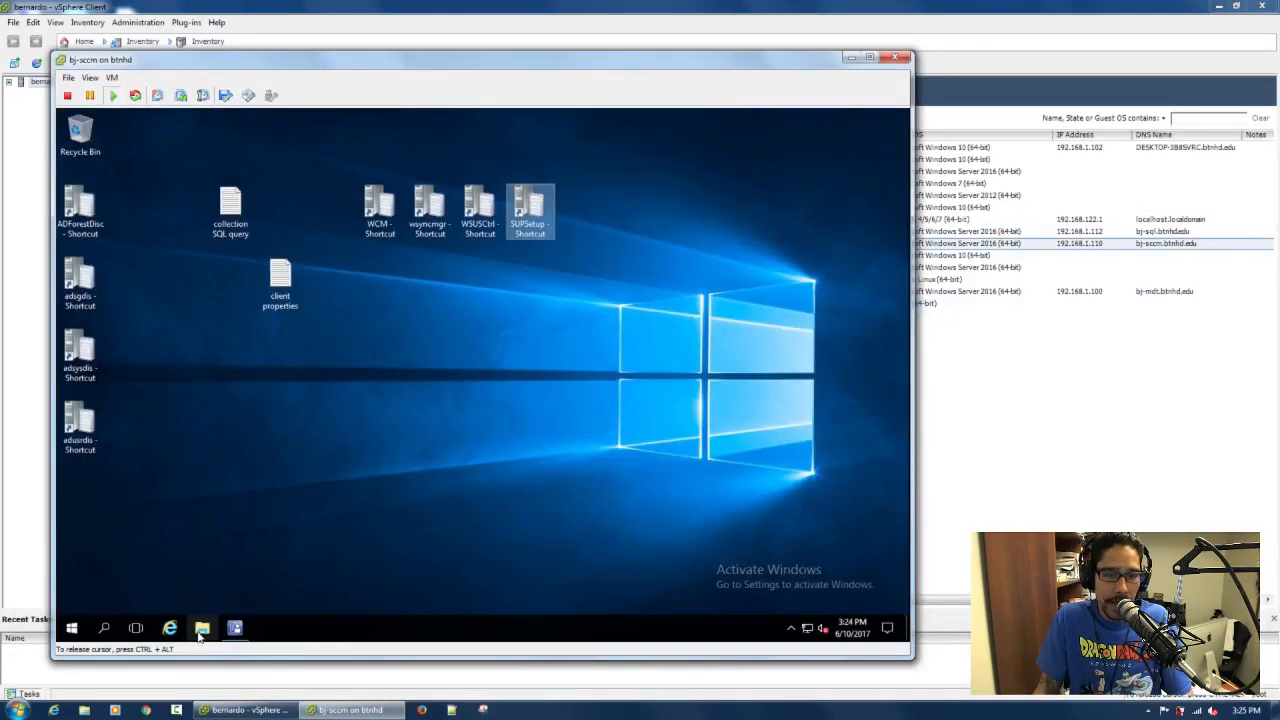
{"action": "left_click", "coordinate": [201, 630]}
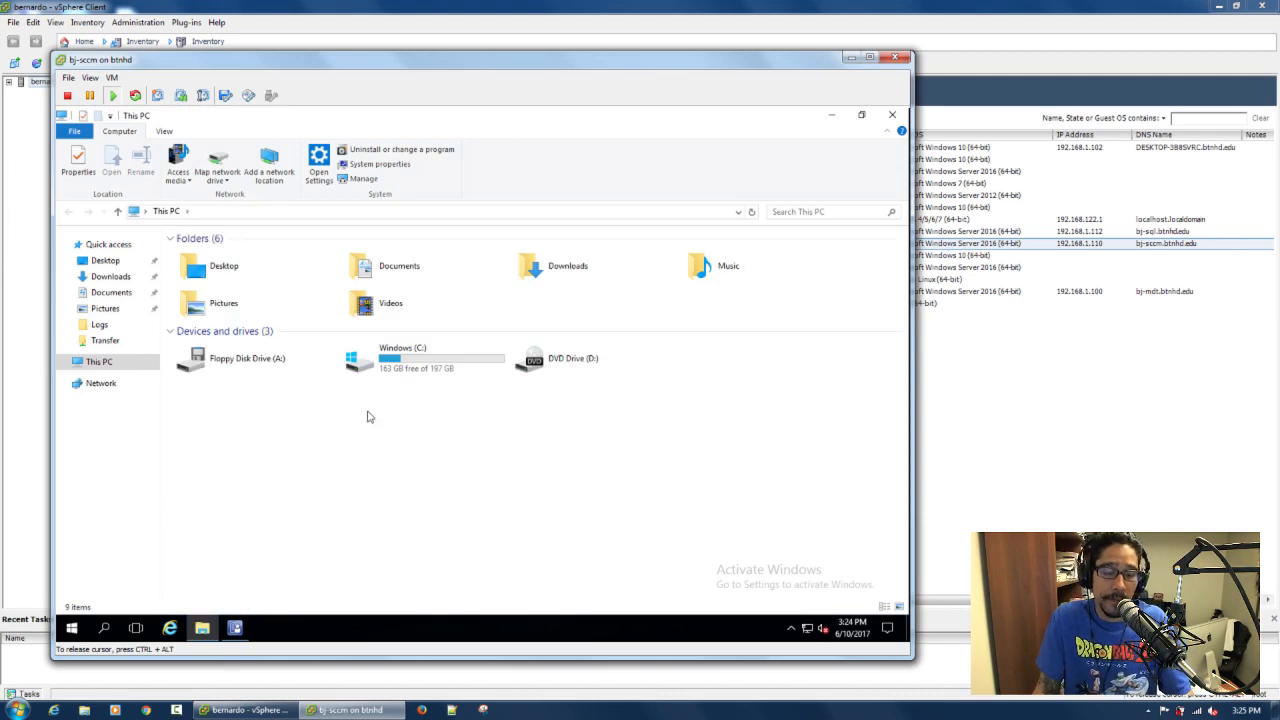
Browse to the C:\Program Files\Microsoft Configuration Manager\Logs folder.
{"action": "double_click", "coordinate": [386, 366]}
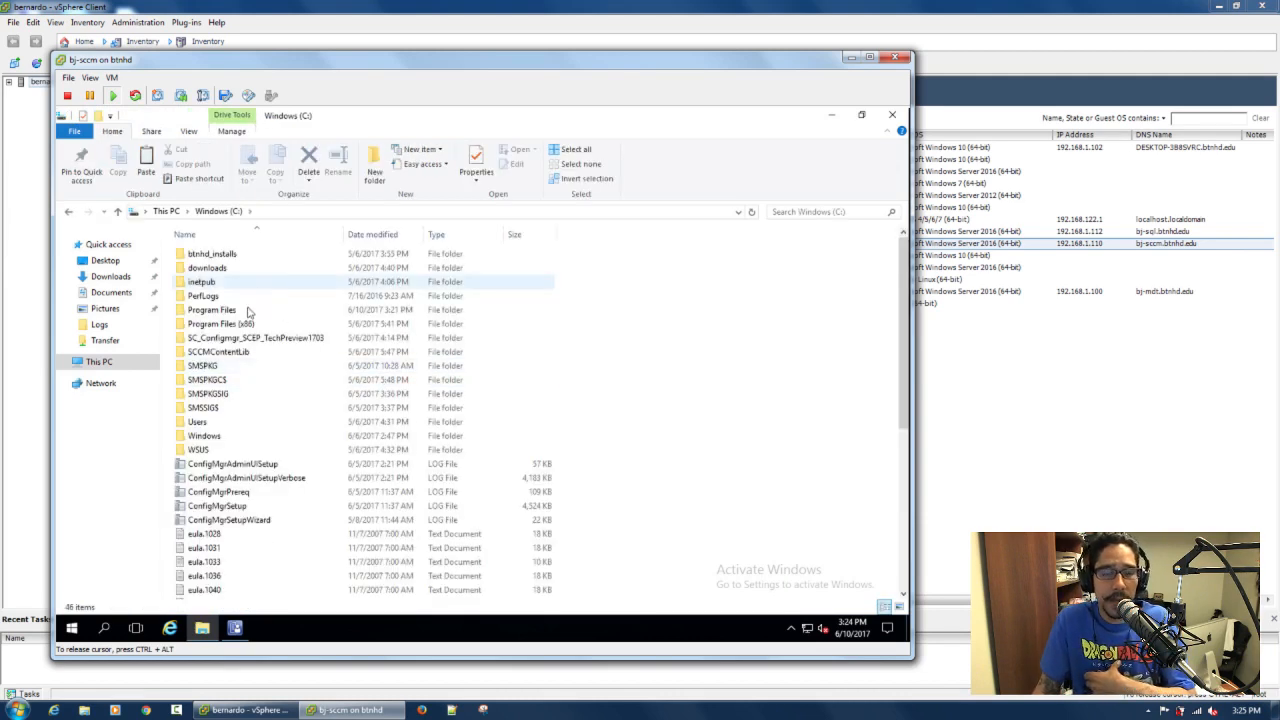
{"action": "double_click", "coordinate": [222, 316]}
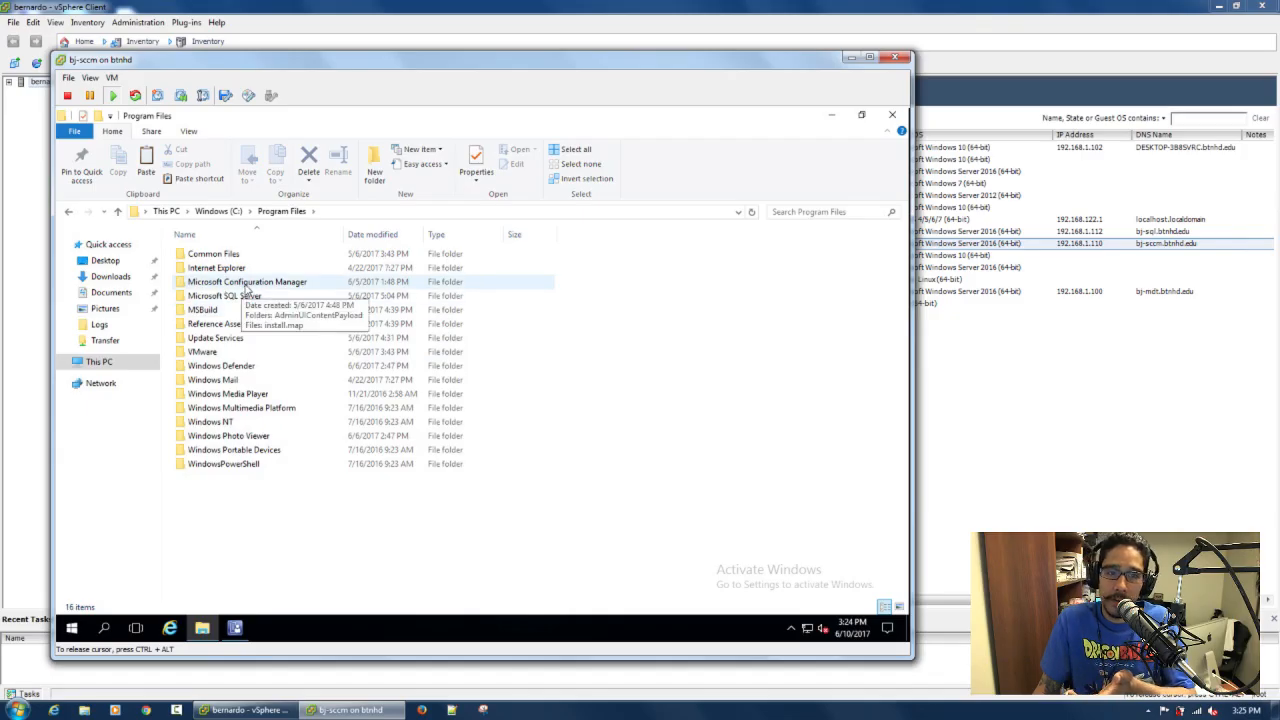
{"action": "double_click", "coordinate": [242, 286]}
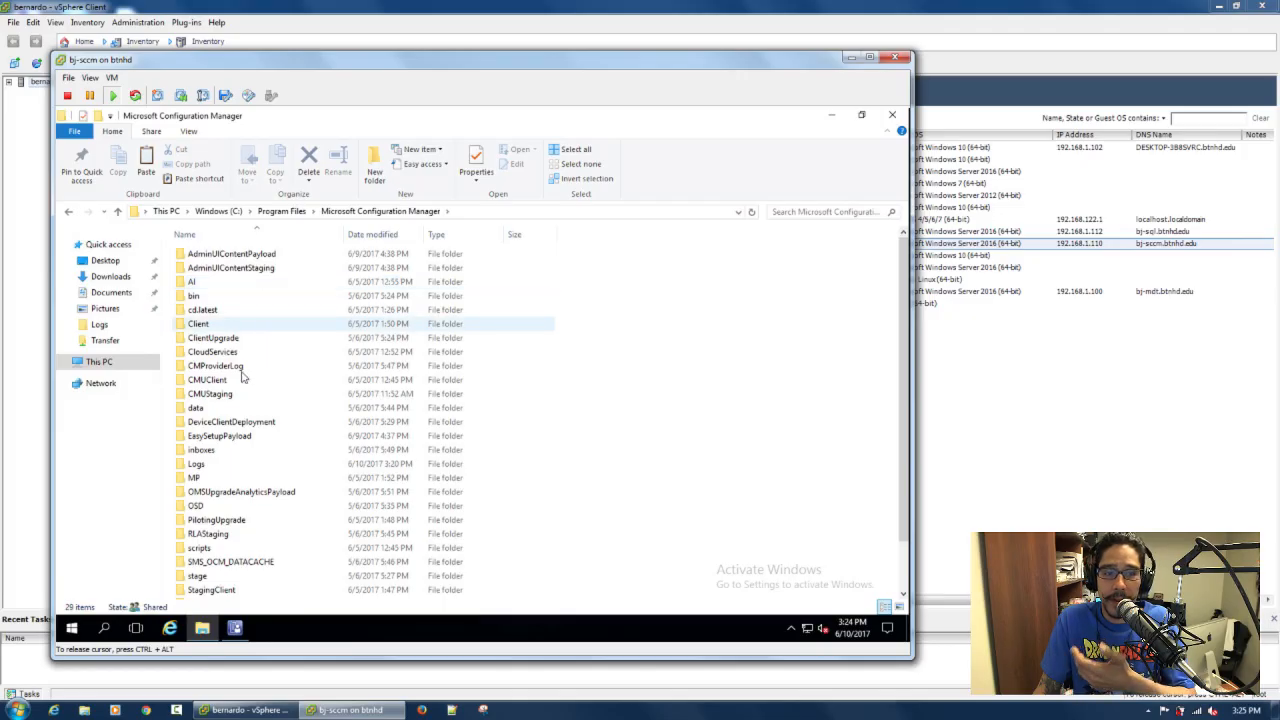
{"action": "double_click", "coordinate": [197, 463]}
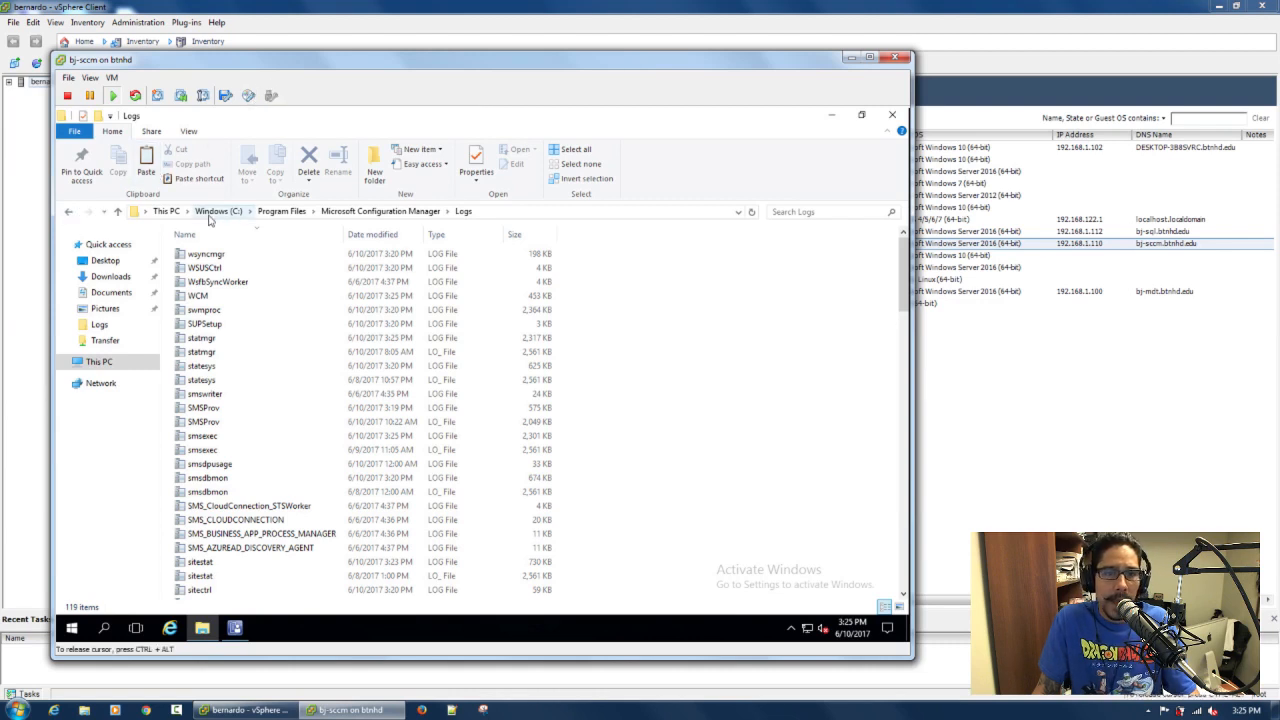
Launch cmtrace from the Microsoft Configuration Manager tools folder.
{"action": "left_click", "coordinate": [268, 214]}
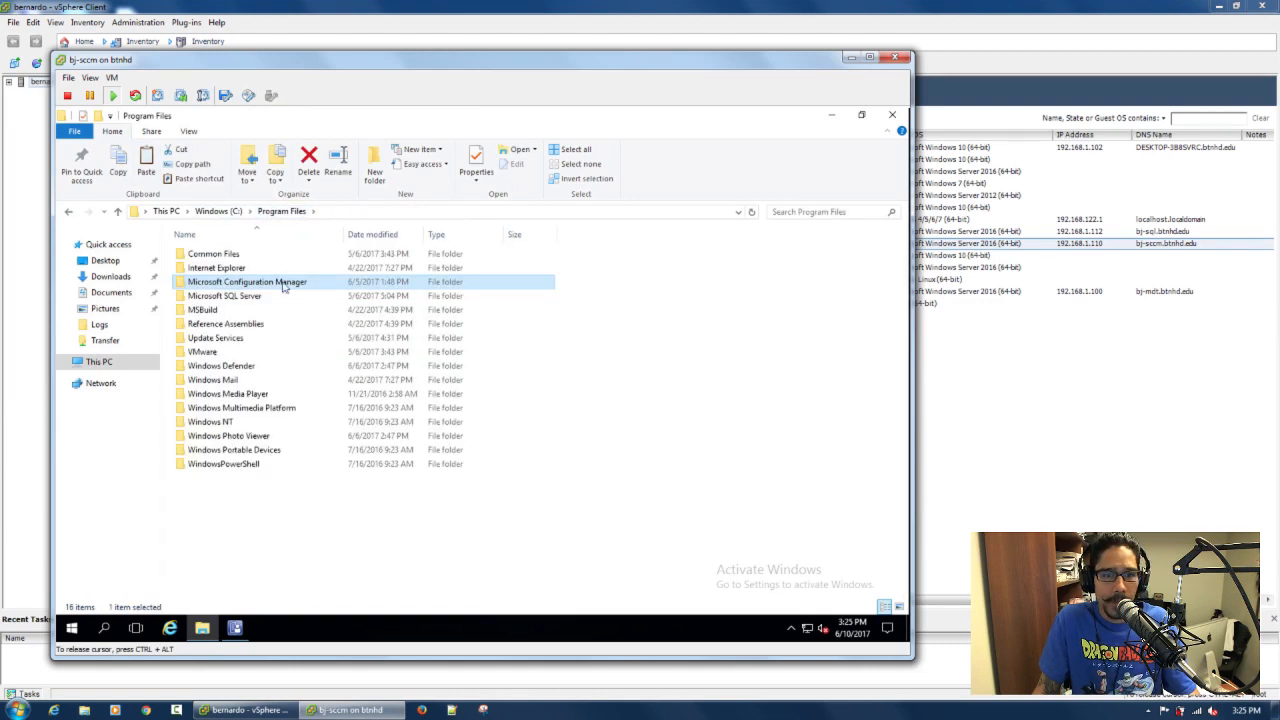
{"action": "left_click", "coordinate": [264, 284]}
{"action": "double_click", "coordinate": [264, 288]}
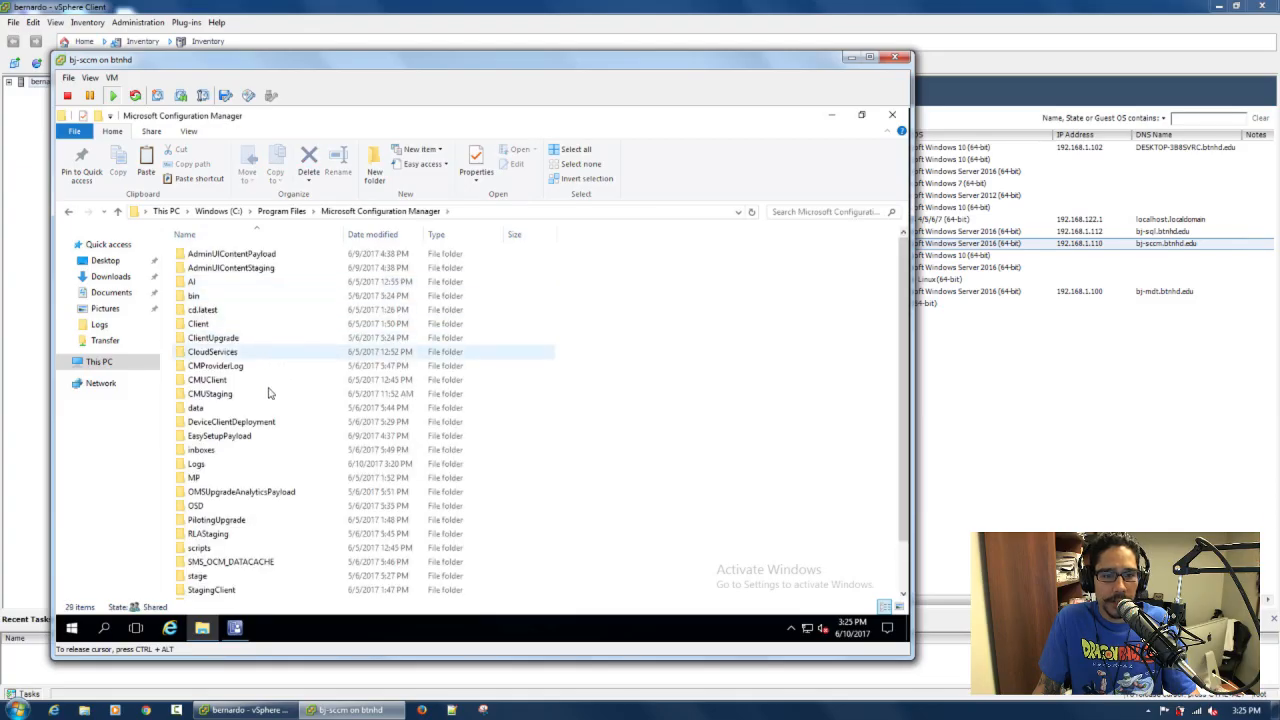
{"action": "scroll", "coordinate": [267, 396], "scroll_direction": "down", "scroll_amount": 1}
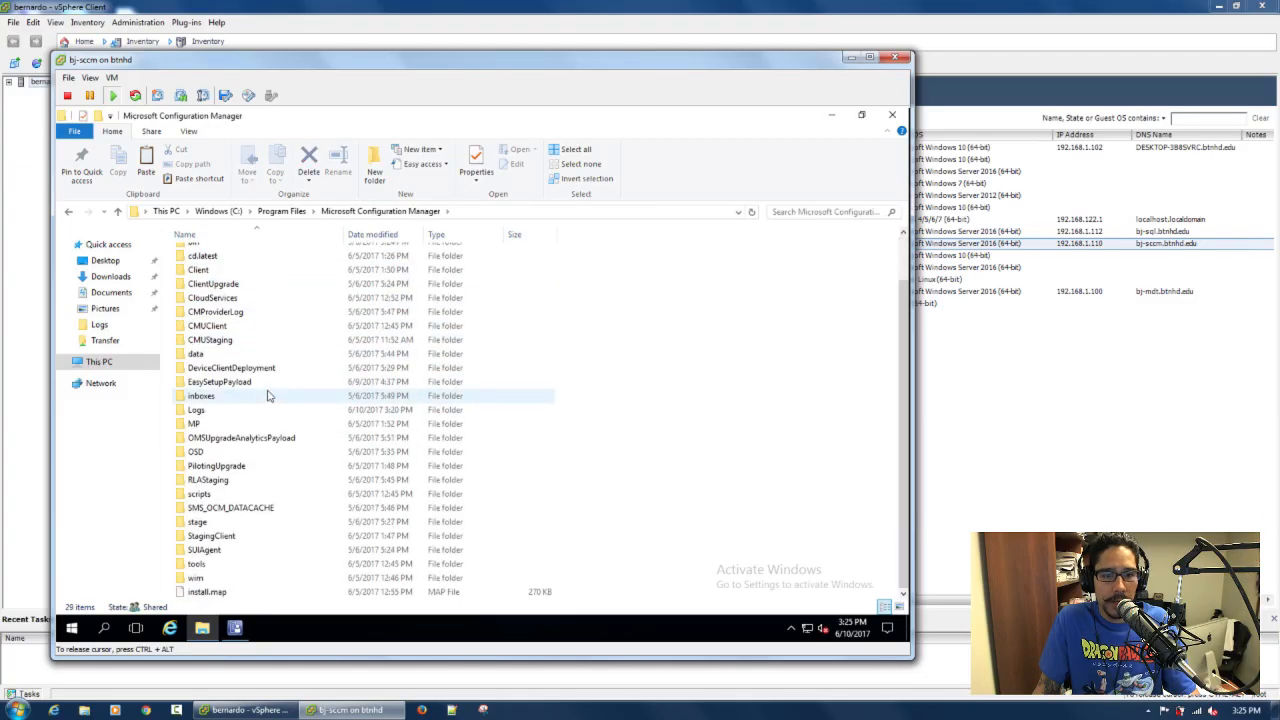
{"action": "double_click", "coordinate": [200, 564]}
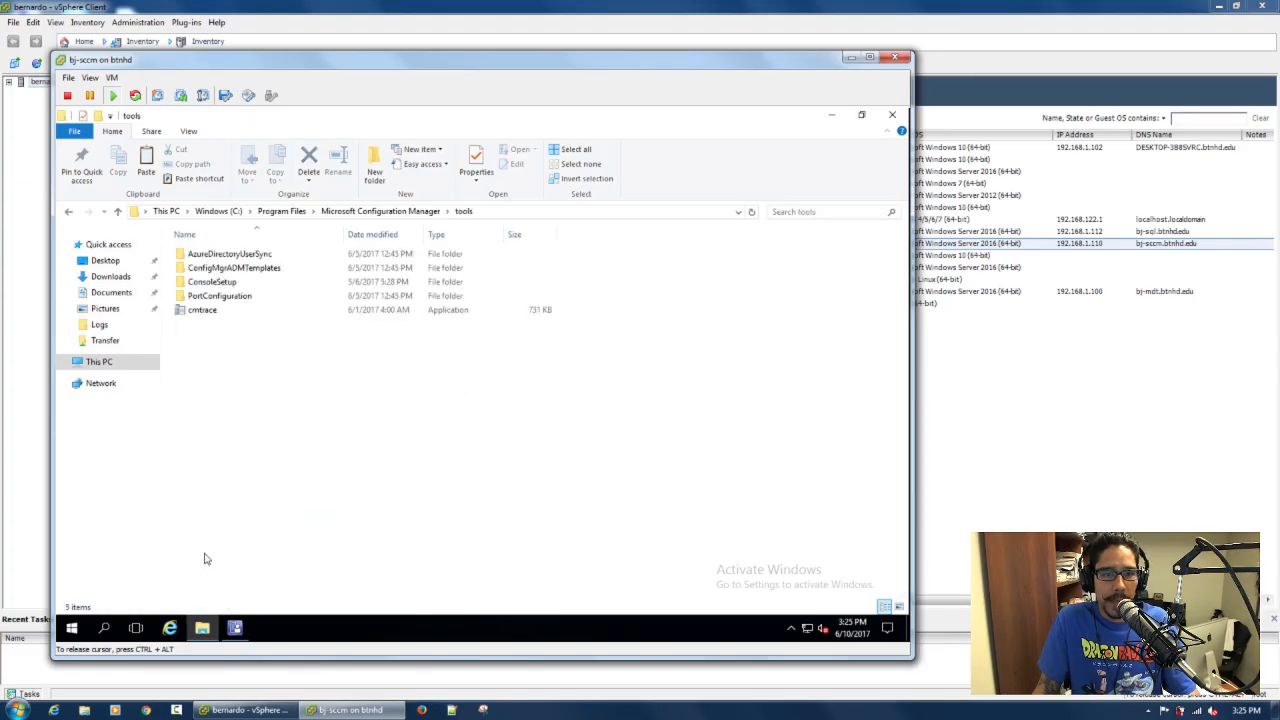
{"action": "double_click", "coordinate": [210, 316]}
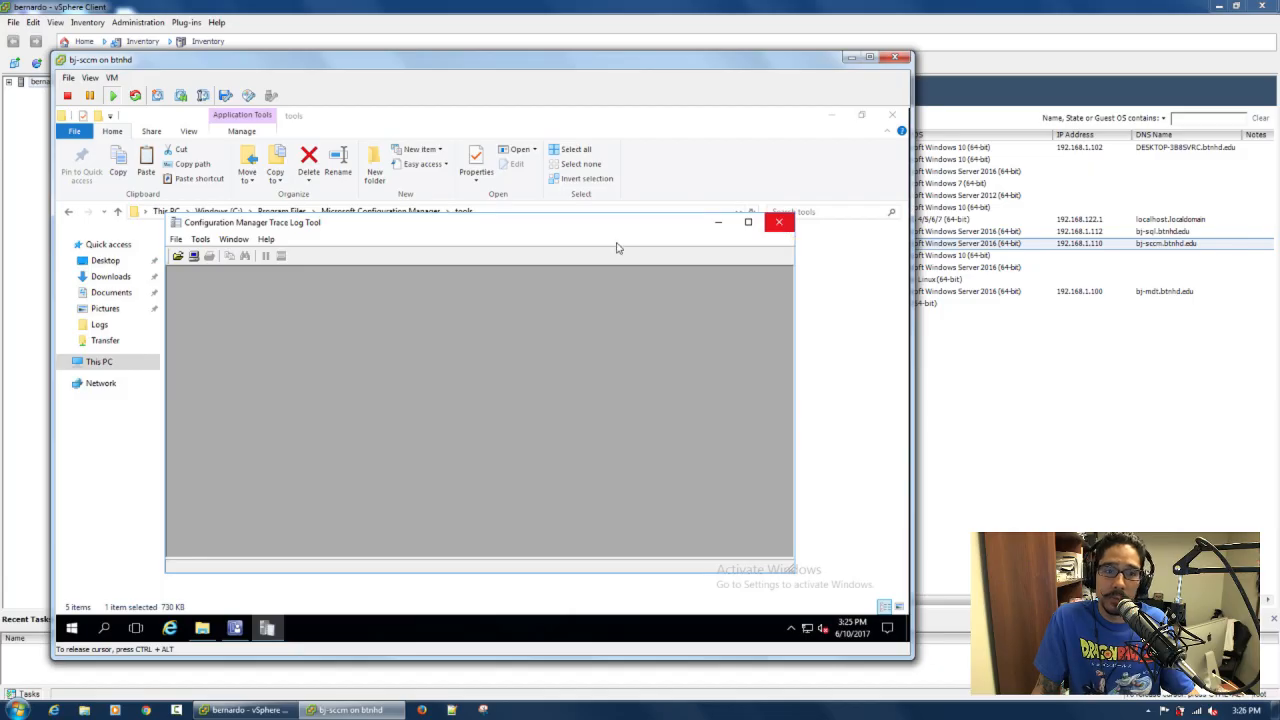
Close the empty CMTrace and Explorer, check SUPSetup.log's SqlNativeClient already-installed entry, then restore the console.
{"action": "left_click", "coordinate": [779, 223]}
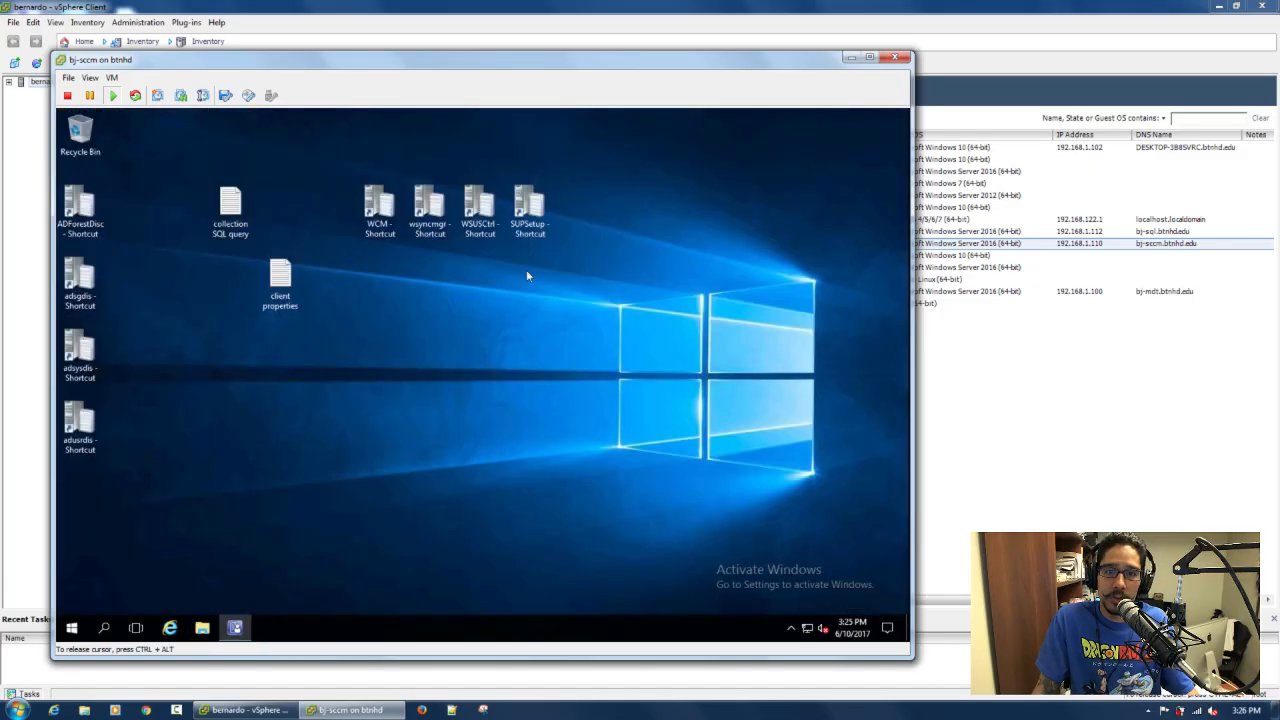
{"action": "left_click", "coordinate": [892, 115]}
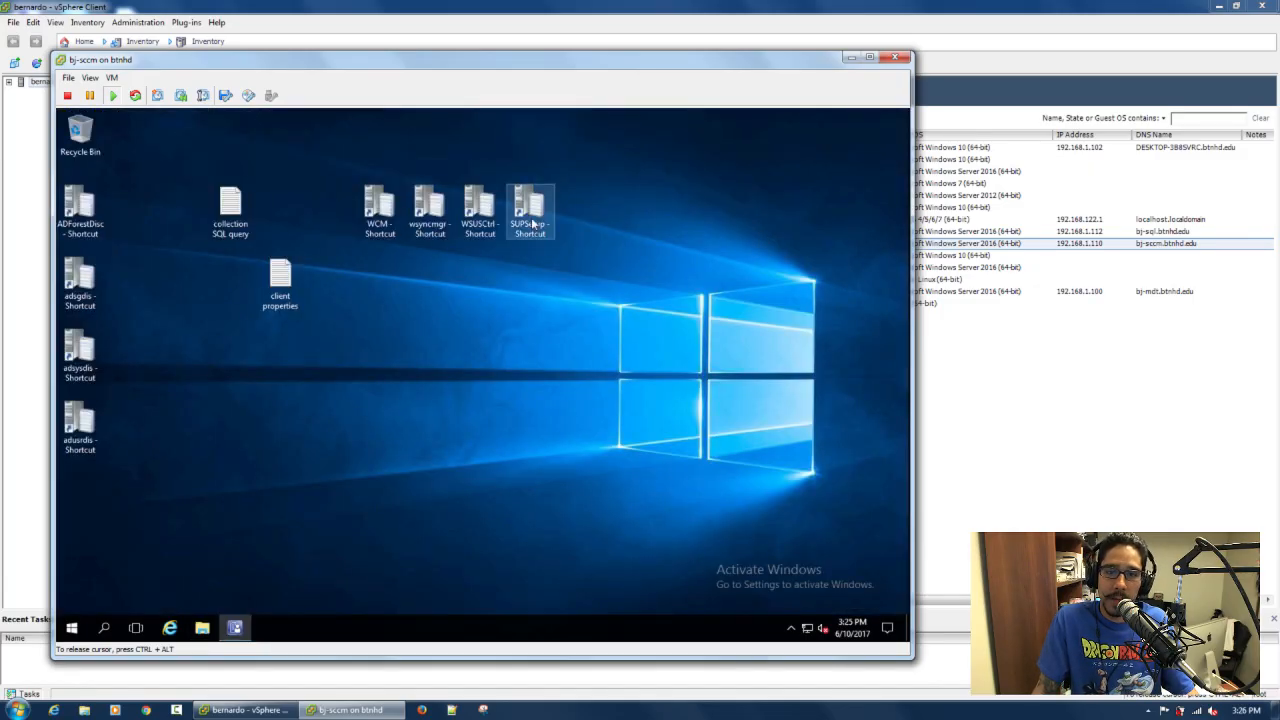
{"action": "double_click", "coordinate": [530, 215]}
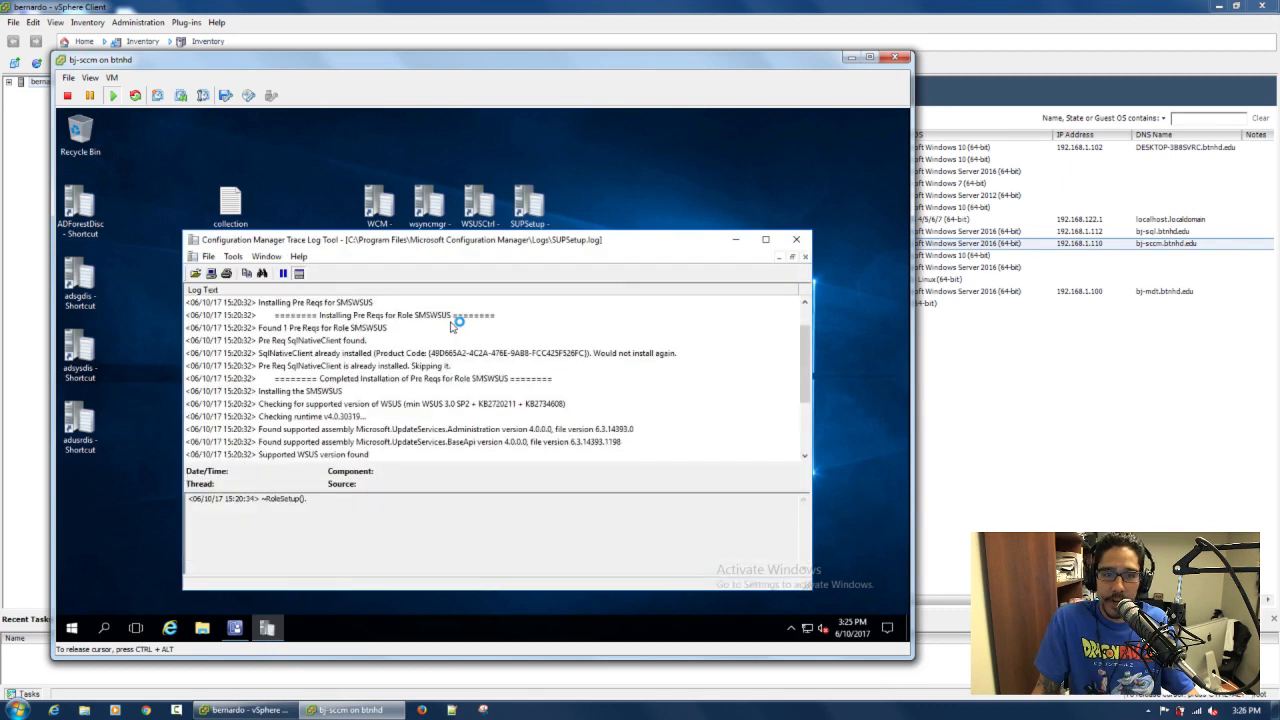
{"action": "left_click", "coordinate": [376, 366]}
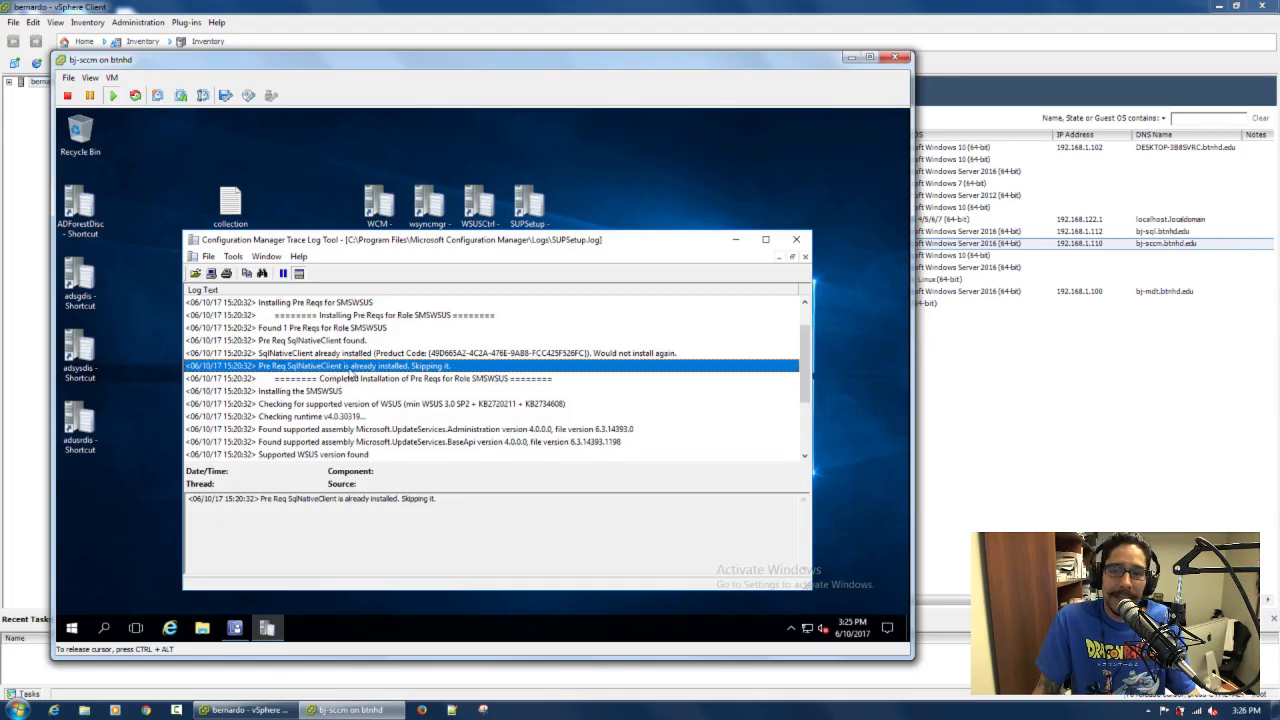
{"action": "left_click", "coordinate": [797, 240]}
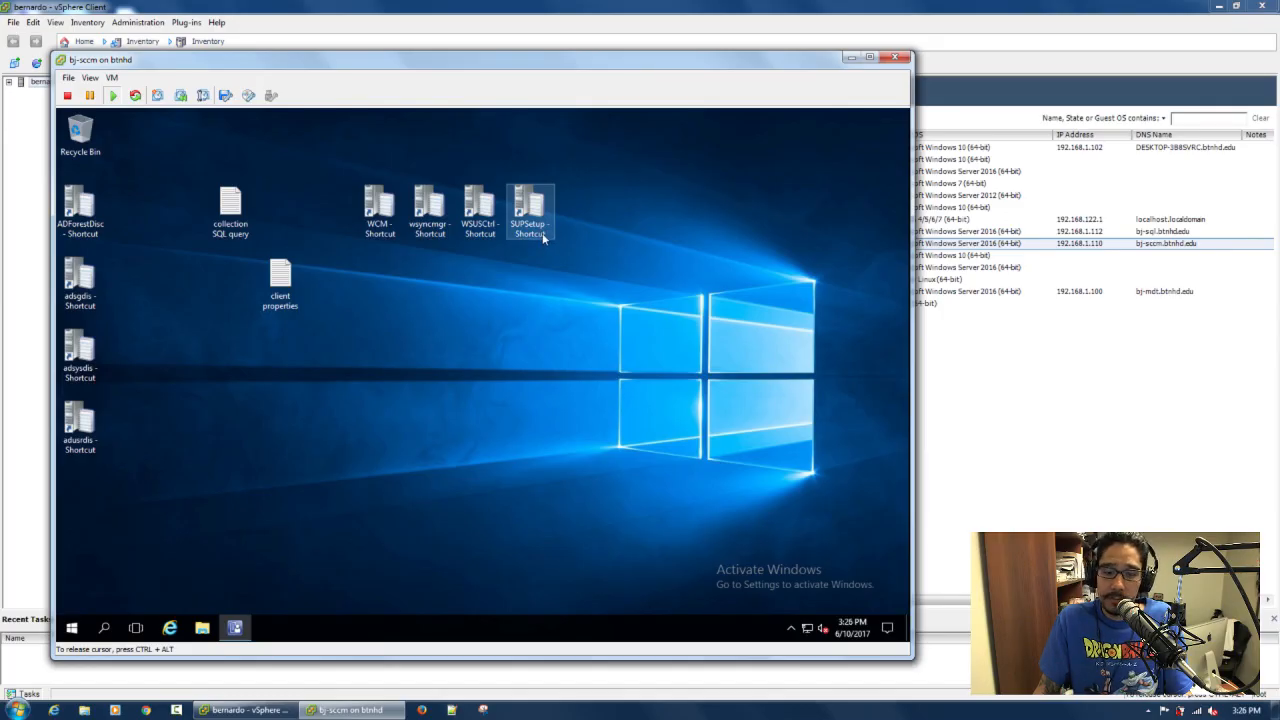
{"action": "left_click", "coordinate": [235, 627]}
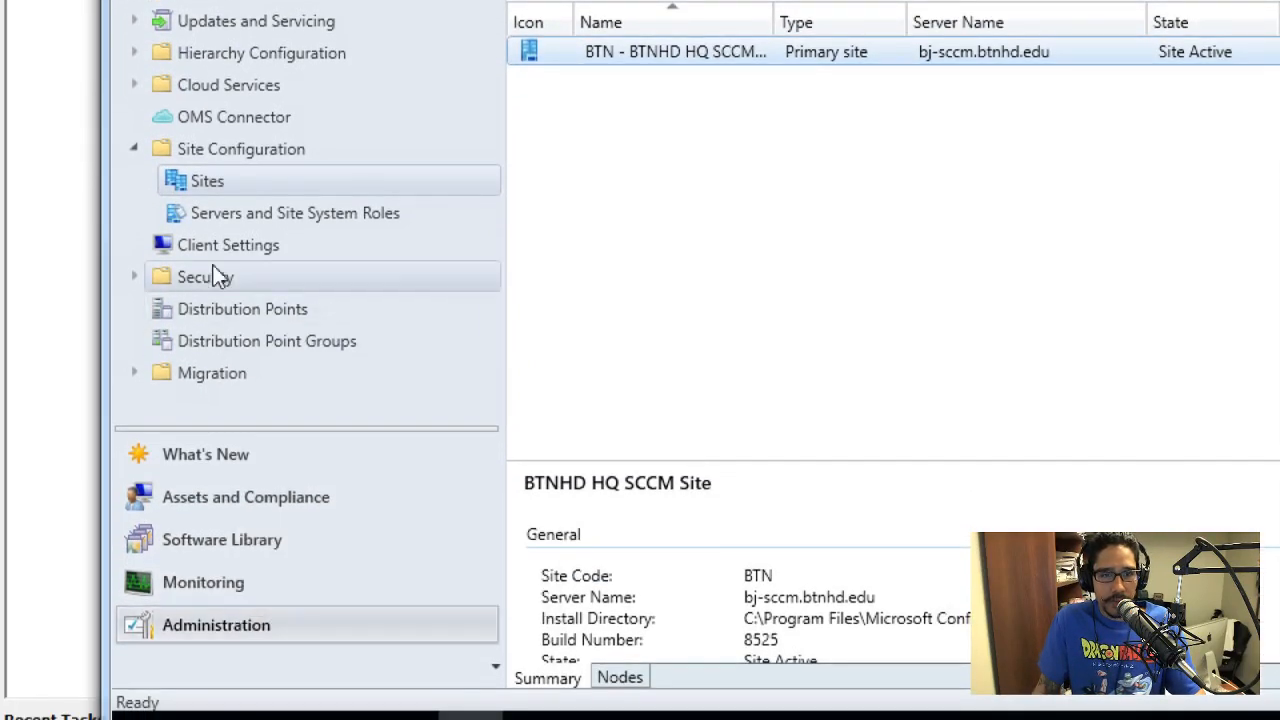
Select the BTN primary site under Sites and open its Software Update Point component properties.
{"action": "left_click", "coordinate": [207, 182]}
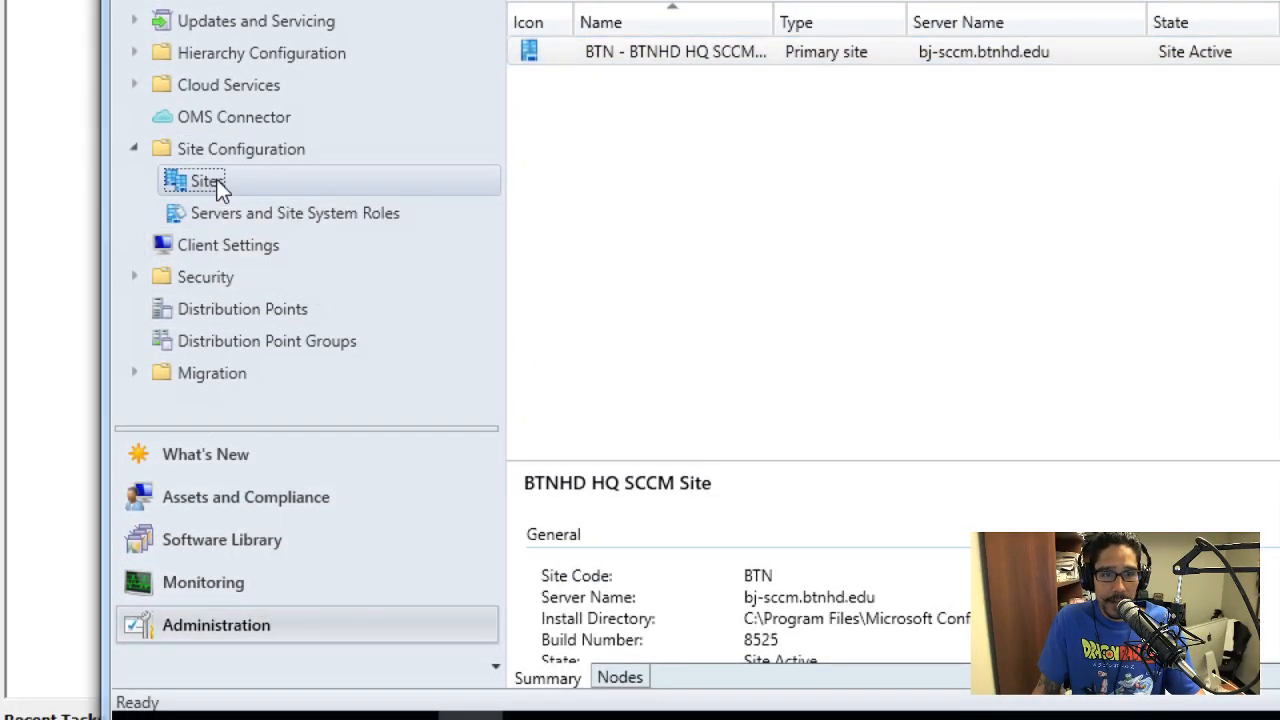
{"action": "left_click", "coordinate": [228, 158]}
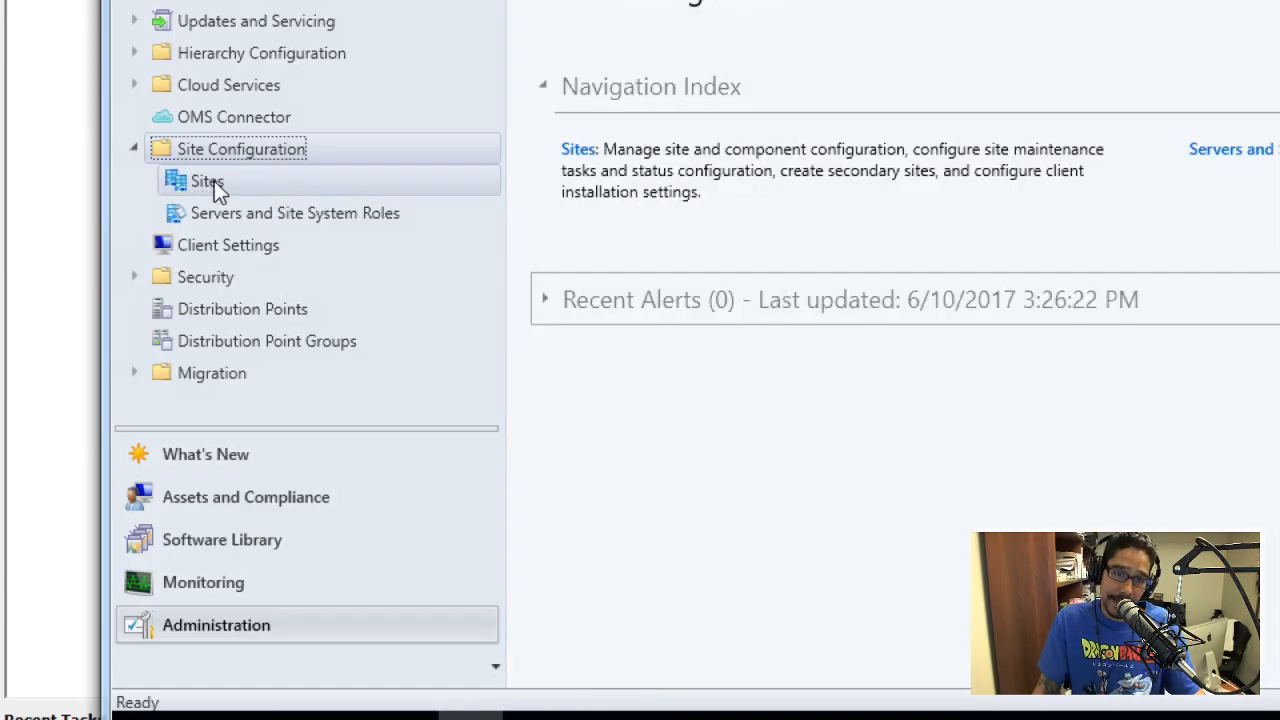
{"action": "left_click", "coordinate": [214, 181]}
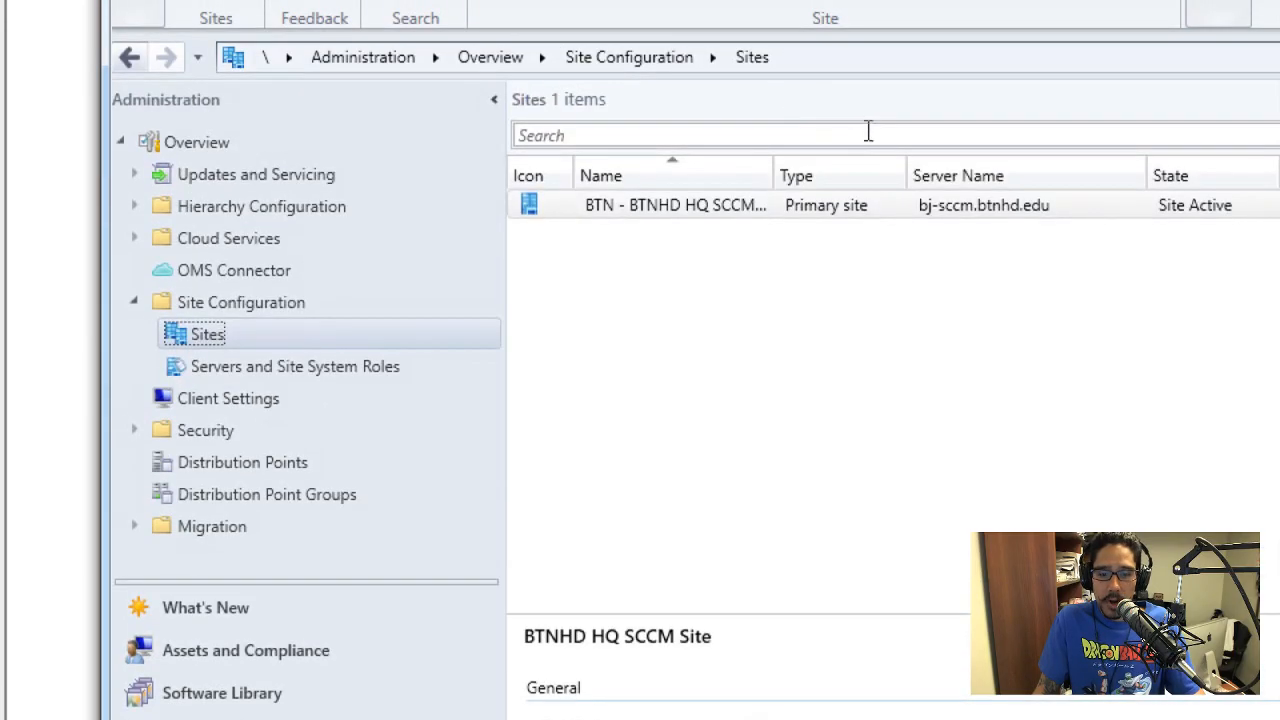
{"action": "left_click", "coordinate": [623, 206]}
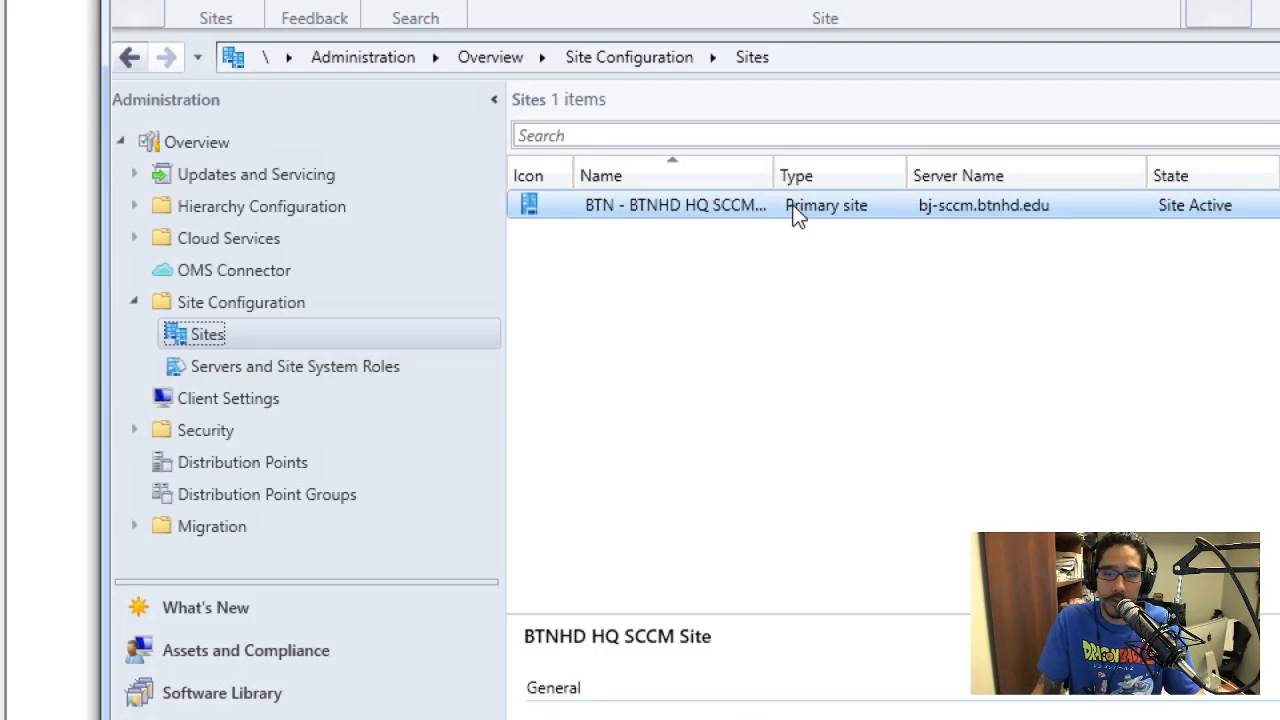
{"action": "right_click", "coordinate": [671, 205]}
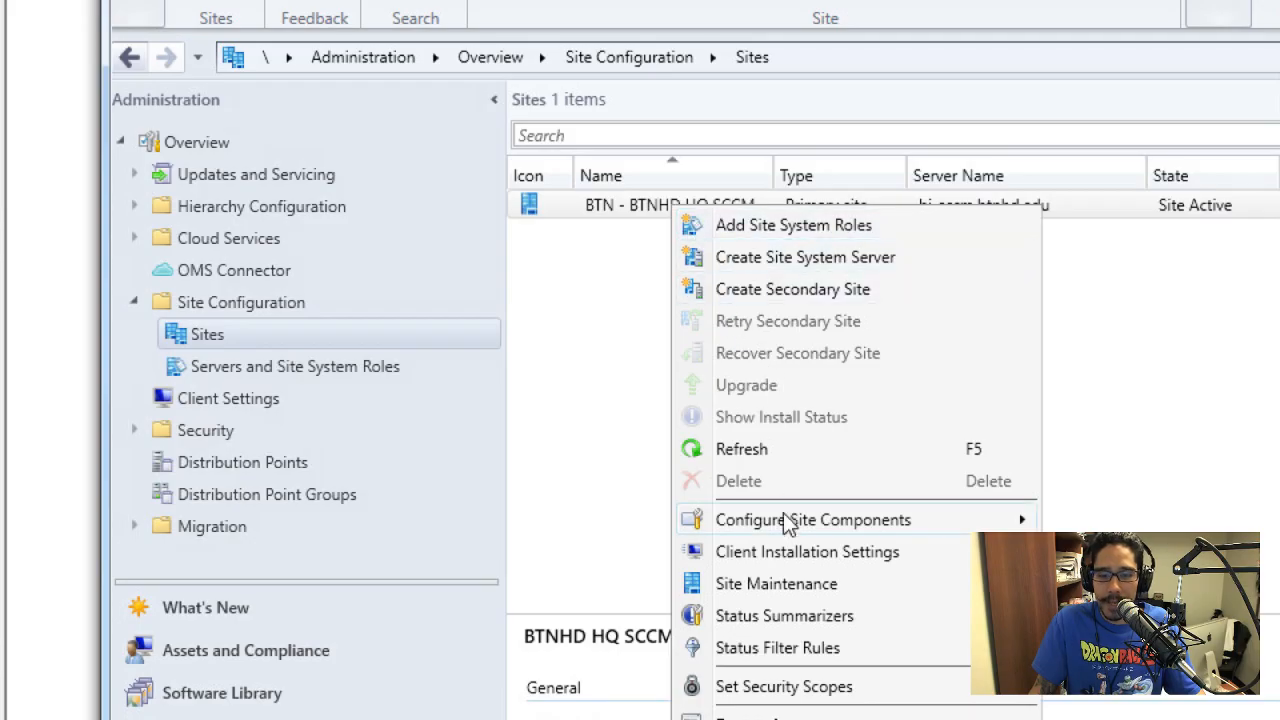
{"action": "mouse_move", "coordinate": [789, 522]}
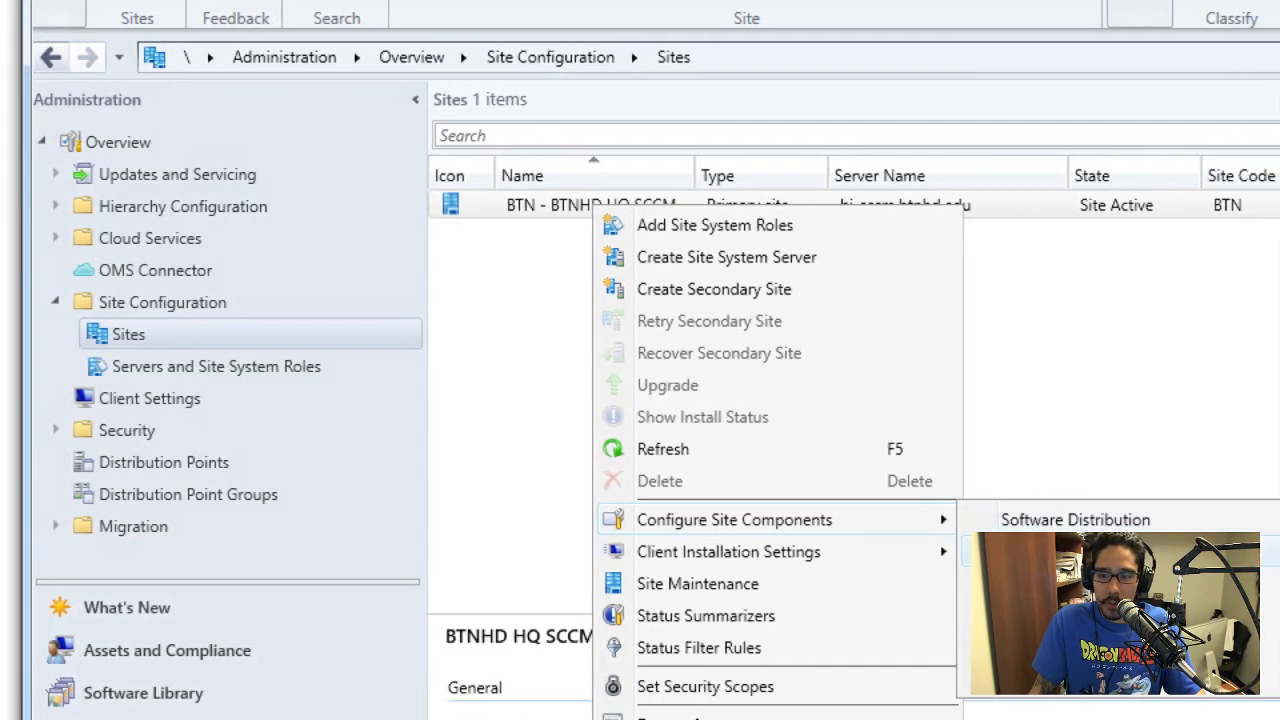
{"action": "left_click", "coordinate": [1000, 551]}
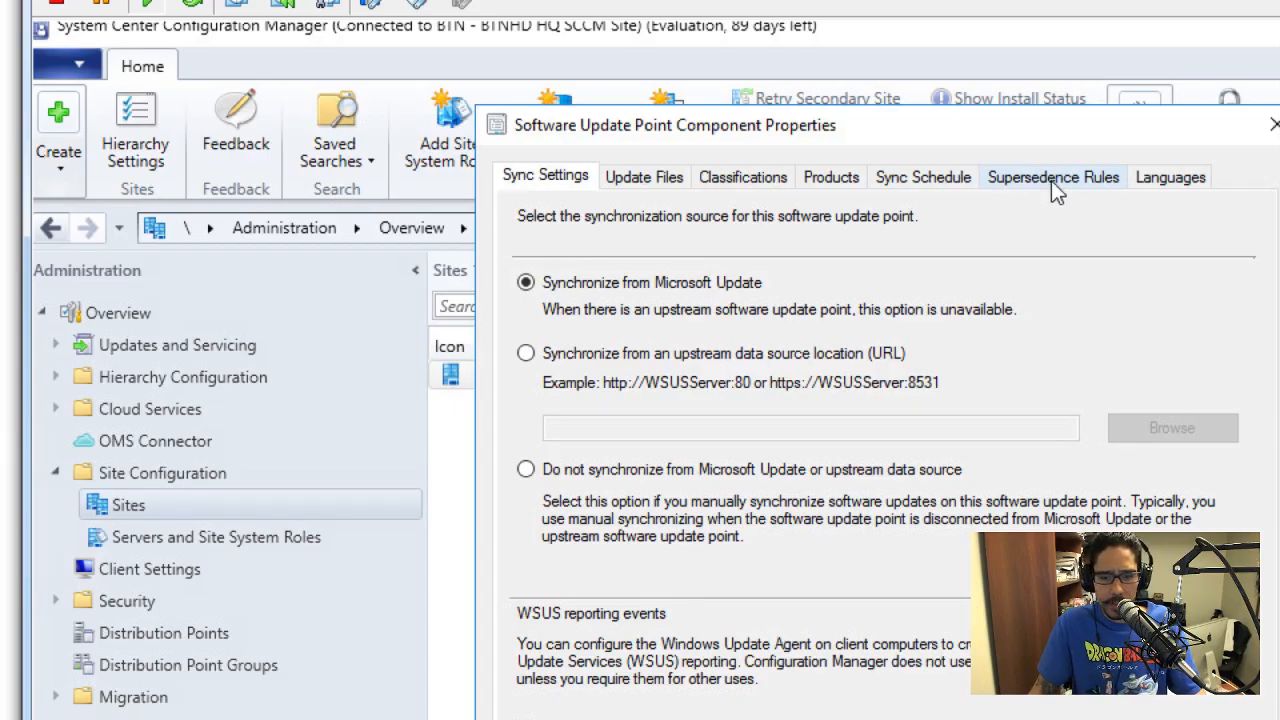
On the Products tab, check Windows 7 under Windows and save the properties with OK.
{"action": "left_click", "coordinate": [842, 180]}
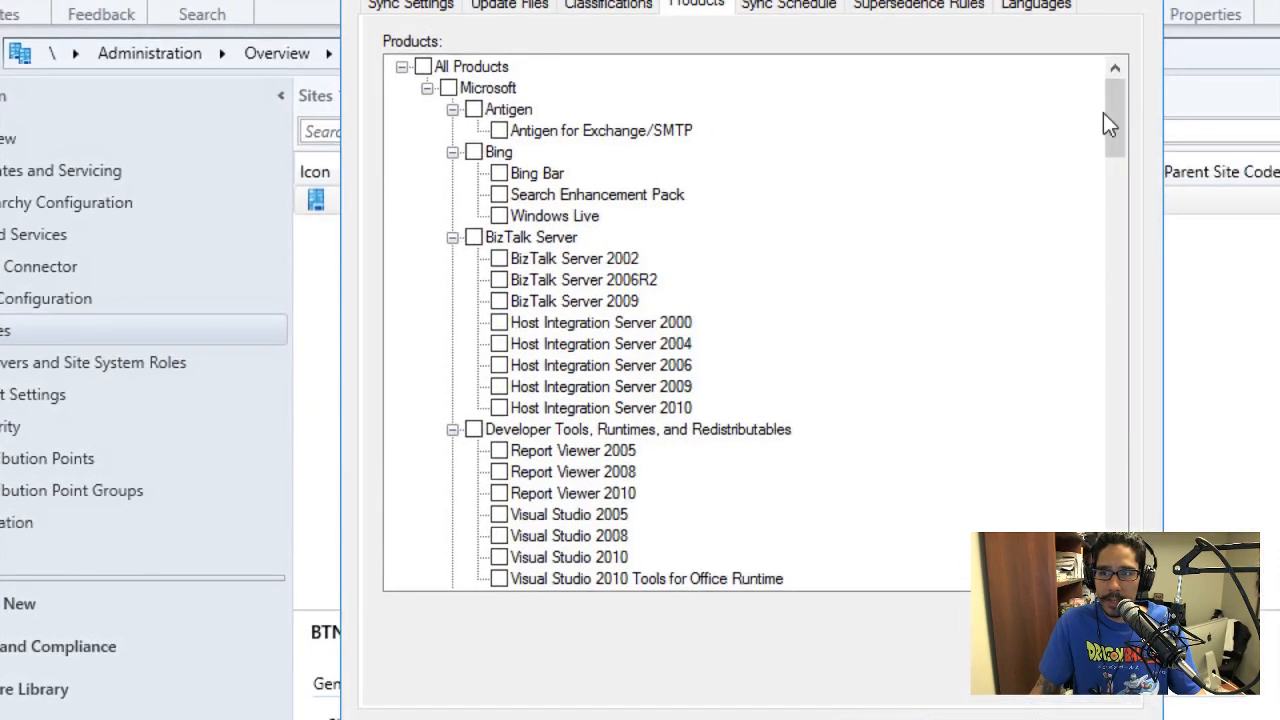
{"action": "left_click_drag", "start_coordinate": [1113, 115], "coordinate": [1091, 471]}
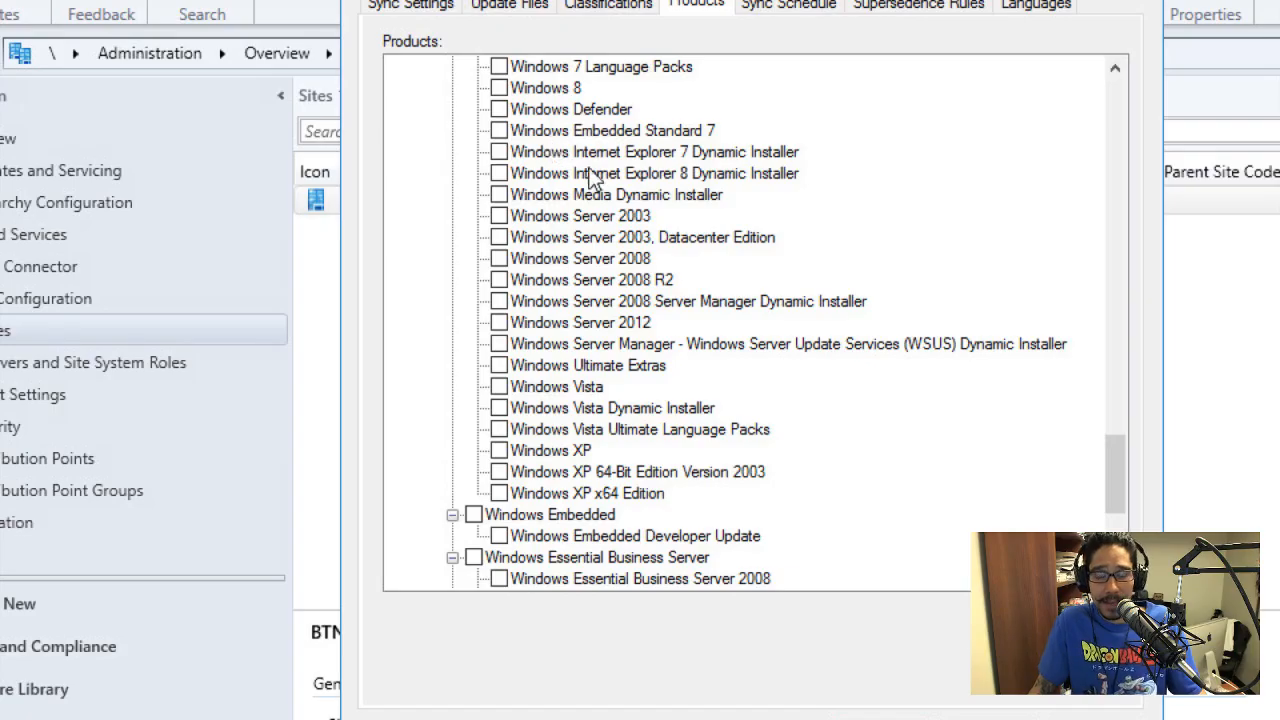
{"action": "left_click_drag", "start_coordinate": [1118, 451], "coordinate": [1118, 435]}
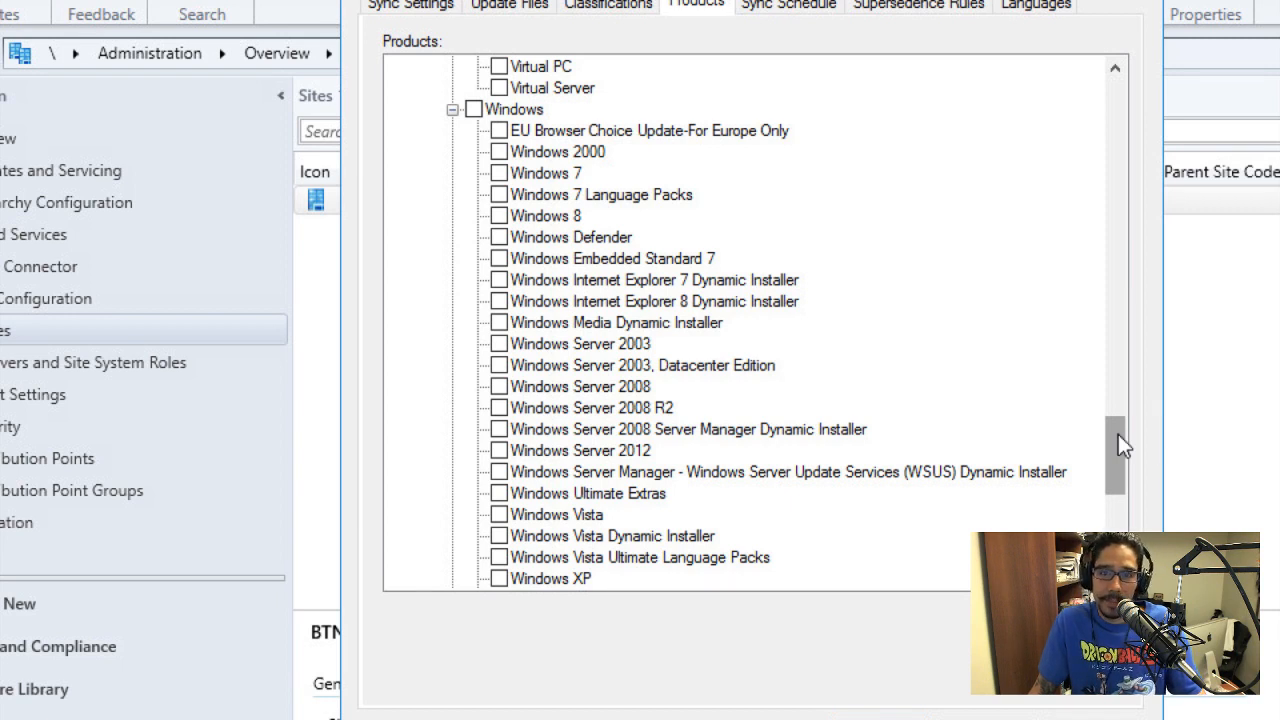
{"action": "left_click_drag", "start_coordinate": [1118, 434], "coordinate": [1118, 425]}
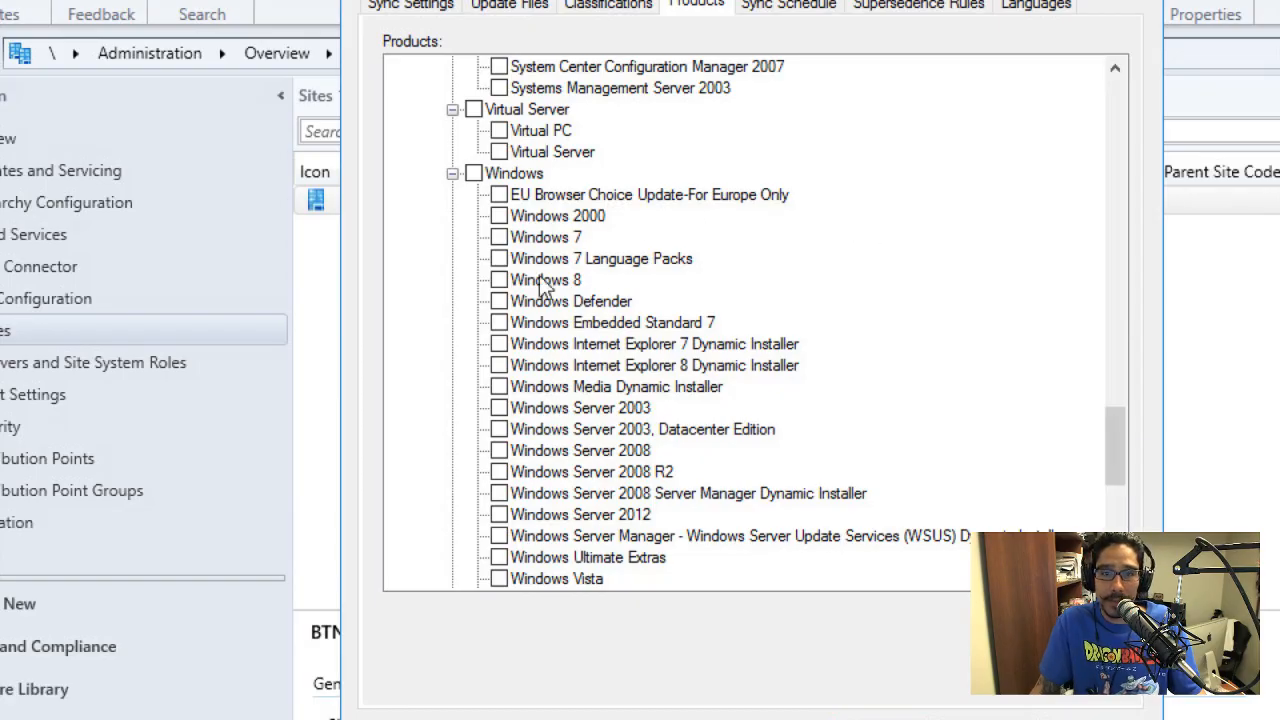
{"action": "left_click_drag", "start_coordinate": [1112, 431], "coordinate": [1111, 389]}
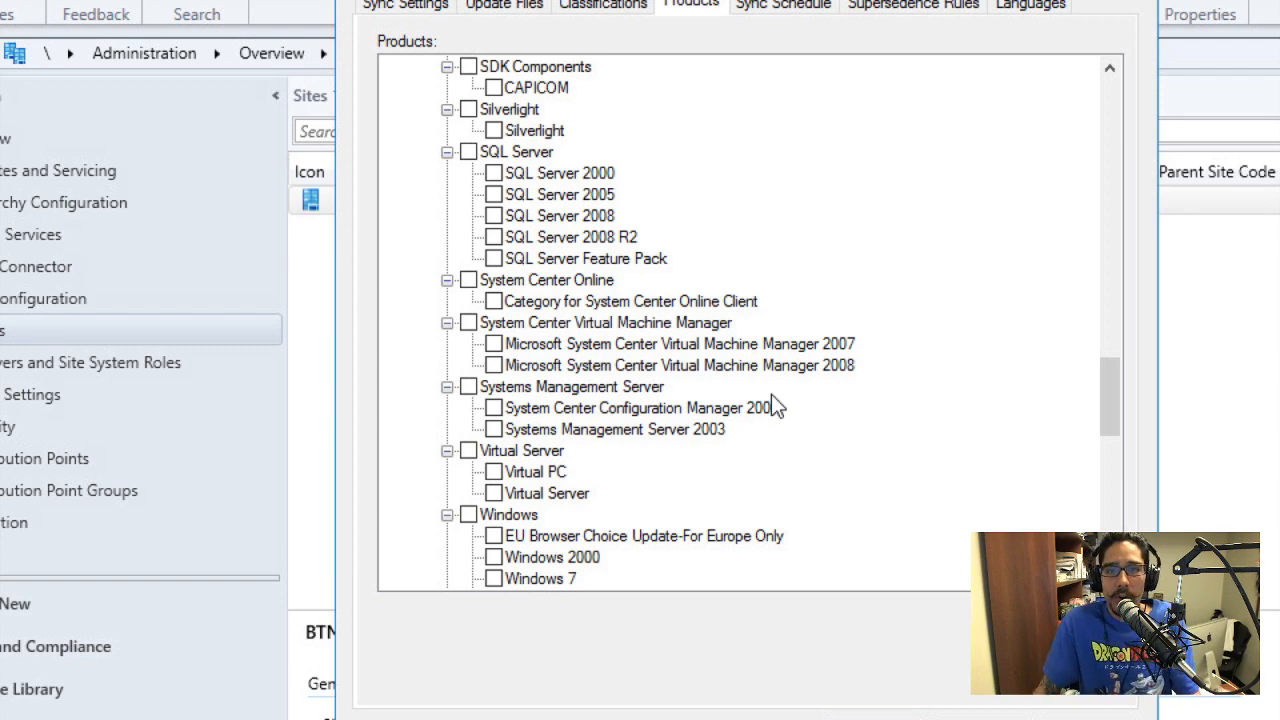
{"action": "left_click_drag", "start_coordinate": [1108, 397], "coordinate": [1108, 421]}
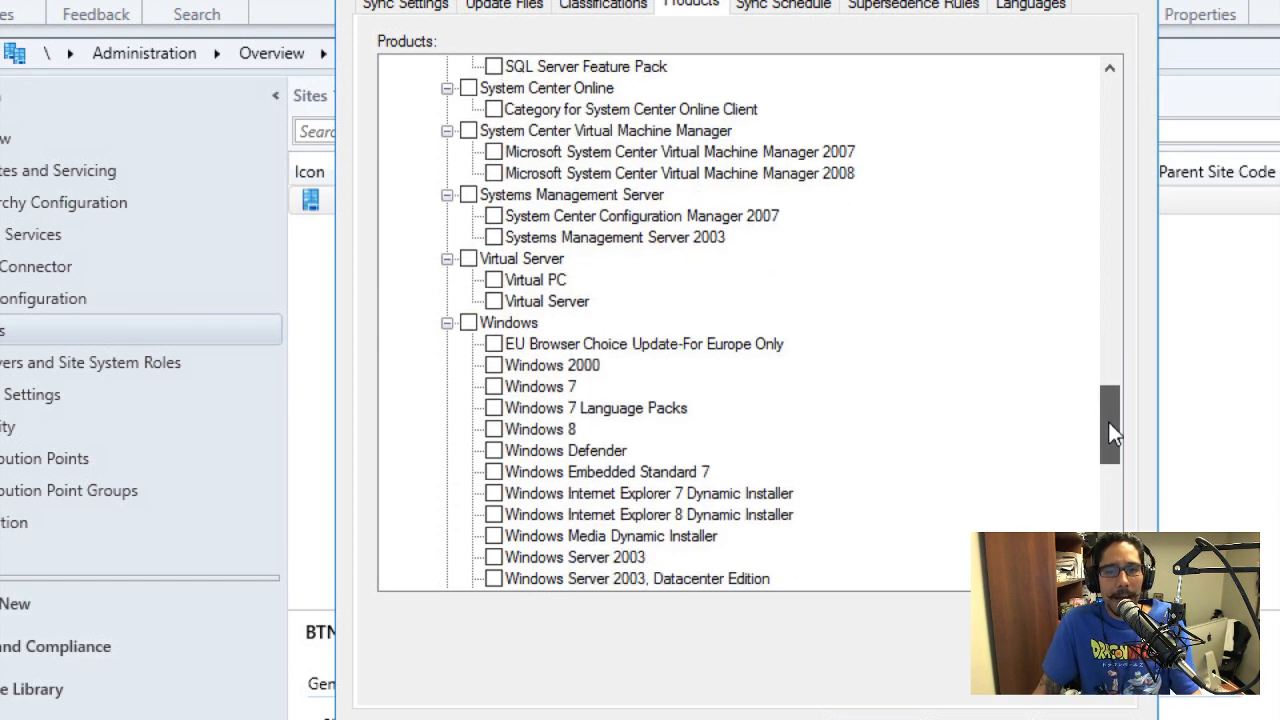
{"action": "left_click", "coordinate": [494, 387]}
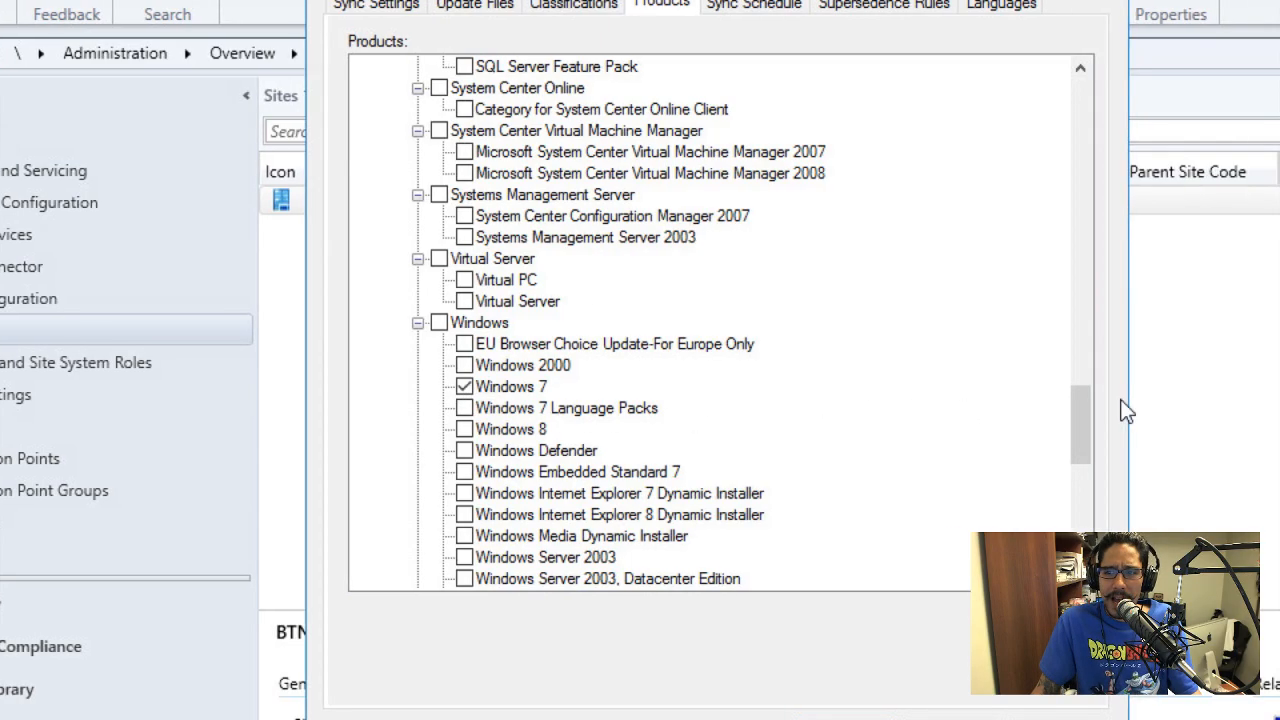
{"action": "mouse_move", "coordinate": [1108, 414]}
{"action": "left_mouse_down"}
{"action": "mouse_move", "coordinate": [1082, 453]}
{"action": "mouse_move", "coordinate": [1086, 489]}
{"action": "mouse_move", "coordinate": [1086, 417]}
{"action": "left_mouse_up"}
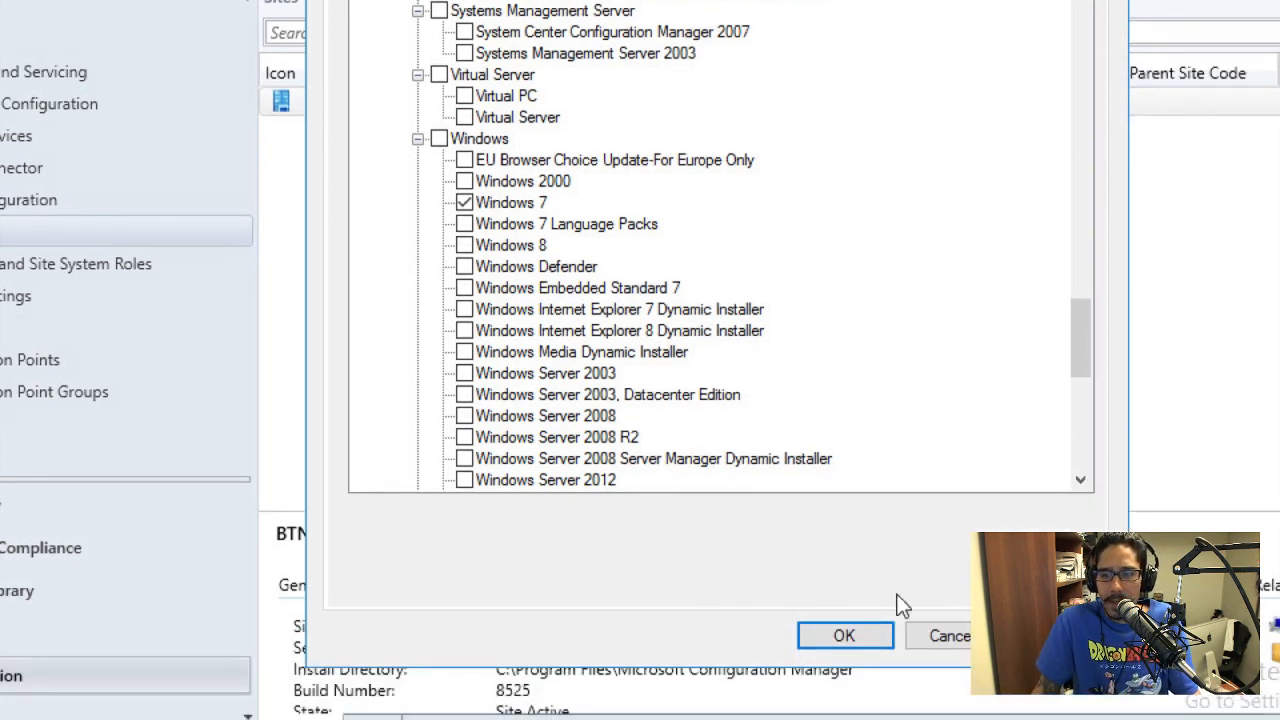
{"action": "left_click", "coordinate": [845, 636]}
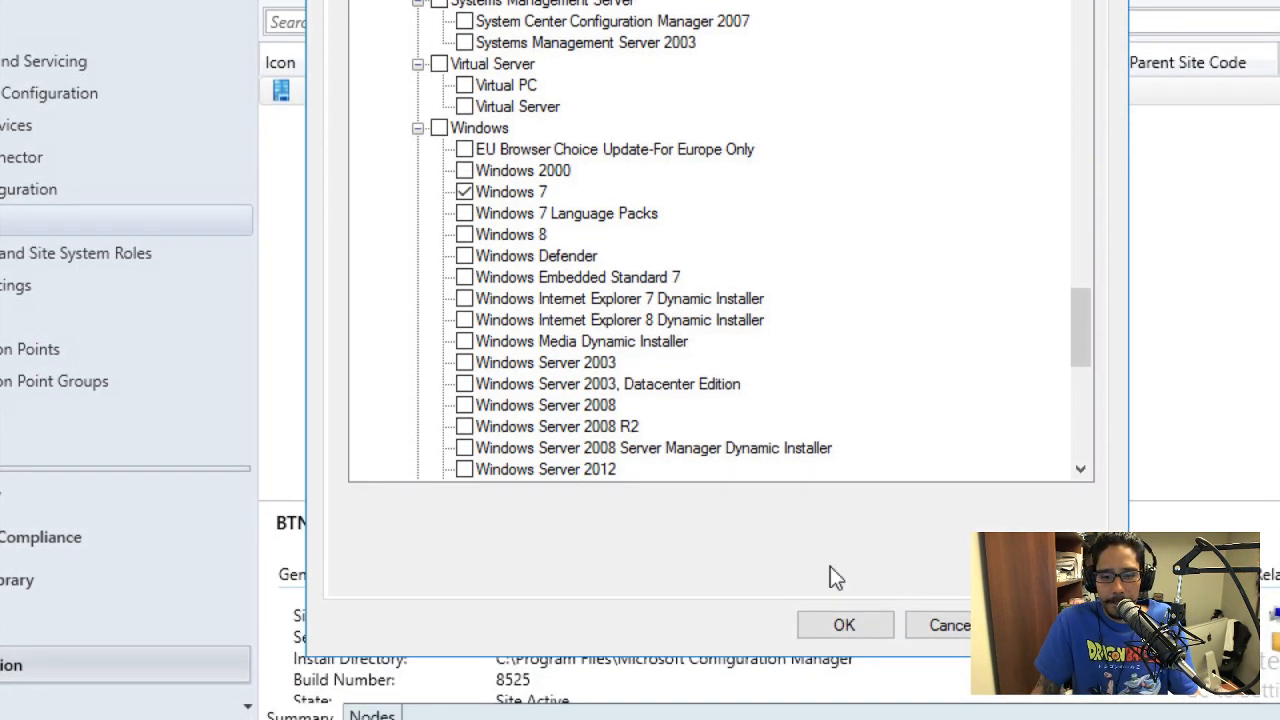
{"action": "left_click", "coordinate": [845, 625]}
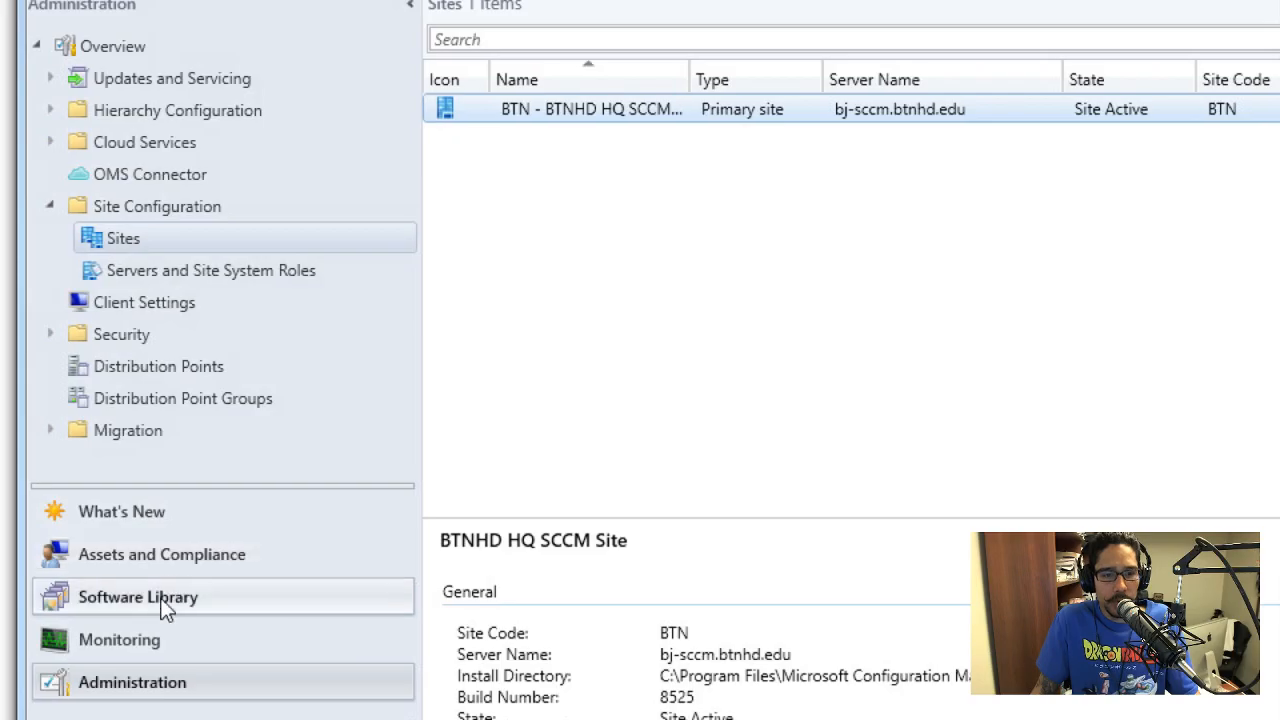
Go to Software Library > Software Updates > All Software Updates, currently showing 0 items.
{"action": "left_click", "coordinate": [162, 603]}
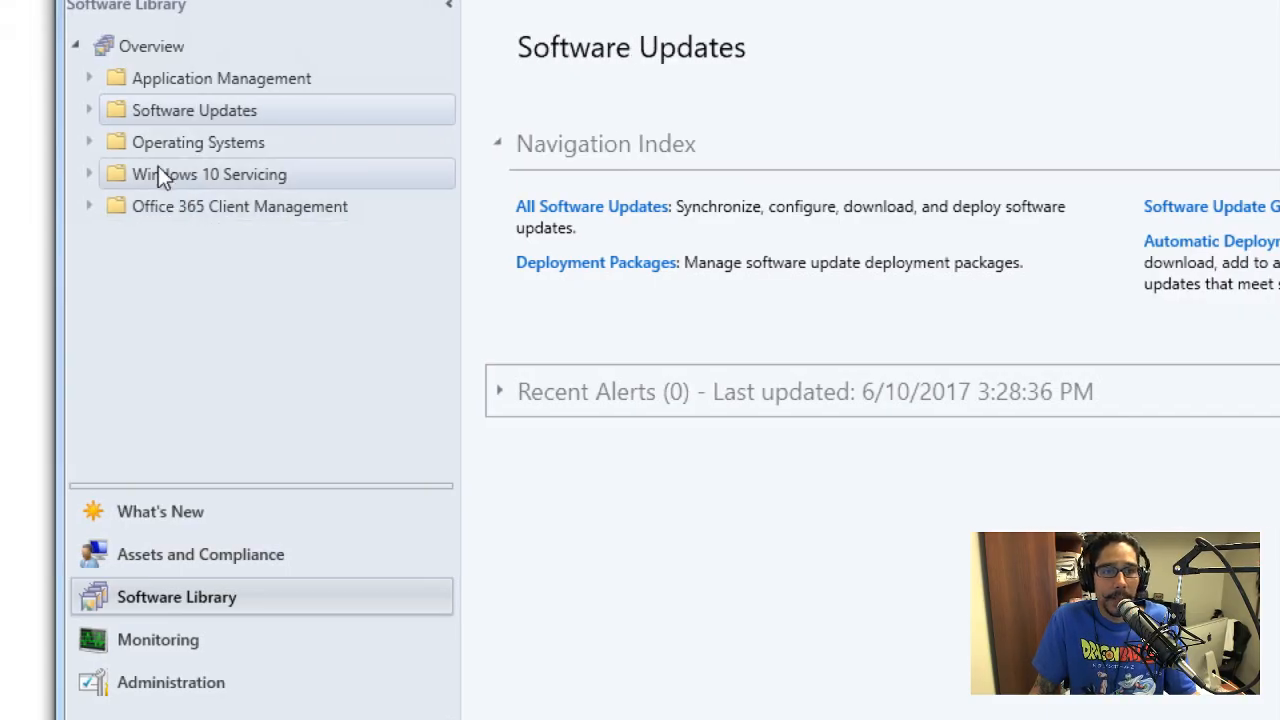
{"action": "left_click", "coordinate": [135, 110]}
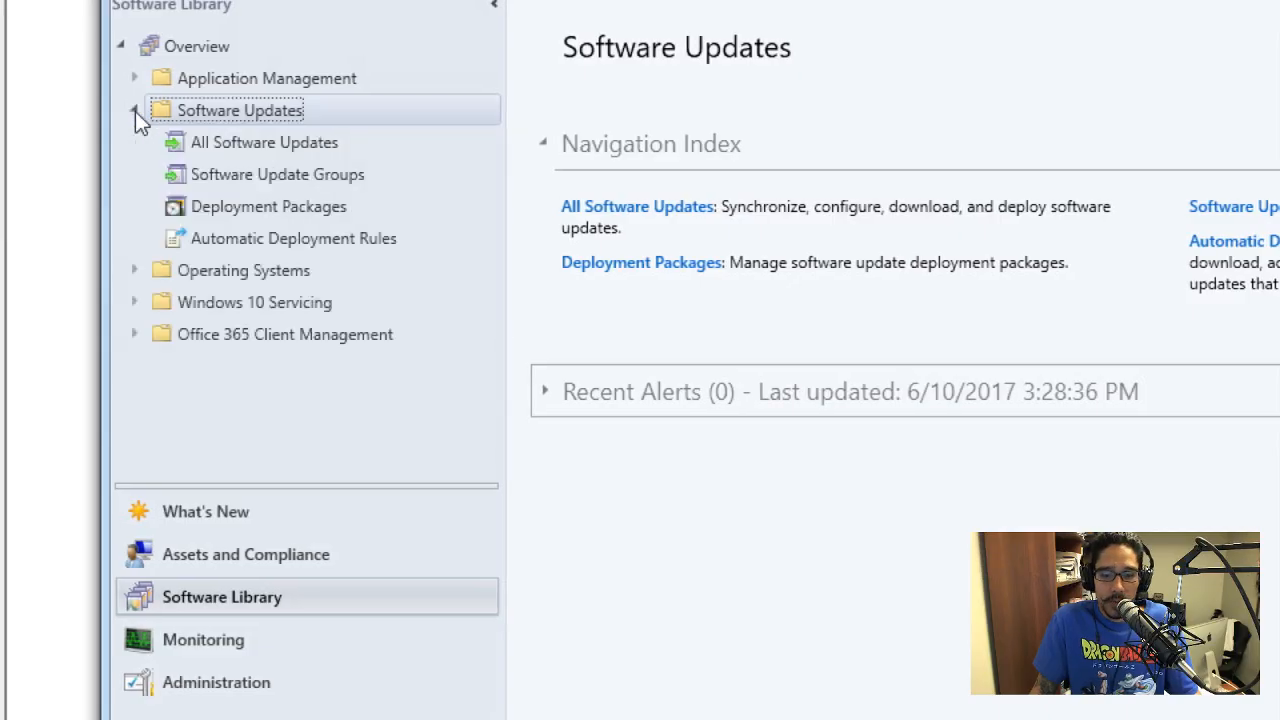
{"action": "left_click", "coordinate": [251, 146]}
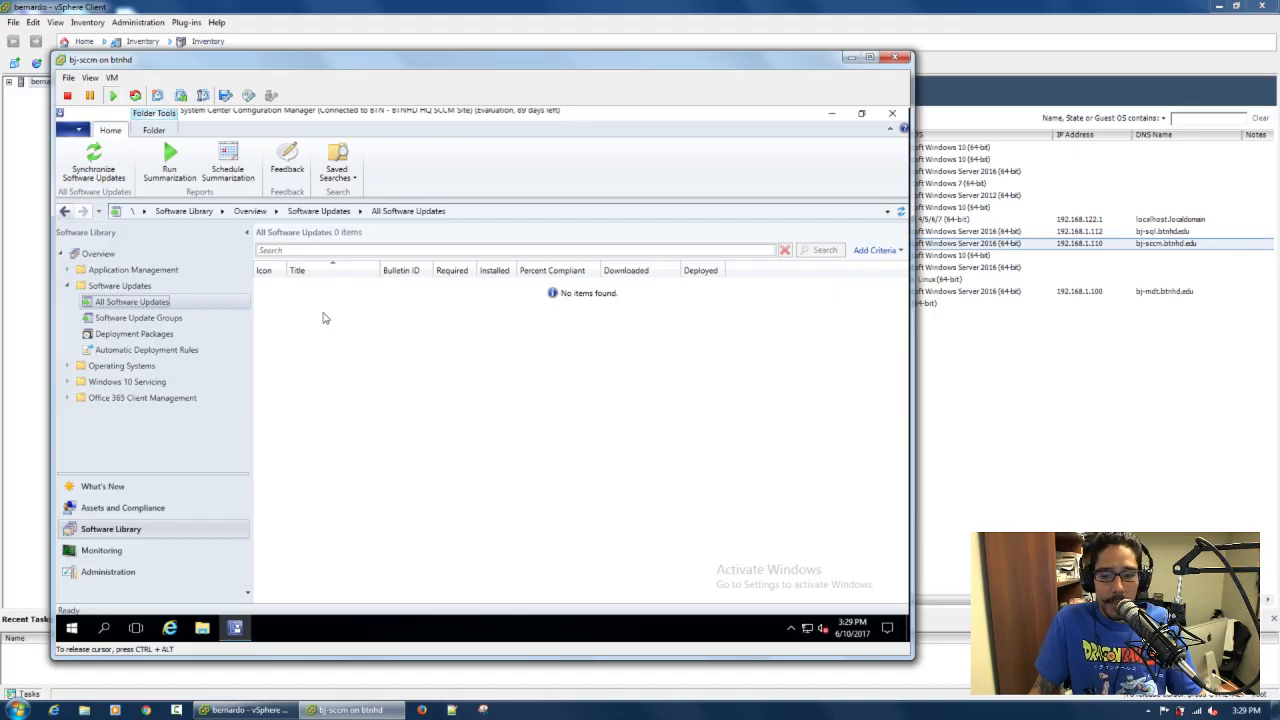
Run Synchronize Software Updates and confirm the site-wide synchronization with Yes.
{"action": "left_click", "coordinate": [103, 166]}
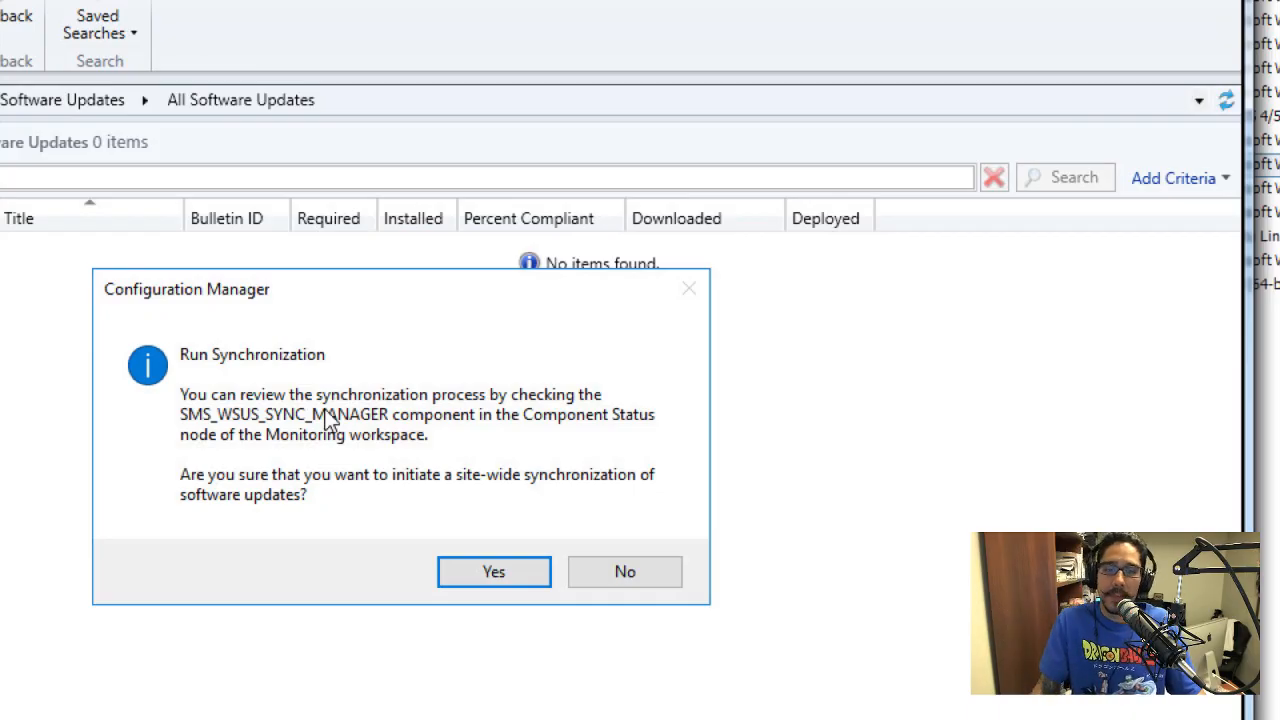
{"action": "left_click", "coordinate": [502, 578]}
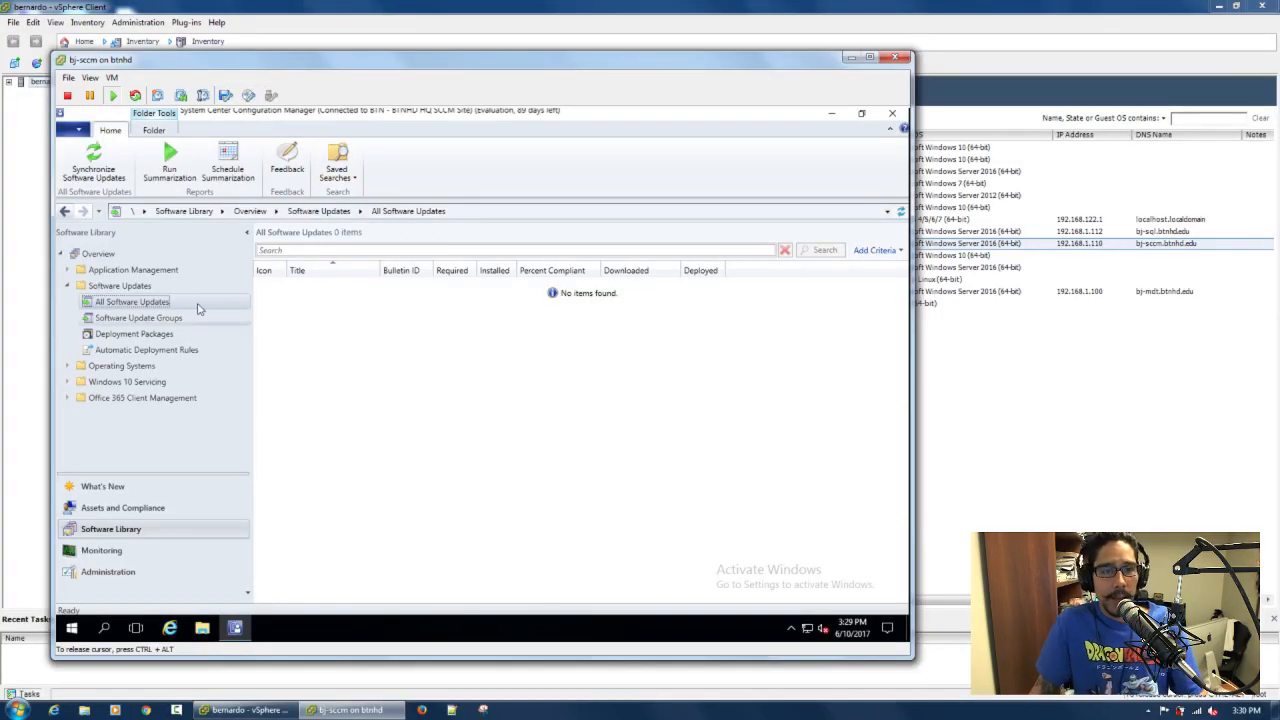
{"action": "right_click", "coordinate": [146, 301]}
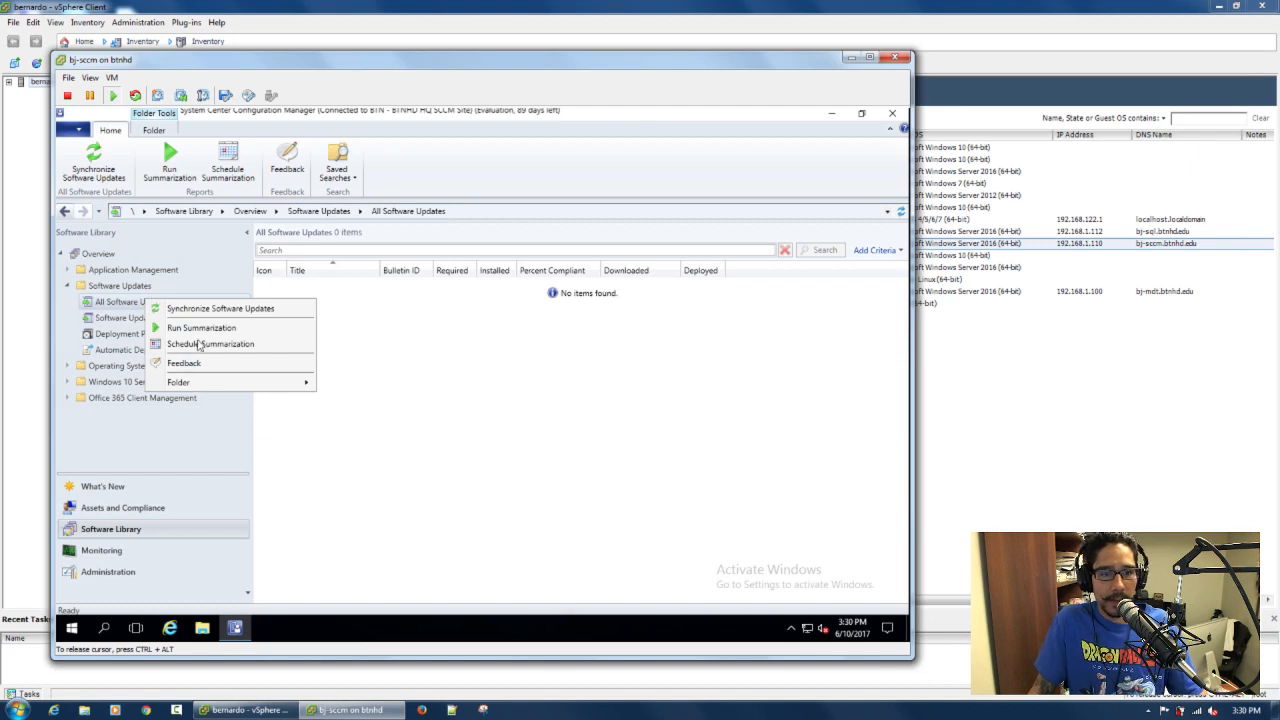
{"action": "right_click", "coordinate": [396, 328]}
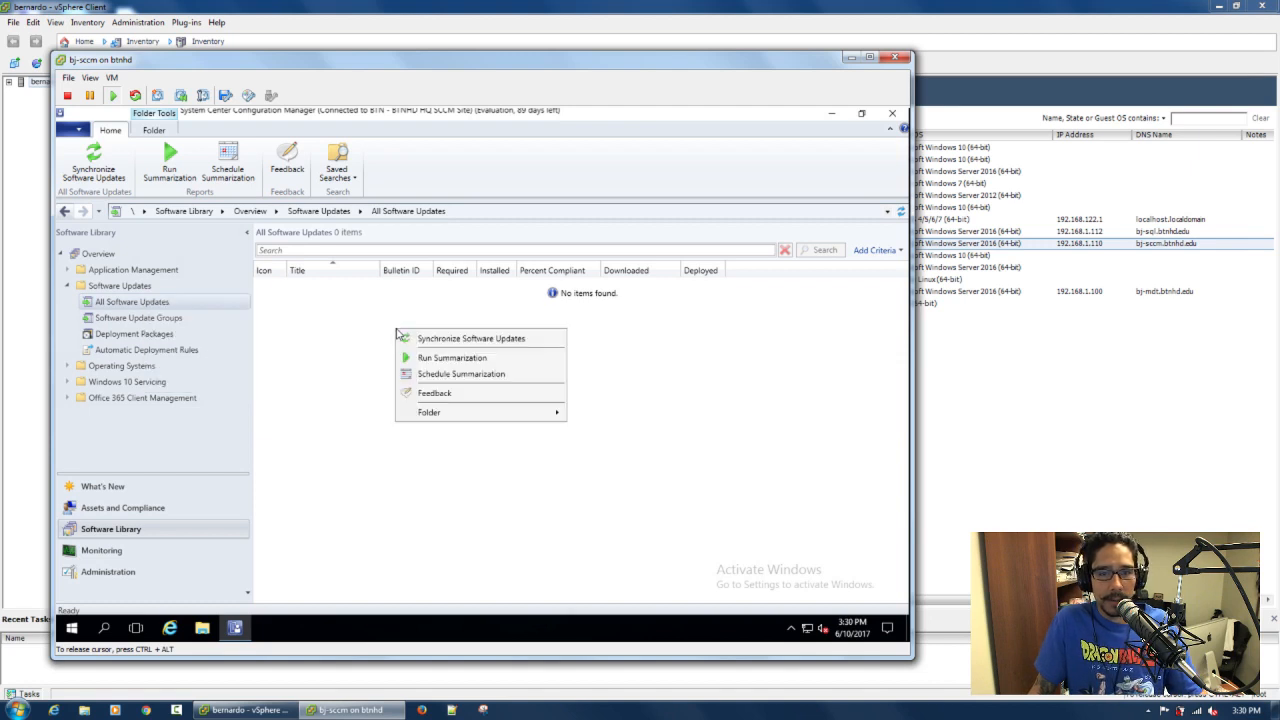
{"action": "left_click", "coordinate": [370, 332]}
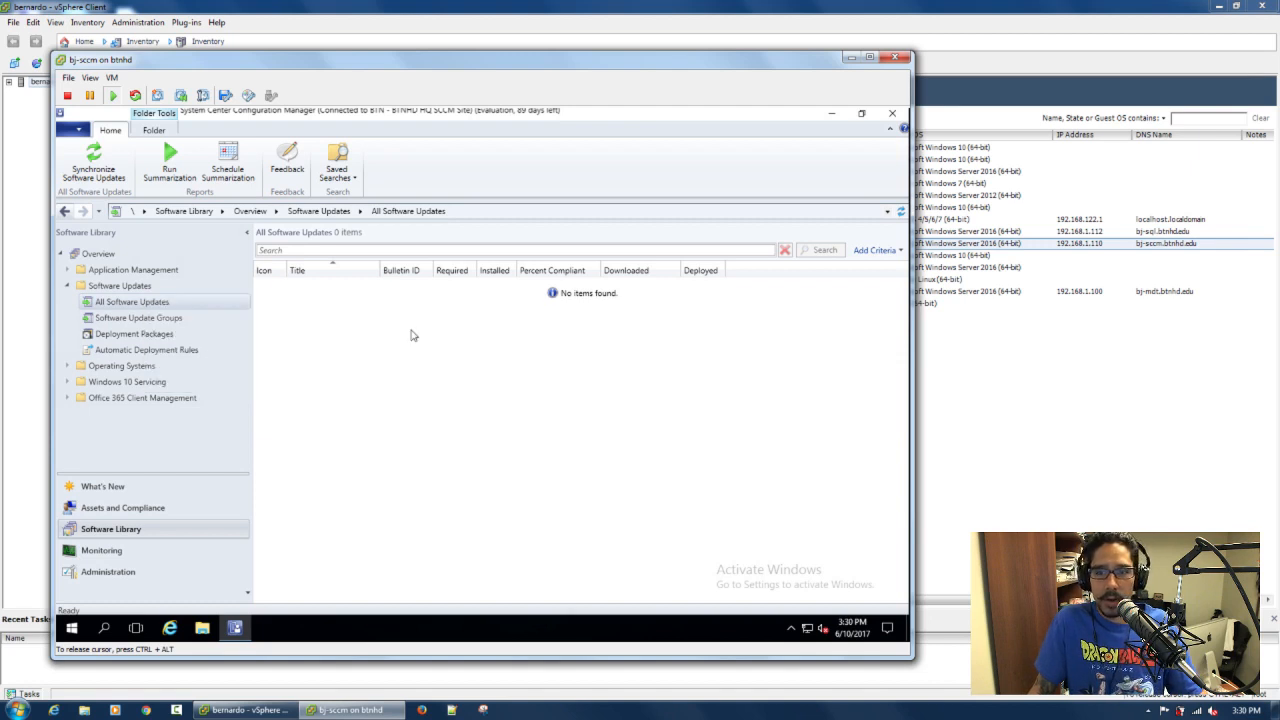
Refresh All Software Updates, which still lists no items, and minimize the console.
{"action": "left_click", "coordinate": [901, 213]}
{"action": "left_click", "coordinate": [901, 213]}
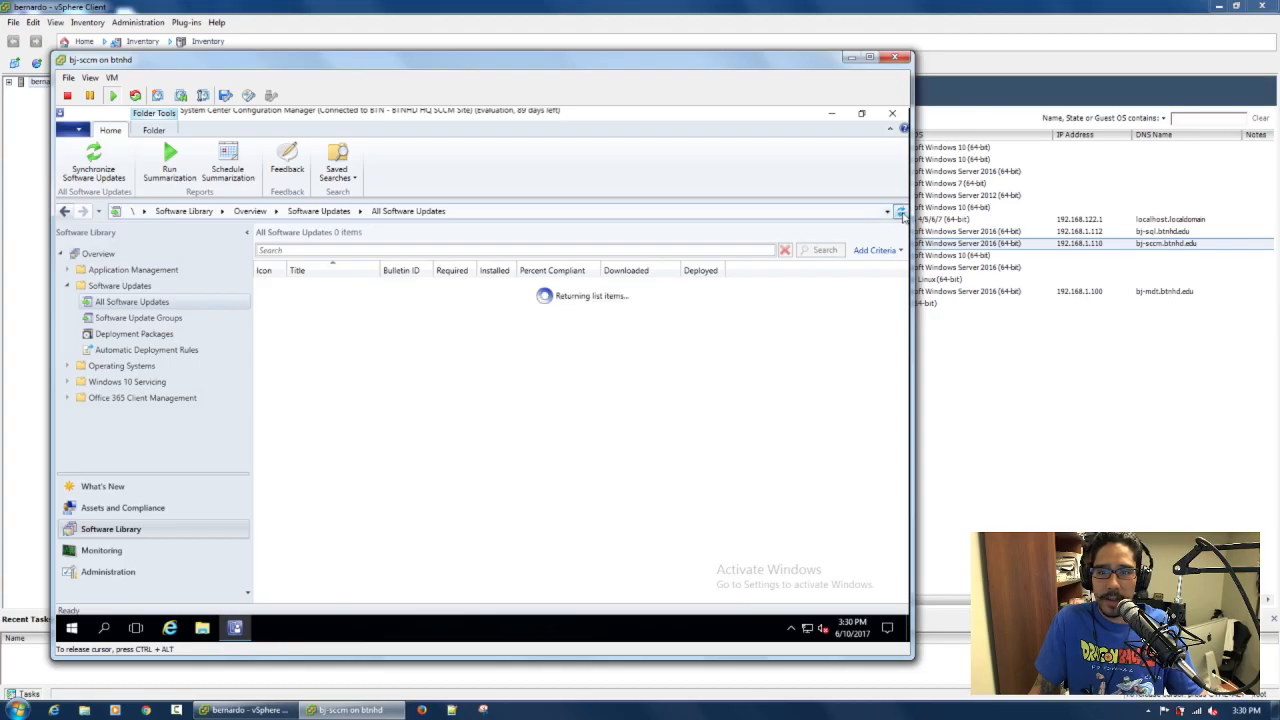
{"action": "left_click", "coordinate": [901, 213]}
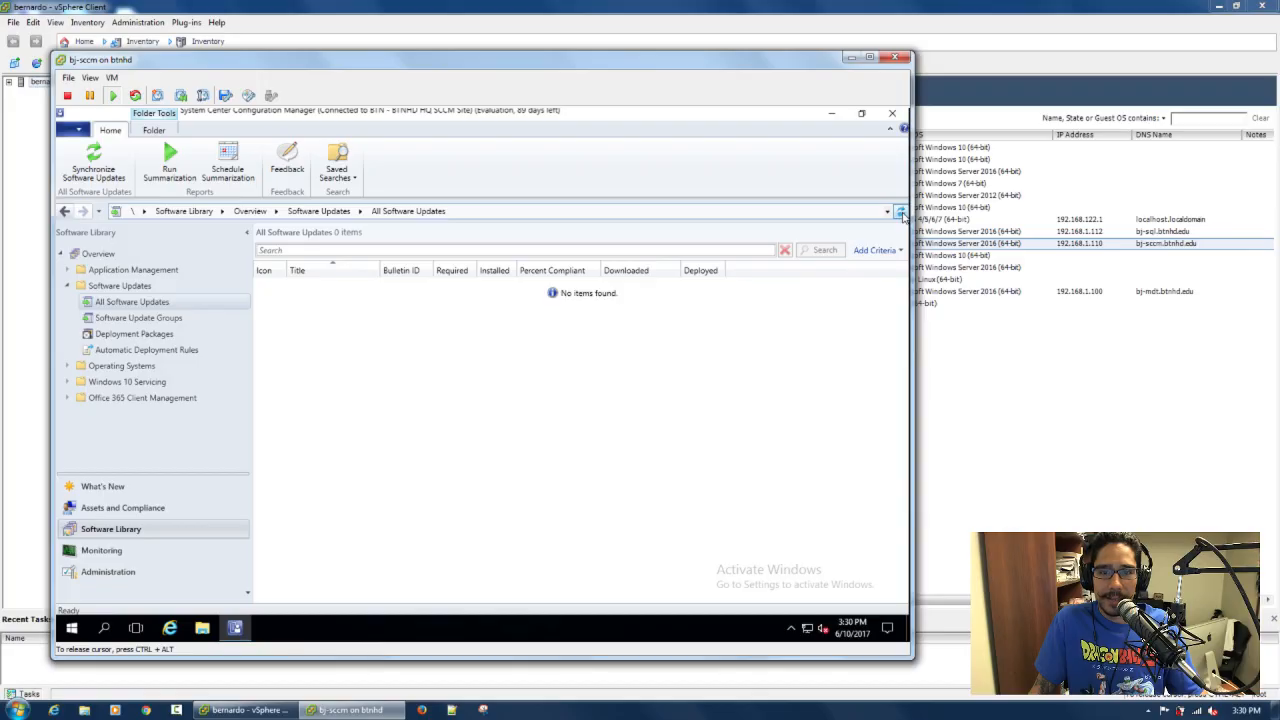
{"action": "left_click", "coordinate": [834, 115]}
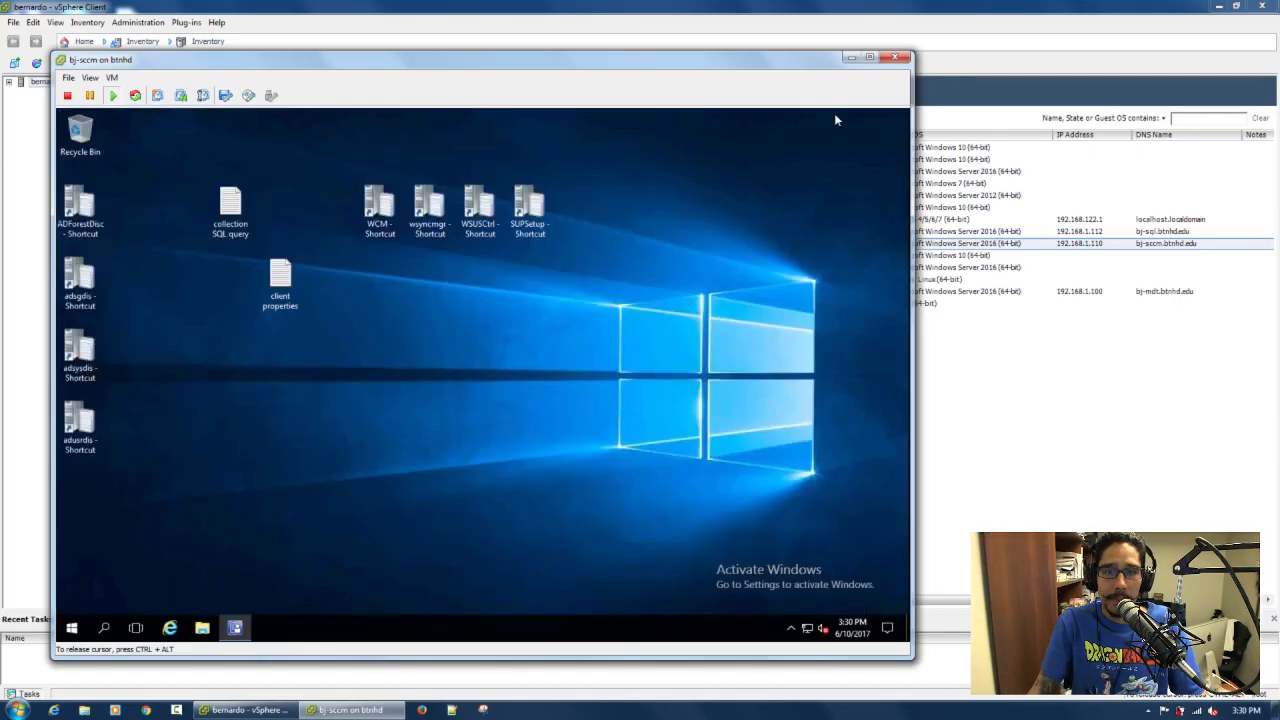
Open wsyncmgr.log and WCM.log in CMTrace and inspect the WSUS sync running entries.
{"action": "double_click", "coordinate": [433, 206]}
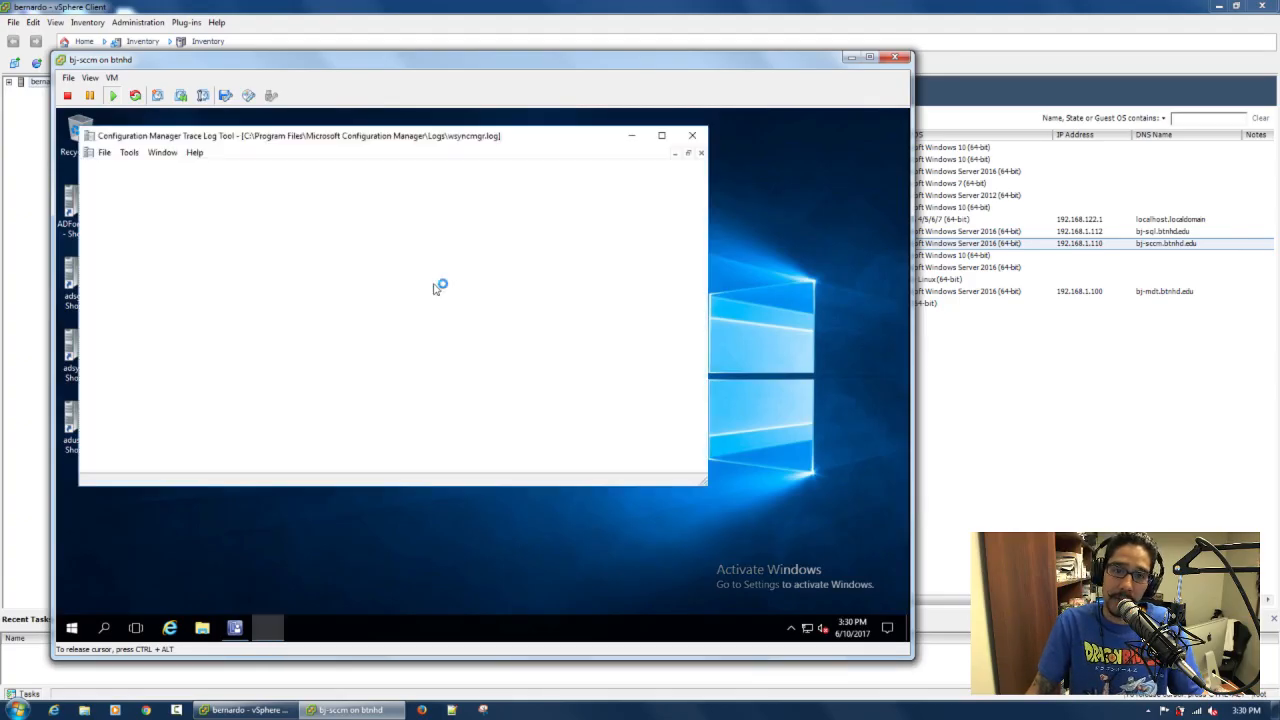
{"action": "left_click", "coordinate": [663, 136]}
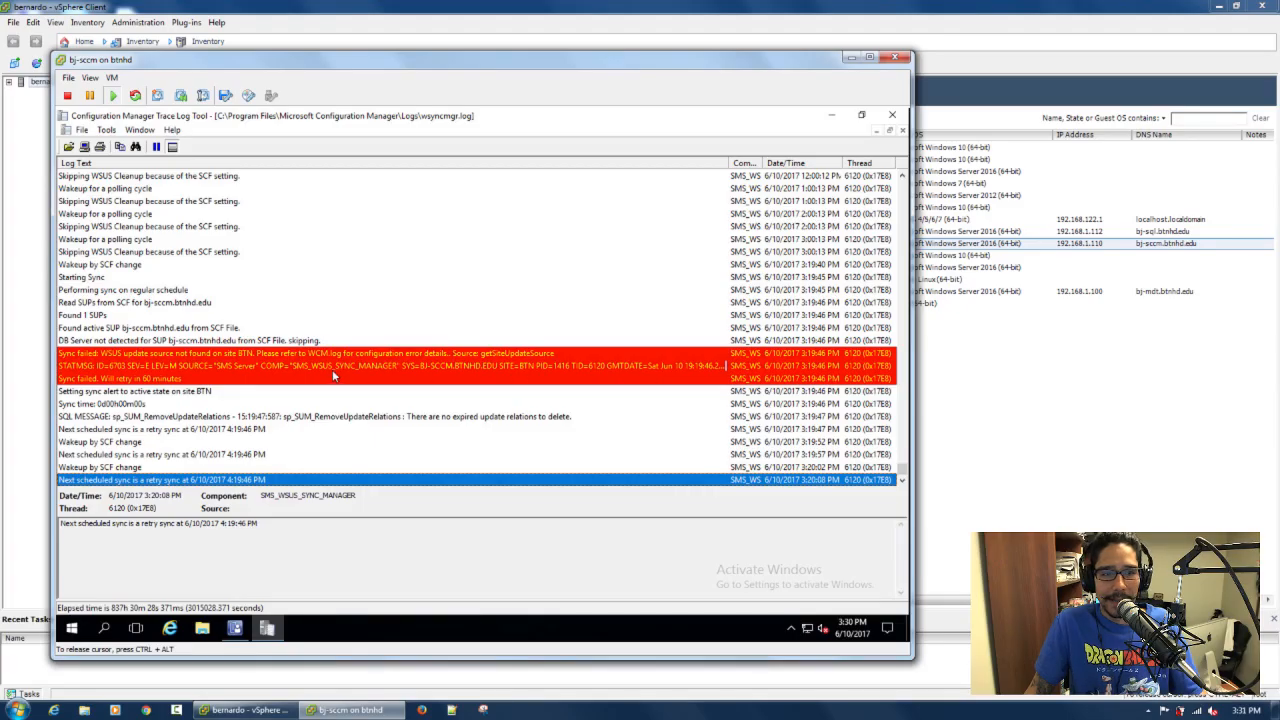
{"action": "left_click", "coordinate": [831, 115]}
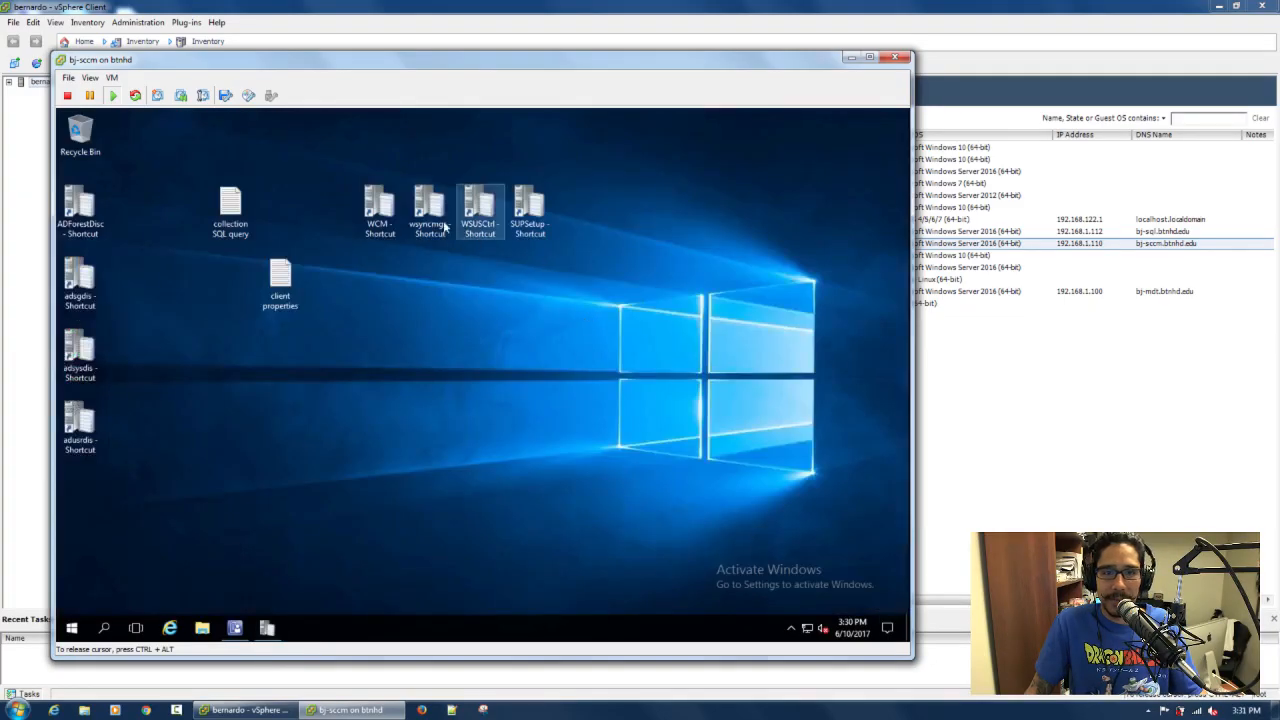
{"action": "double_click", "coordinate": [380, 212]}
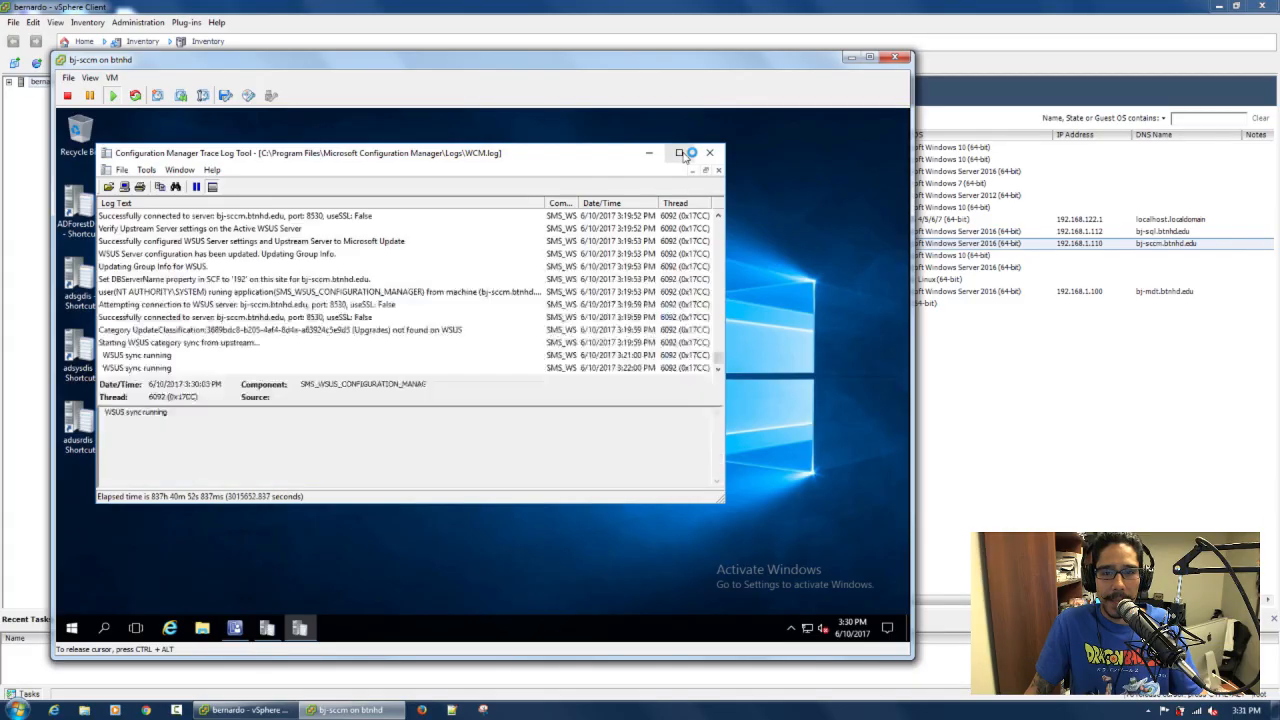
{"action": "left_click", "coordinate": [679, 153]}
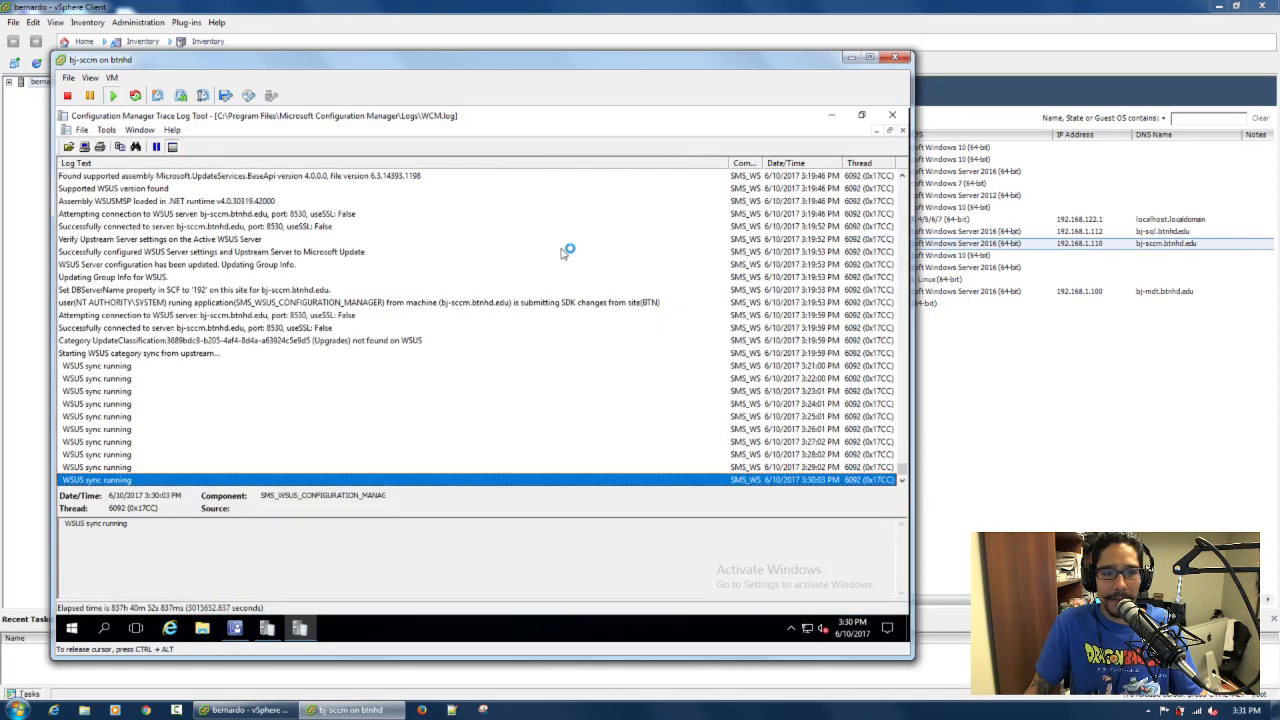
{"action": "left_click", "coordinate": [130, 367]}
{"action": "scroll", "coordinate": [155, 400], "scroll_direction": "up", "scroll_amount": 3}
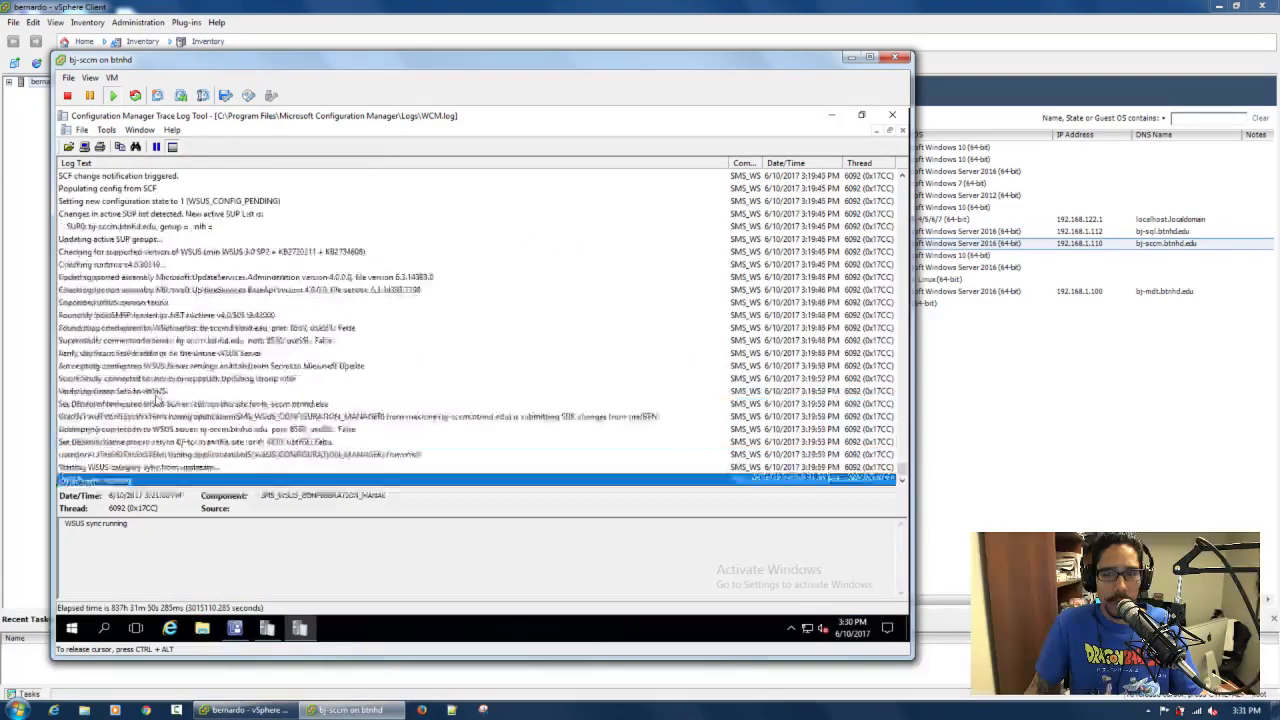
{"action": "scroll", "coordinate": [155, 400], "scroll_direction": "down", "scroll_amount": 3}
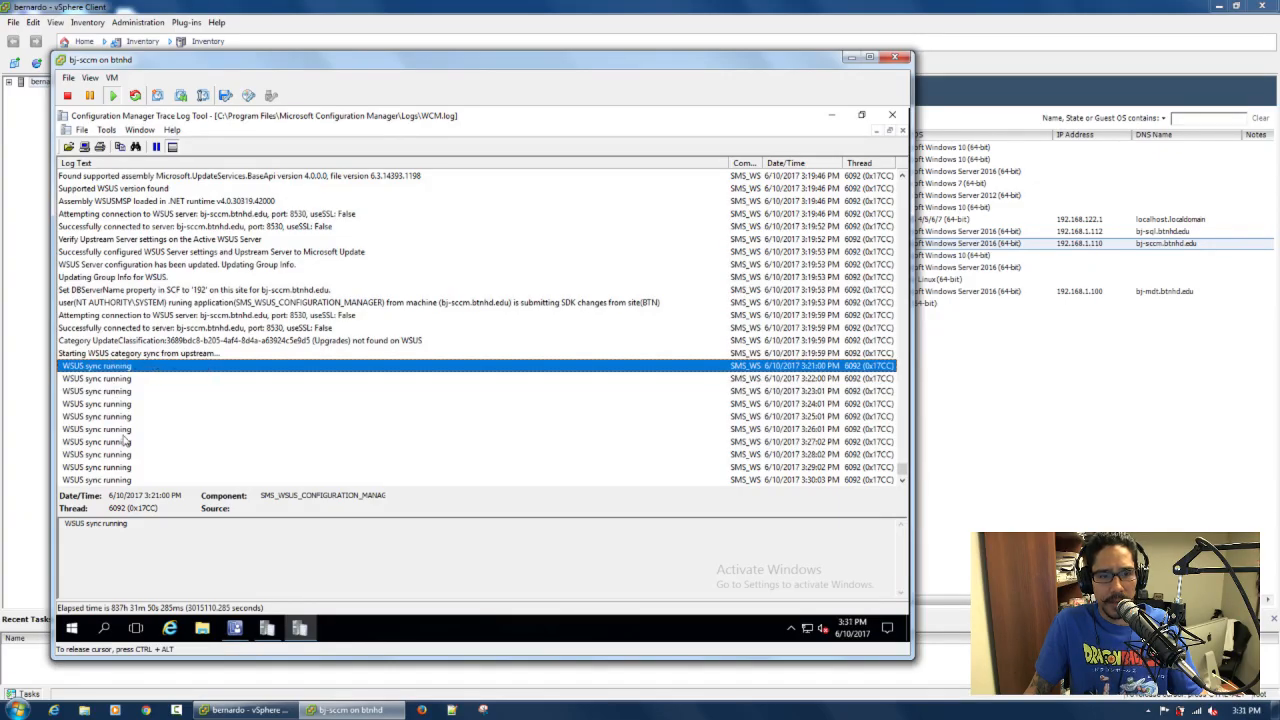
Review the Sync failed and STATMSG error details in wsyncmgr.log, widening the Log Text column.
{"action": "left_click", "coordinate": [267, 627]}
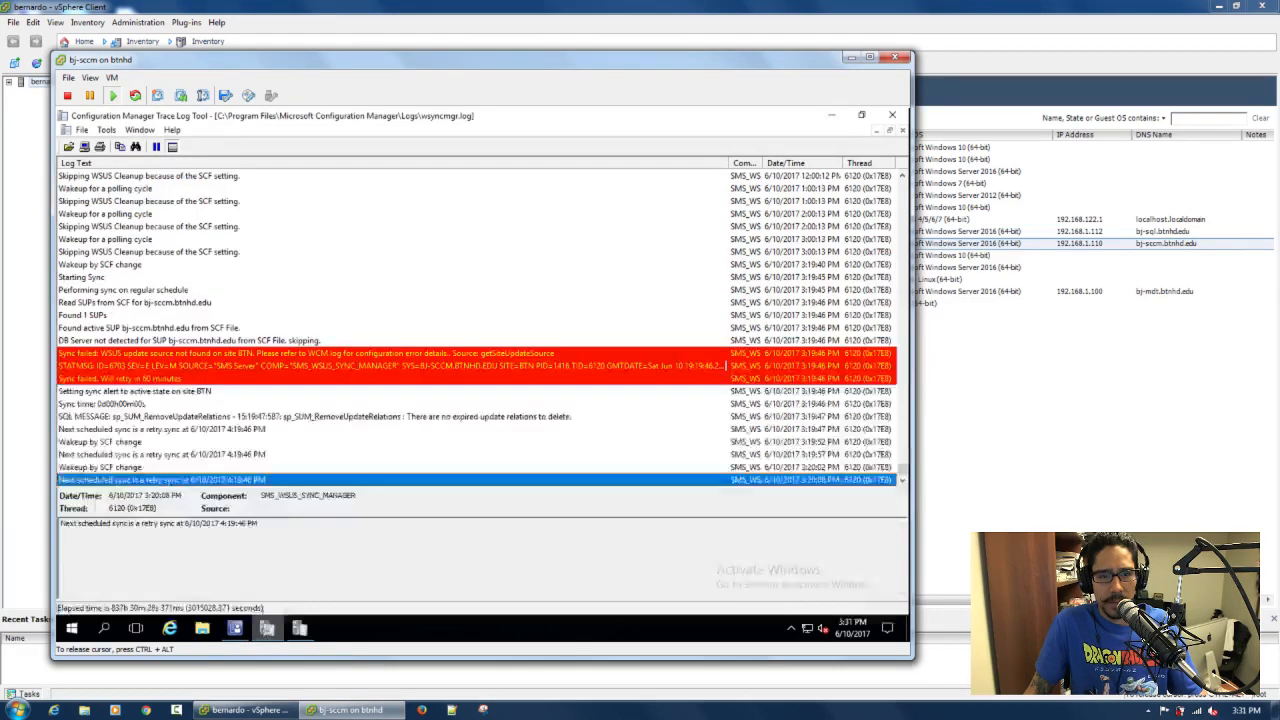
{"action": "left_click", "coordinate": [458, 357]}
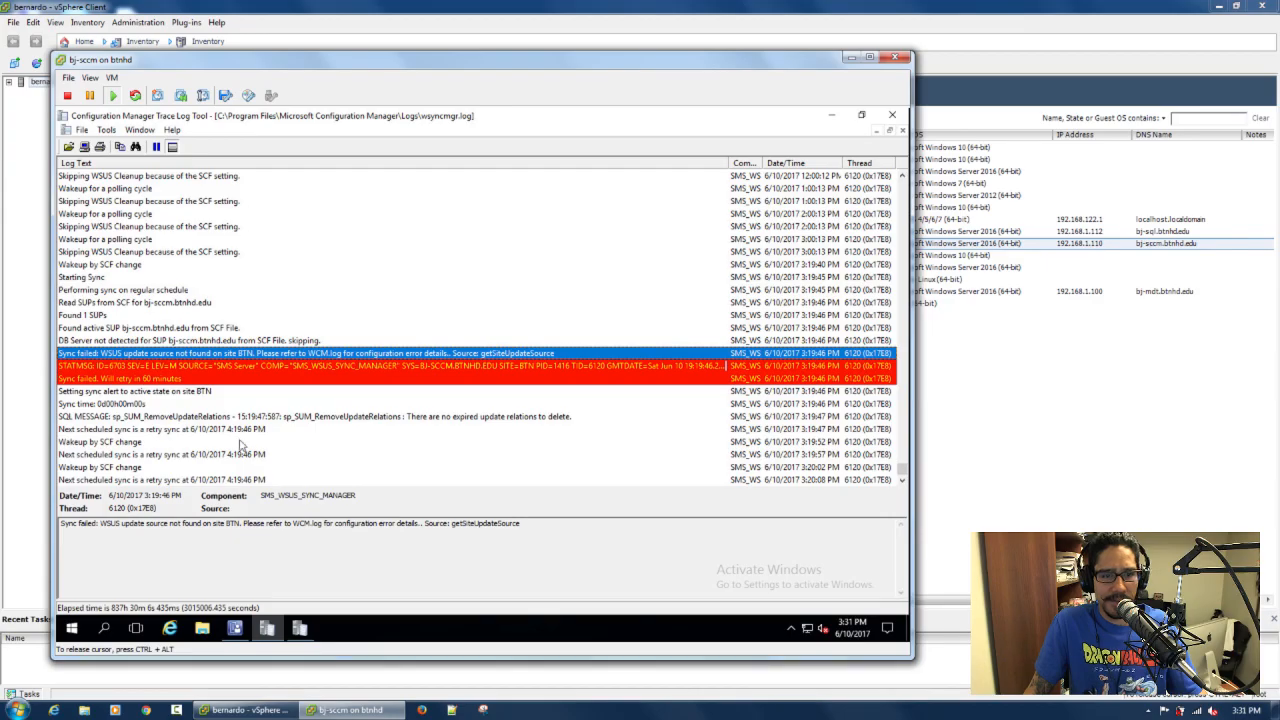
{"action": "left_click", "coordinate": [380, 366]}
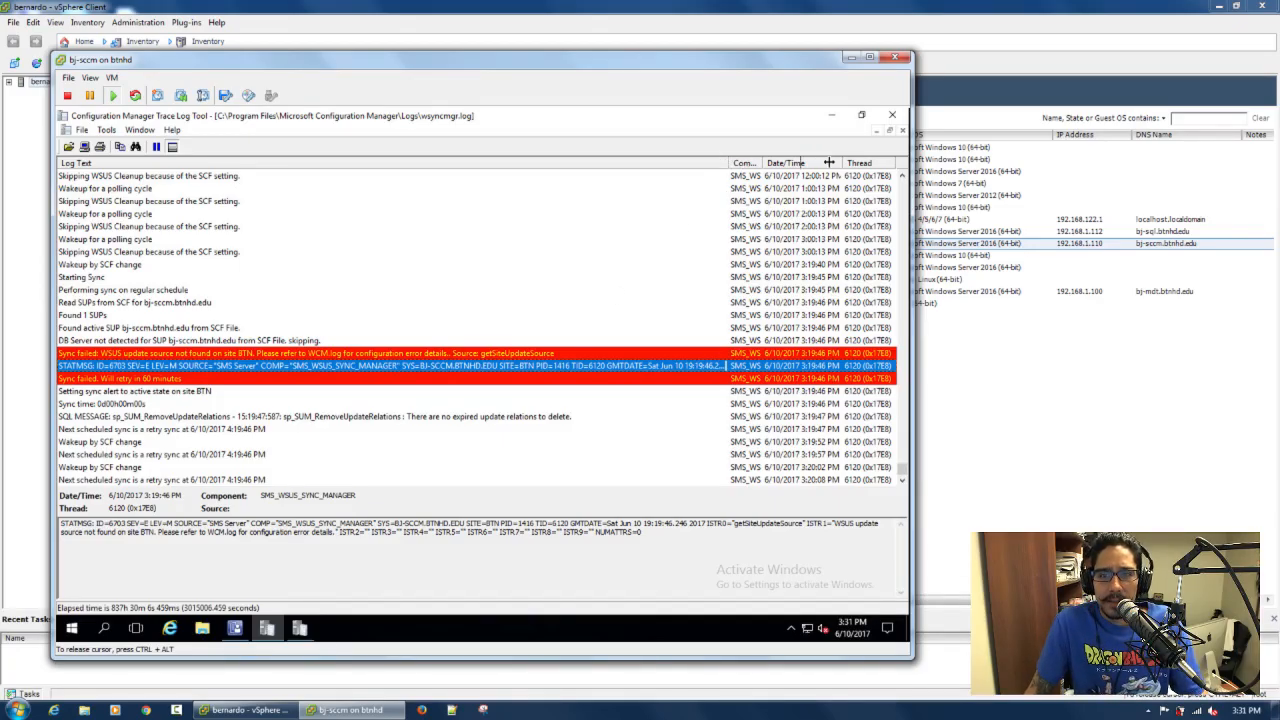
{"action": "left_click_drag", "start_coordinate": [729, 162], "coordinate": [753, 163]}
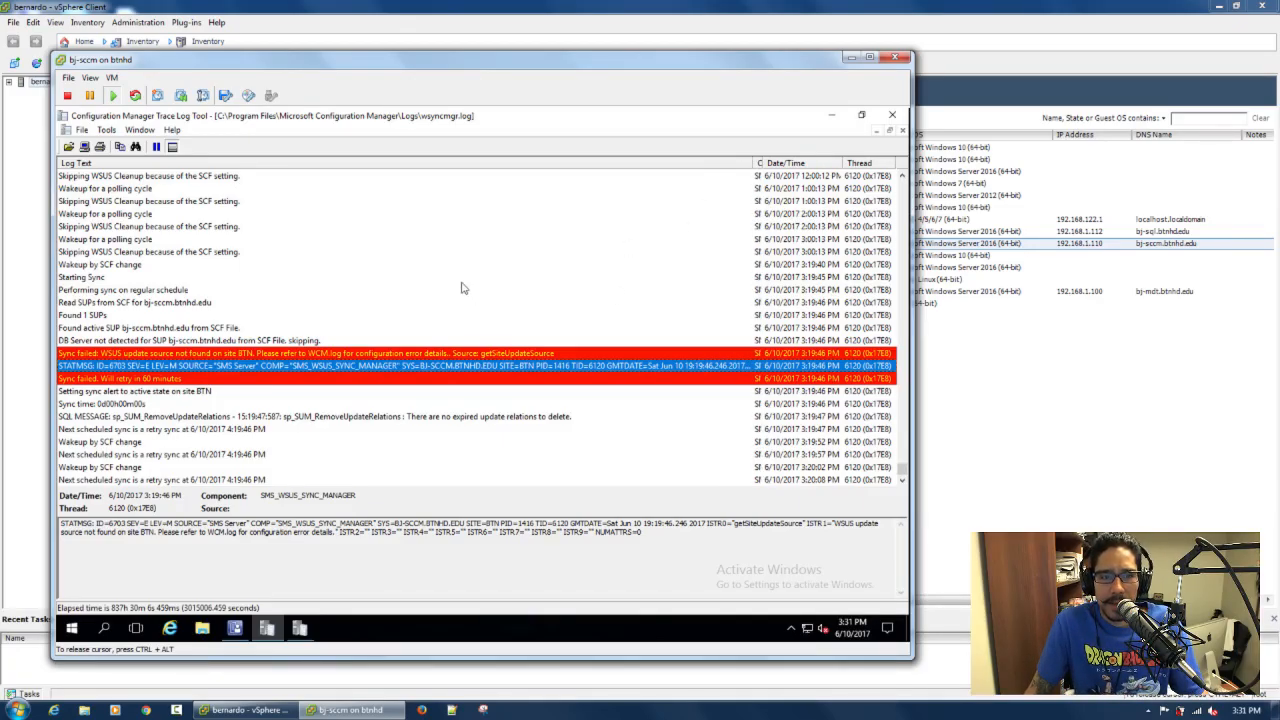
{"action": "left_click", "coordinate": [358, 354]}
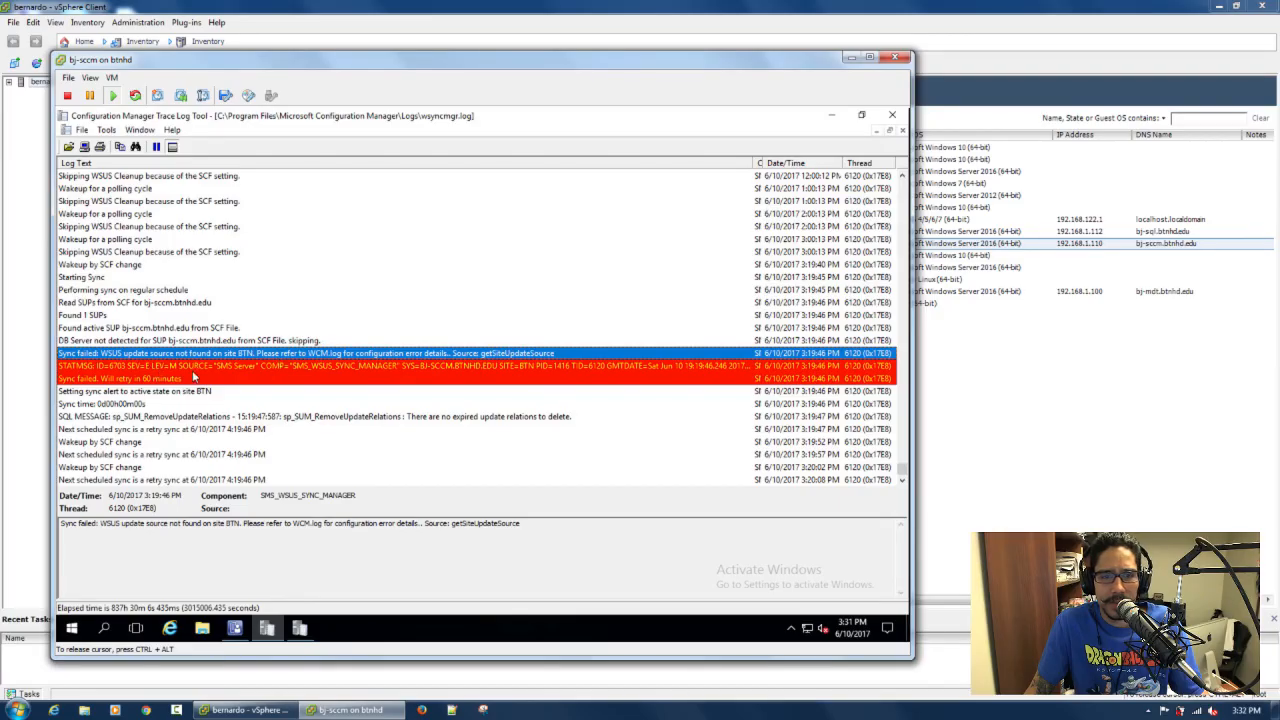
{"action": "left_click", "coordinate": [590, 366]}
Close both logs, reopen wsyncmgr.log fresh, and return to the Configuration Manager console.
{"action": "left_click", "coordinate": [898, 128]}
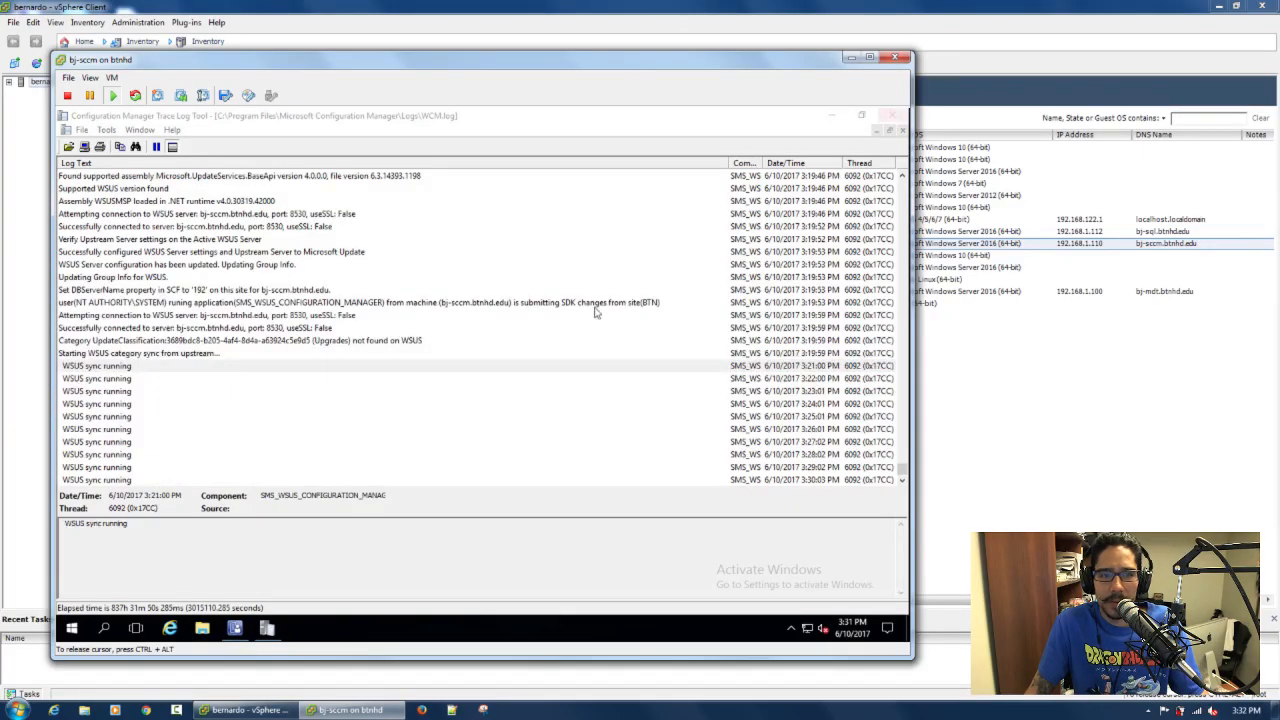
{"action": "left_click", "coordinate": [891, 118]}
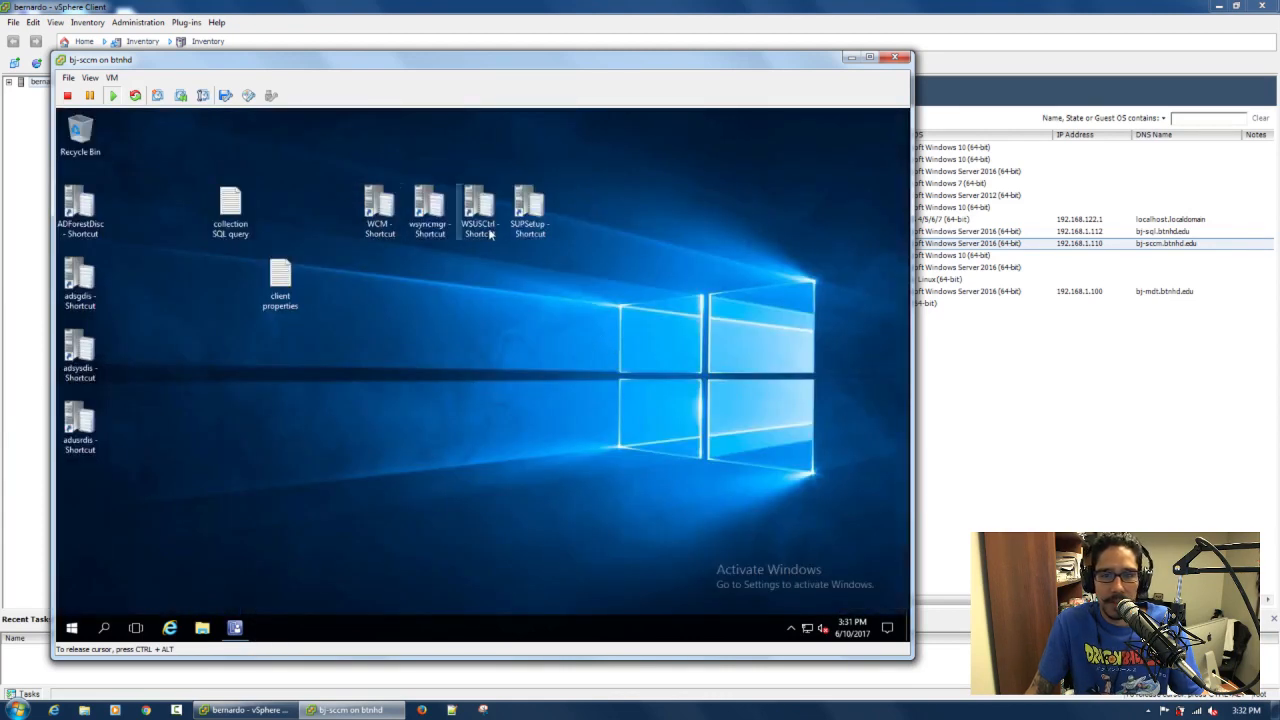
{"action": "double_click", "coordinate": [431, 218]}
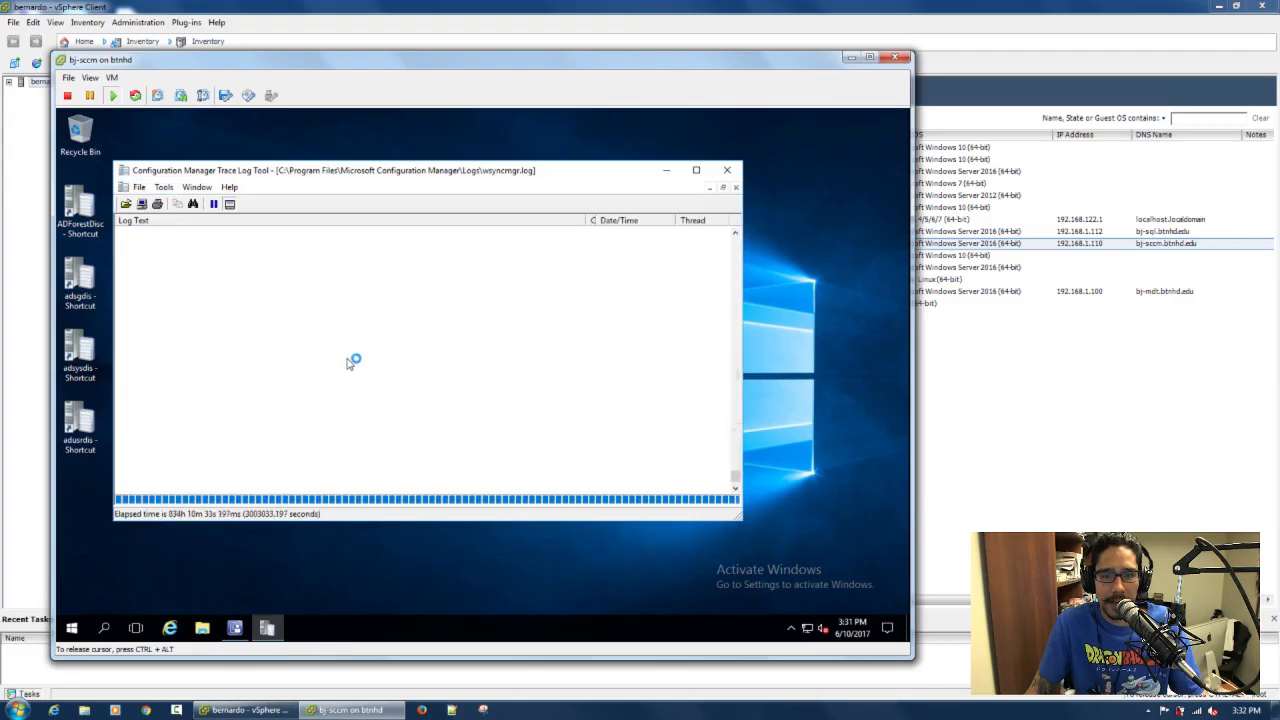
{"action": "left_click", "coordinate": [238, 622]}
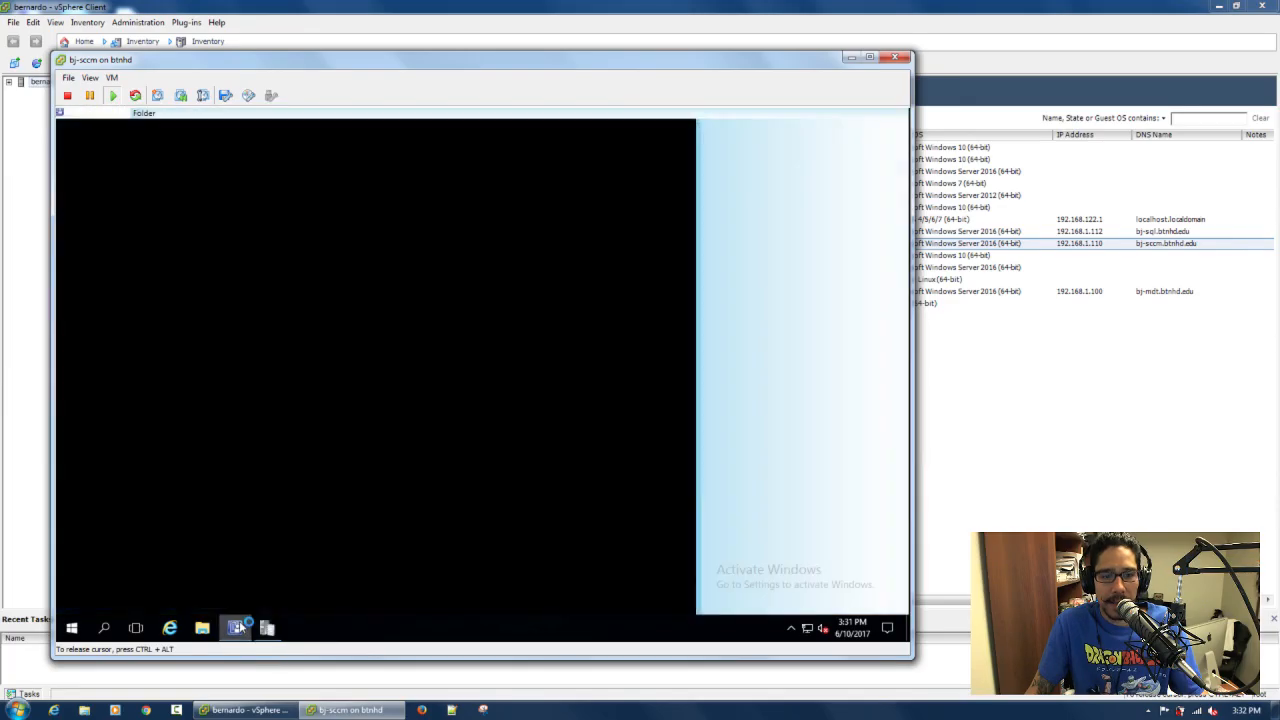
Trigger another site-wide update sync, then open Monitoring > System Status > Component Status.
{"action": "left_click", "coordinate": [96, 168]}
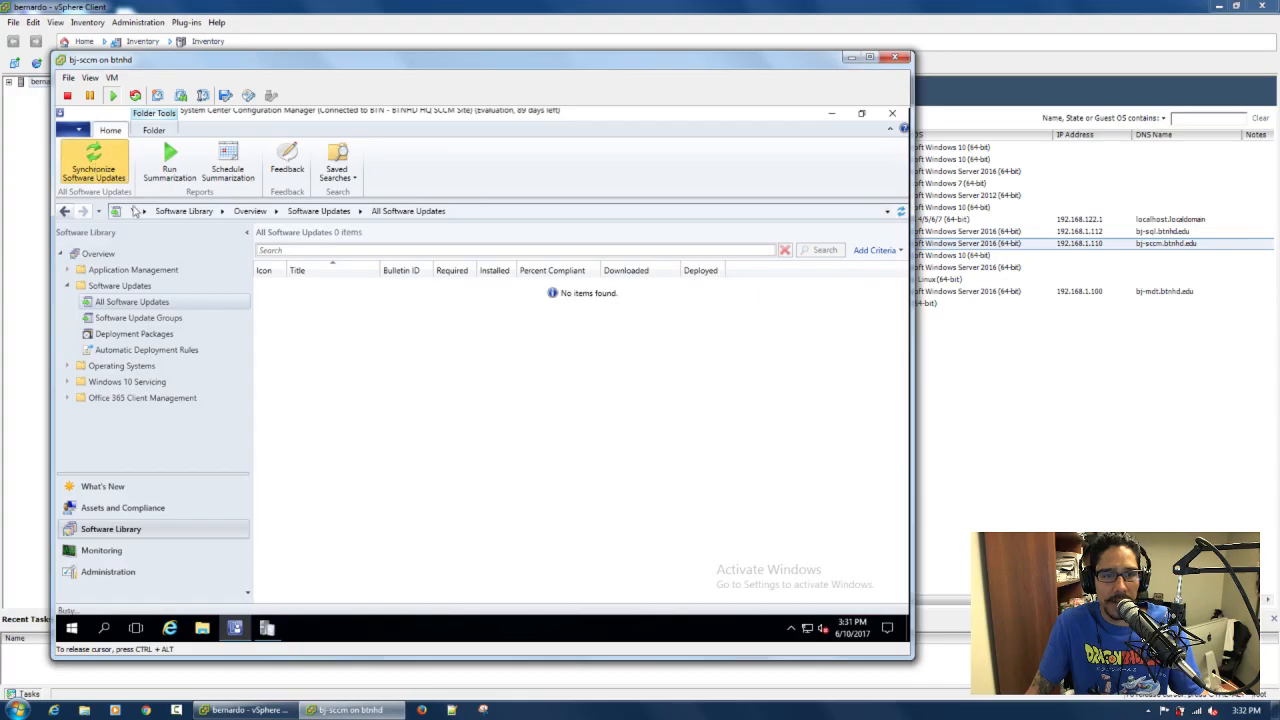
{"action": "left_click", "coordinate": [533, 448]}
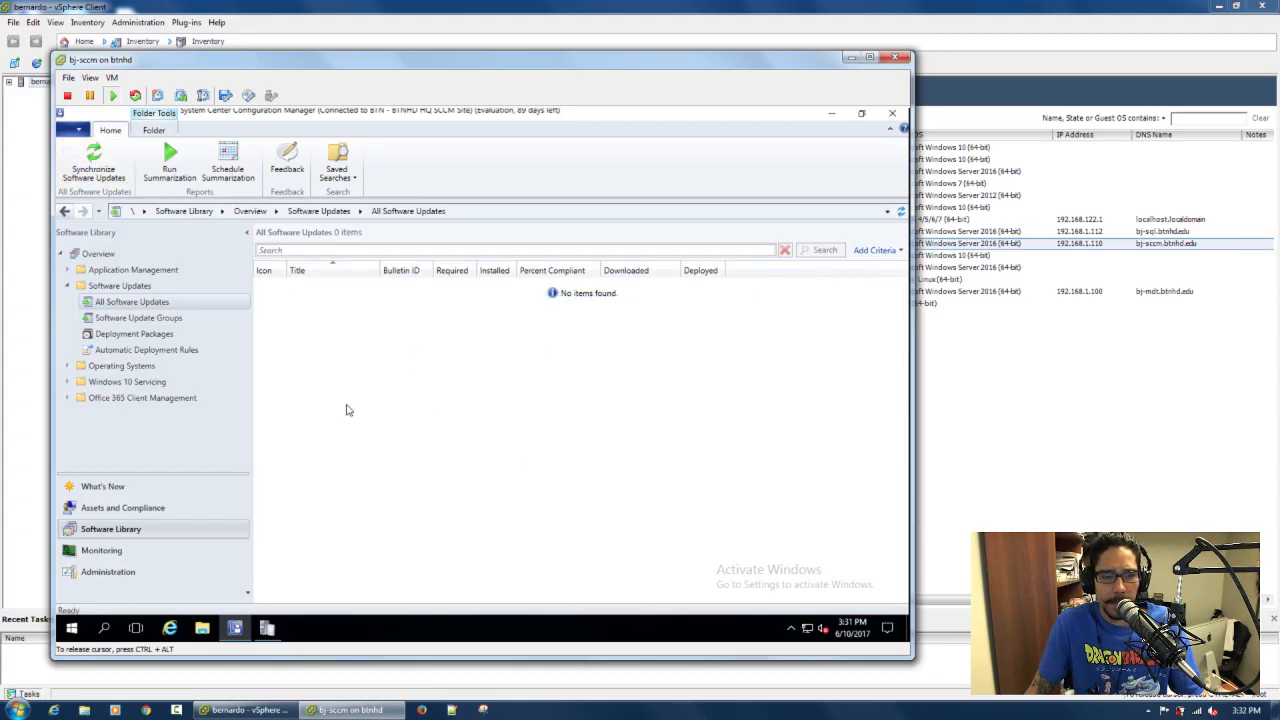
{"action": "left_click", "coordinate": [185, 550]}
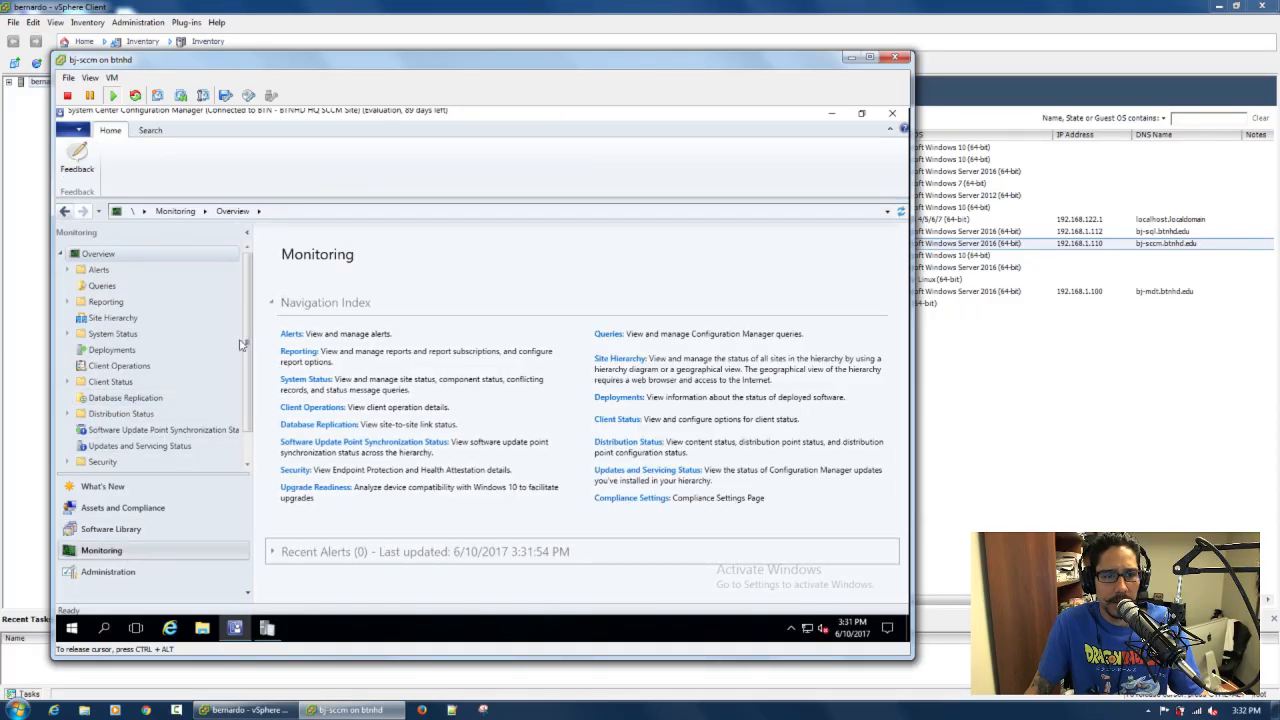
{"action": "left_click", "coordinate": [76, 341]}
{"action": "left_click", "coordinate": [67, 336]}
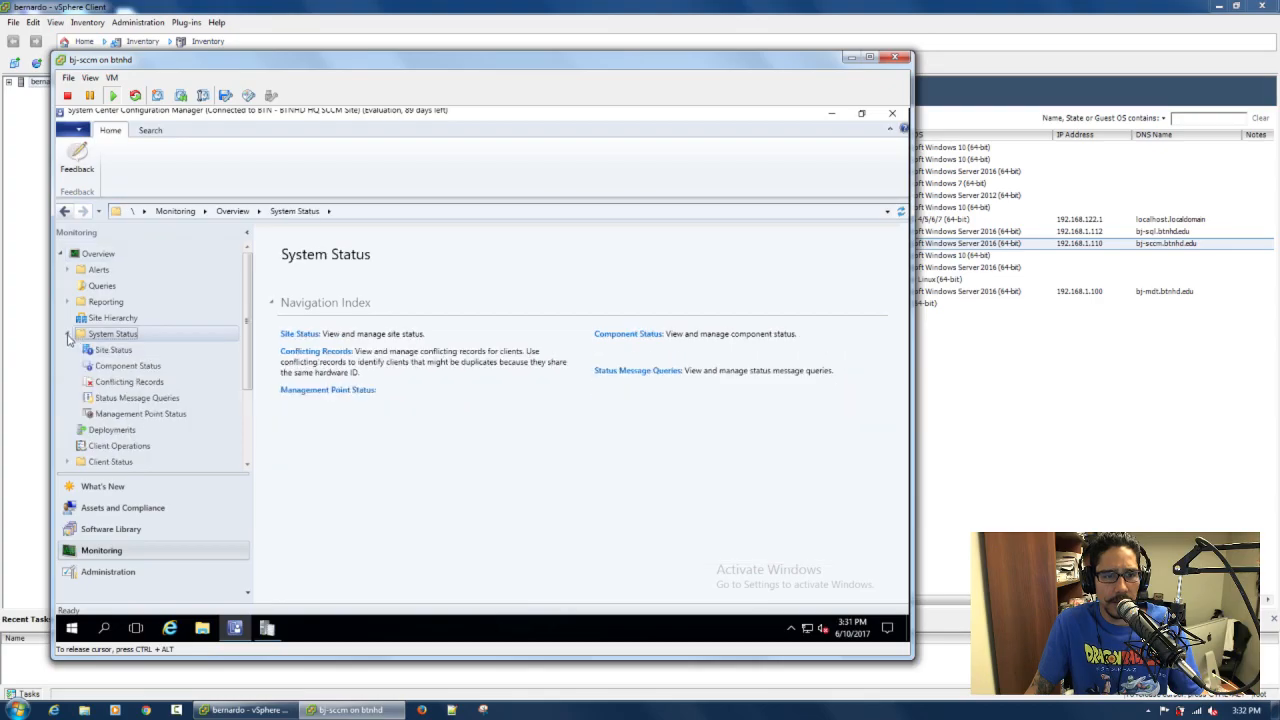
{"action": "left_click", "coordinate": [140, 366]}
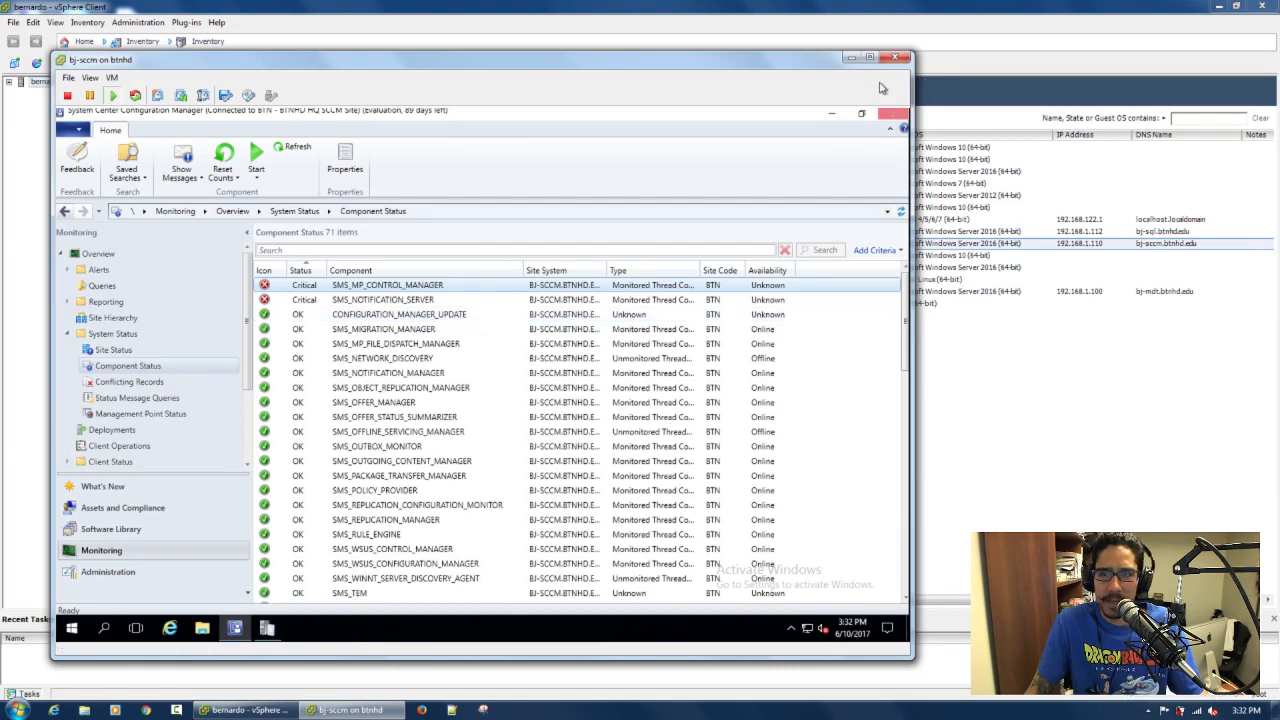
Recheck the wsyncmgr.log entries, including Wakeup by SCF change and the SQL MESSAGE row.
{"action": "left_click", "coordinate": [120, 574]}
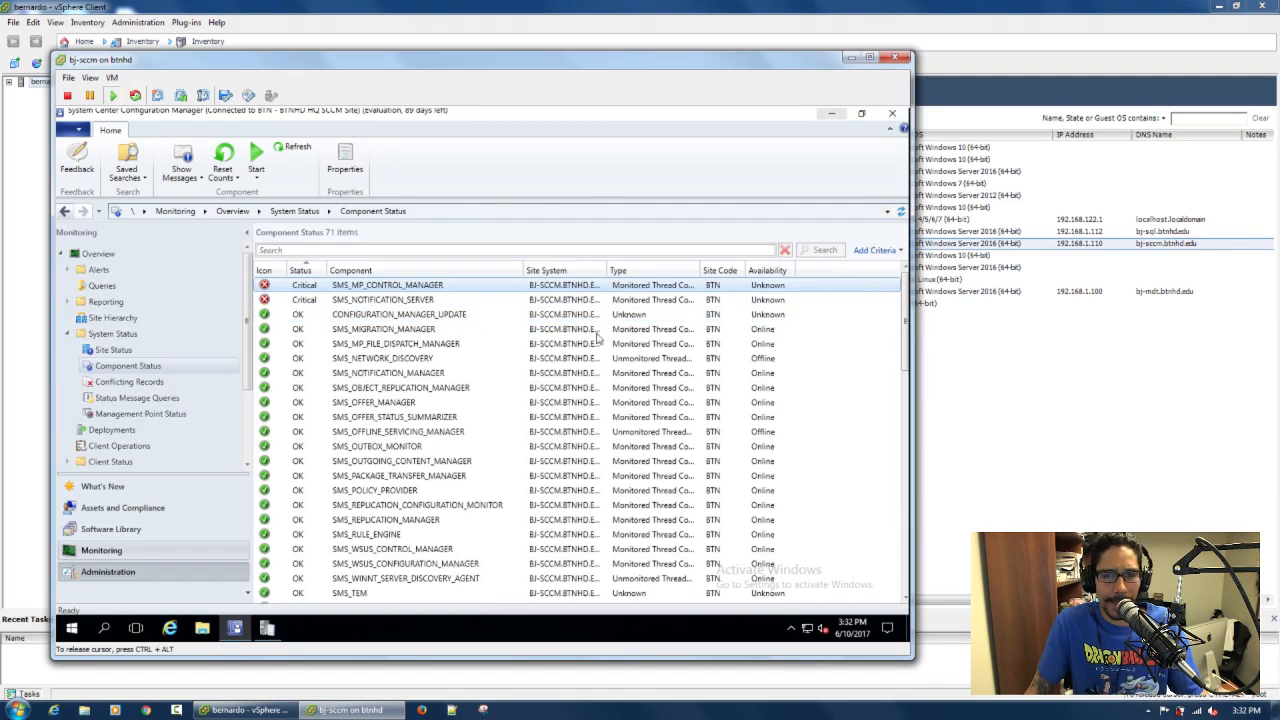
{"action": "left_click", "coordinate": [831, 113]}
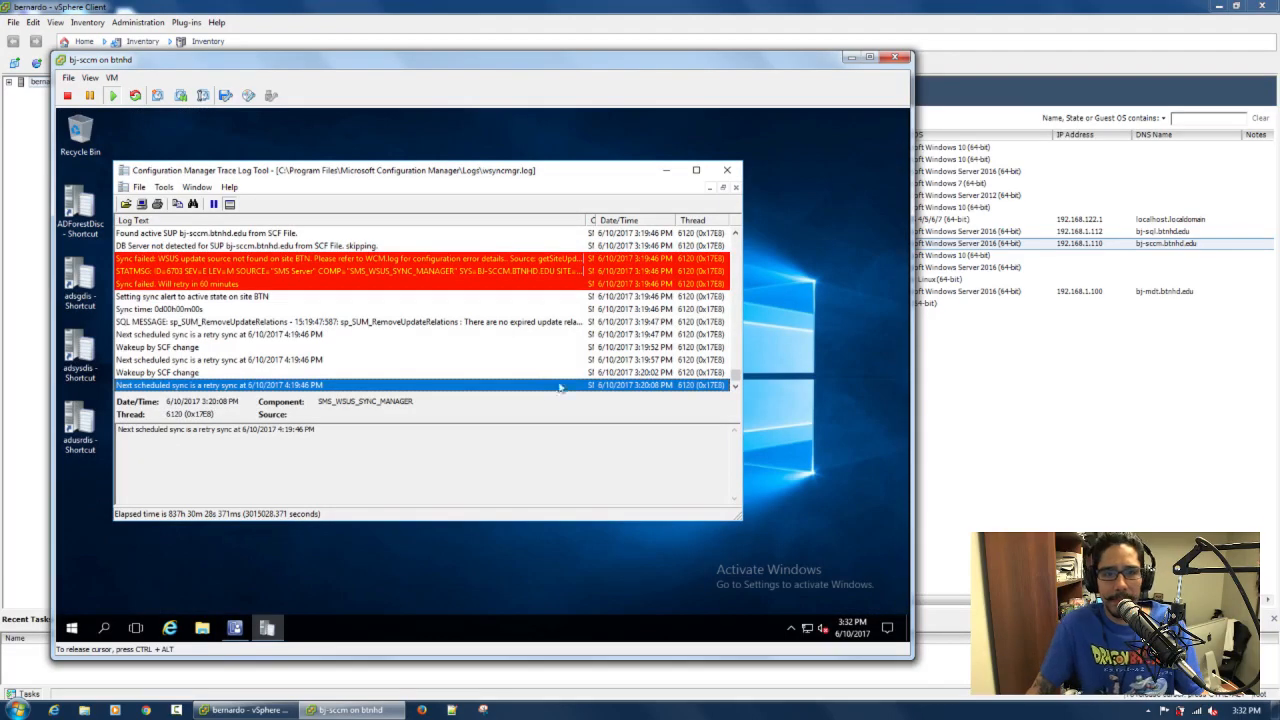
{"action": "left_click", "coordinate": [291, 347]}
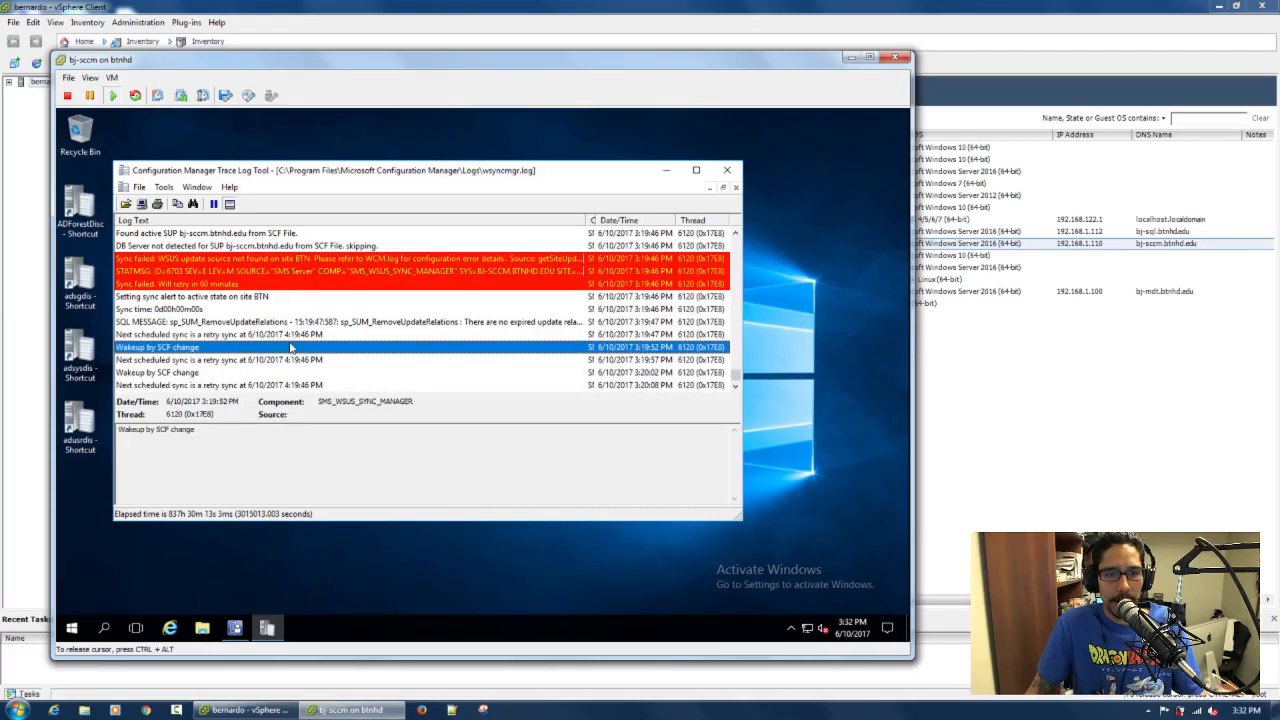
{"action": "left_click", "coordinate": [270, 360]}
{"action": "right_click", "coordinate": [270, 362]}
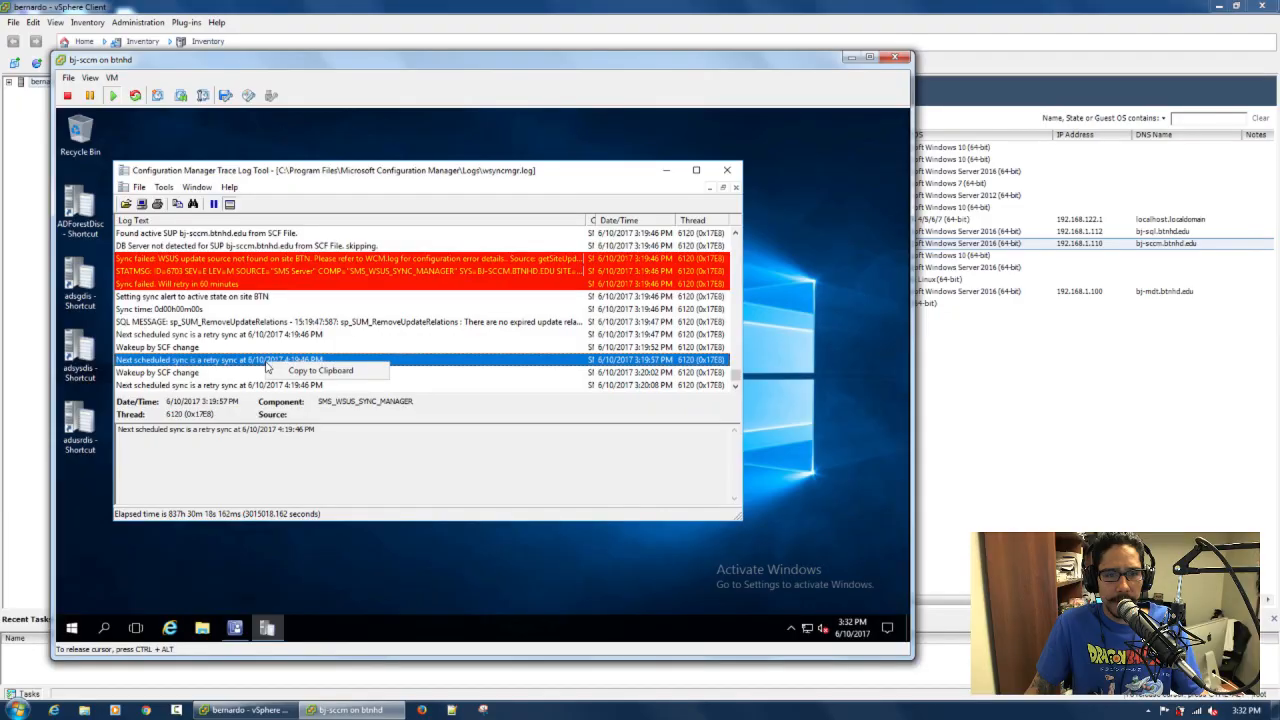
{"action": "left_click", "coordinate": [230, 322]}
{"action": "left_click", "coordinate": [171, 188]}
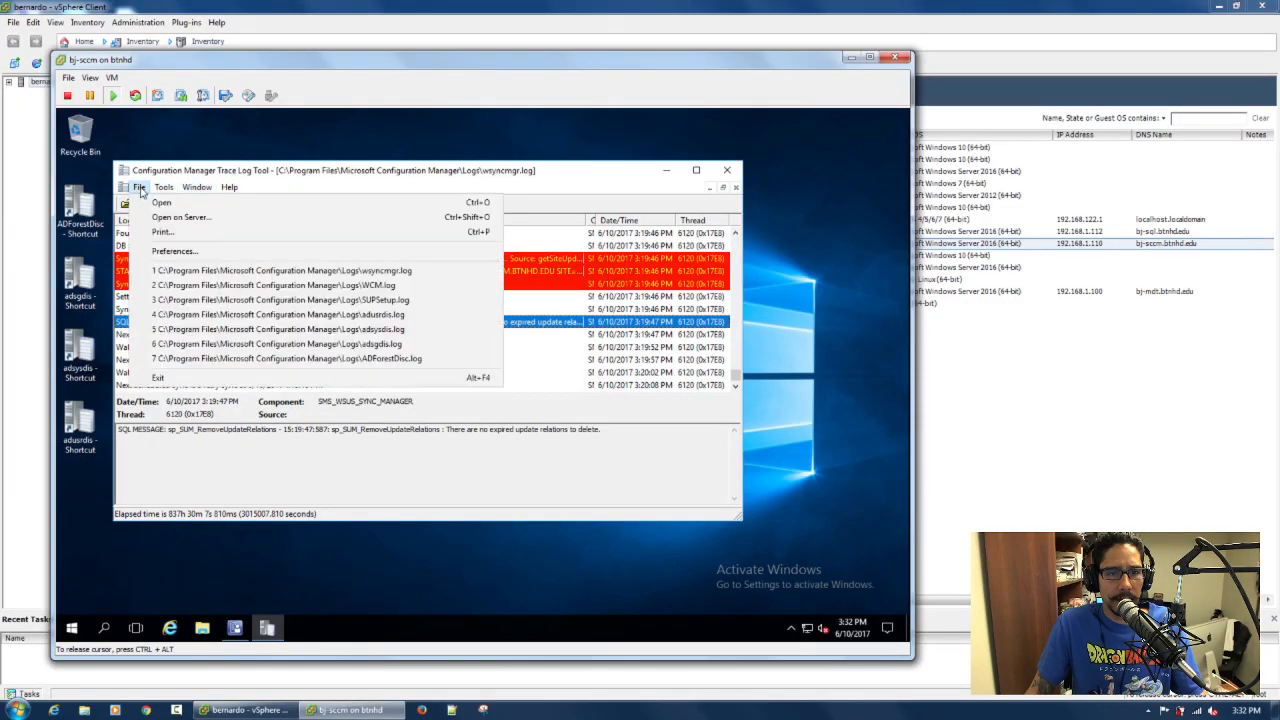
{"action": "left_click", "coordinate": [141, 190]}
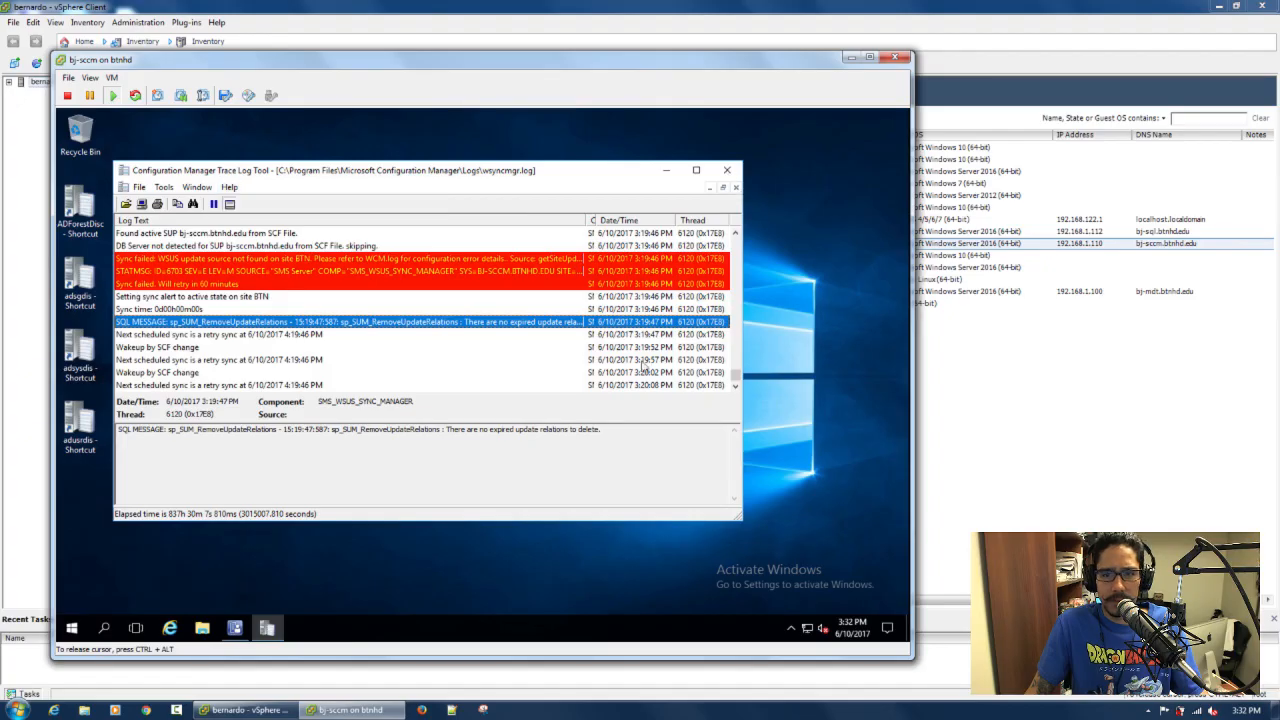
Close CMTrace, reopen wsyncmgr.log fresh, and open WCM.log from the desktop shortcut.
{"action": "left_click", "coordinate": [732, 173]}
{"action": "double_click", "coordinate": [435, 212]}
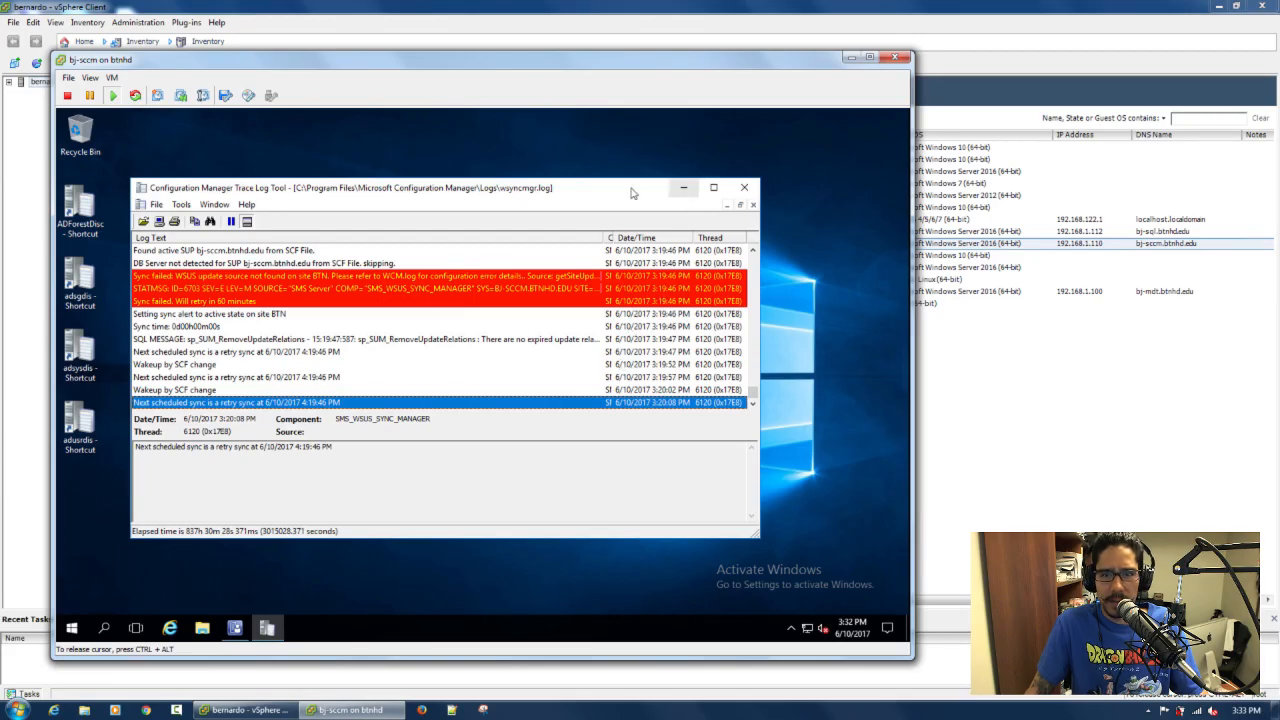
{"action": "left_click_drag", "start_coordinate": [397, 179], "coordinate": [433, 244]}
{"action": "double_click", "coordinate": [379, 208]}
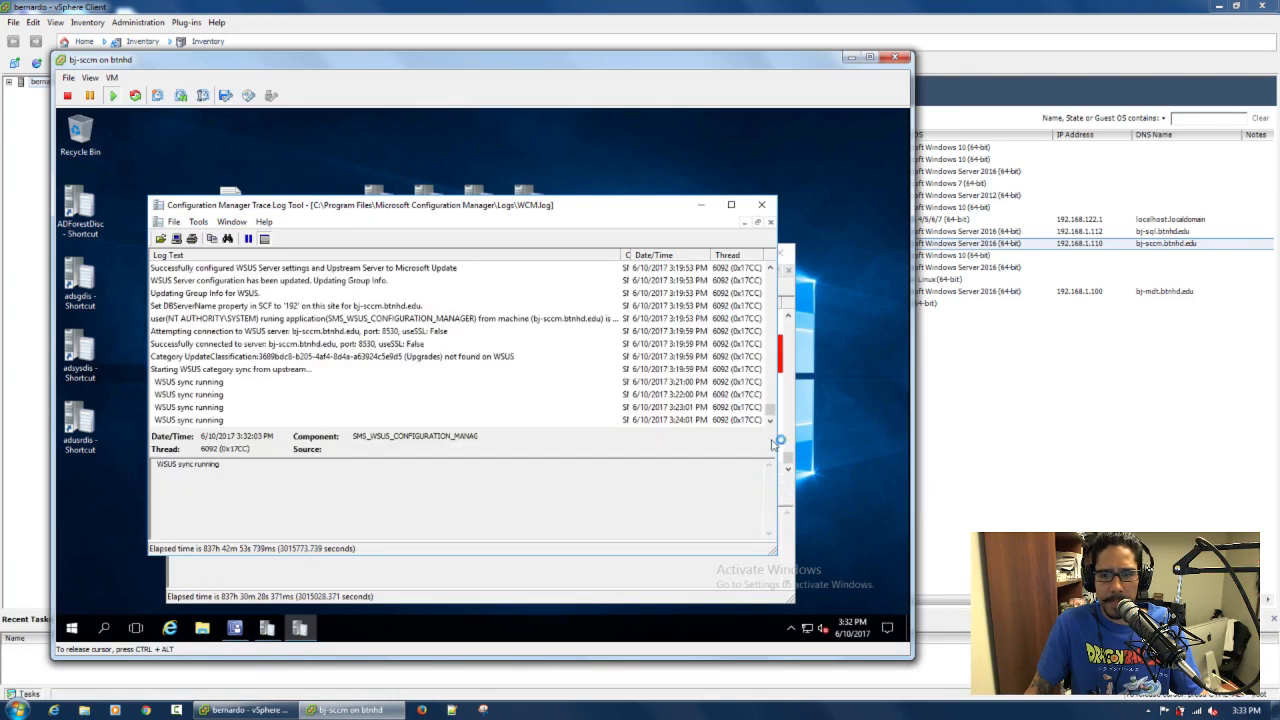
Check the newest 'WSUS sync running' entries at the bottom of WCM.log, then close WCM.log.
{"action": "scroll", "coordinate": [773, 426], "scroll_direction": "down", "scroll_amount": 3}
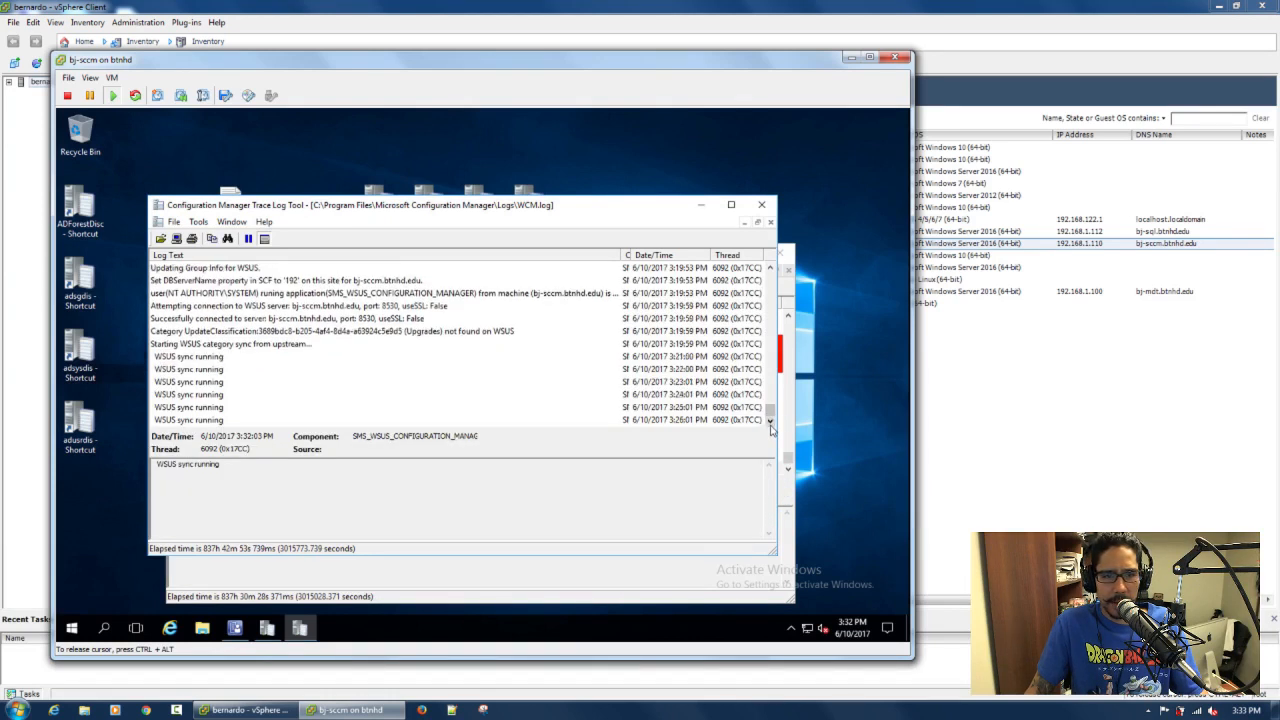
{"action": "left_click", "coordinate": [770, 421]}
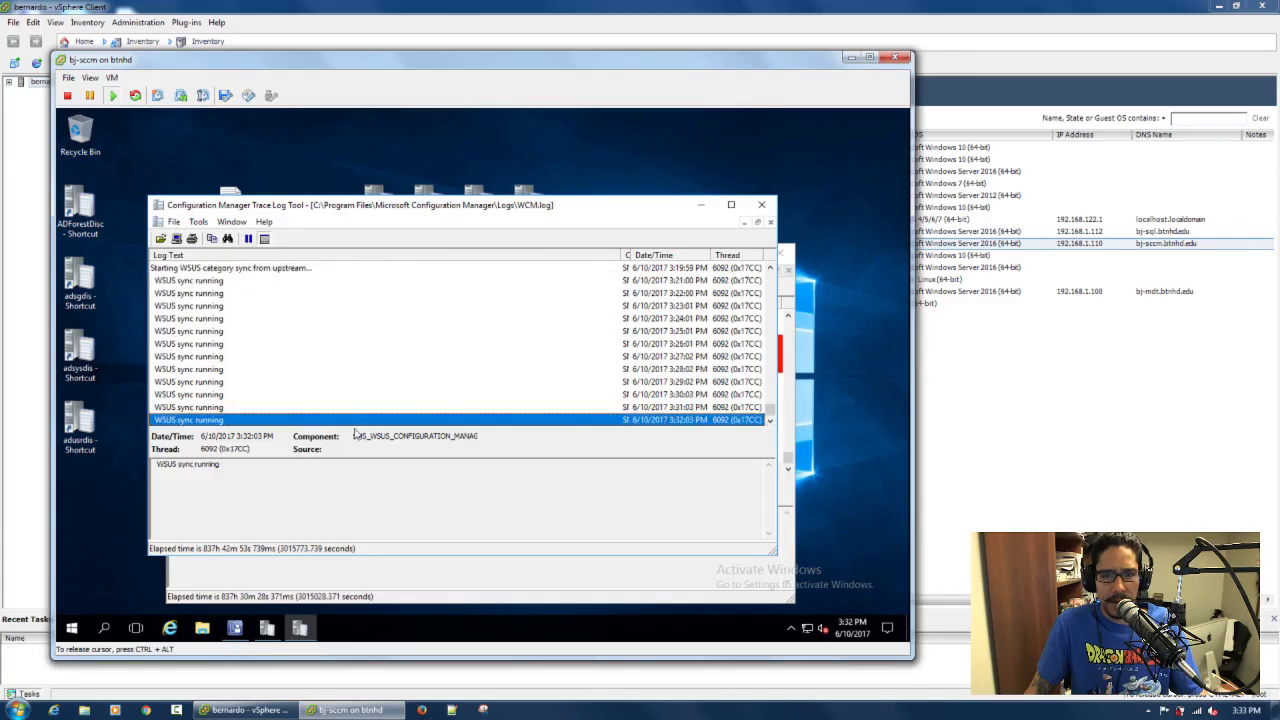
{"action": "scroll", "coordinate": [264, 394], "scroll_direction": "up", "scroll_amount": 4}
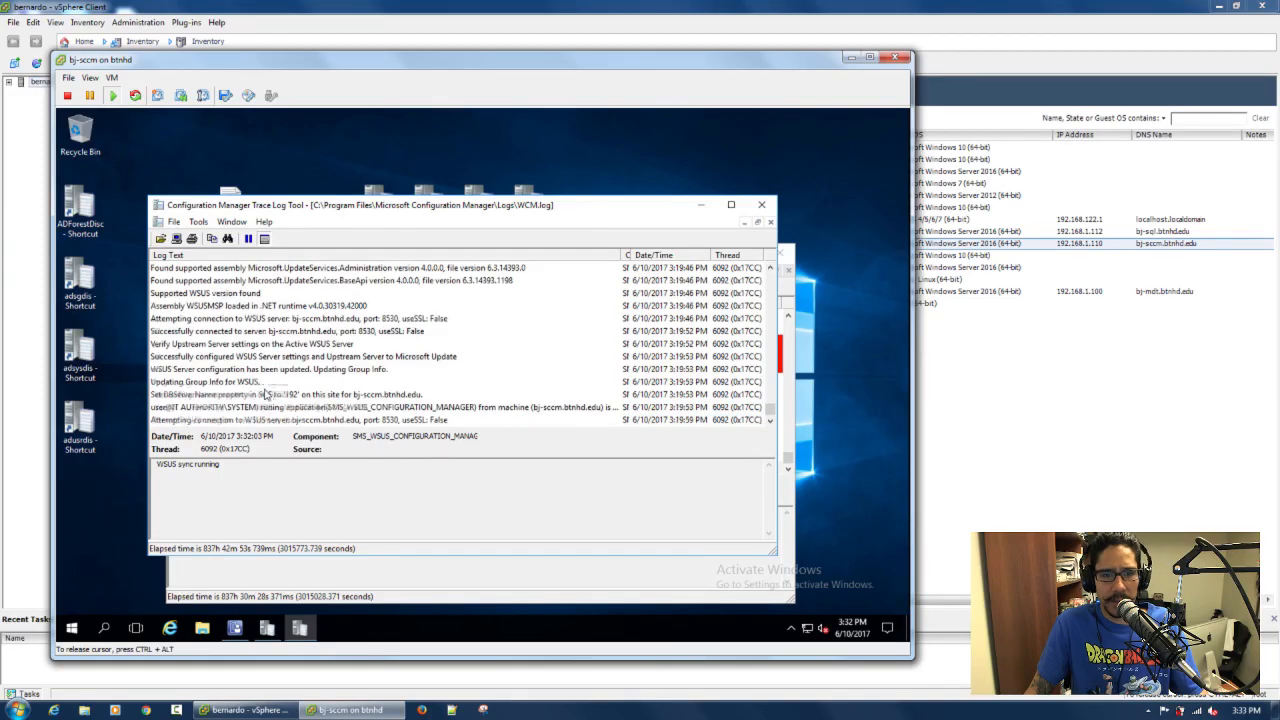
{"action": "scroll", "coordinate": [264, 394], "scroll_direction": "down", "scroll_amount": 2}
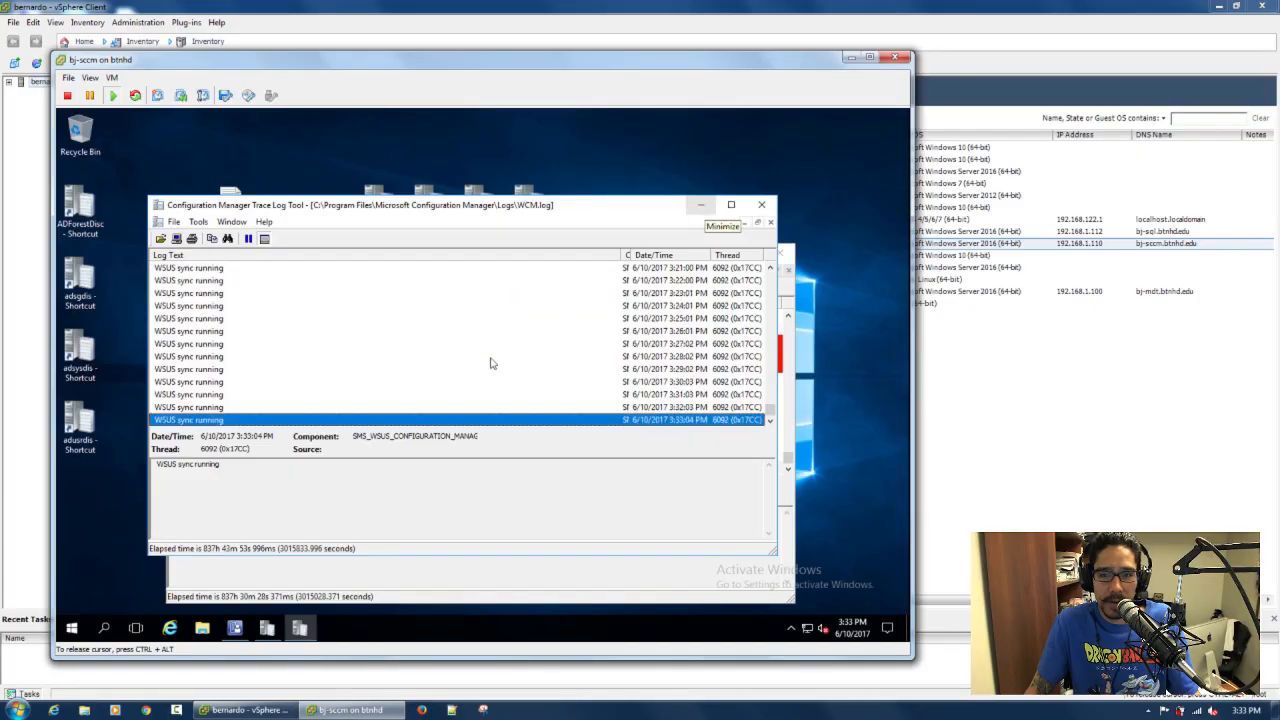
{"action": "left_click", "coordinate": [761, 204]}
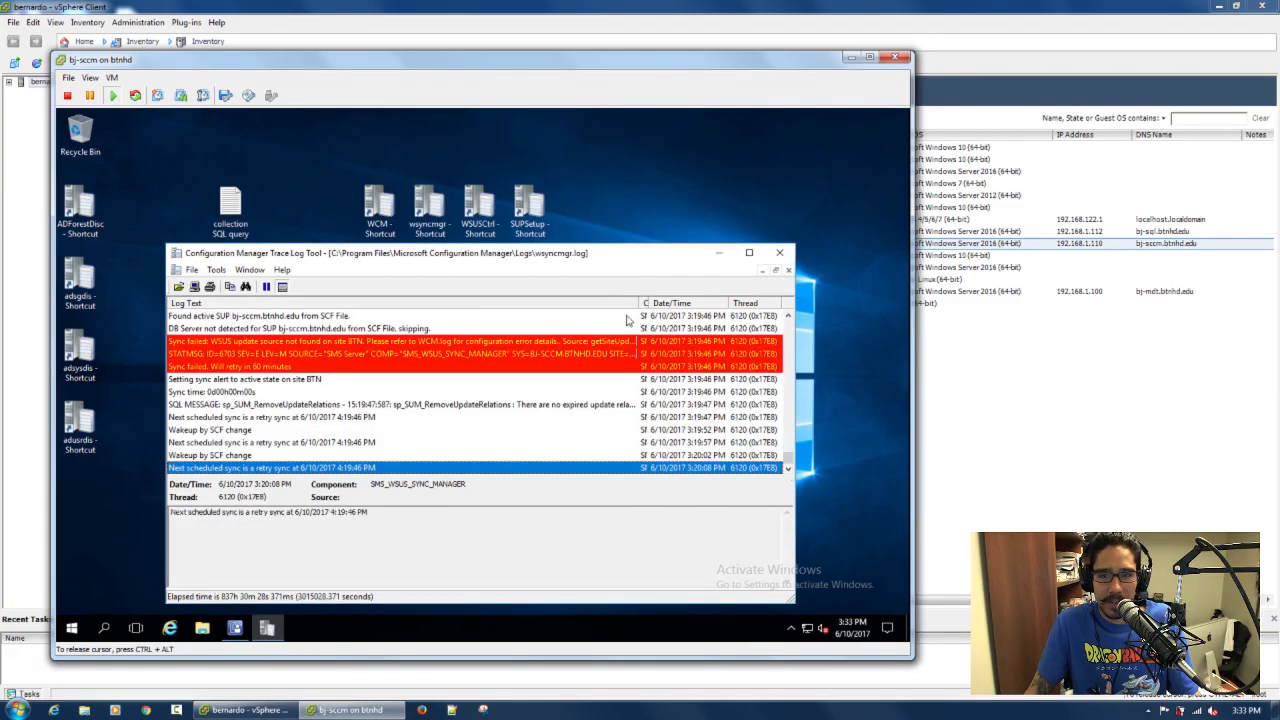
{"action": "left_click_drag", "start_coordinate": [638, 260], "coordinate": [638, 190]}
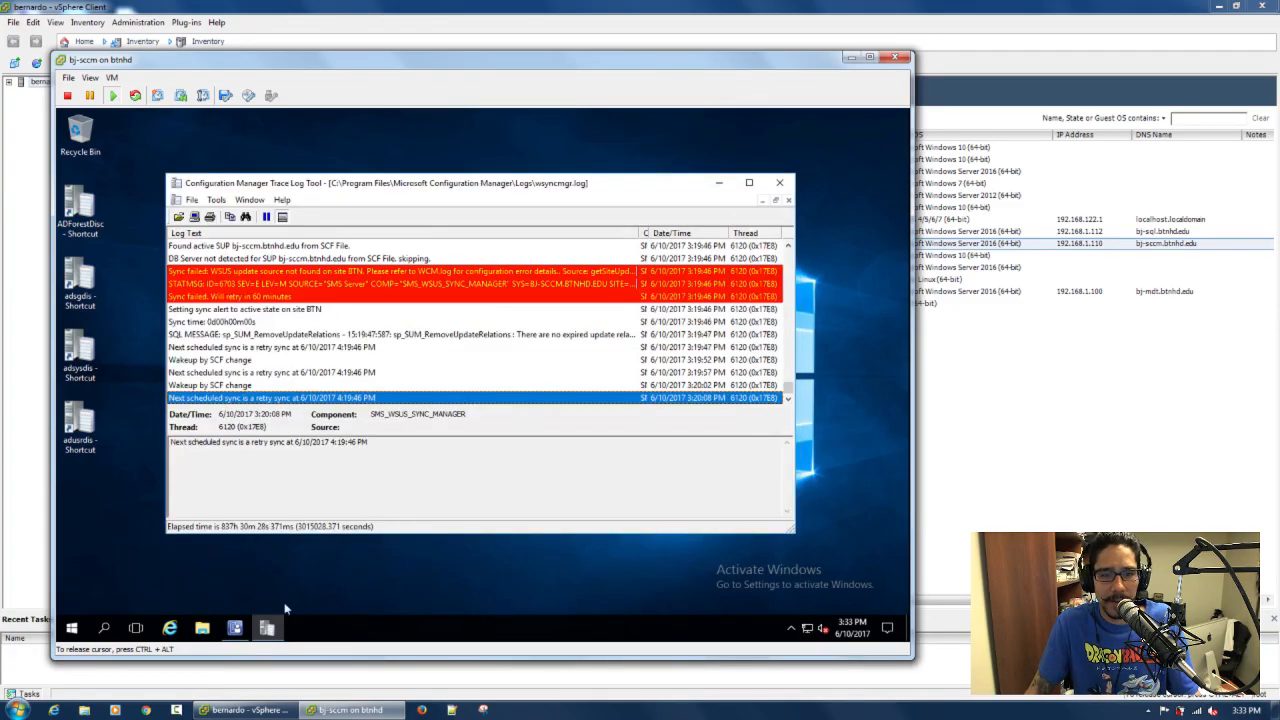
{"action": "left_click", "coordinate": [234, 627]}
Refresh Software Library's All Software Updates and confirm a new site-wide software update synchronization.
{"action": "left_click", "coordinate": [369, 388]}
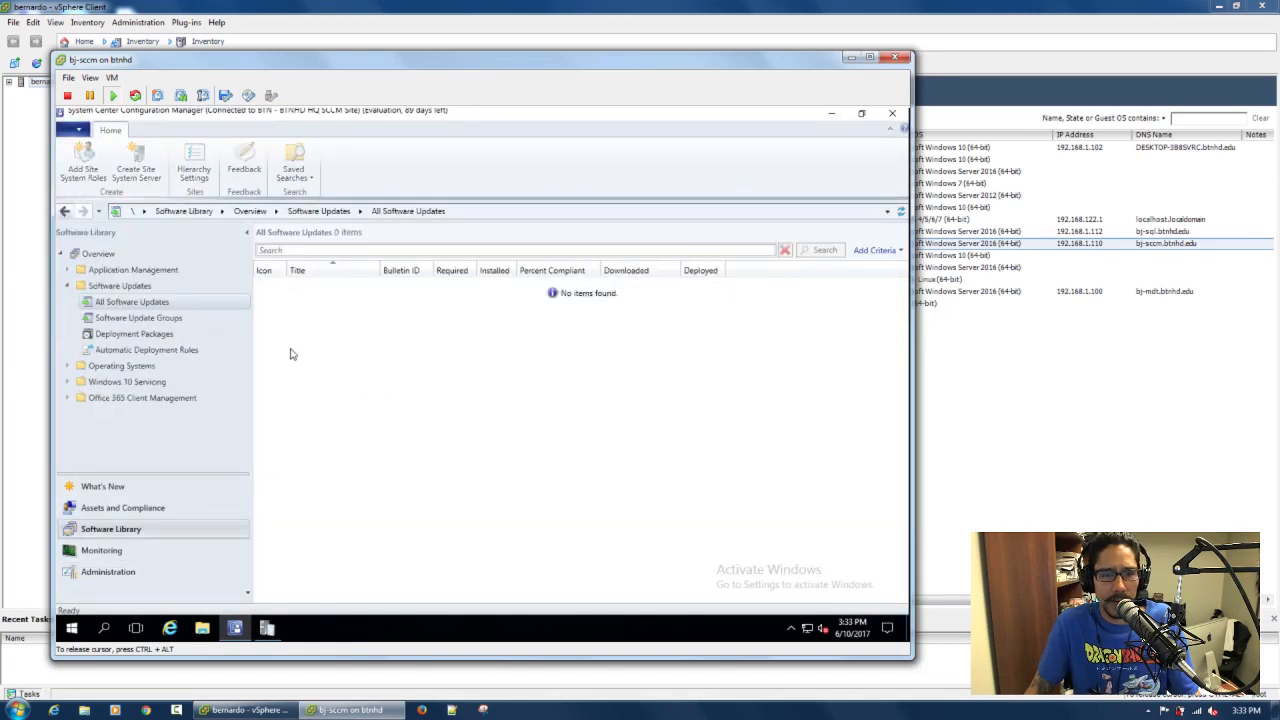
{"action": "left_click", "coordinate": [128, 303]}
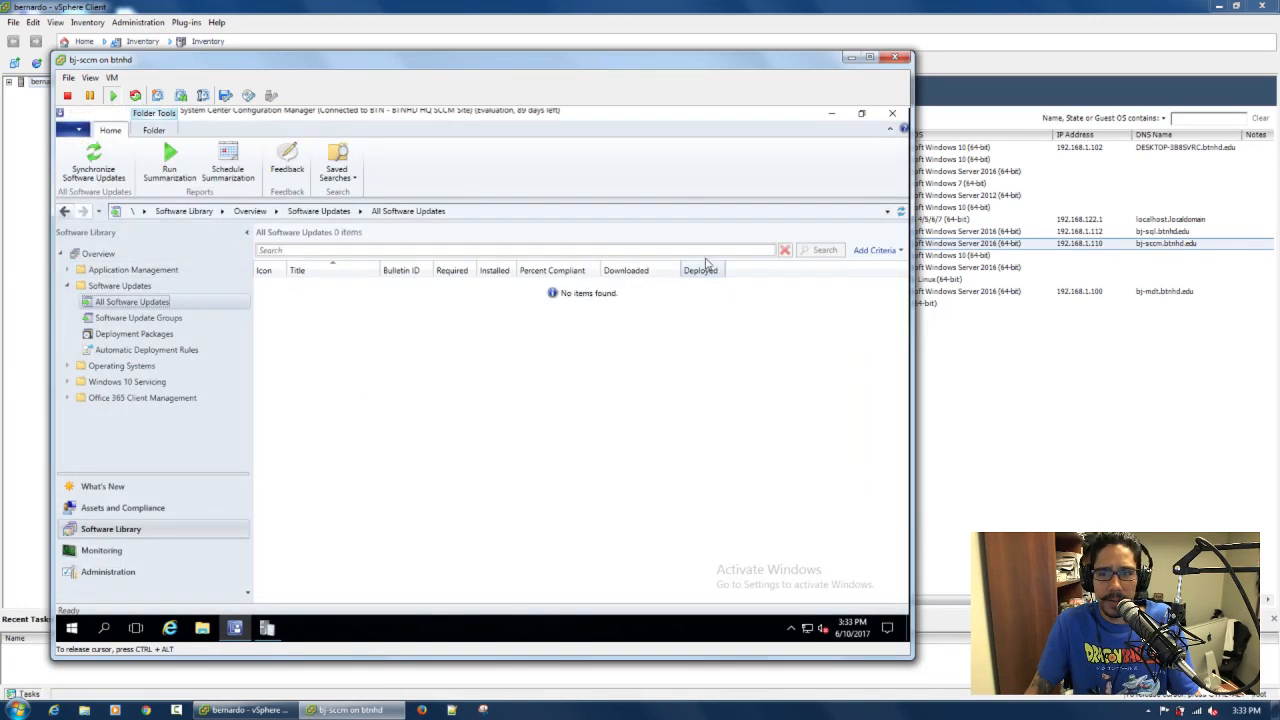
{"action": "left_click", "coordinate": [901, 213]}
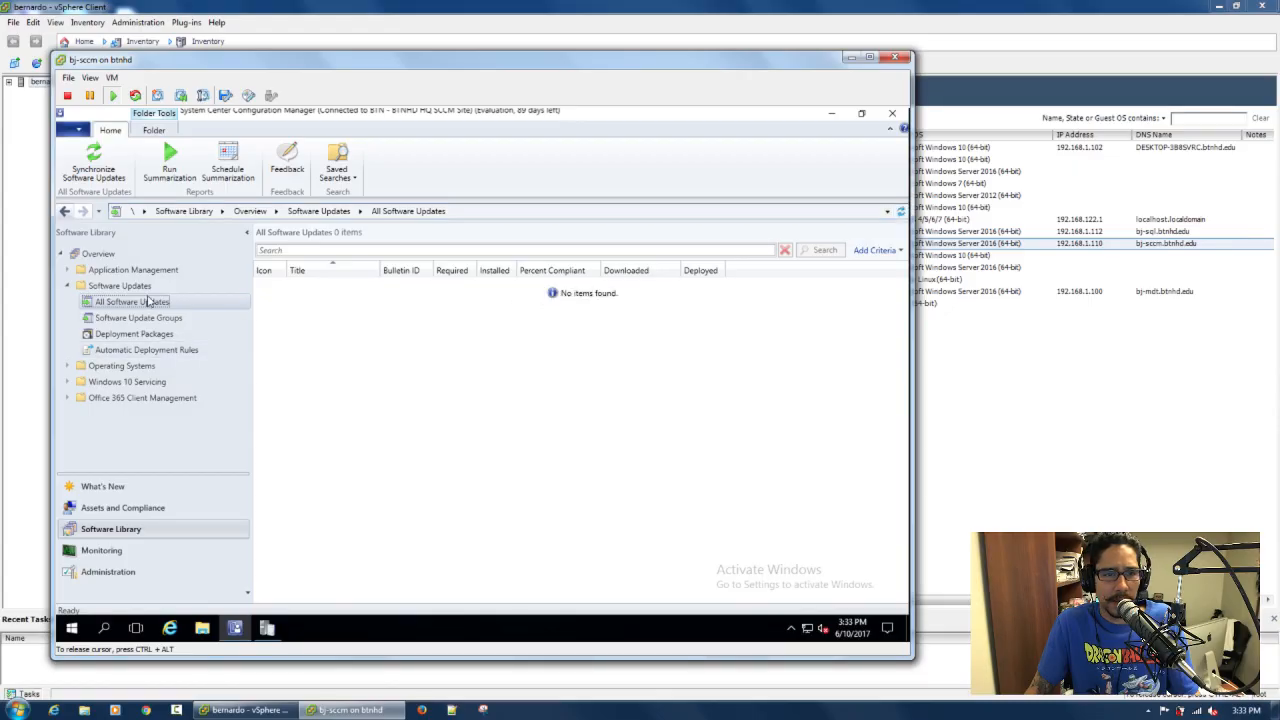
{"action": "left_click", "coordinate": [97, 170]}
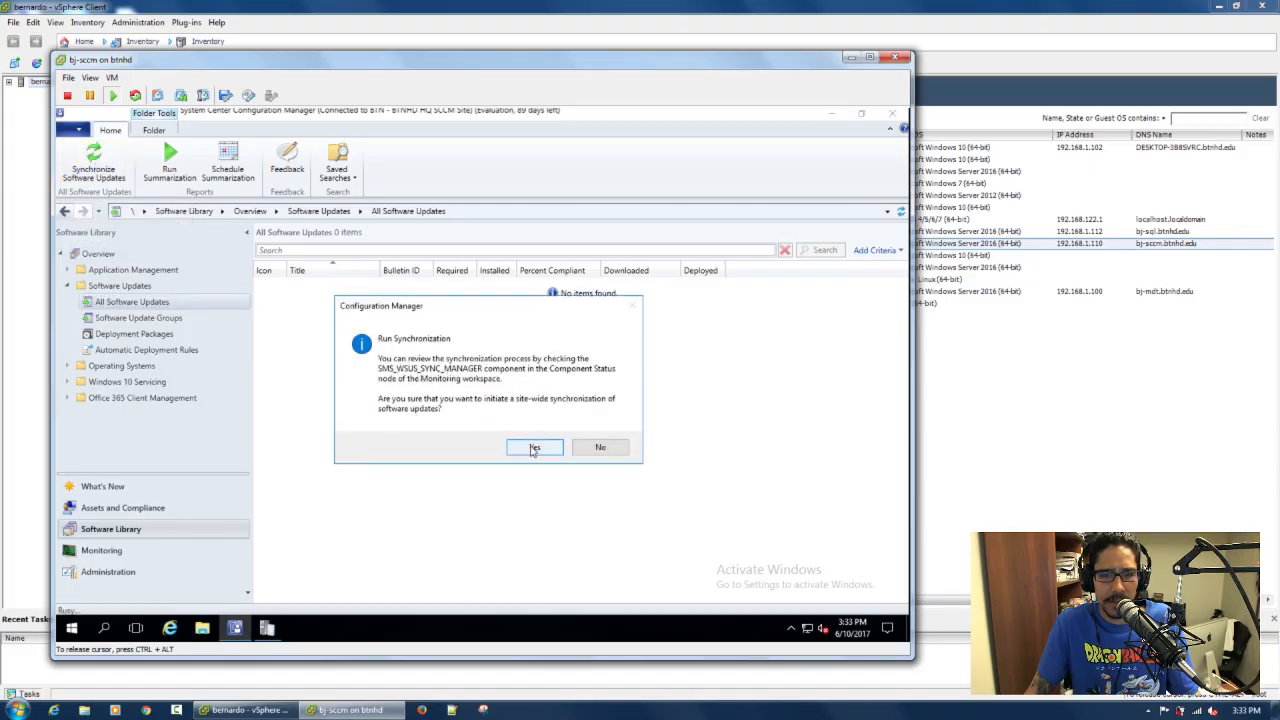
{"action": "left_click", "coordinate": [533, 447]}
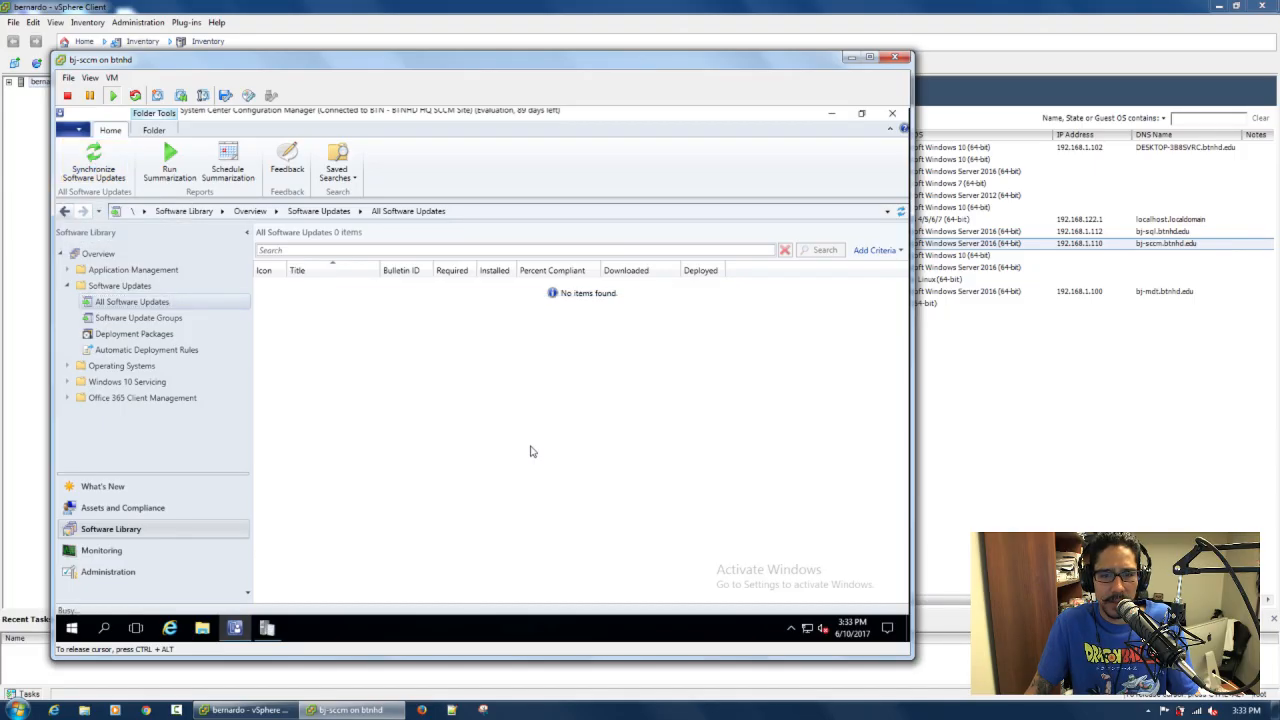
Sort Monitoring's Component Status by name and view the Warning-state SMS_WSUS_SYNC_MANAGER properties, then cancel.
{"action": "left_click", "coordinate": [120, 552]}
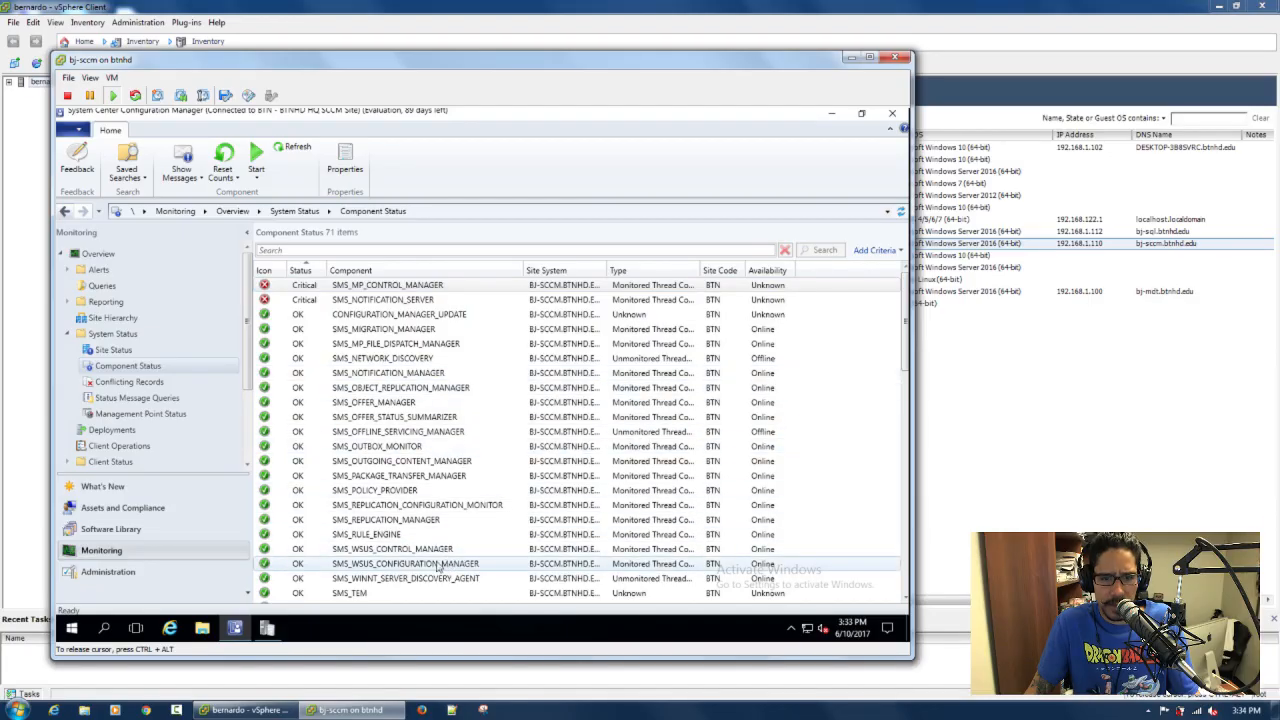
{"action": "scroll", "coordinate": [432, 566], "scroll_direction": "down", "scroll_amount": 2}
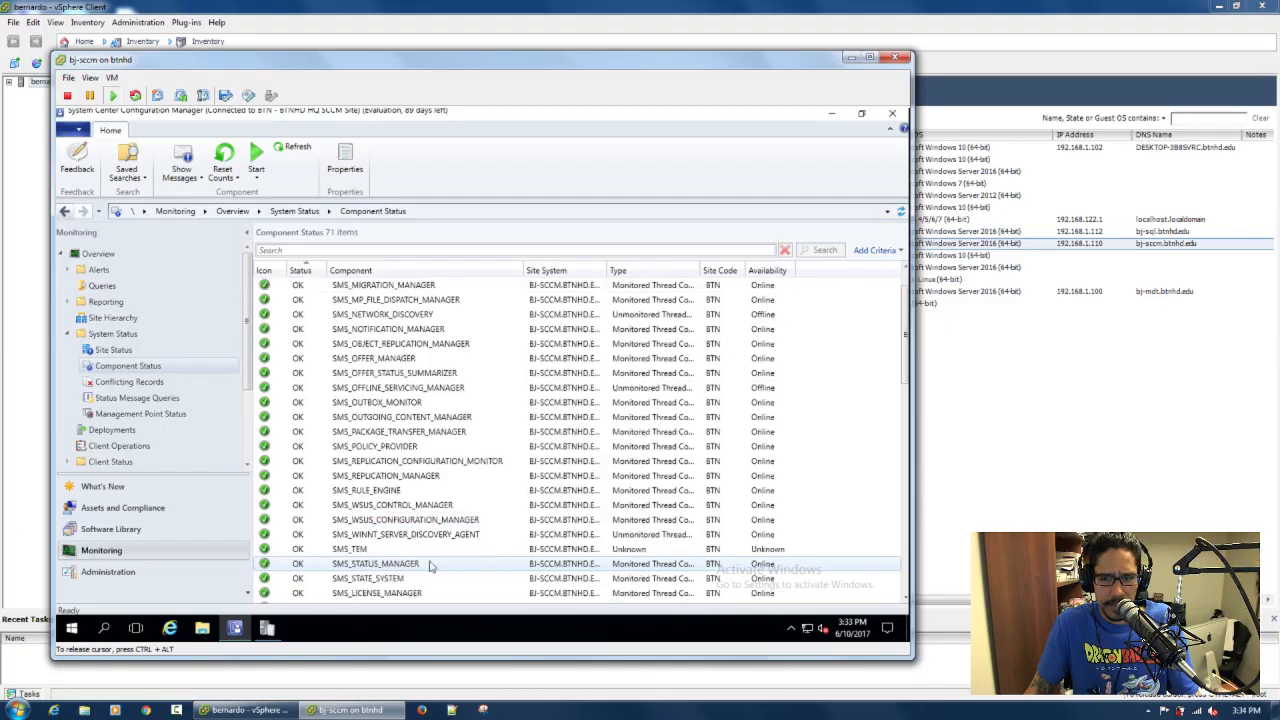
{"action": "scroll", "coordinate": [432, 566], "scroll_direction": "down", "scroll_amount": 1}
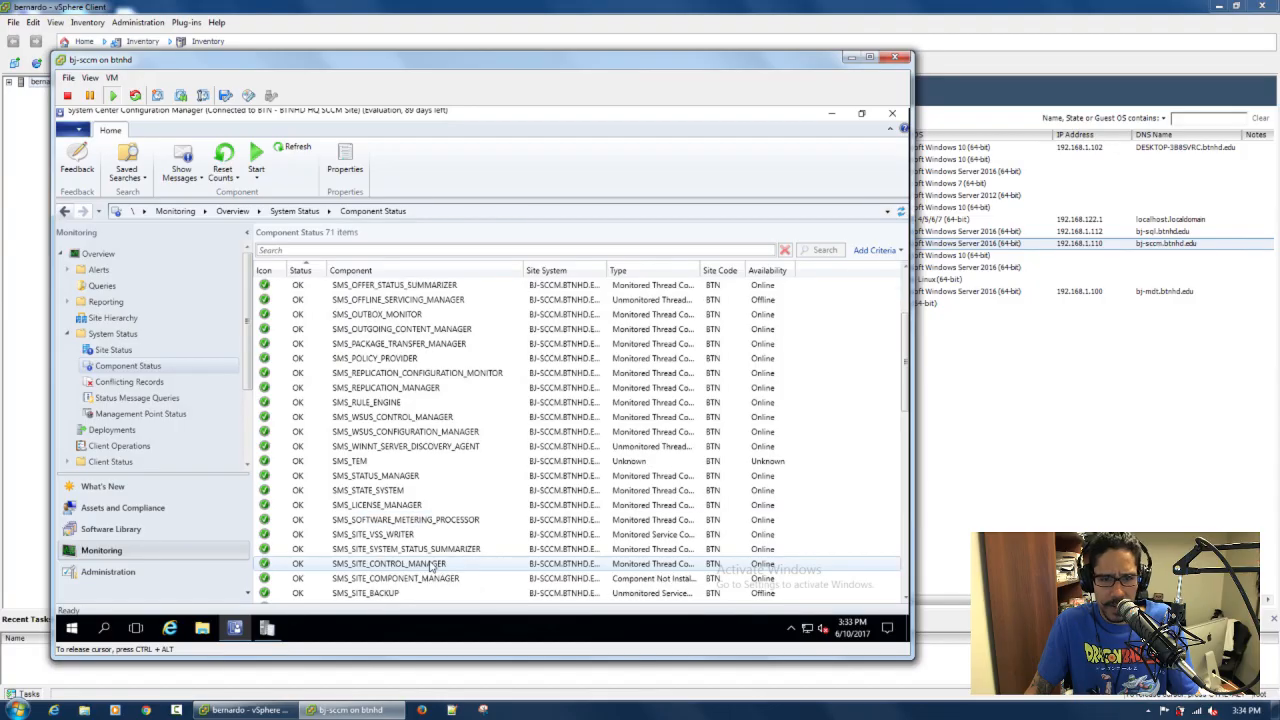
{"action": "scroll", "coordinate": [432, 566], "scroll_direction": "up", "scroll_amount": 3}
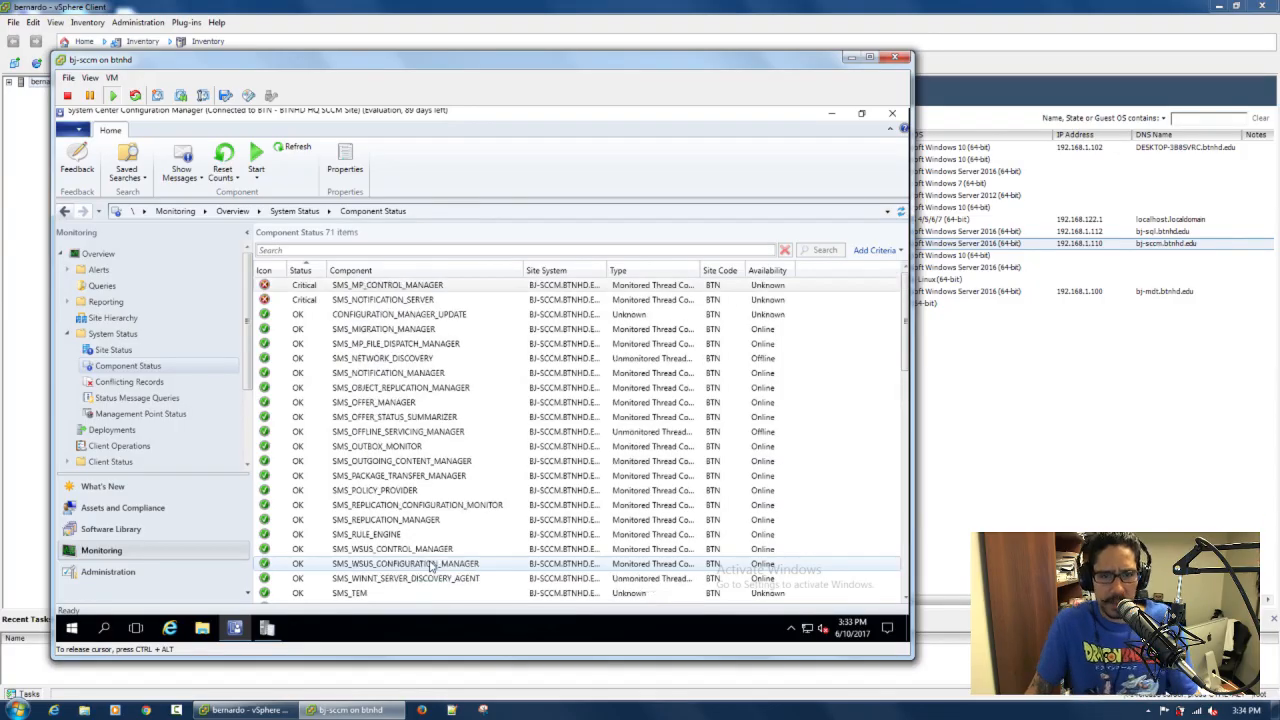
{"action": "left_click", "coordinate": [420, 272]}
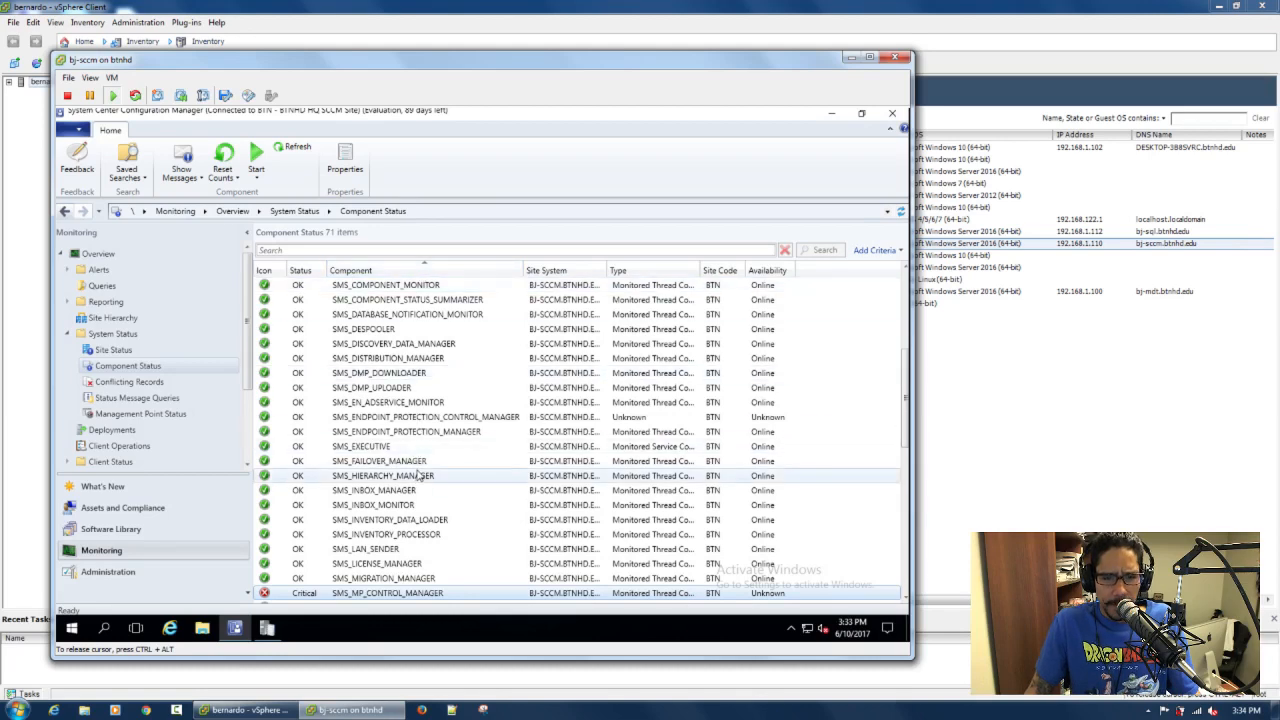
{"action": "scroll", "coordinate": [420, 477], "scroll_direction": "down", "scroll_amount": 7}
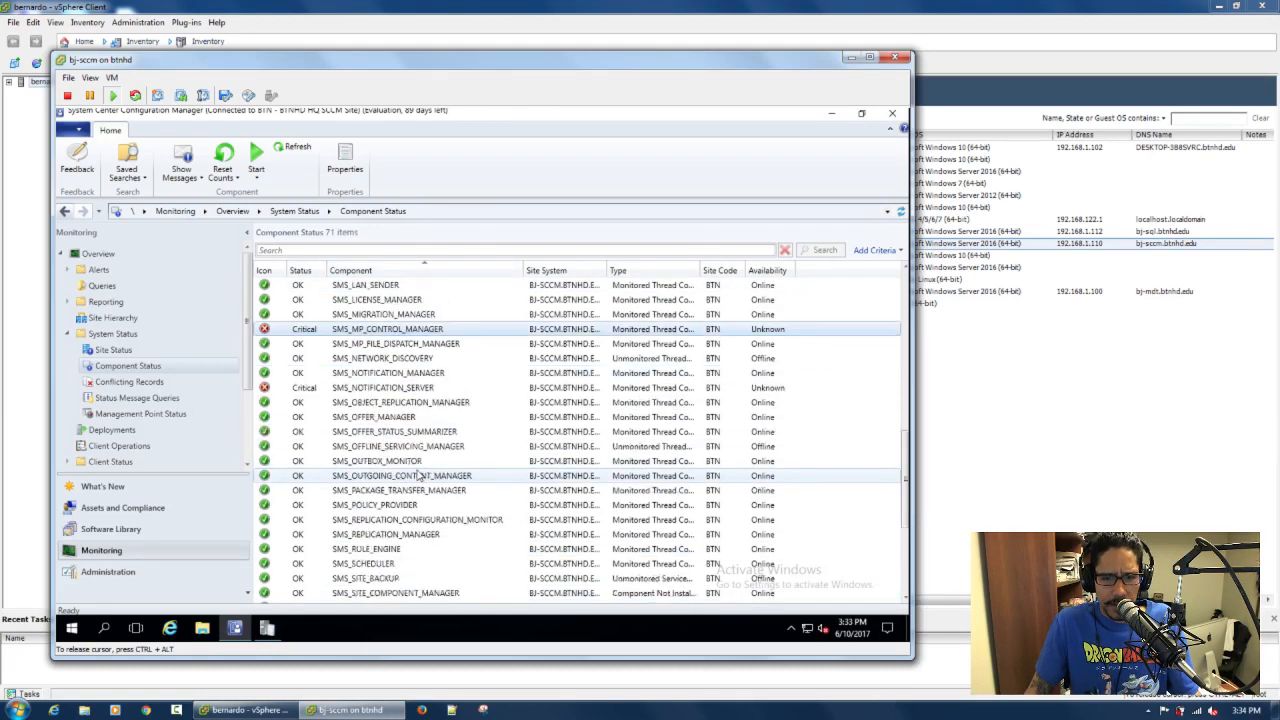
{"action": "scroll", "coordinate": [420, 477], "scroll_direction": "down", "scroll_amount": 4}
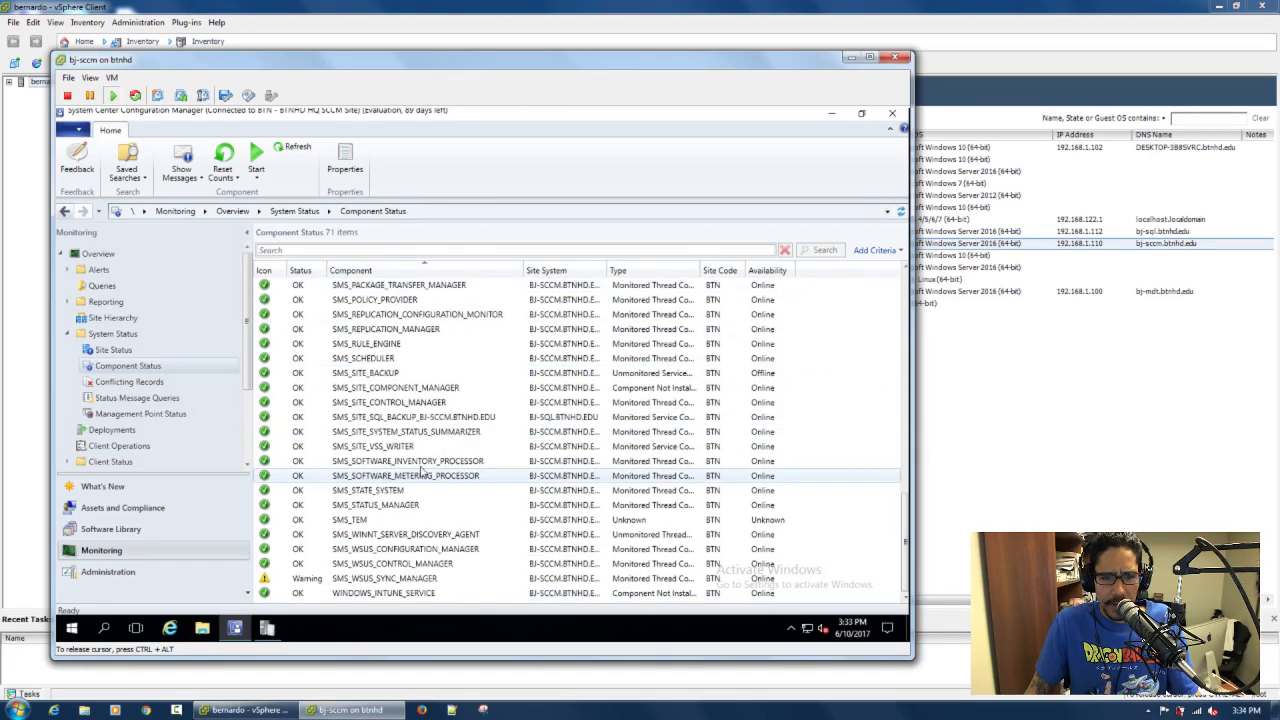
{"action": "left_click", "coordinate": [358, 580]}
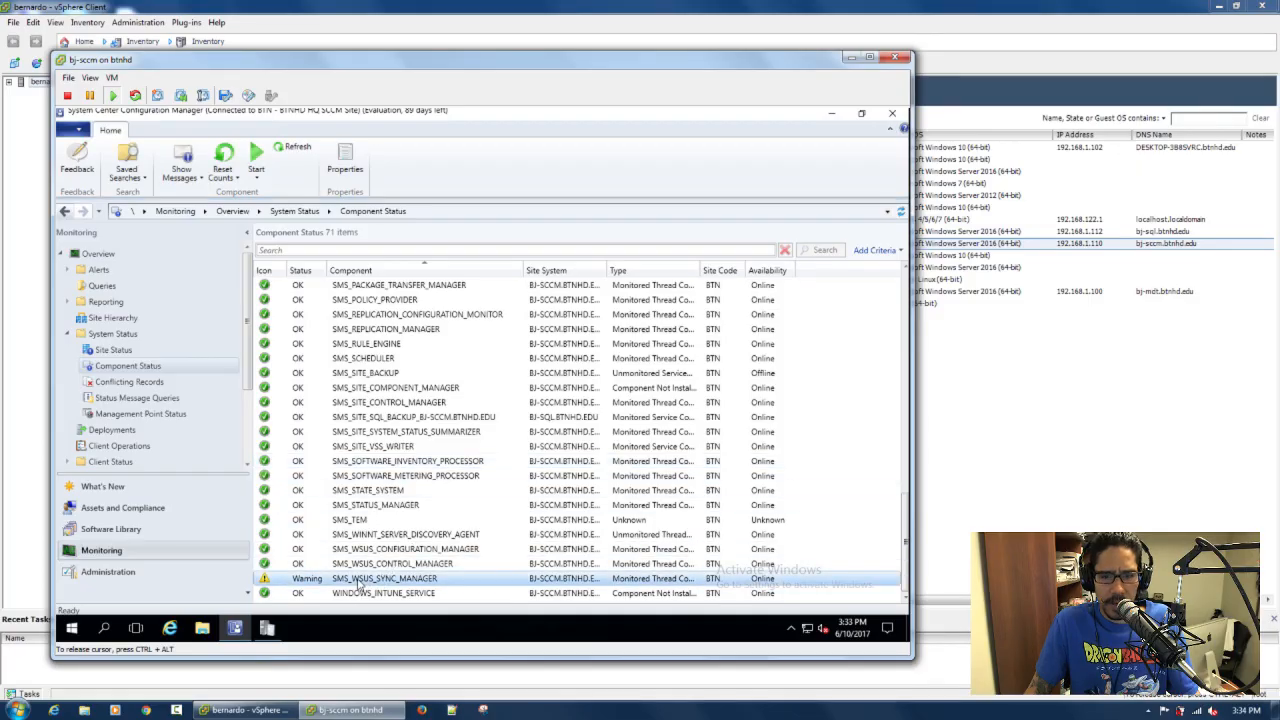
{"action": "double_click", "coordinate": [357, 583]}
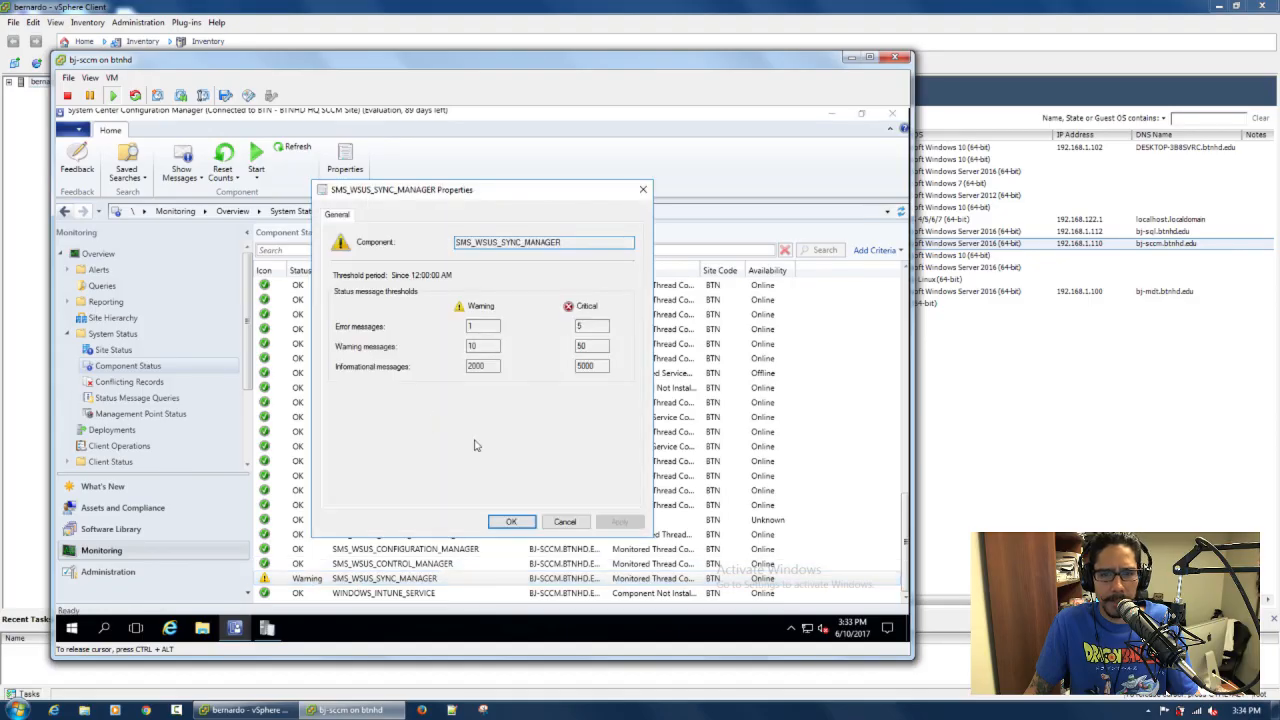
{"action": "left_click", "coordinate": [563, 523]}
Show SMS_WSUS_SYNC_MANAGER's warning messages for the last day, then close the empty viewer.
{"action": "right_click", "coordinate": [363, 584]}
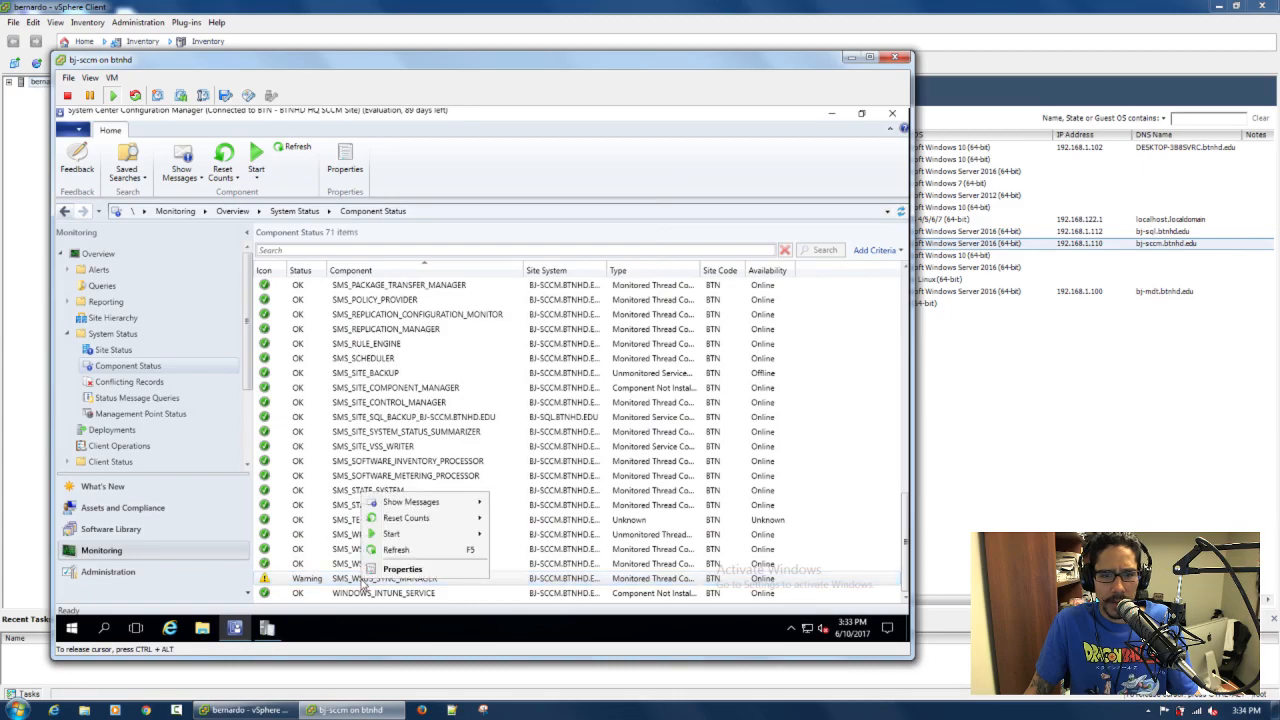
{"action": "mouse_move", "coordinate": [426, 518]}
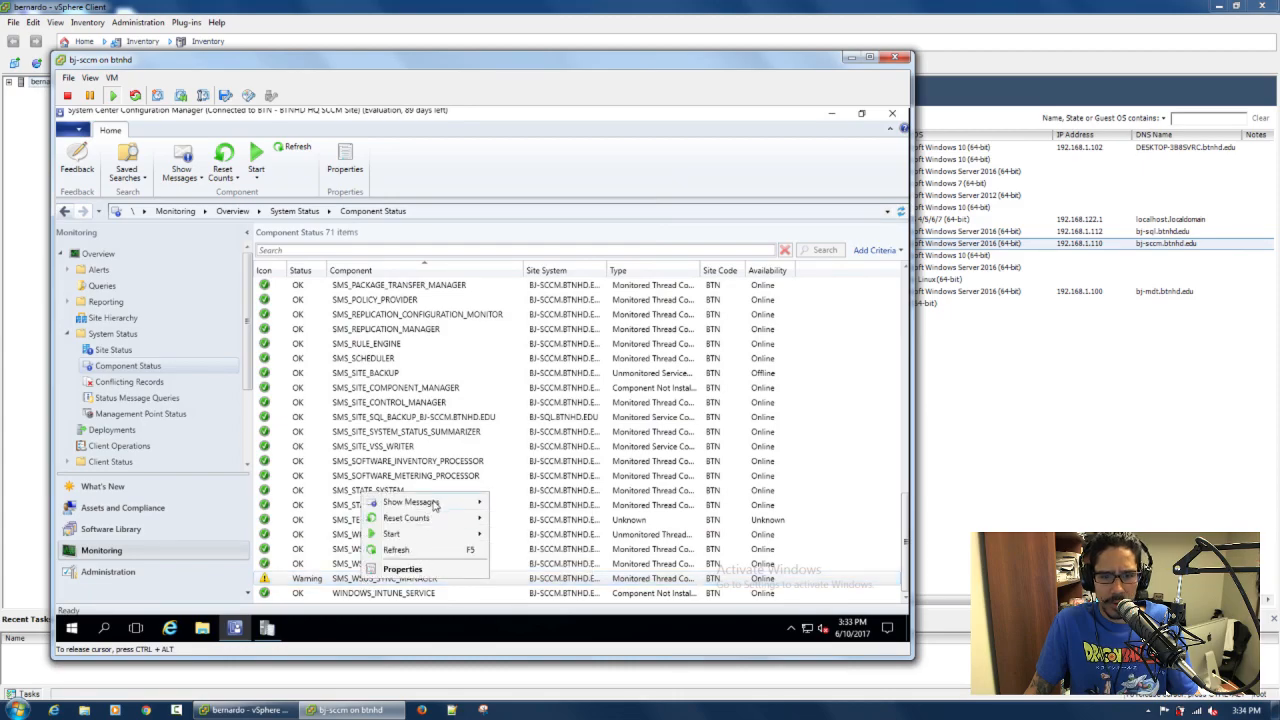
{"action": "left_click", "coordinate": [512, 540]}
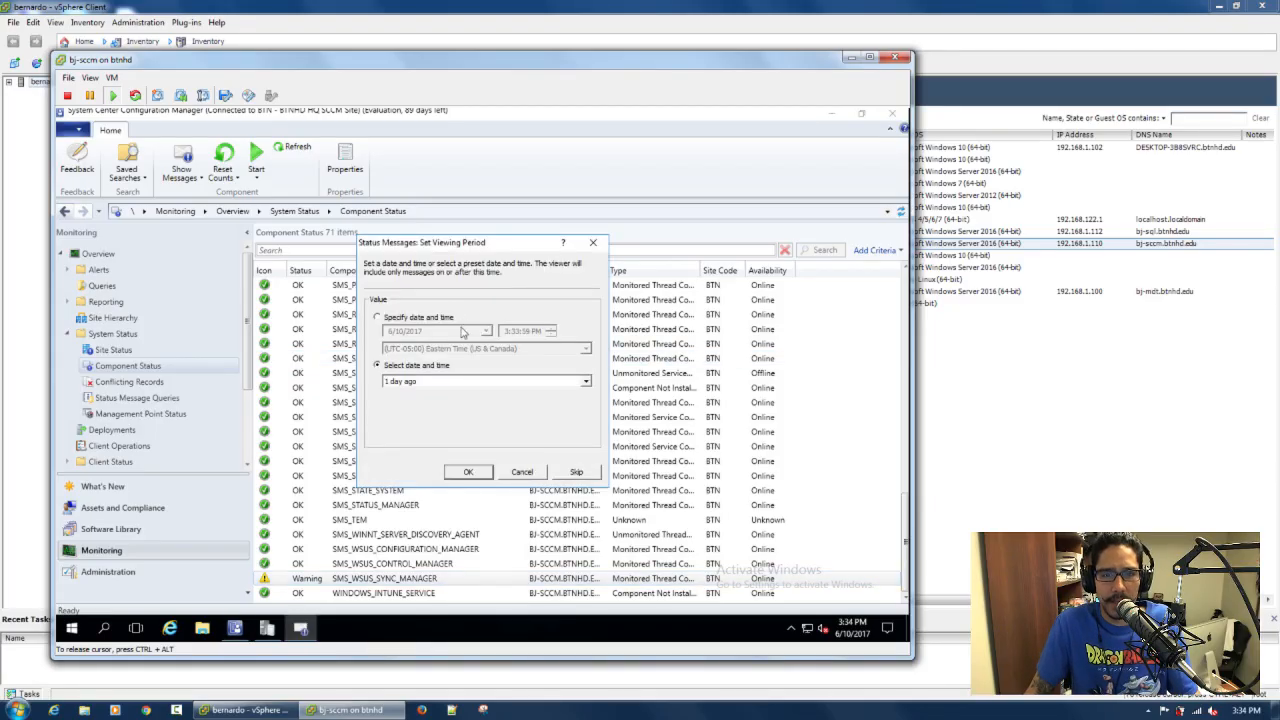
{"action": "left_click", "coordinate": [468, 473]}
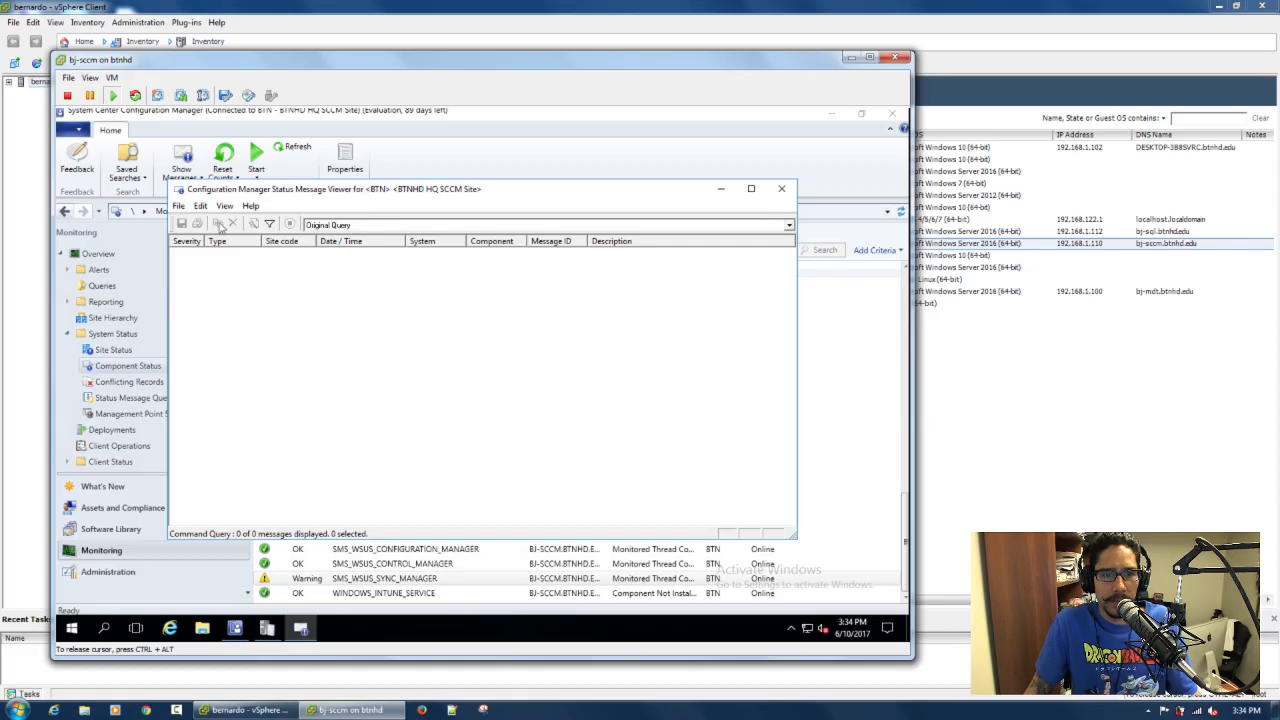
{"action": "left_click", "coordinate": [781, 188]}
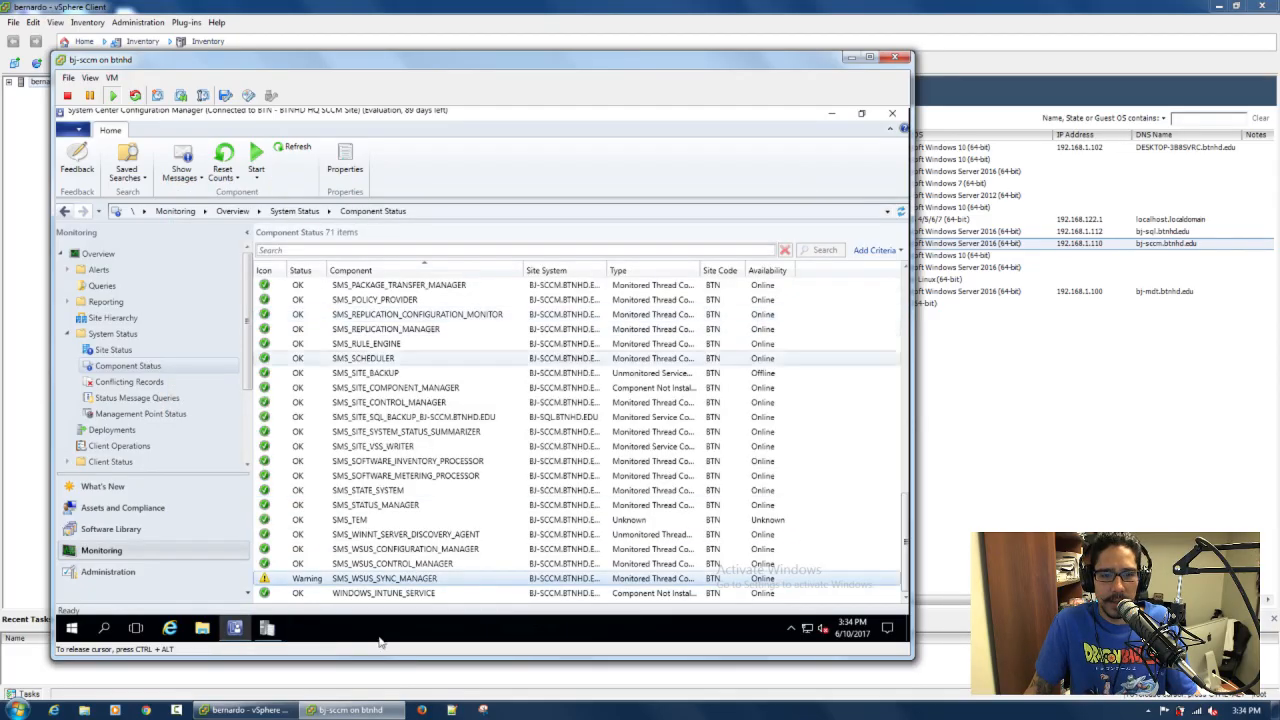
Show all SMS_WSUS_SYNC_MANAGER messages over a longer period and open the 6703 synchronization failure.
{"action": "right_click", "coordinate": [322, 577]}
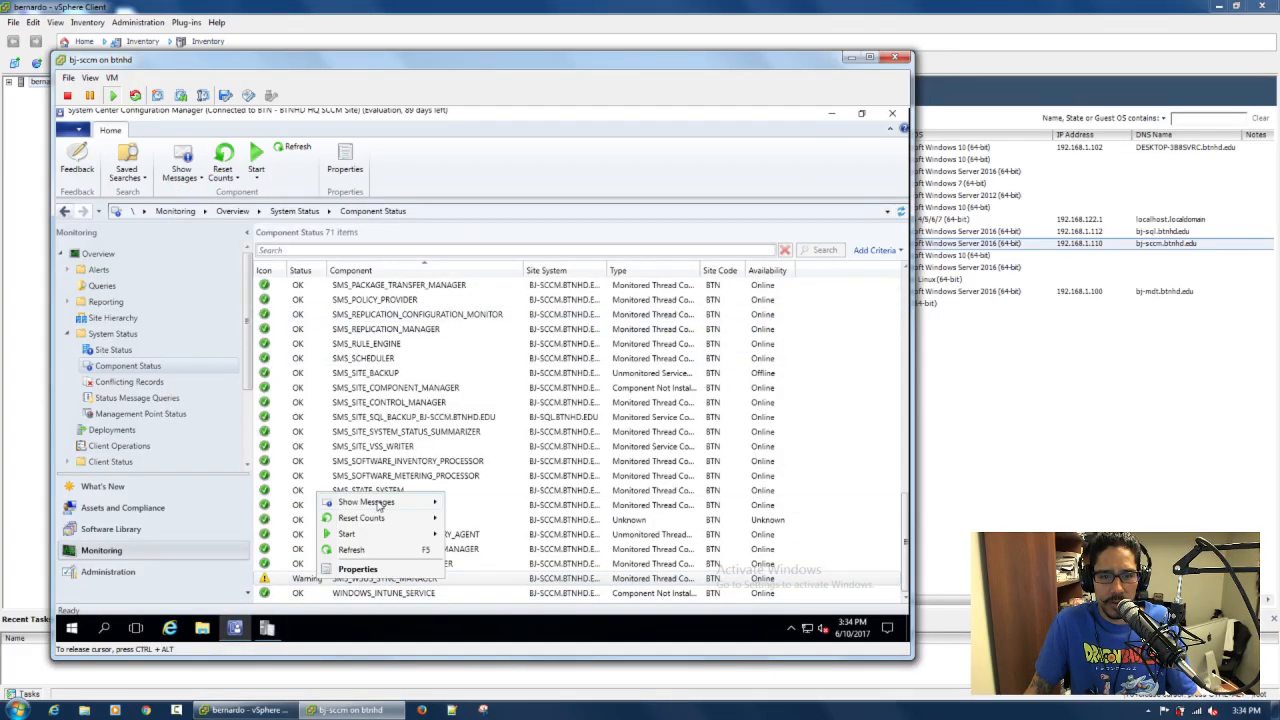
{"action": "mouse_move", "coordinate": [378, 504]}
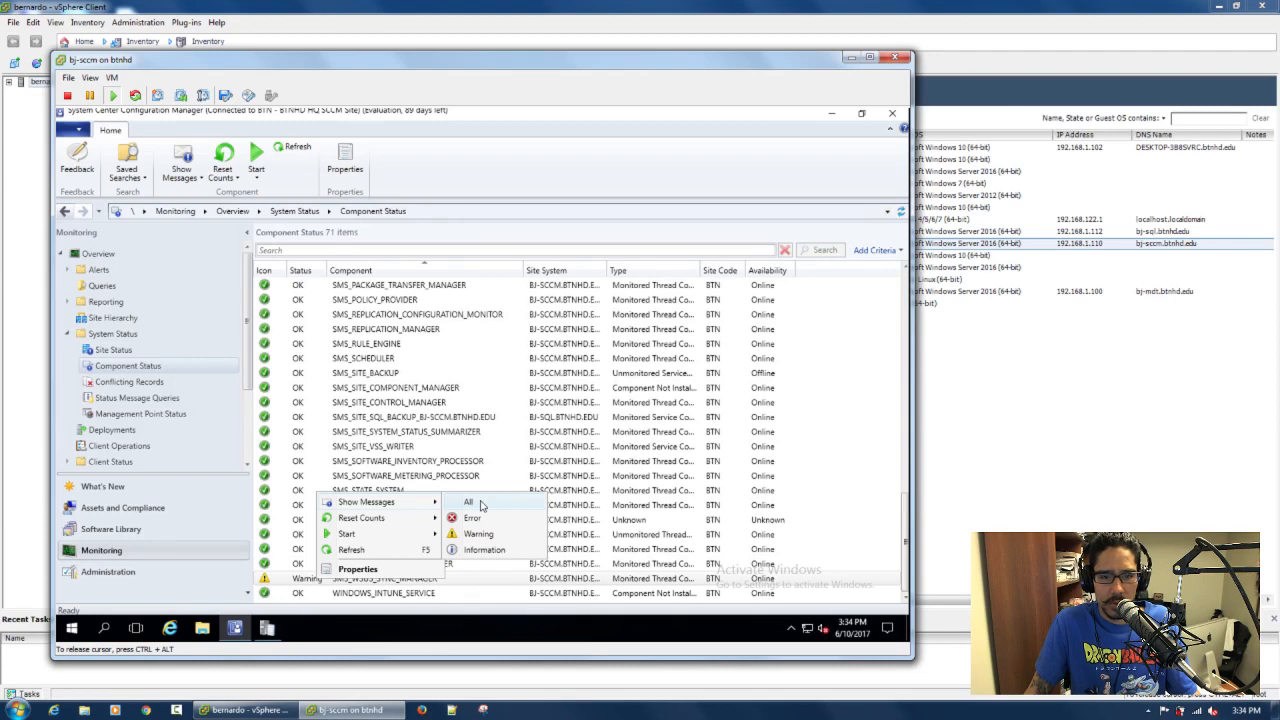
{"action": "left_click", "coordinate": [480, 505]}
{"action": "left_click", "coordinate": [585, 385]}
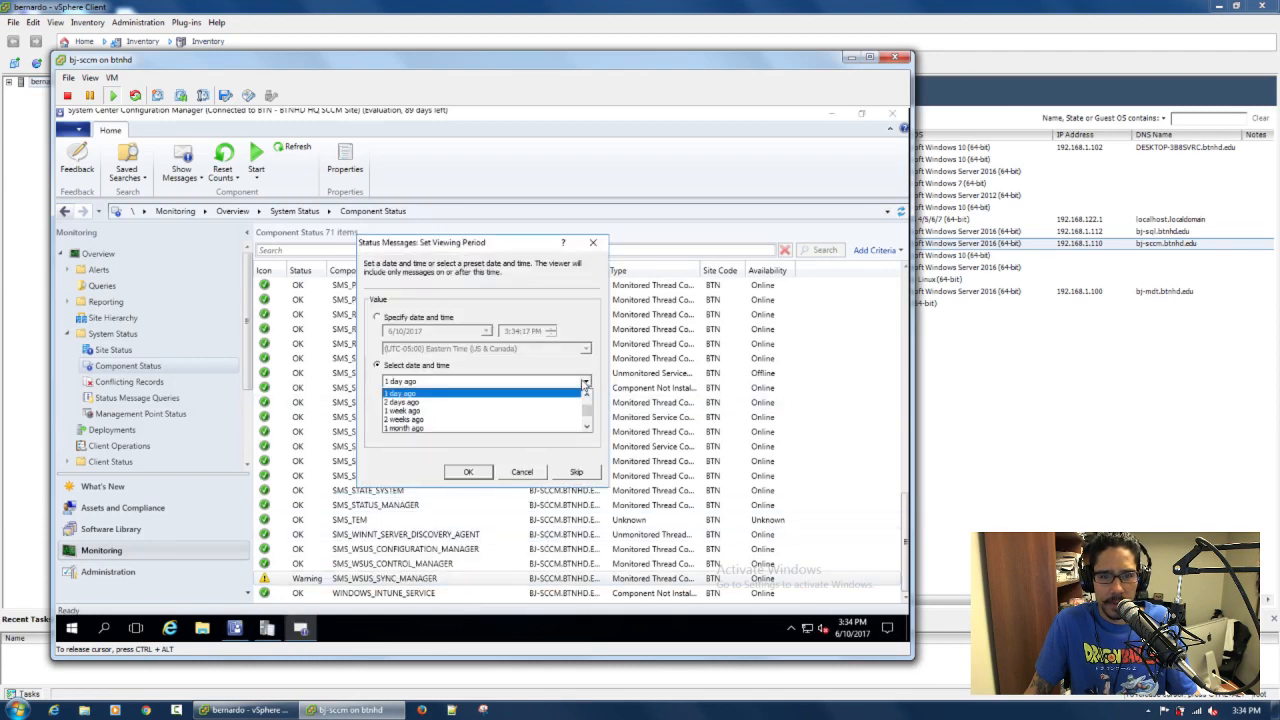
{"action": "left_click", "coordinate": [500, 392]}
{"action": "left_click", "coordinate": [517, 384]}
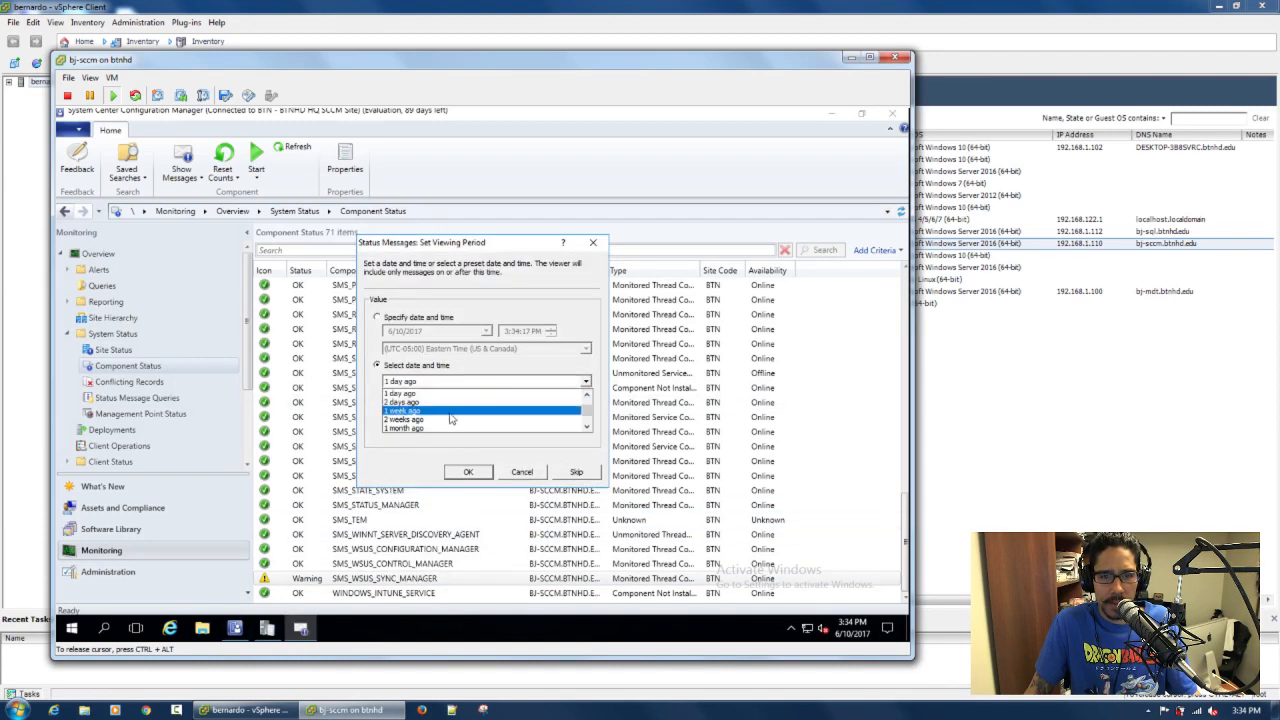
{"action": "left_click", "coordinate": [450, 425]}
{"action": "left_click", "coordinate": [468, 471]}
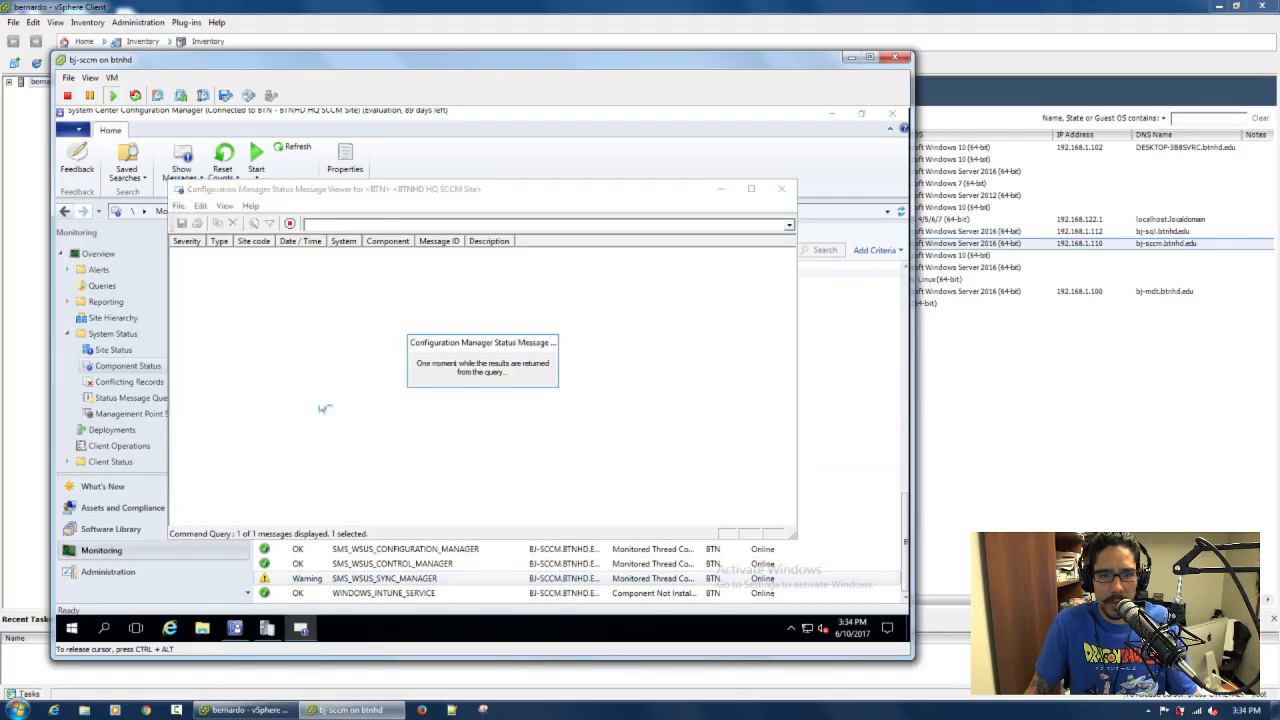
{"action": "left_click", "coordinate": [751, 188]}
{"action": "left_click", "coordinate": [115, 199]}
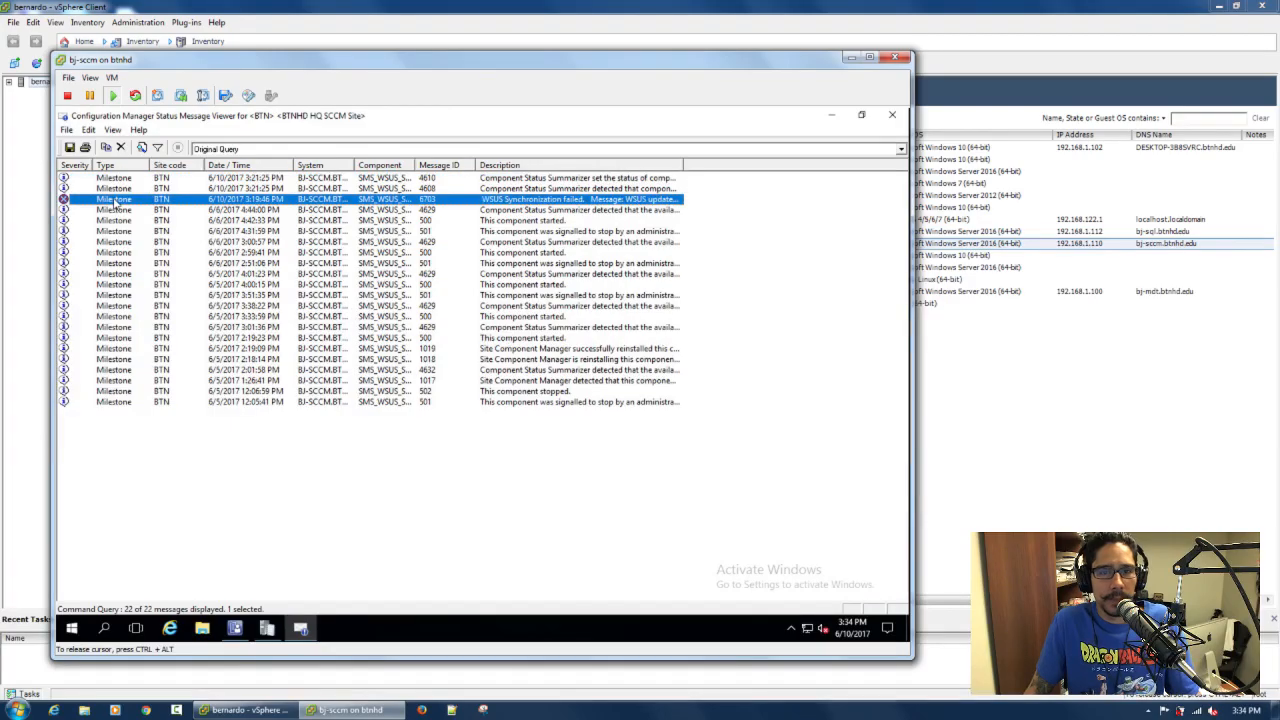
{"action": "double_click", "coordinate": [115, 200]}
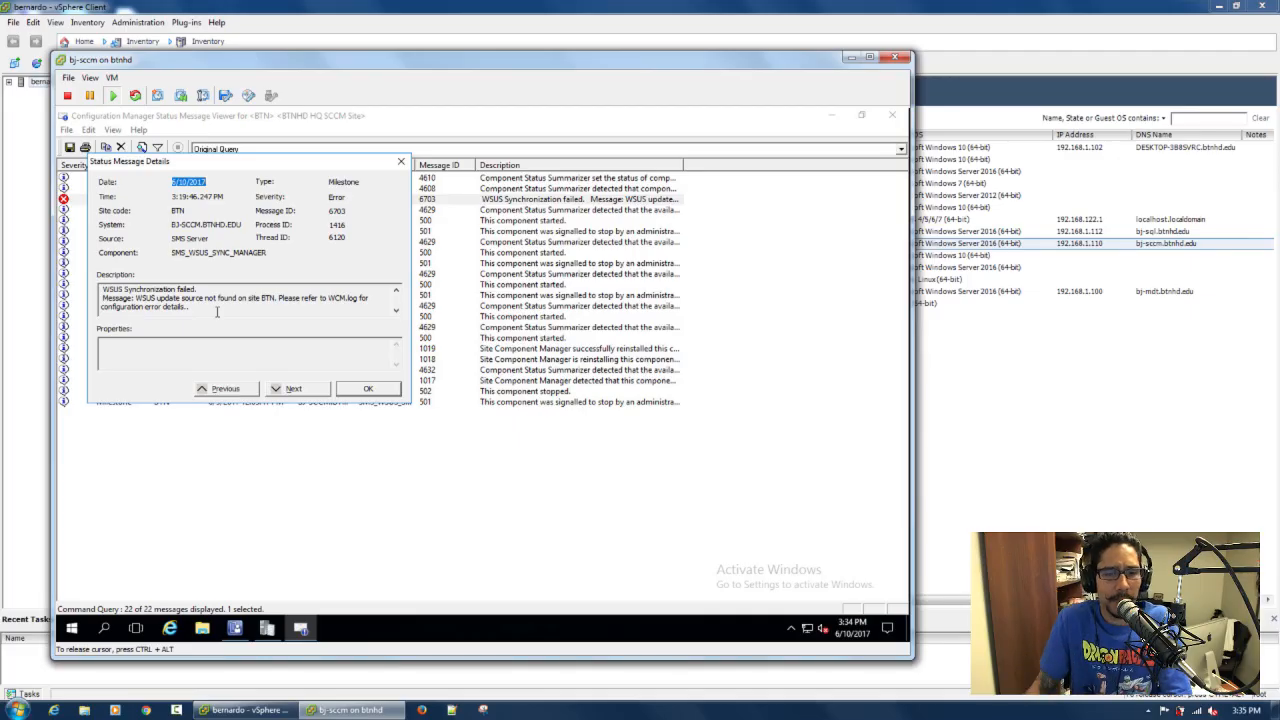
Close the message details, status viewer and wsyncmgr.log, and minimize the console to the desktop.
{"action": "left_click", "coordinate": [266, 628]}
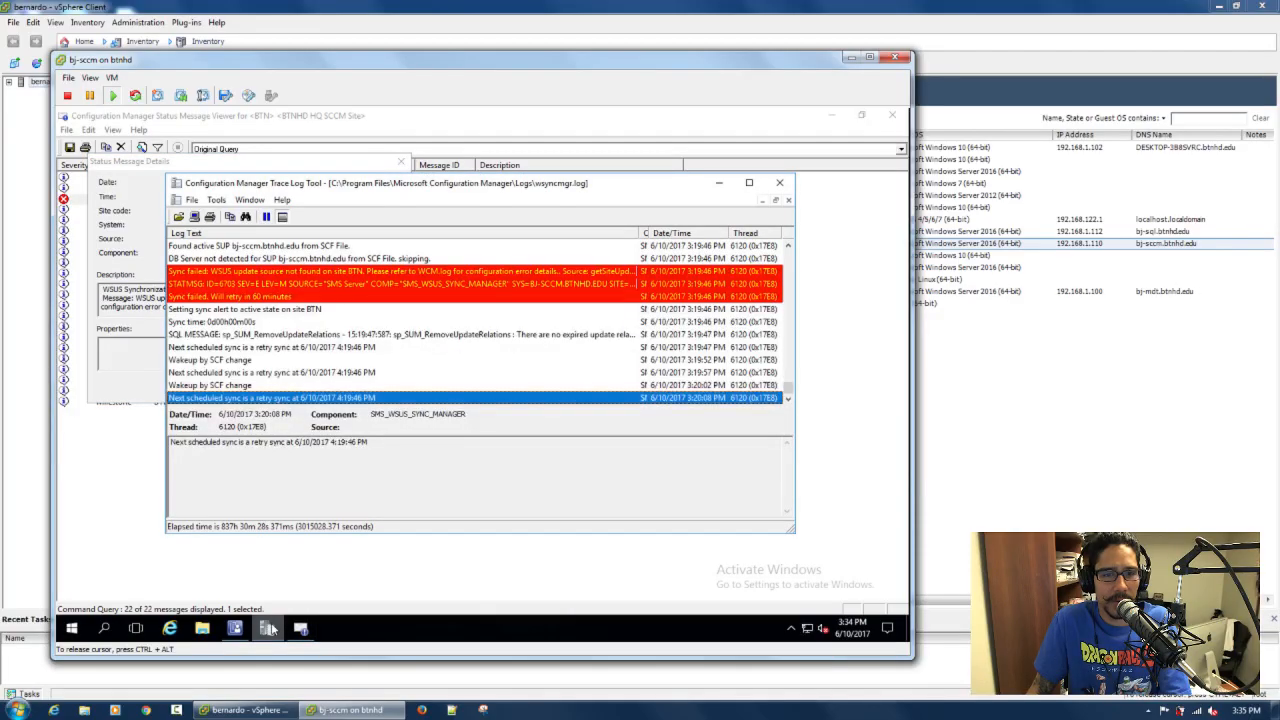
{"action": "left_click", "coordinate": [841, 120]}
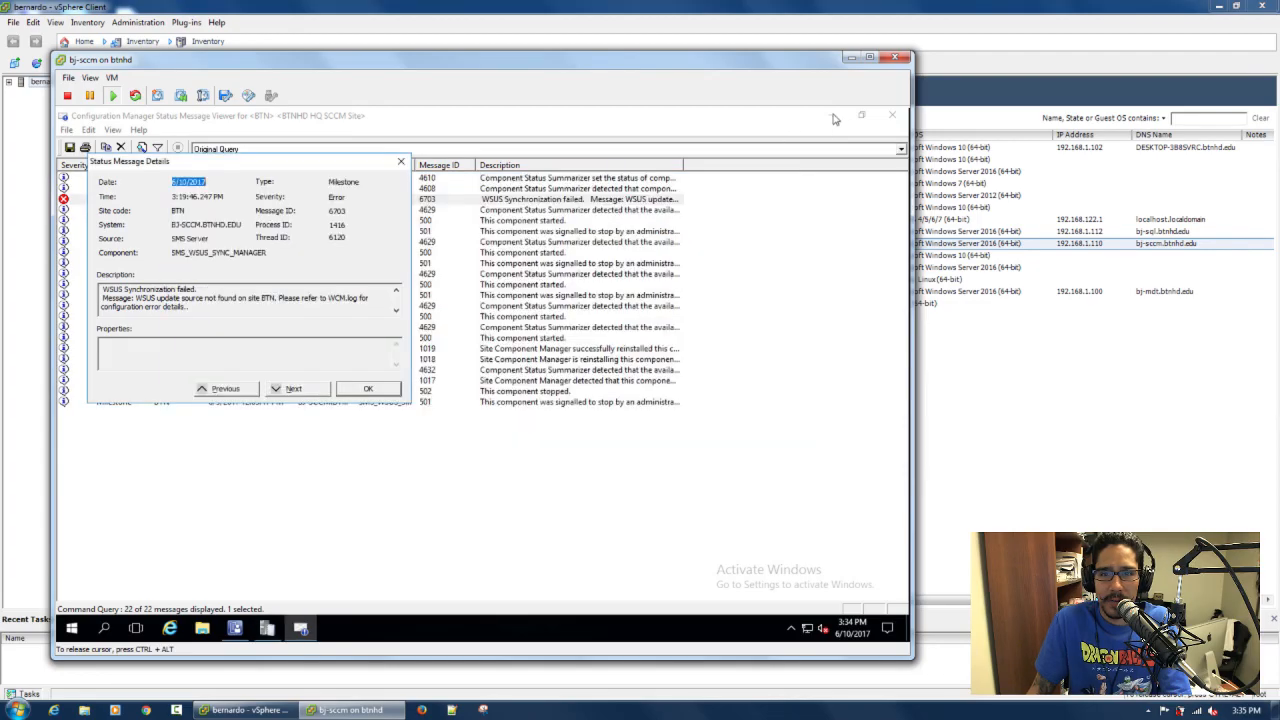
{"action": "left_click", "coordinate": [350, 390]}
{"action": "left_click", "coordinate": [829, 116]}
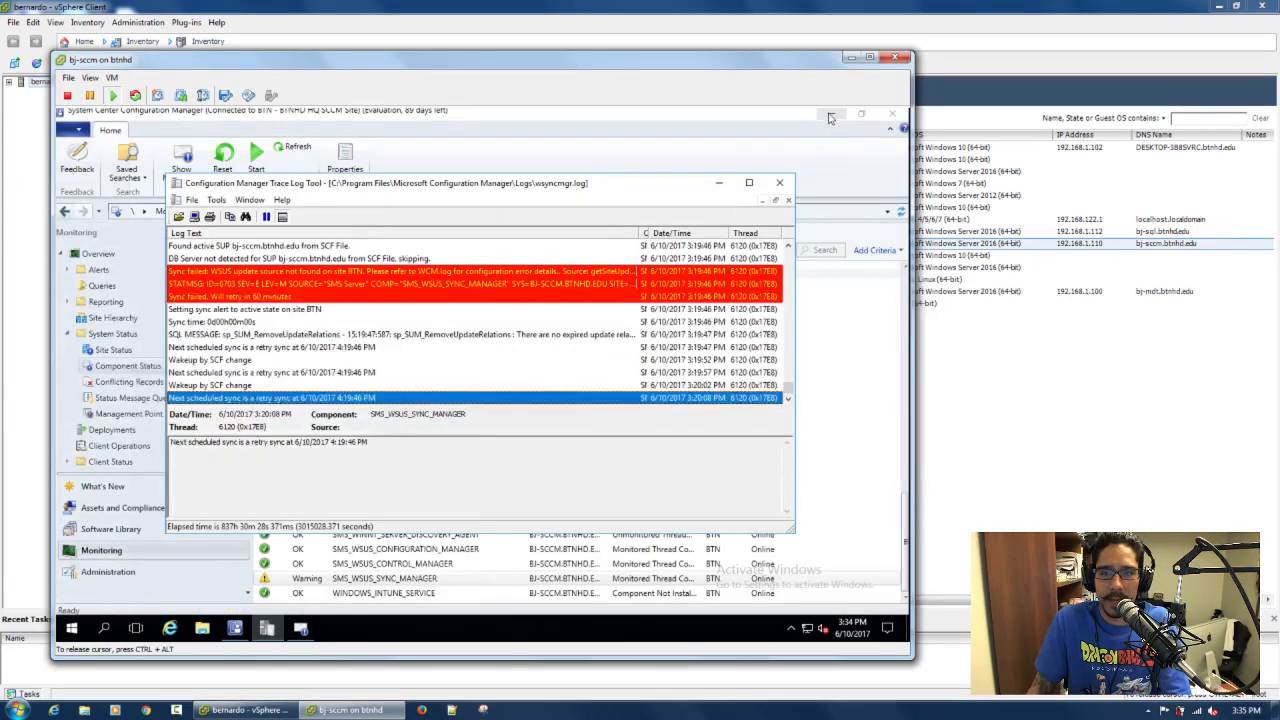
{"action": "left_click", "coordinate": [779, 182]}
{"action": "left_click", "coordinate": [830, 114]}
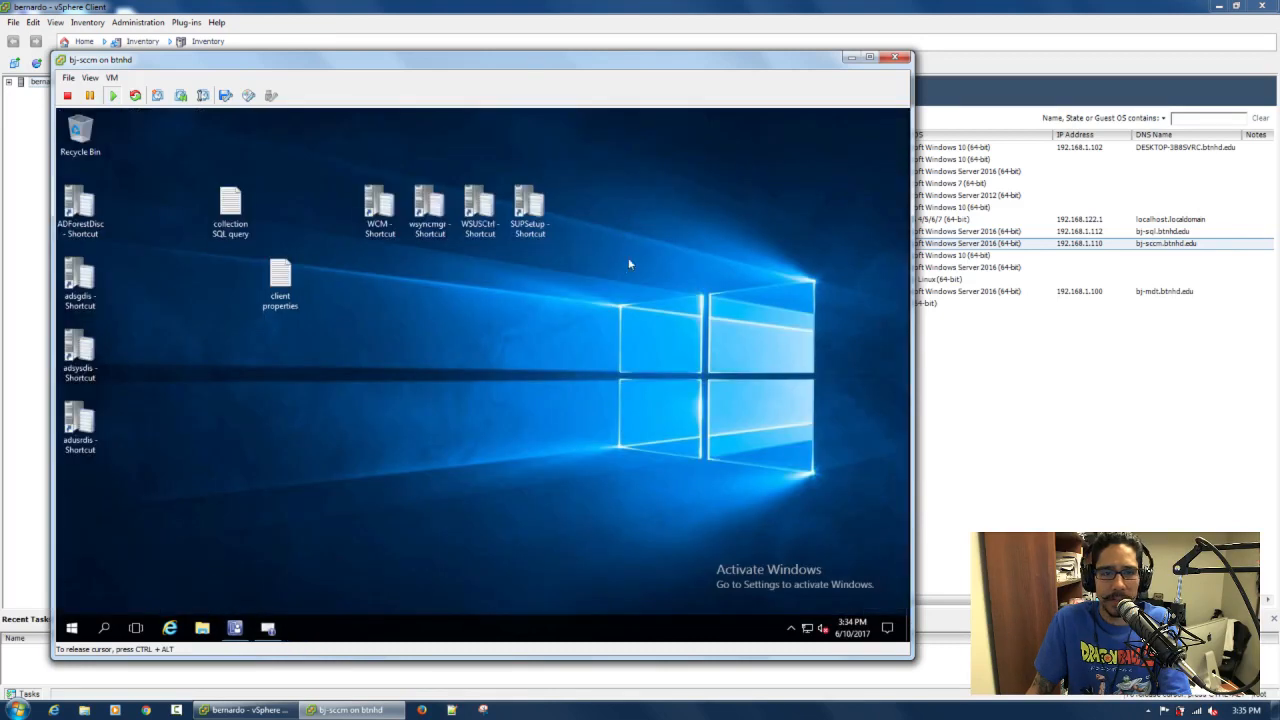
{"action": "double_click", "coordinate": [400, 220]}
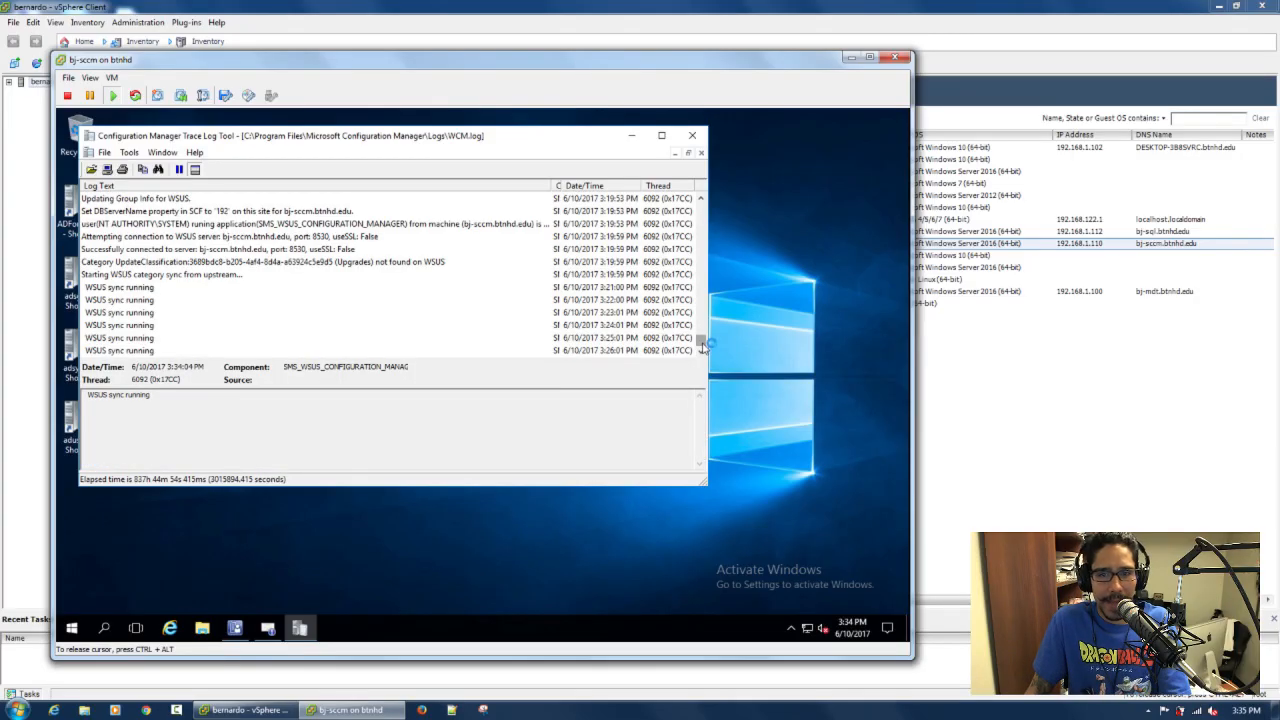
{"action": "left_click_drag", "start_coordinate": [702, 345], "coordinate": [704, 203]}
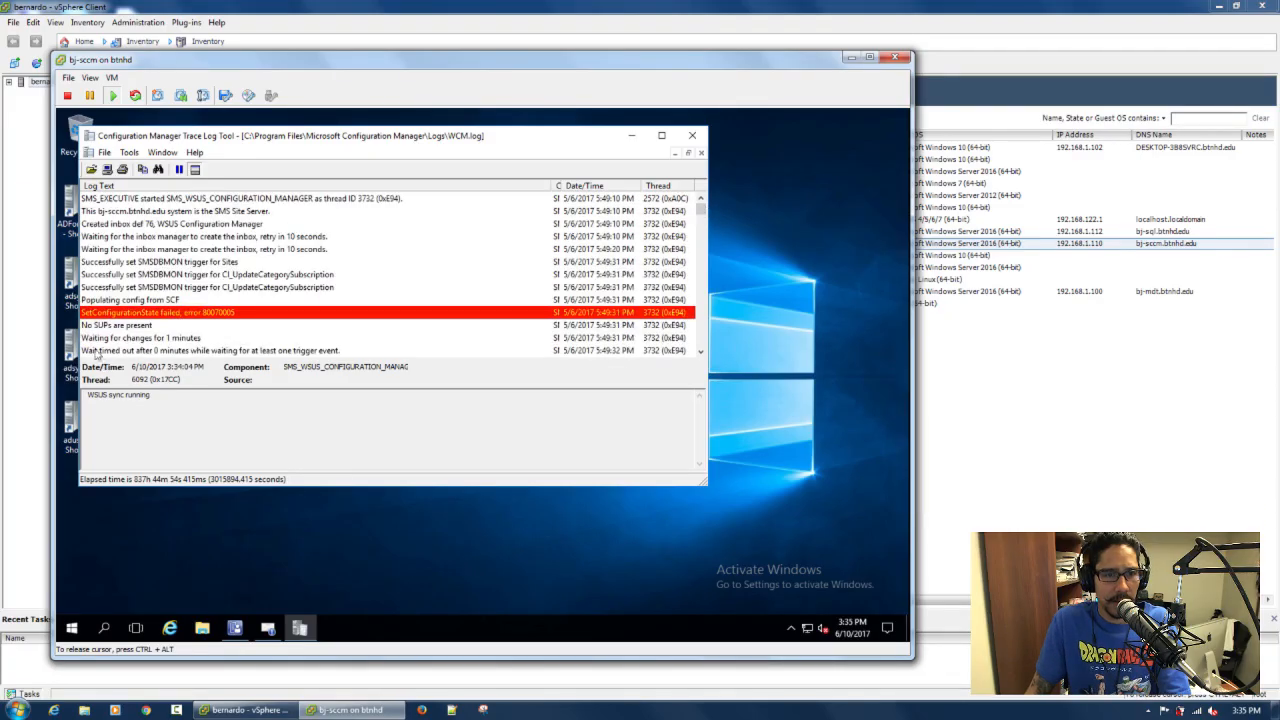
{"action": "left_click", "coordinate": [120, 314]}
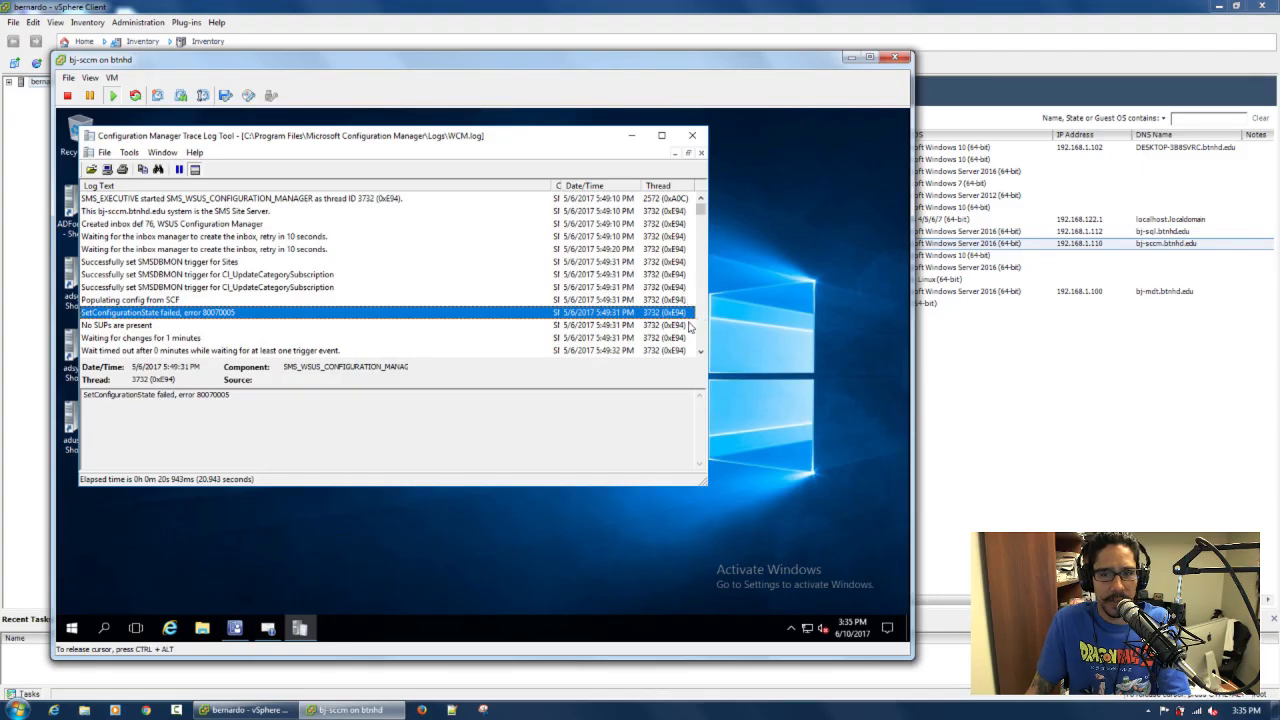
{"action": "left_click_drag", "start_coordinate": [702, 210], "coordinate": [707, 333]}
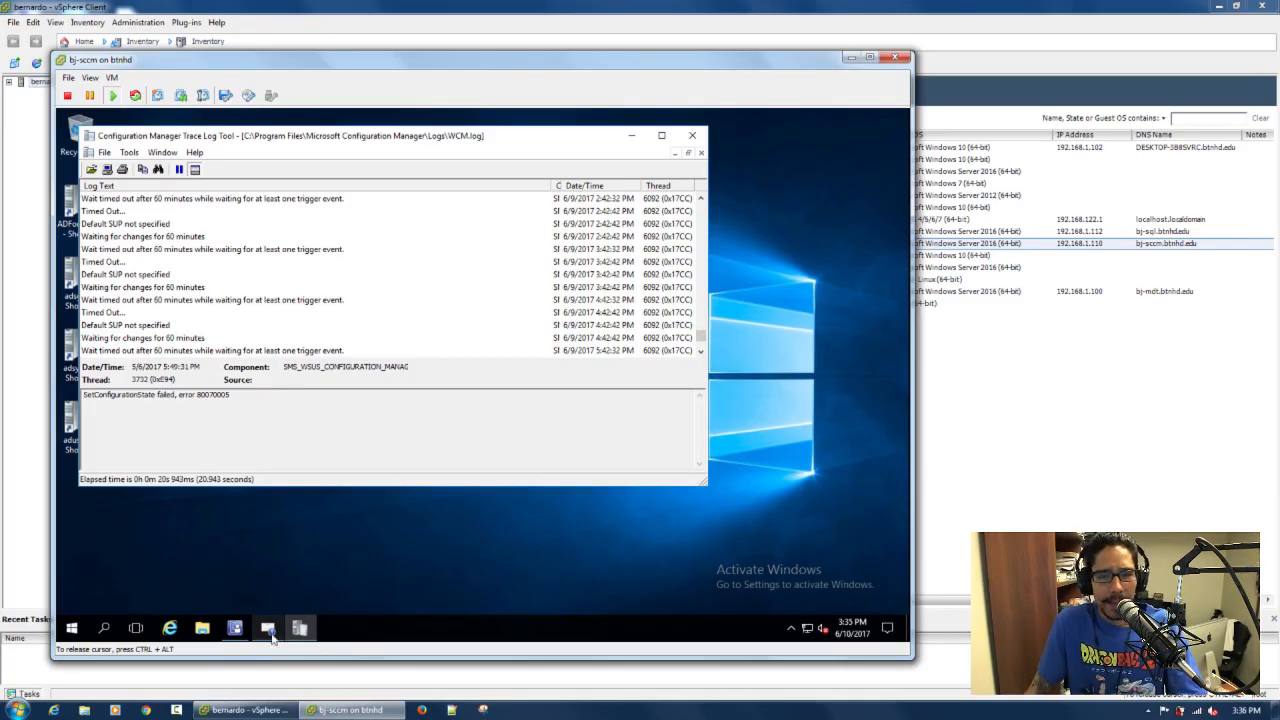
{"action": "left_click", "coordinate": [692, 135]}
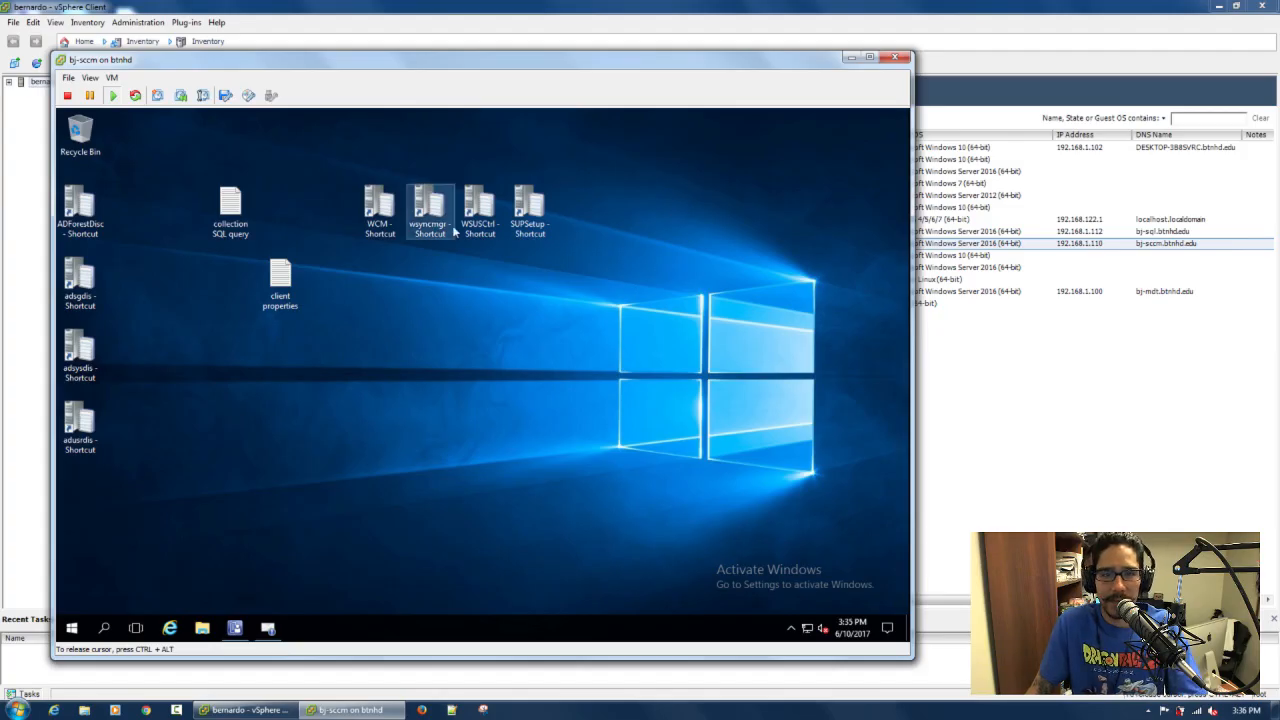
Review the sync failures in wsyncmgr.log, close it, and restore the Status Message Viewer.
{"action": "double_click", "coordinate": [428, 218]}
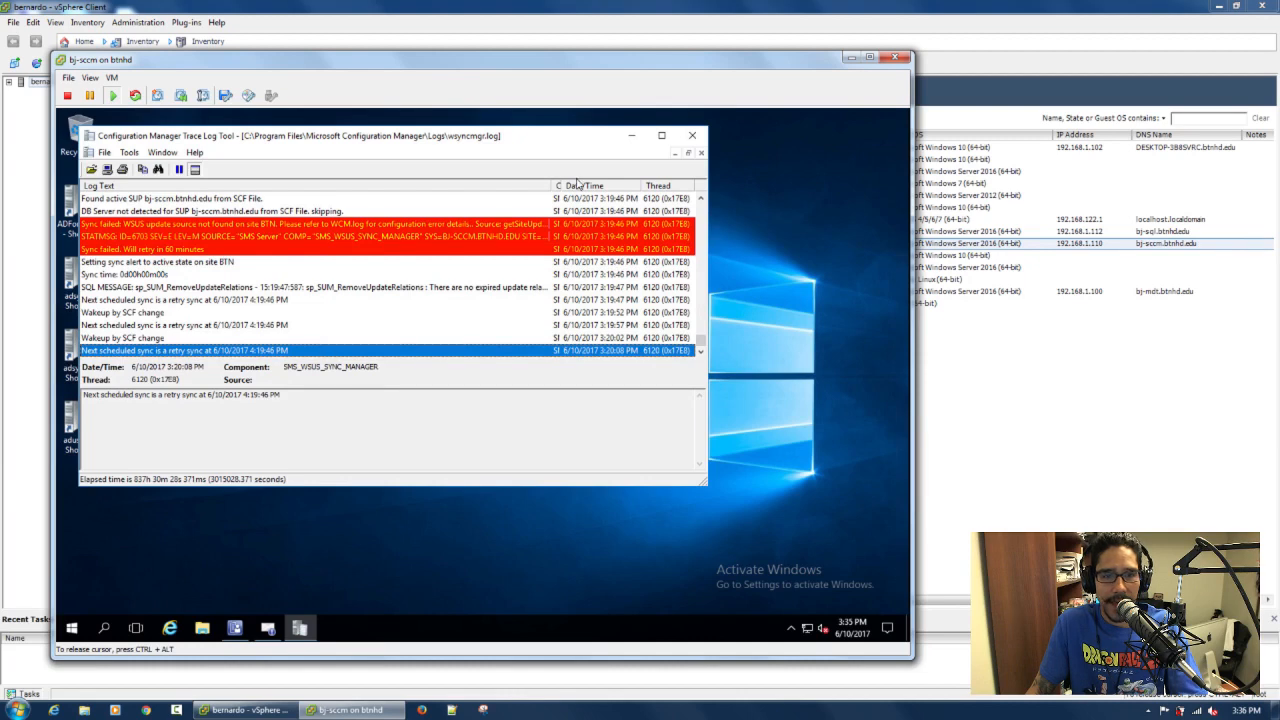
{"action": "left_click", "coordinate": [692, 135]}
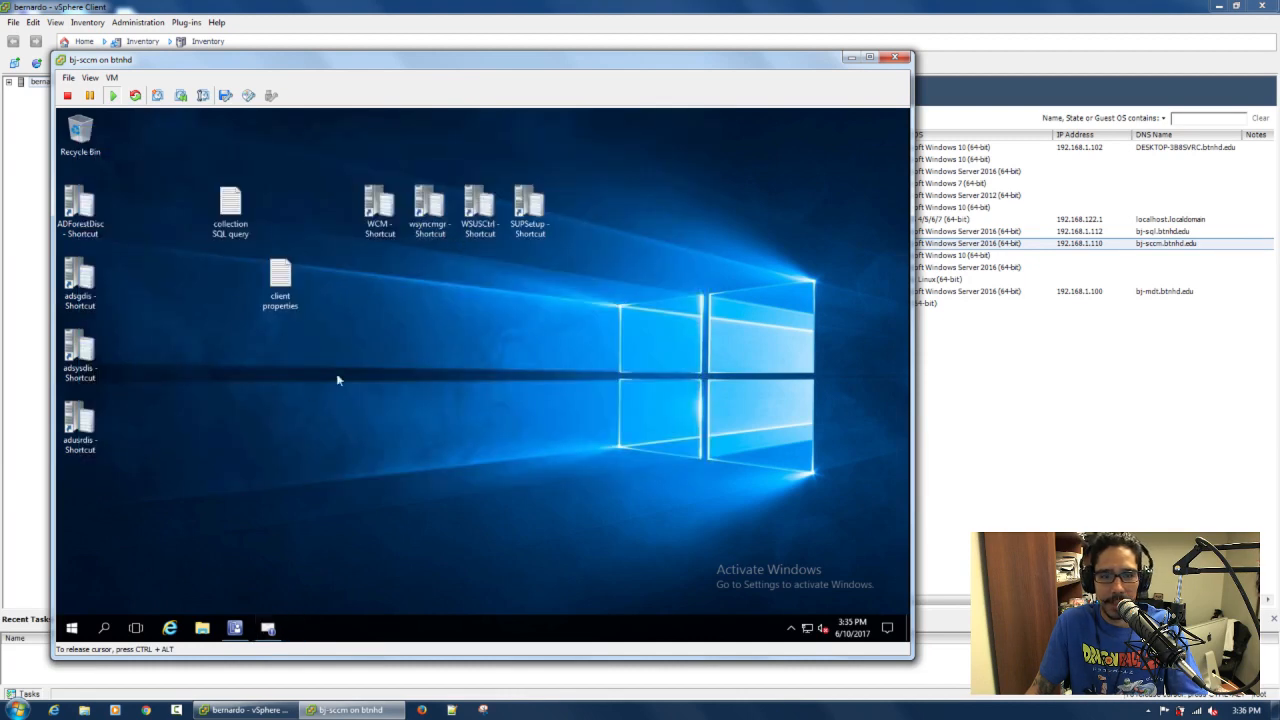
{"action": "left_click", "coordinate": [268, 627]}
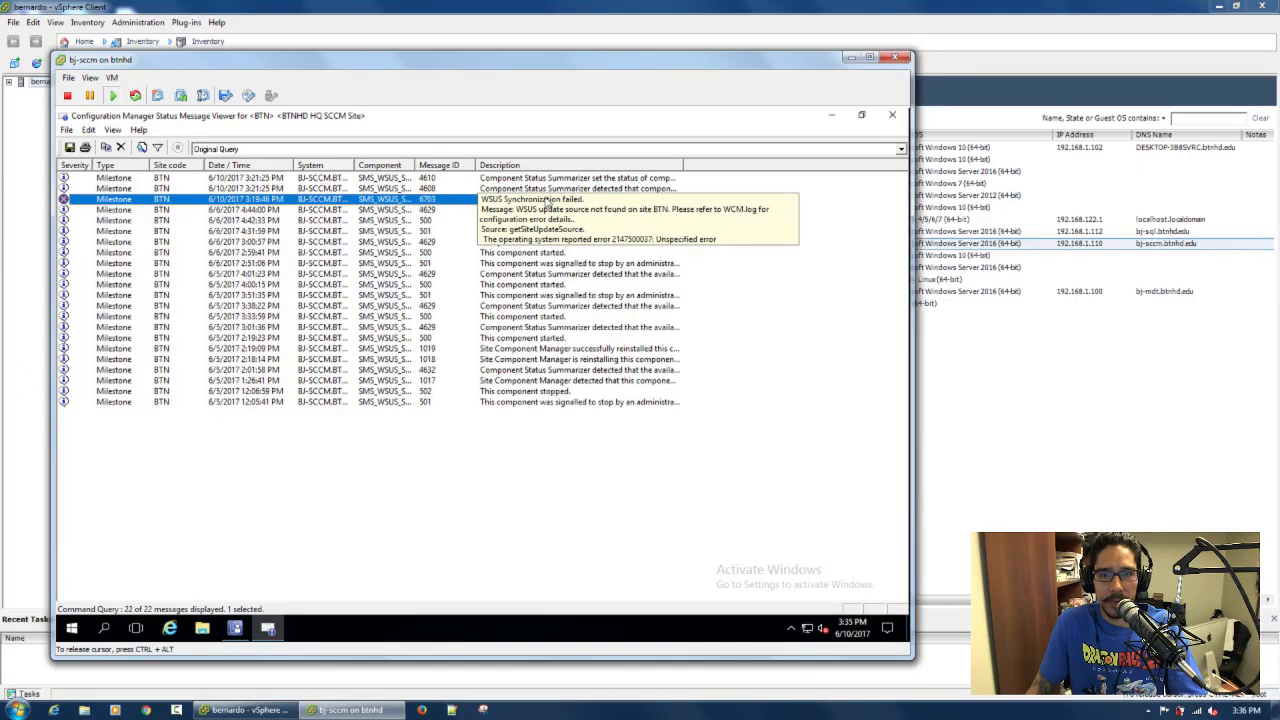
Close the Status Message Viewer, then switch the console to Software Library and close it.
{"action": "left_click", "coordinate": [892, 114]}
{"action": "left_click", "coordinate": [235, 627]}
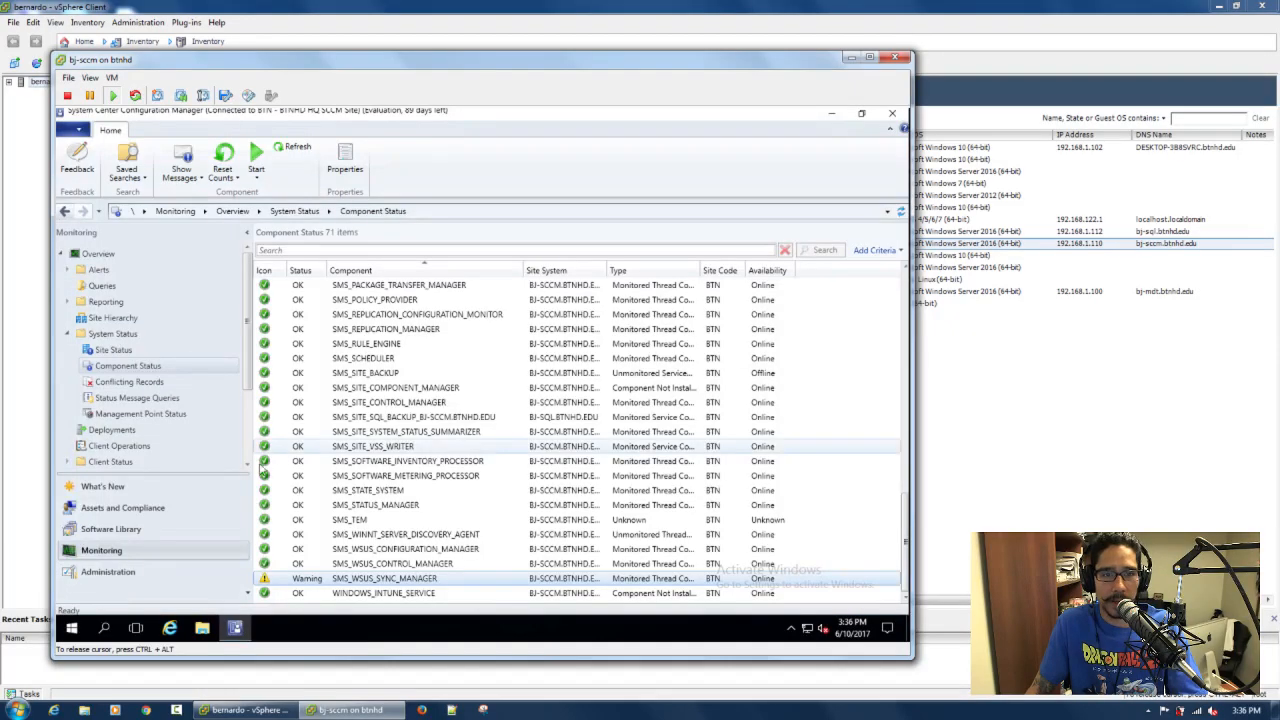
{"action": "left_click", "coordinate": [140, 536]}
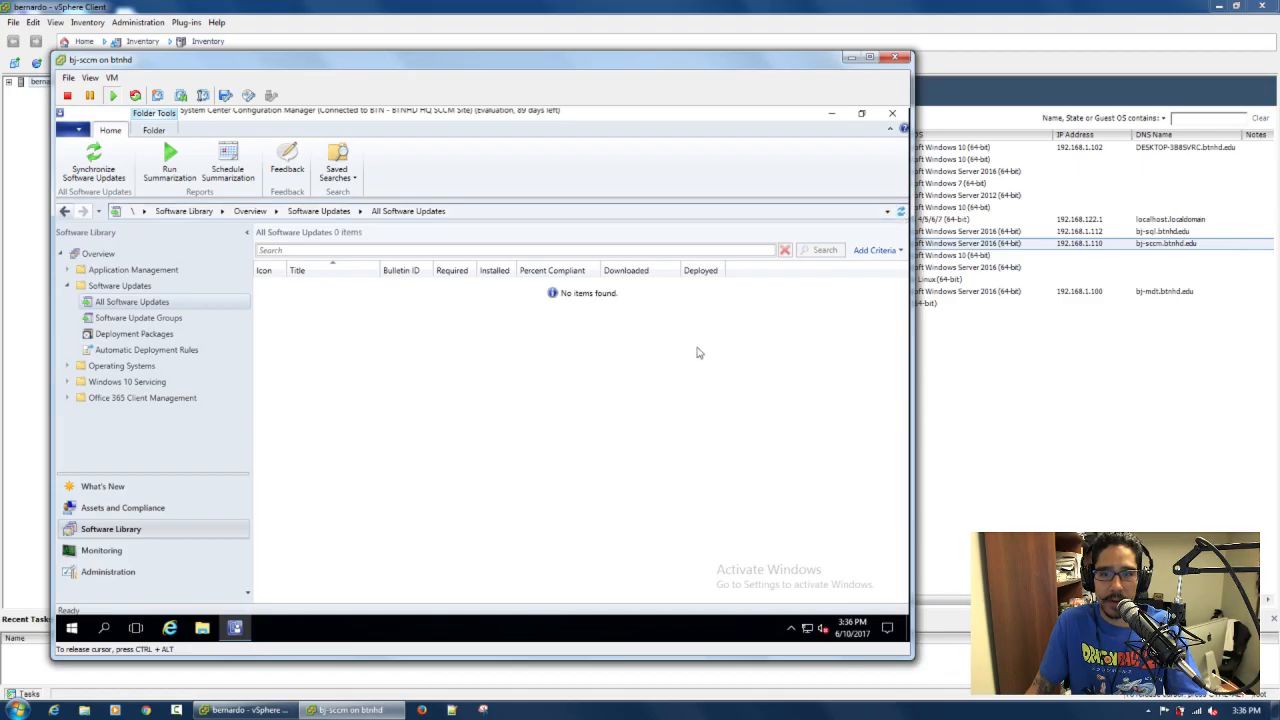
{"action": "left_click", "coordinate": [893, 114]}
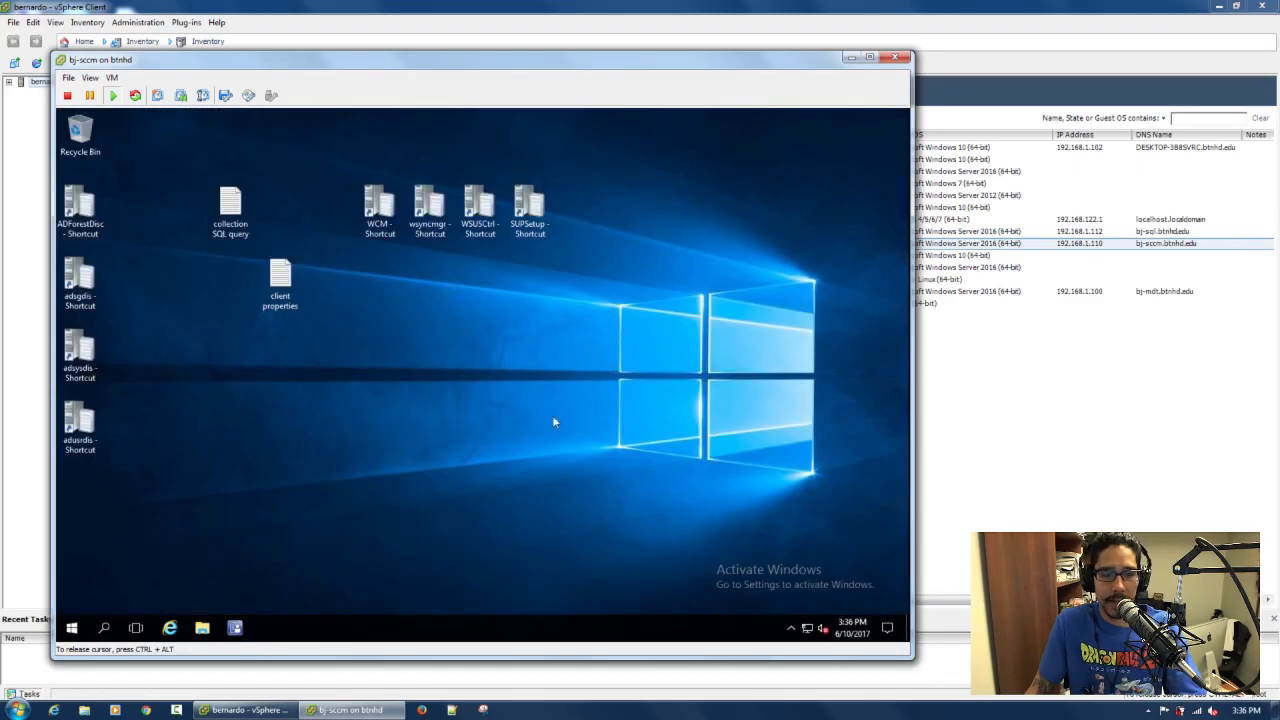
Launch Server Manager from Start, dismiss the inventory-collecting message, and bring up the Manage menu.
{"action": "left_click", "coordinate": [71, 627]}
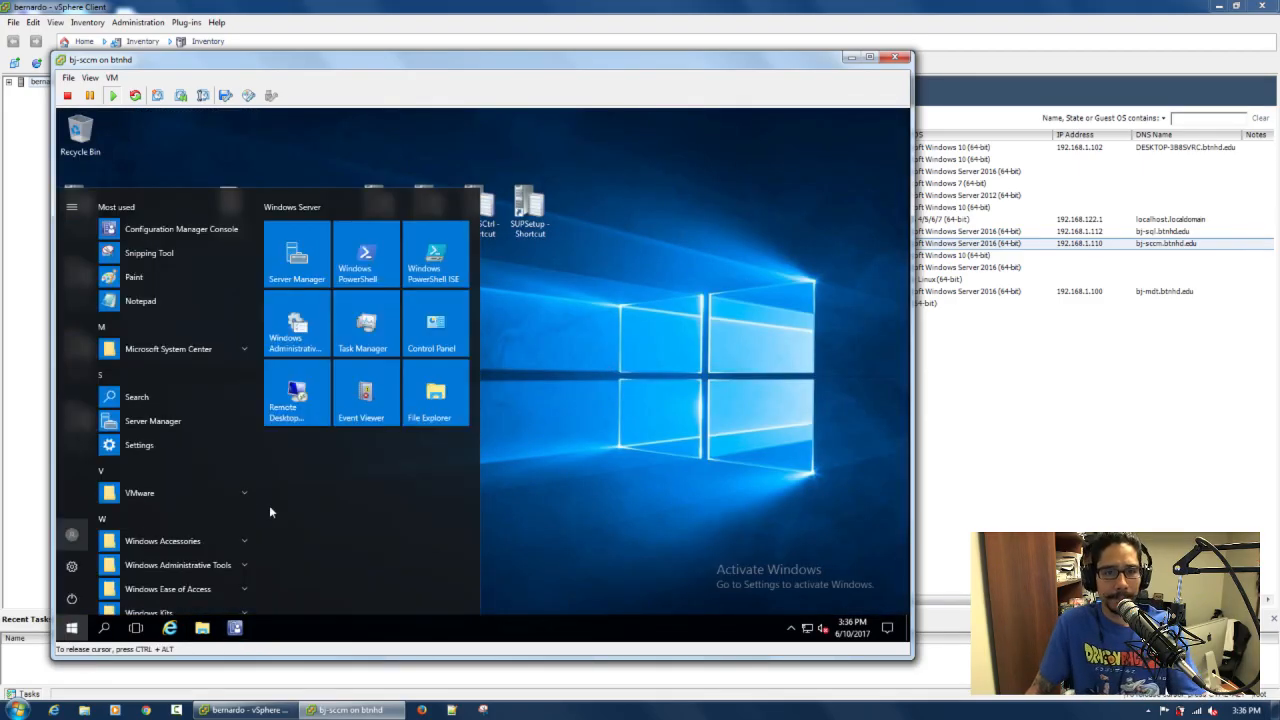
{"action": "left_click", "coordinate": [288, 390]}
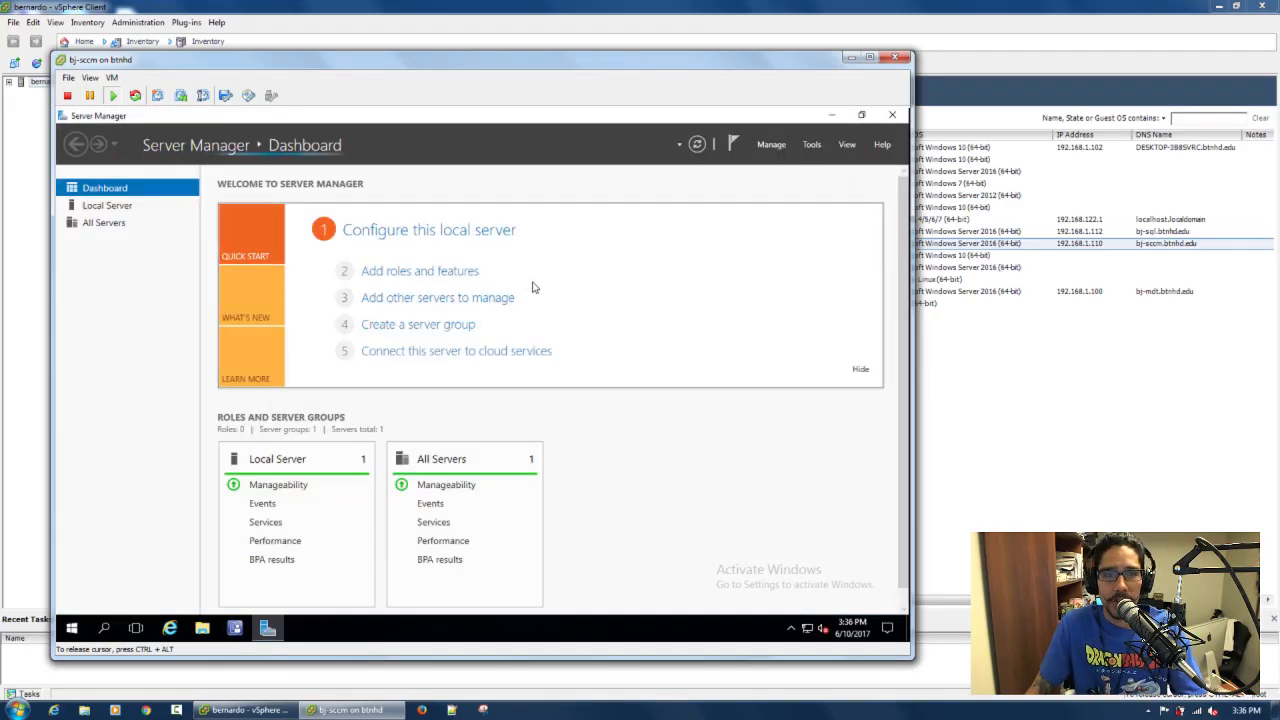
{"action": "left_click", "coordinate": [775, 150]}
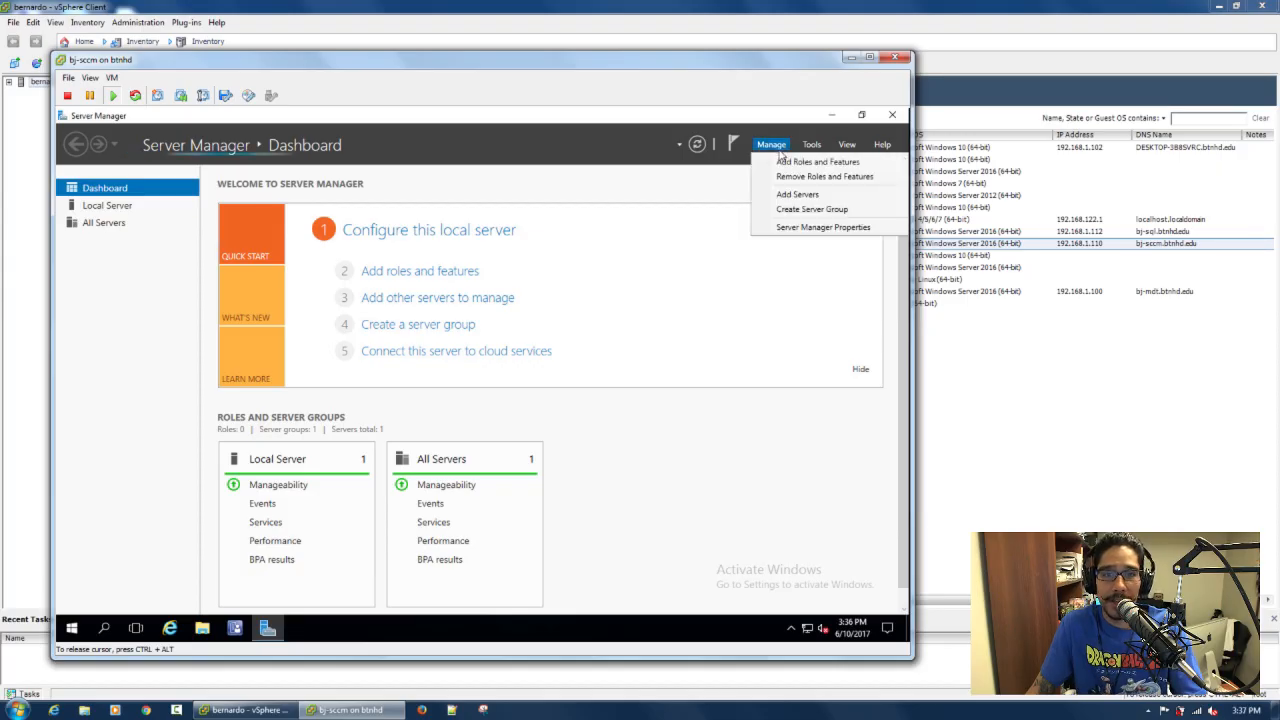
{"action": "left_click", "coordinate": [814, 162]}
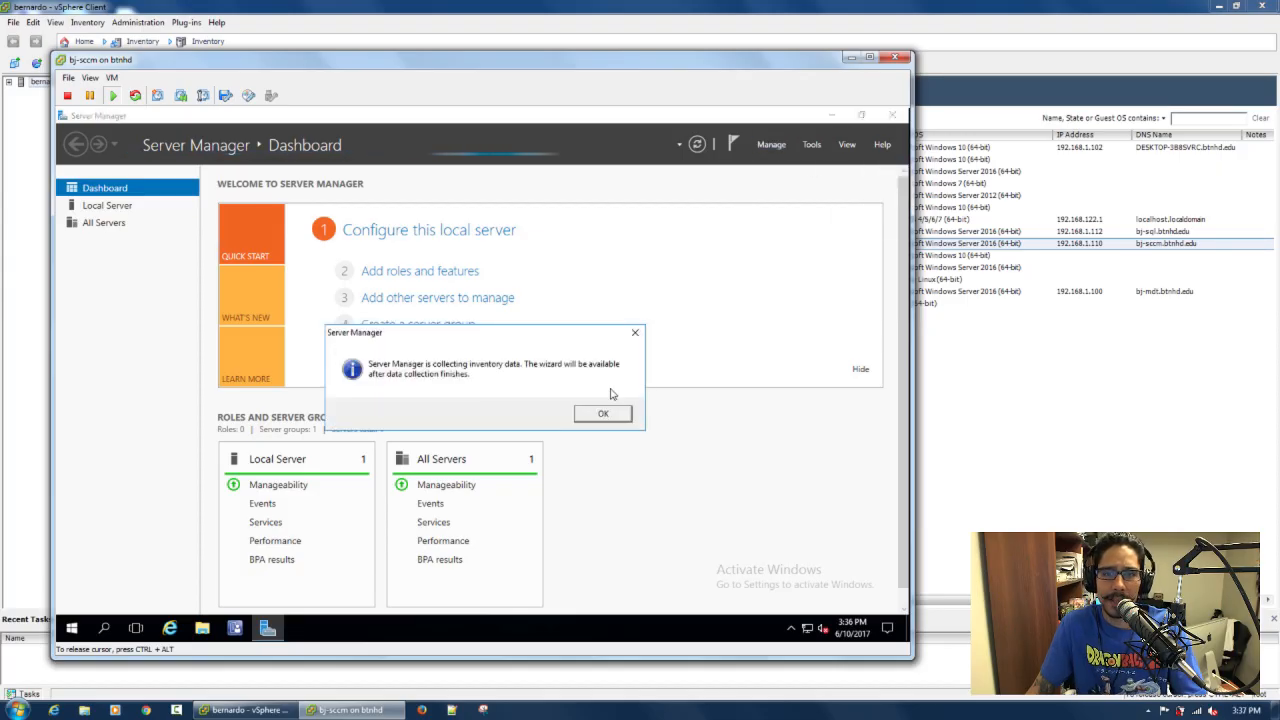
{"action": "left_click", "coordinate": [603, 413]}
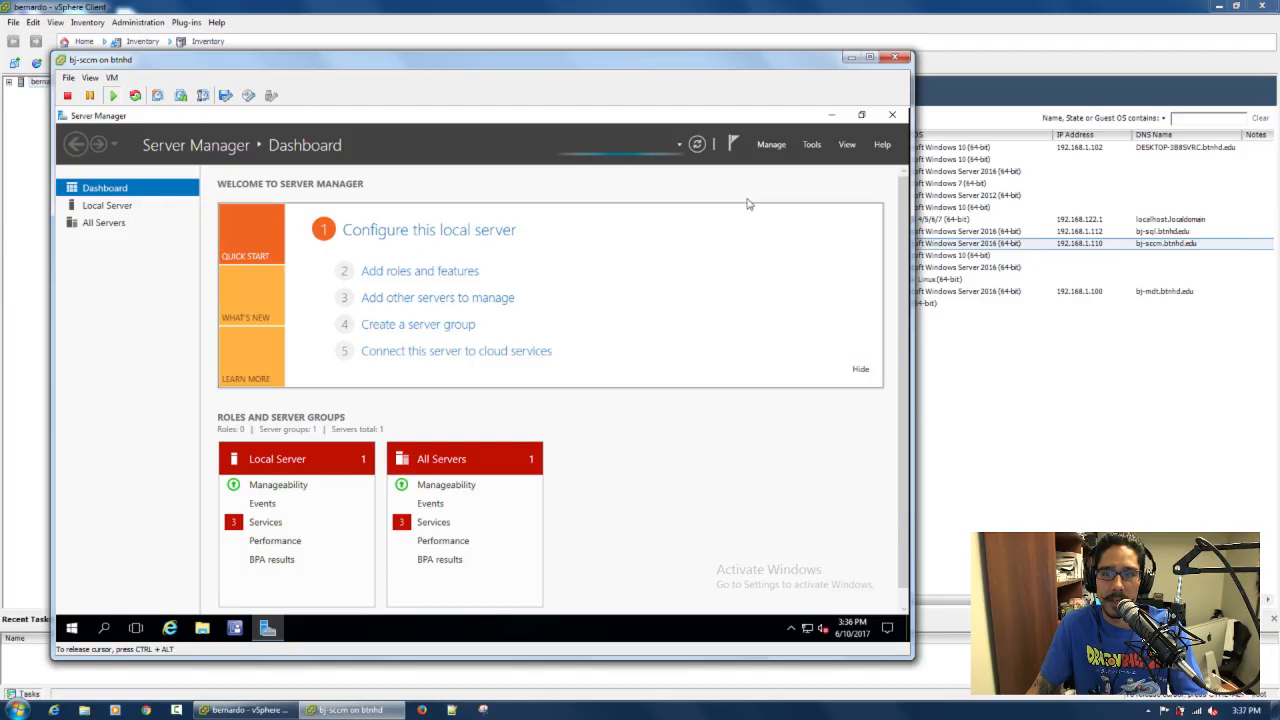
{"action": "left_click", "coordinate": [771, 145]}
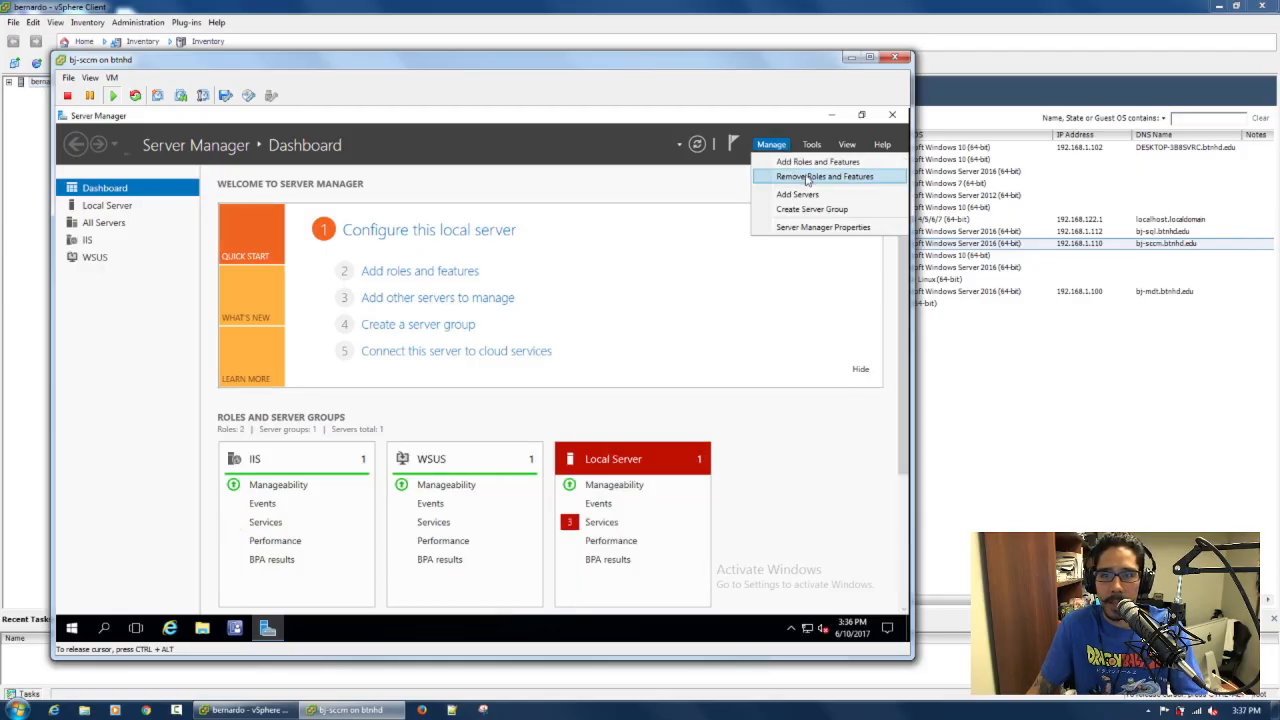
Remove the Windows Server Update Services role and its management tools from bj-sccm, then minimise its console.
{"action": "left_click", "coordinate": [620, 216]}
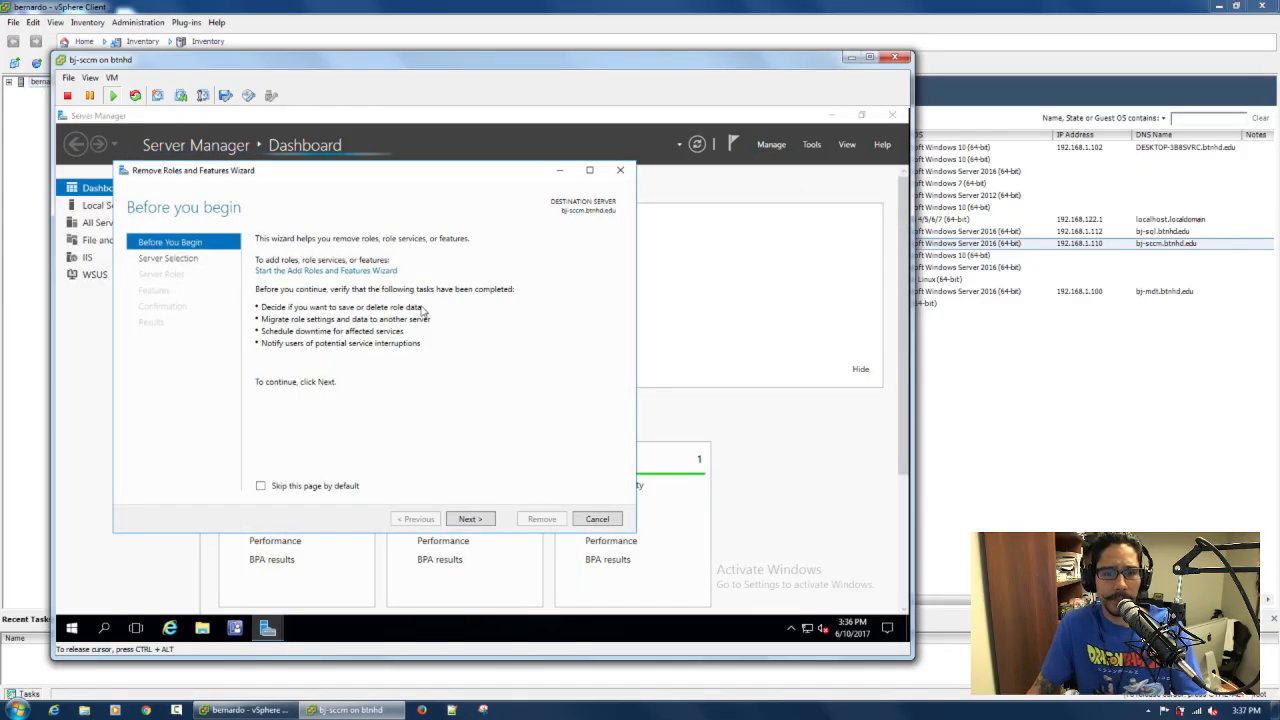
{"action": "key", "text": "Return"}
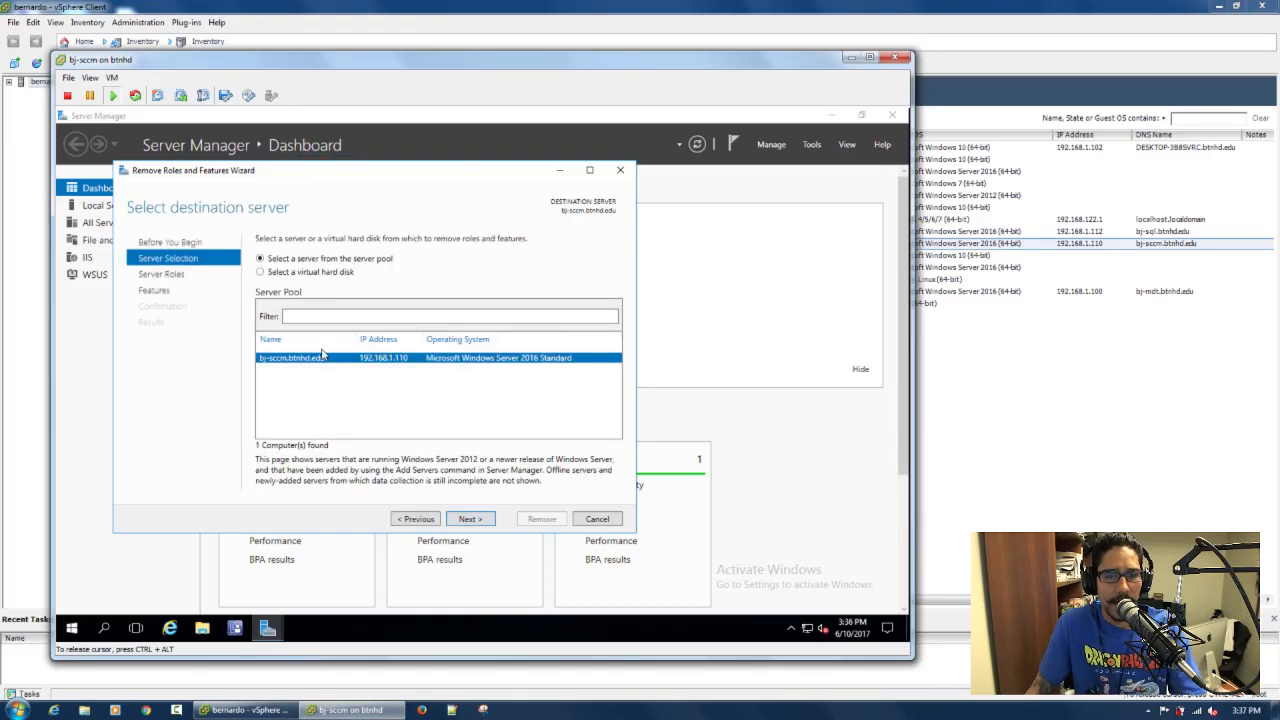
{"action": "left_click", "coordinate": [470, 519]}
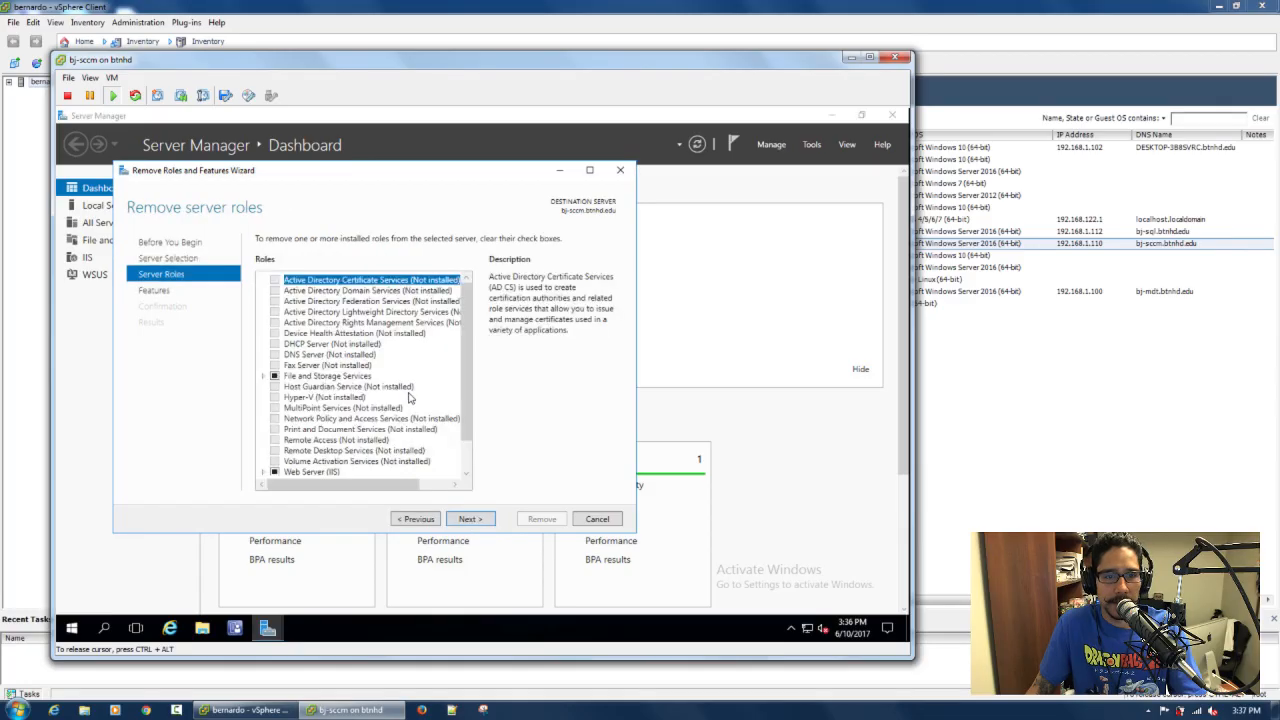
{"action": "left_click_drag", "start_coordinate": [466, 380], "coordinate": [465, 455]}
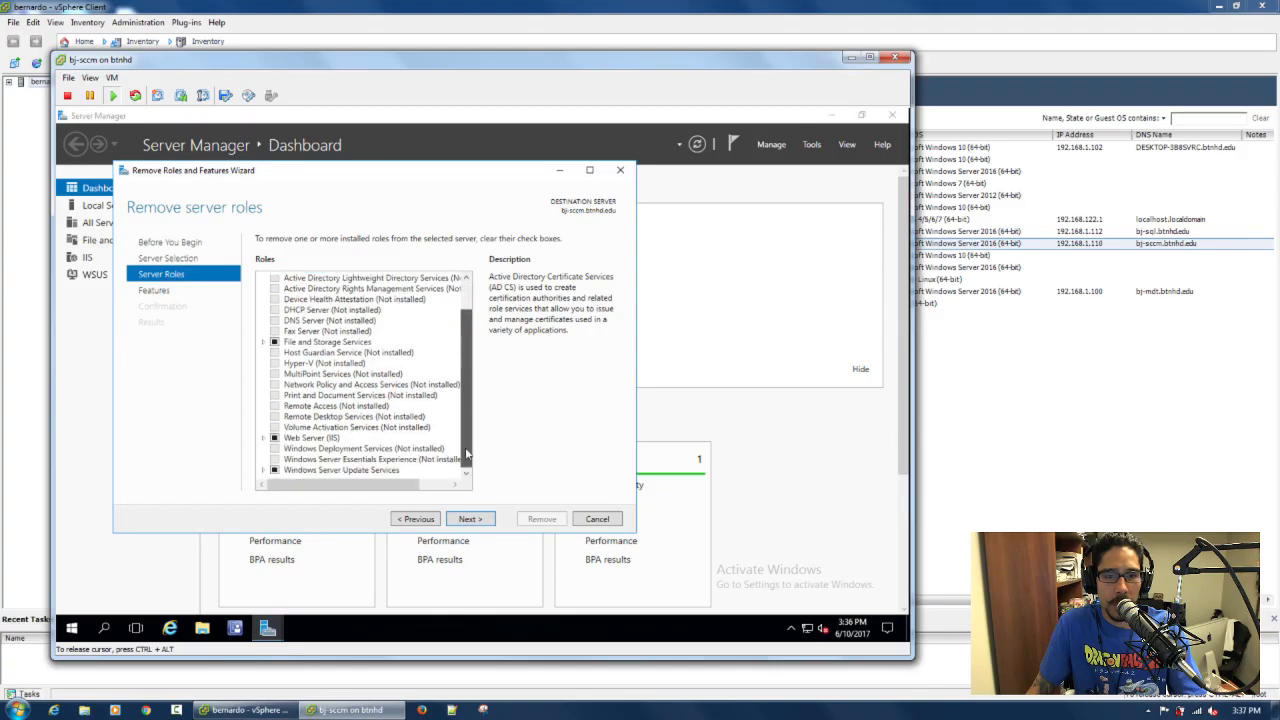
{"action": "left_click", "coordinate": [274, 470]}
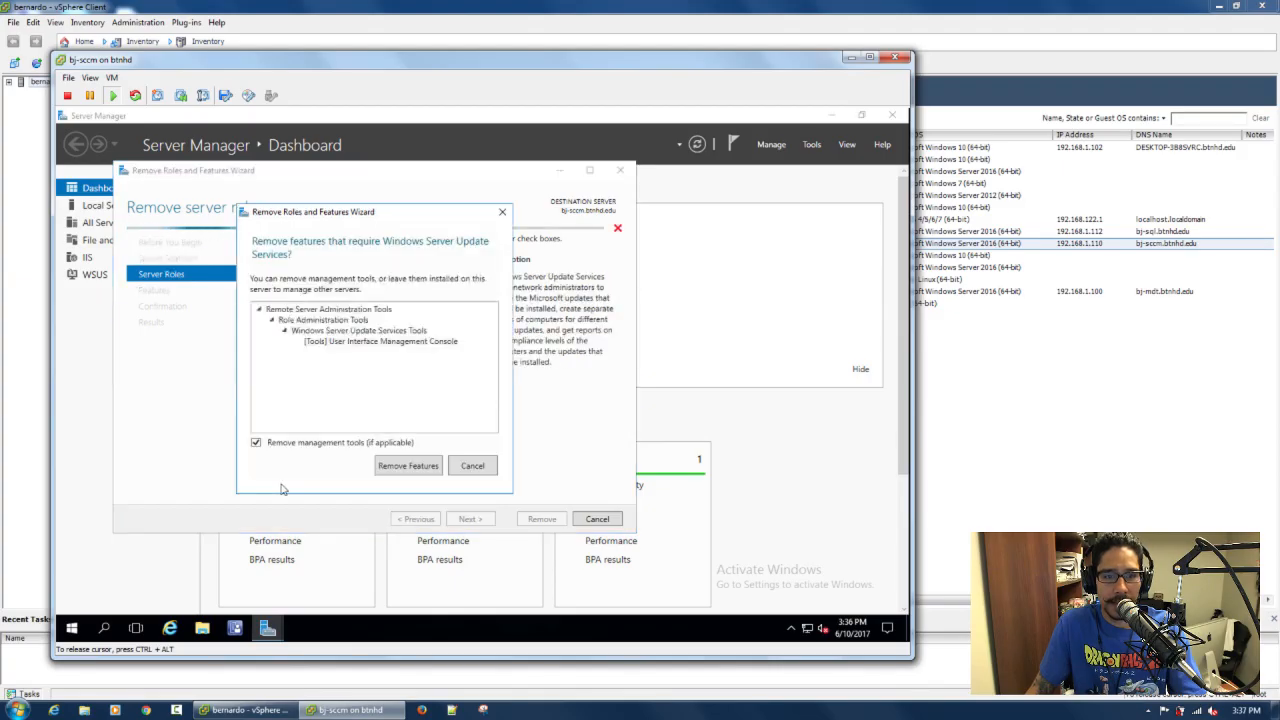
{"action": "left_click", "coordinate": [386, 468]}
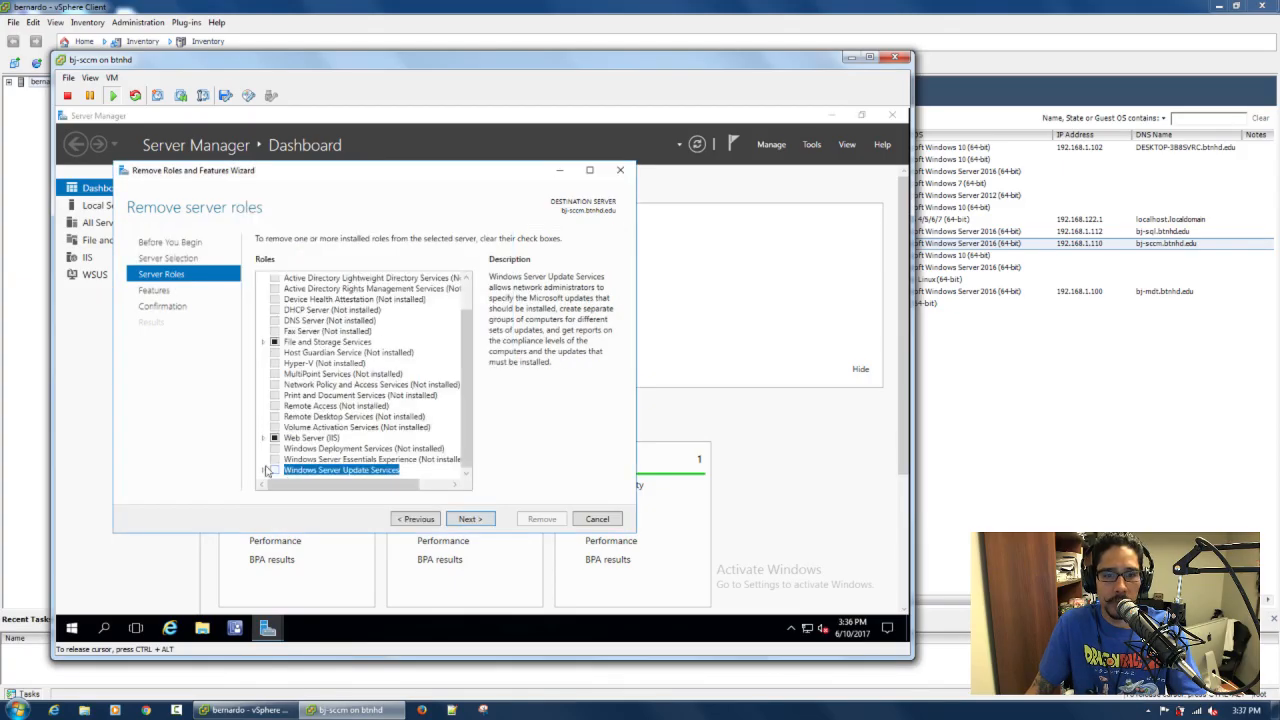
{"action": "left_click", "coordinate": [472, 522]}
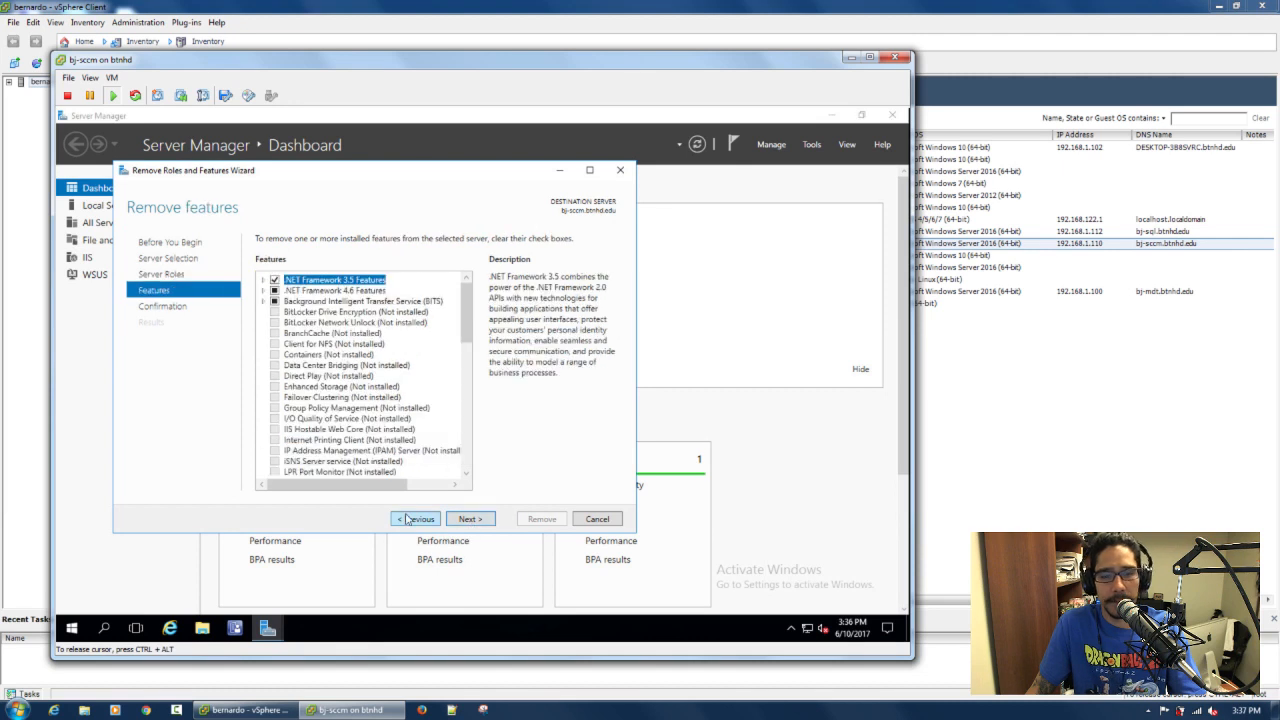
{"action": "left_click", "coordinate": [468, 521]}
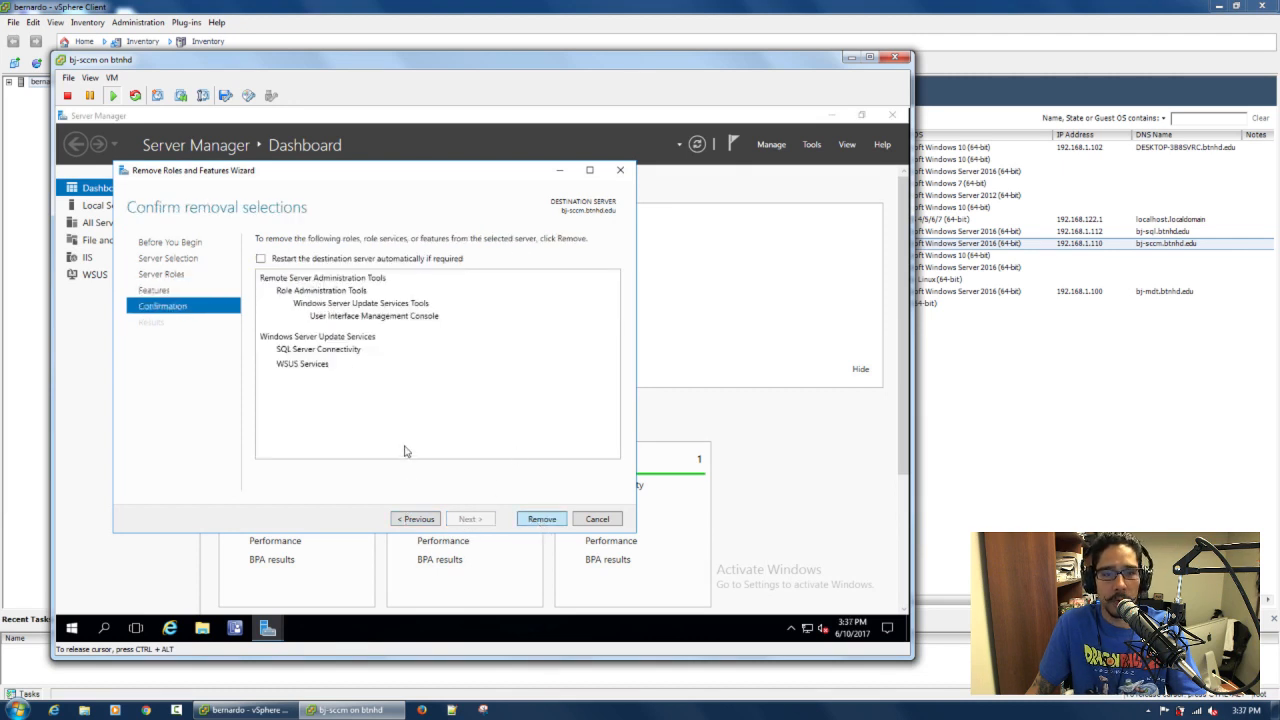
{"action": "key", "text": "Return"}
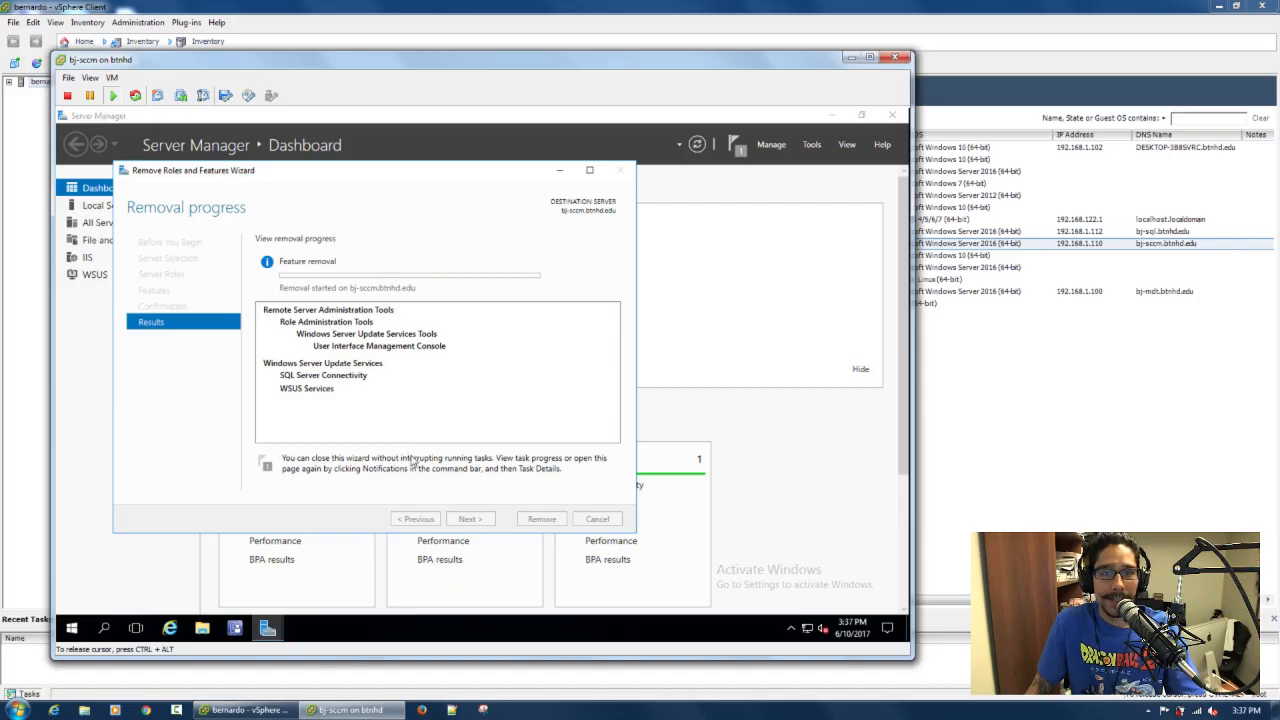
{"action": "left_click", "coordinate": [851, 57]}
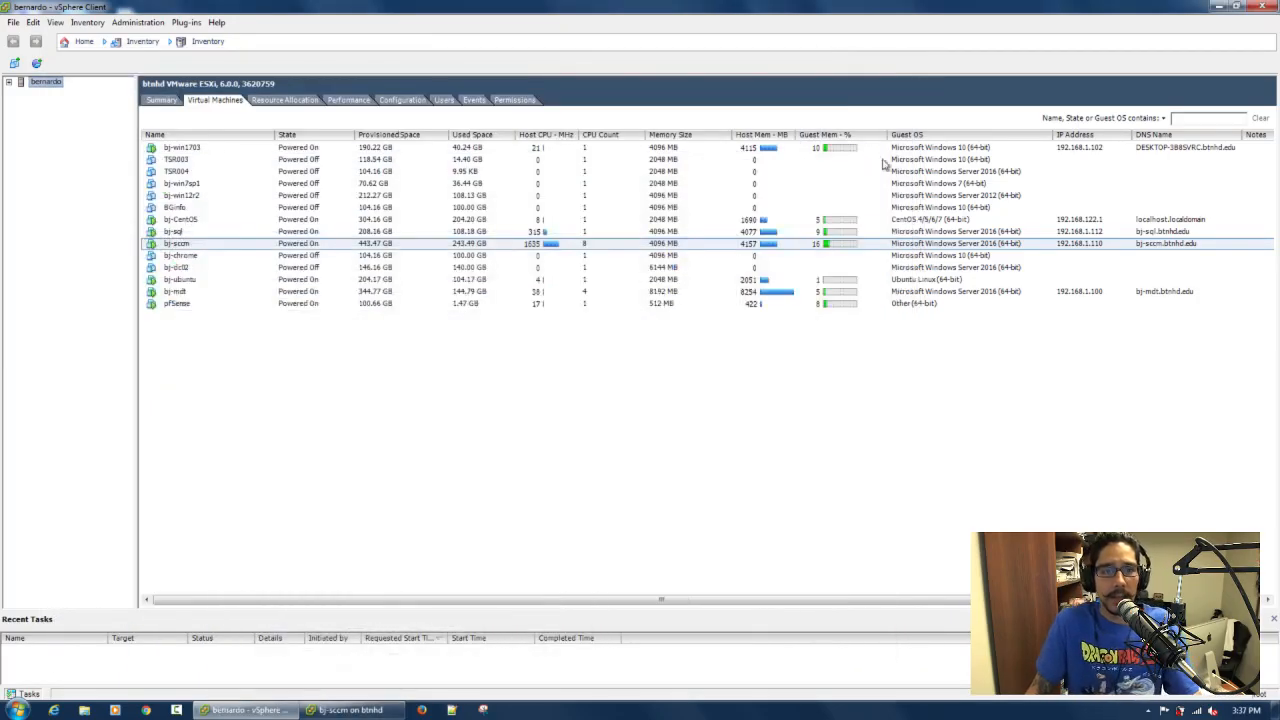
Open the bj-sql VM console, send Ctrl+Alt+Del, and sign in with the administrator password.
{"action": "right_click", "coordinate": [186, 234]}
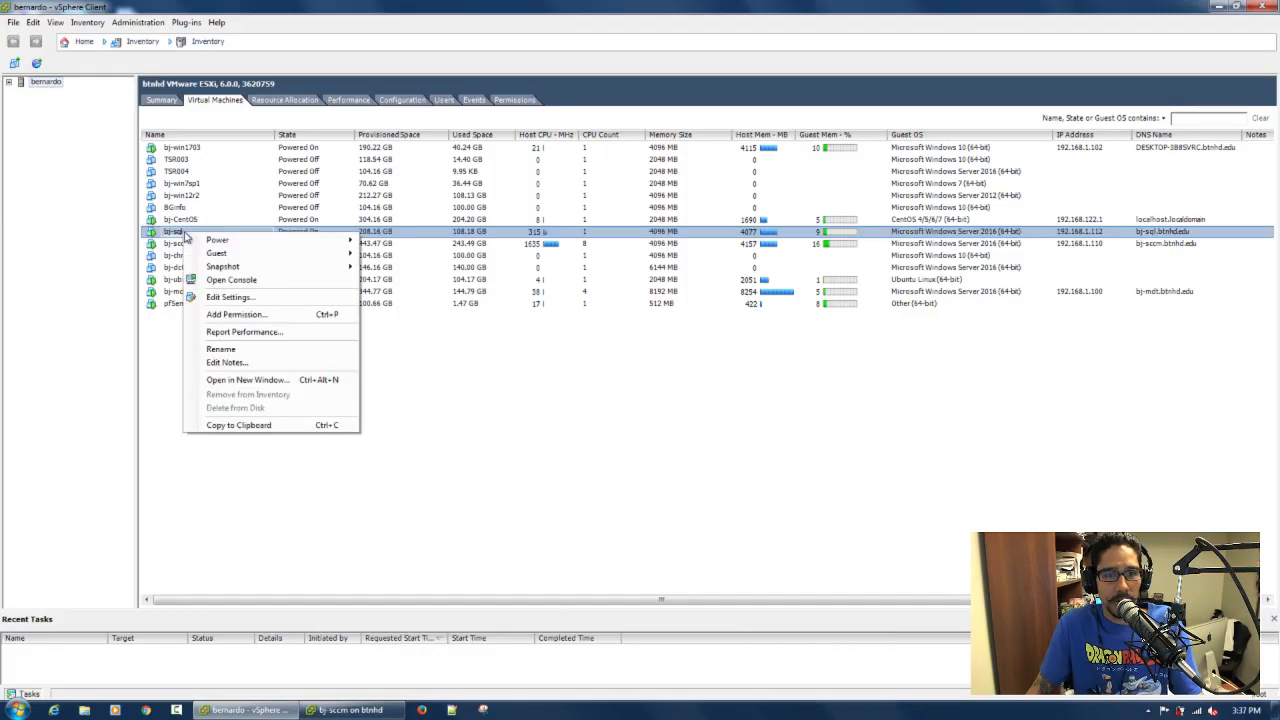
{"action": "left_click", "coordinate": [245, 280]}
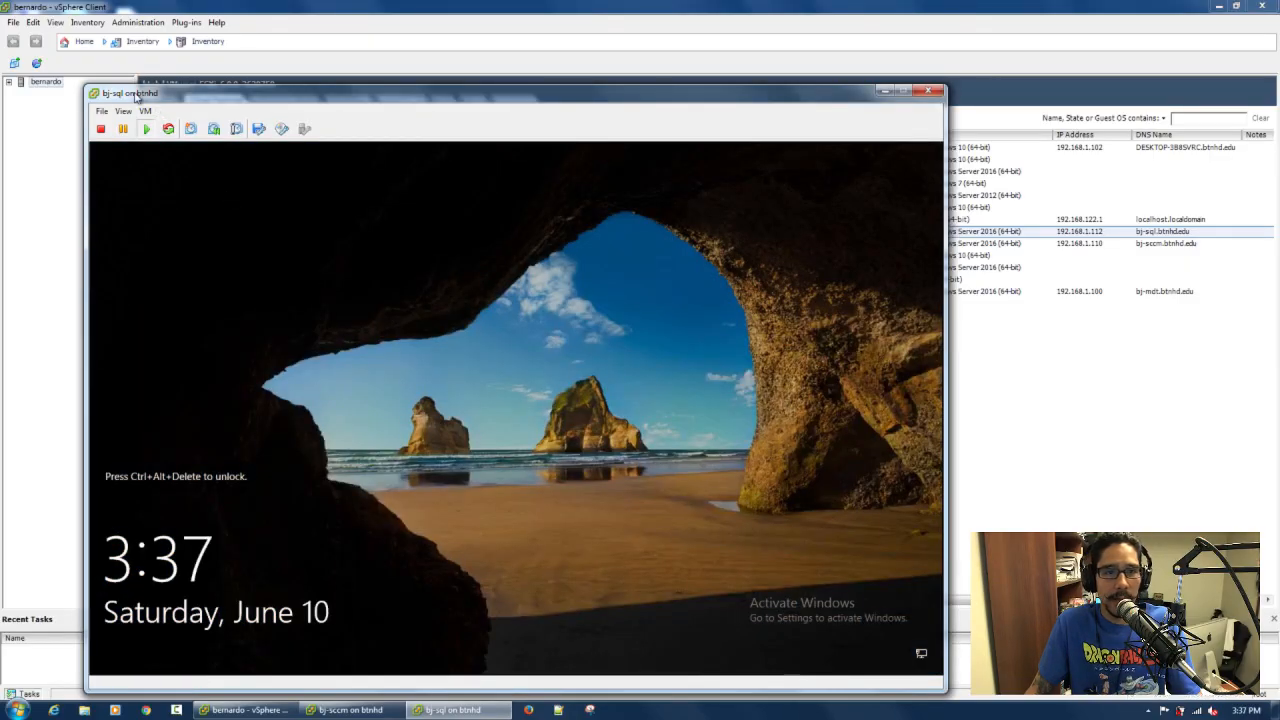
{"action": "left_click", "coordinate": [145, 111]}
{"action": "mouse_move", "coordinate": [195, 143]}
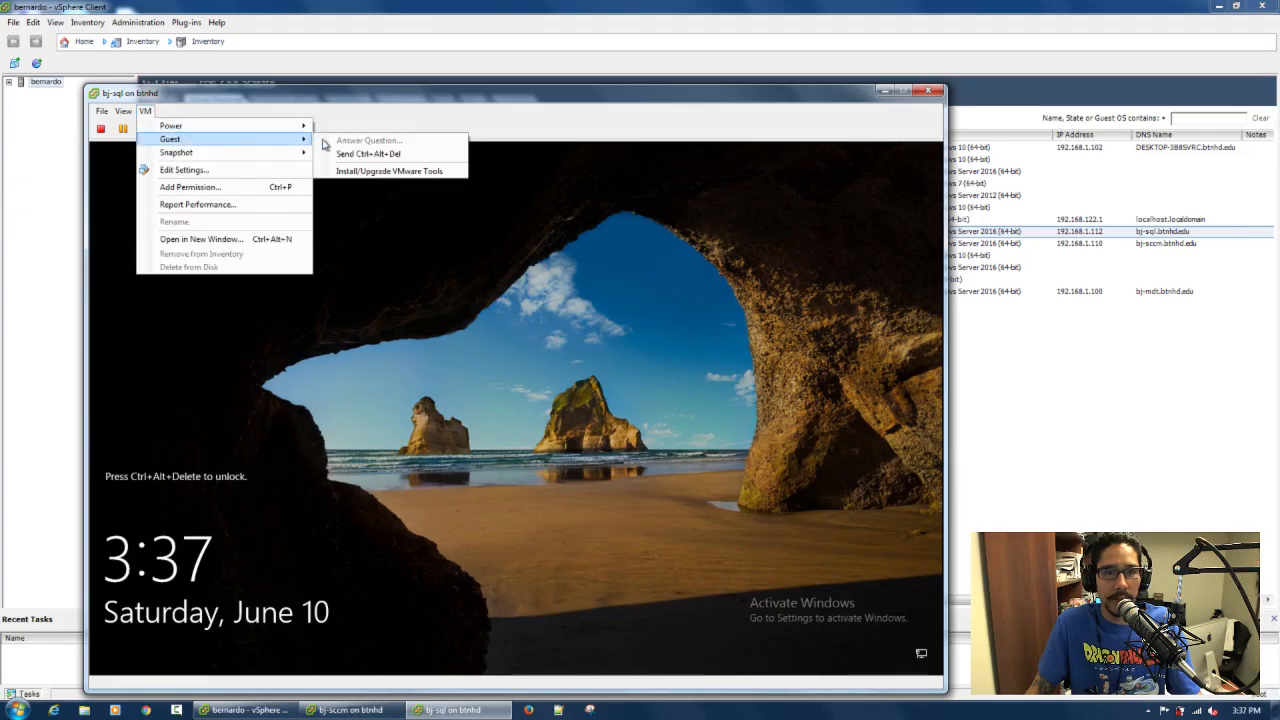
{"action": "left_click", "coordinate": [352, 154]}
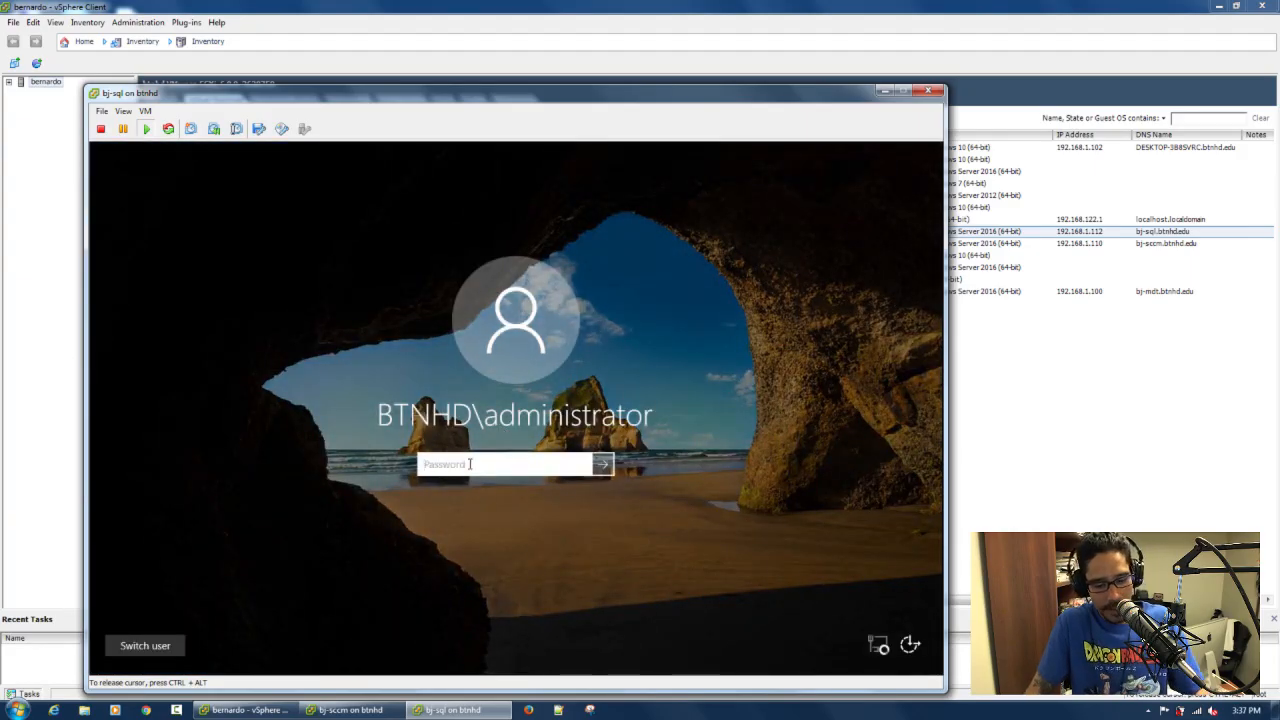
{"action": "type", "text": "••"}
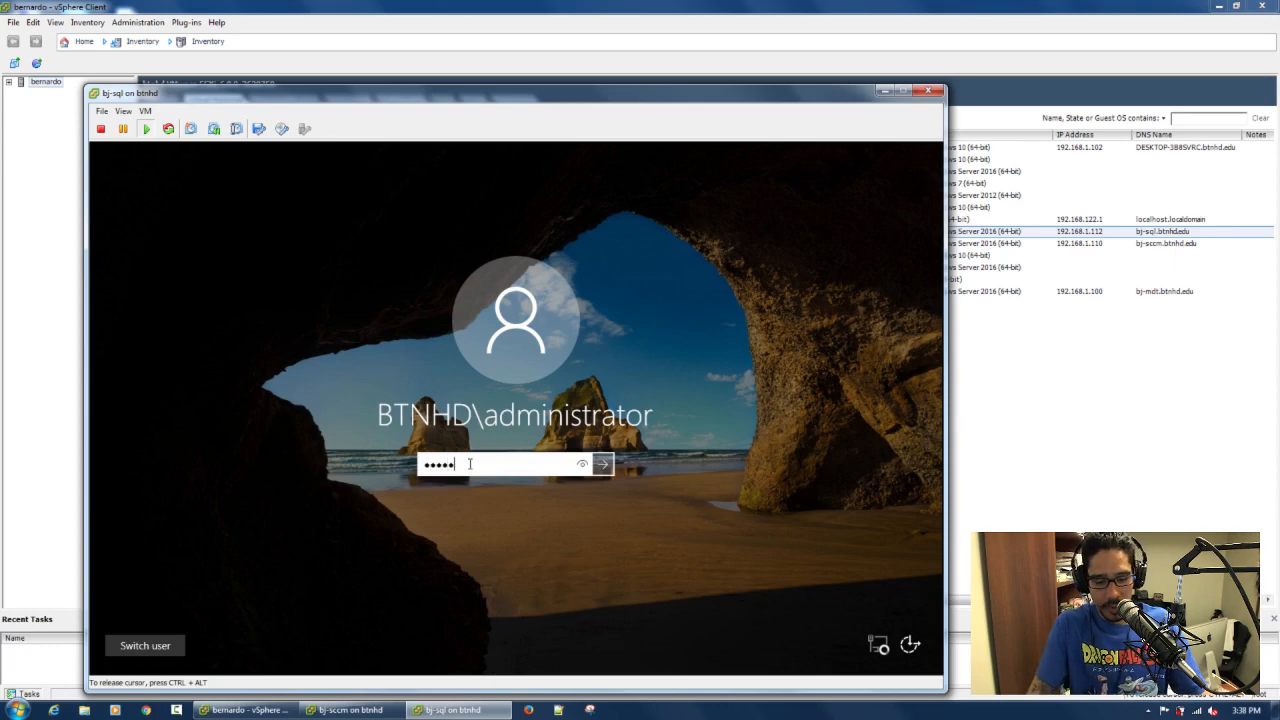
{"action": "key", "text": "Return"}
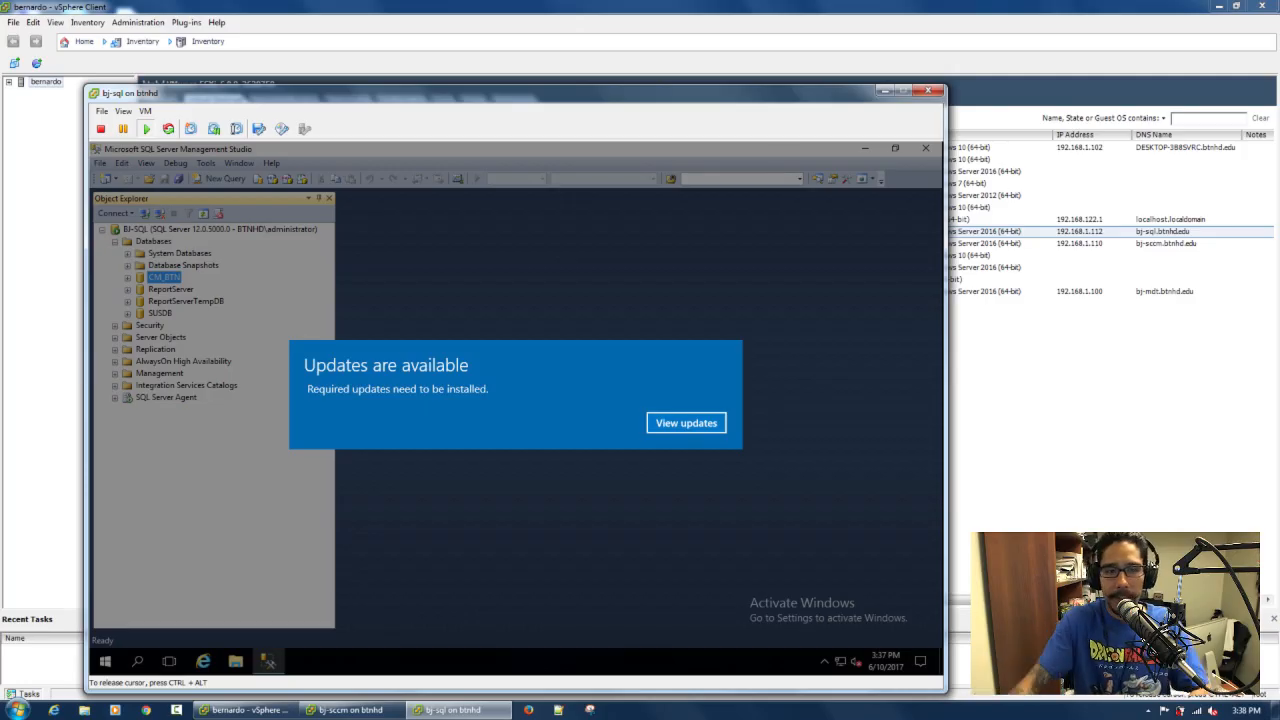
Dismiss the updates notice, check update status in Settings, select SUSDB, and minimize the bj-sql console.
{"action": "left_click", "coordinate": [676, 454]}
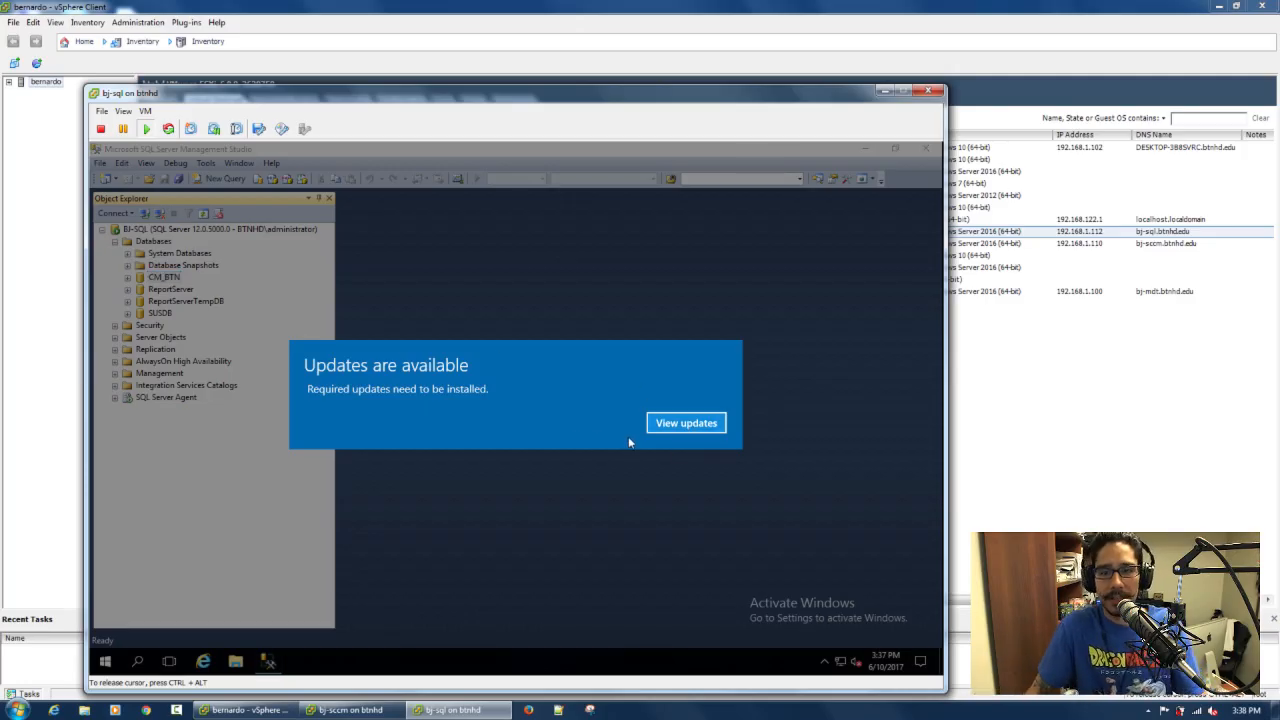
{"action": "left_click", "coordinate": [675, 430]}
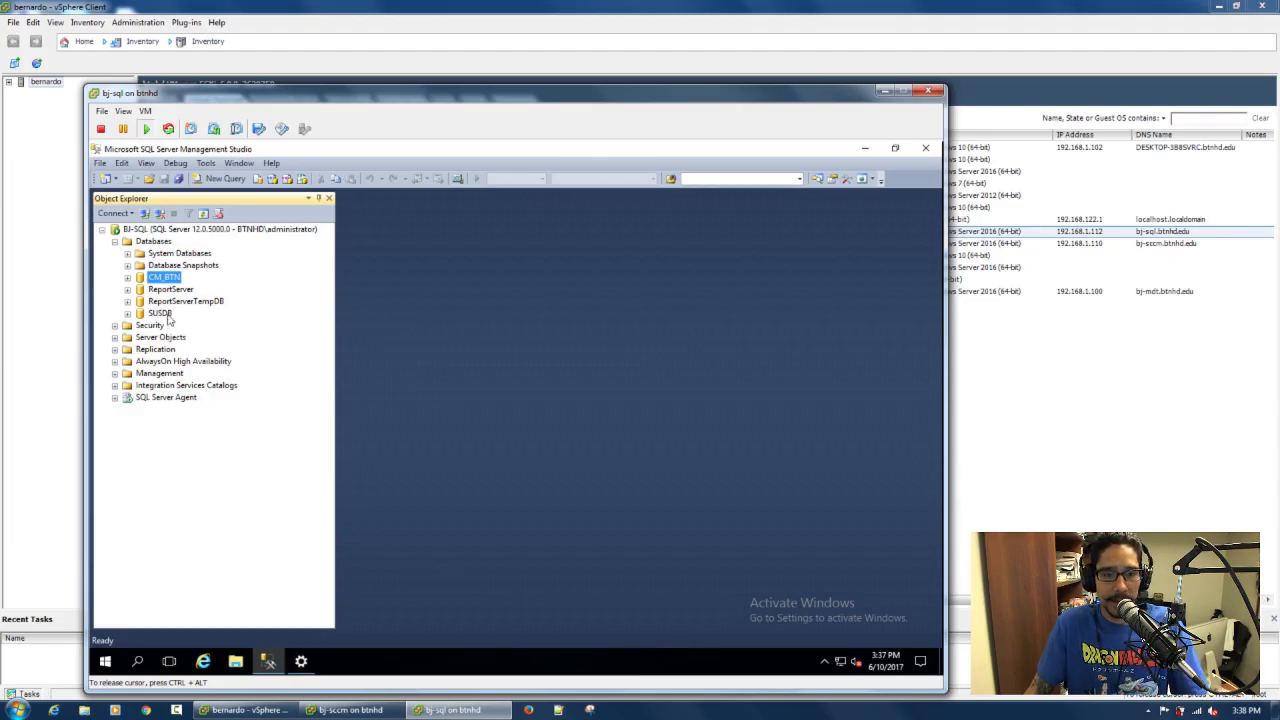
{"action": "left_click", "coordinate": [301, 661]}
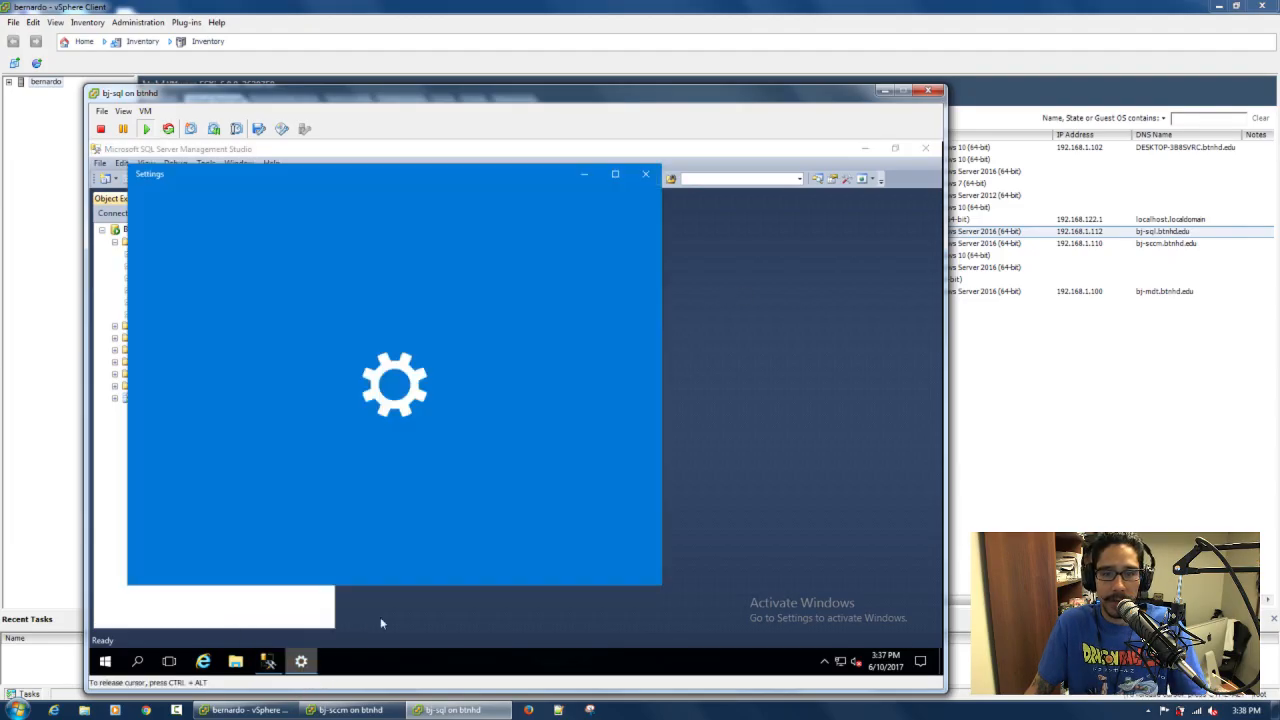
{"action": "left_click", "coordinate": [645, 174]}
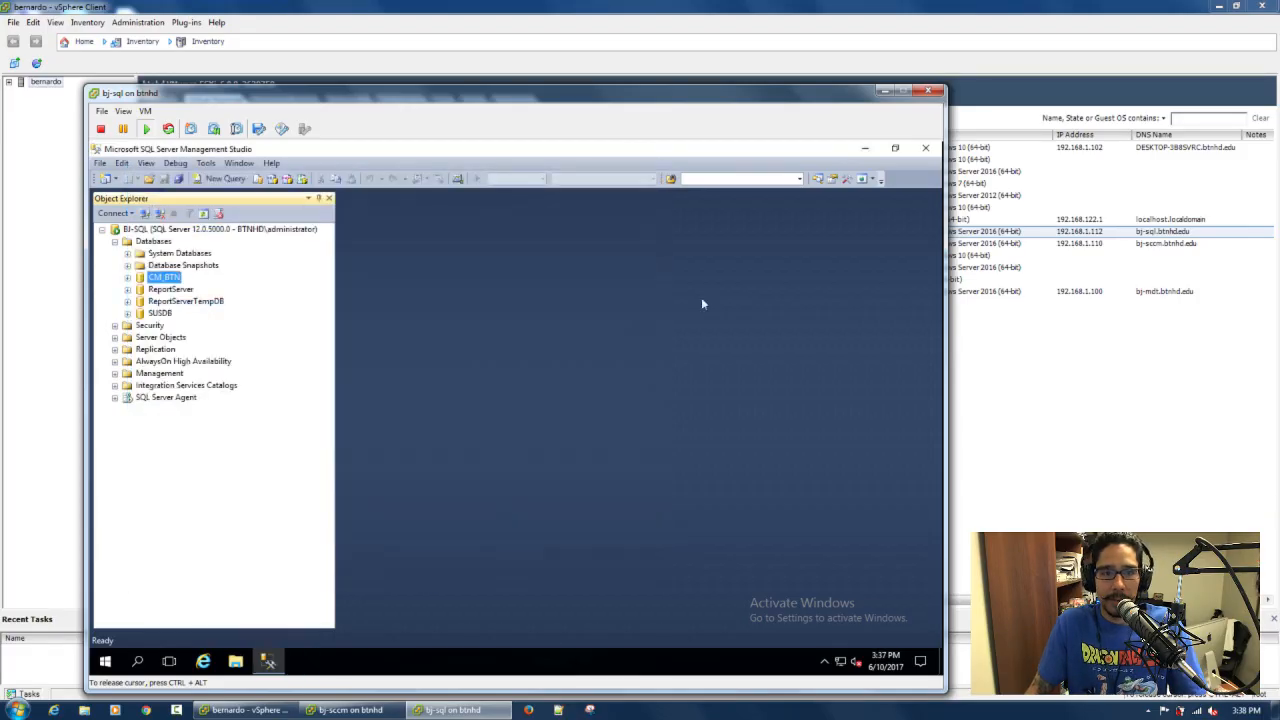
{"action": "left_click", "coordinate": [163, 313]}
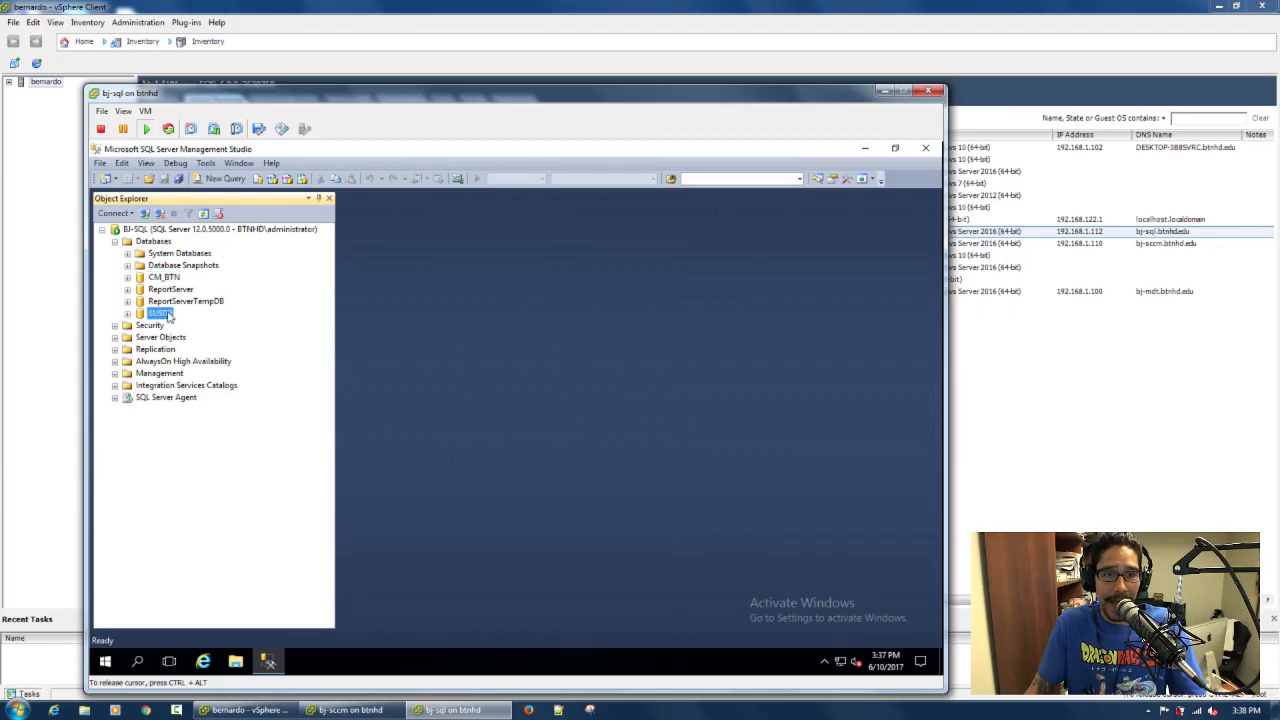
{"action": "left_click", "coordinate": [884, 91]}
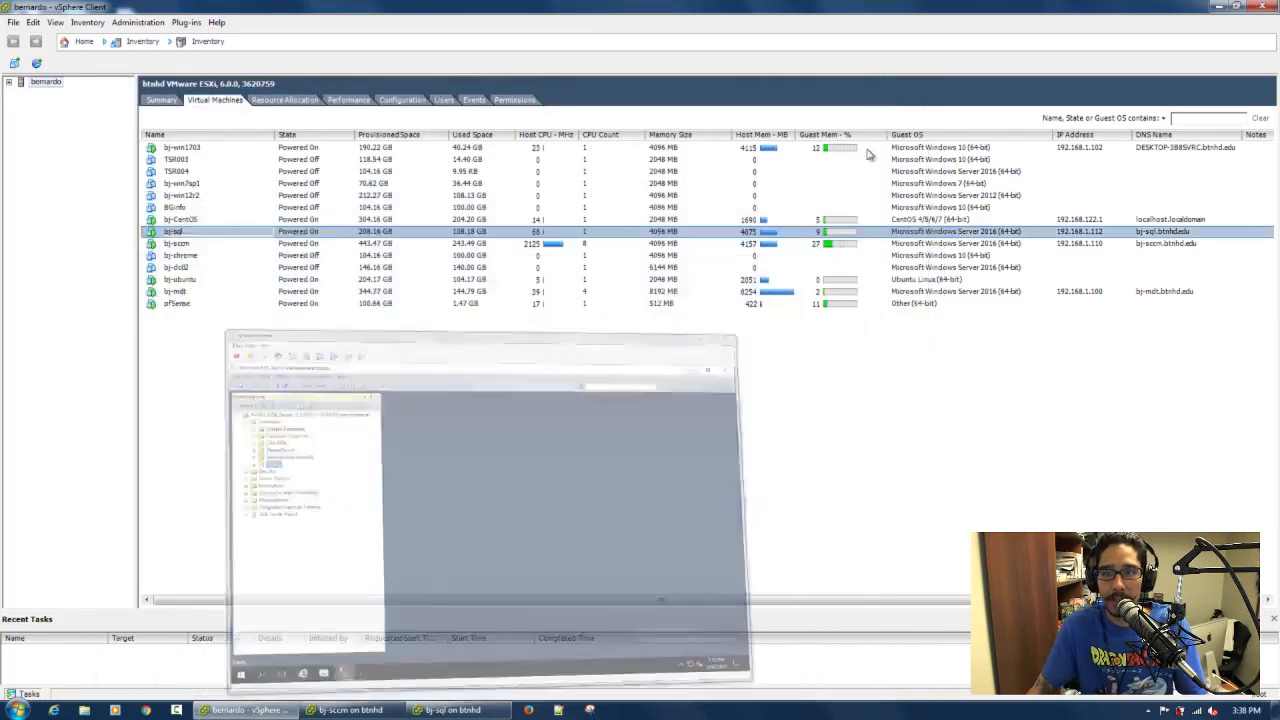
Restore the bj-sccm console to see the finished WSUS removal awaiting restart.
{"action": "left_click", "coordinate": [576, 440]}
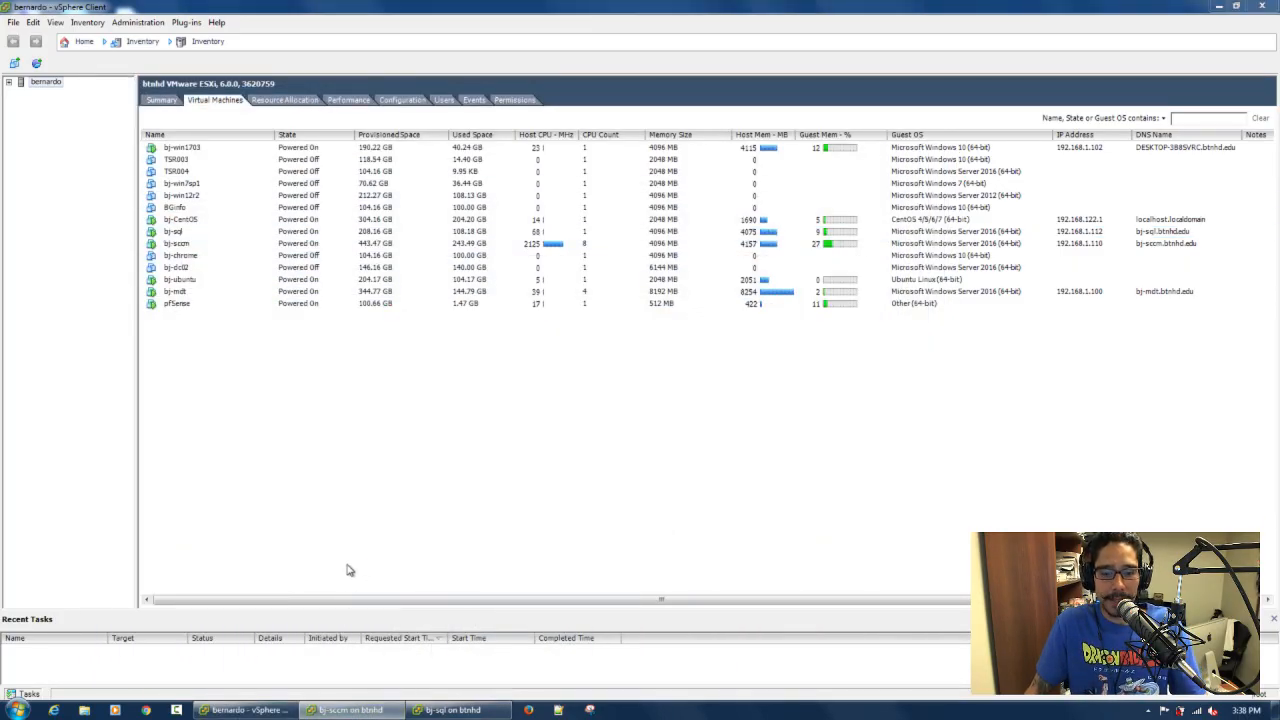
{"action": "left_click", "coordinate": [345, 710]}
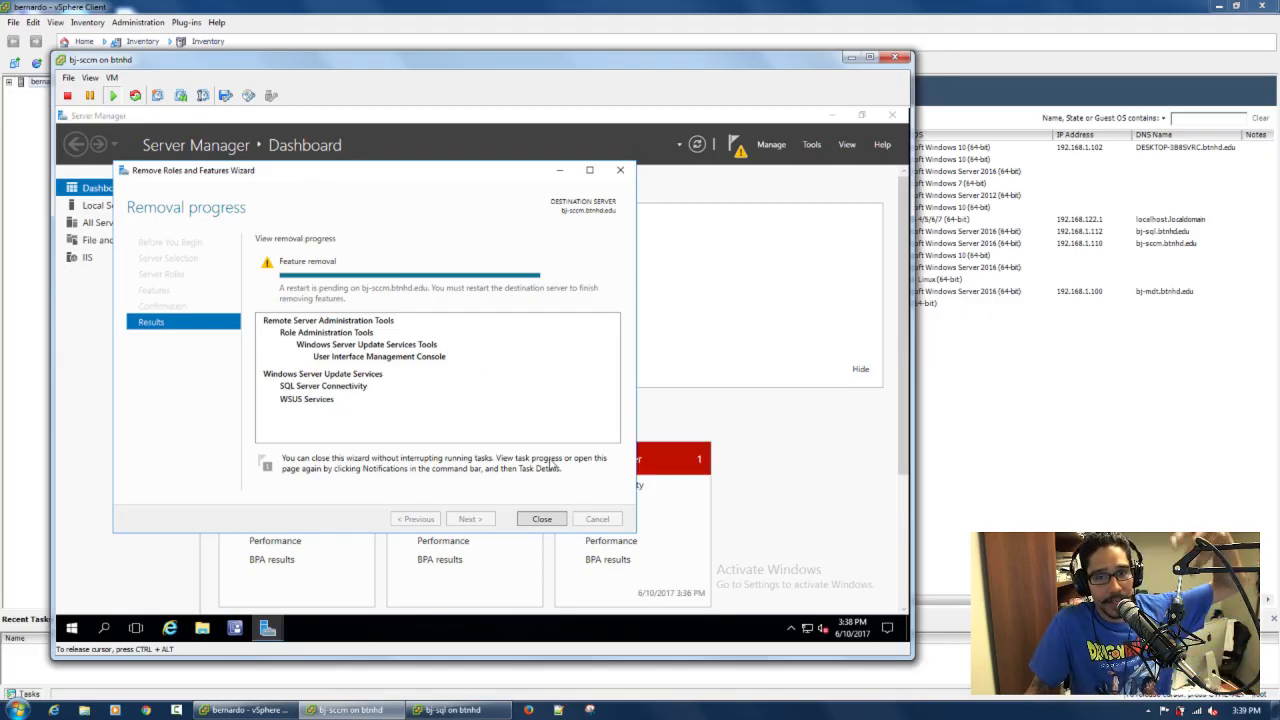
Close the finished removal wizard, review the notification, and close Server Manager.
{"action": "left_click", "coordinate": [548, 518]}
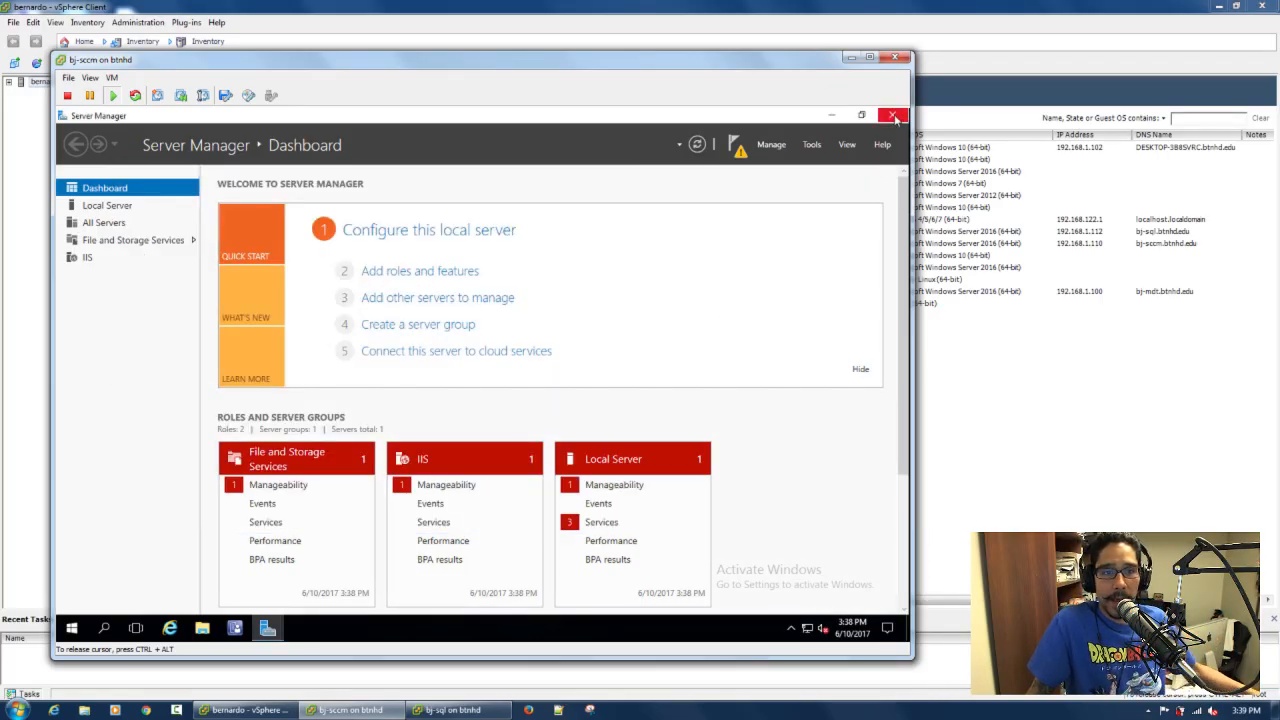
{"action": "left_click", "coordinate": [736, 145]}
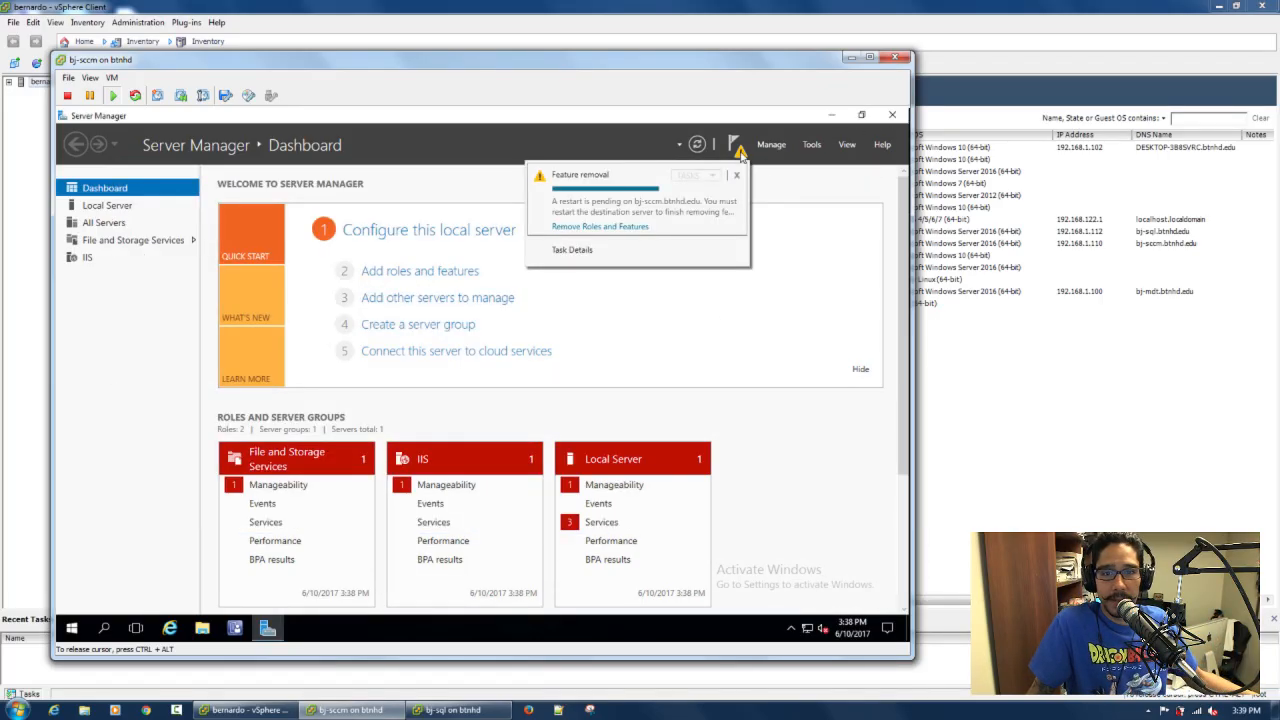
{"action": "left_click", "coordinate": [880, 115]}
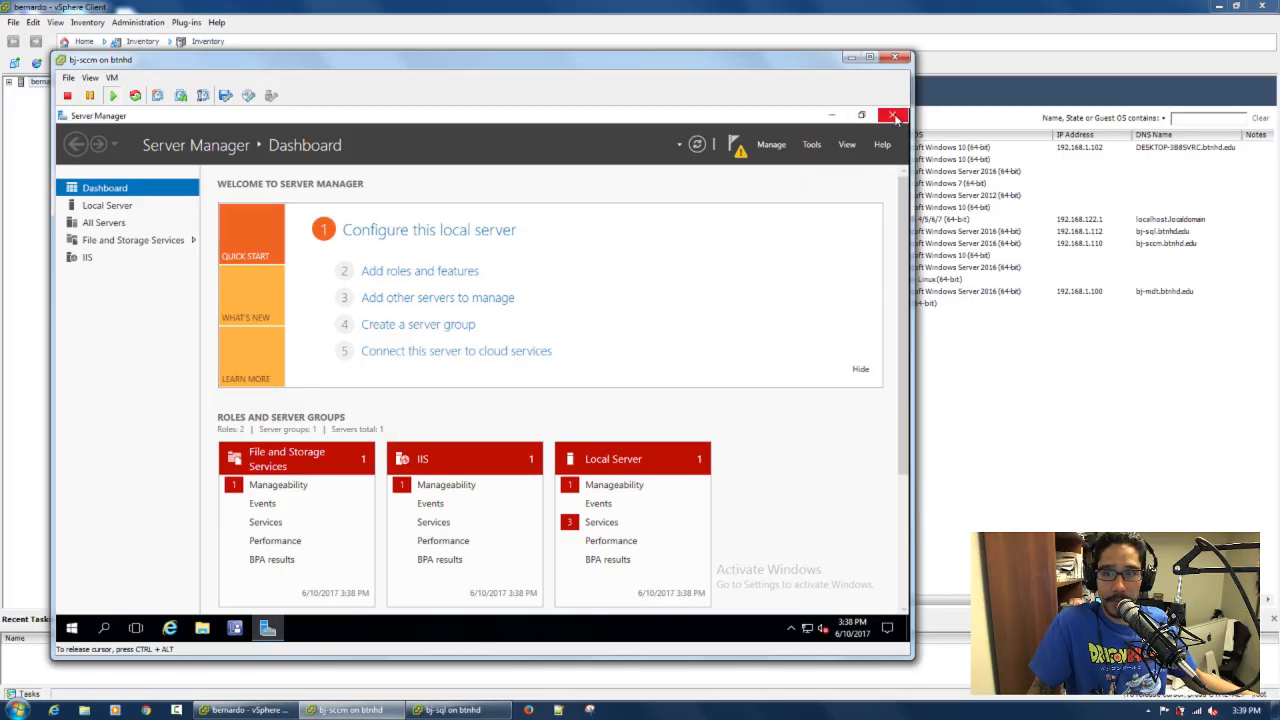
{"action": "left_click", "coordinate": [892, 115]}
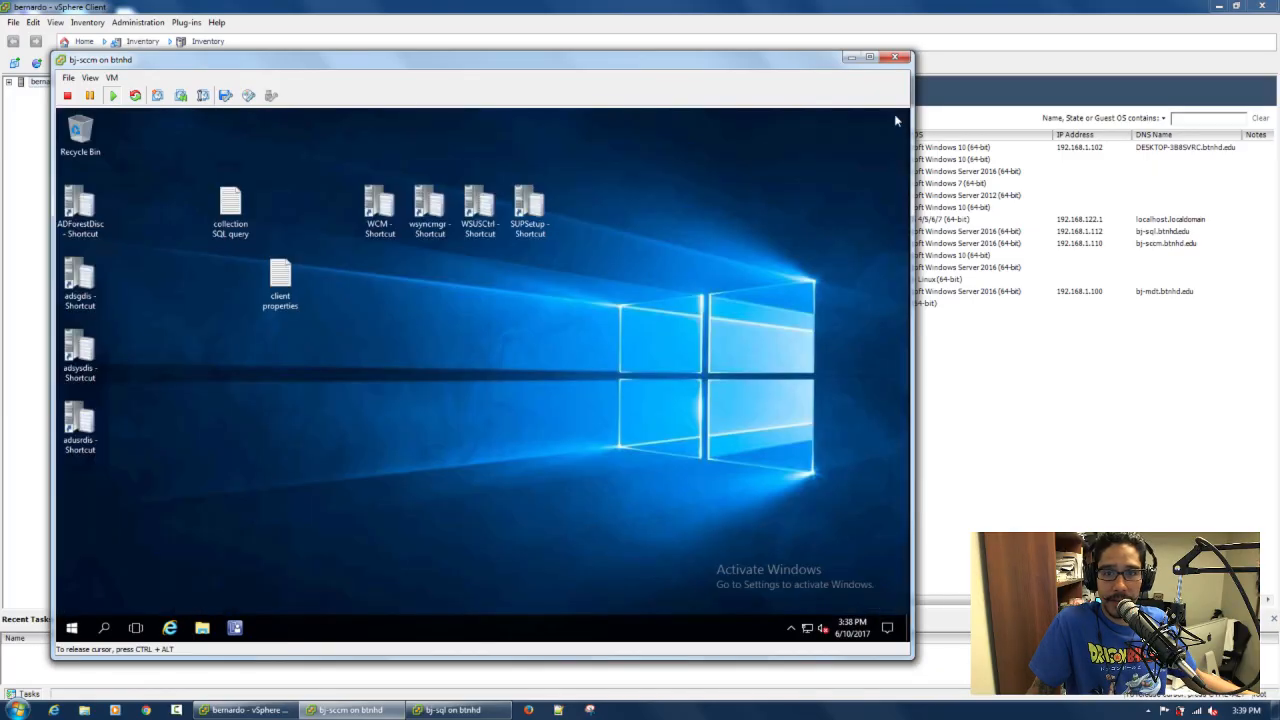
Restart the bj-sccm server from the Start menu, keeping the default reason.
{"action": "left_click", "coordinate": [71, 627]}
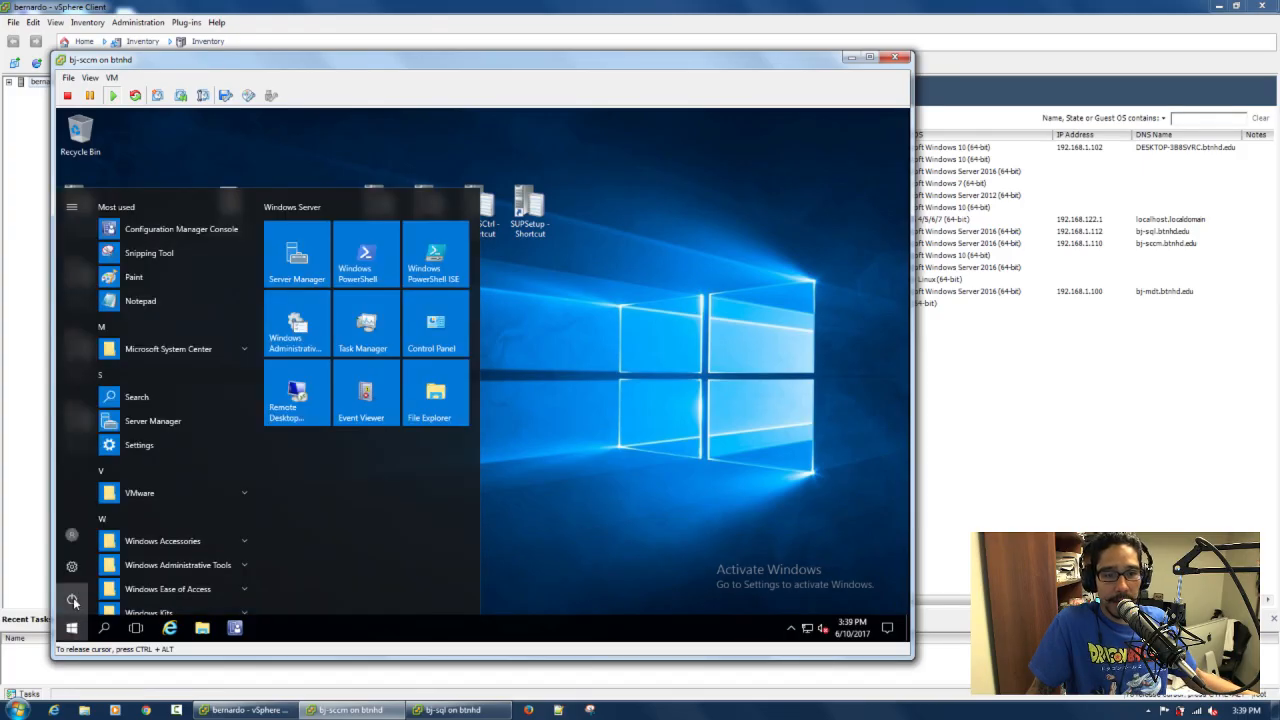
{"action": "left_click", "coordinate": [72, 598]}
{"action": "left_click", "coordinate": [88, 564]}
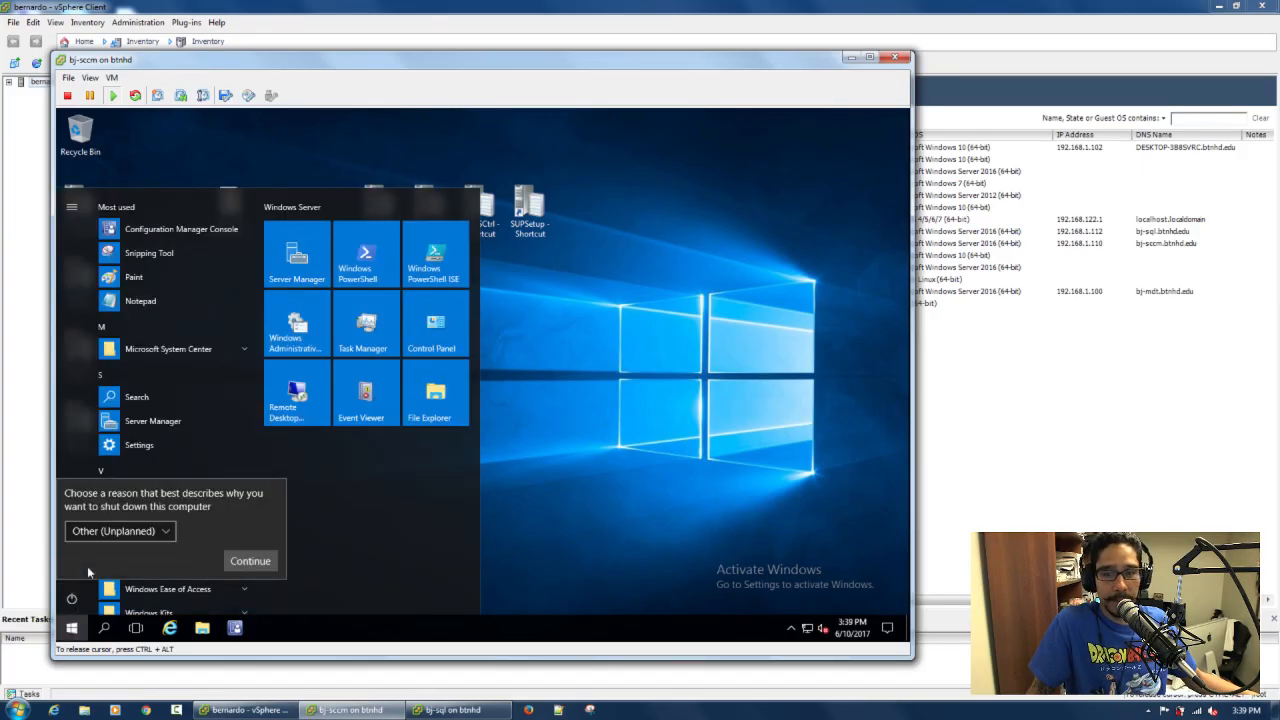
{"action": "left_click", "coordinate": [240, 564]}
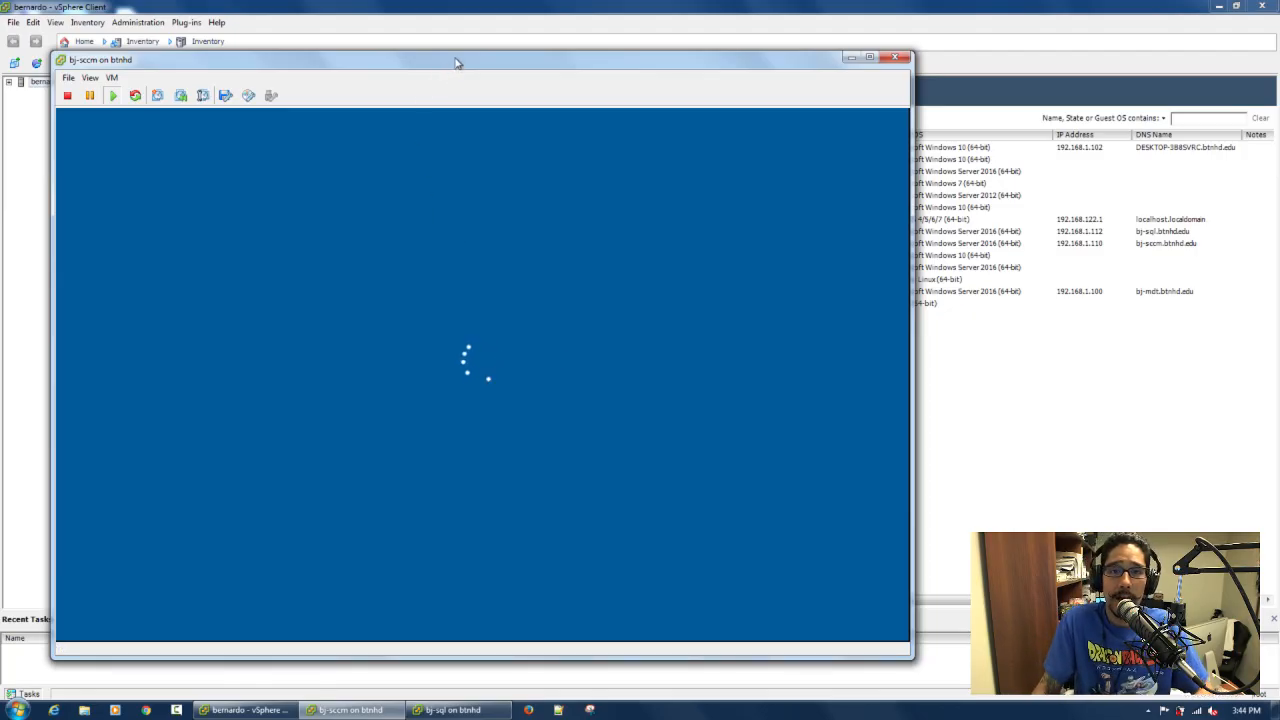
Autofit the bj-sccm console to the lock screen and position it above the VM list.
{"action": "left_click_drag", "start_coordinate": [457, 57], "coordinate": [479, 284]}
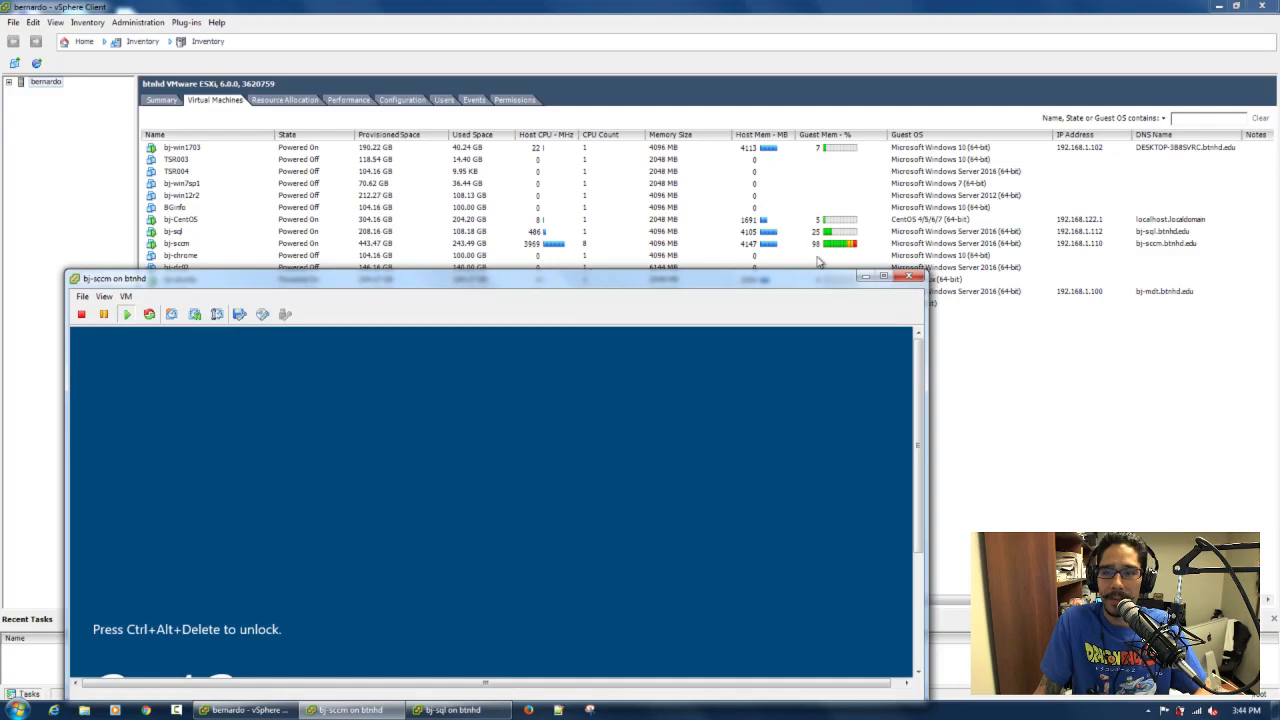
{"action": "left_click_drag", "start_coordinate": [582, 279], "coordinate": [580, 113]}
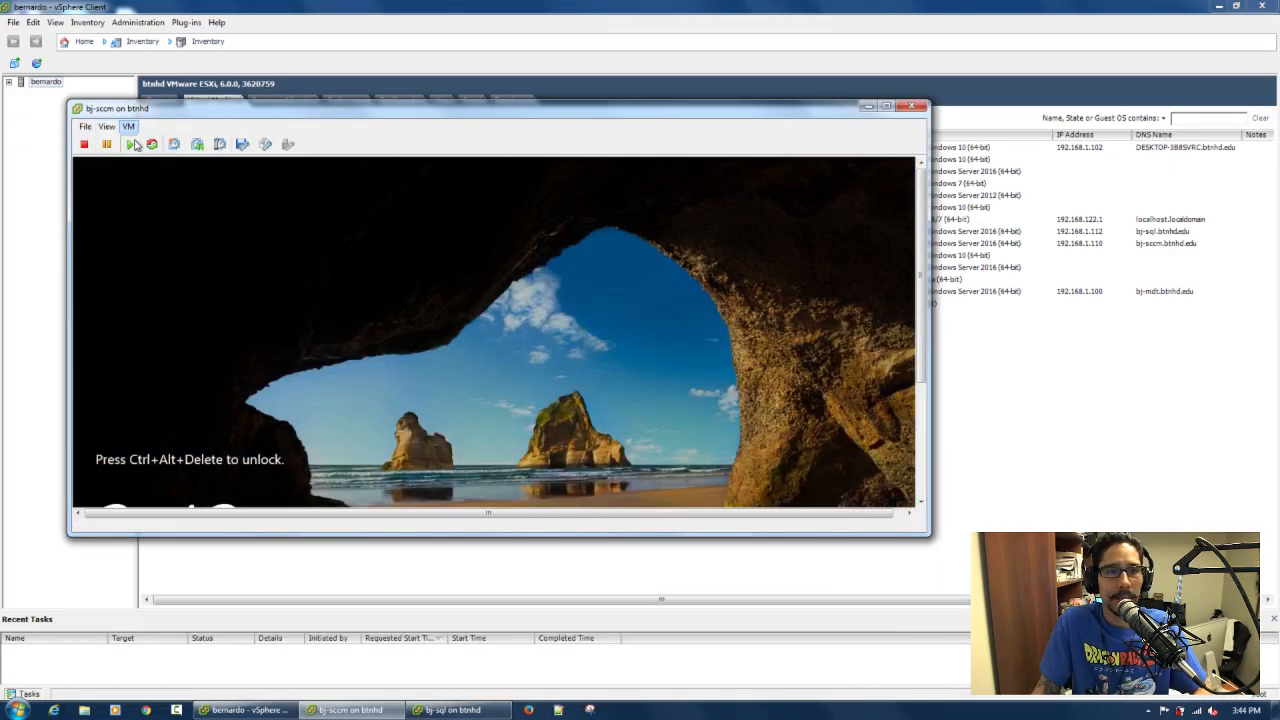
{"action": "left_click", "coordinate": [106, 126]}
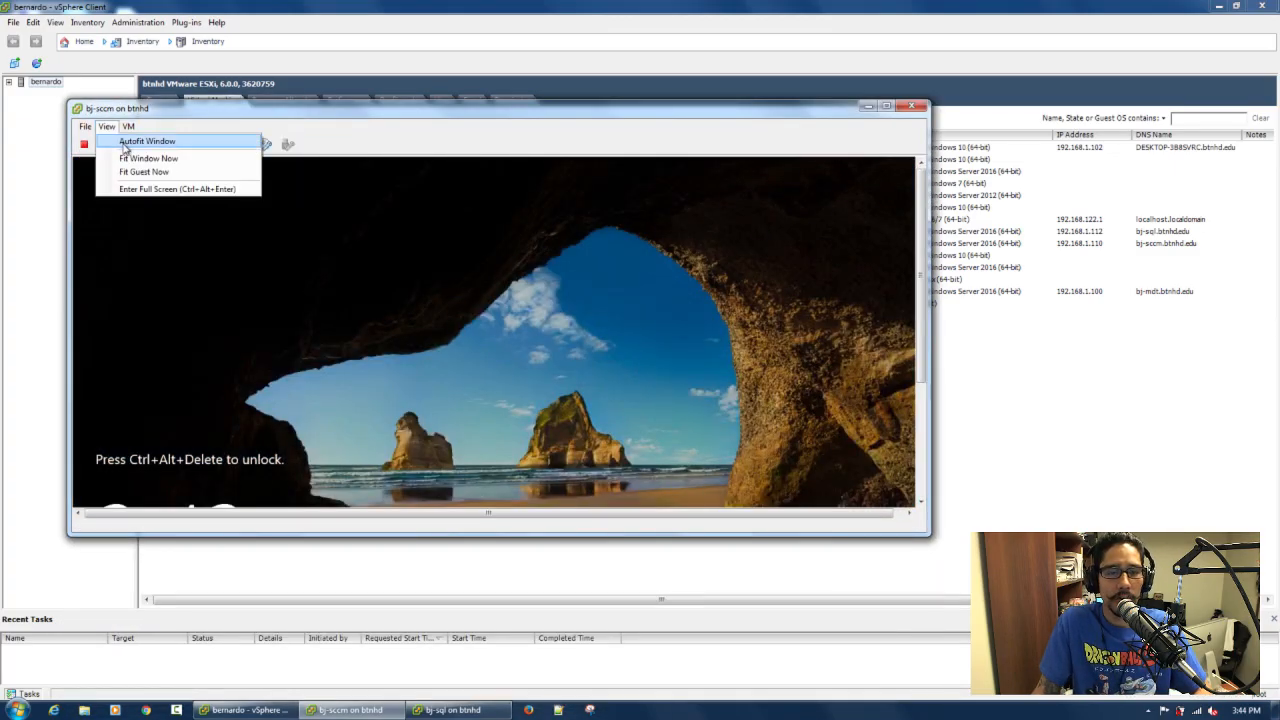
{"action": "left_click", "coordinate": [126, 143]}
{"action": "left_click_drag", "start_coordinate": [304, 117], "coordinate": [313, 280]}
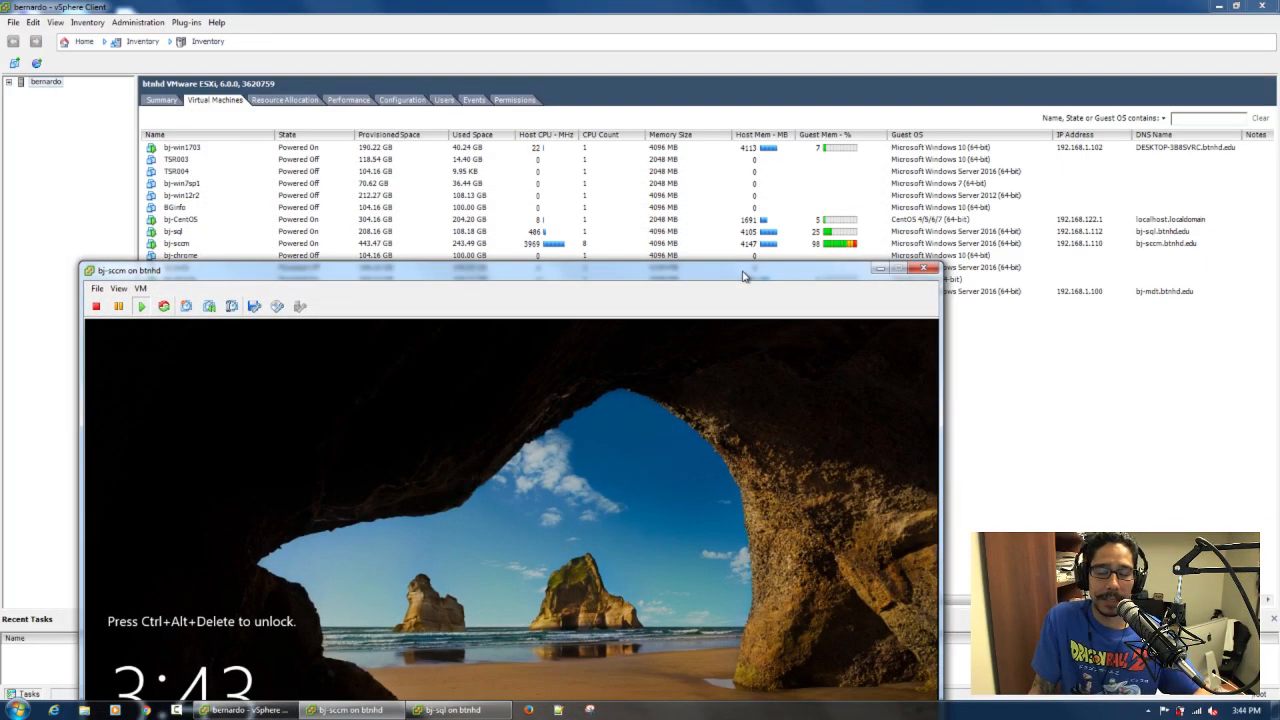
{"action": "left_click_drag", "start_coordinate": [743, 276], "coordinate": [742, 271]}
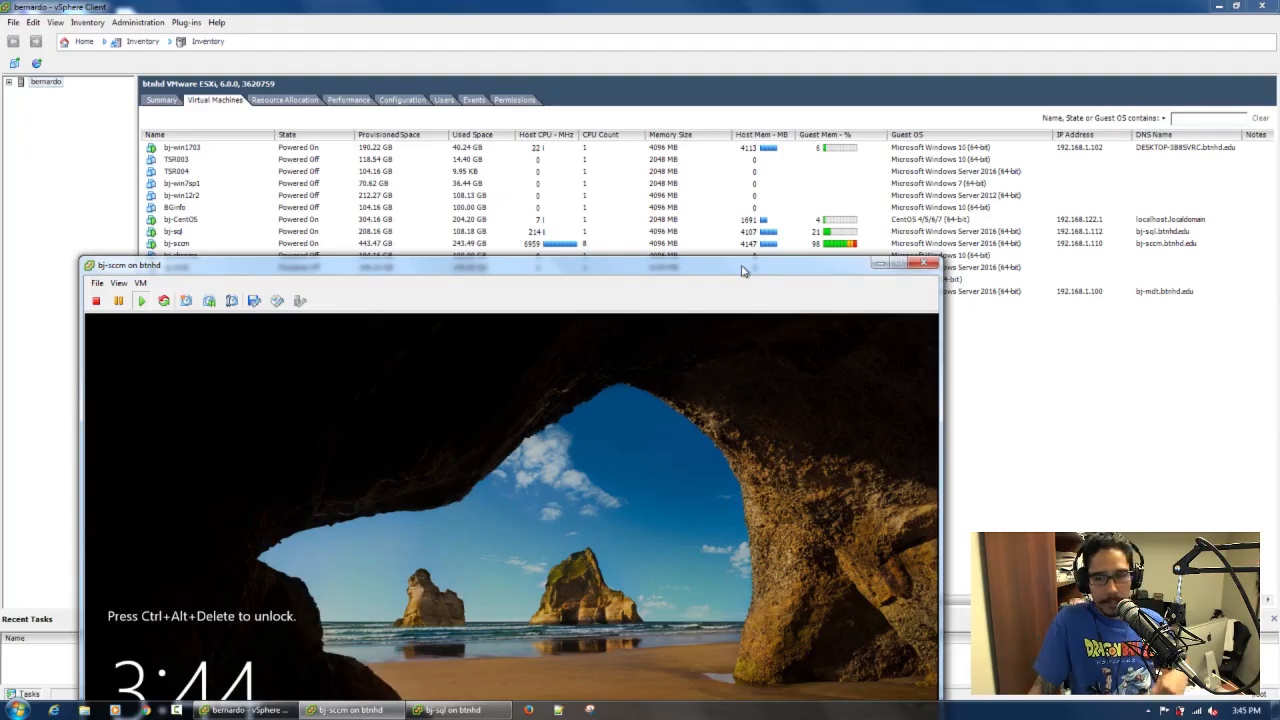
{"action": "left_click_drag", "start_coordinate": [742, 270], "coordinate": [758, 88]}
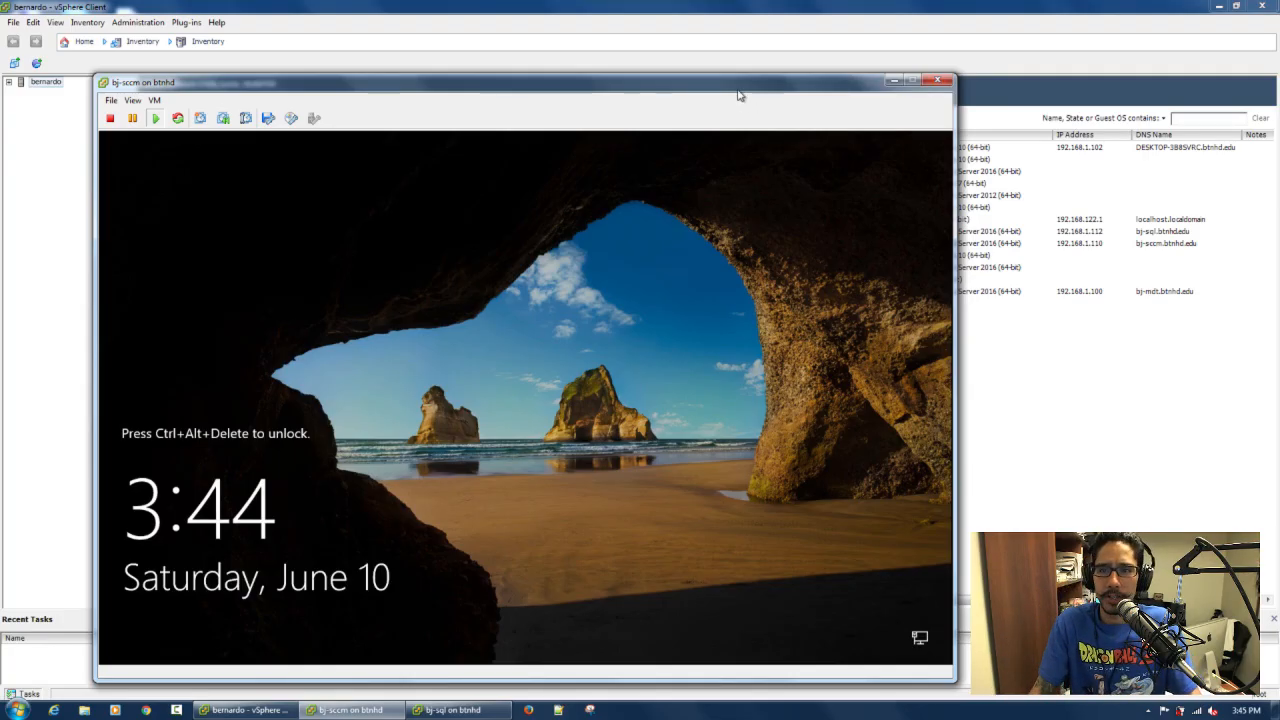
{"action": "mouse_move", "coordinate": [737, 92]}
{"action": "left_mouse_down"}
{"action": "mouse_move", "coordinate": [760, 370]}
{"action": "mouse_move", "coordinate": [757, 80]}
{"action": "left_mouse_up"}
Send Ctrl+Alt+Del to bj-sccm through the VM Guest menu.
{"action": "left_click", "coordinate": [172, 90]}
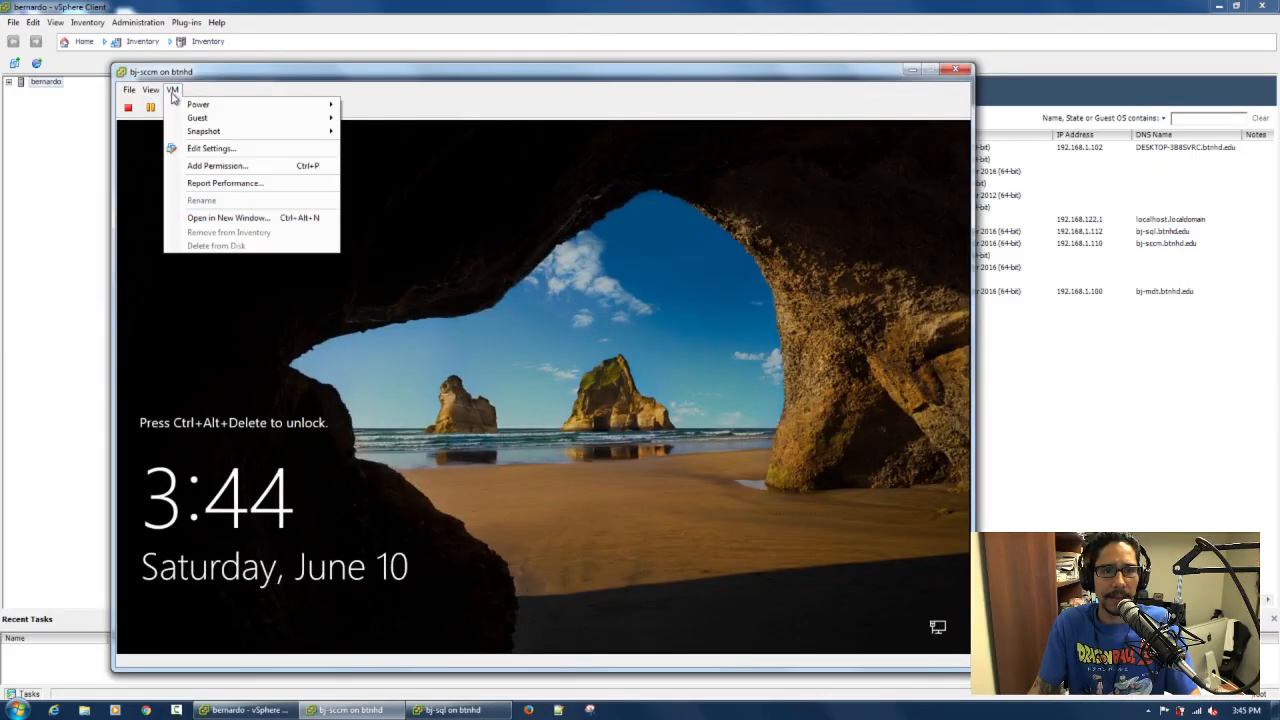
{"action": "mouse_move", "coordinate": [210, 118]}
{"action": "left_click", "coordinate": [392, 134]}
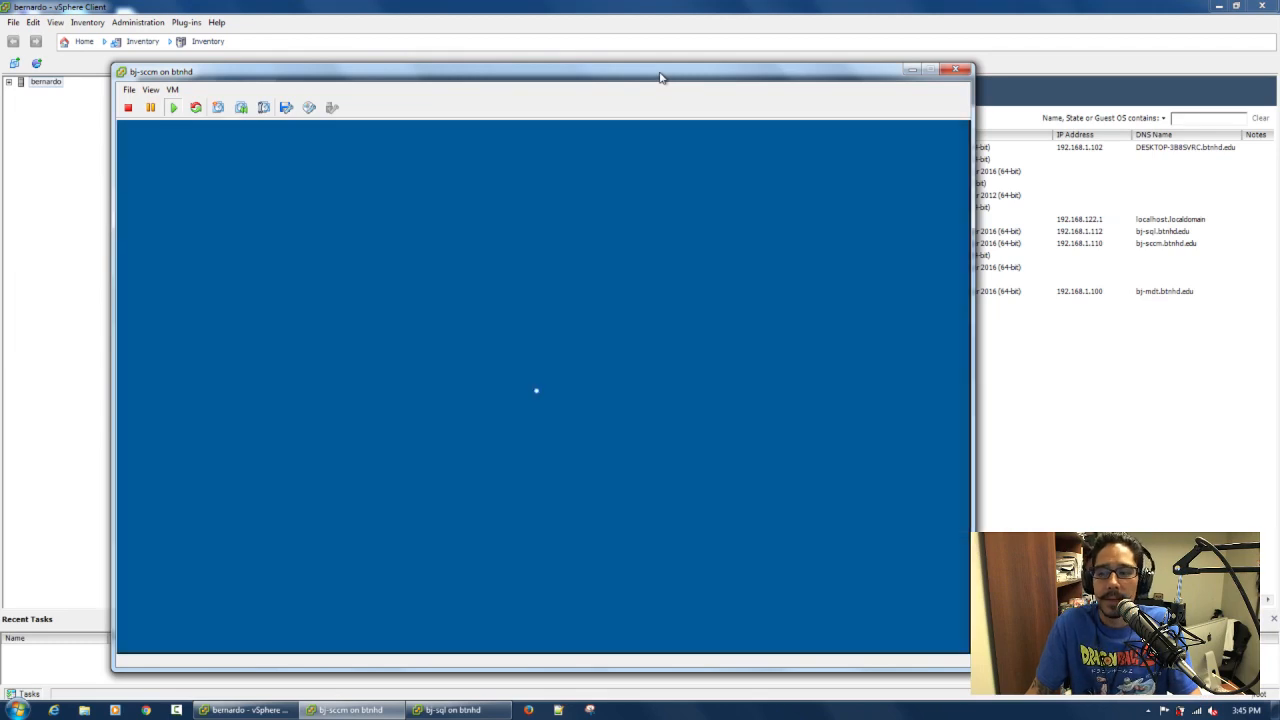
{"action": "mouse_move", "coordinate": [660, 77]}
{"action": "left_mouse_down"}
{"action": "mouse_move", "coordinate": [673, 287]}
{"action": "mouse_move", "coordinate": [659, 64]}
{"action": "left_mouse_up"}
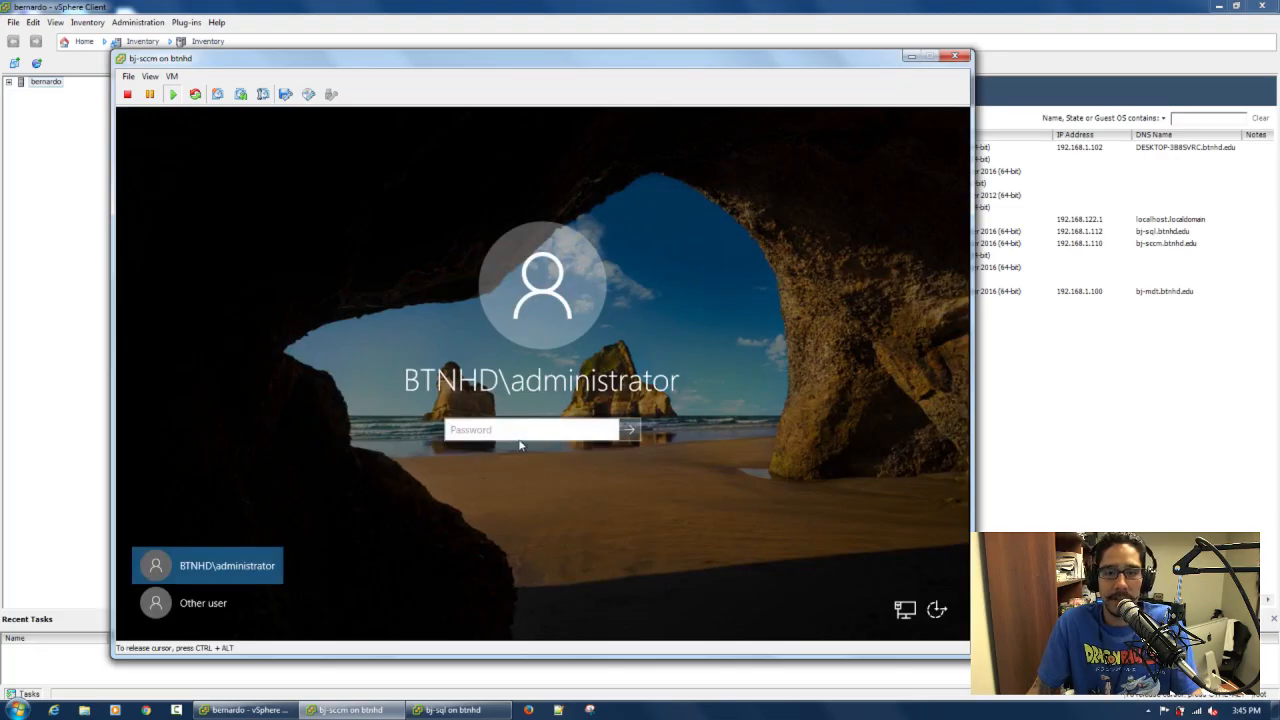
Sign in with the administrator password, then minimize the console.
{"action": "left_click", "coordinate": [516, 437]}
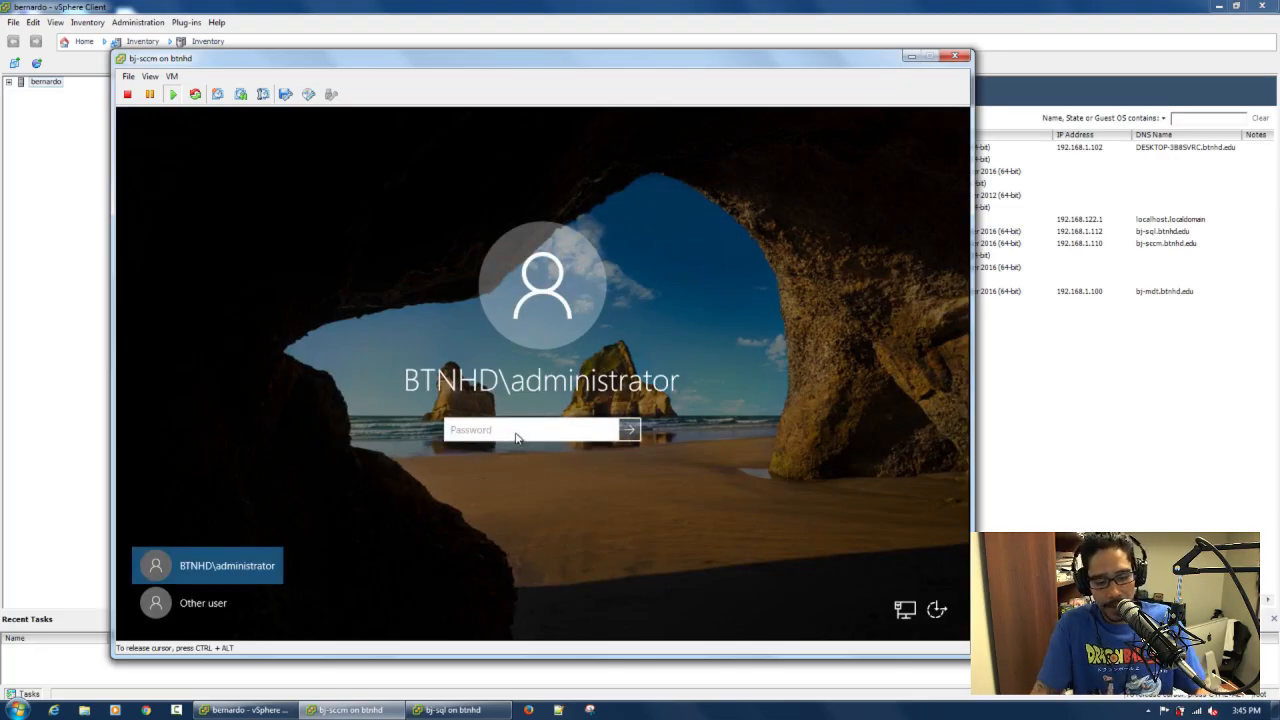
{"action": "type", "text": "********"}
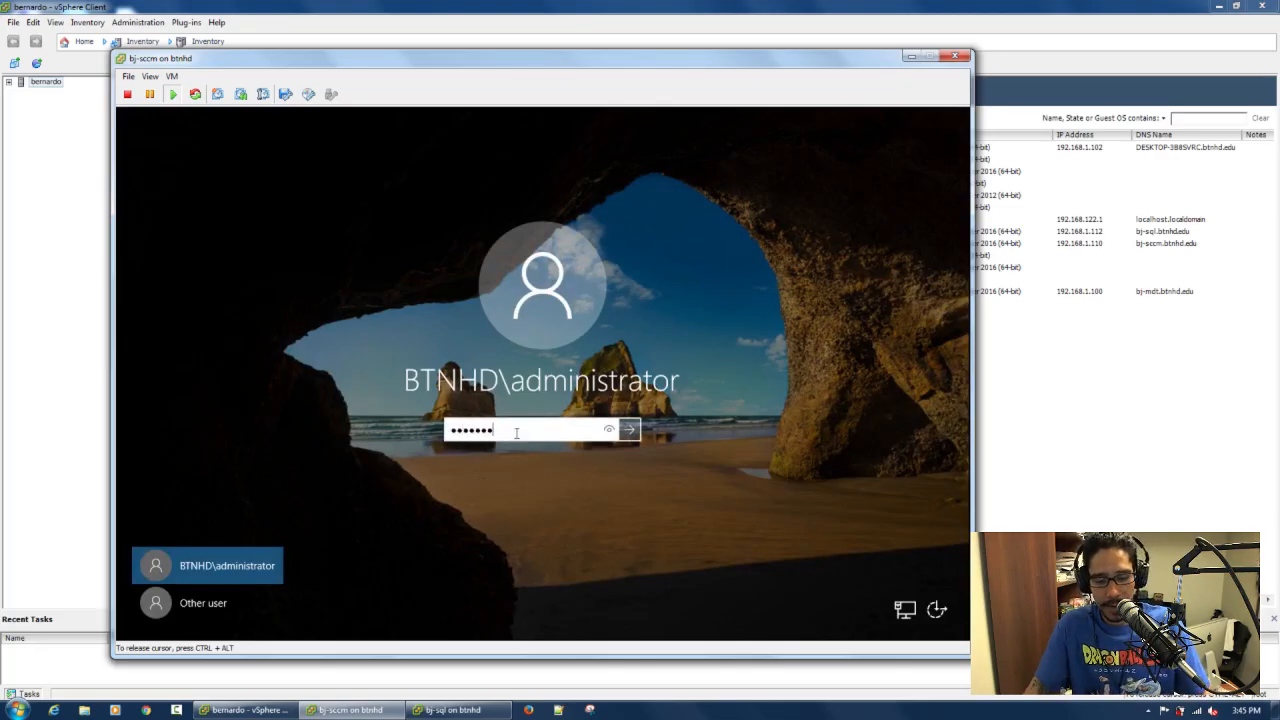
{"action": "key", "text": "Return"}
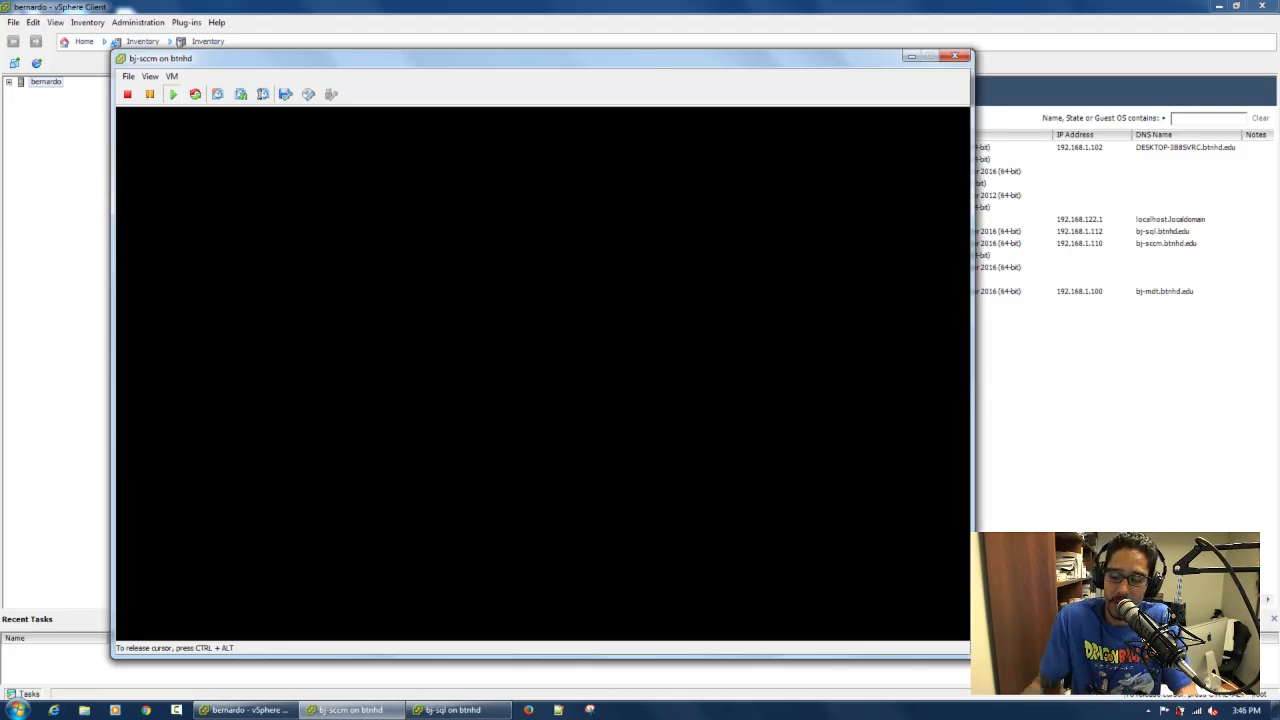
{"action": "left_click", "coordinate": [911, 56]}
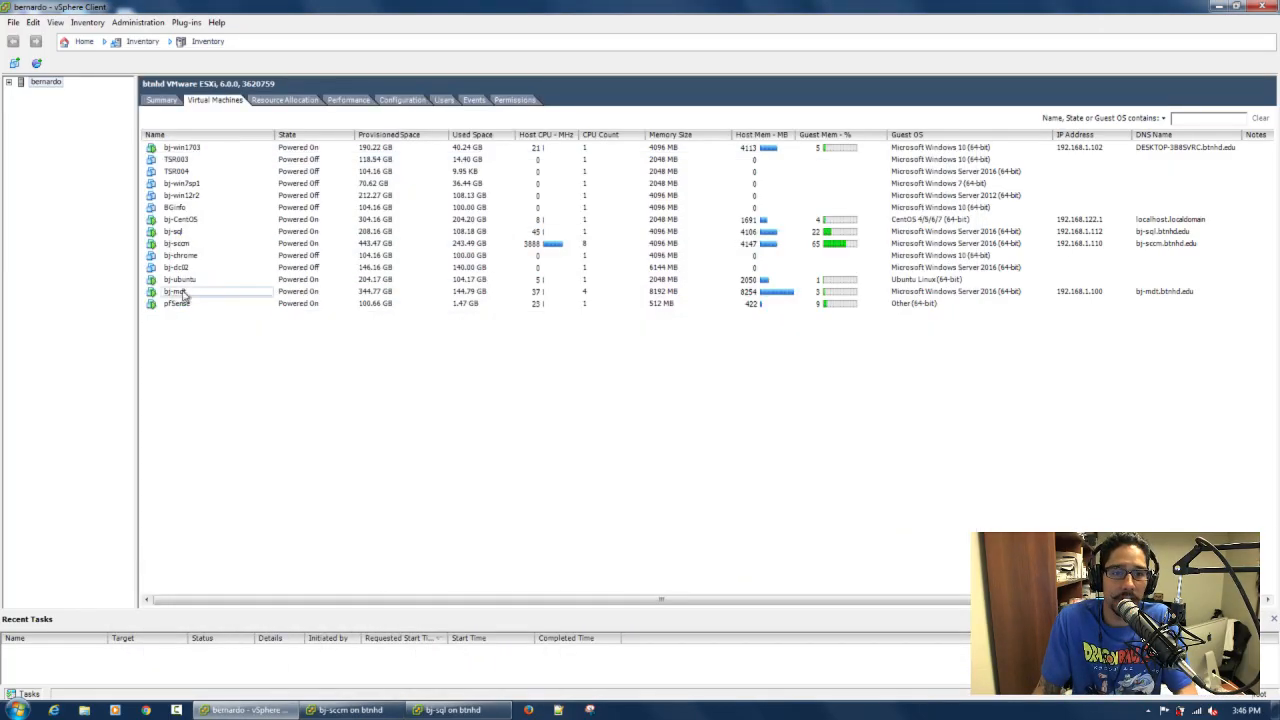
Restore the bj-sccm console to show the signed-in server desktop.
{"action": "left_click", "coordinate": [358, 710]}
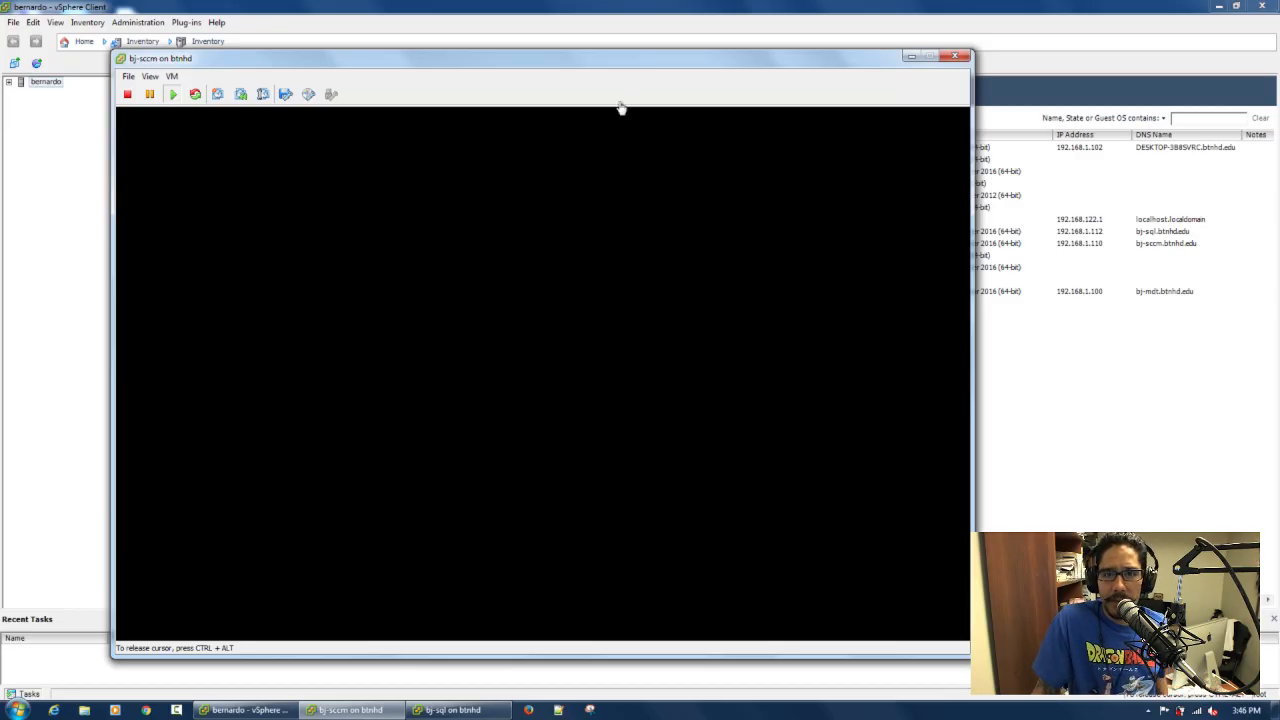
{"action": "mouse_move", "coordinate": [651, 63]}
{"action": "left_mouse_down"}
{"action": "mouse_move", "coordinate": [660, 330]}
{"action": "mouse_move", "coordinate": [660, 69]}
{"action": "left_mouse_up"}
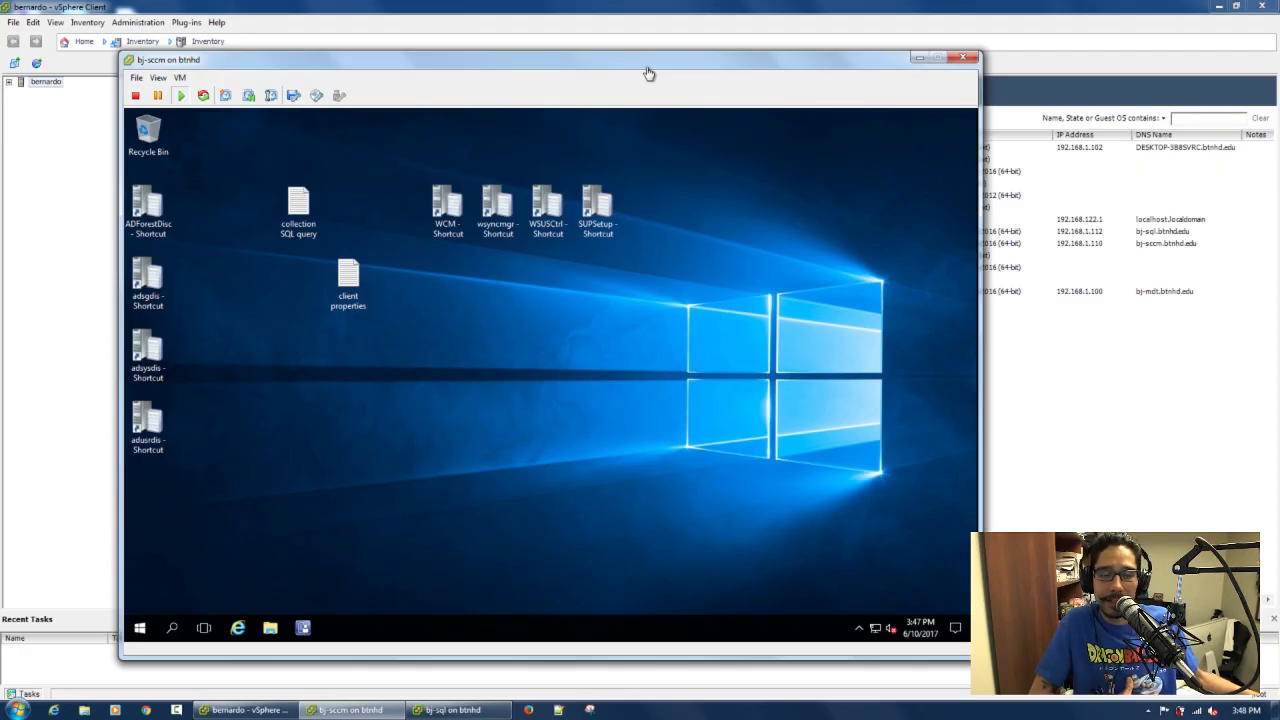
Launch Server Manager from the Start menu on bj-sccm.
{"action": "left_click", "coordinate": [582, 337]}
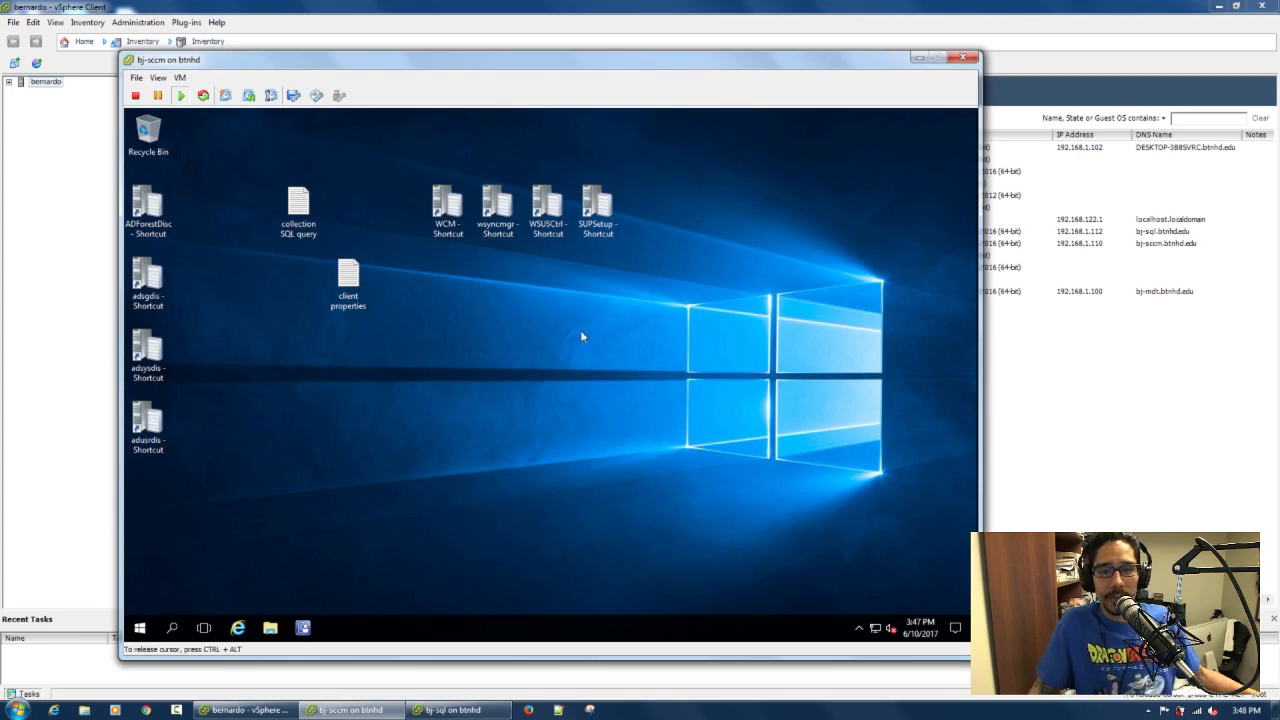
{"action": "key", "text": "ctrl+alt"}
{"action": "mouse_move", "coordinate": [677, 67]}
{"action": "left_mouse_down"}
{"action": "mouse_move", "coordinate": [720, 266]}
{"action": "mouse_move", "coordinate": [703, 302]}
{"action": "mouse_move", "coordinate": [677, 55]}
{"action": "left_mouse_up"}
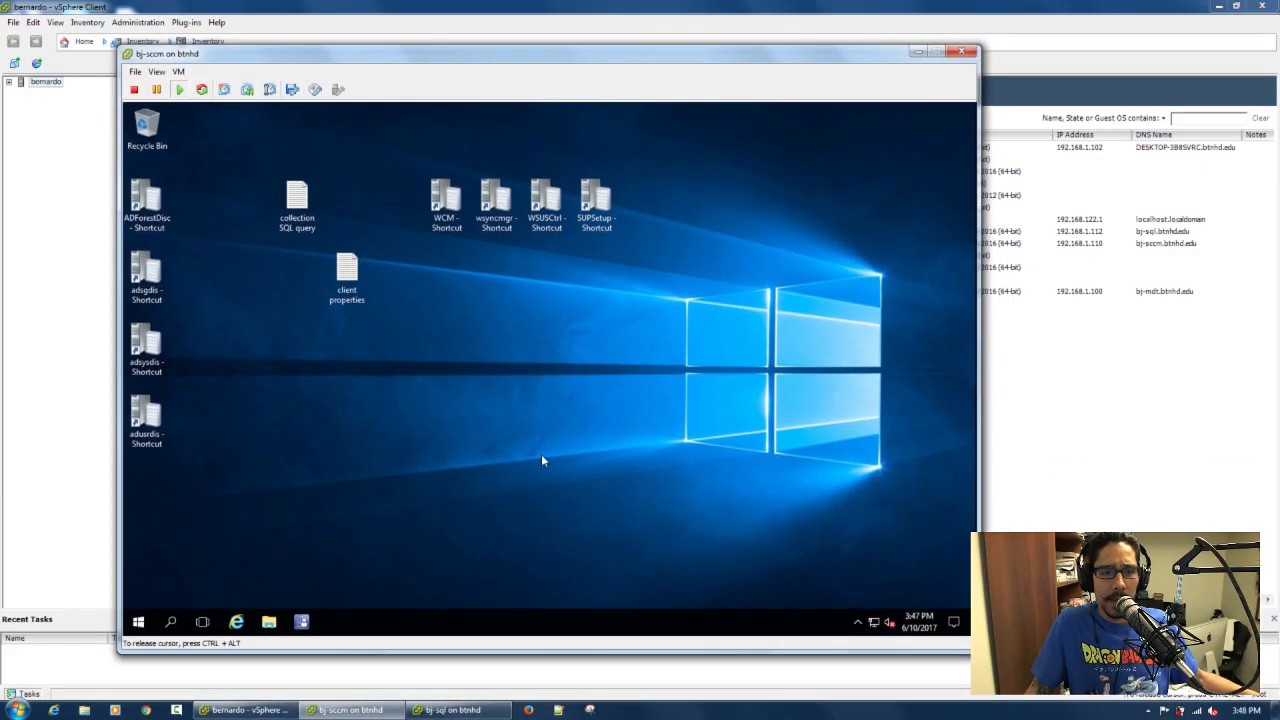
{"action": "left_click", "coordinate": [138, 621]}
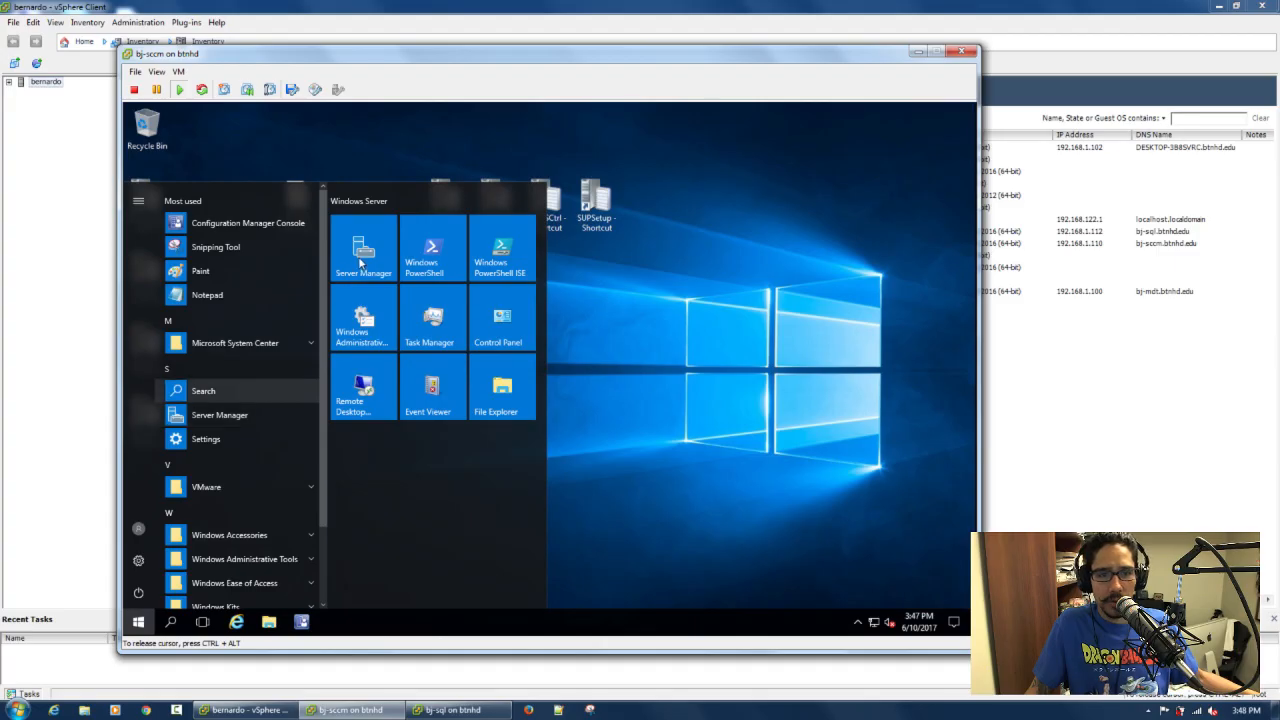
{"action": "left_click", "coordinate": [363, 255]}
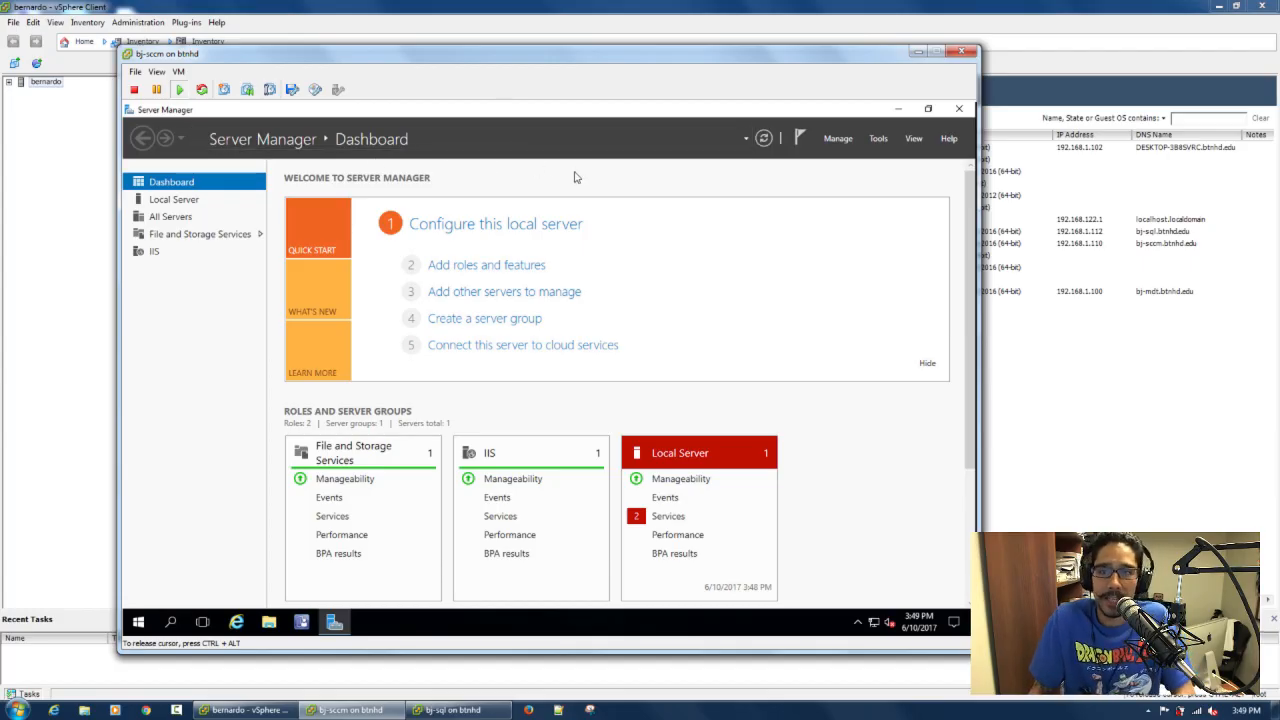
Run Add Roles and Features as a role-based install on bj-sccm up to server roles.
{"action": "left_click", "coordinate": [838, 140]}
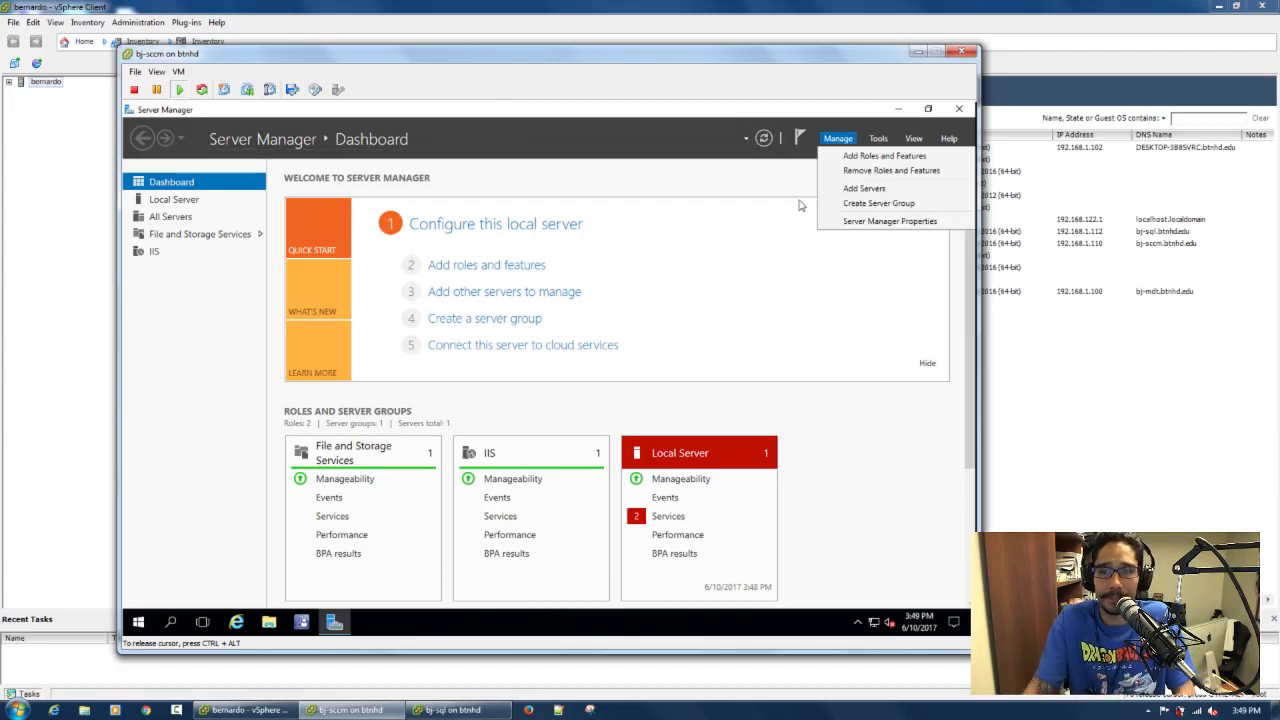
{"action": "left_click", "coordinate": [896, 157]}
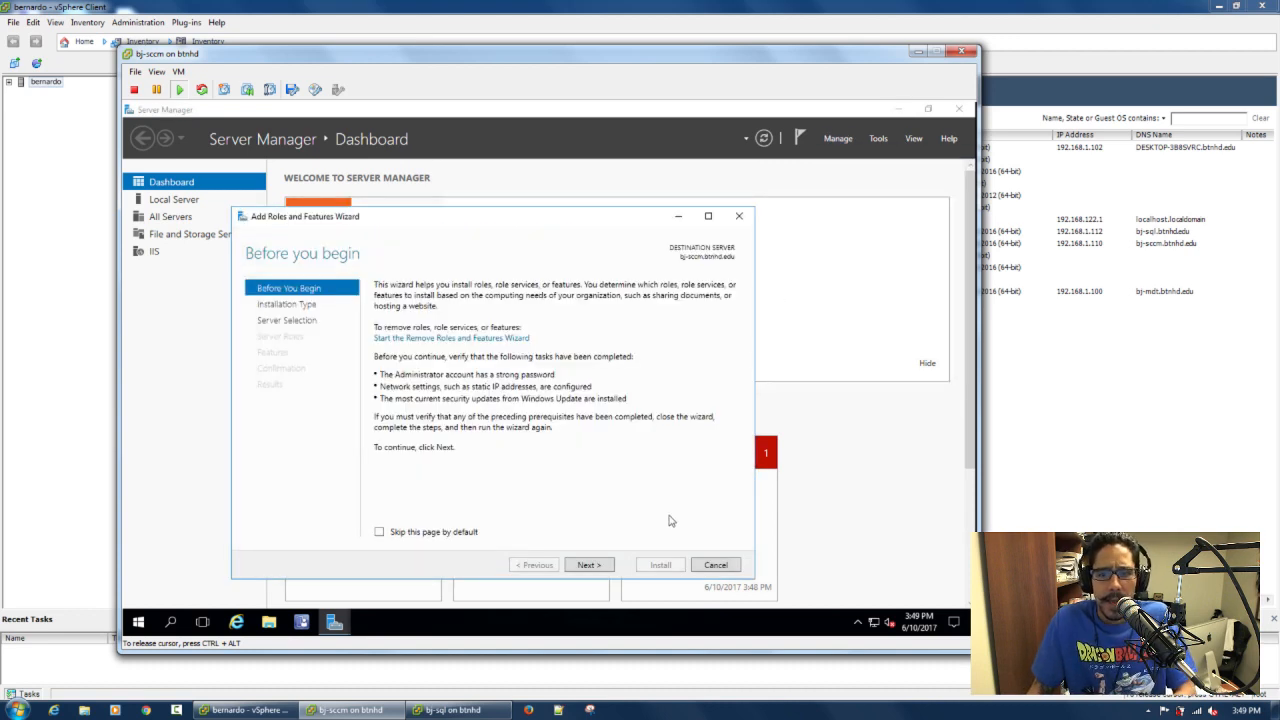
{"action": "left_click", "coordinate": [586, 565]}
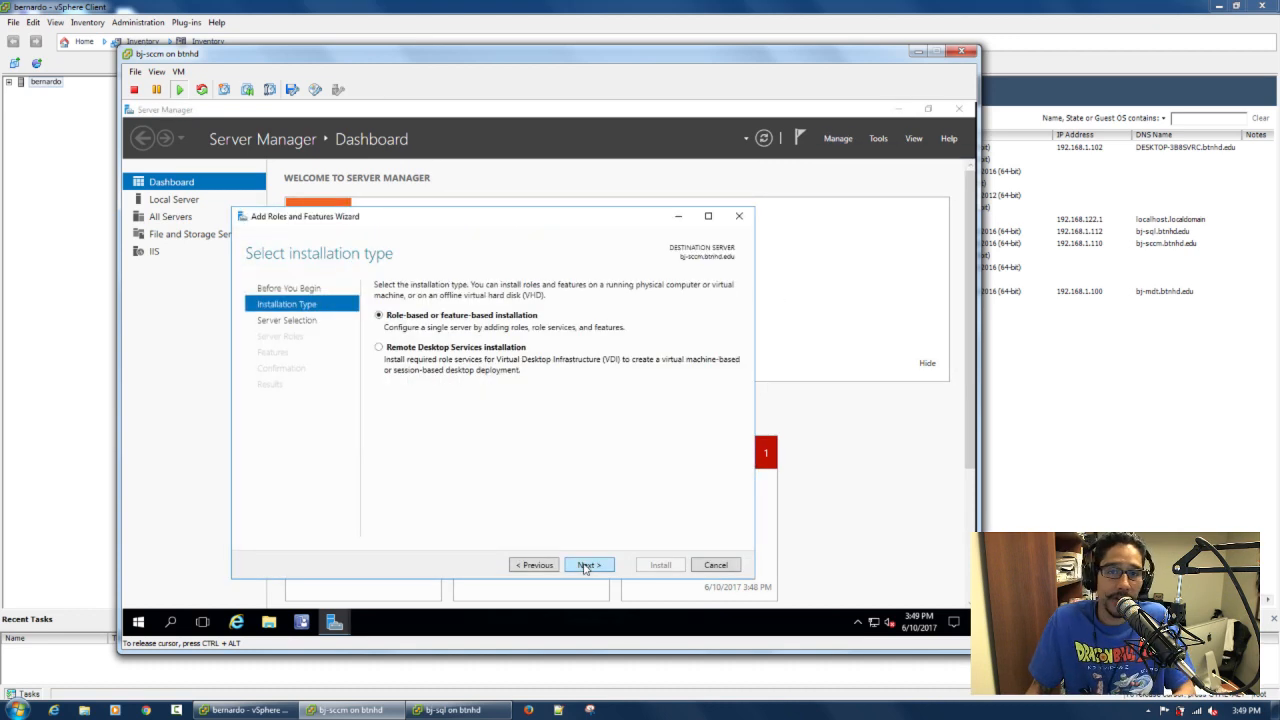
{"action": "left_click", "coordinate": [586, 565]}
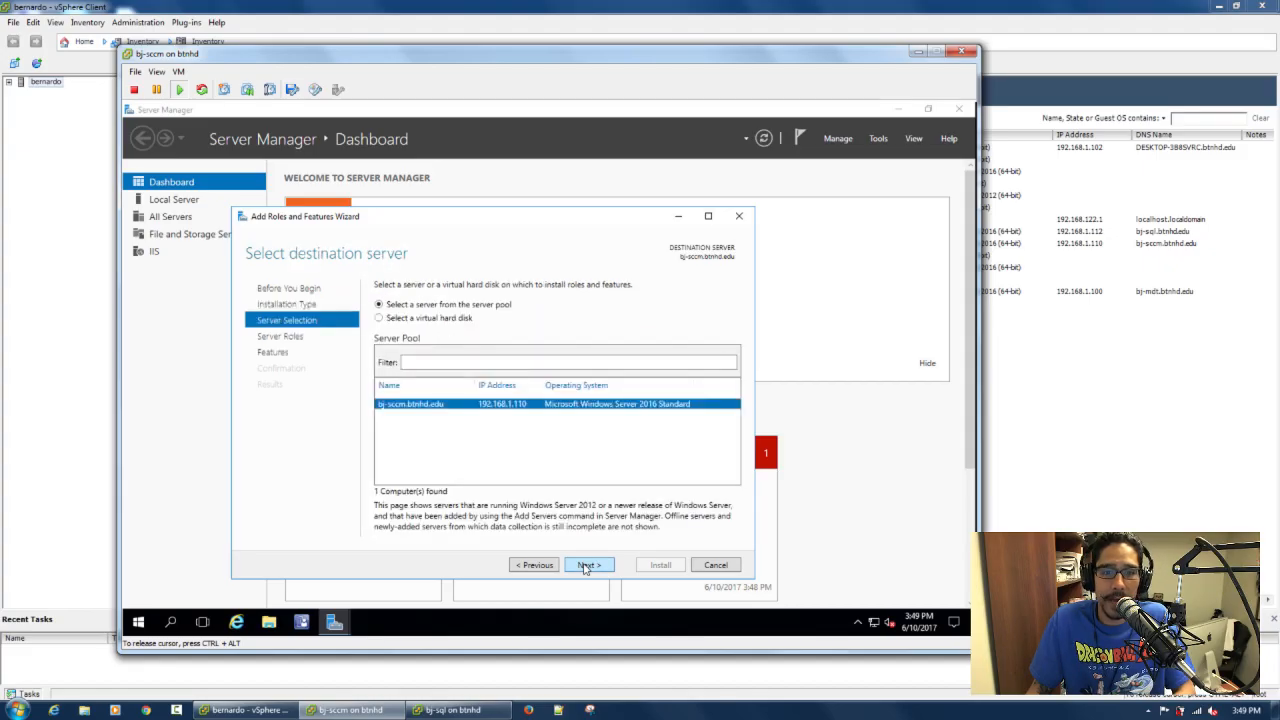
{"action": "left_click", "coordinate": [586, 565]}
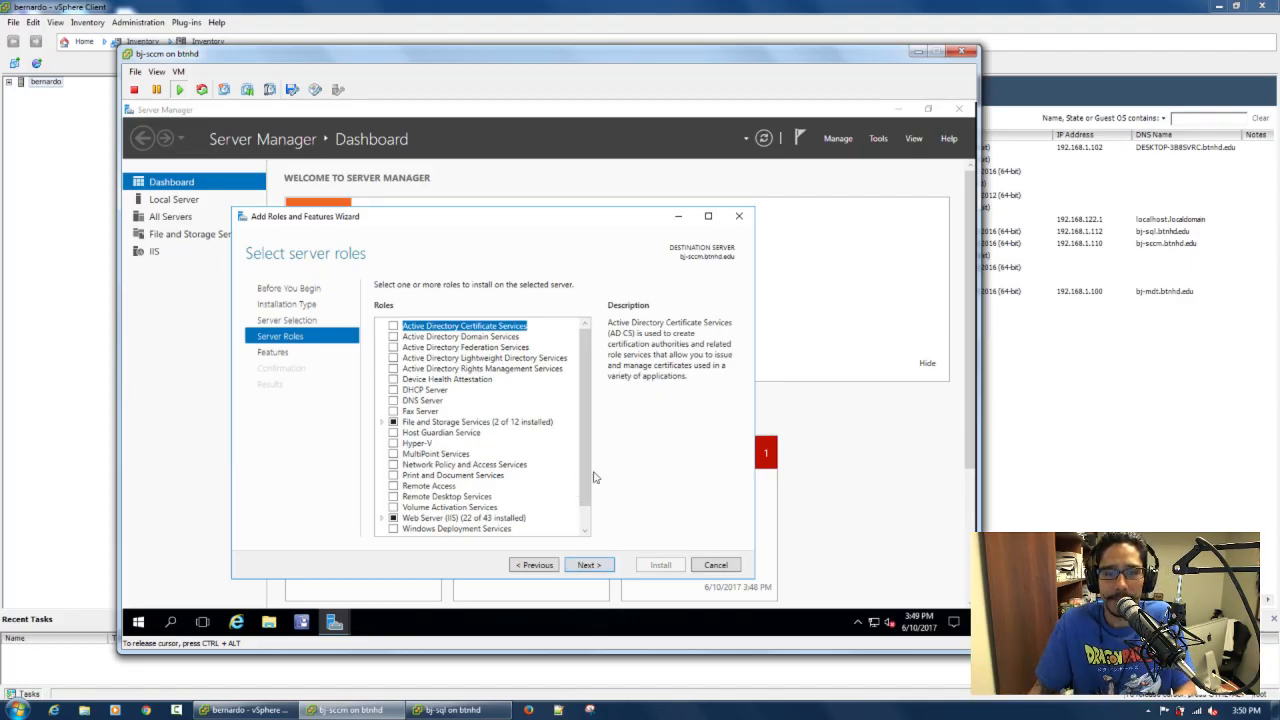
Select the Windows Server Update Services role with its management tools and pass the Features page.
{"action": "scroll", "coordinate": [585, 476], "scroll_direction": "down", "scroll_amount": 1}
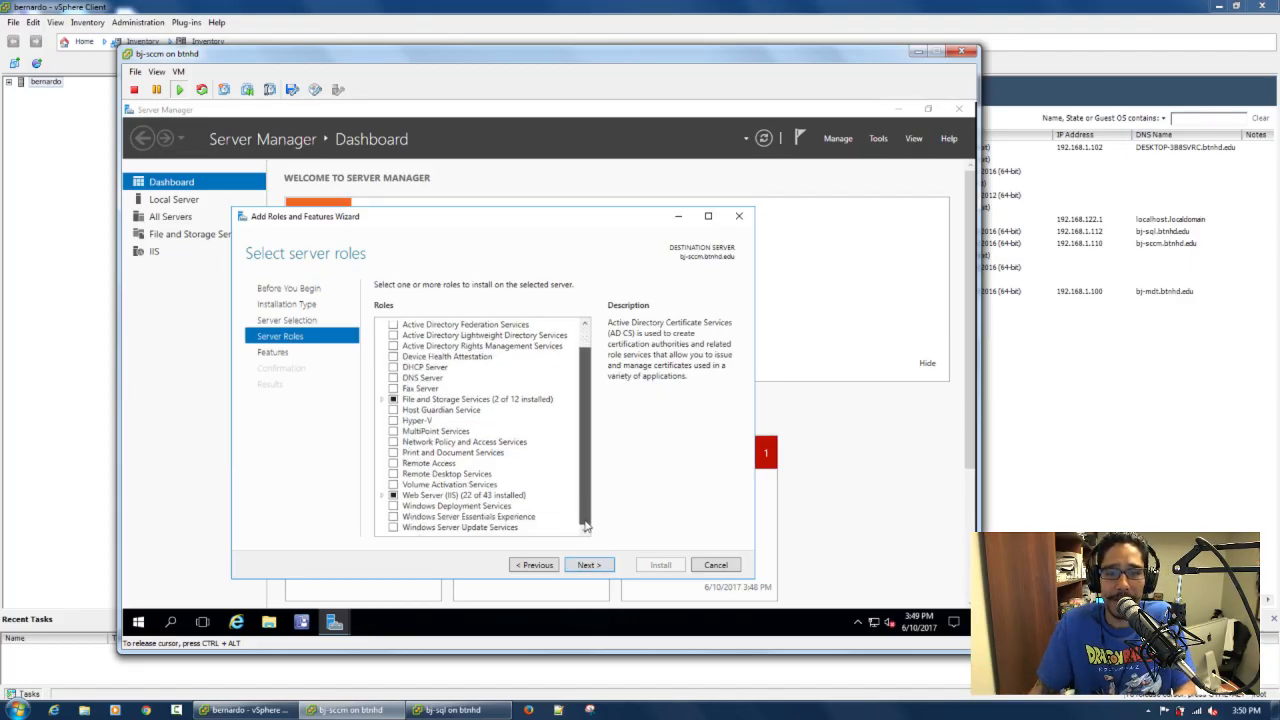
{"action": "left_click", "coordinate": [393, 527]}
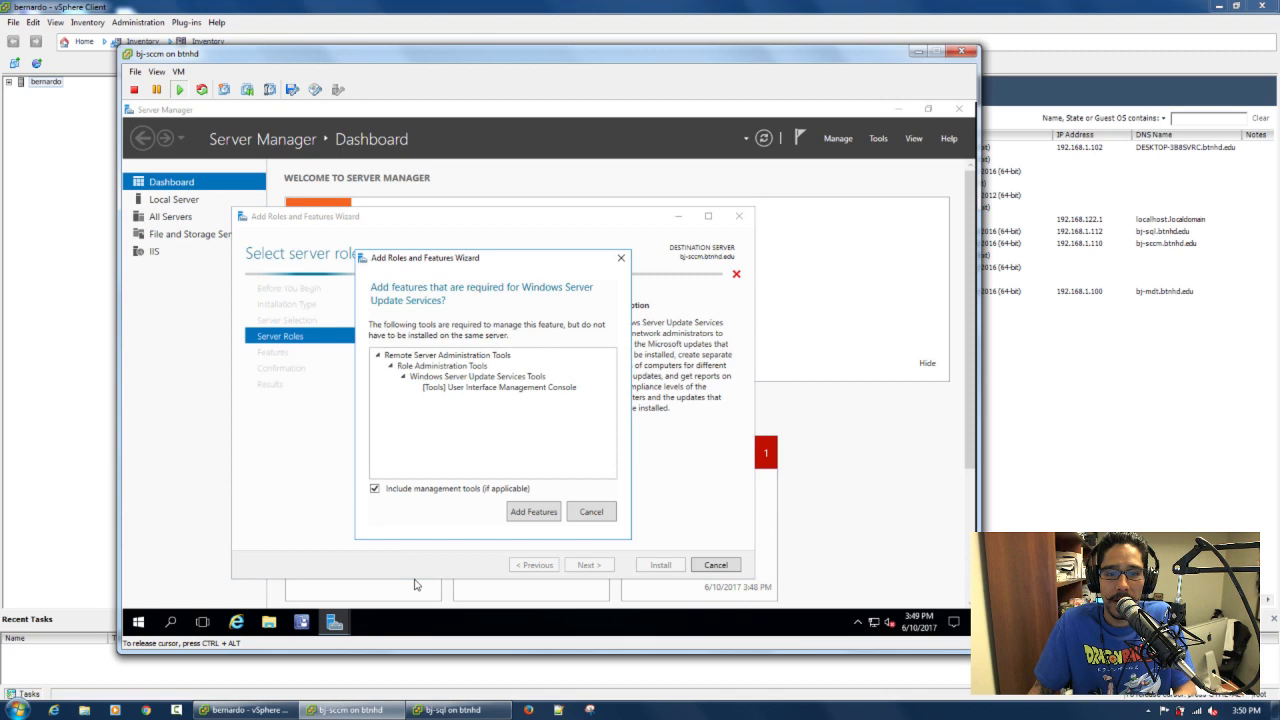
{"action": "left_click", "coordinate": [517, 512]}
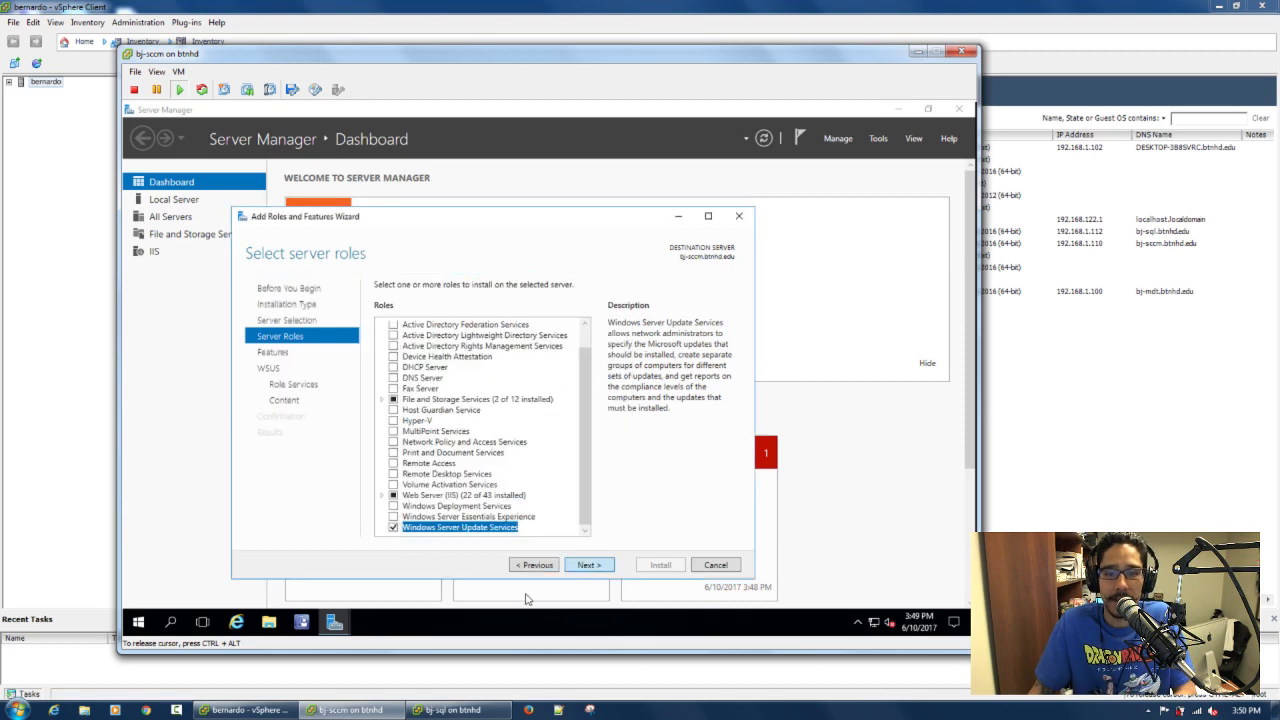
{"action": "left_click", "coordinate": [583, 566]}
{"action": "left_click", "coordinate": [583, 566]}
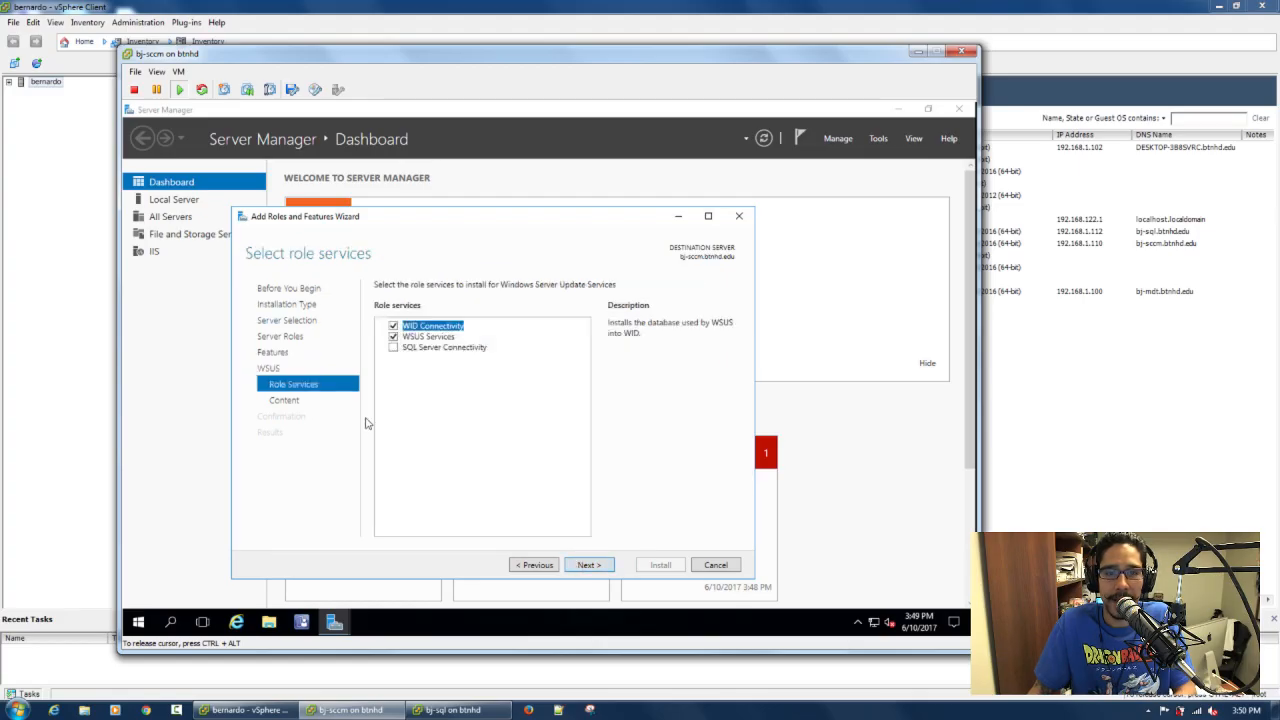
Keep WID Connectivity and WSUS Services as role services and continue.
{"action": "left_click", "coordinate": [448, 349]}
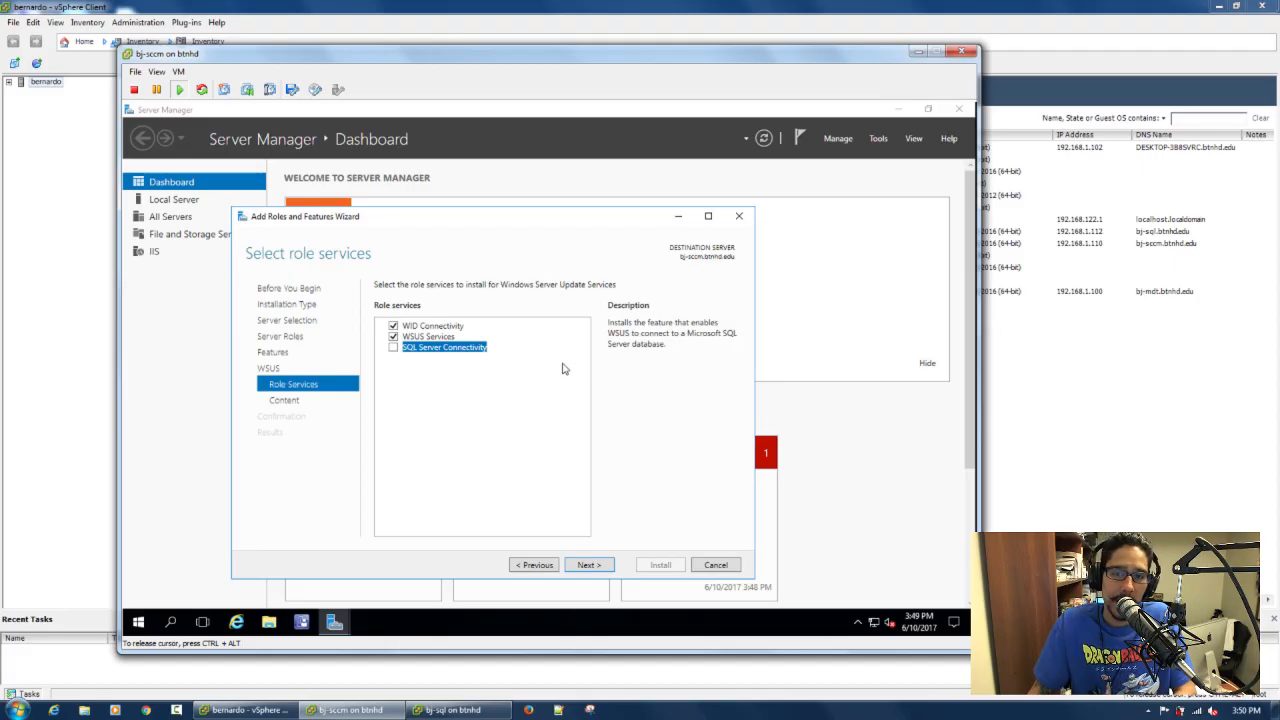
{"action": "left_click", "coordinate": [446, 329]}
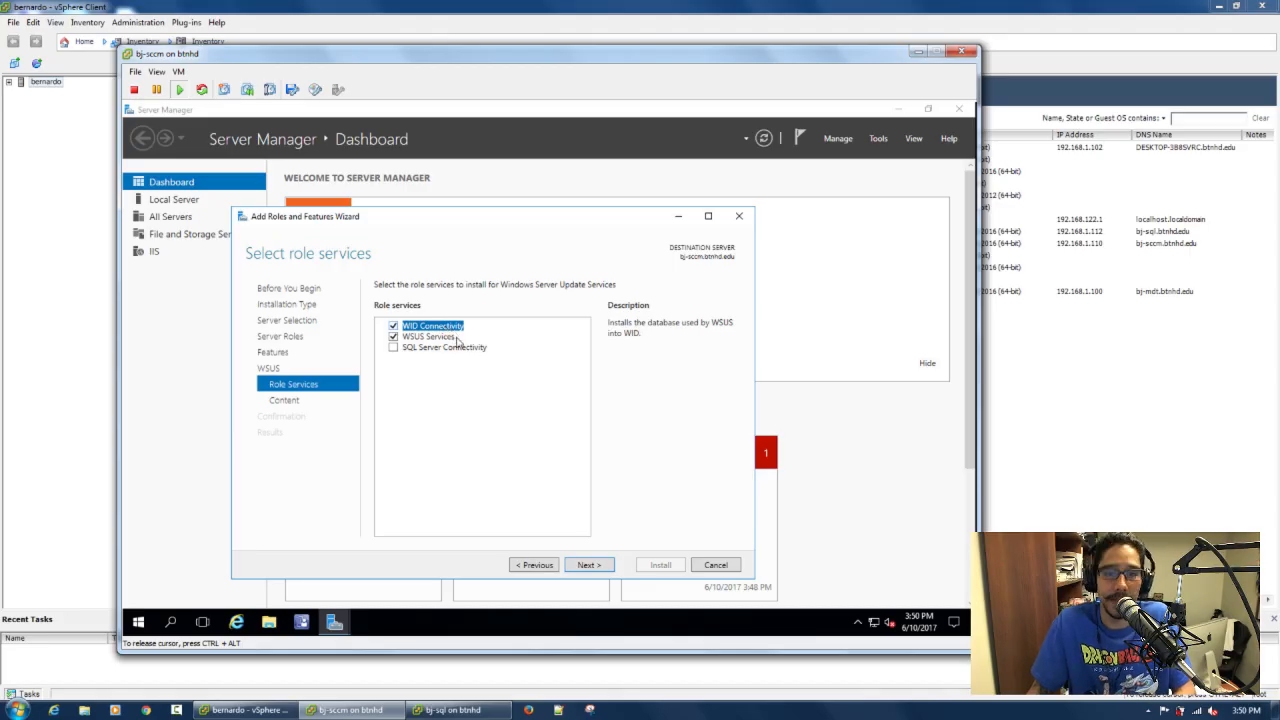
{"action": "left_click", "coordinate": [438, 338]}
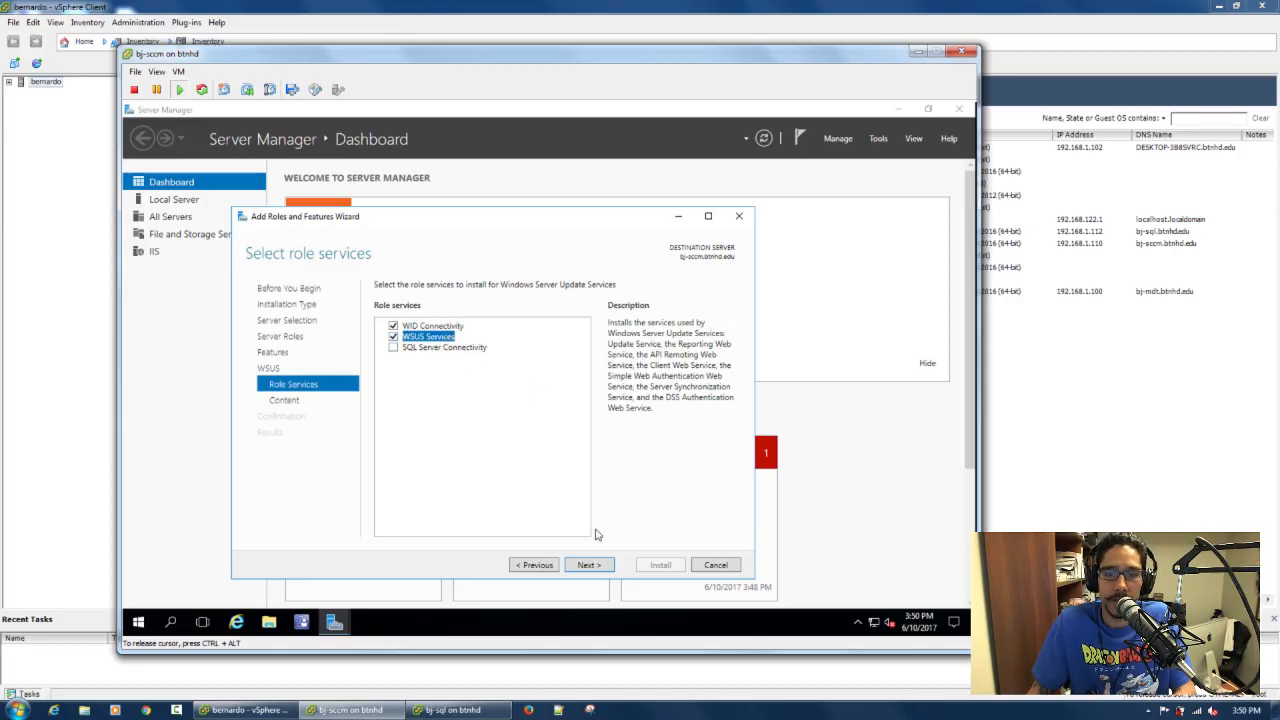
{"action": "left_click", "coordinate": [590, 566]}
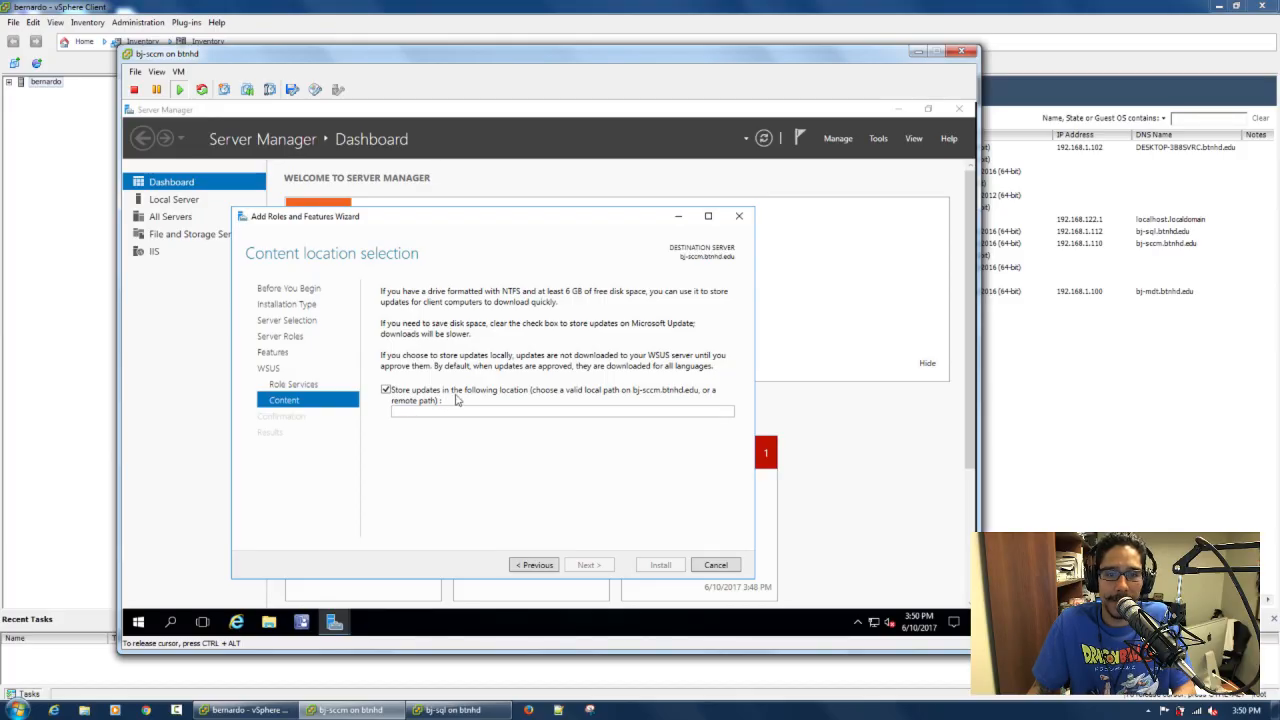
{"action": "left_click", "coordinate": [269, 622]}
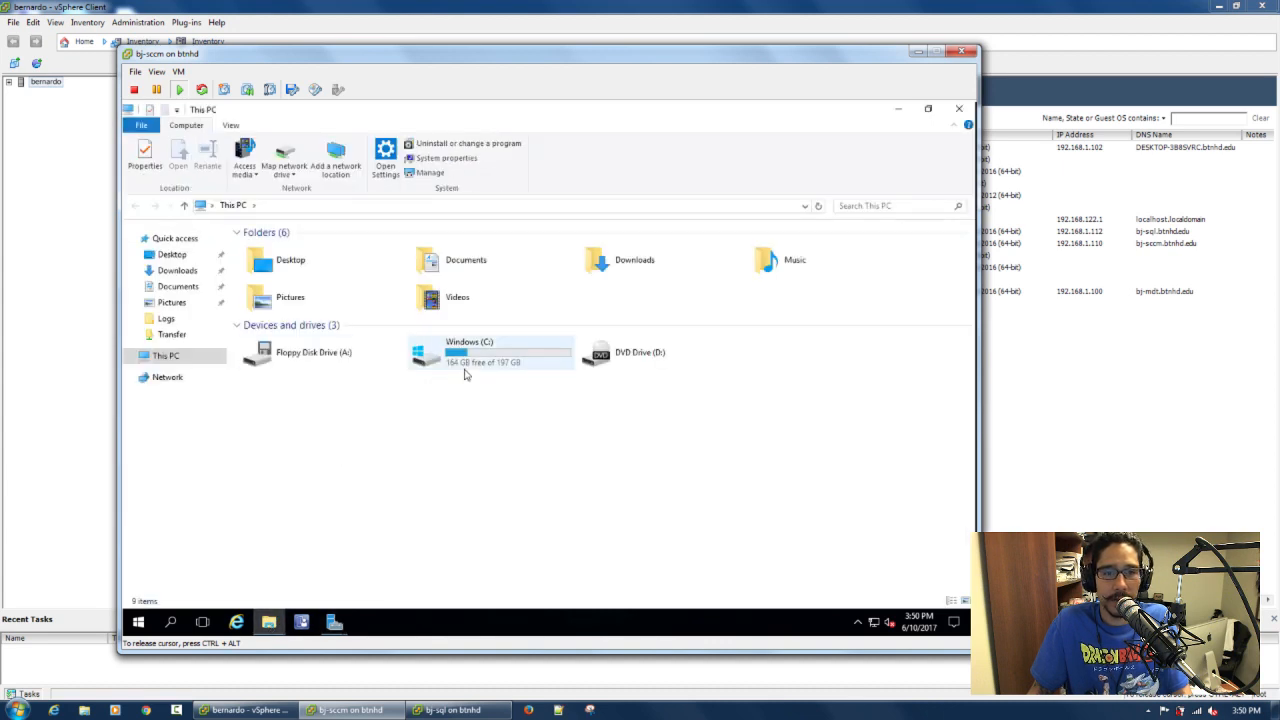
{"action": "left_click", "coordinate": [463, 366]}
{"action": "double_click", "coordinate": [463, 366]}
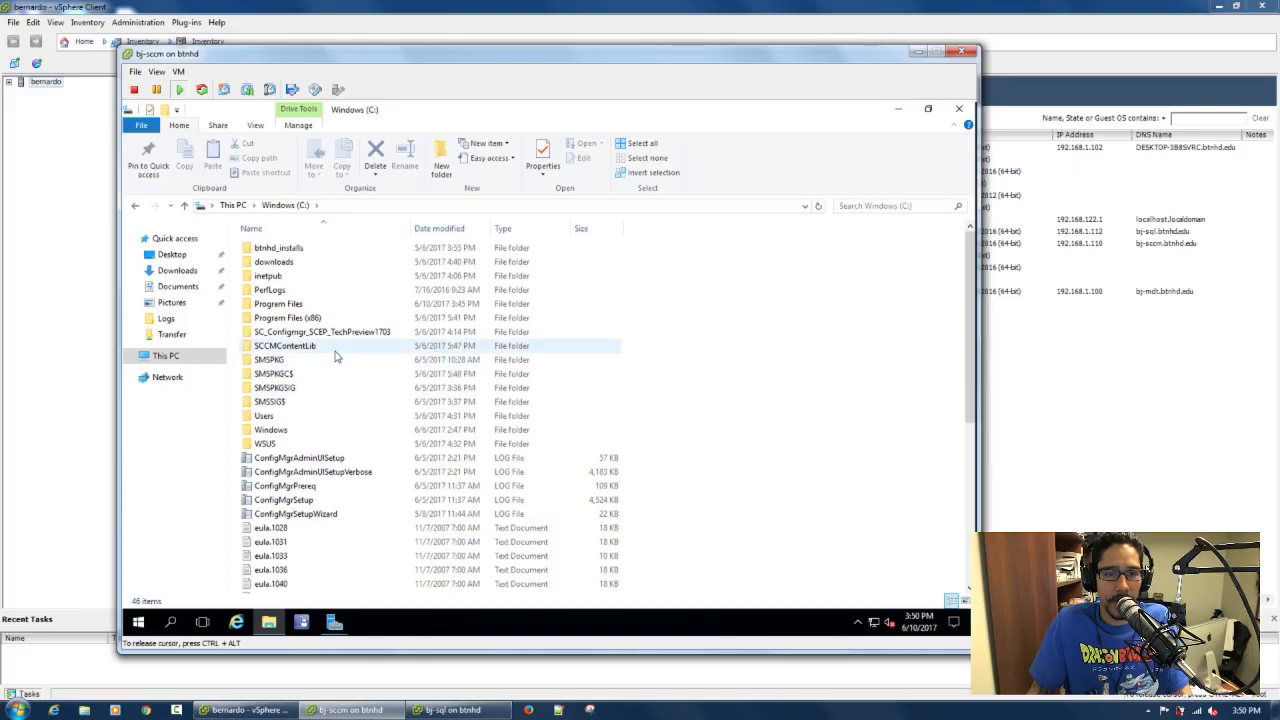
{"action": "double_click", "coordinate": [265, 443]}
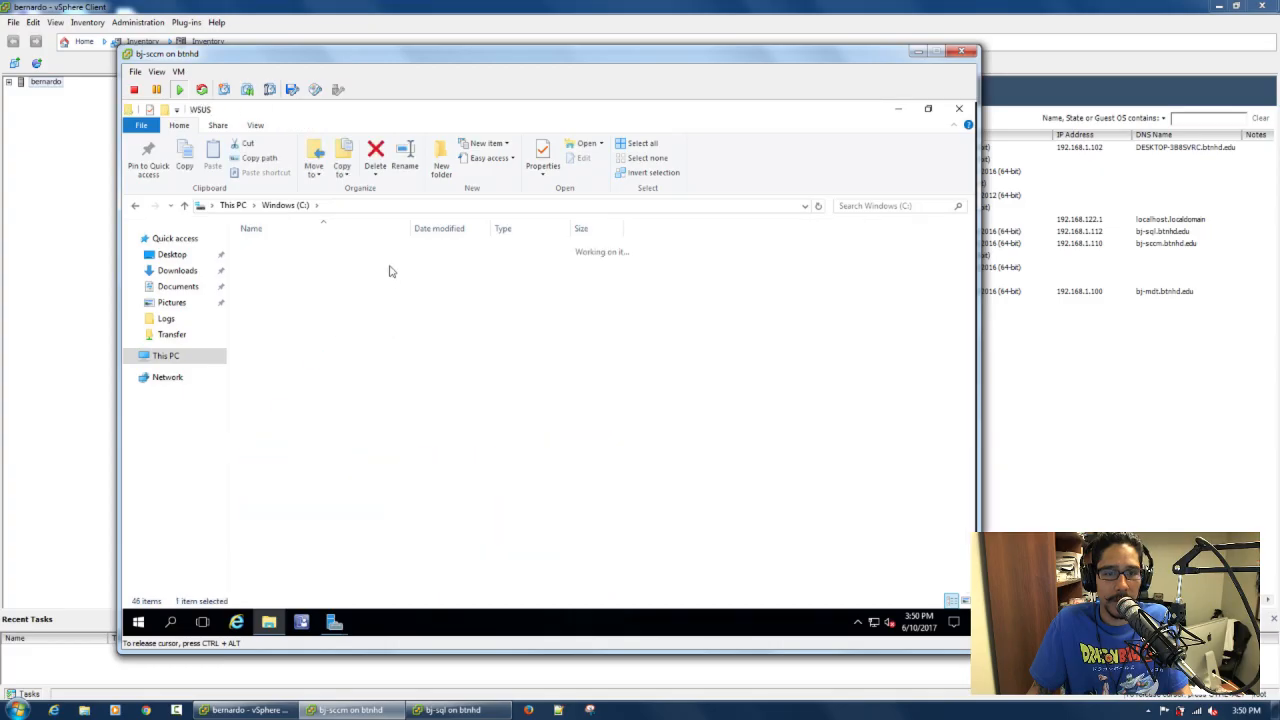
{"action": "left_click", "coordinate": [391, 205]}
{"action": "key", "text": "ctrl+c"}
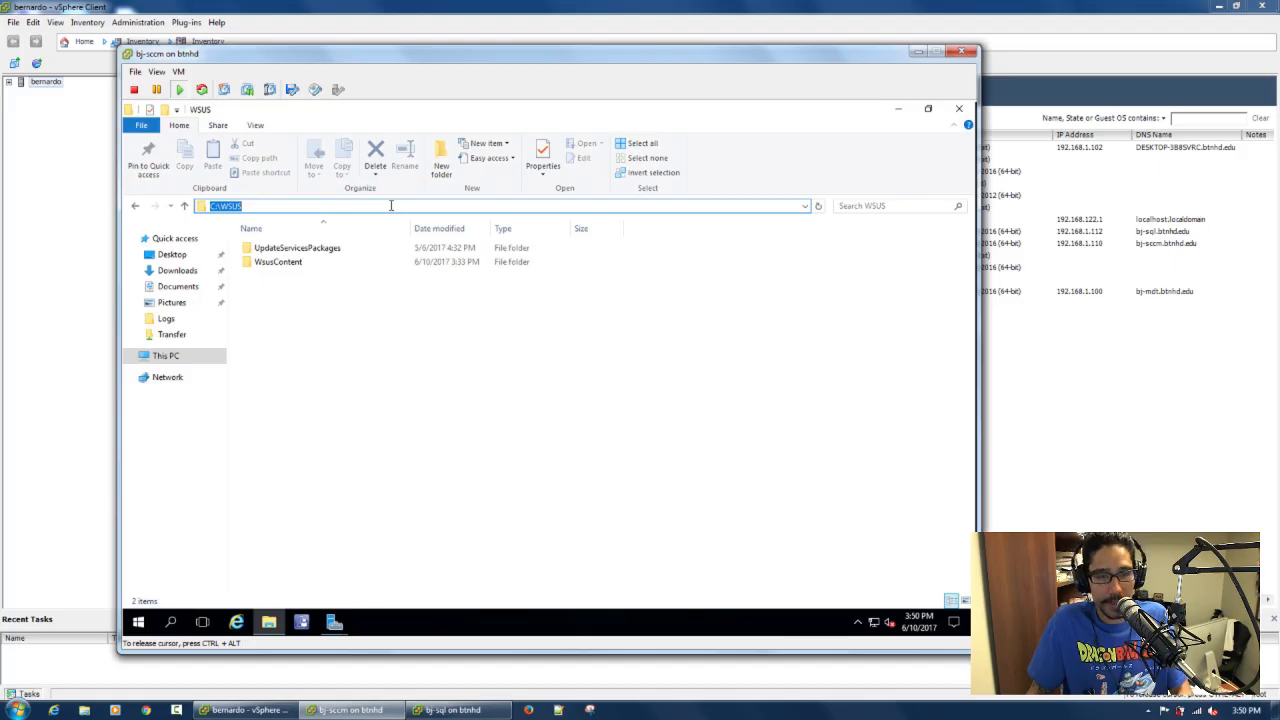
{"action": "left_click", "coordinate": [959, 108]}
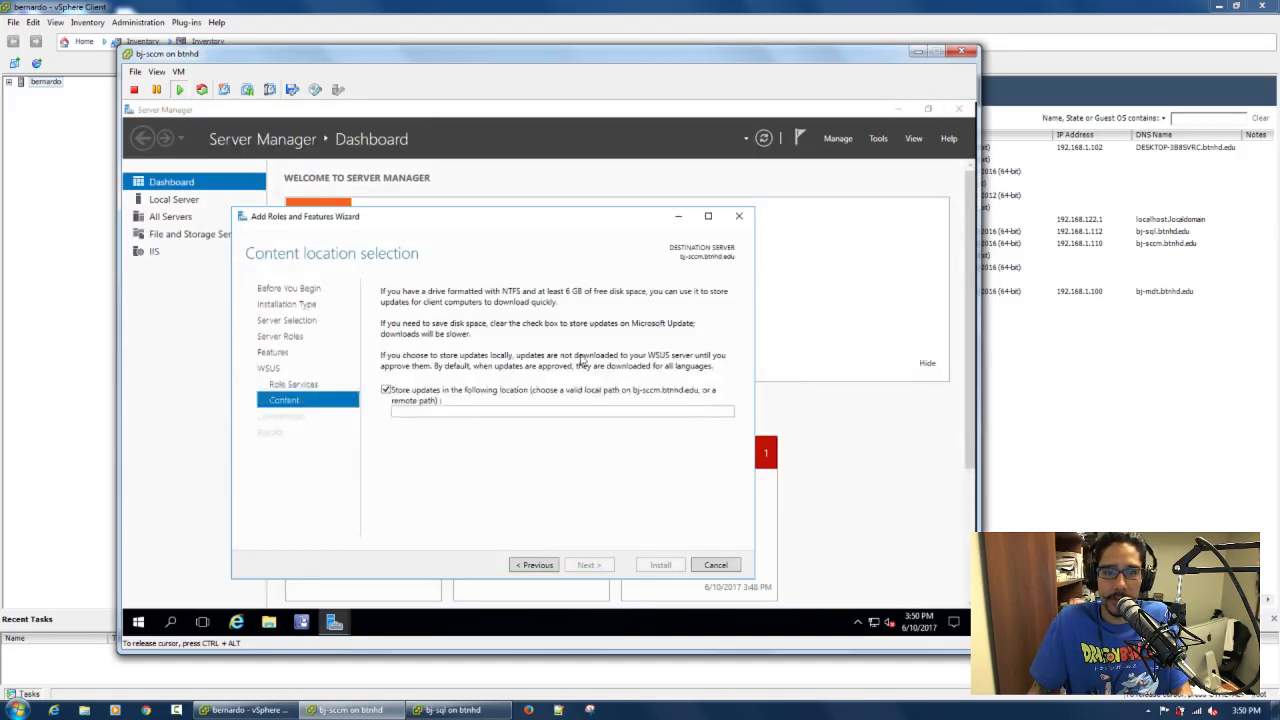
Set C:\WSUS as the update content location and start the WSUS installation.
{"action": "left_click", "coordinate": [466, 412]}
{"action": "key", "text": "ctrl+v"}
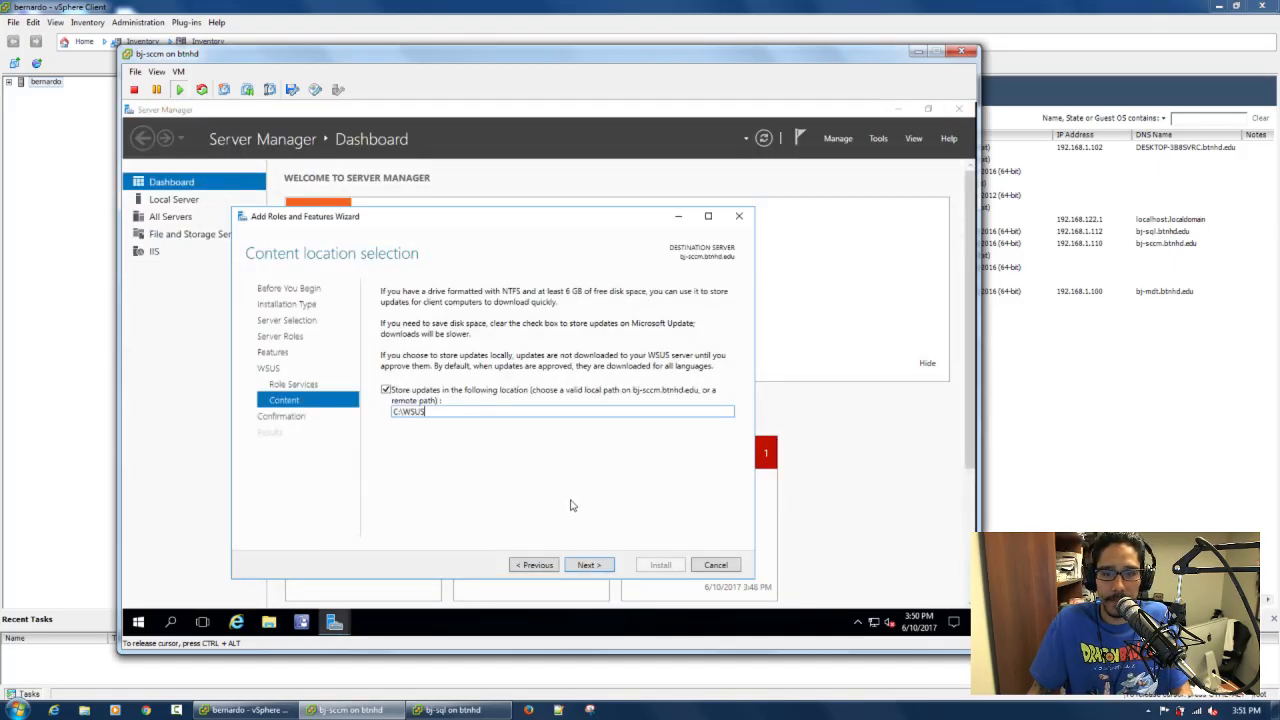
{"action": "left_click", "coordinate": [588, 565]}
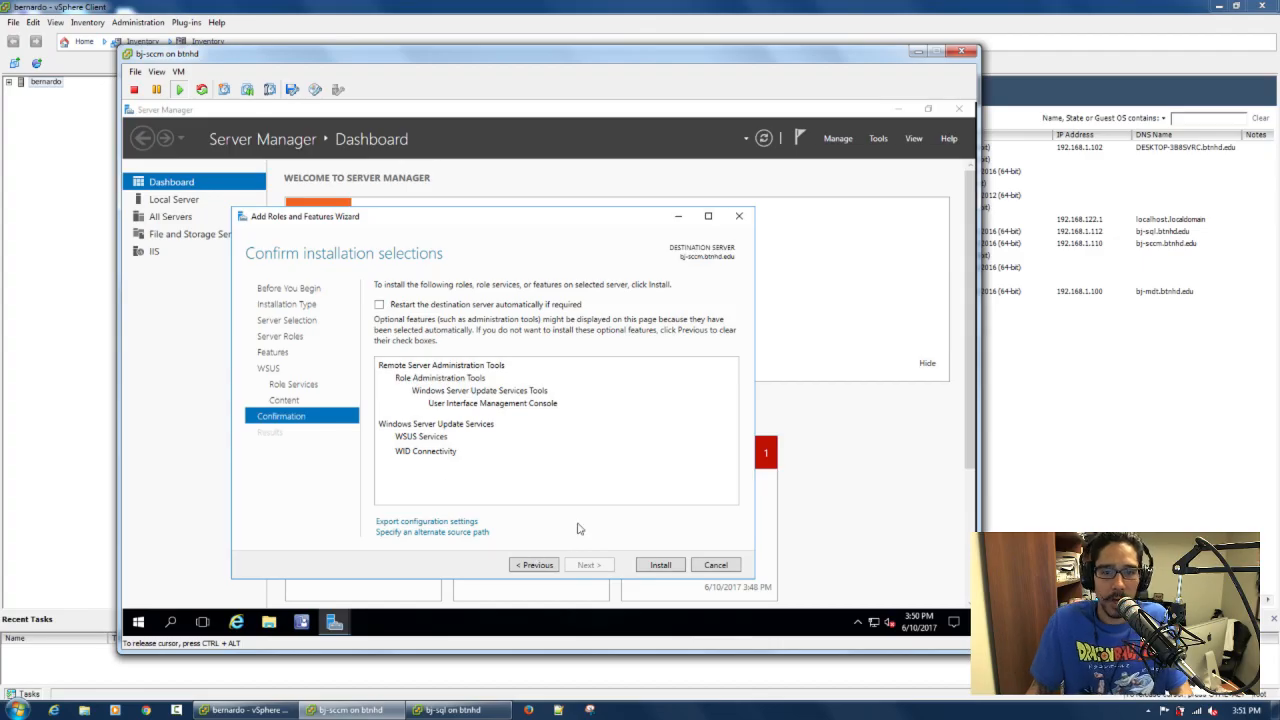
{"action": "left_click", "coordinate": [660, 566]}
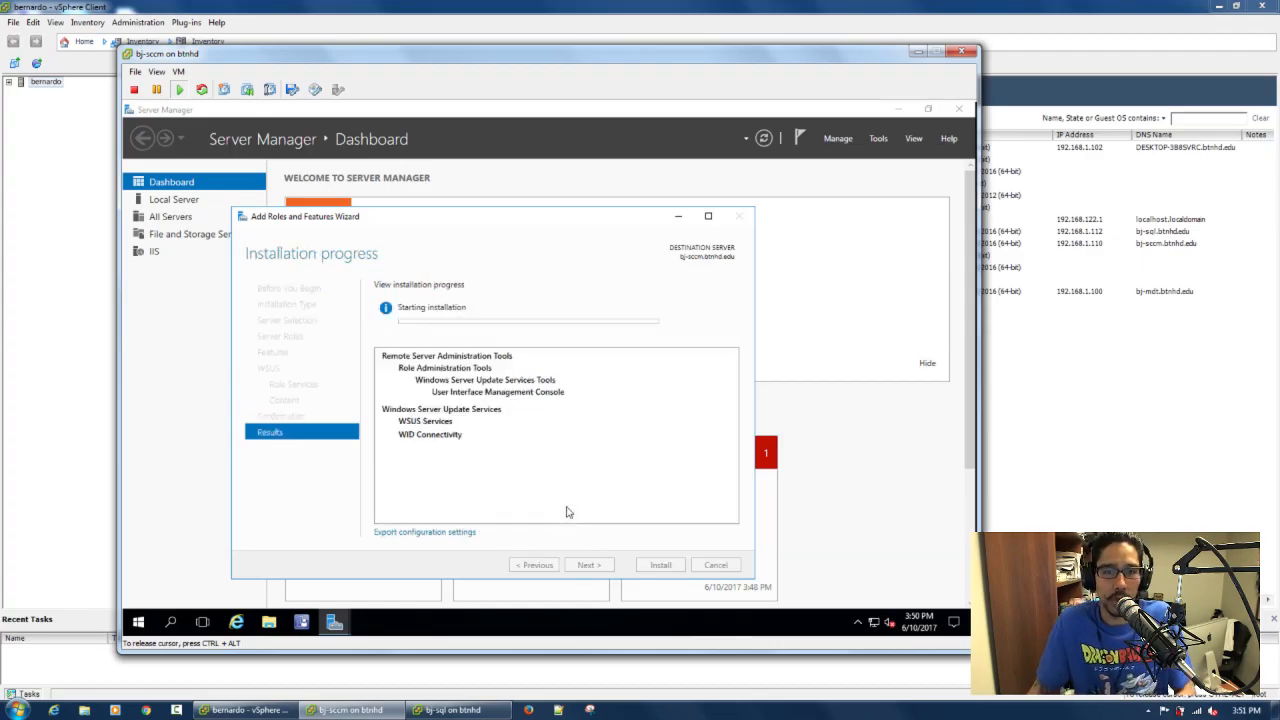
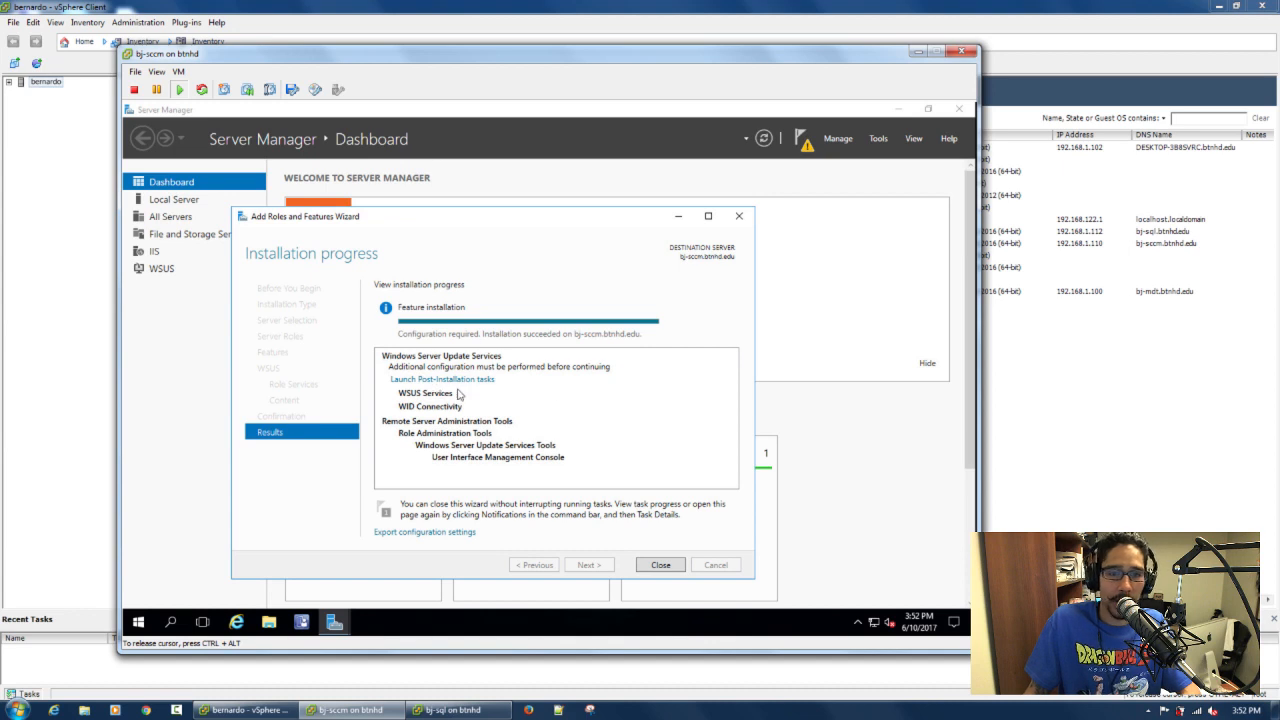
Close the completed Add Roles and Features wizard, clear the notifications flag, and minimize Server Manager.
{"action": "left_click", "coordinate": [658, 566]}
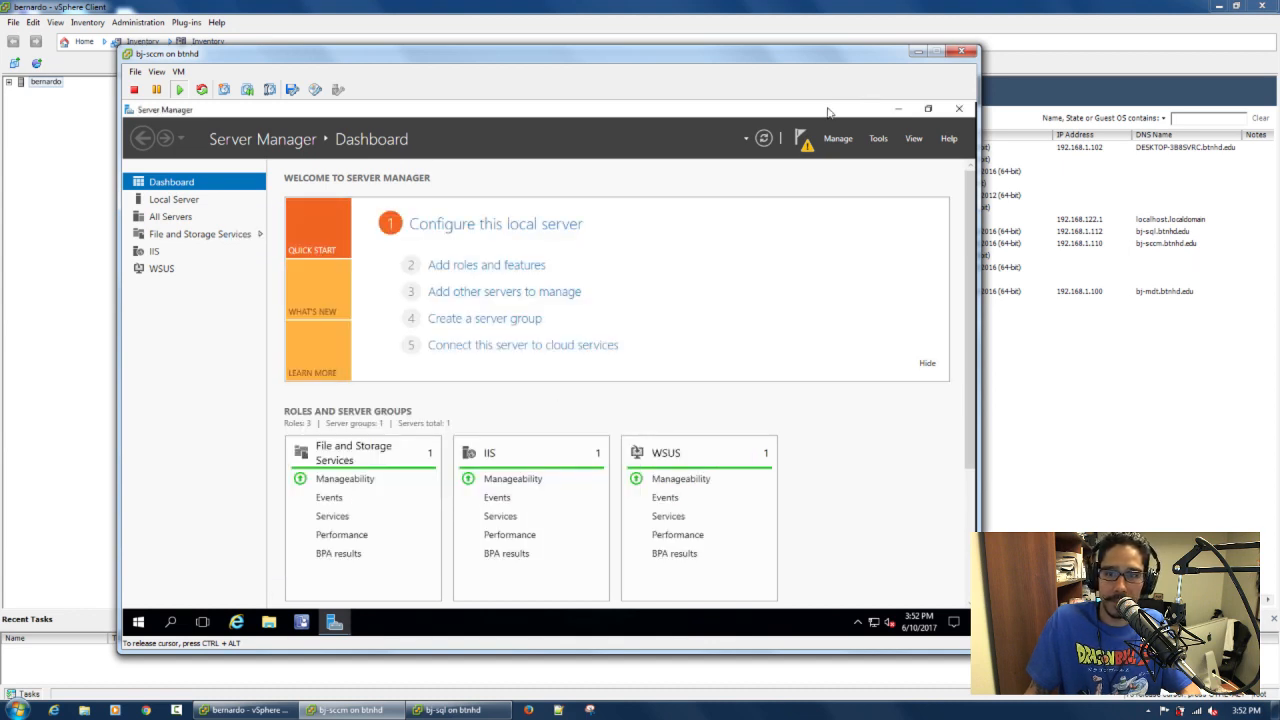
{"action": "left_click", "coordinate": [803, 143]}
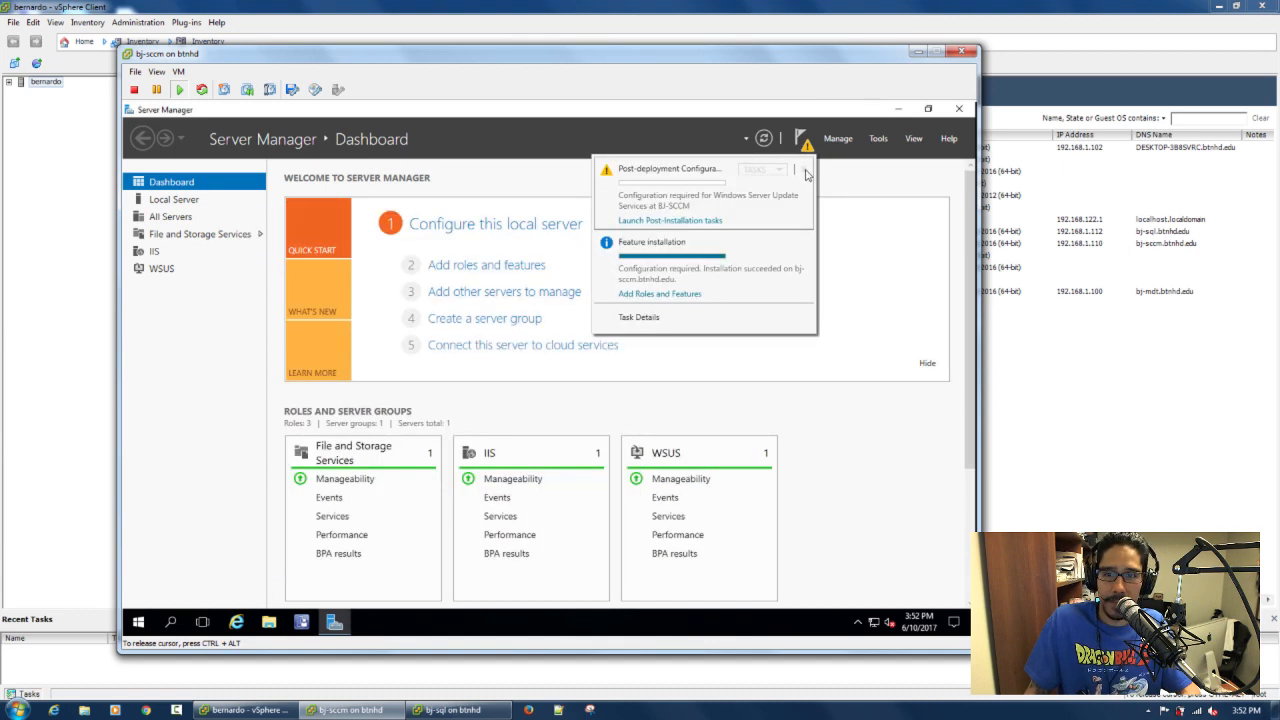
{"action": "left_click", "coordinate": [858, 184]}
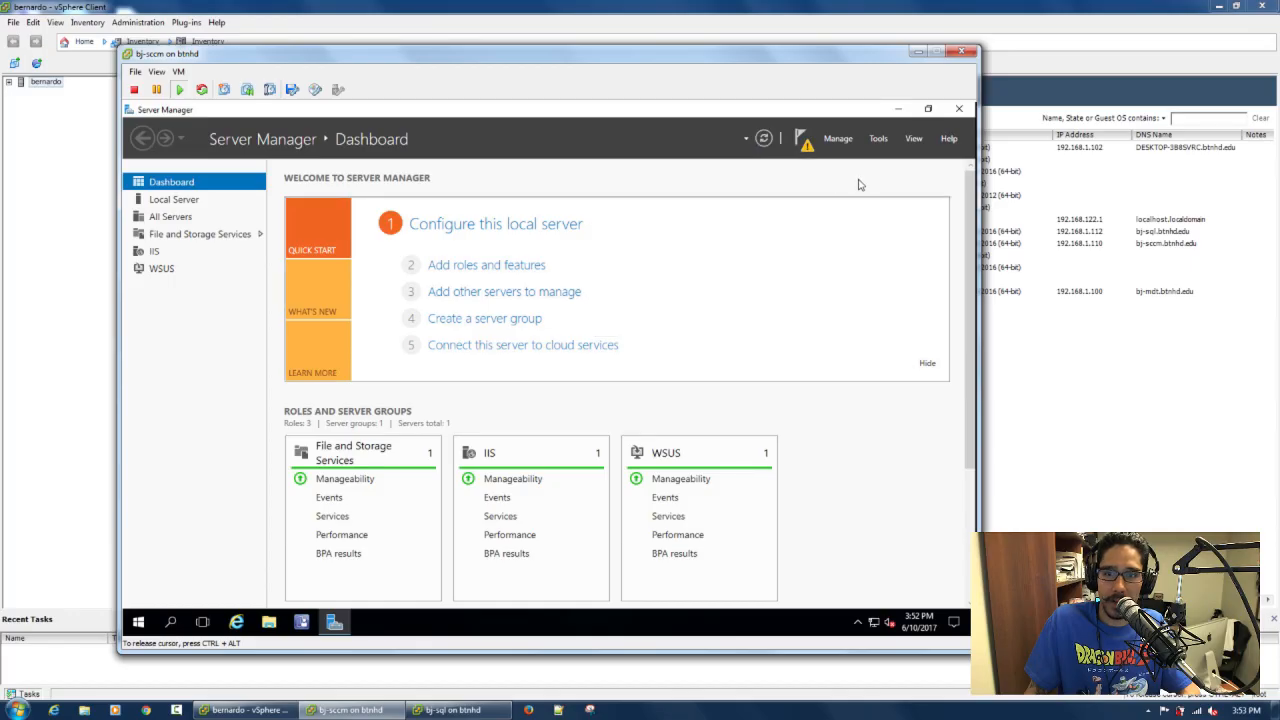
{"action": "left_click", "coordinate": [958, 111]}
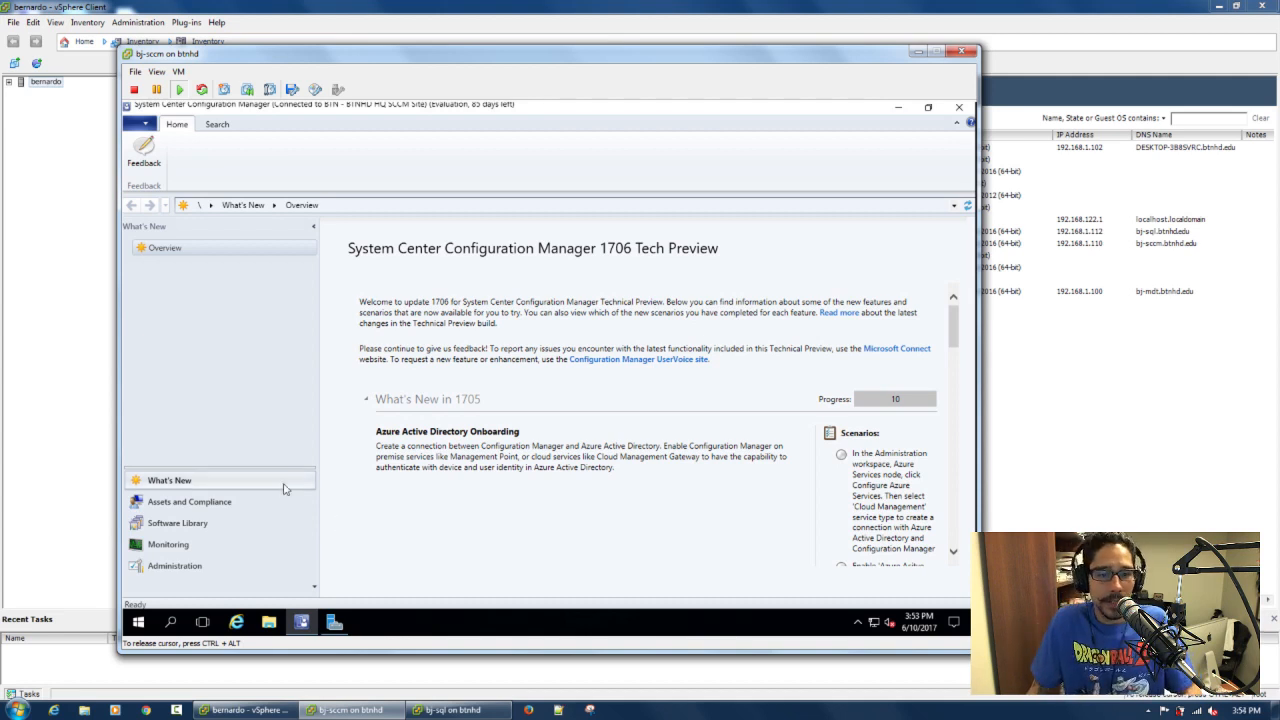
Run Synchronize Software Updates from Software Library > All Software Updates, confirm, and minimize the console.
{"action": "left_click", "coordinate": [185, 530]}
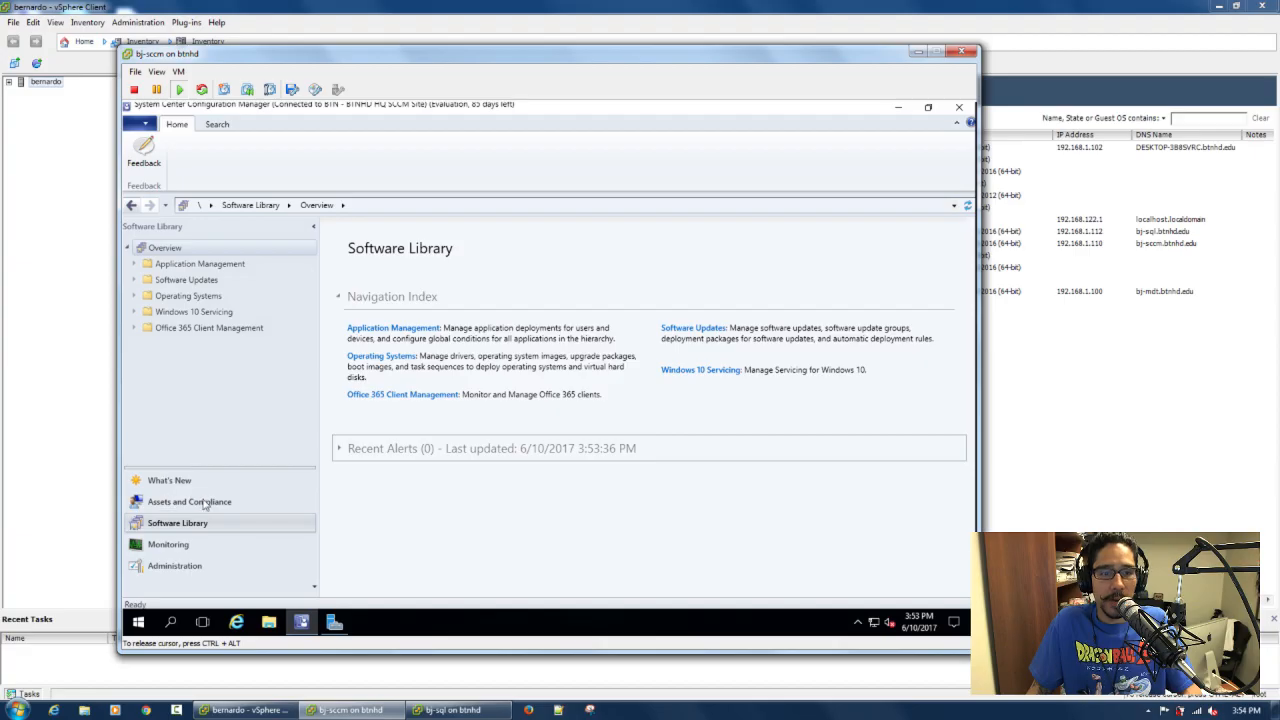
{"action": "left_click", "coordinate": [134, 280]}
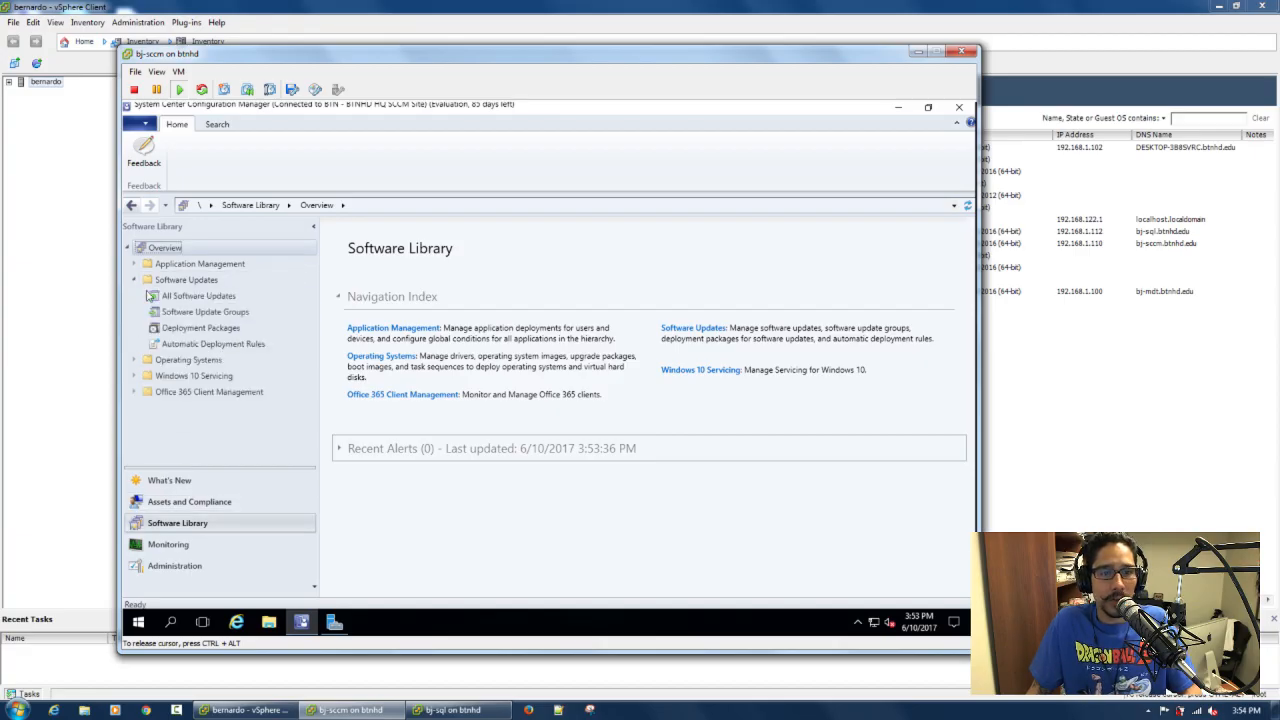
{"action": "left_click", "coordinate": [200, 296]}
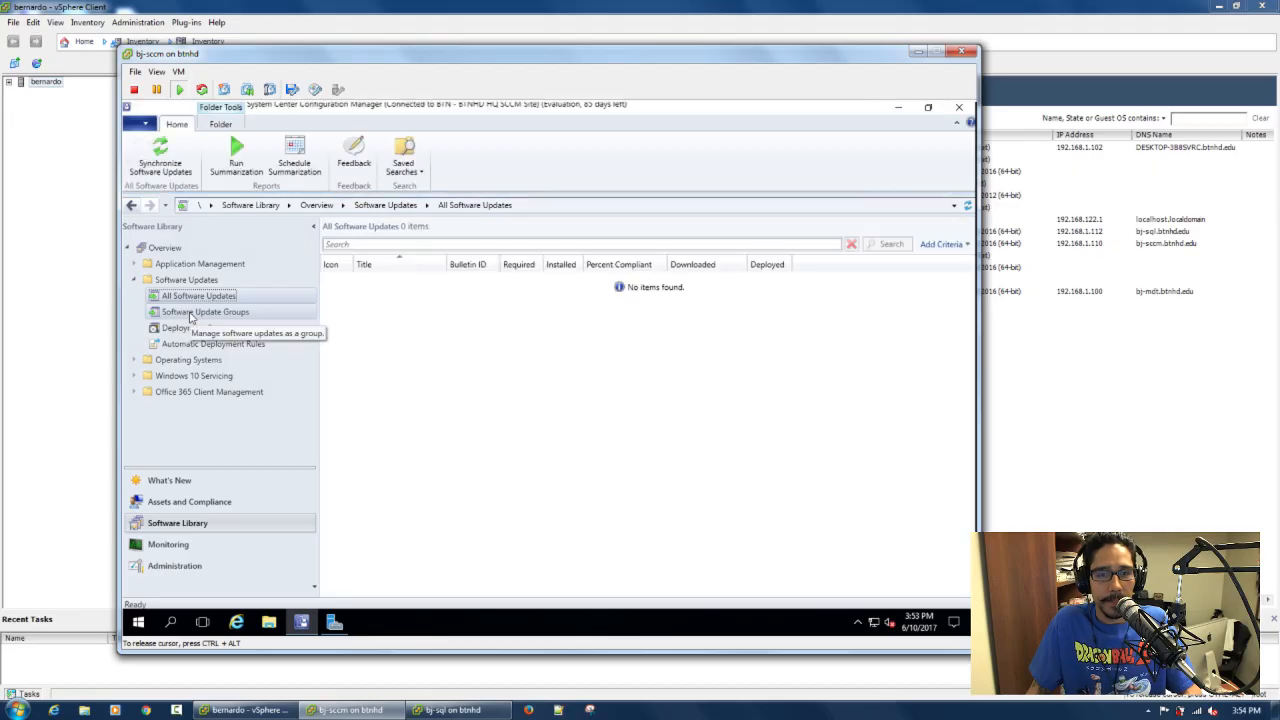
{"action": "left_click", "coordinate": [170, 162]}
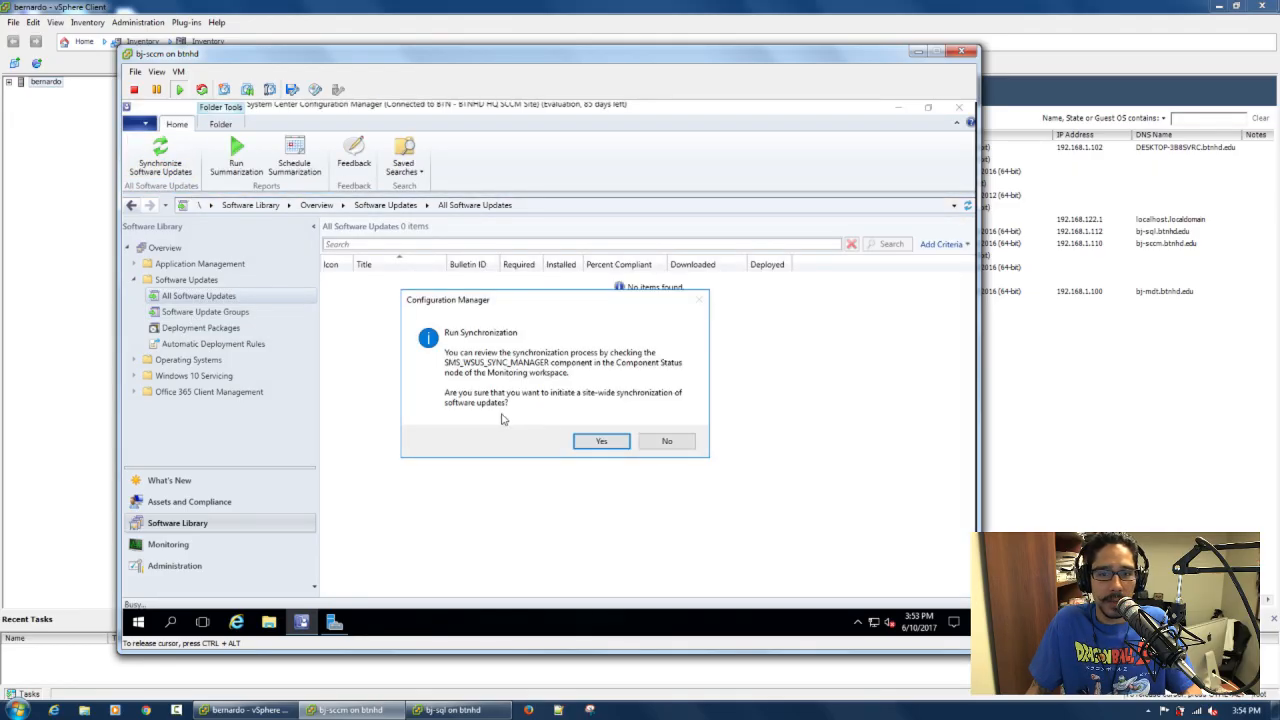
{"action": "left_click", "coordinate": [601, 441]}
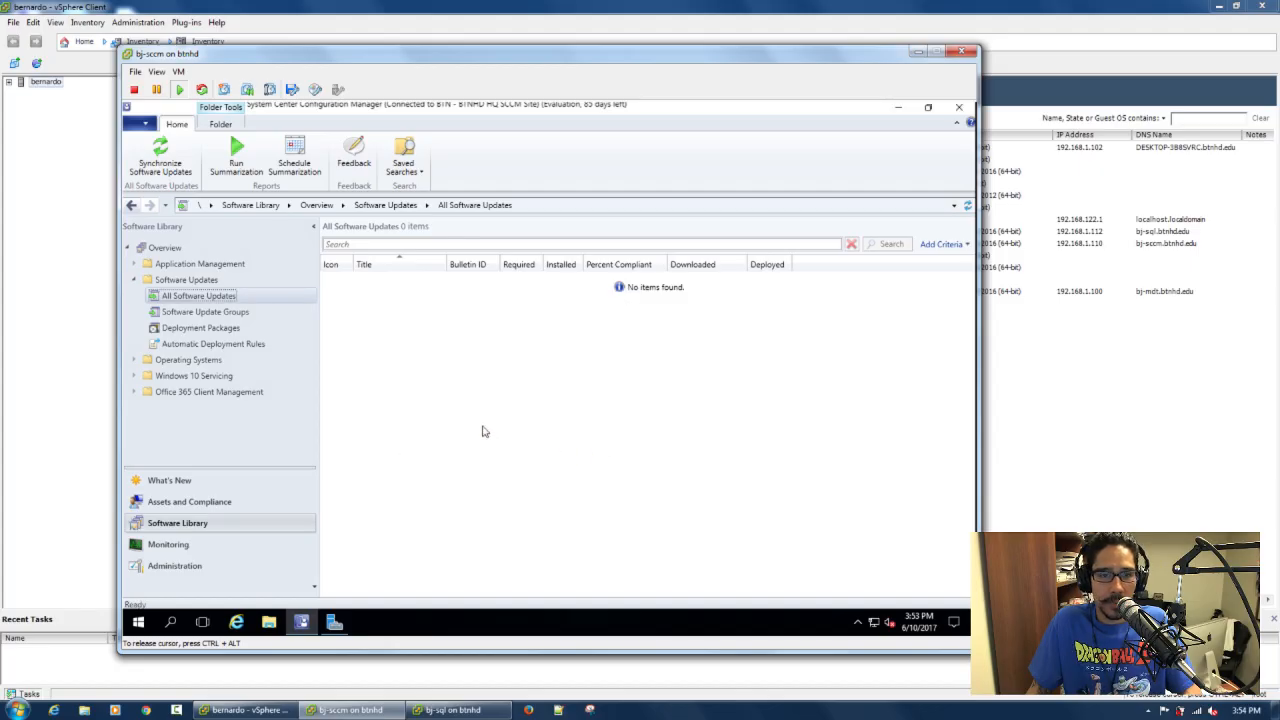
{"action": "left_click", "coordinate": [898, 107]}
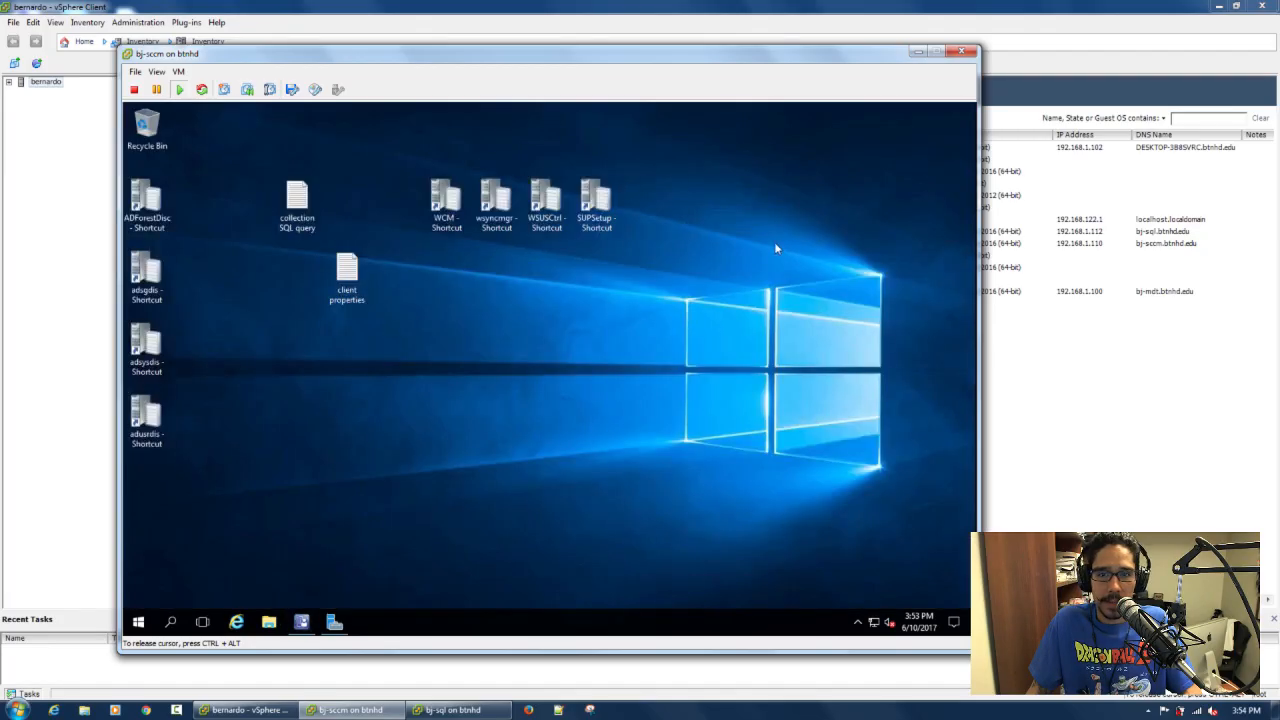
{"action": "double_click", "coordinate": [500, 212]}
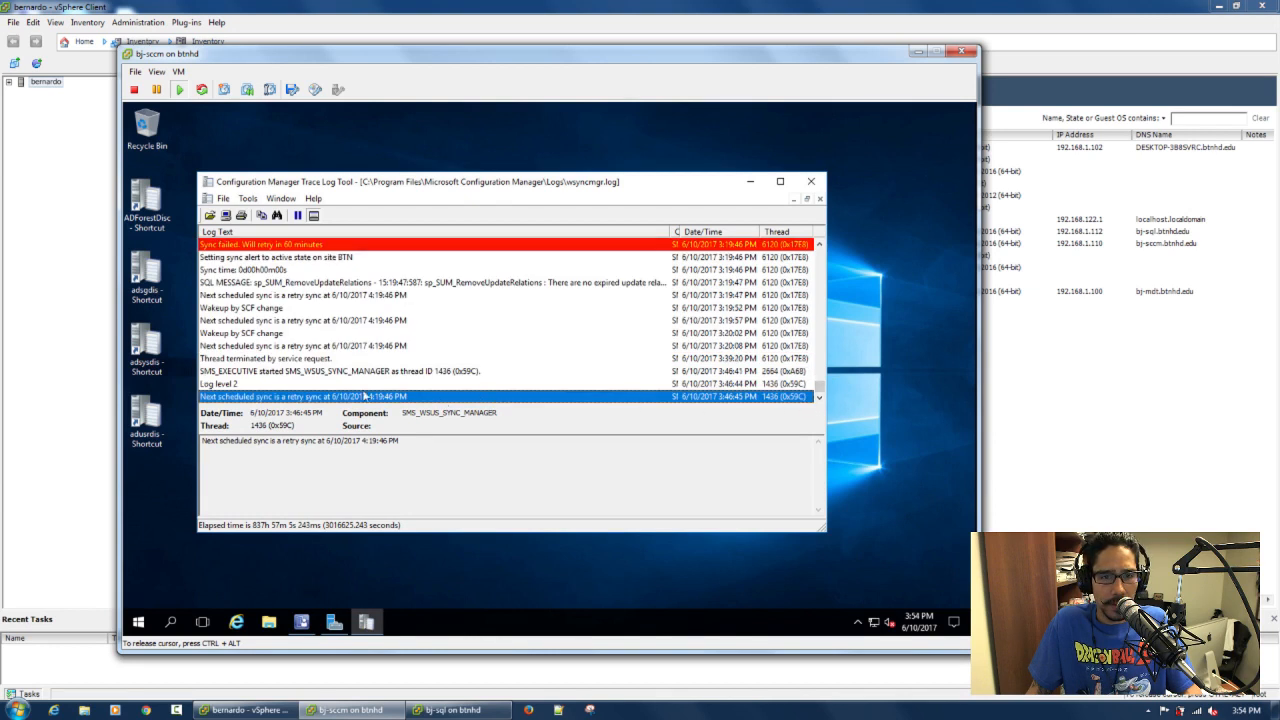
{"action": "left_click", "coordinate": [268, 372]}
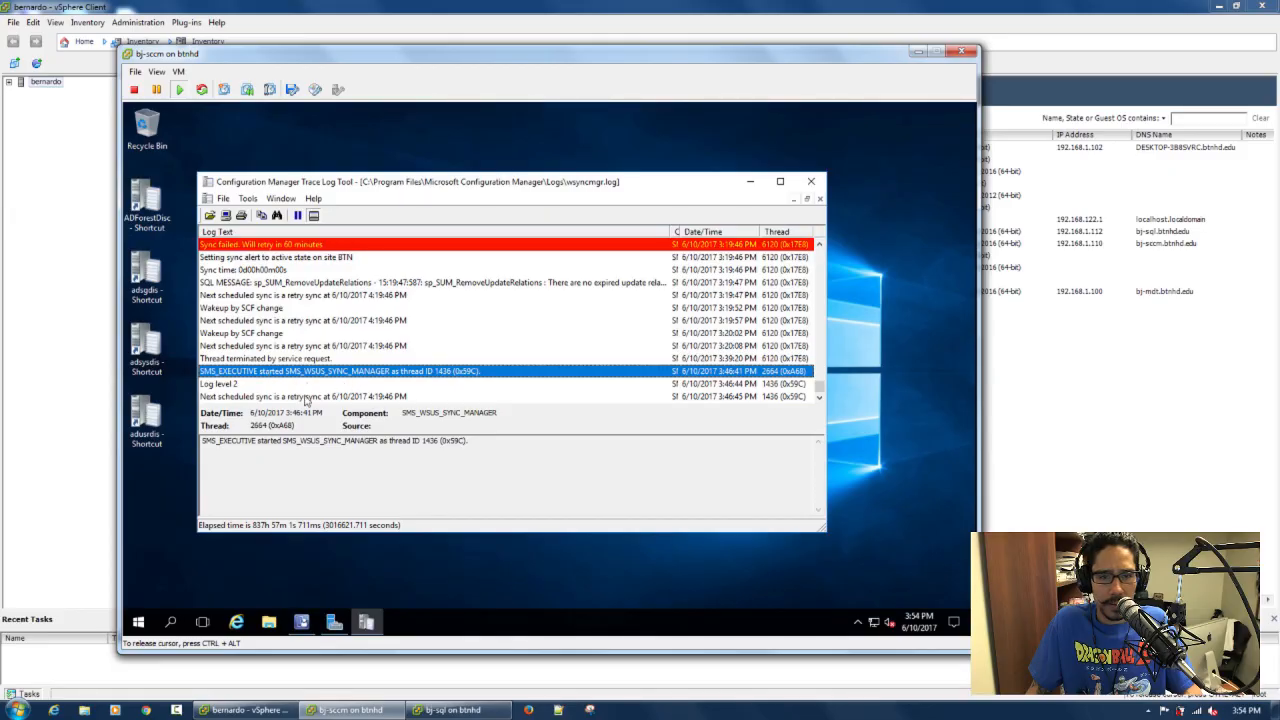
{"action": "scroll", "coordinate": [305, 400], "scroll_direction": "up", "scroll_amount": 2}
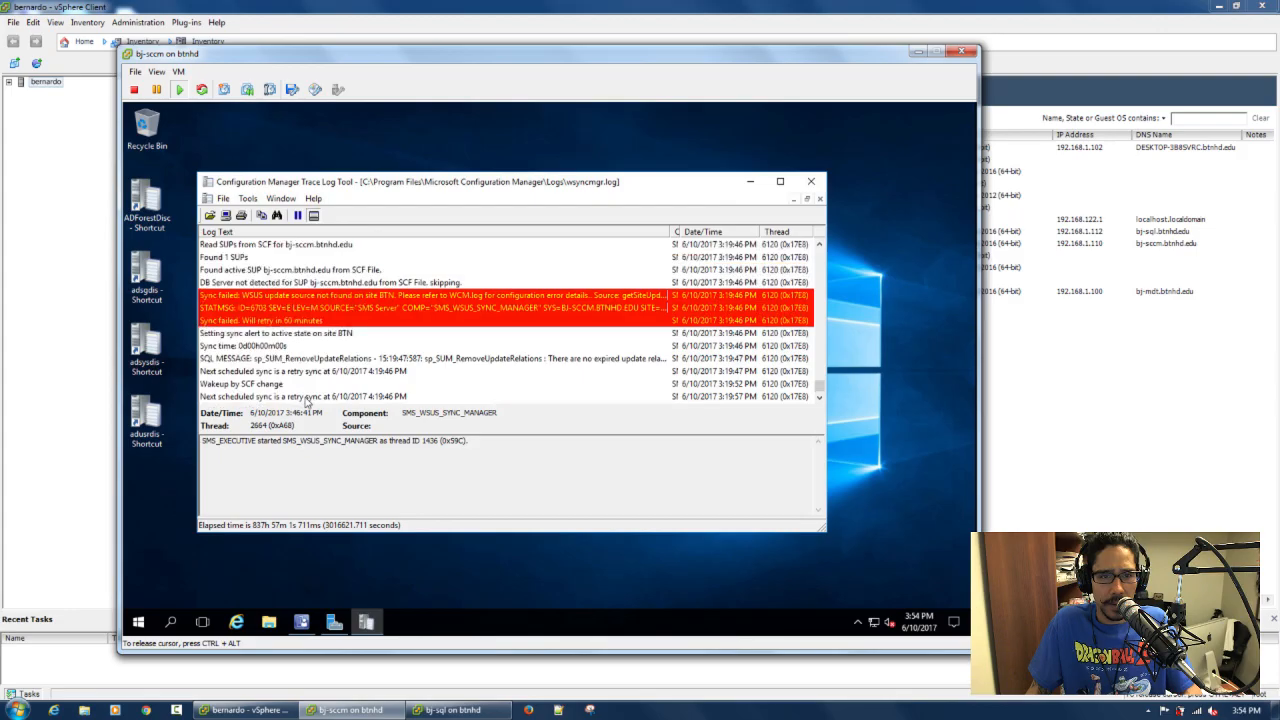
{"action": "scroll", "coordinate": [305, 400], "scroll_direction": "down", "scroll_amount": 2}
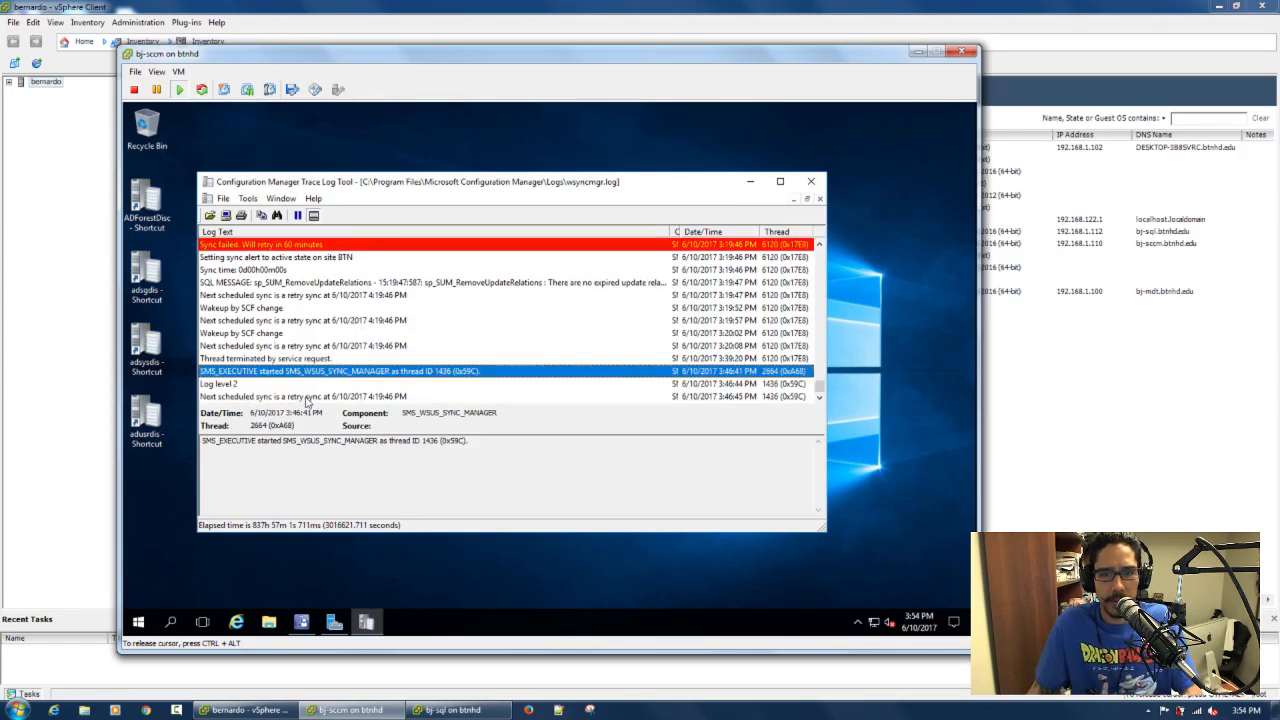
{"action": "left_click", "coordinate": [750, 181]}
{"action": "double_click", "coordinate": [446, 205]}
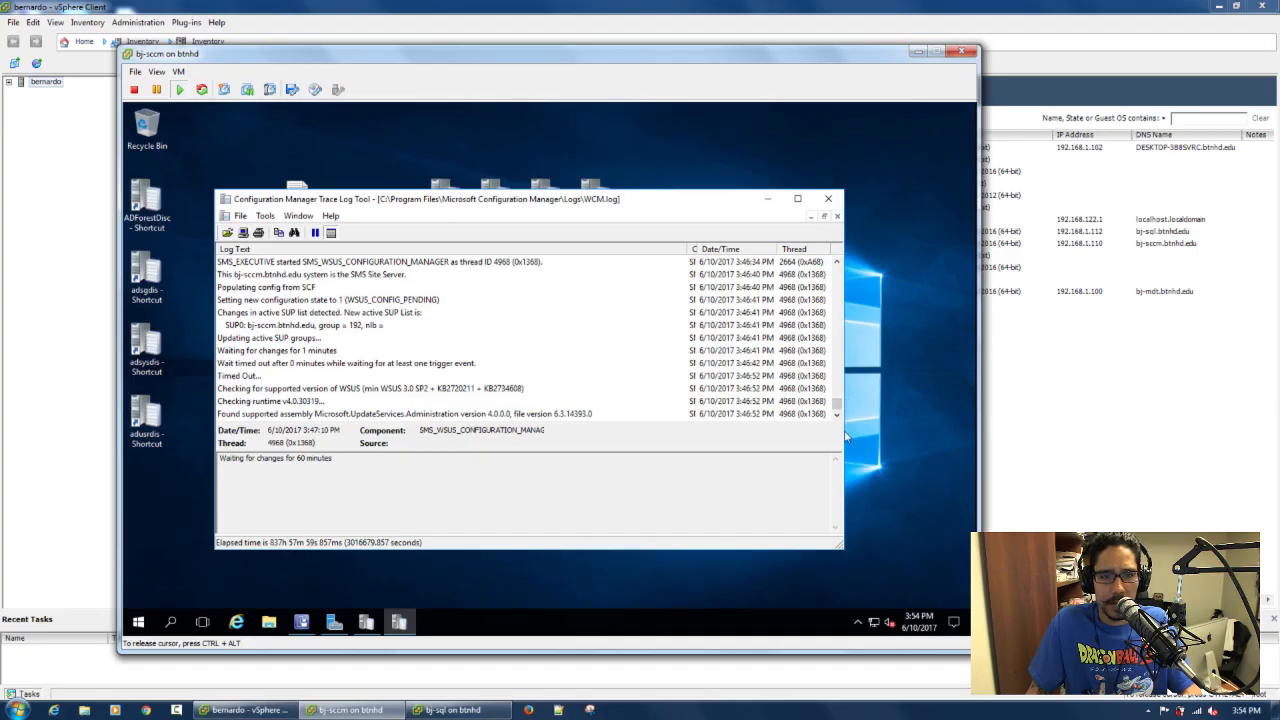
{"action": "left_click", "coordinate": [337, 389]}
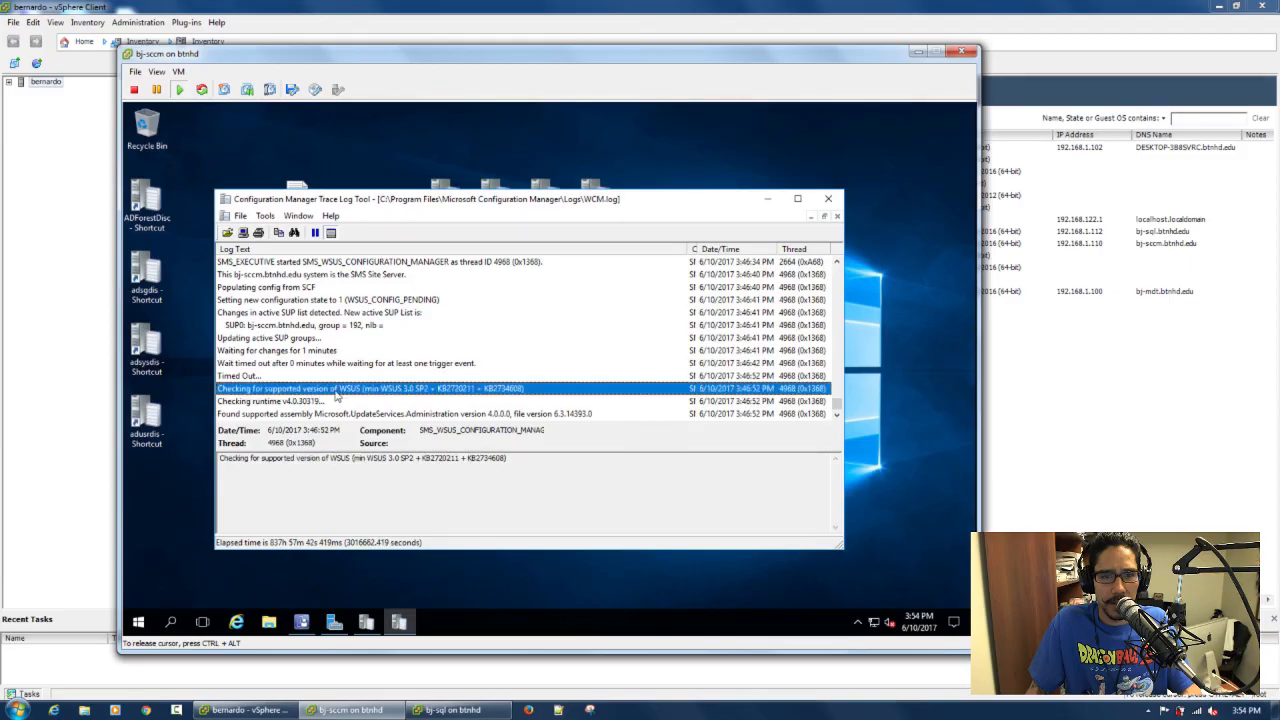
{"action": "left_click", "coordinate": [333, 417]}
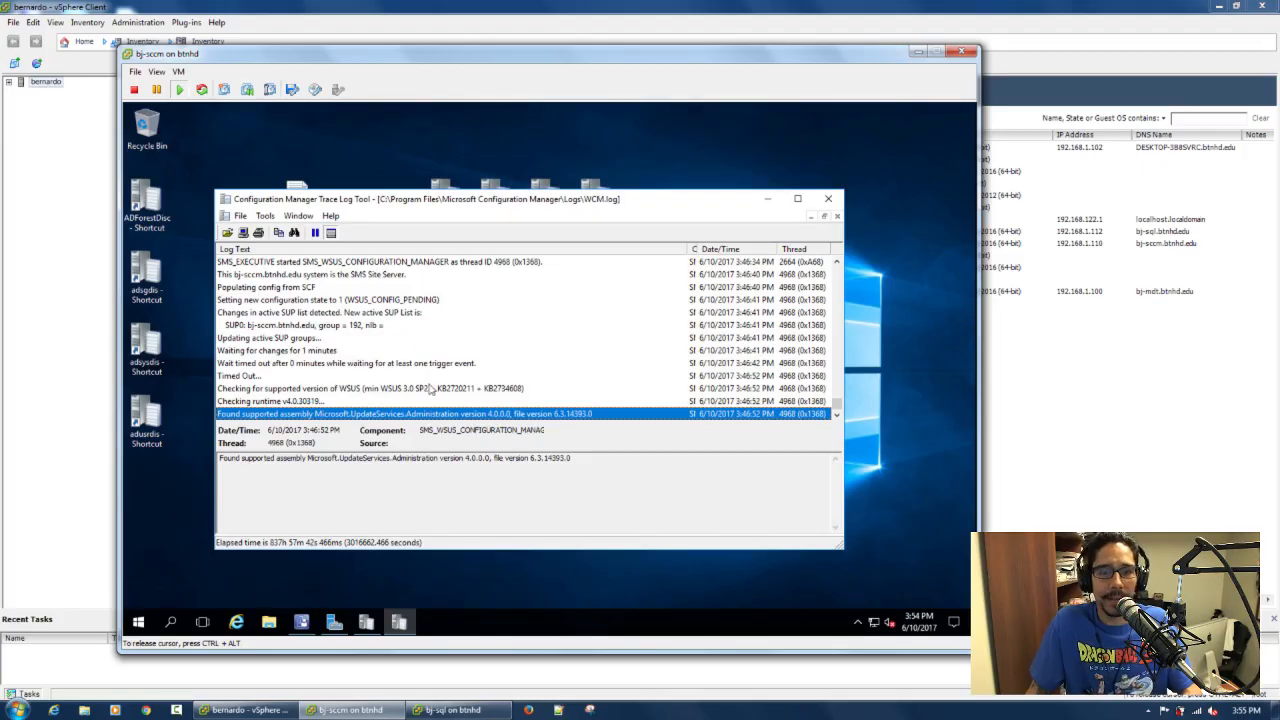
{"action": "left_click", "coordinate": [828, 198]}
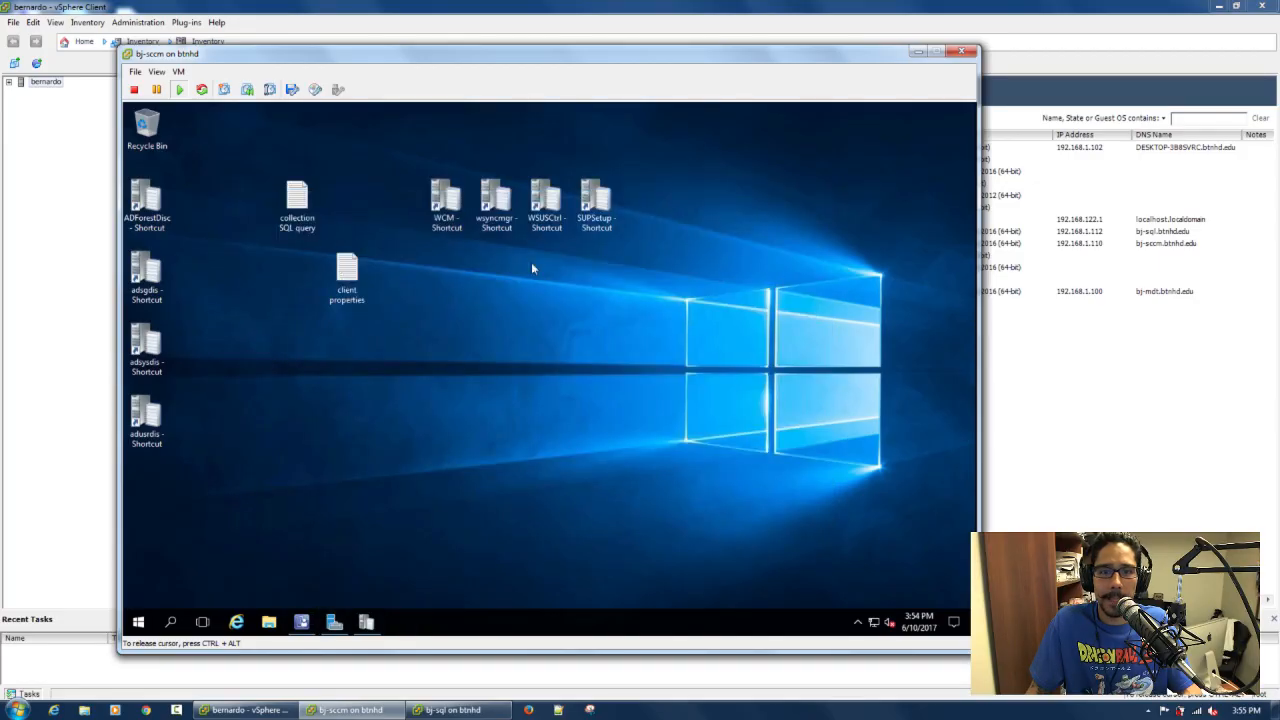
{"action": "double_click", "coordinate": [492, 207]}
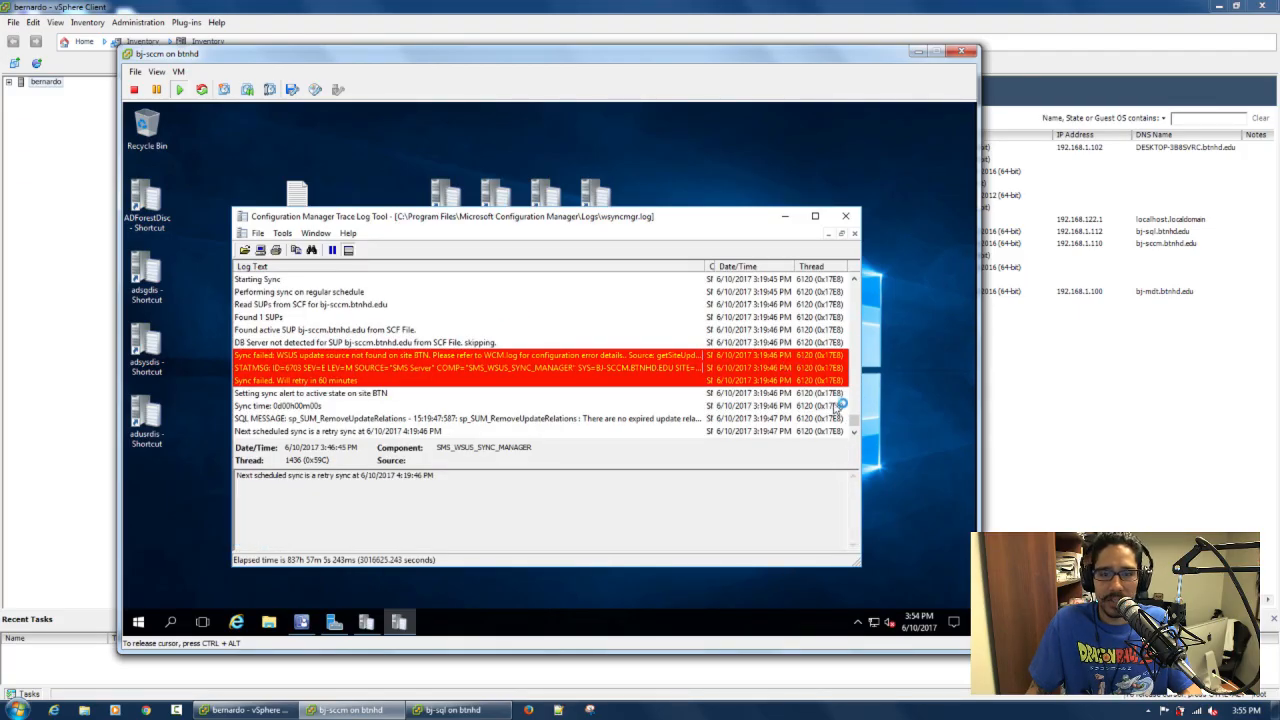
{"action": "left_click_drag", "start_coordinate": [855, 424], "coordinate": [857, 447]}
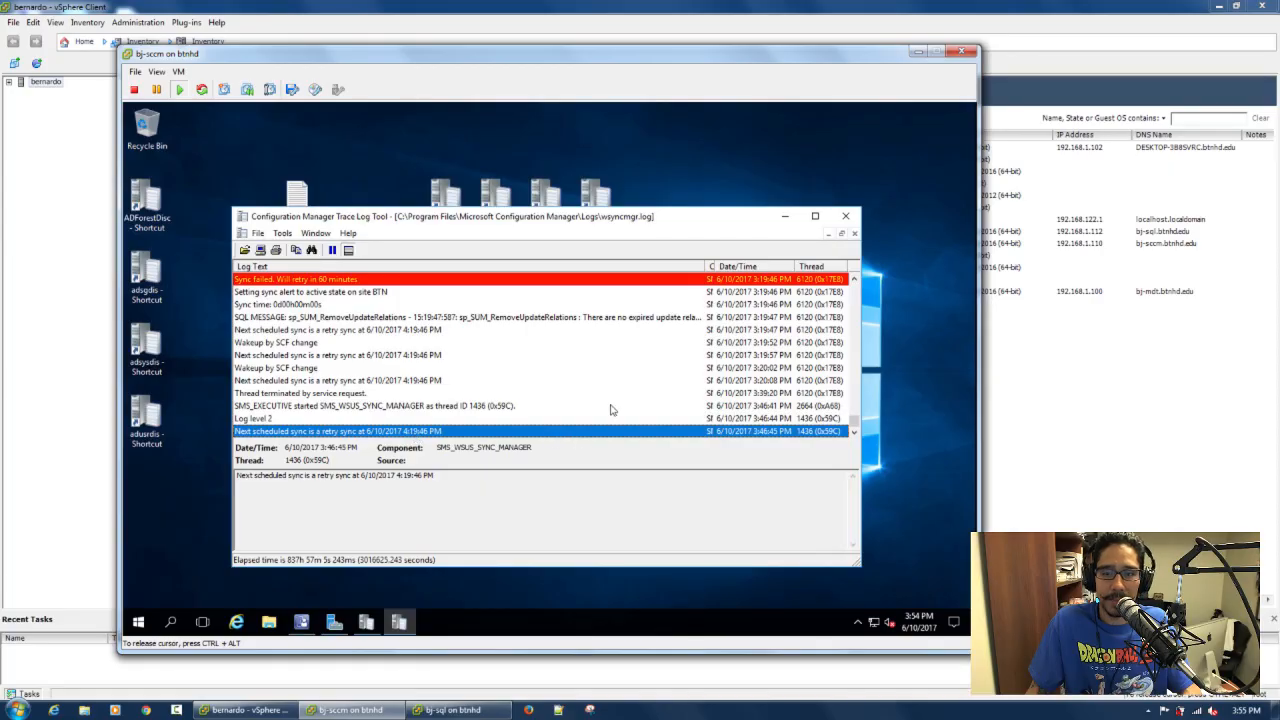
{"action": "left_click", "coordinate": [845, 215]}
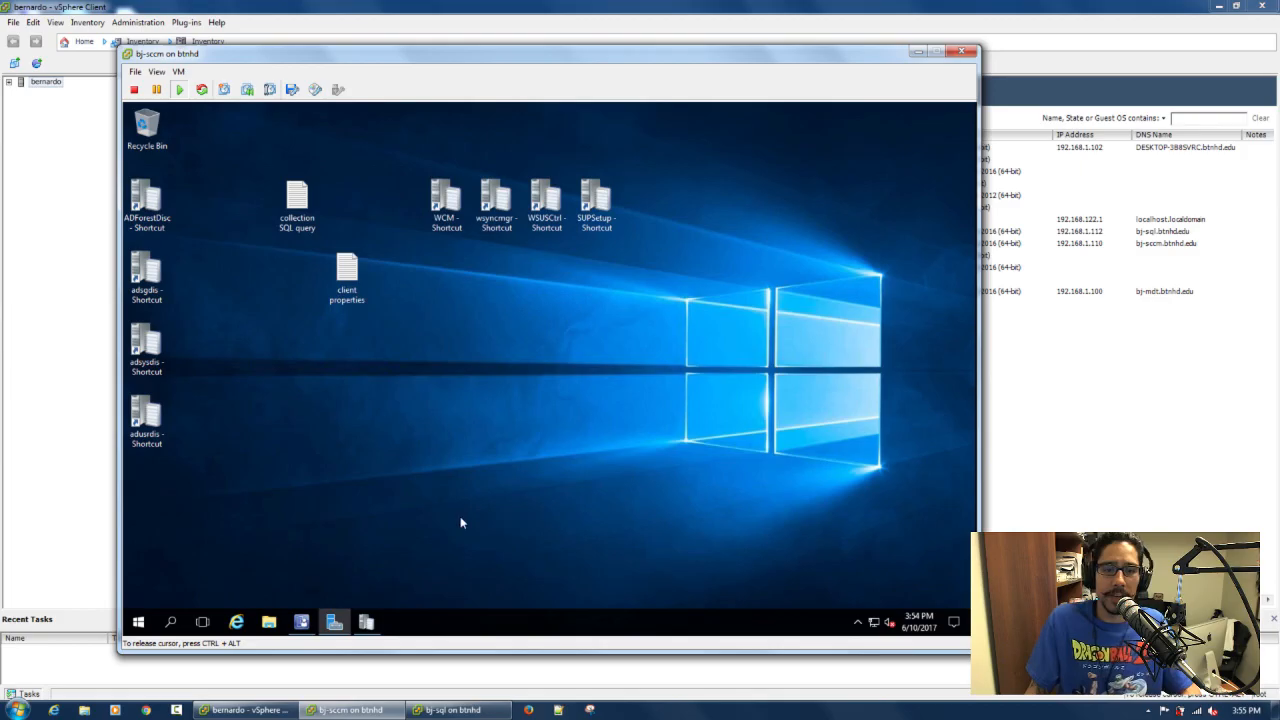
Close the wsyncmgr log, minimize Server Manager, and refresh All Software Updates in the console.
{"action": "left_click", "coordinate": [368, 621]}
{"action": "left_click", "coordinate": [811, 181]}
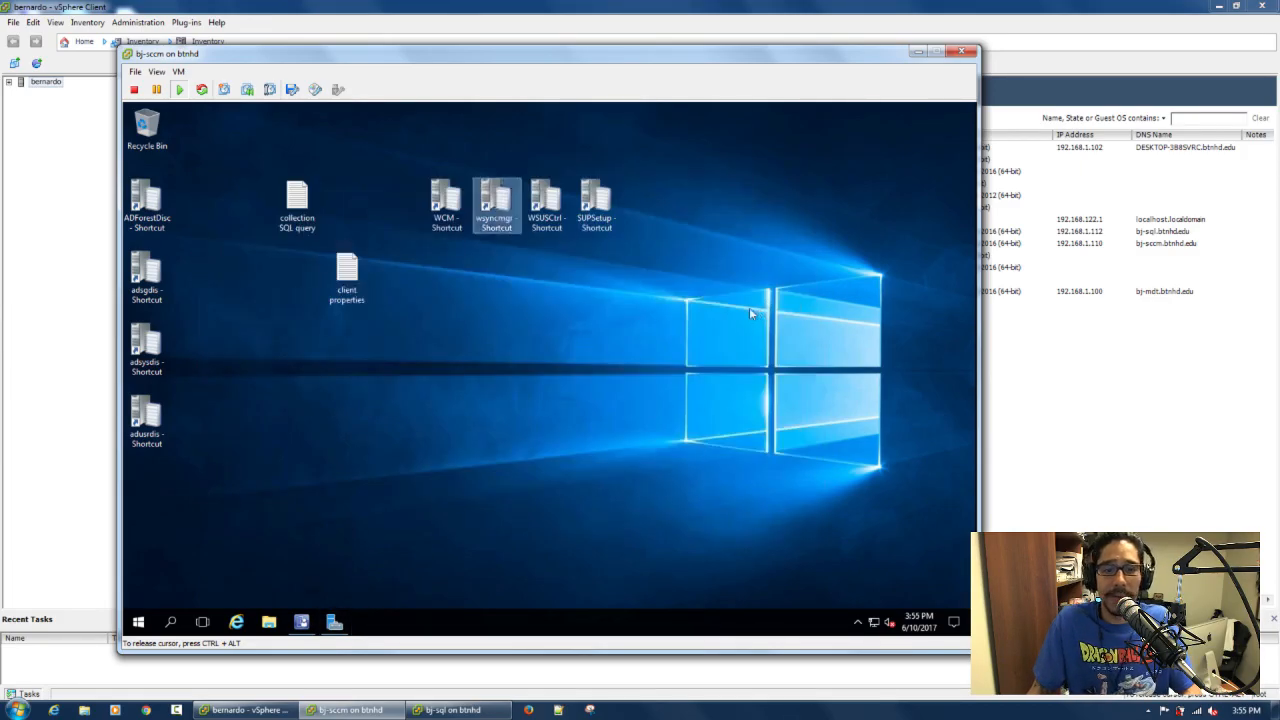
{"action": "left_click", "coordinate": [336, 621]}
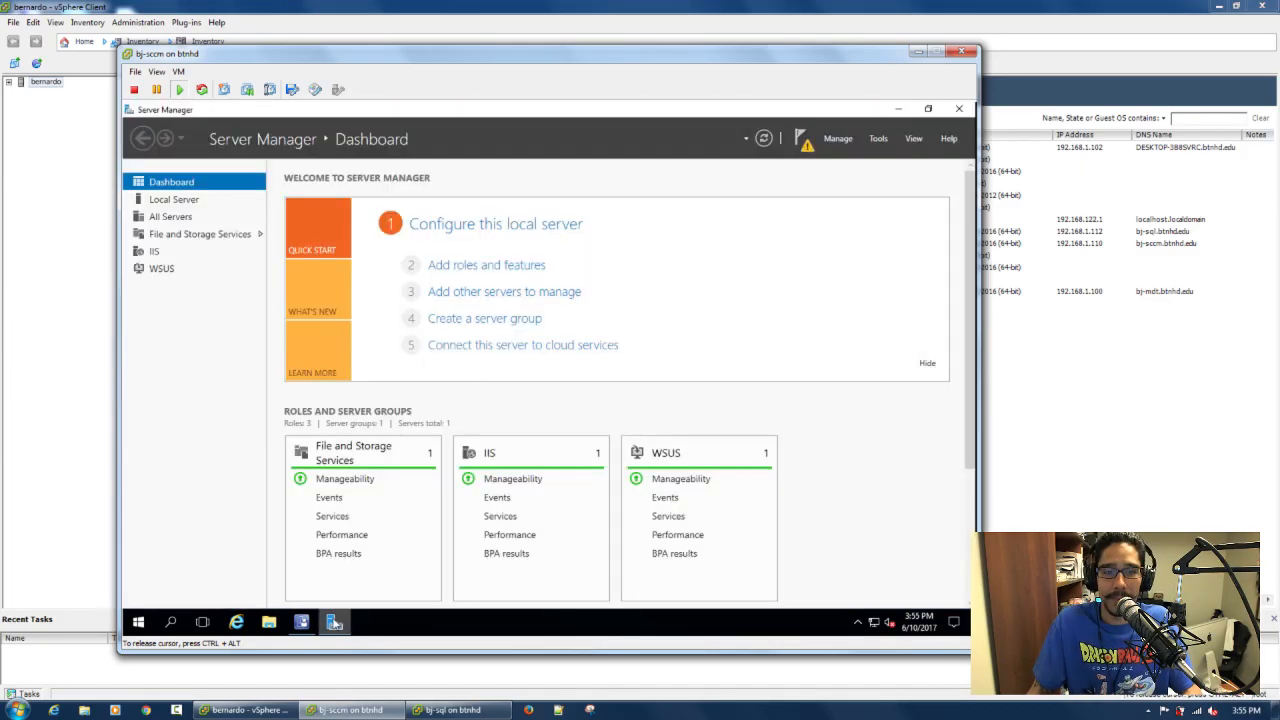
{"action": "left_click", "coordinate": [898, 109]}
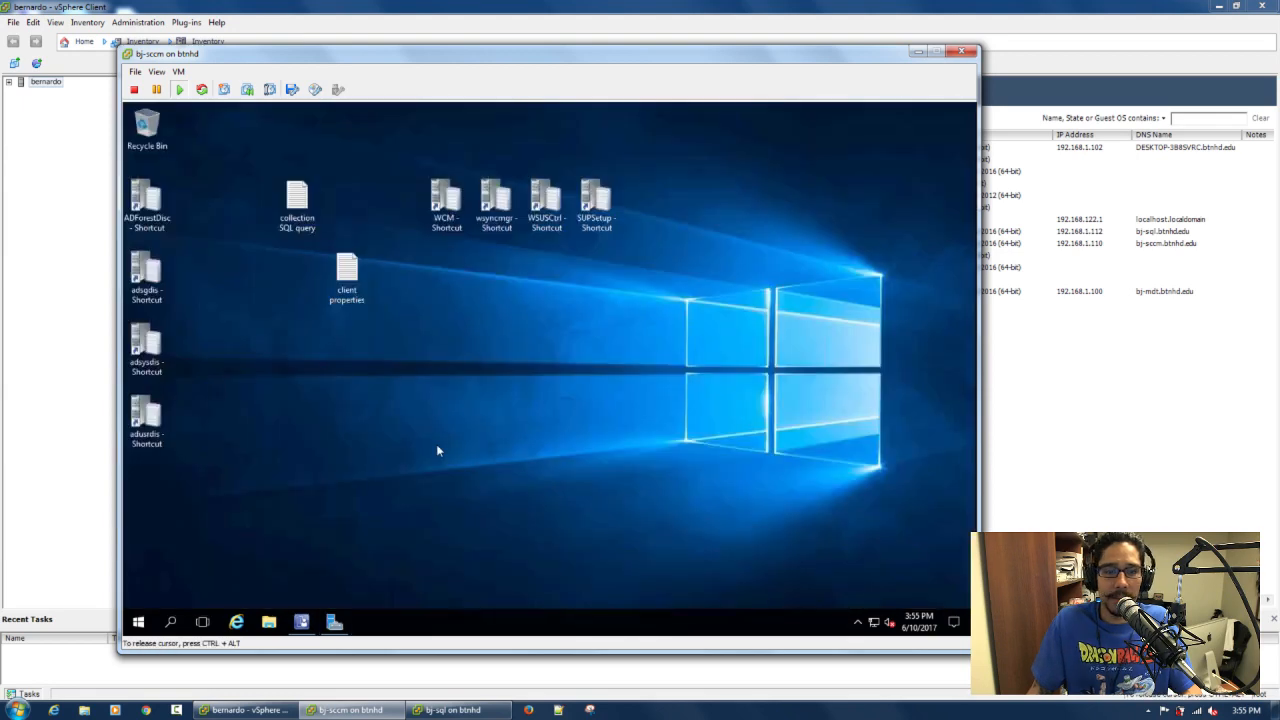
{"action": "left_click", "coordinate": [301, 621]}
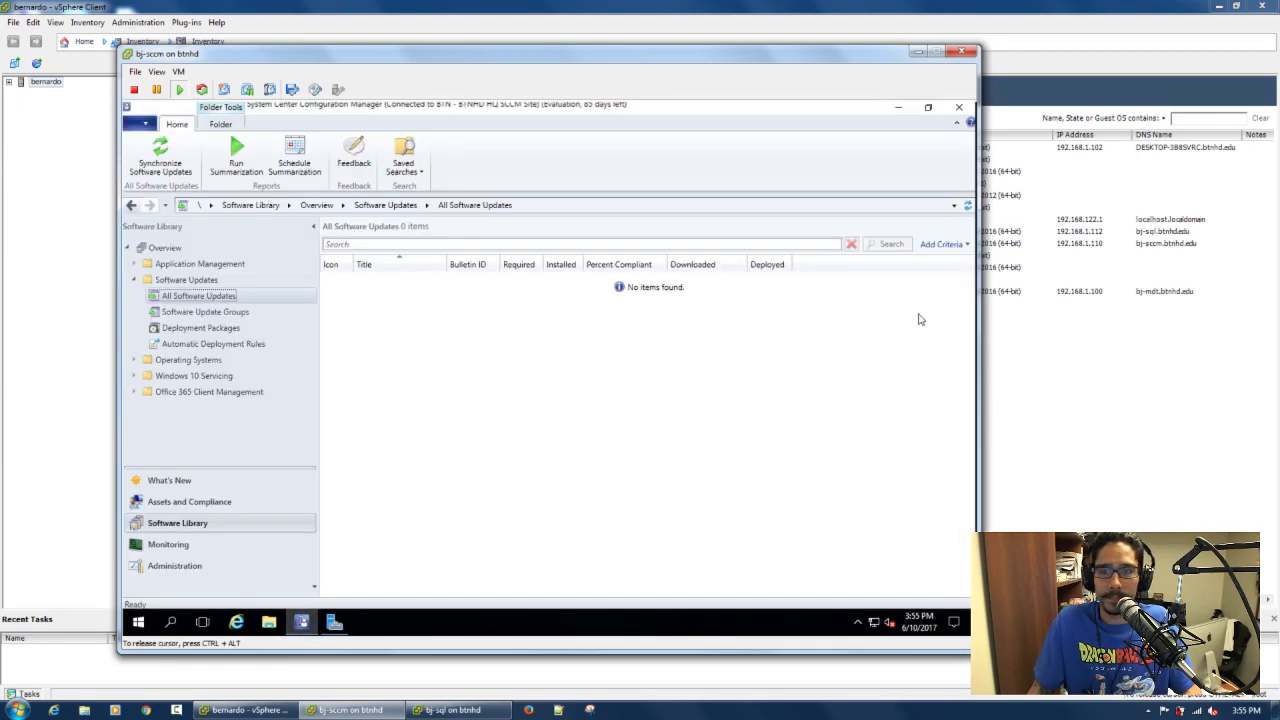
{"action": "left_click", "coordinate": [967, 206]}
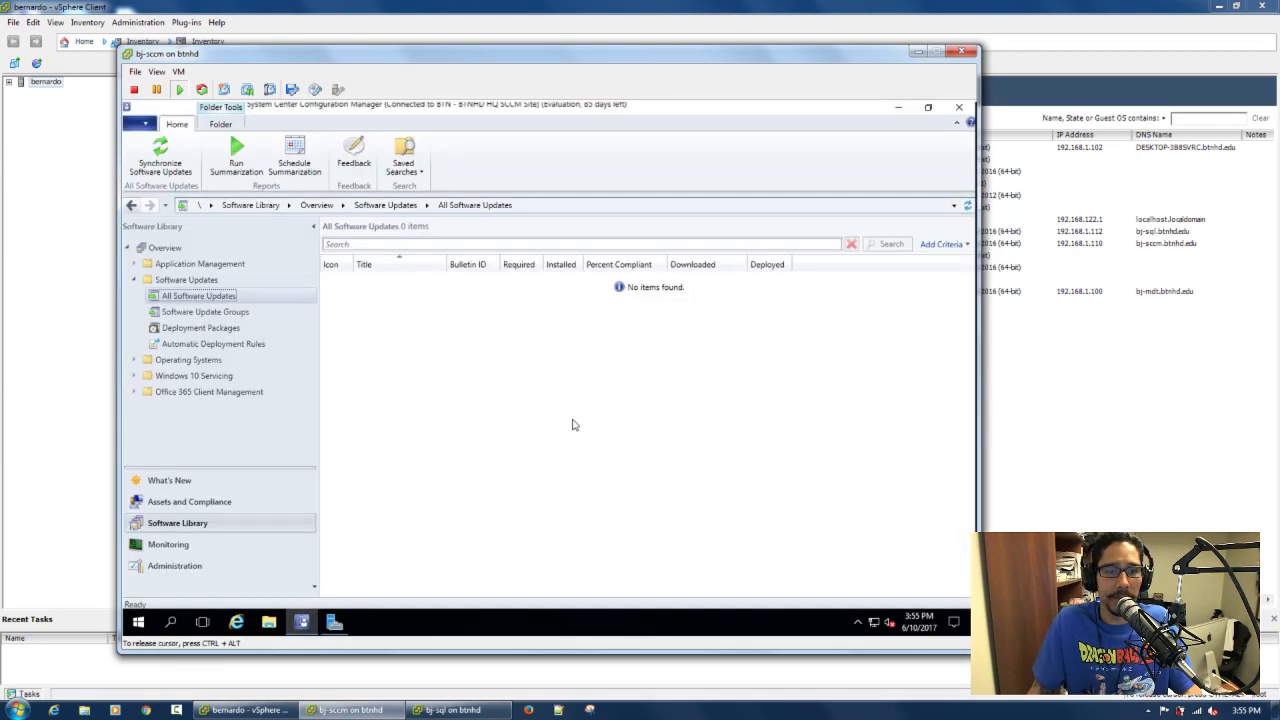
In Administration > Site Configuration > Sites, reach Configure Site Components for the BTN site.
{"action": "left_click", "coordinate": [195, 567]}
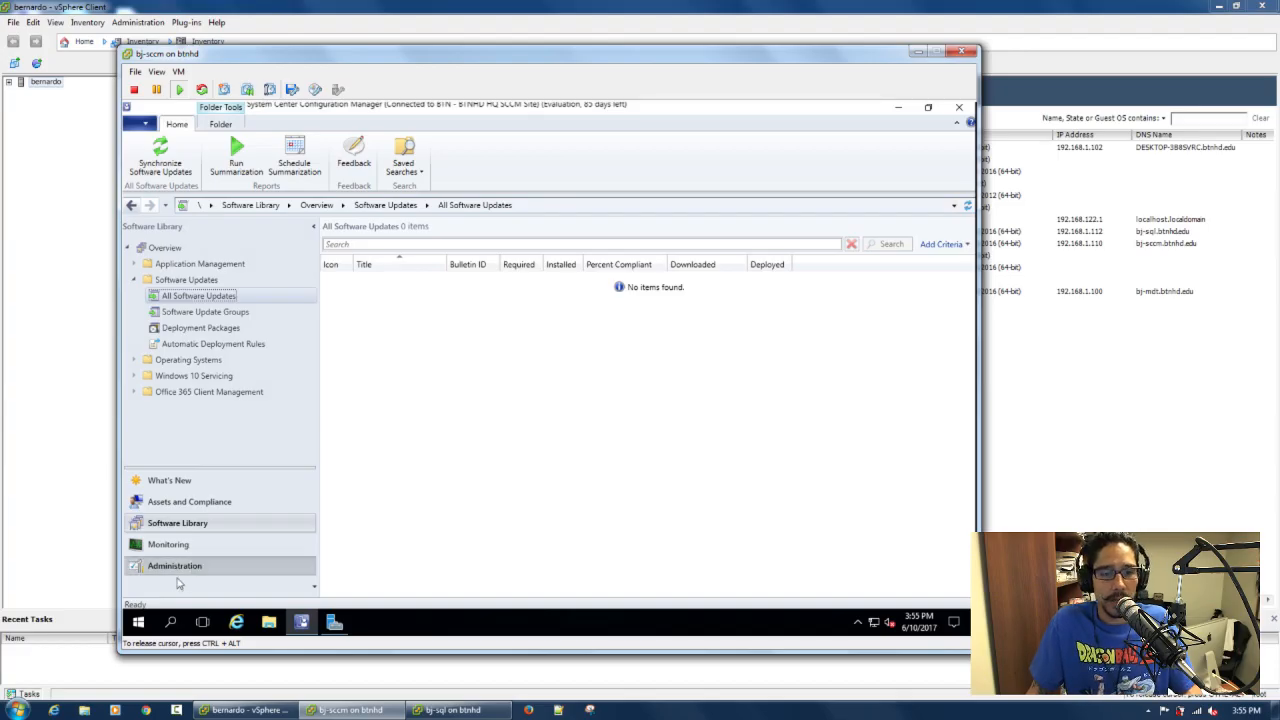
{"action": "double_click", "coordinate": [186, 328]}
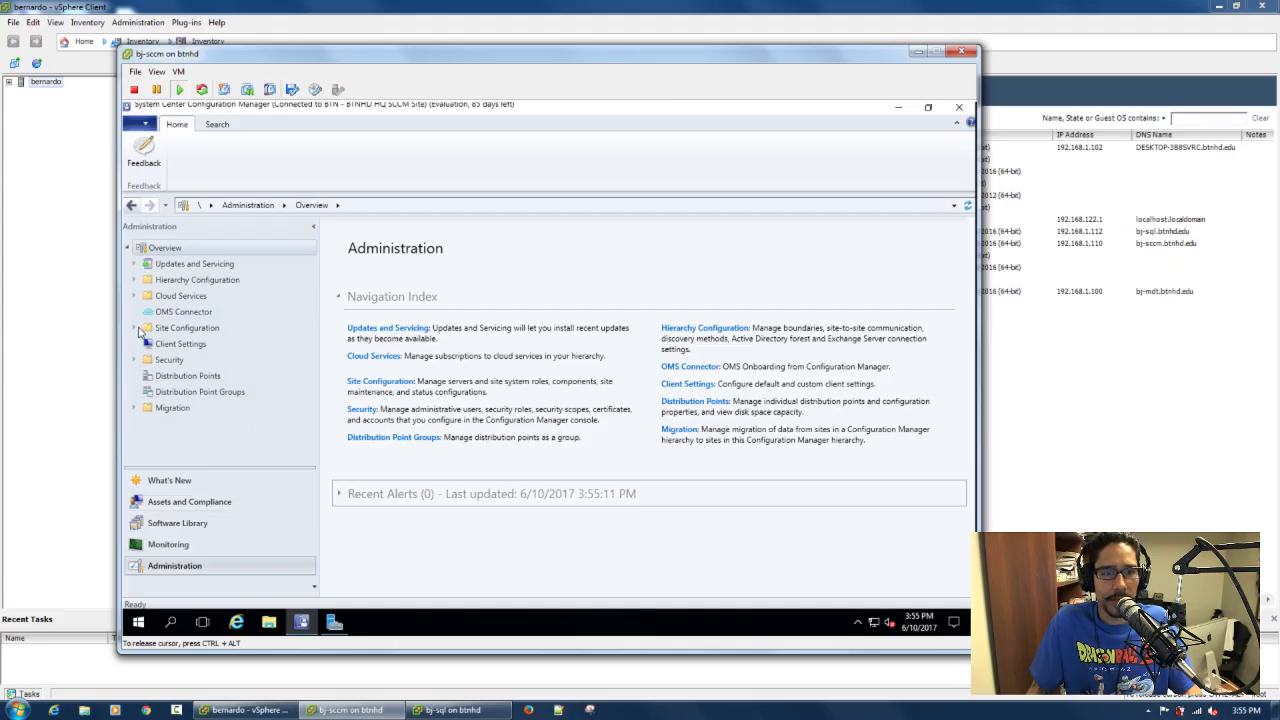
{"action": "left_click", "coordinate": [170, 343]}
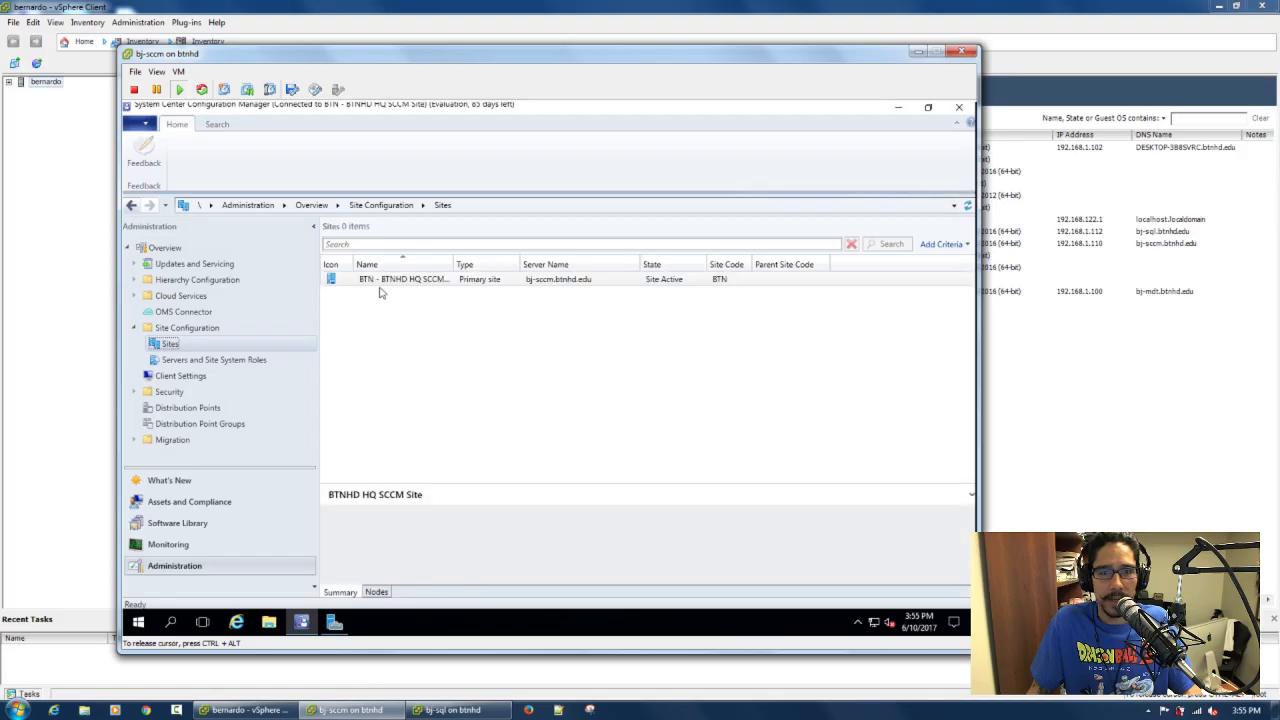
{"action": "left_click", "coordinate": [385, 283]}
{"action": "right_click", "coordinate": [385, 285]}
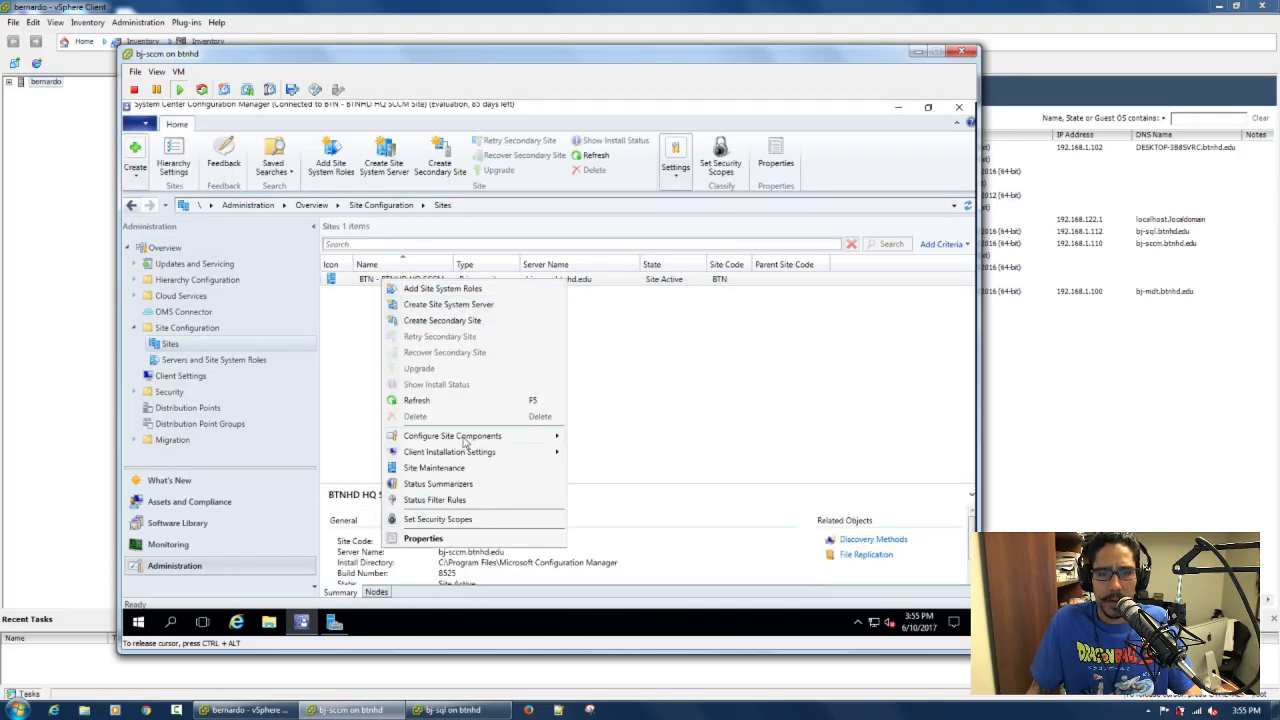
{"action": "mouse_move", "coordinate": [466, 438]}
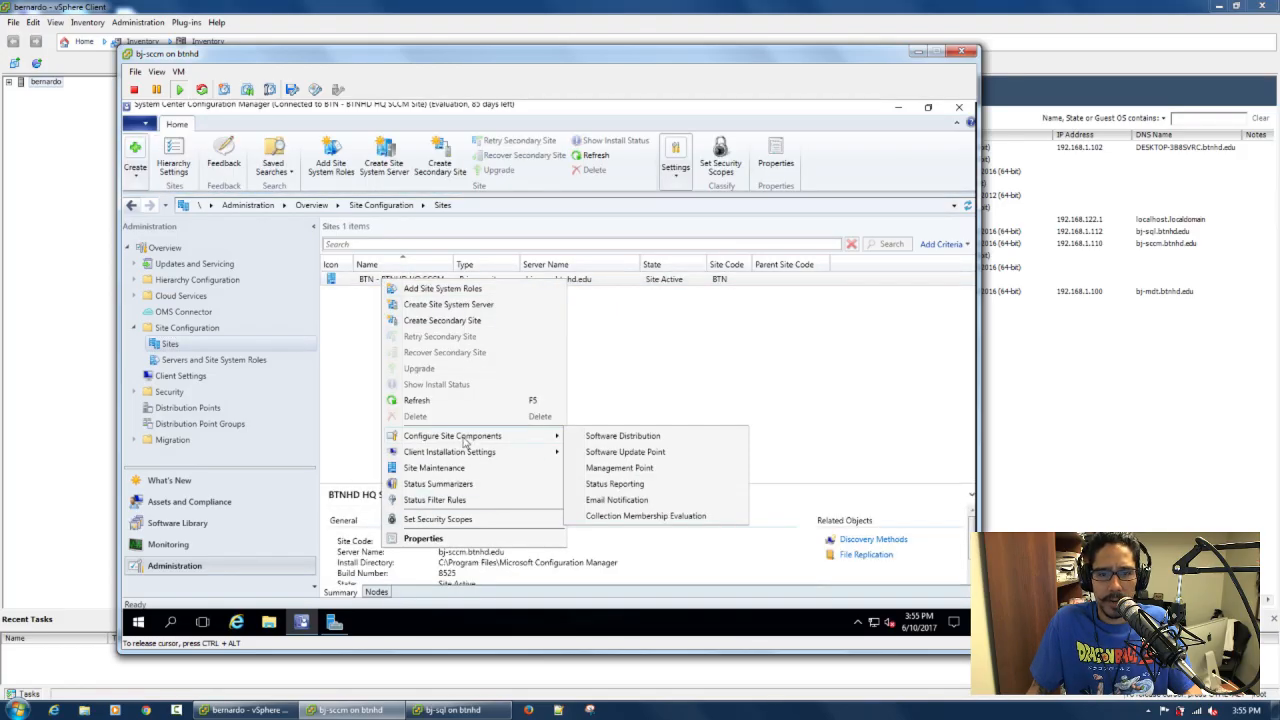
In Software Update Point properties, set the sync schedule to every 1 hour and apply.
{"action": "left_click", "coordinate": [620, 453]}
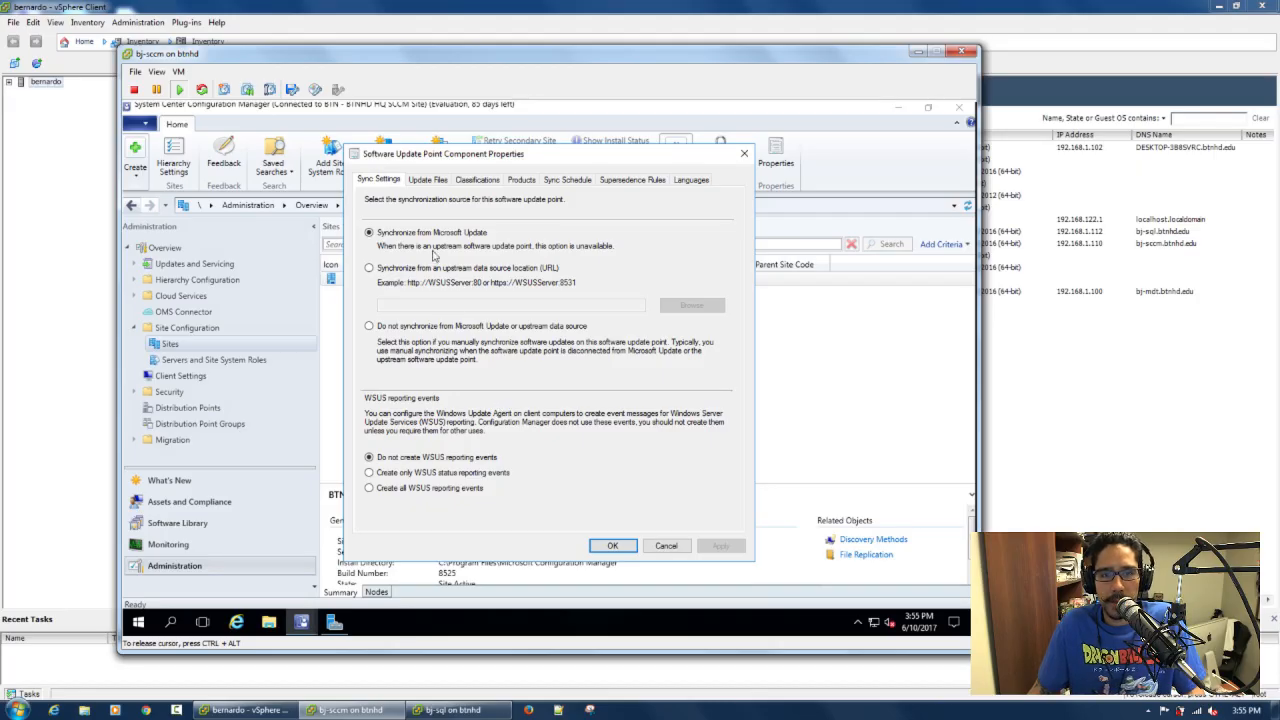
{"action": "left_click", "coordinate": [430, 182]}
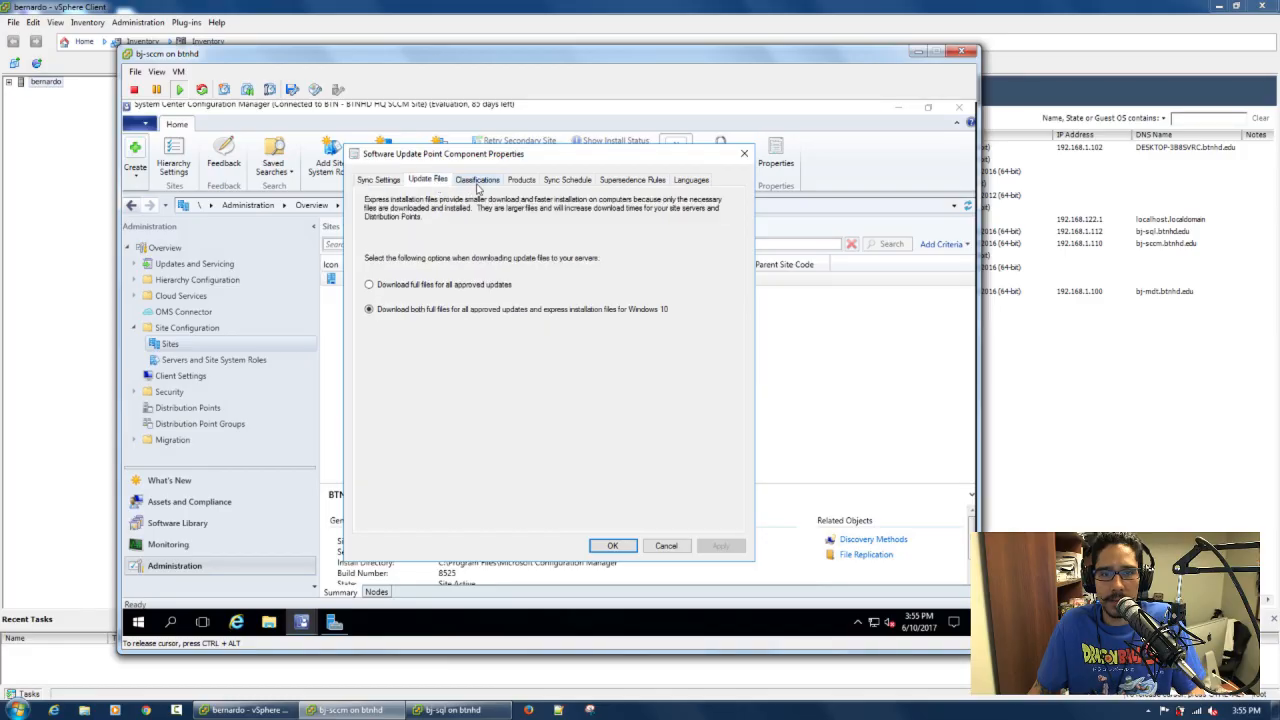
{"action": "left_click", "coordinate": [477, 182]}
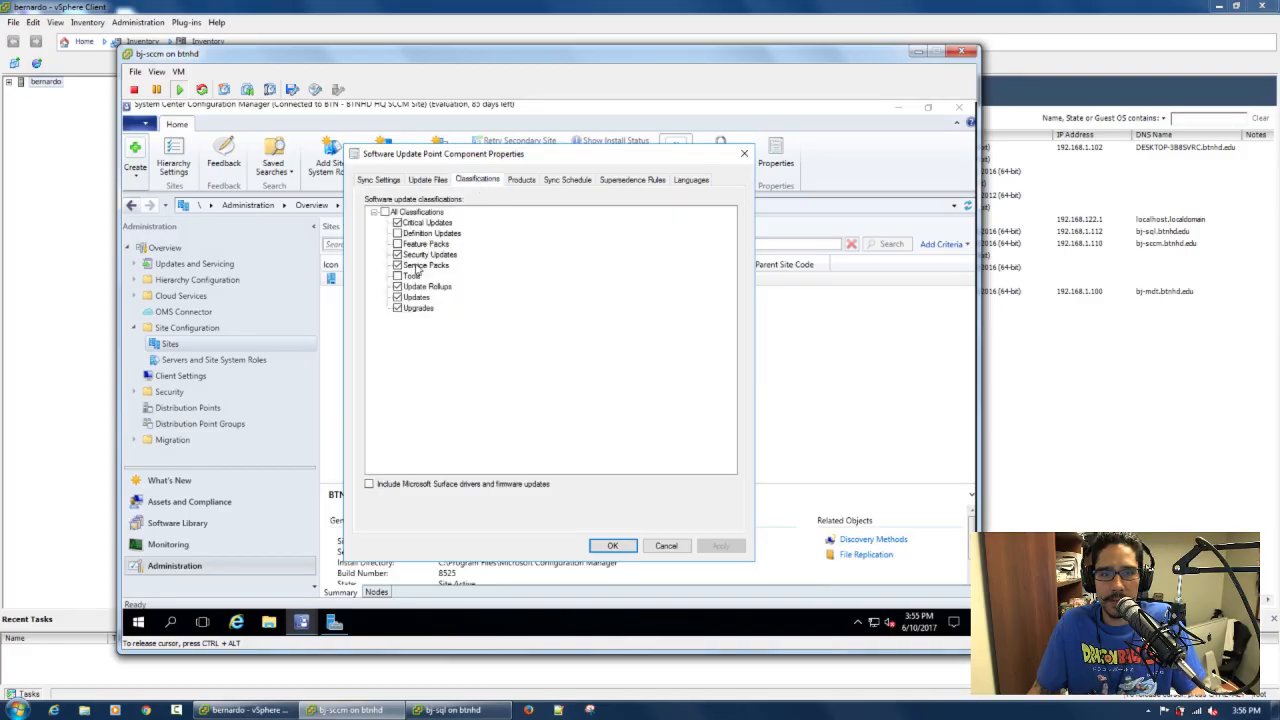
{"action": "left_click", "coordinate": [521, 180]}
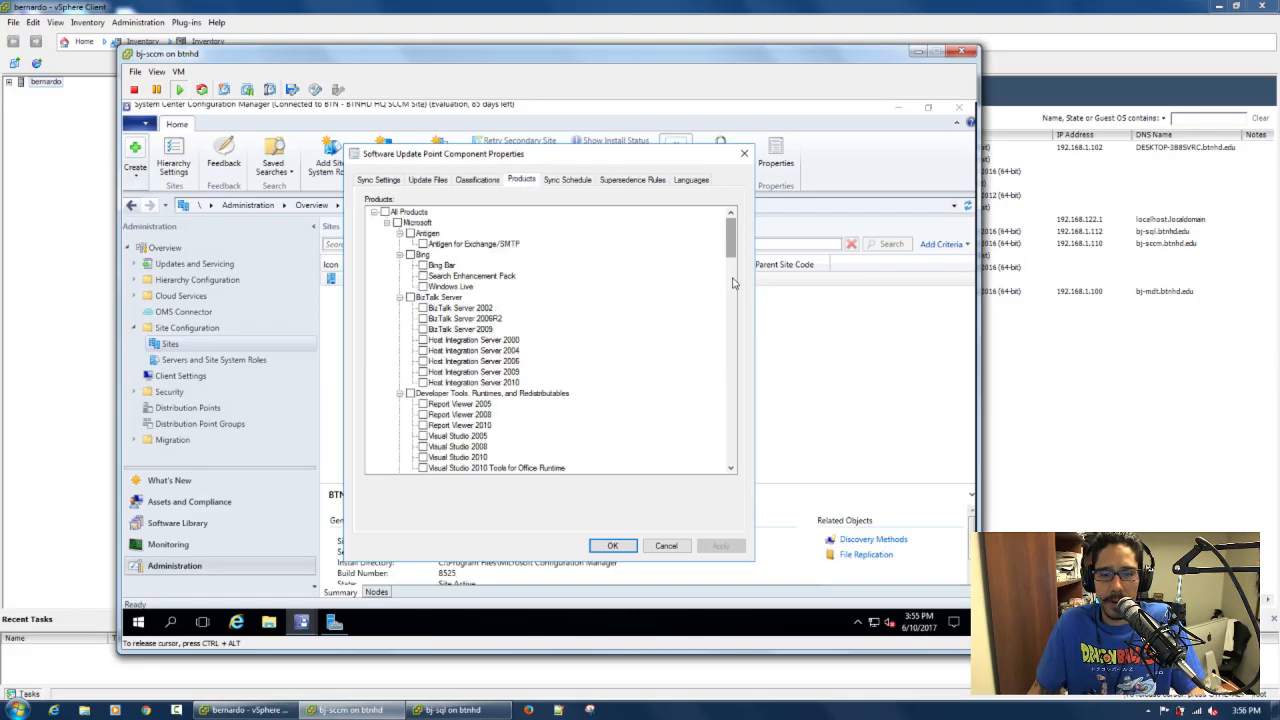
{"action": "left_click_drag", "start_coordinate": [732, 240], "coordinate": [610, 192]}
{"action": "left_click", "coordinate": [582, 180]}
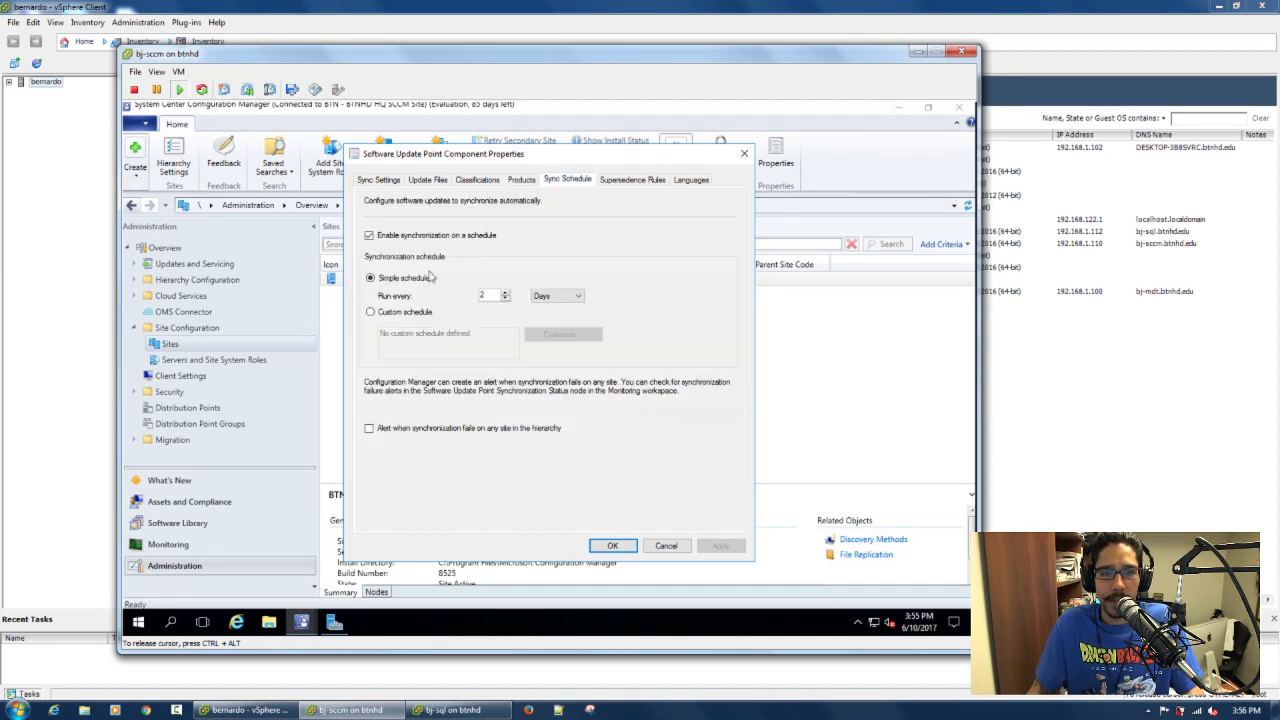
{"action": "left_click", "coordinate": [560, 296]}
{"action": "left_click", "coordinate": [550, 311]}
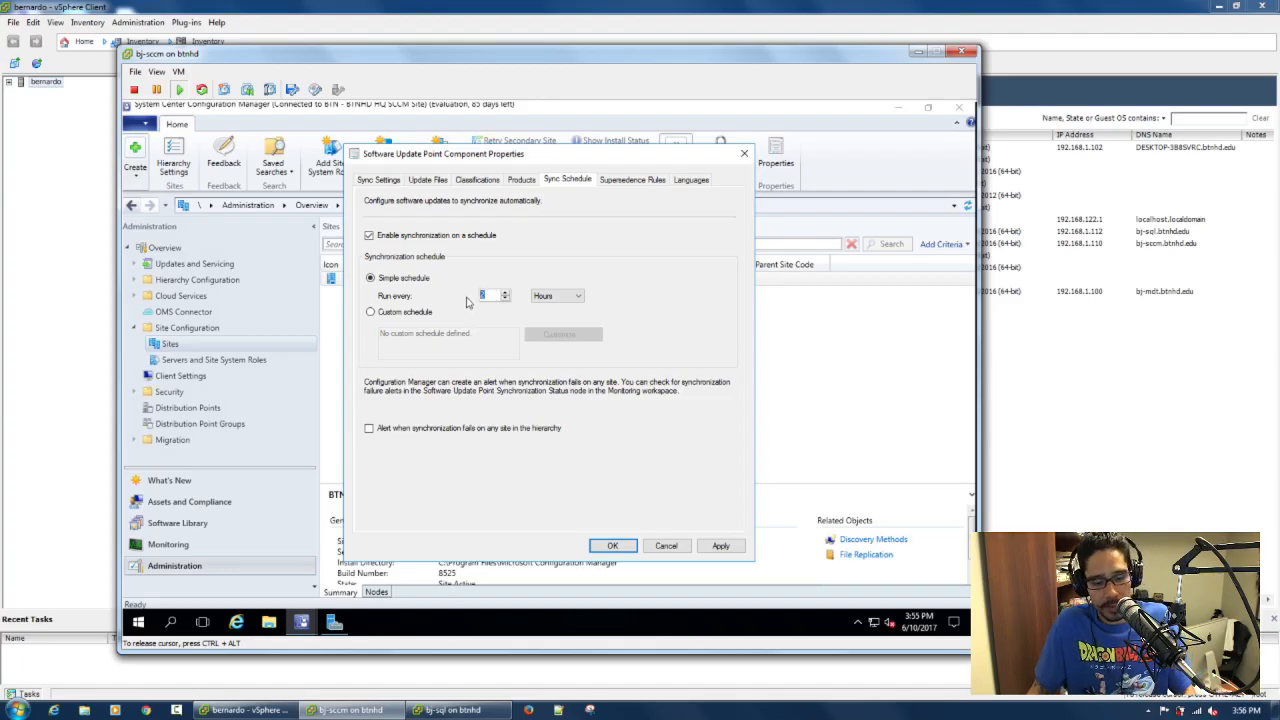
{"action": "left_click", "coordinate": [720, 545]}
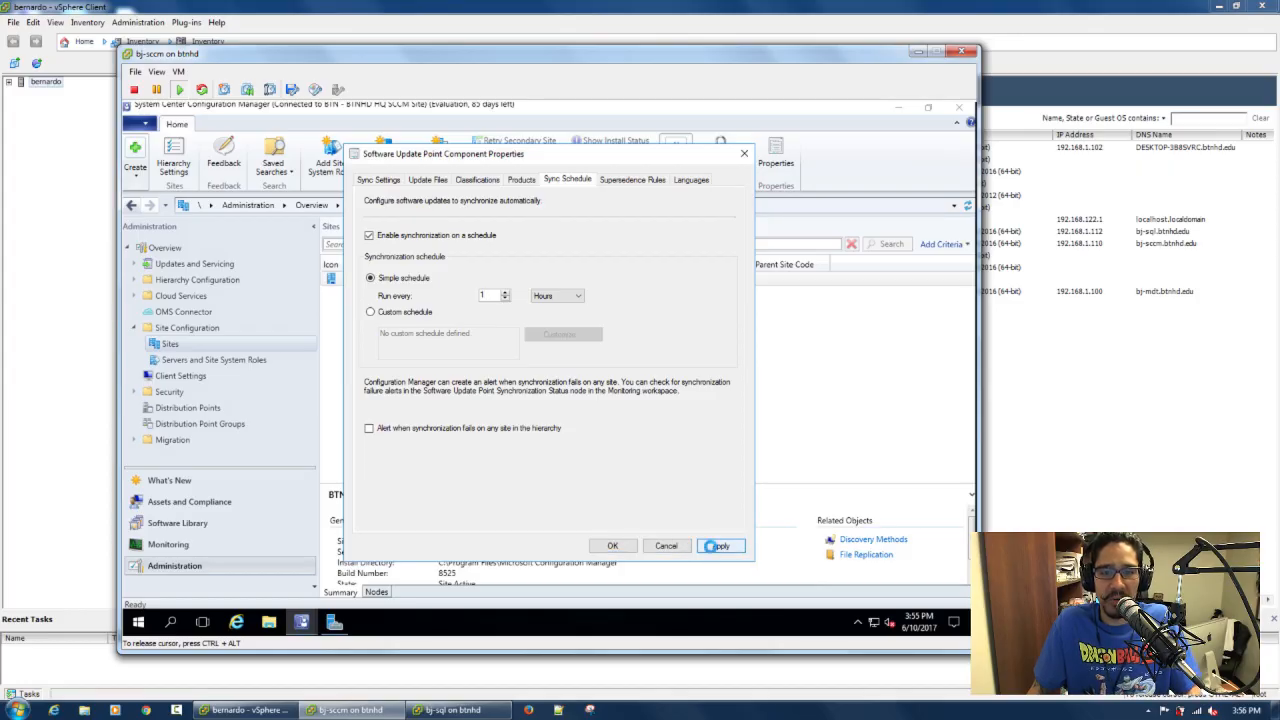
Review supersedence and language settings, save with OK, and right-click All Software Updates in Software Library.
{"action": "left_click", "coordinate": [630, 181]}
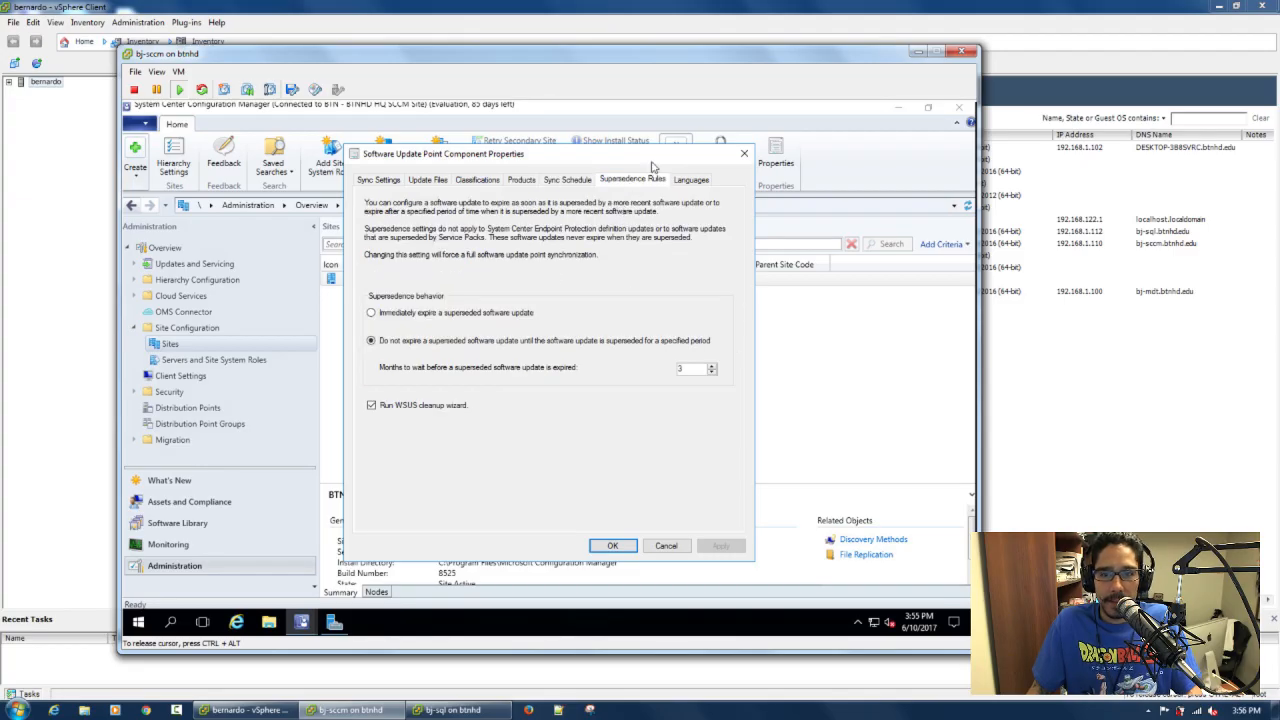
{"action": "left_click", "coordinate": [688, 182]}
{"action": "left_click", "coordinate": [612, 545]}
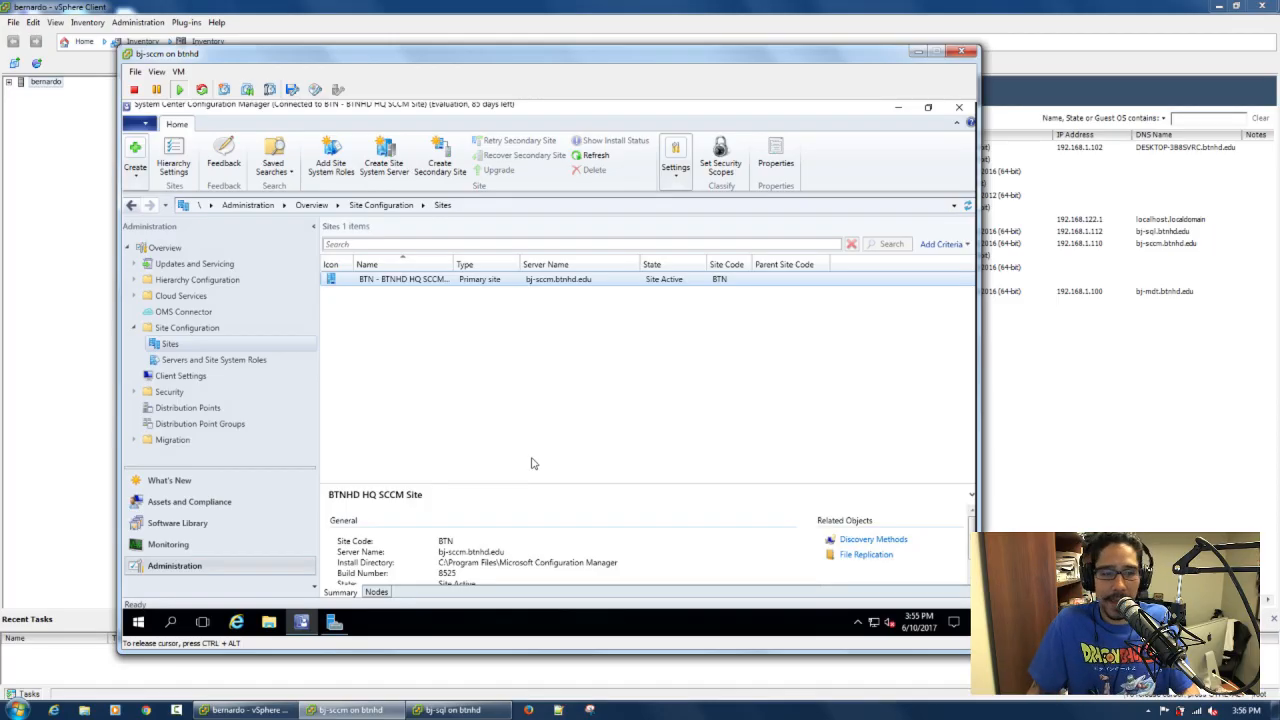
{"action": "left_click", "coordinate": [209, 523]}
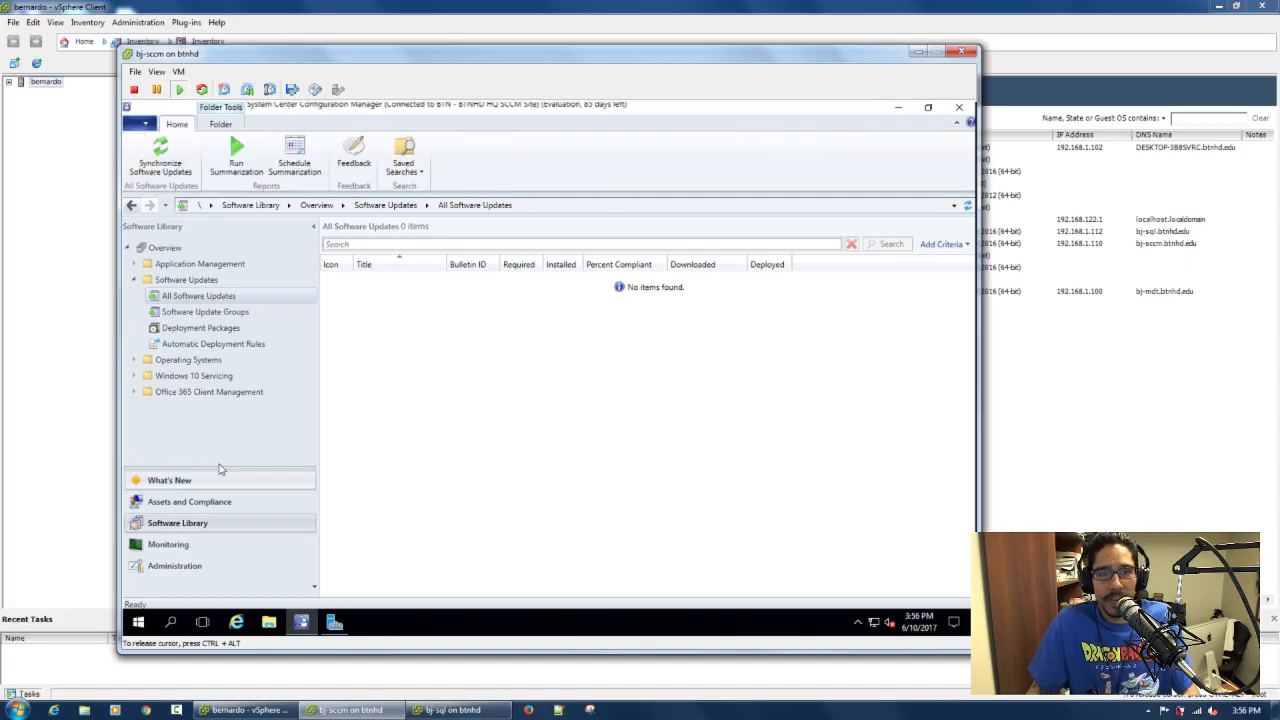
{"action": "right_click", "coordinate": [202, 300]}
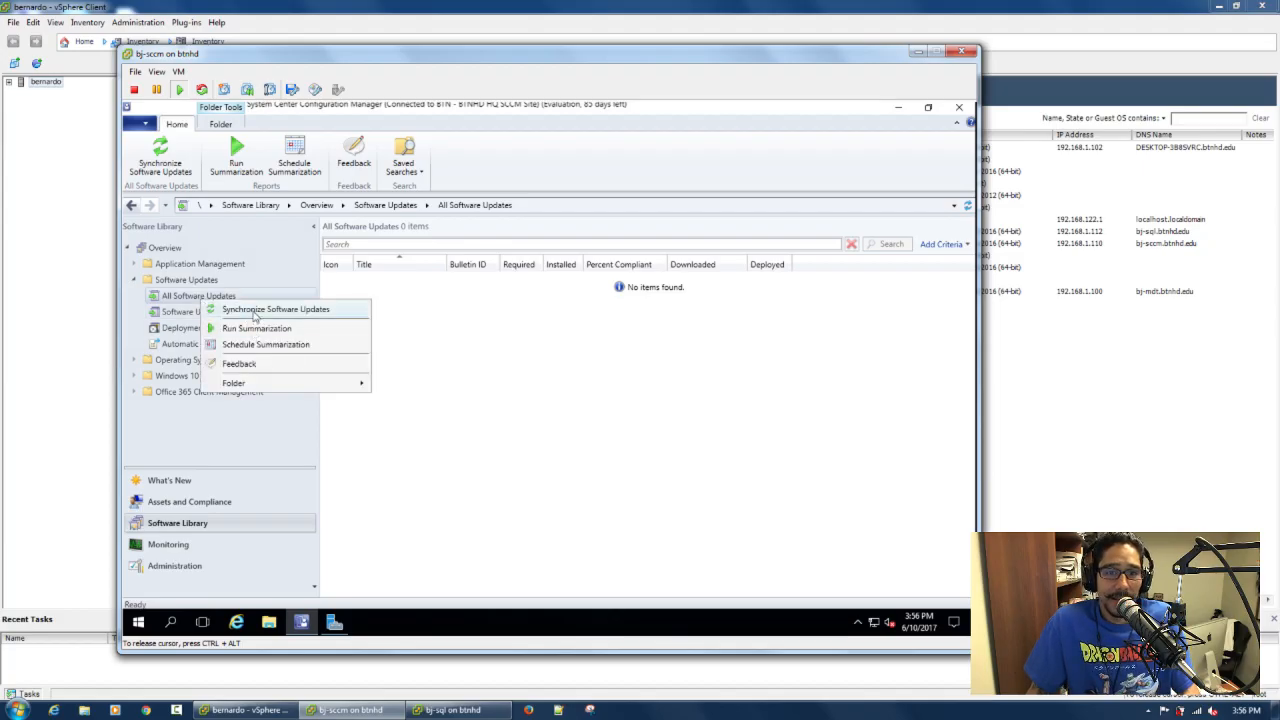
Start a software update synchronization, minimize the console, and check the latest wsyncmgr.log entries.
{"action": "left_click", "coordinate": [255, 317]}
{"action": "left_click", "coordinate": [596, 441]}
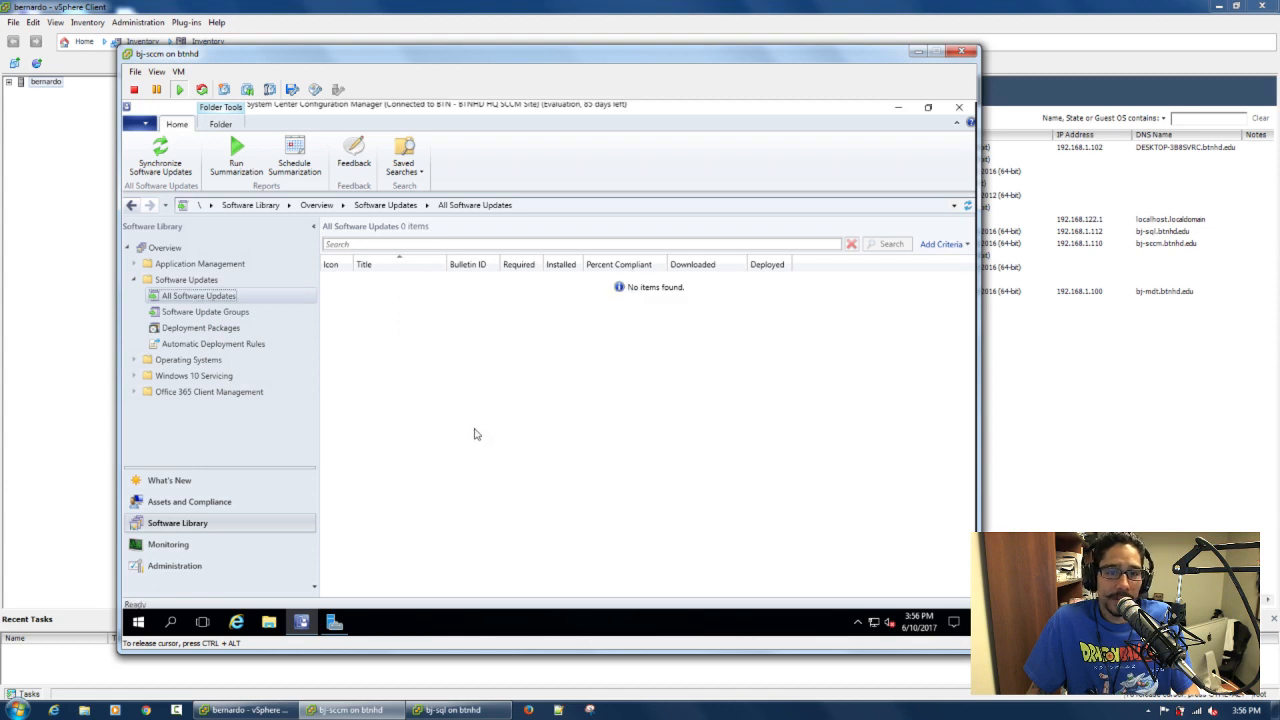
{"action": "left_click", "coordinate": [898, 108]}
{"action": "double_click", "coordinate": [507, 220]}
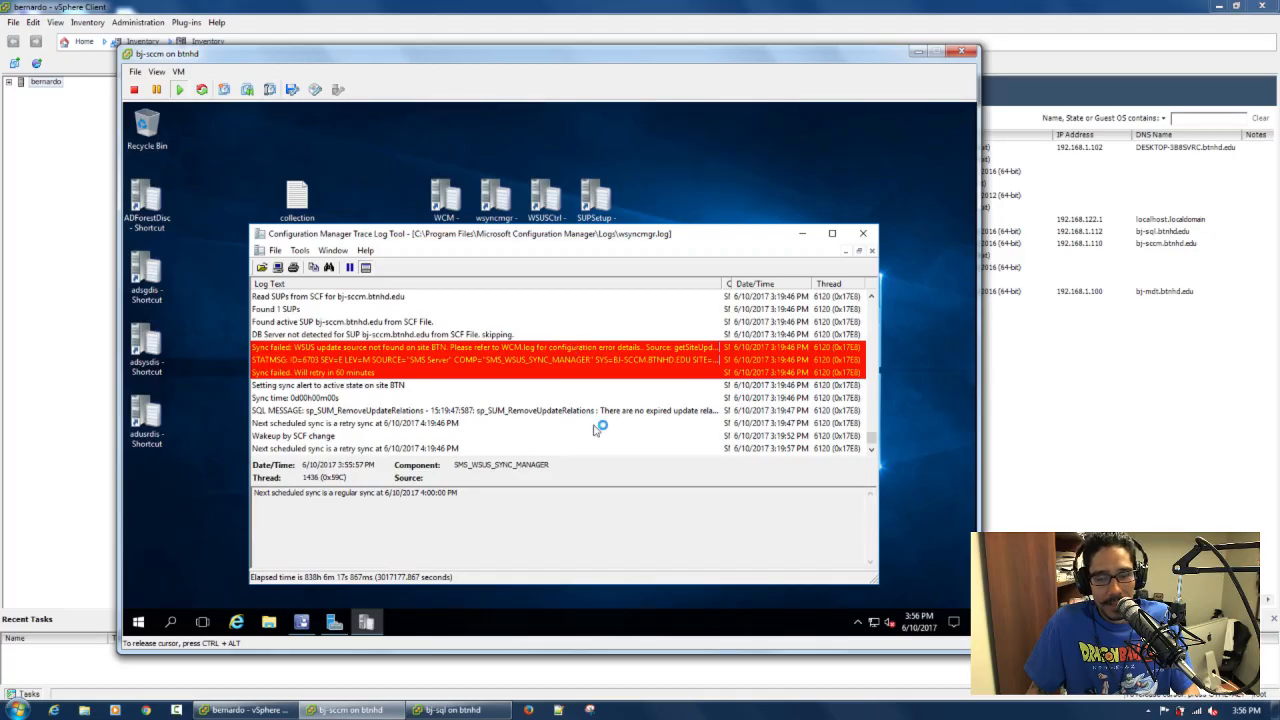
{"action": "left_click", "coordinate": [872, 441]}
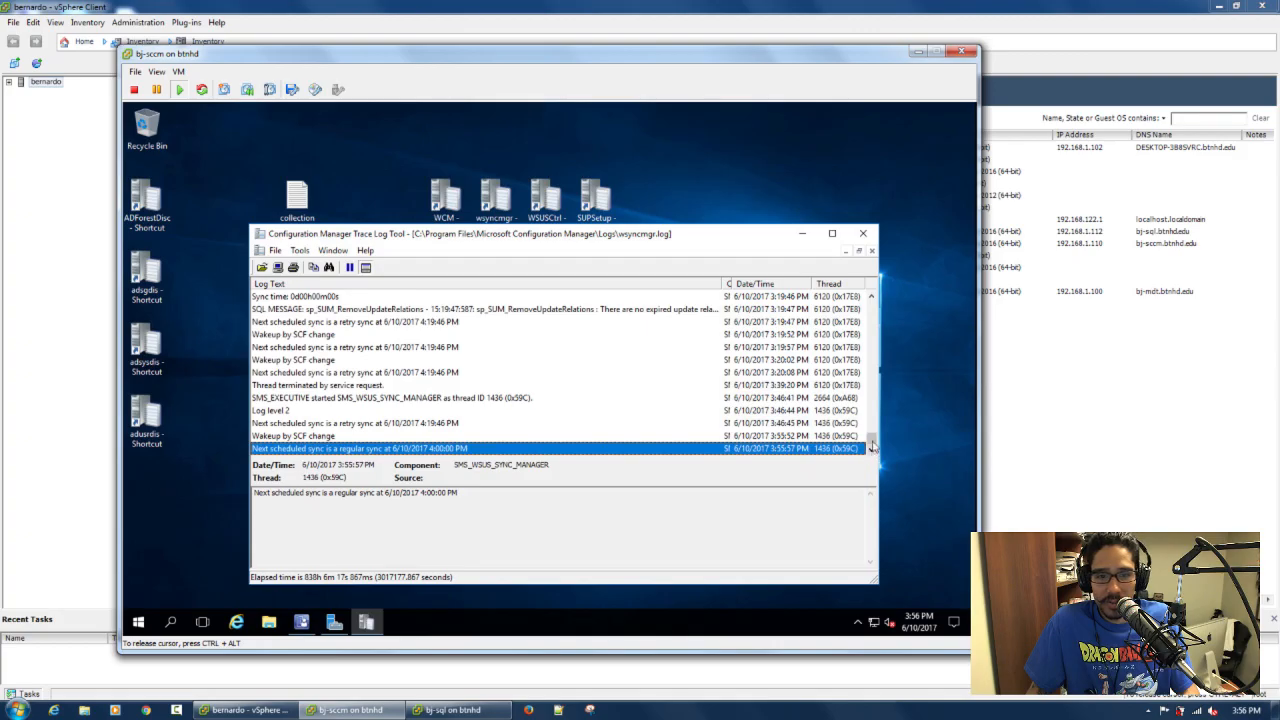
{"action": "left_click", "coordinate": [864, 236]}
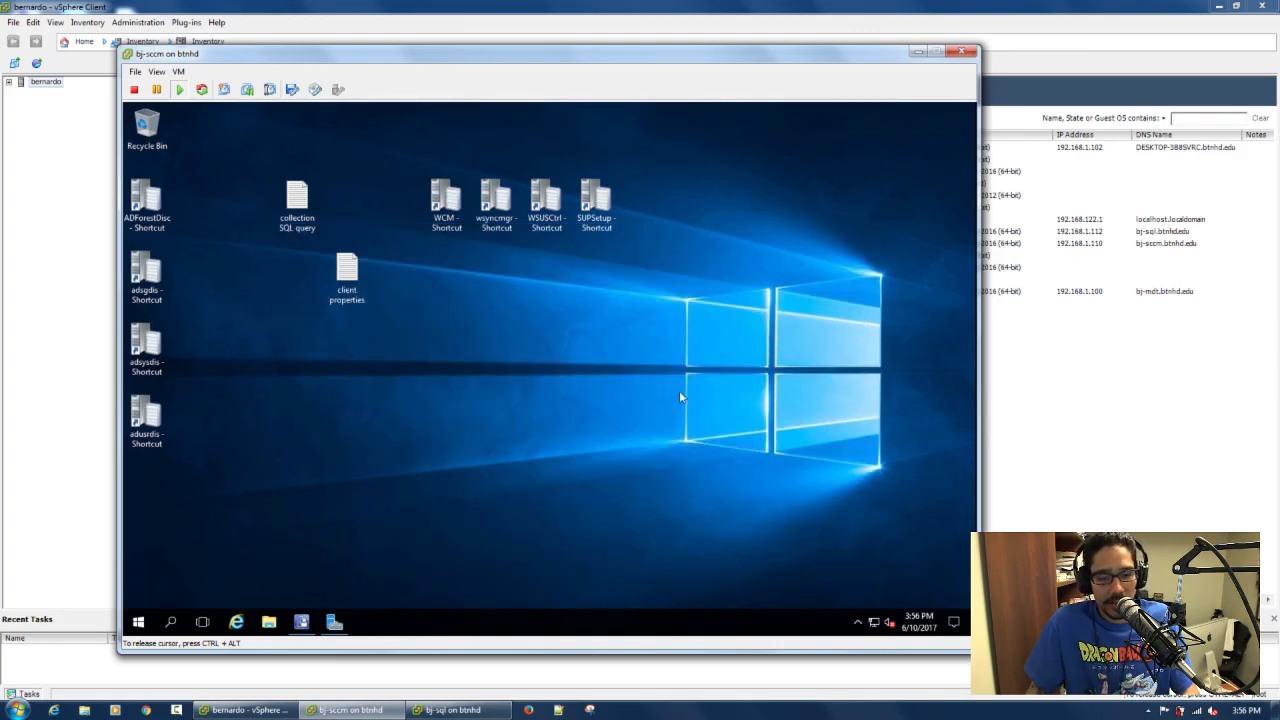
Confirm WSUSCtrl.log shows a supported WSUS version and successful connection, then check SUPSetup.log.
{"action": "double_click", "coordinate": [556, 200]}
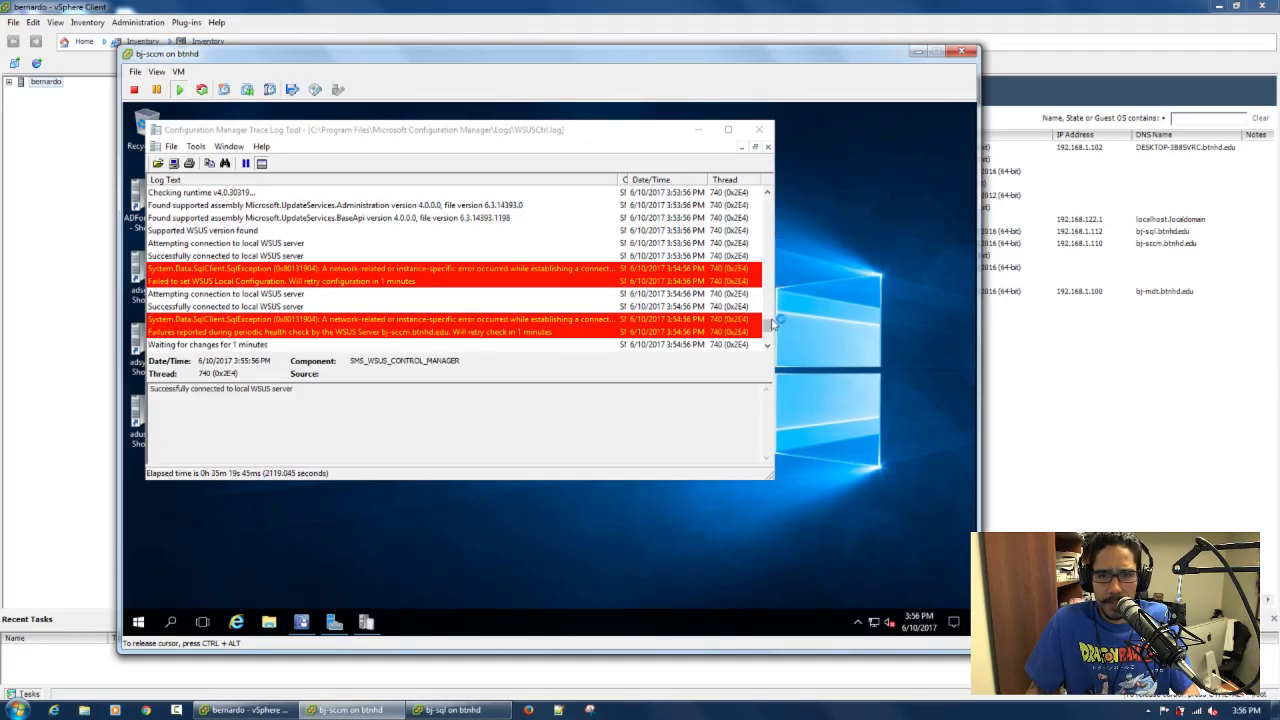
{"action": "left_click", "coordinate": [767, 345]}
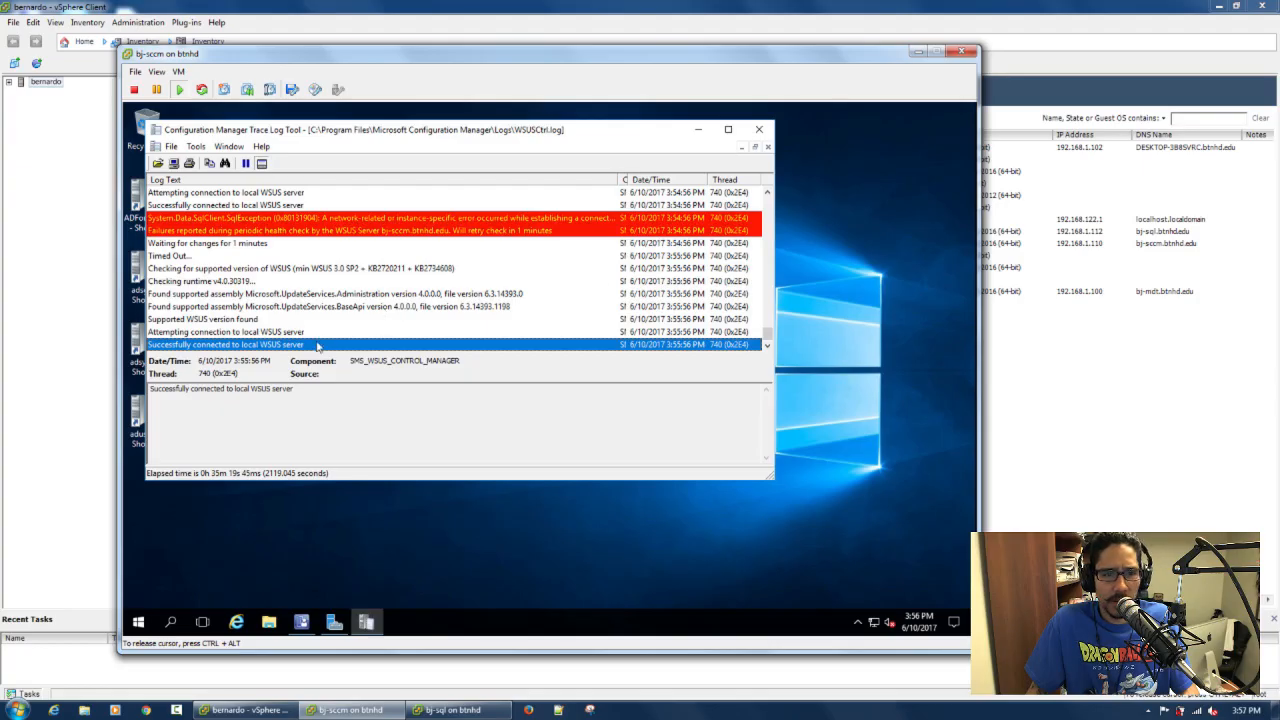
{"action": "left_click", "coordinate": [232, 333]}
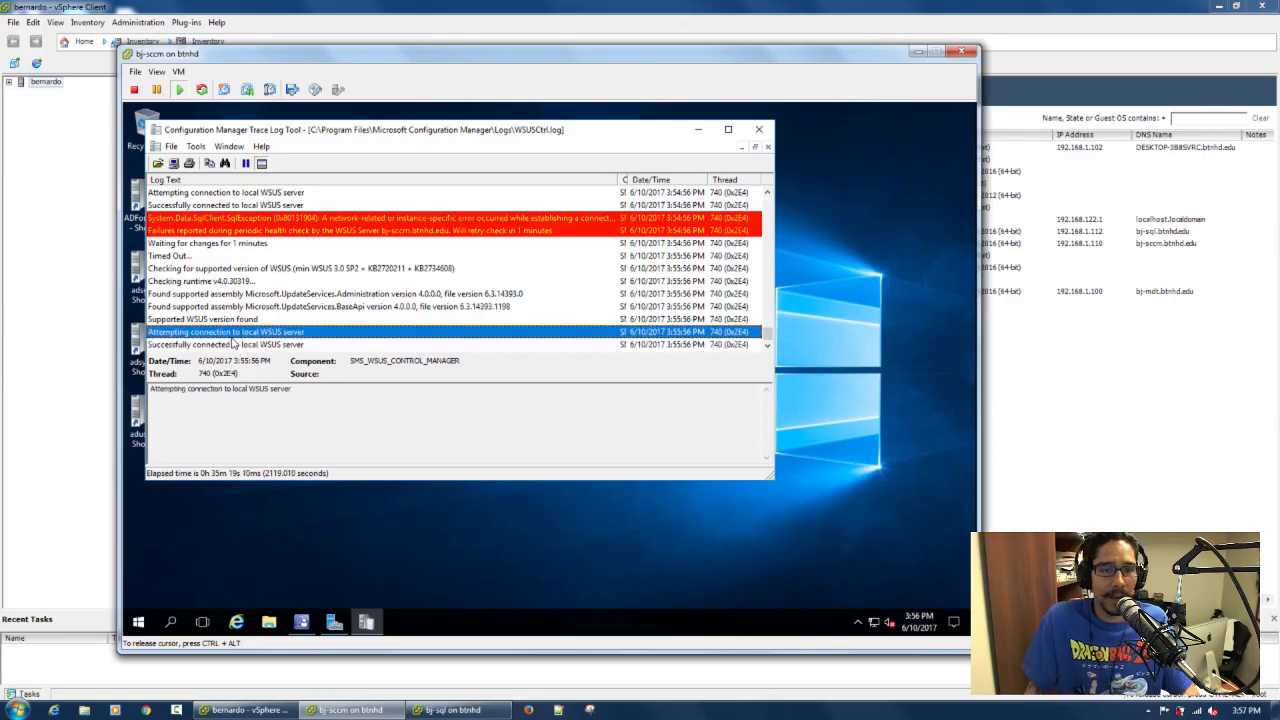
{"action": "left_click", "coordinate": [222, 320]}
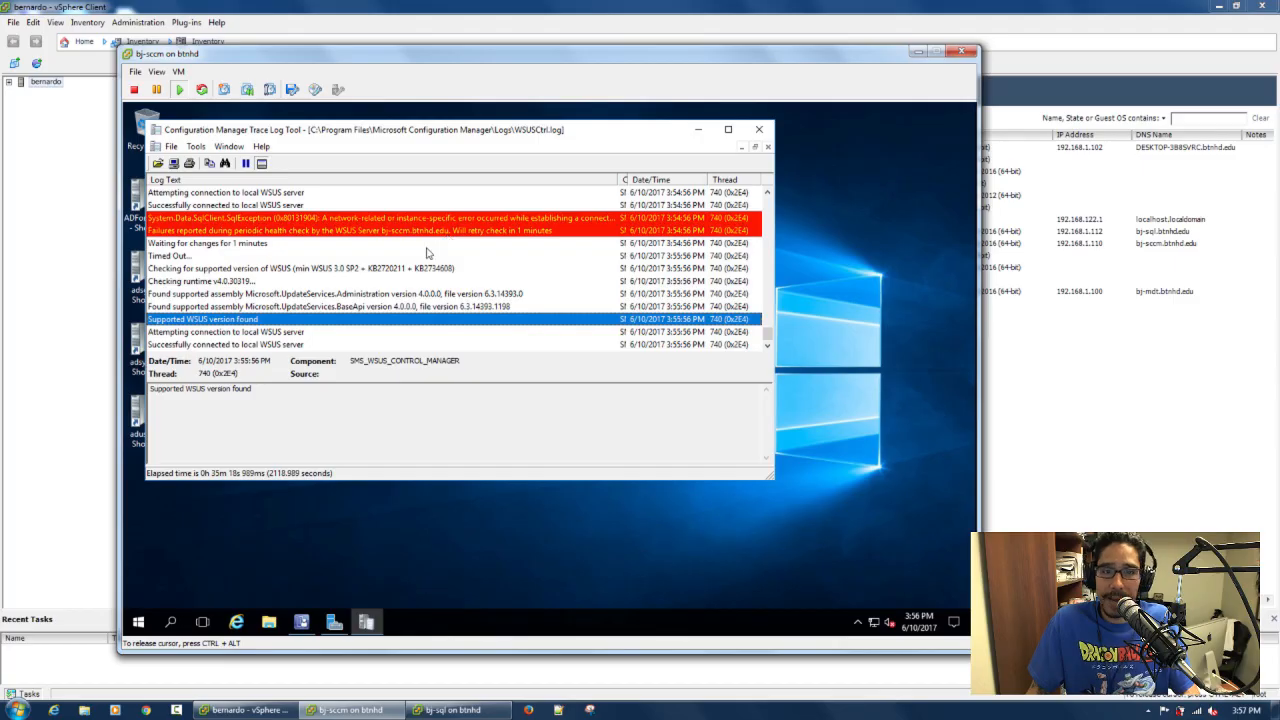
{"action": "left_click", "coordinate": [286, 345]}
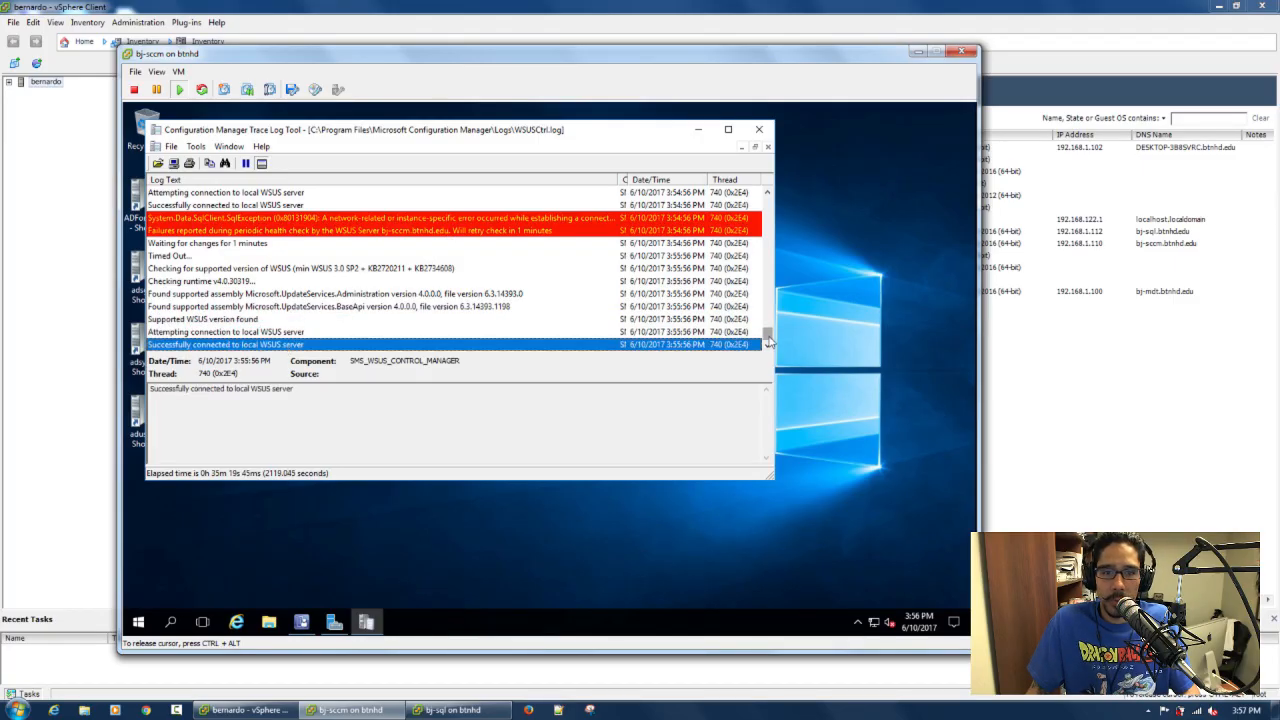
{"action": "left_click_drag", "start_coordinate": [768, 340], "coordinate": [772, 362]}
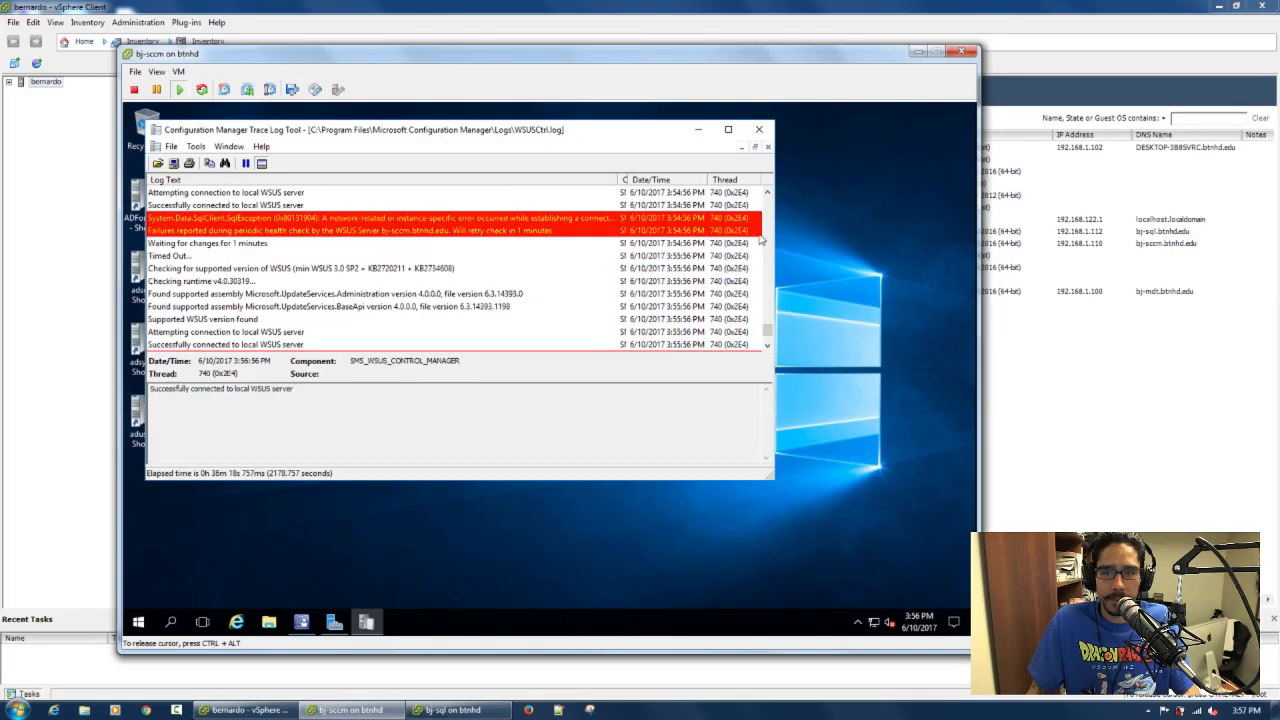
{"action": "left_click", "coordinate": [762, 131]}
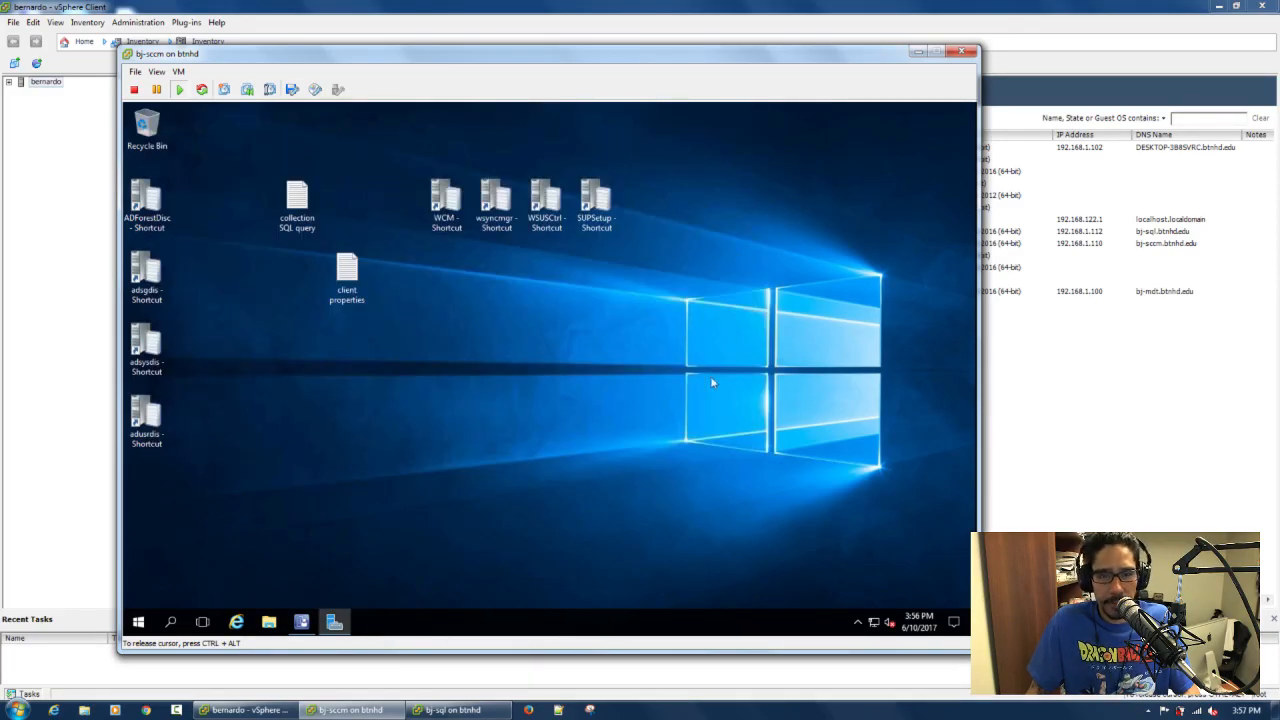
{"action": "double_click", "coordinate": [595, 205]}
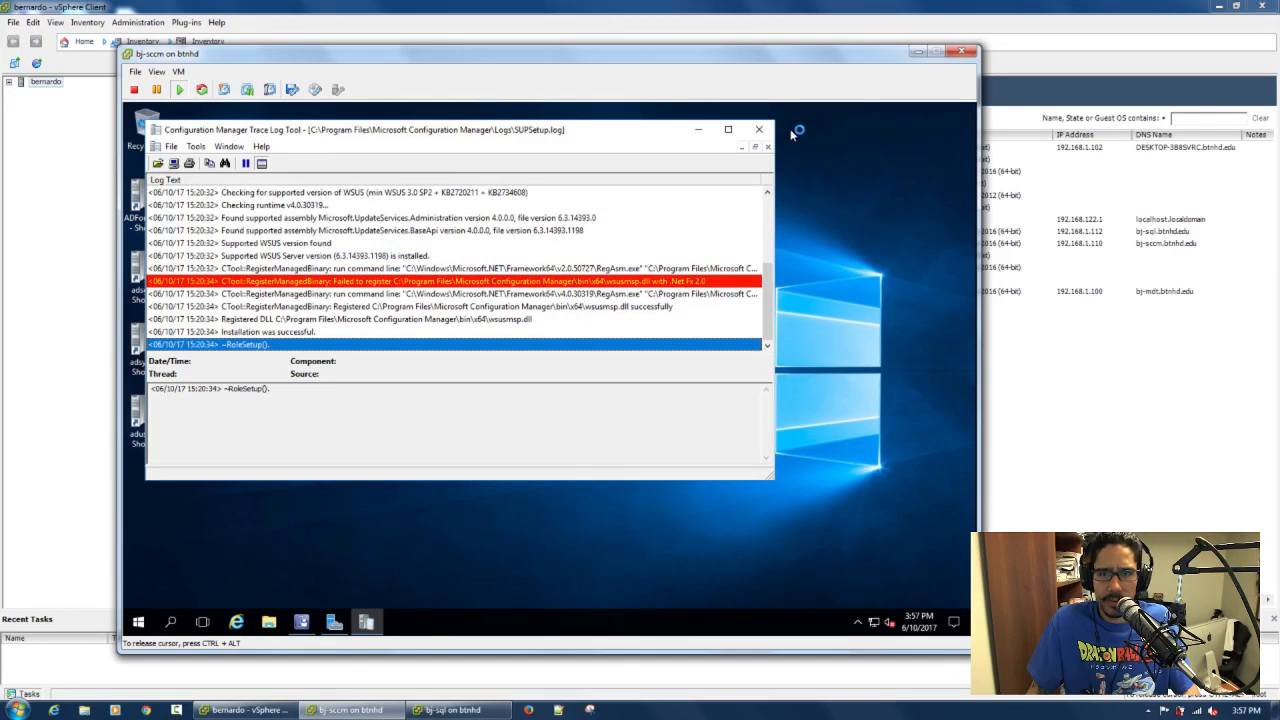
{"action": "left_click", "coordinate": [760, 130]}
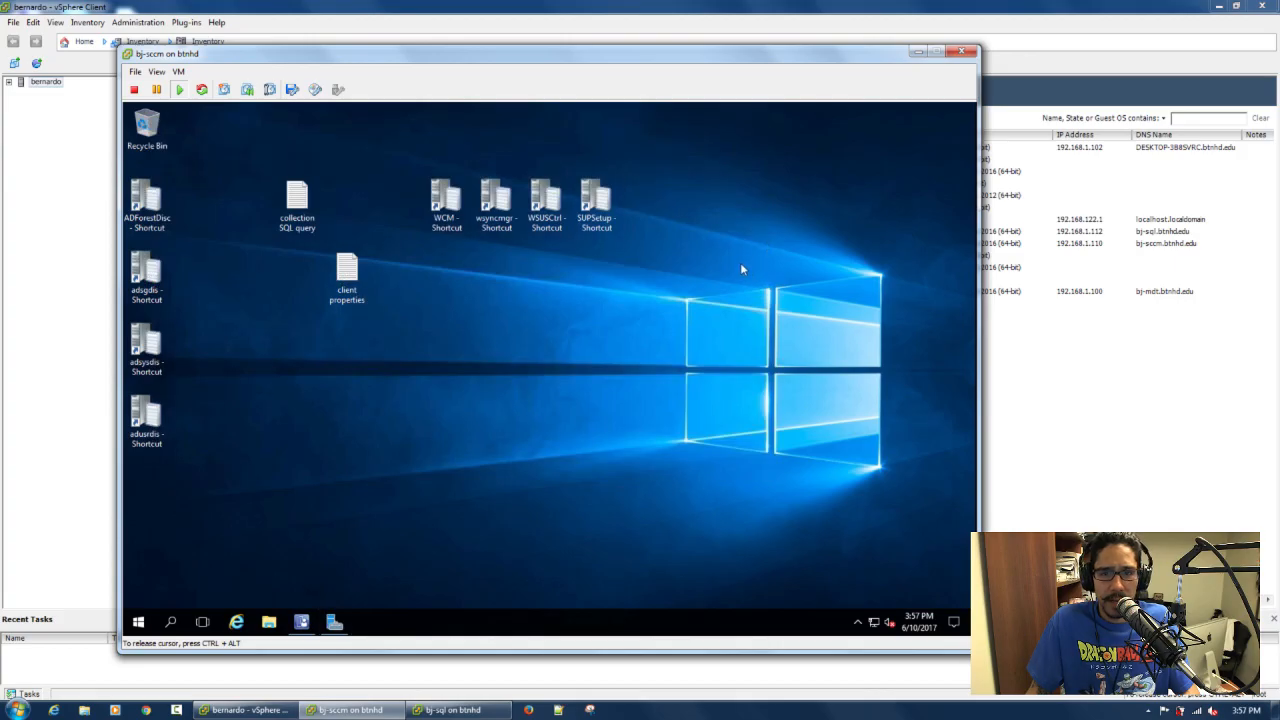
Restore the console and open Device Collections under Assets and Compliance, showing four collections.
{"action": "left_click", "coordinate": [303, 621]}
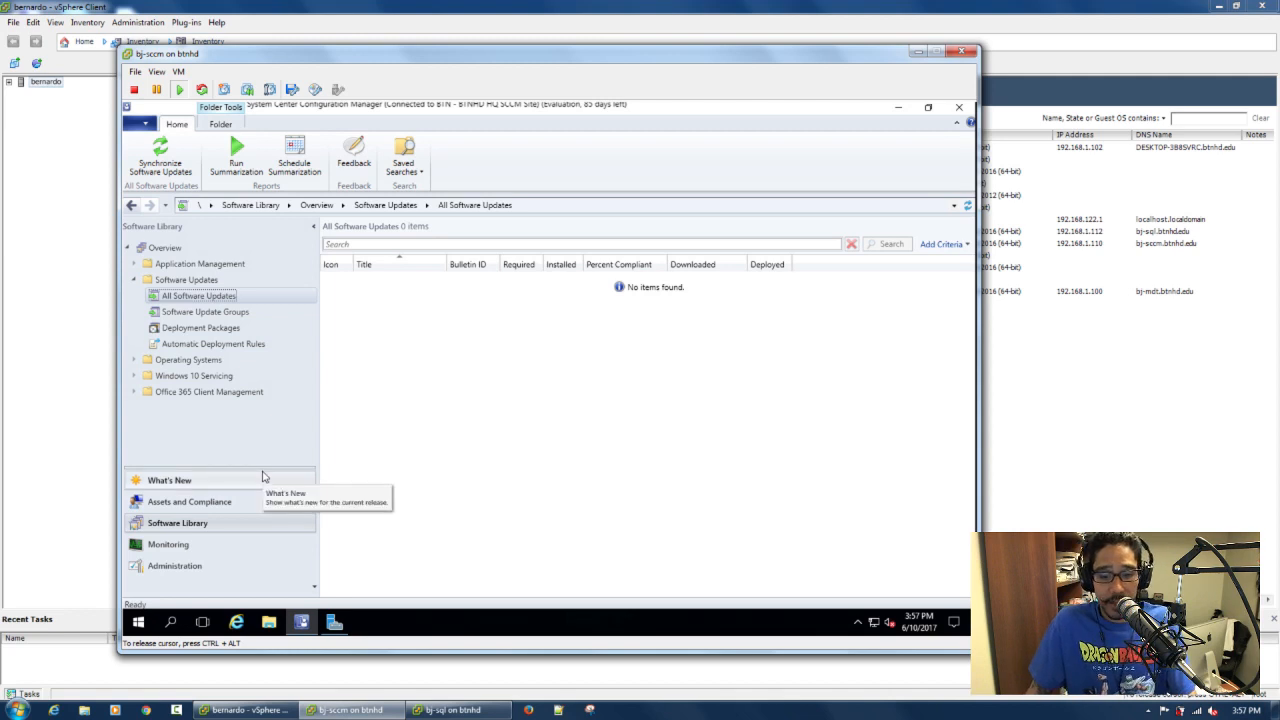
{"action": "left_click", "coordinate": [202, 568]}
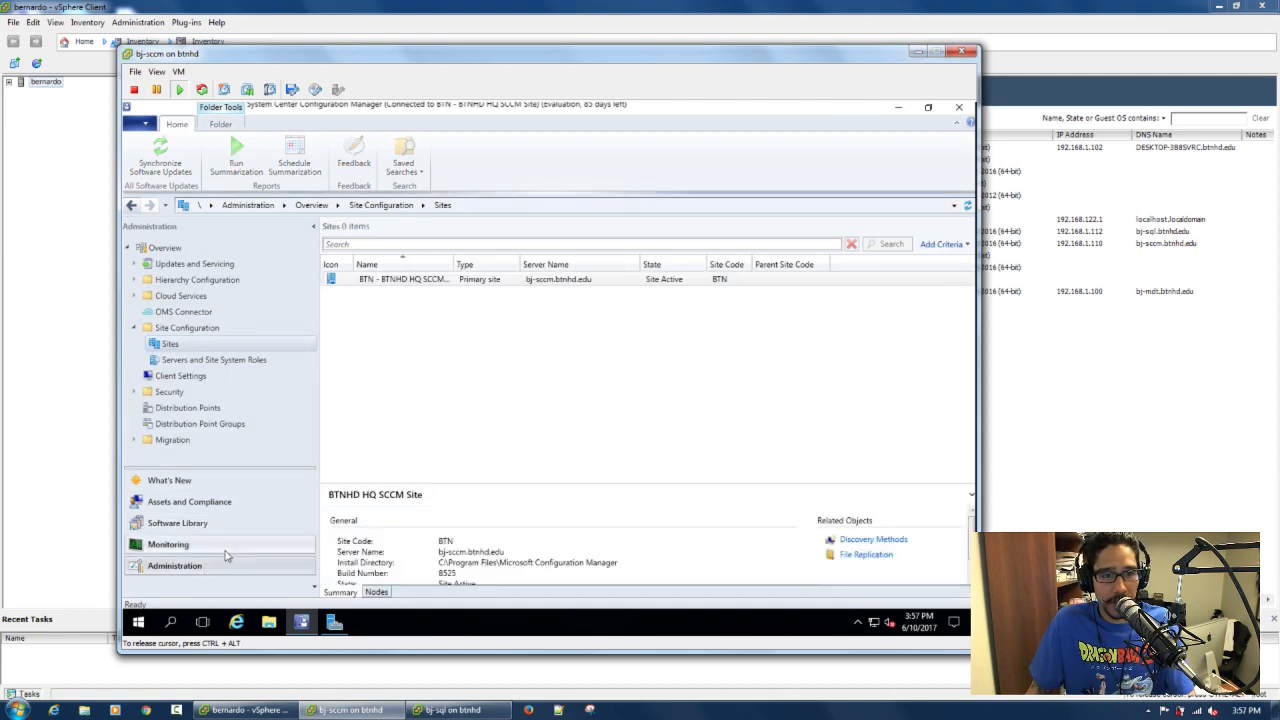
{"action": "left_click", "coordinate": [135, 282]}
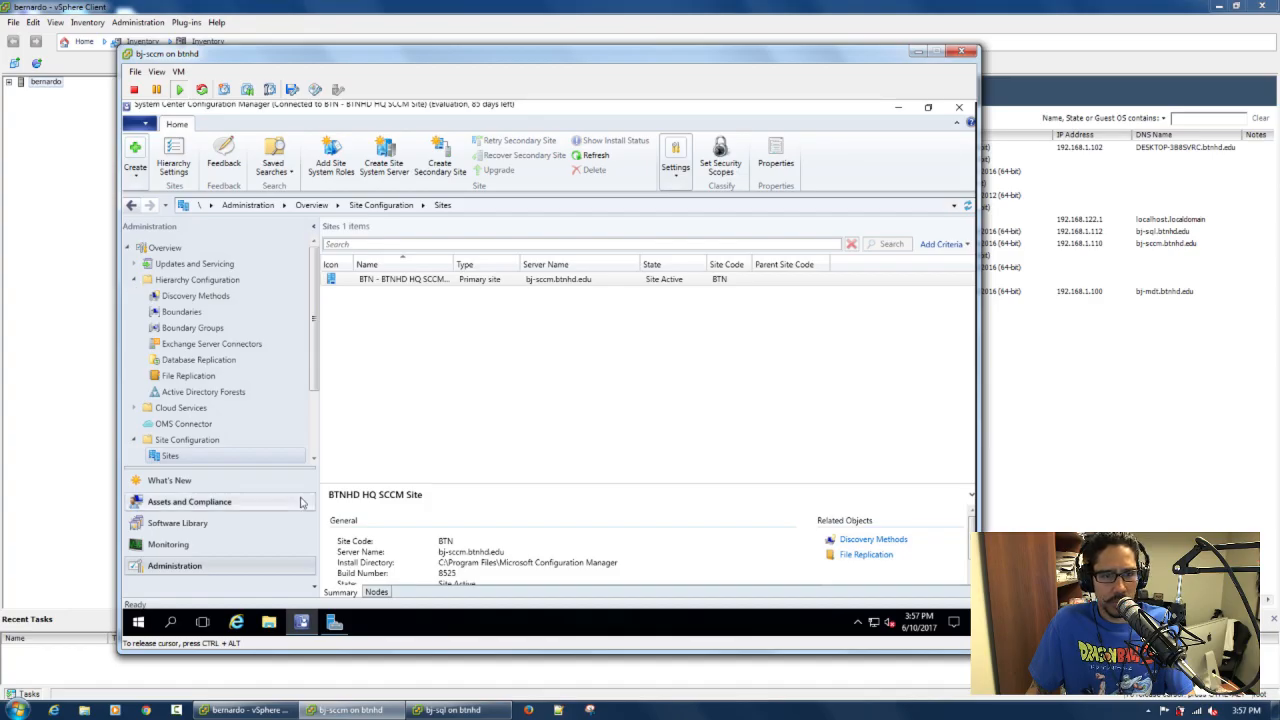
{"action": "left_click", "coordinate": [221, 508]}
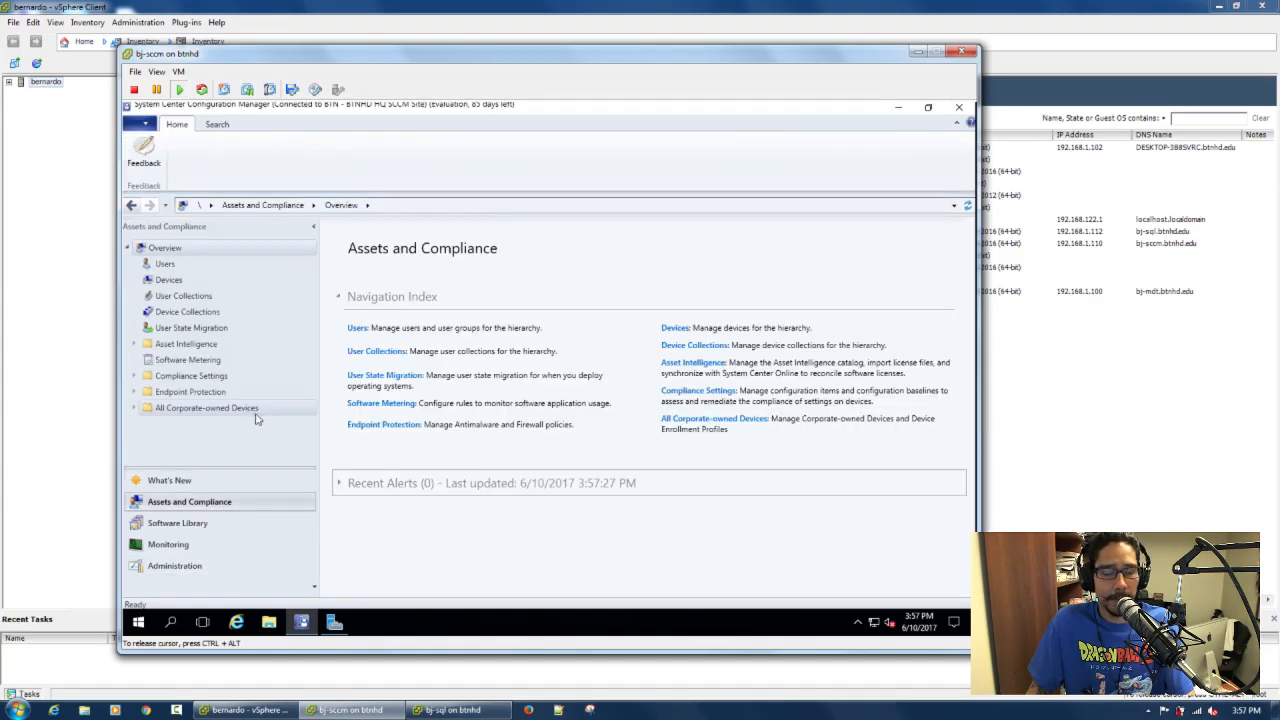
{"action": "left_click", "coordinate": [187, 313]}
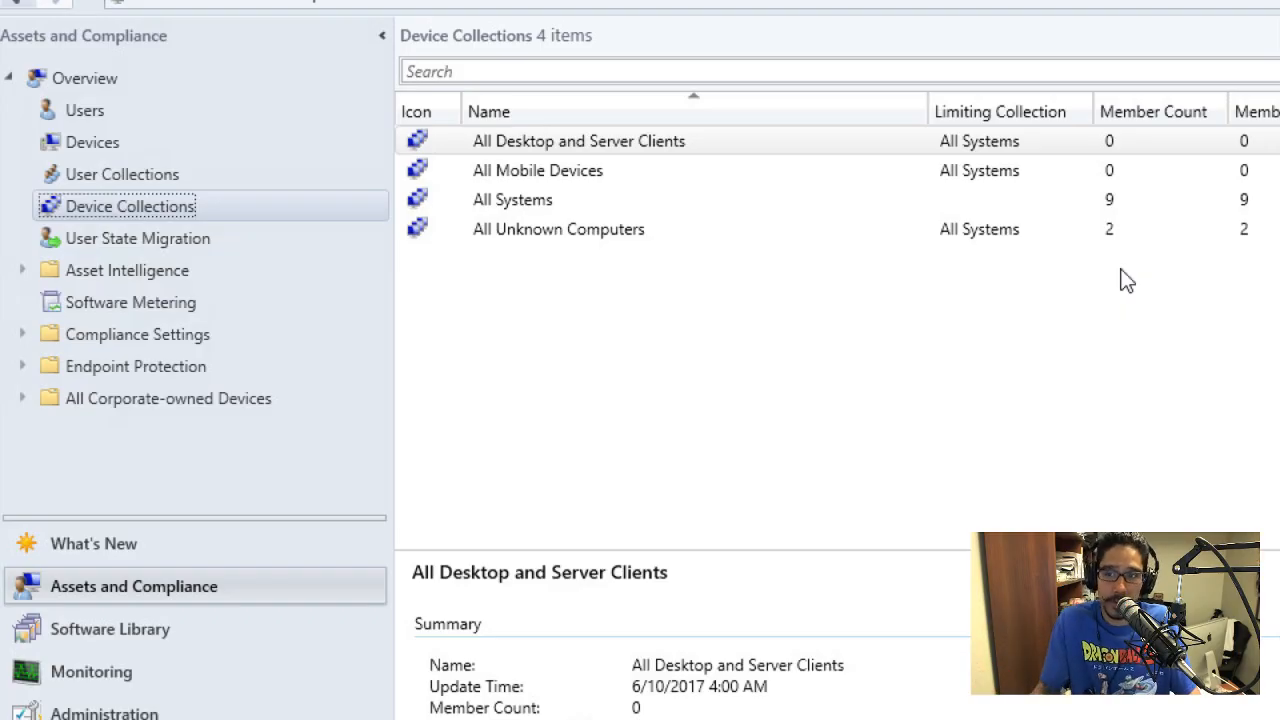
List All Systems members with a widened Name column, return to Device Collections, and minimize the console.
{"action": "left_click", "coordinate": [522, 201]}
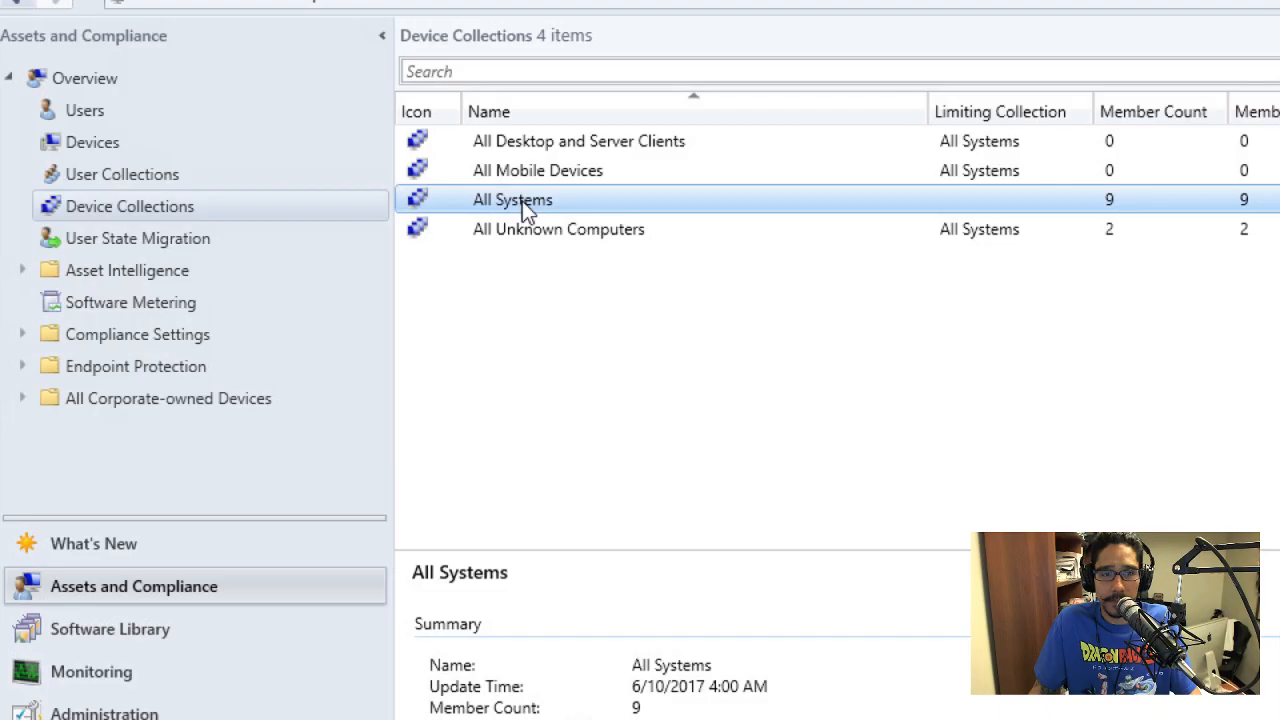
{"action": "double_click", "coordinate": [522, 201]}
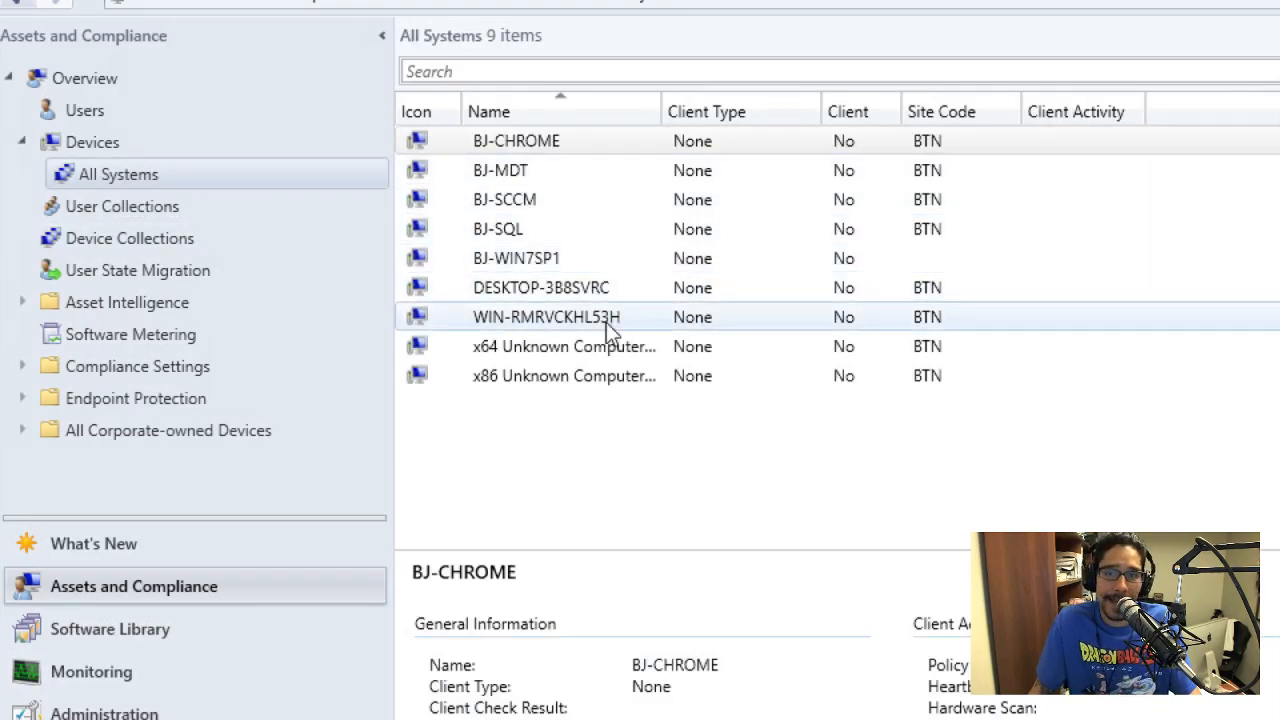
{"action": "left_click_drag", "start_coordinate": [661, 108], "coordinate": [805, 110]}
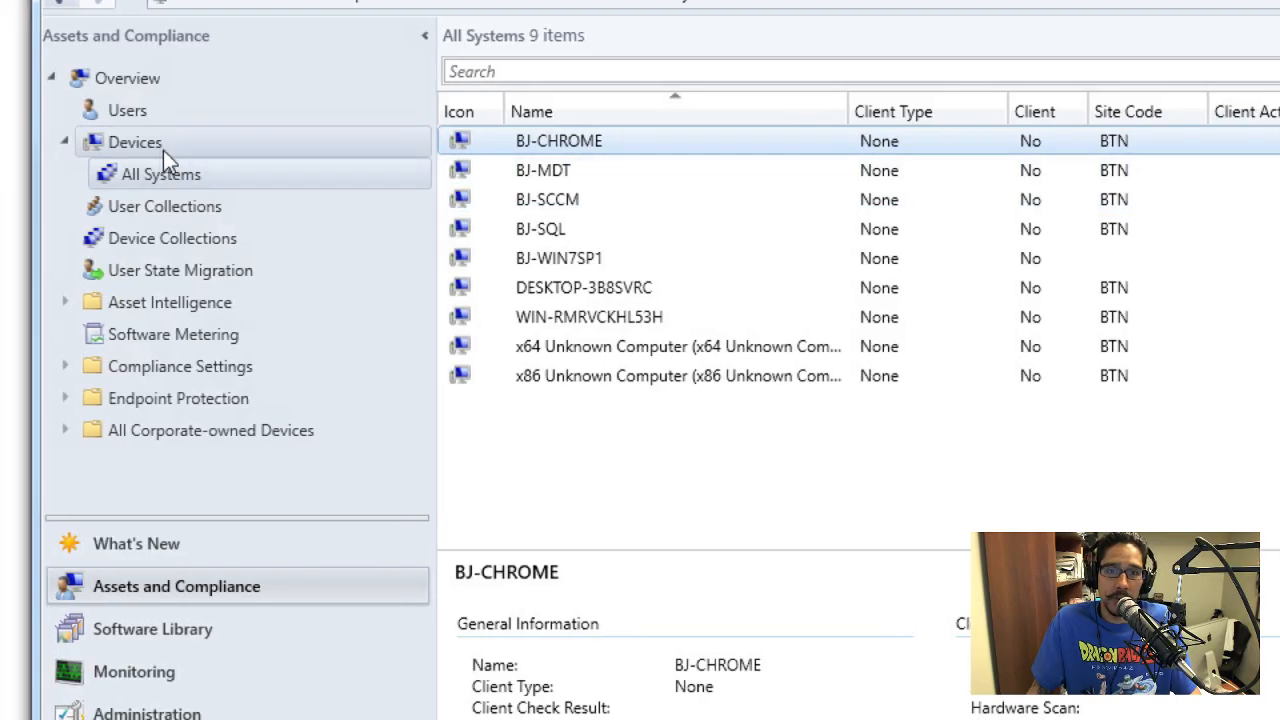
{"action": "left_click", "coordinate": [163, 150]}
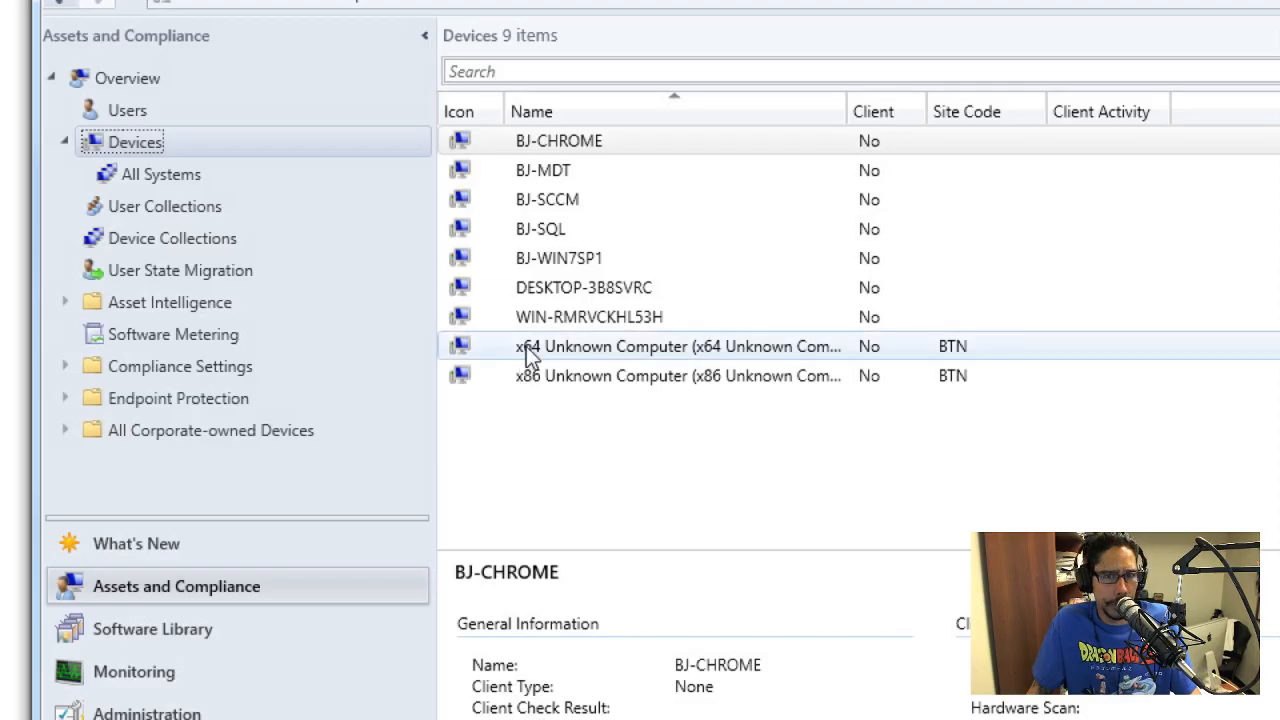
{"action": "left_click", "coordinate": [174, 239]}
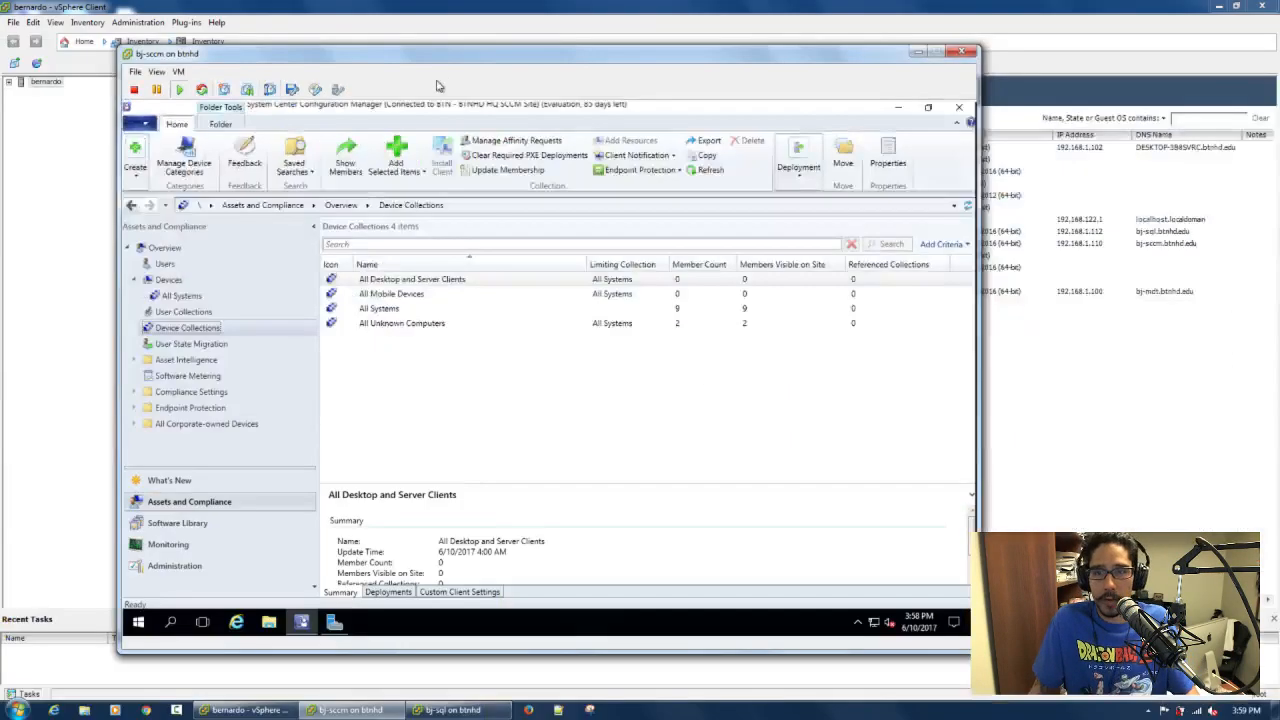
{"action": "left_click", "coordinate": [897, 108]}
Read the All Workstations and All Servers queries in the maximized collection SQL file, then restore the console.
{"action": "double_click", "coordinate": [313, 214]}
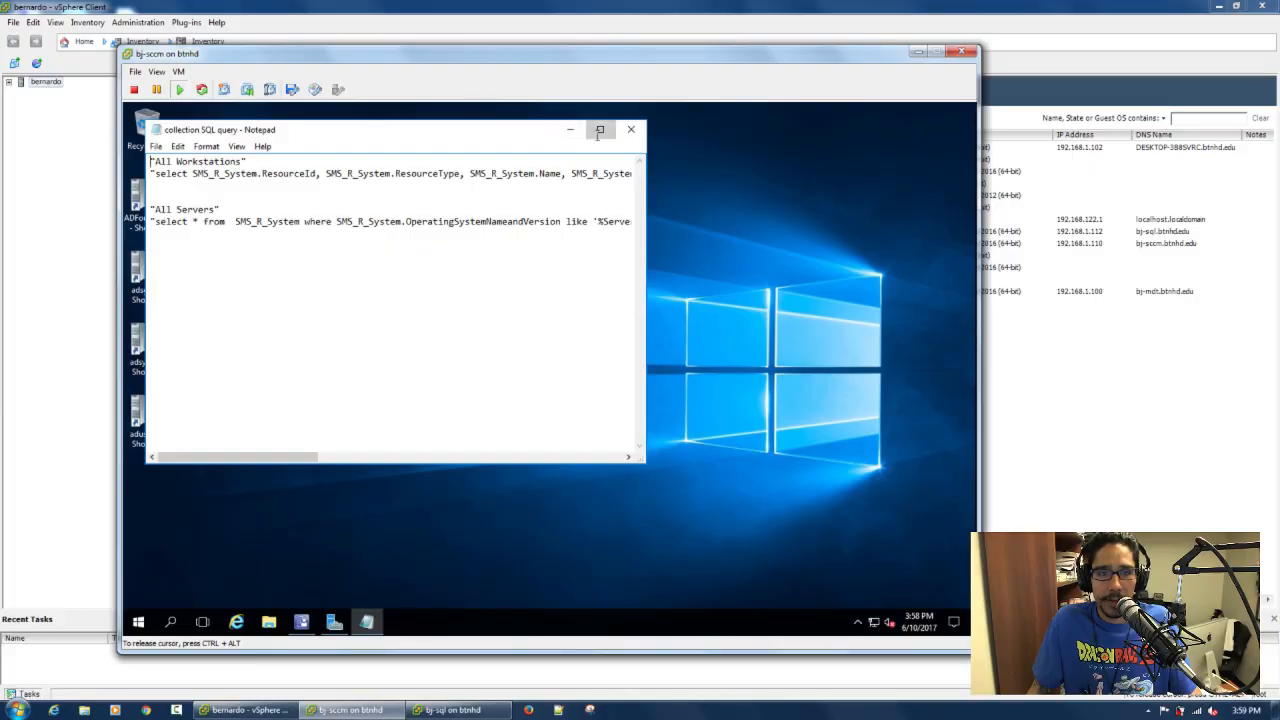
{"action": "left_click", "coordinate": [599, 131]}
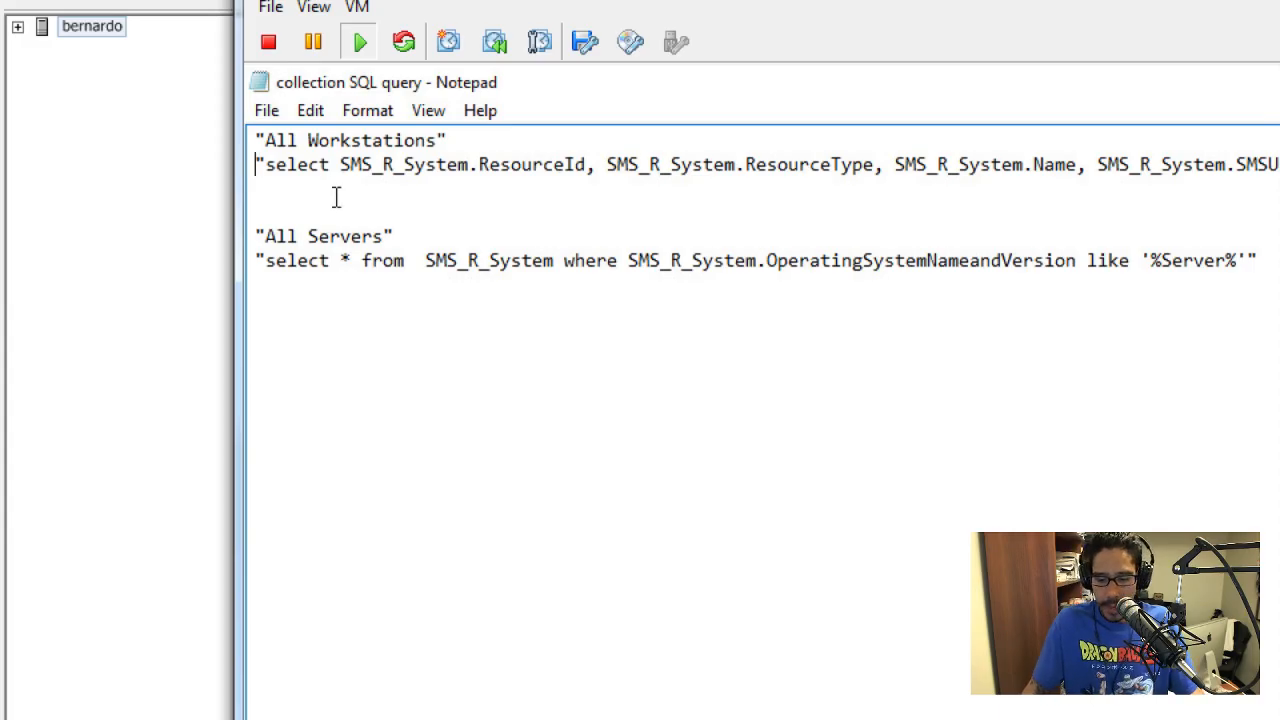
{"action": "key", "text": "shift+End"}
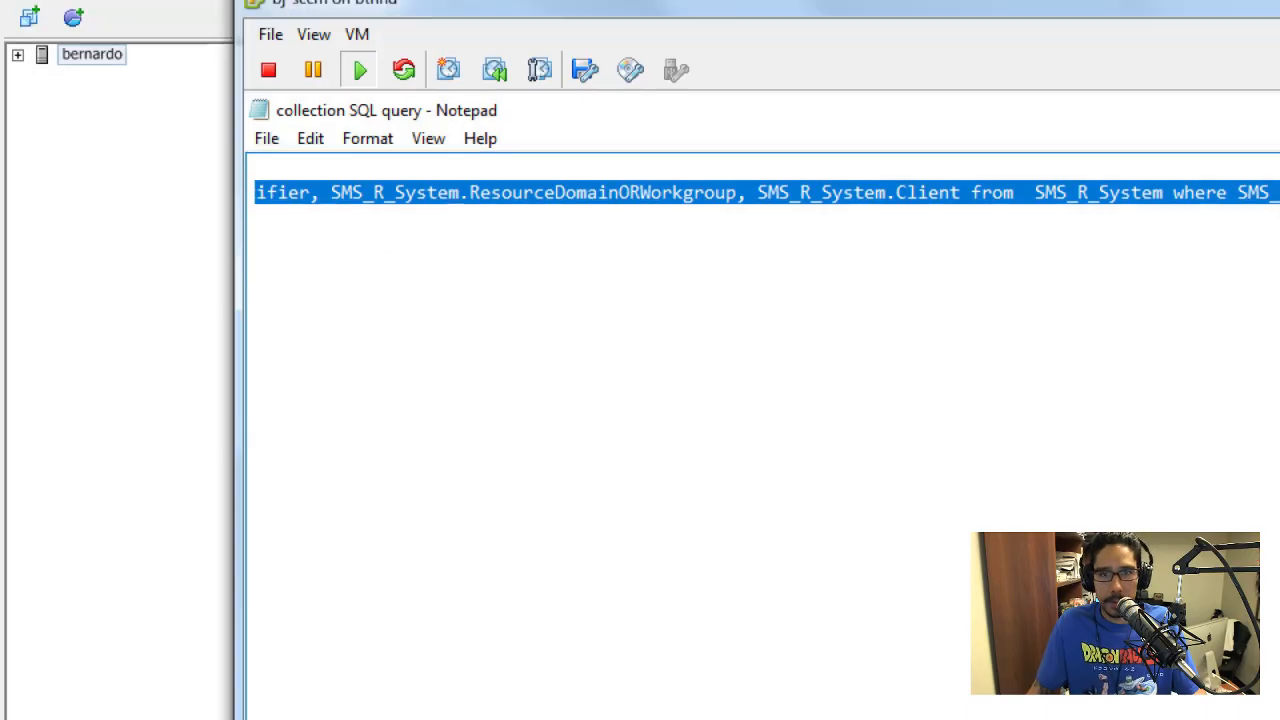
{"action": "left_click_drag", "start_coordinate": [847, 108], "coordinate": [494, 65]}
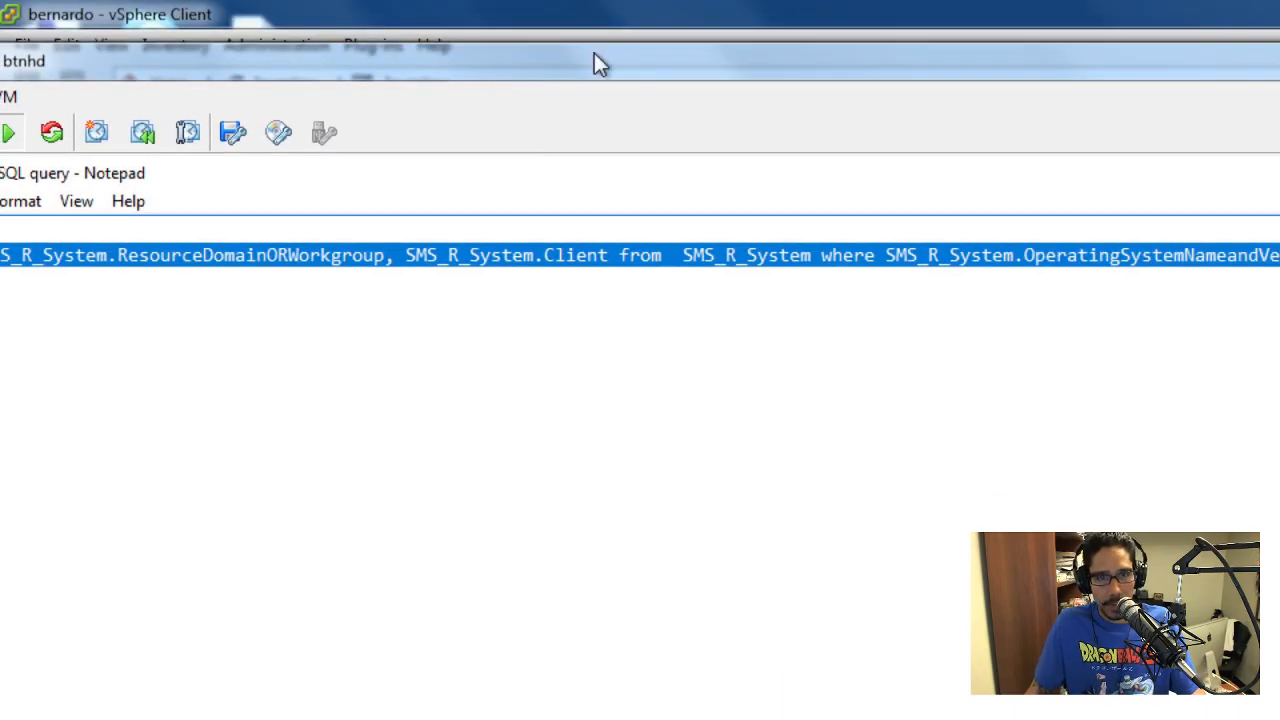
{"action": "left_click", "coordinate": [414, 258]}
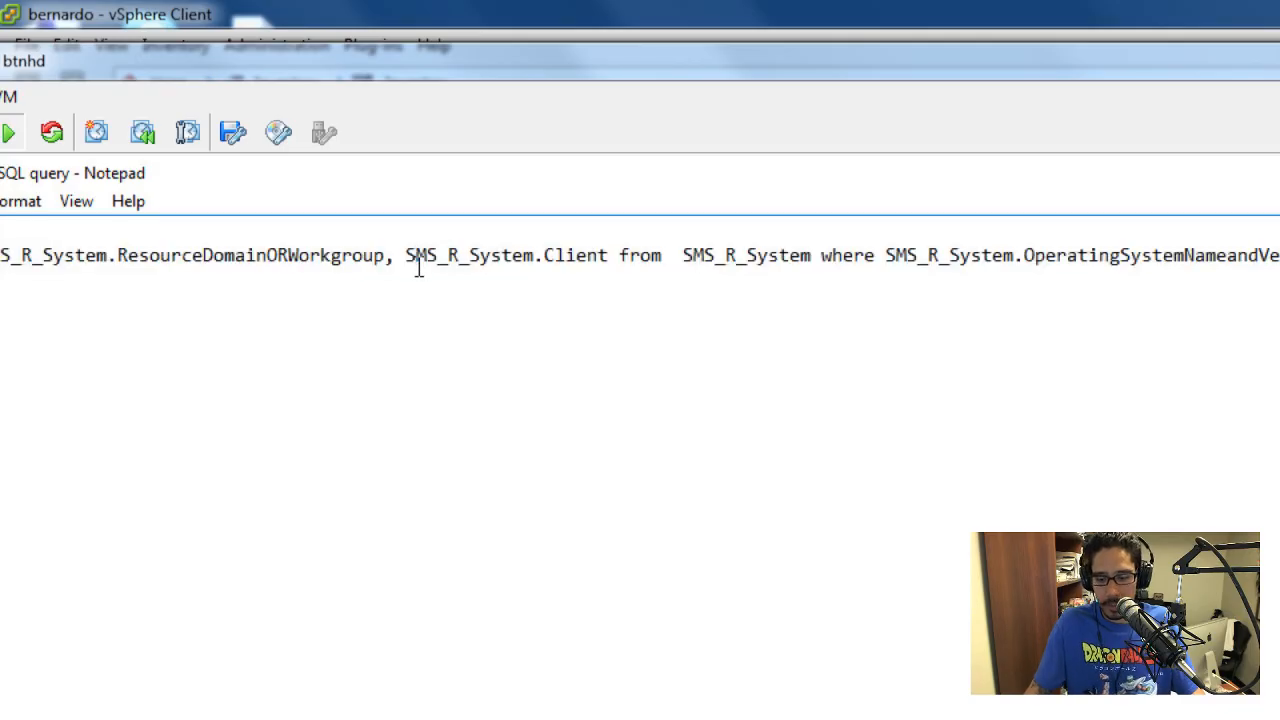
{"action": "key", "text": "Up"}
{"action": "key", "text": "Up"}
{"action": "key", "text": "Up"}
{"action": "key", "text": "Up"}
{"action": "key", "text": "Up"}
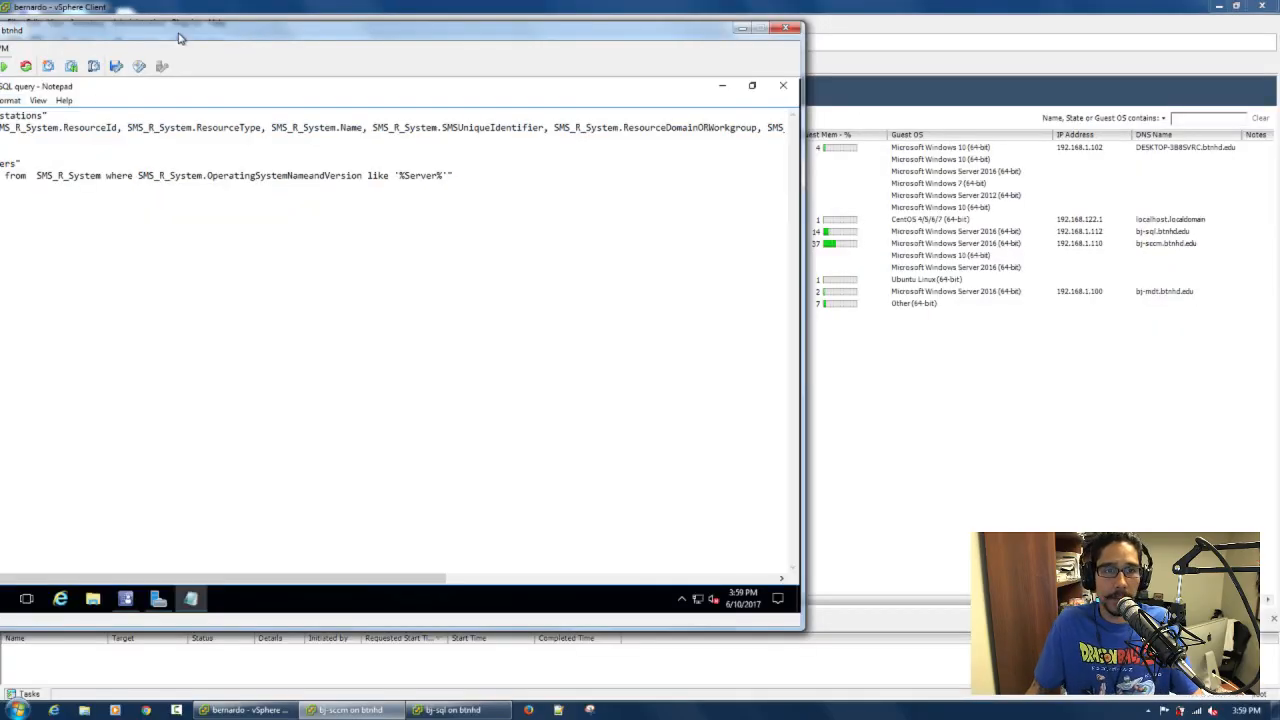
{"action": "left_click_drag", "start_coordinate": [180, 36], "coordinate": [295, 37]}
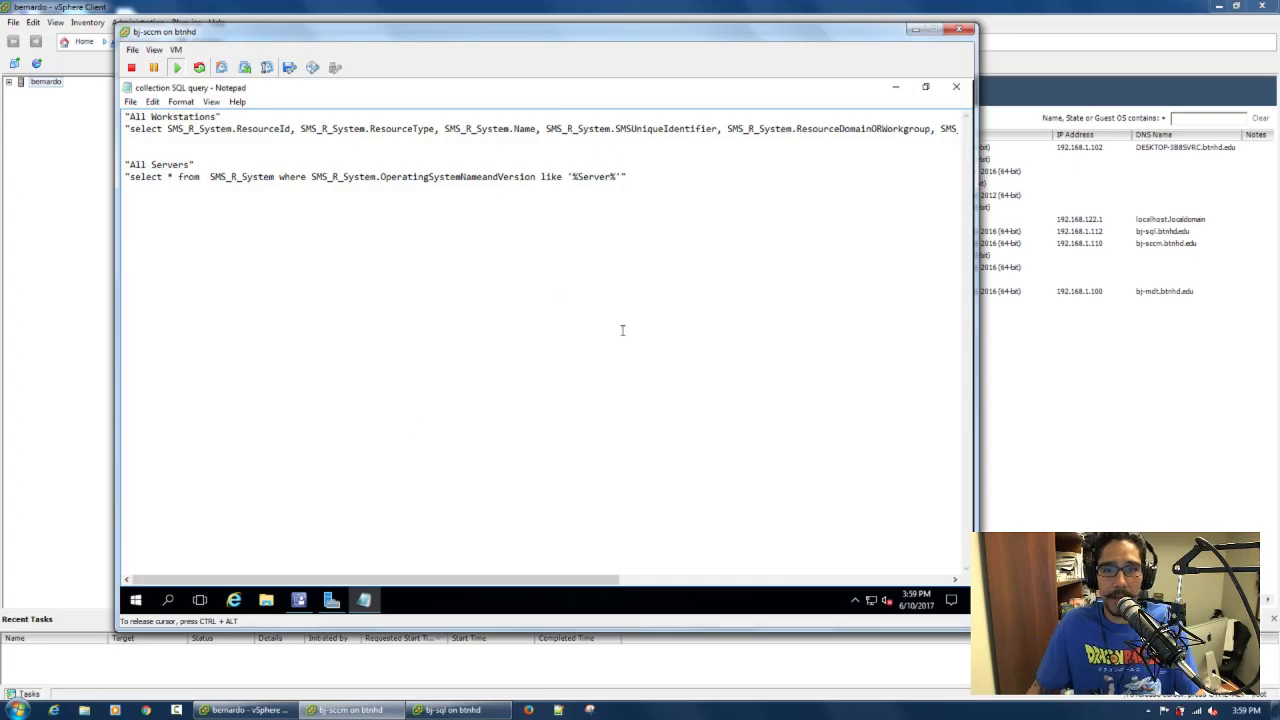
{"action": "left_click", "coordinate": [895, 87]}
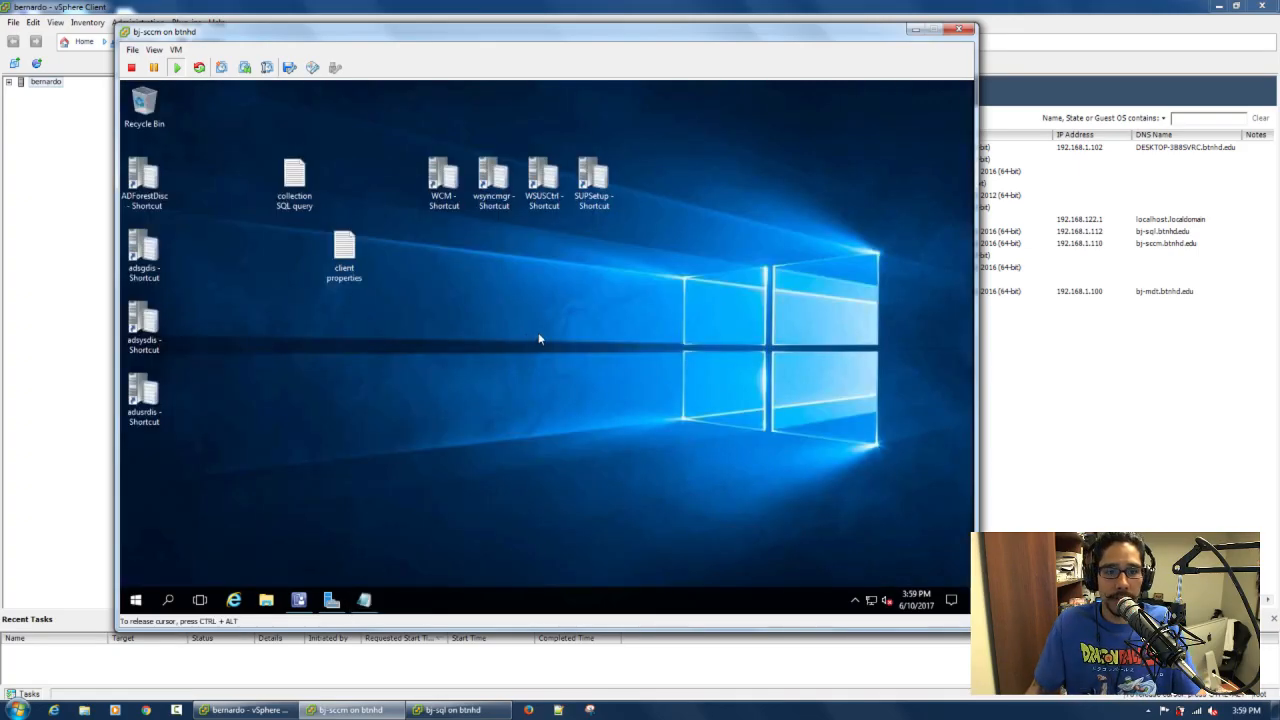
{"action": "left_click", "coordinate": [298, 600]}
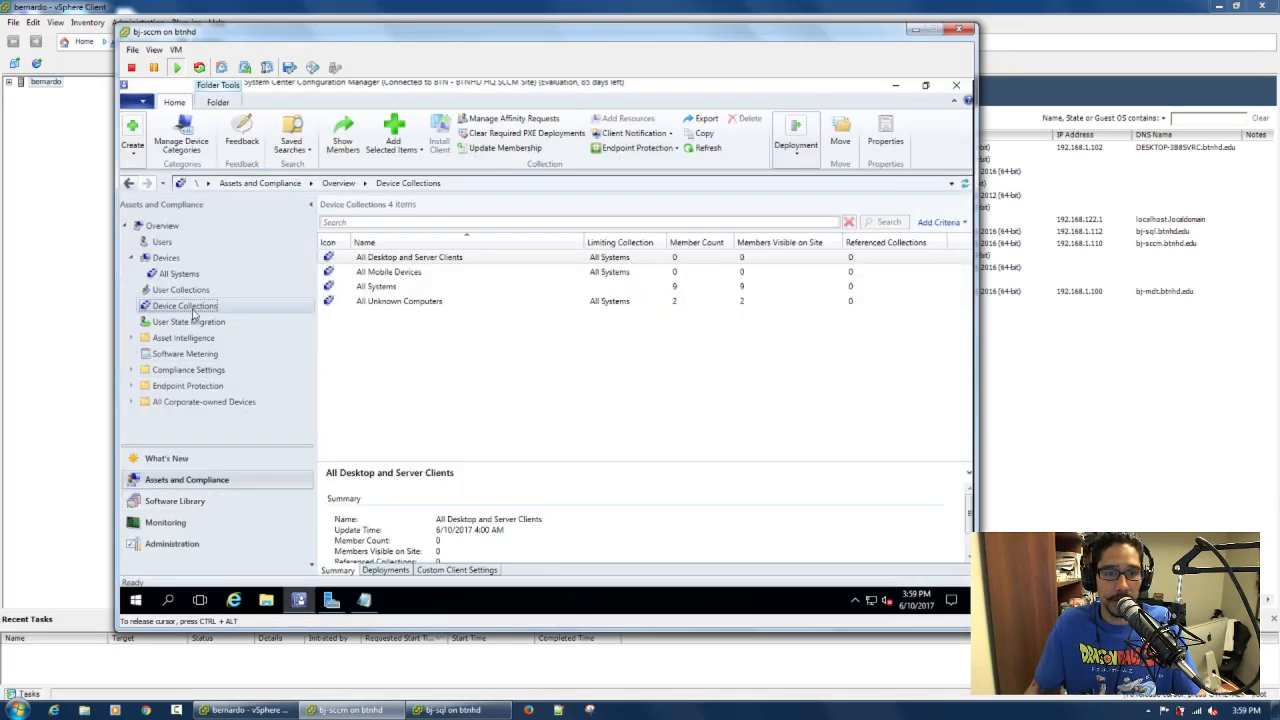
Create a new device collection named All Workstations with All Systems as its limiting collection.
{"action": "right_click", "coordinate": [193, 313]}
{"action": "left_click", "coordinate": [238, 322]}
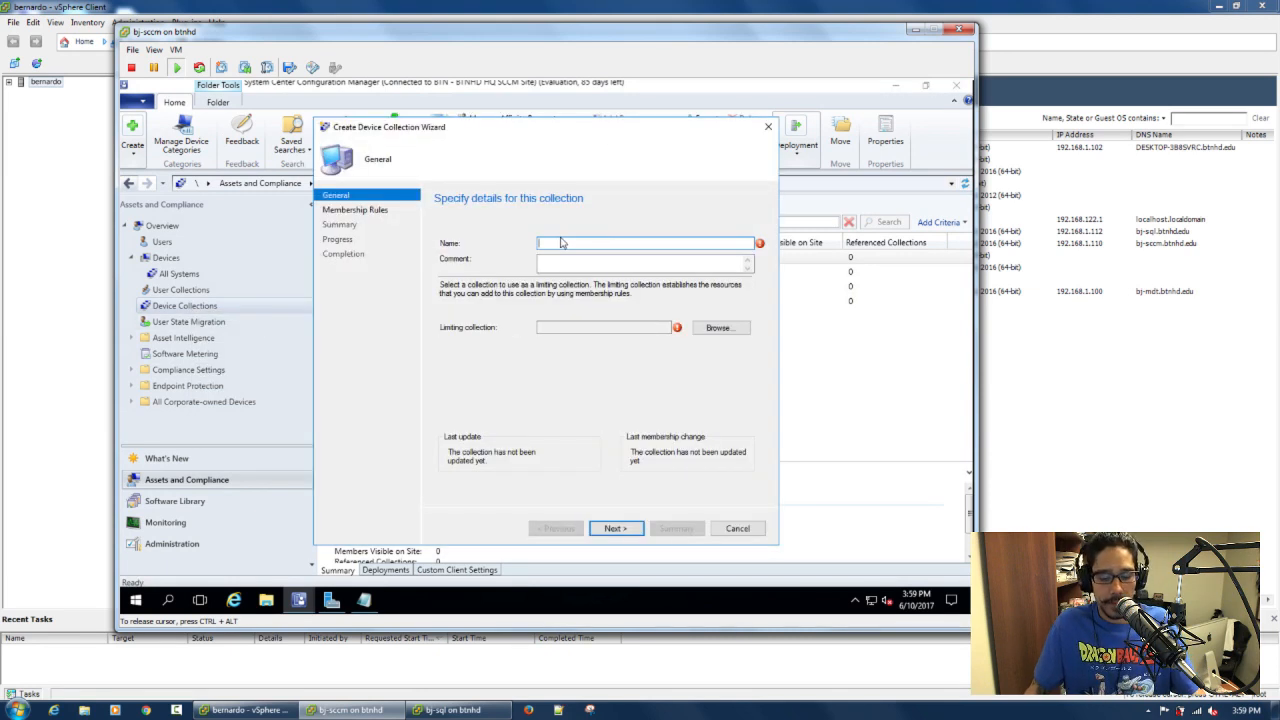
{"action": "type", "text": "All"}
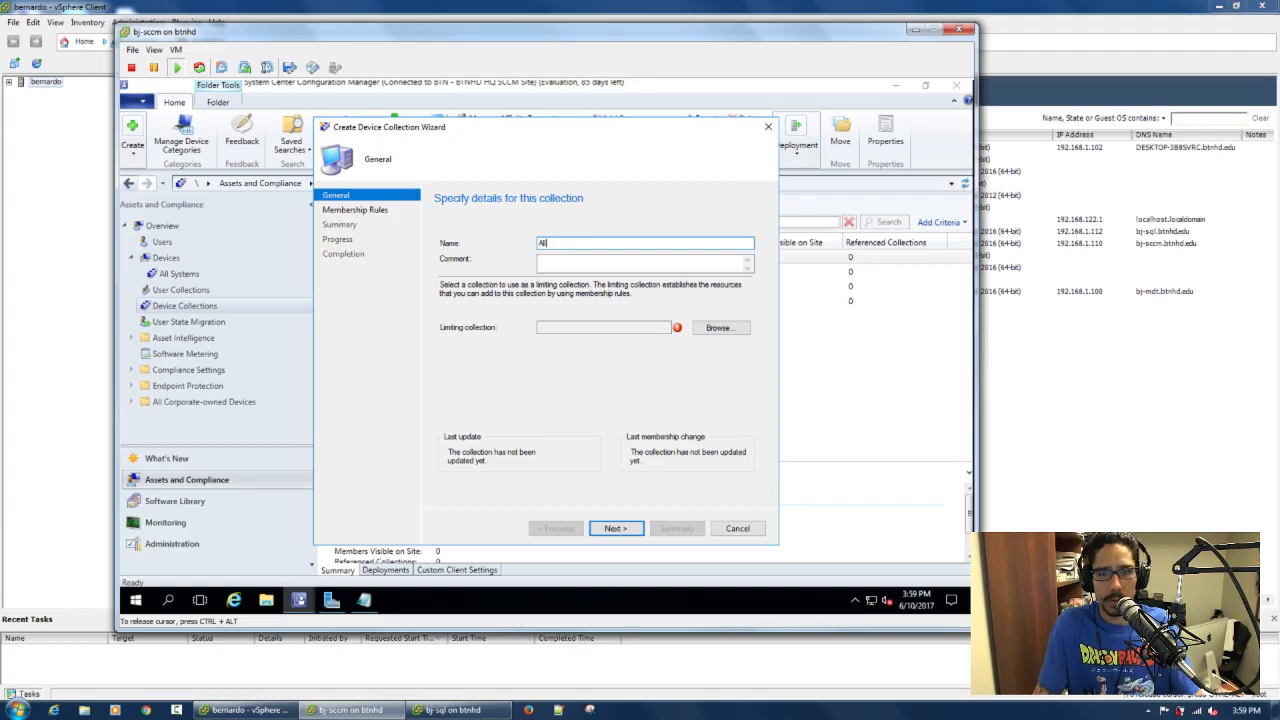
{"action": "type", "text": " Ser"}
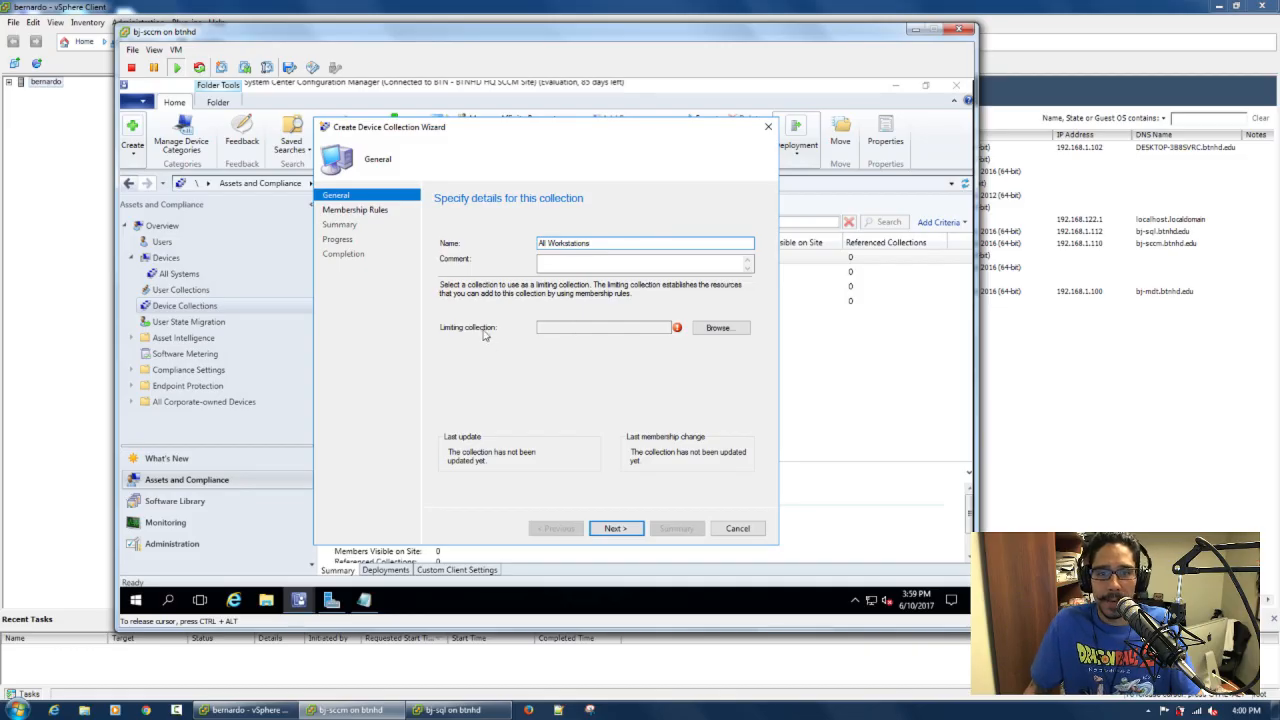
{"action": "left_click", "coordinate": [713, 336]}
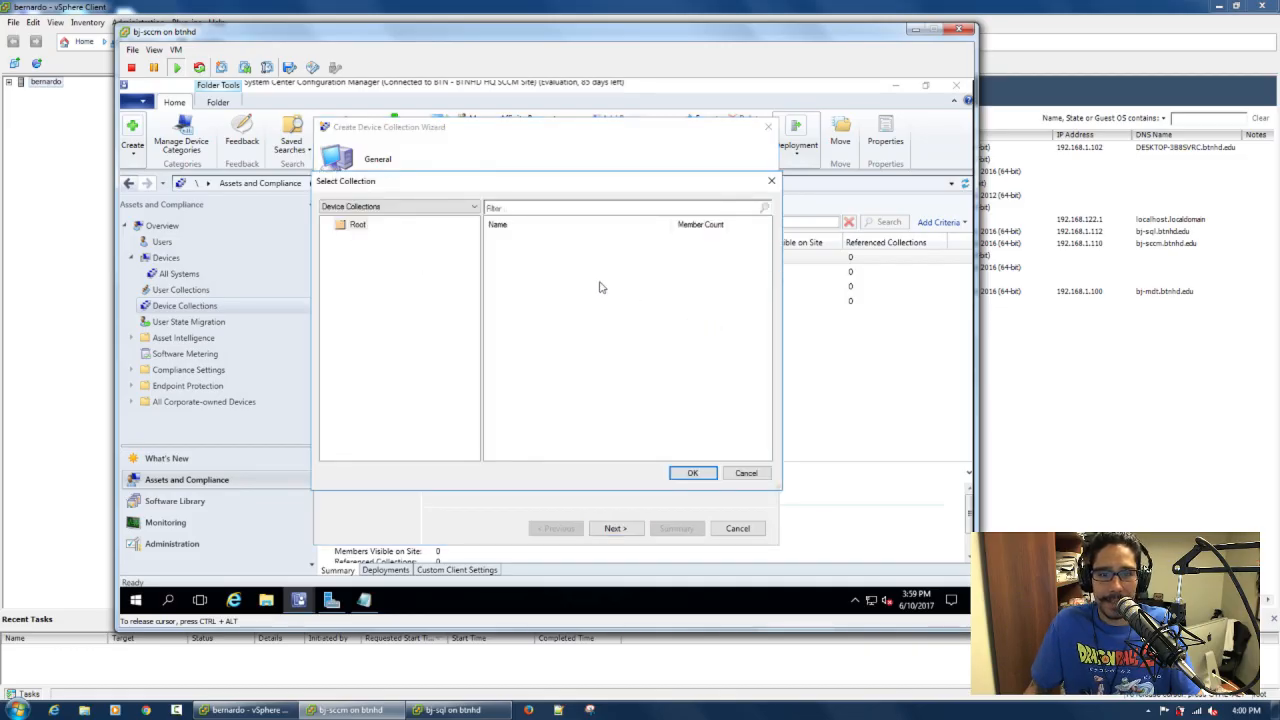
{"action": "left_click", "coordinate": [519, 264]}
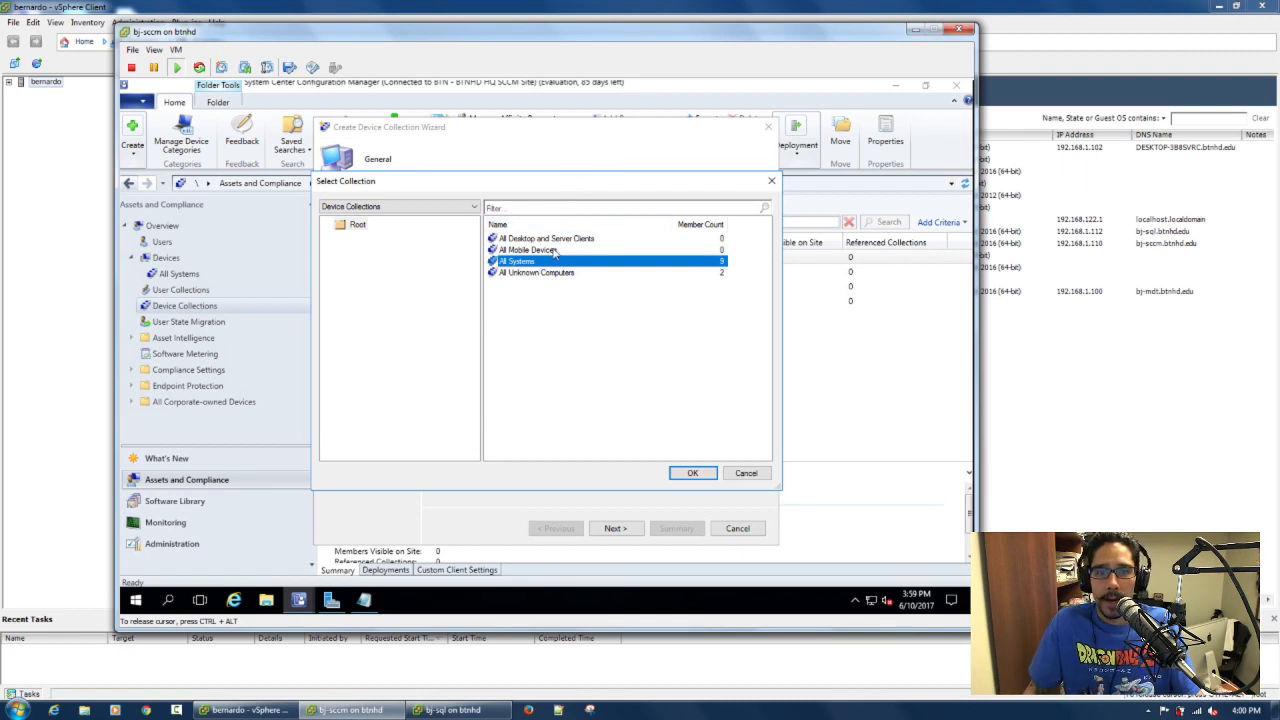
{"action": "left_click", "coordinate": [690, 473]}
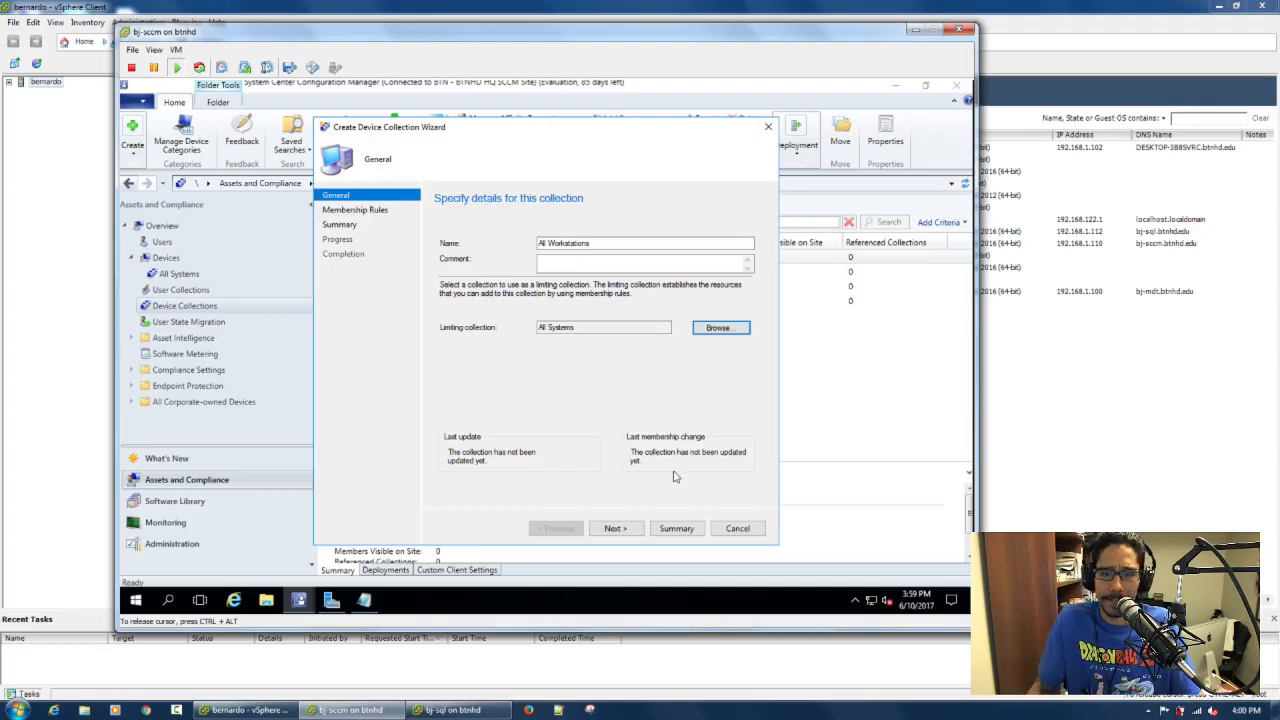
Add a query rule named All Workstations on System Resource and open its query statement editor.
{"action": "left_click", "coordinate": [614, 528]}
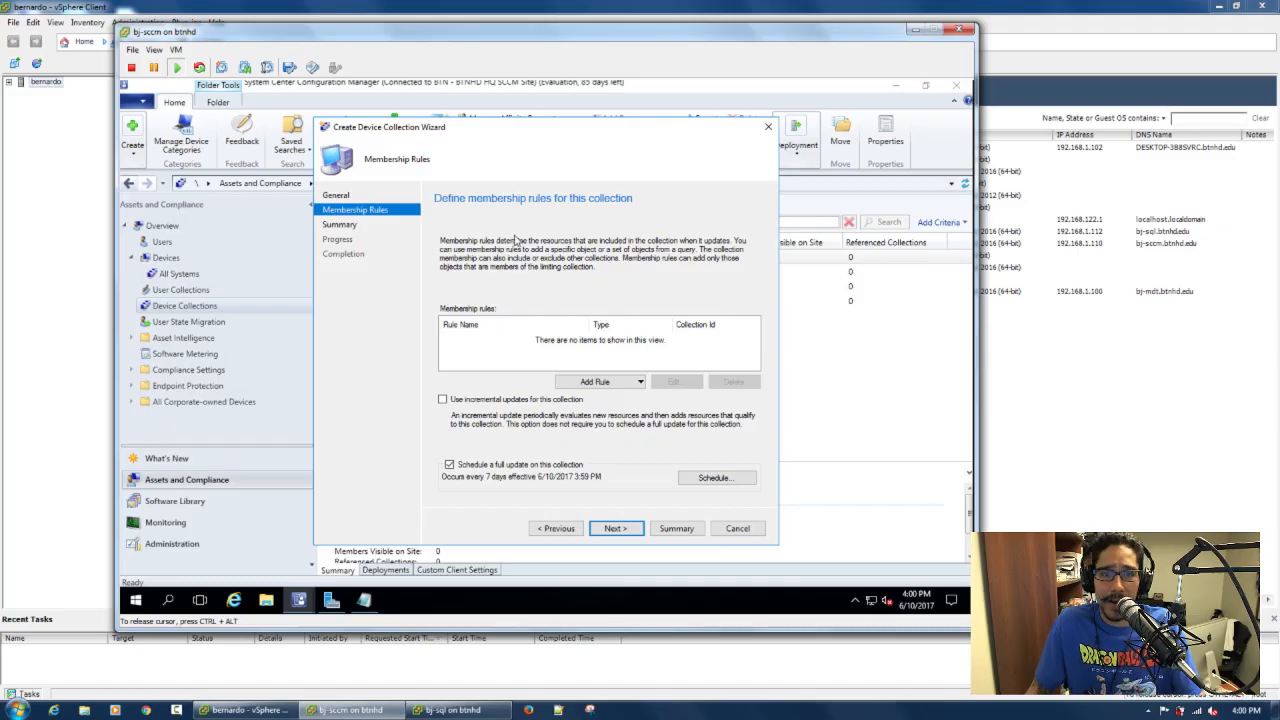
{"action": "left_click", "coordinate": [636, 388]}
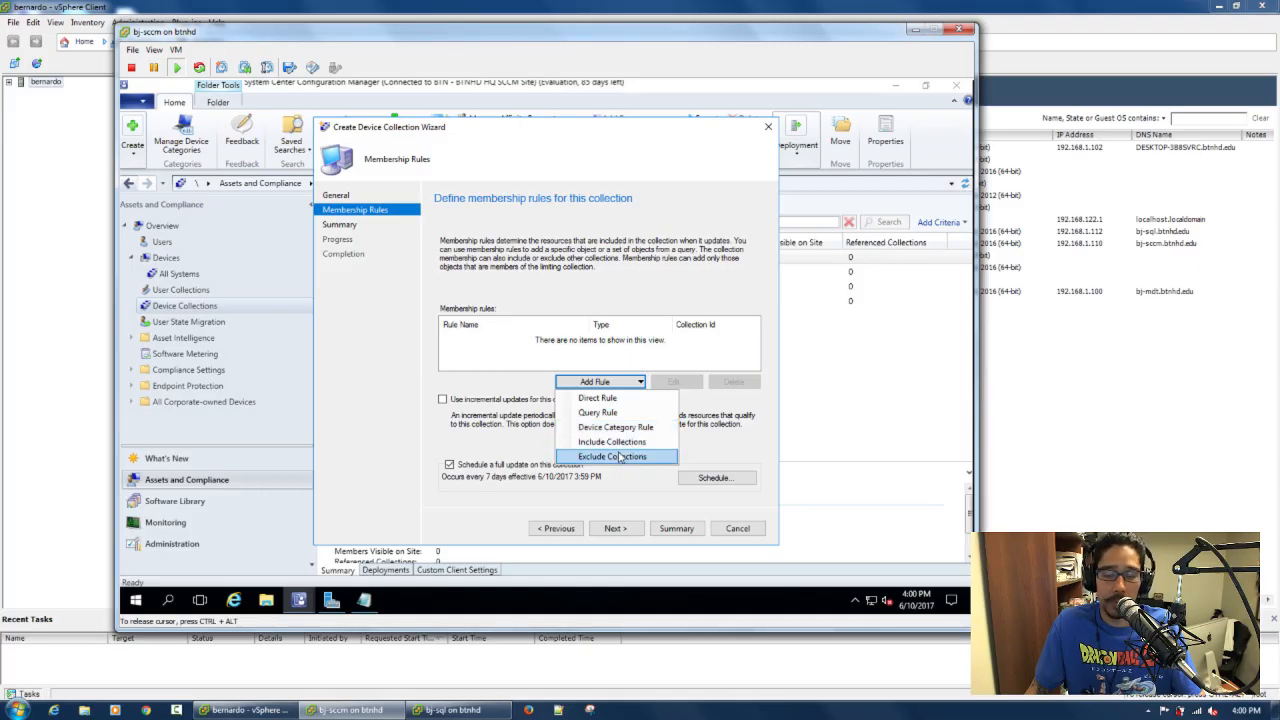
{"action": "left_click", "coordinate": [603, 415]}
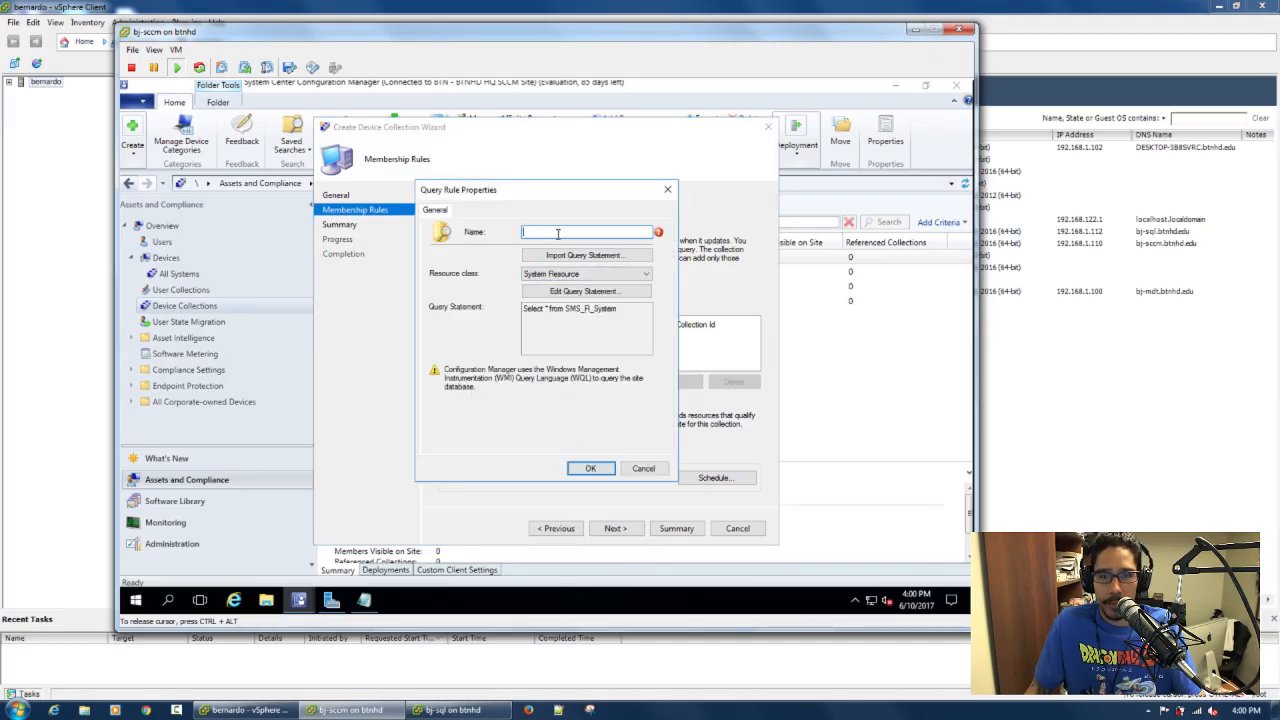
{"action": "type", "text": "All Workstations"}
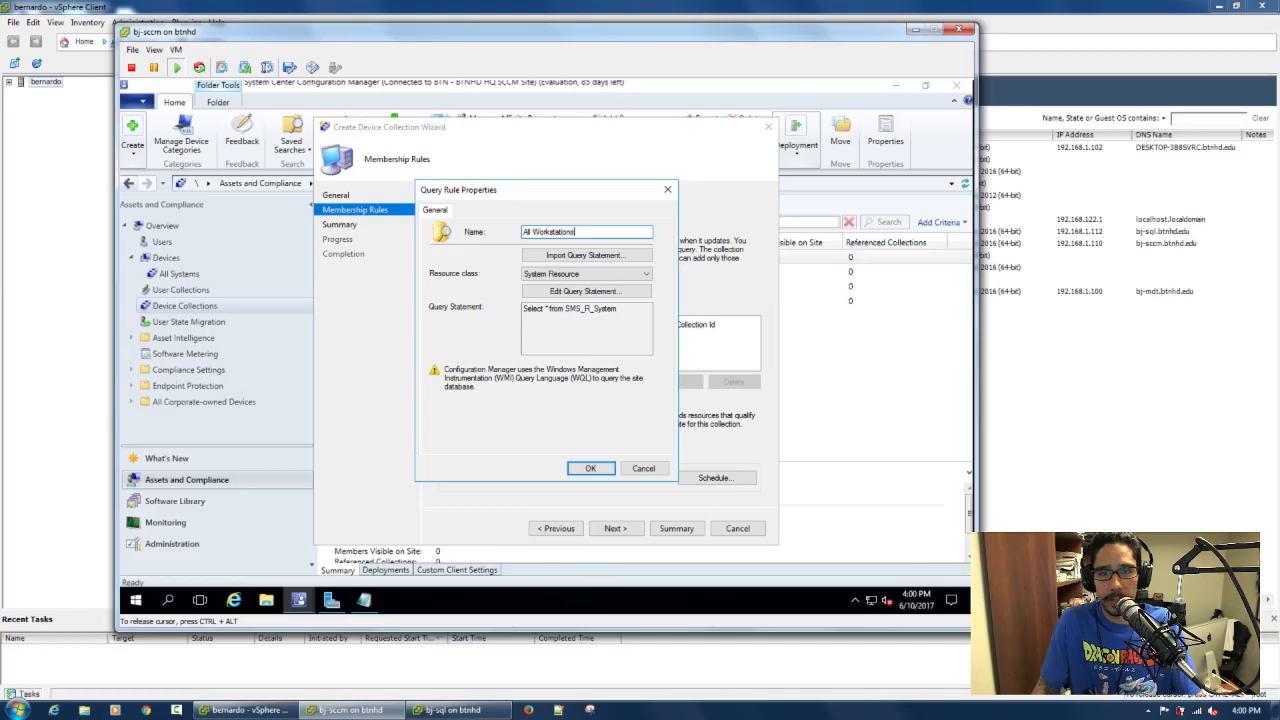
{"action": "left_click", "coordinate": [576, 275]}
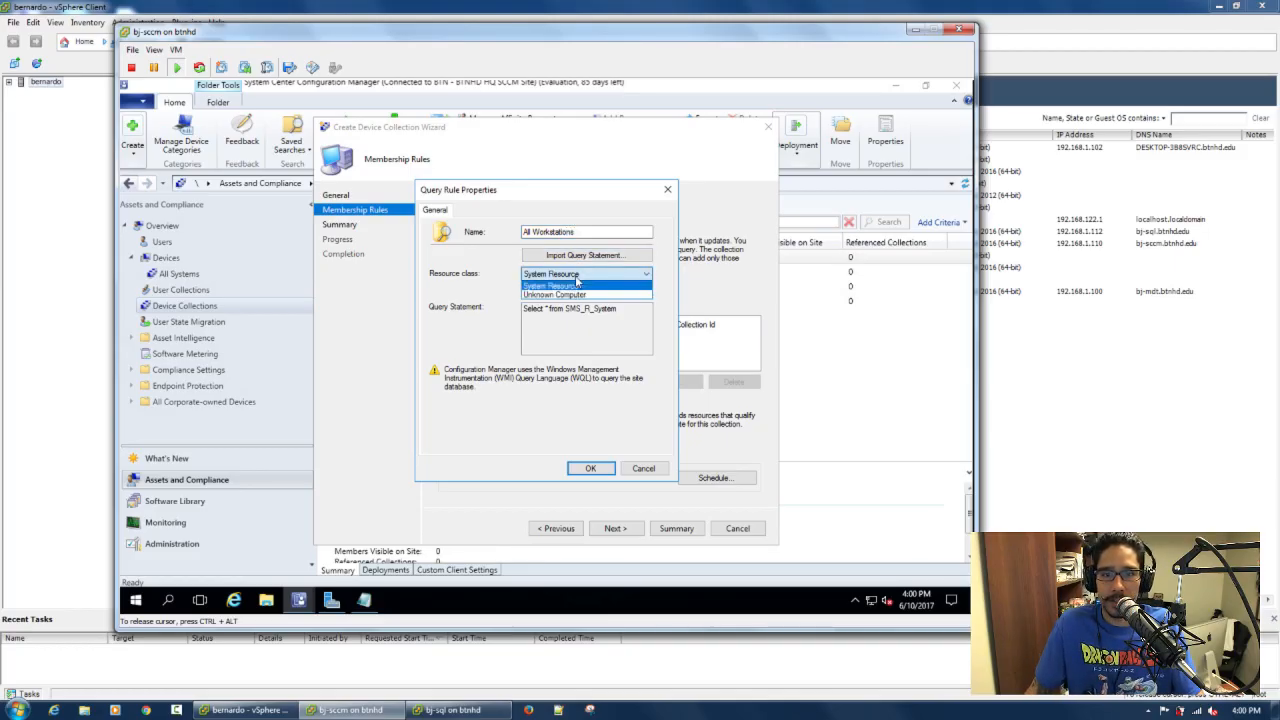
{"action": "left_click", "coordinate": [565, 287]}
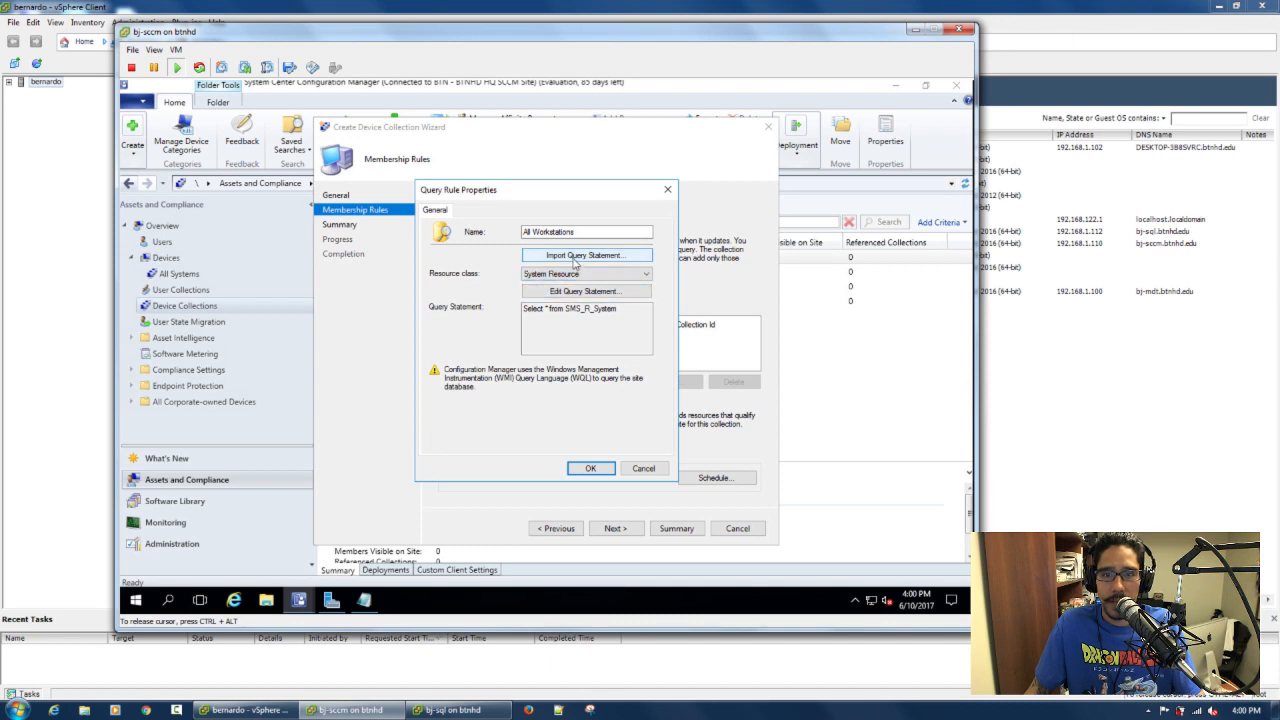
{"action": "left_click", "coordinate": [568, 291]}
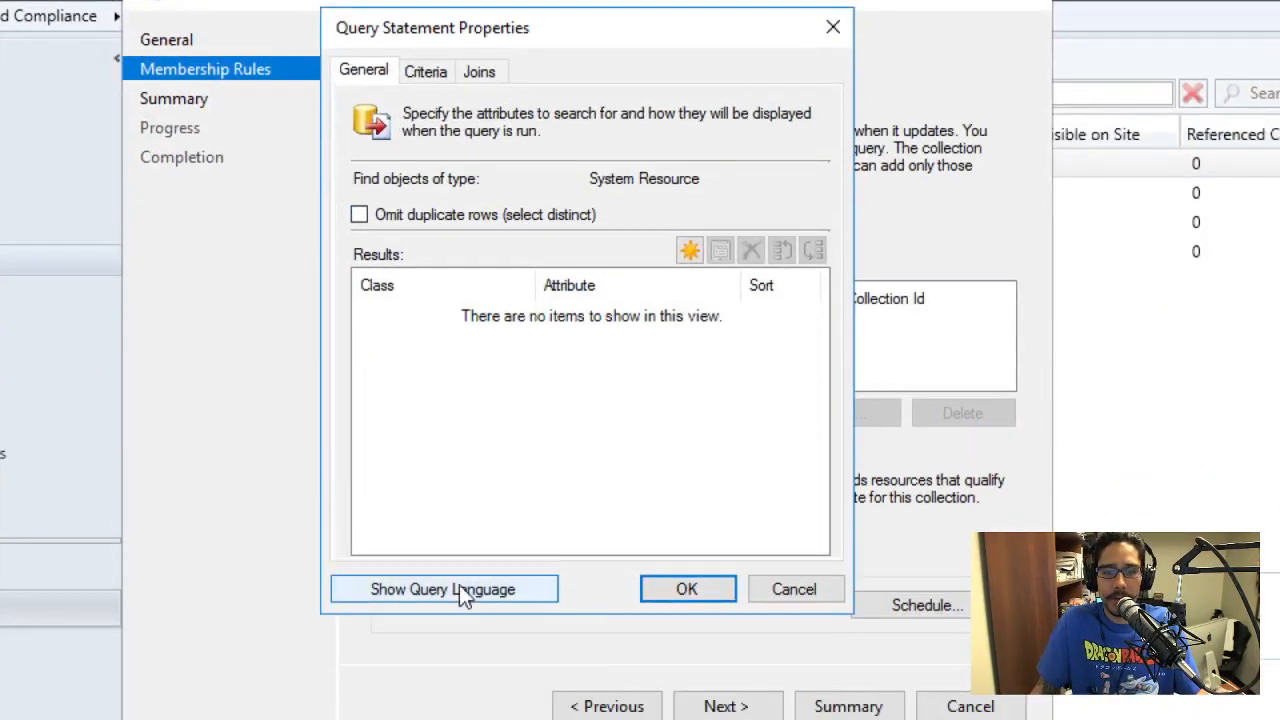
Replace the default query with WQL selecting OperatingSystemNameandVersion like '%Workstation%', capitalizing 'Select'.
{"action": "left_click", "coordinate": [447, 589]}
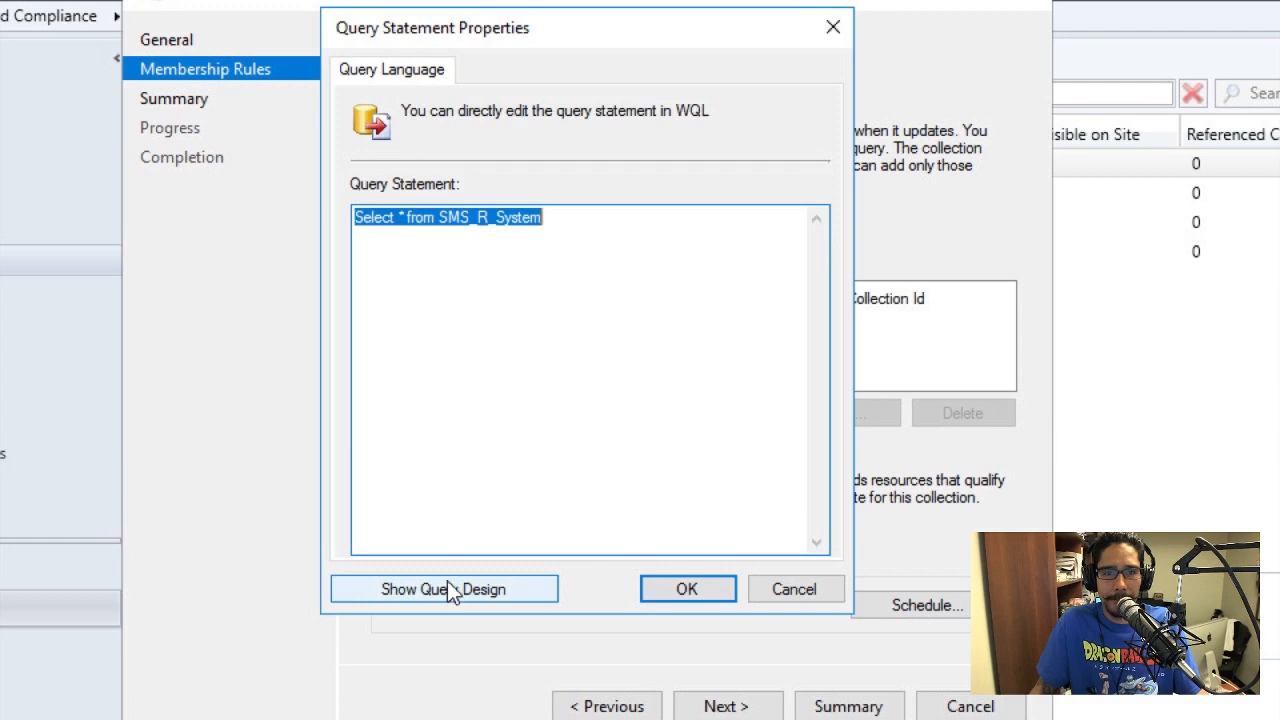
{"action": "left_click", "coordinate": [565, 216]}
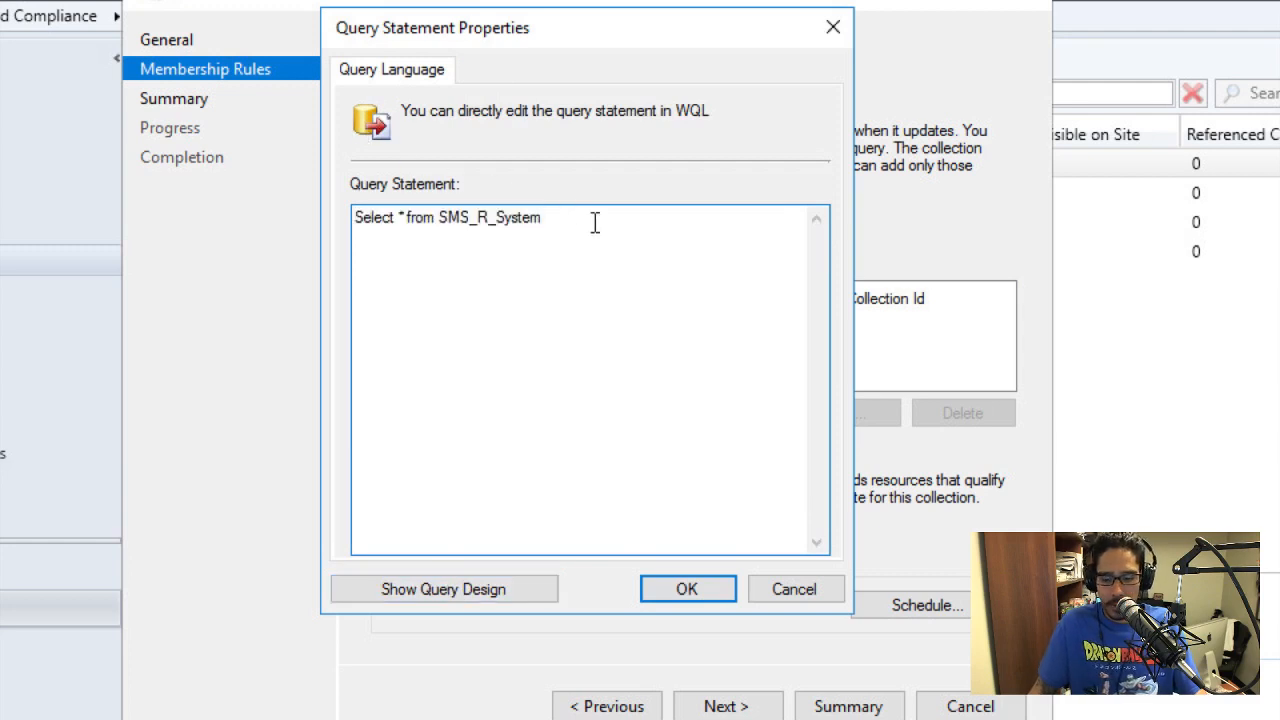
{"action": "key", "text": "Return"}
{"action": "type", "text": "\"select SMS_R_System.ResourceId, SMS_R_System.ResourceType, SMS_R_System.Name, SMS_R_System.SMSUniqueIdentifier, SMS_R_System.ResourceDomainORWorkgroup, SMS_R_System.Client from  SMS_R_System where SMS_R_System.OperatingSystemNameandVersion like \"%Workstation%\"\""}
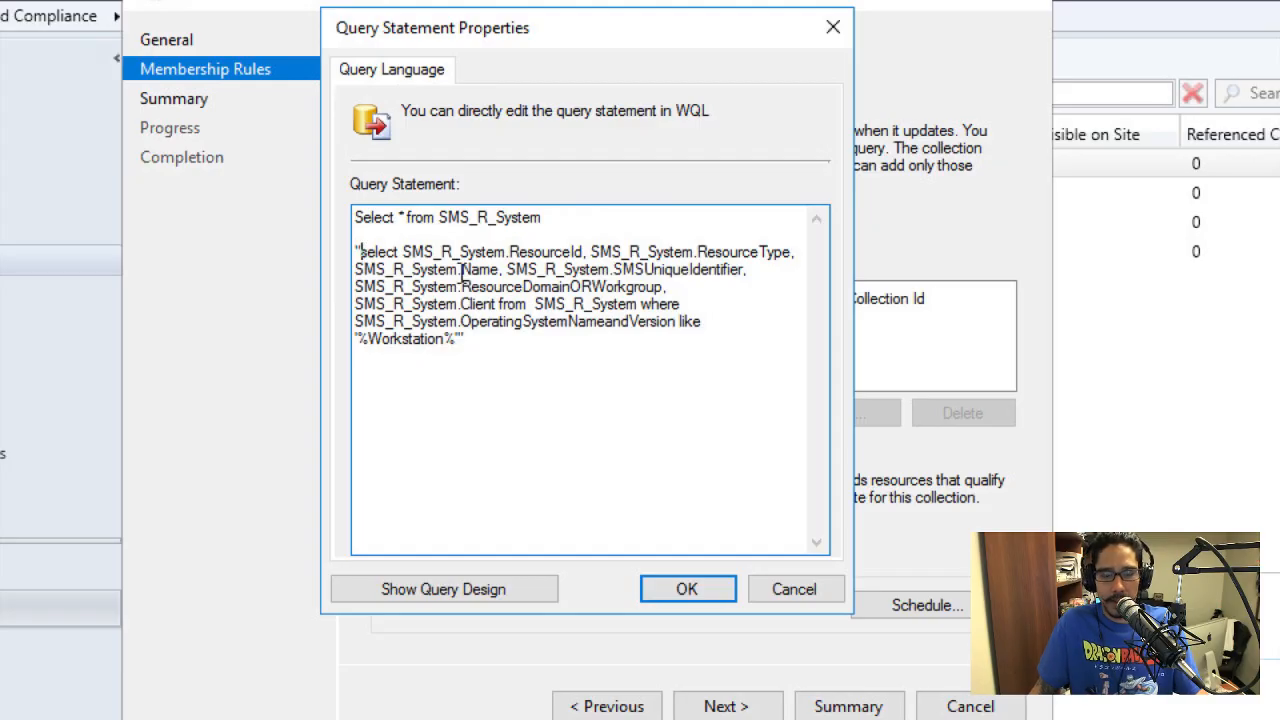
{"action": "key", "text": "BackSpace"}
{"action": "left_click", "coordinate": [480, 340]}
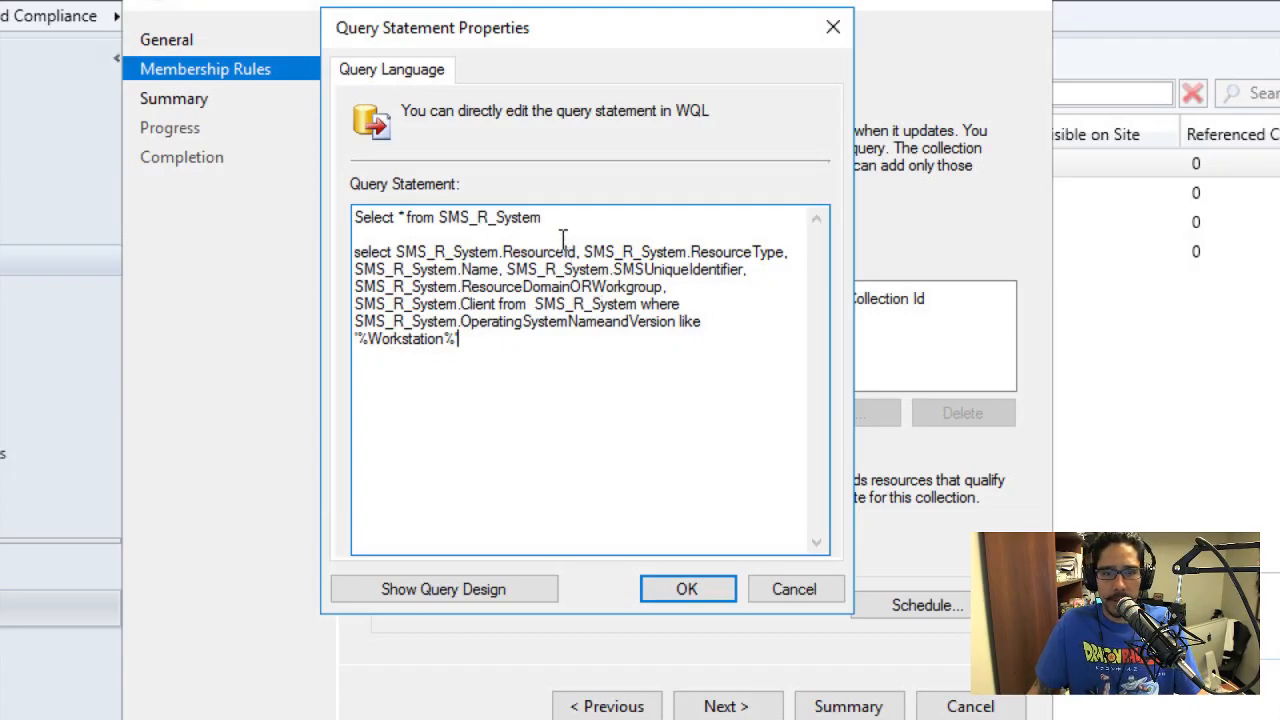
{"action": "left_click_drag", "start_coordinate": [548, 217], "coordinate": [326, 217]}
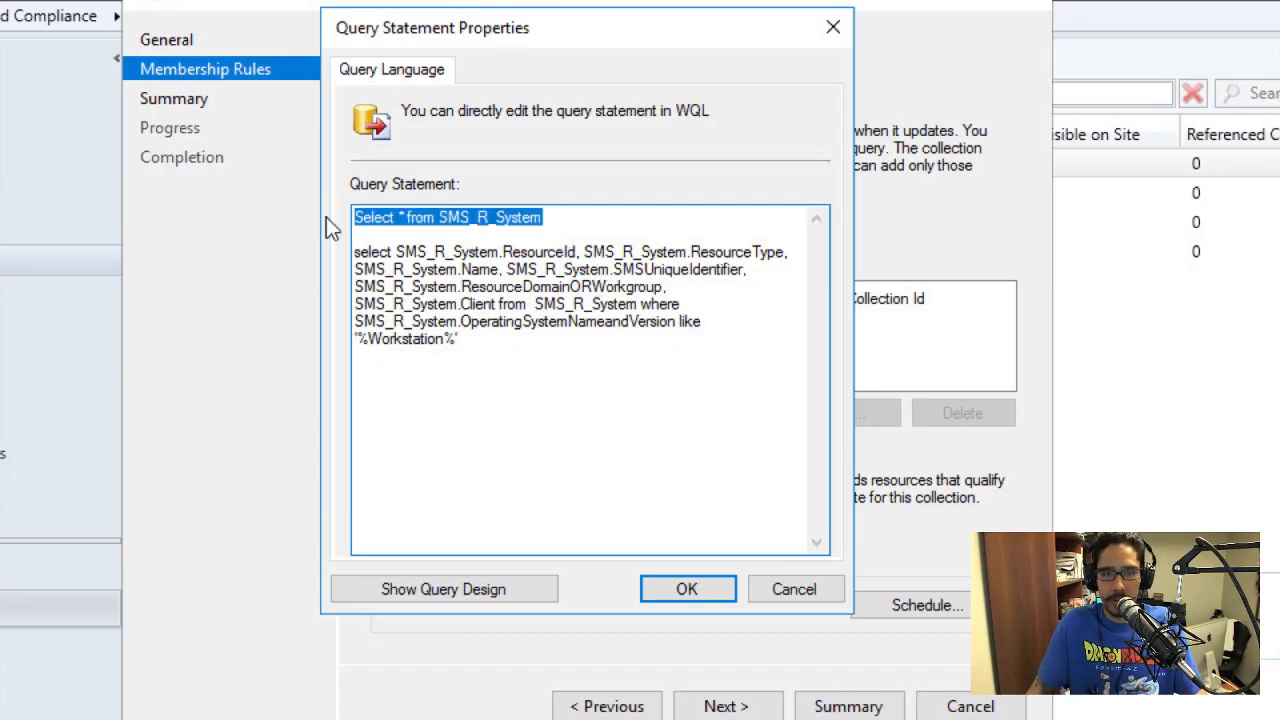
{"action": "key", "text": "Delete"}
{"action": "key", "text": "Delete"}
{"action": "key", "text": "Delete"}
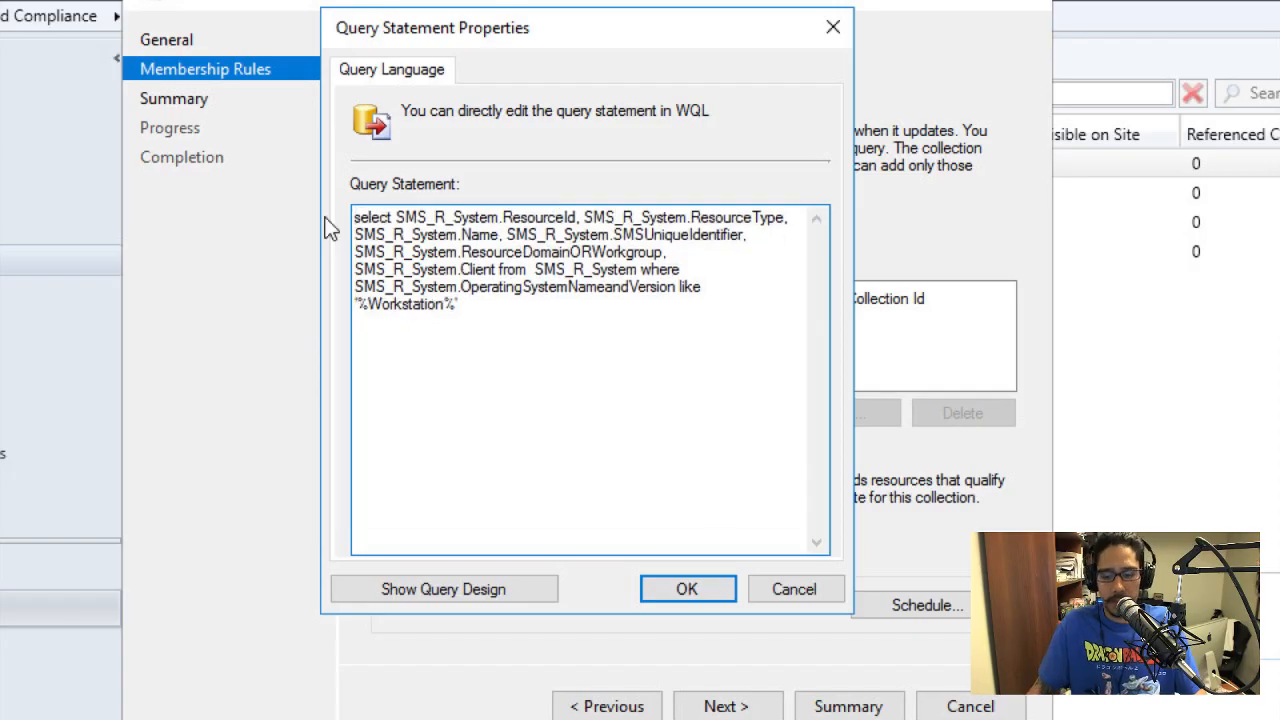
{"action": "type", "text": "S"}
{"action": "key", "text": "Delete"}
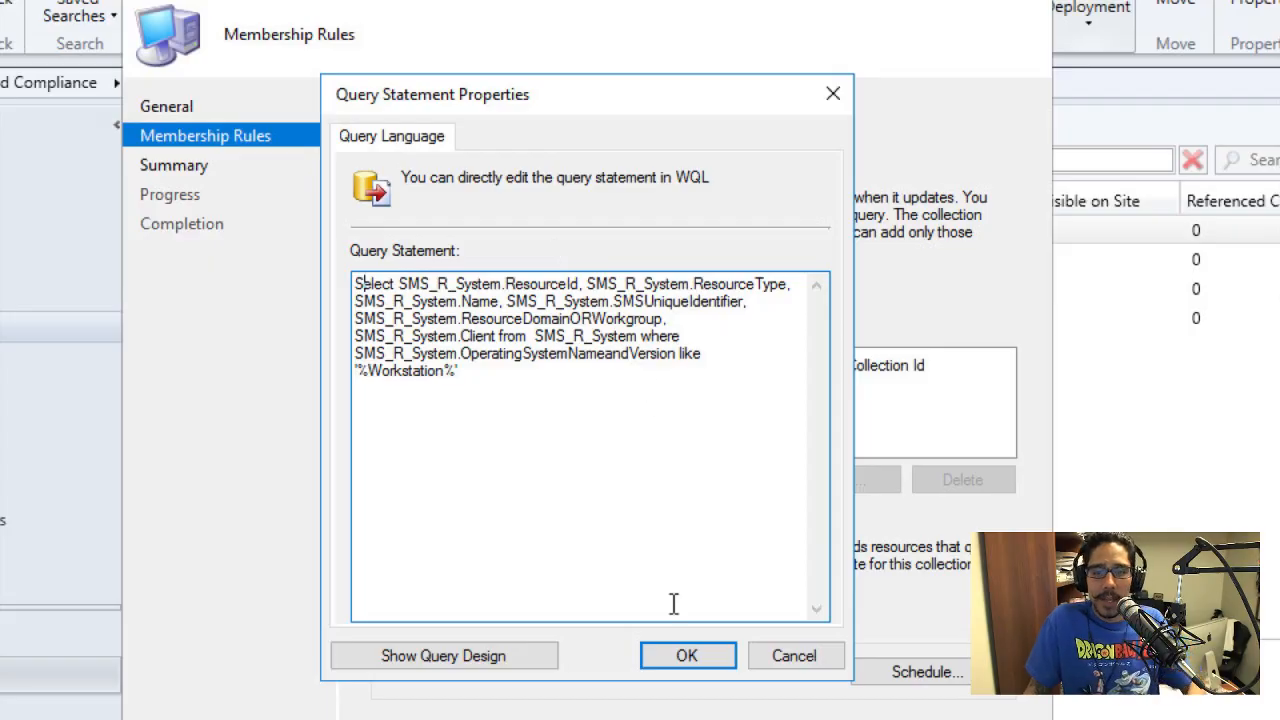
{"action": "left_click", "coordinate": [678, 655]}
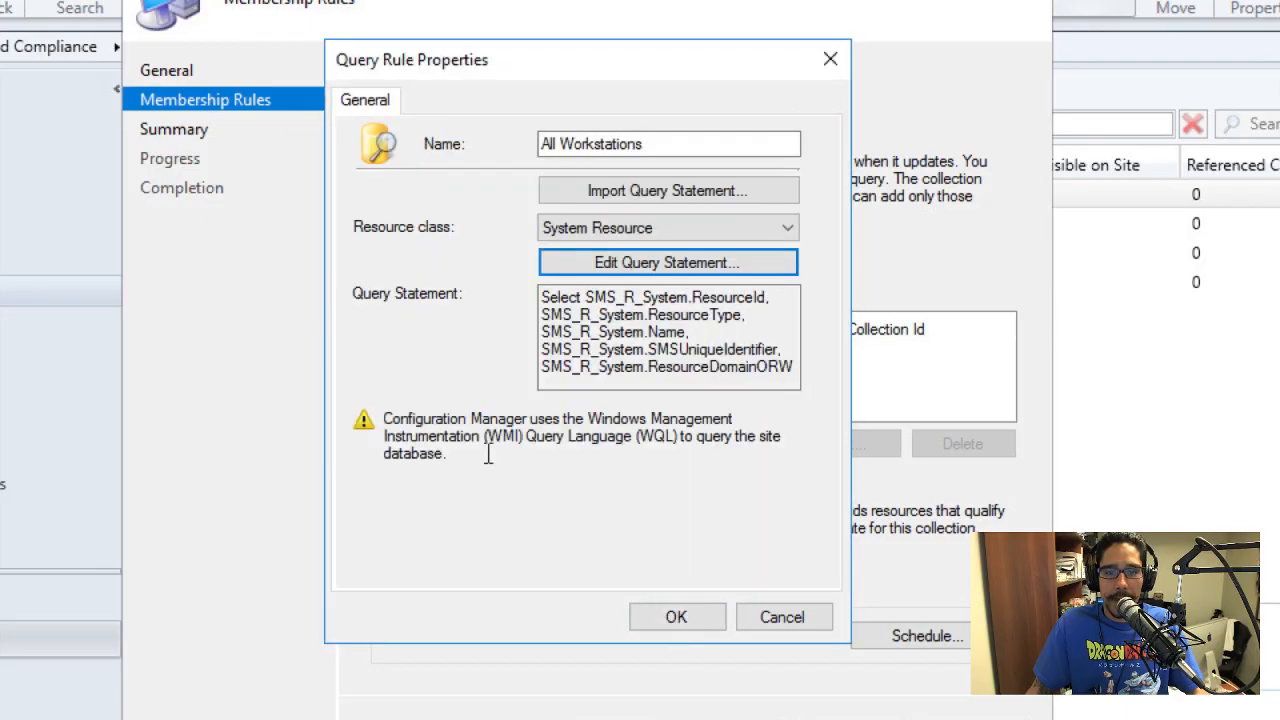
Save the query rule, keep the 7-day full update schedule, and complete the All Workstations collection.
{"action": "left_click", "coordinate": [662, 621]}
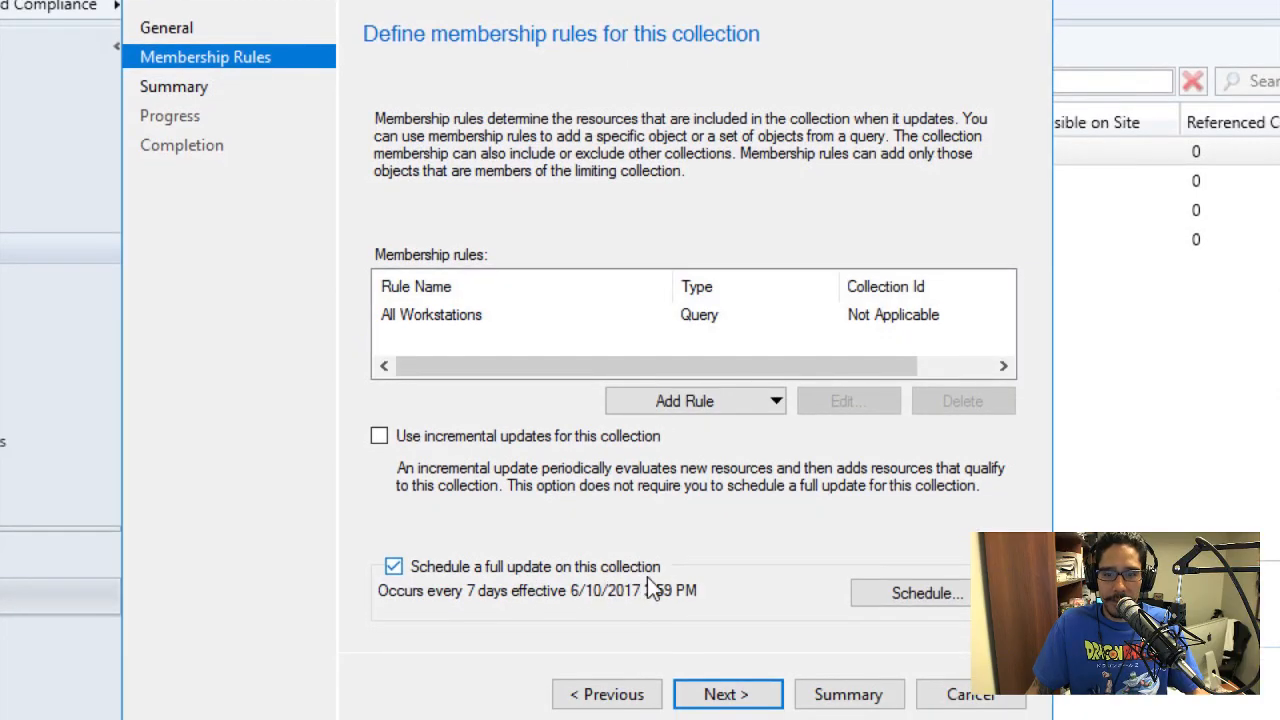
{"action": "left_click", "coordinate": [914, 592]}
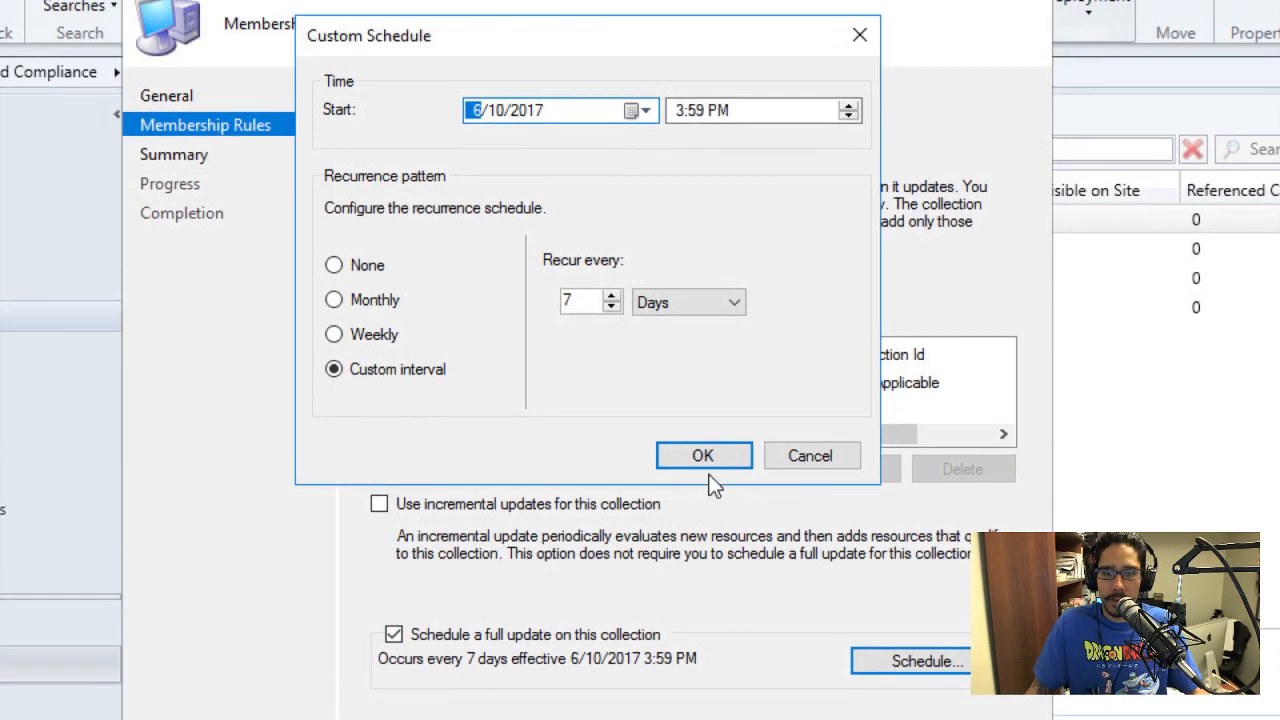
{"action": "left_click", "coordinate": [706, 460]}
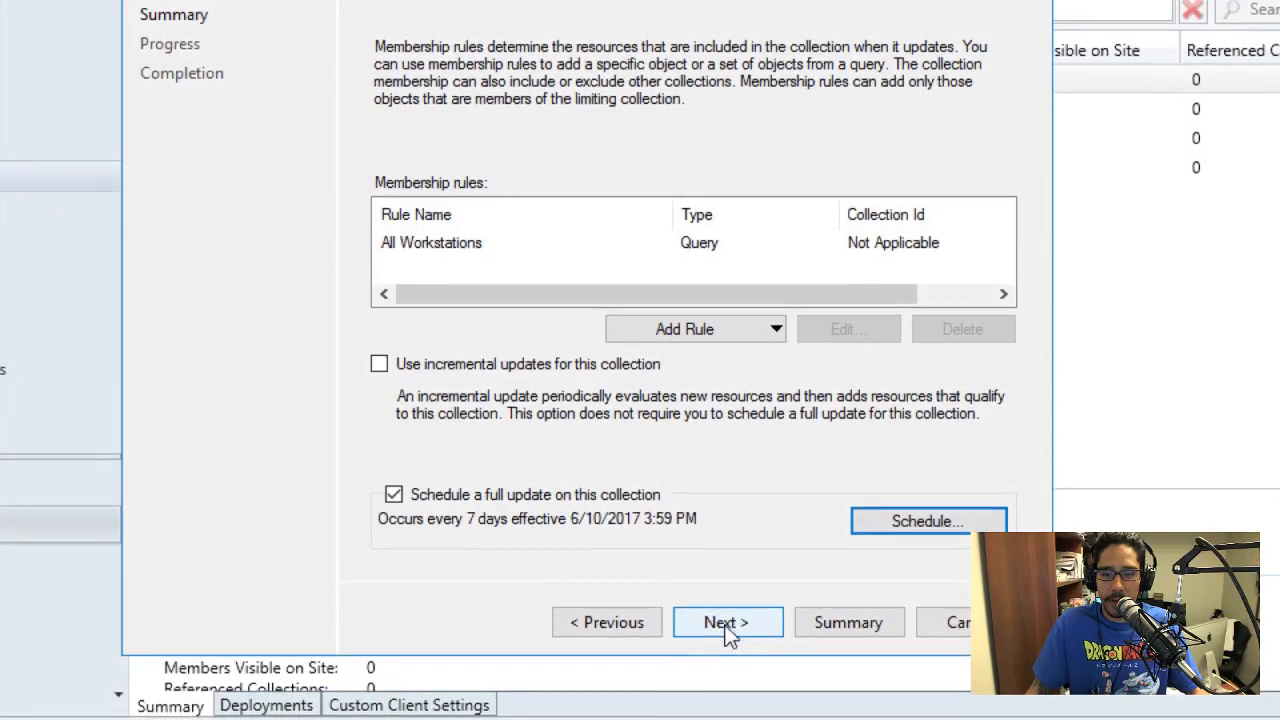
{"action": "left_click", "coordinate": [726, 627]}
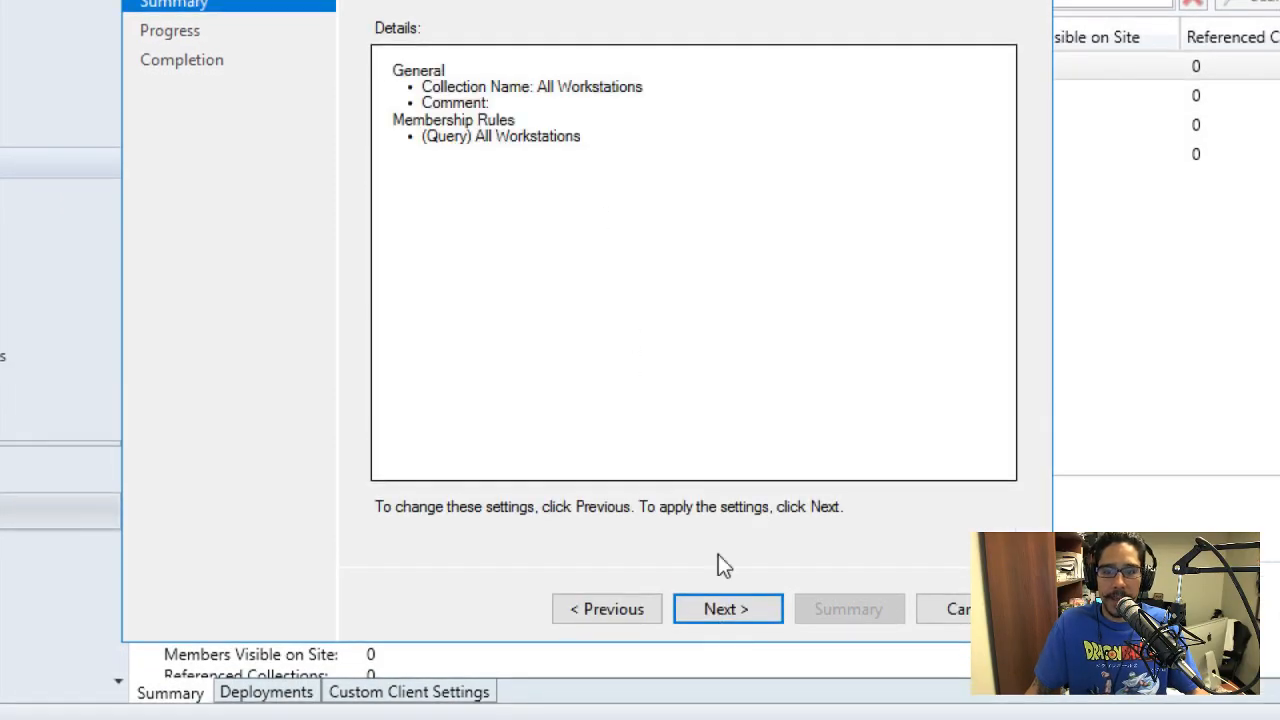
{"action": "left_click", "coordinate": [721, 612]}
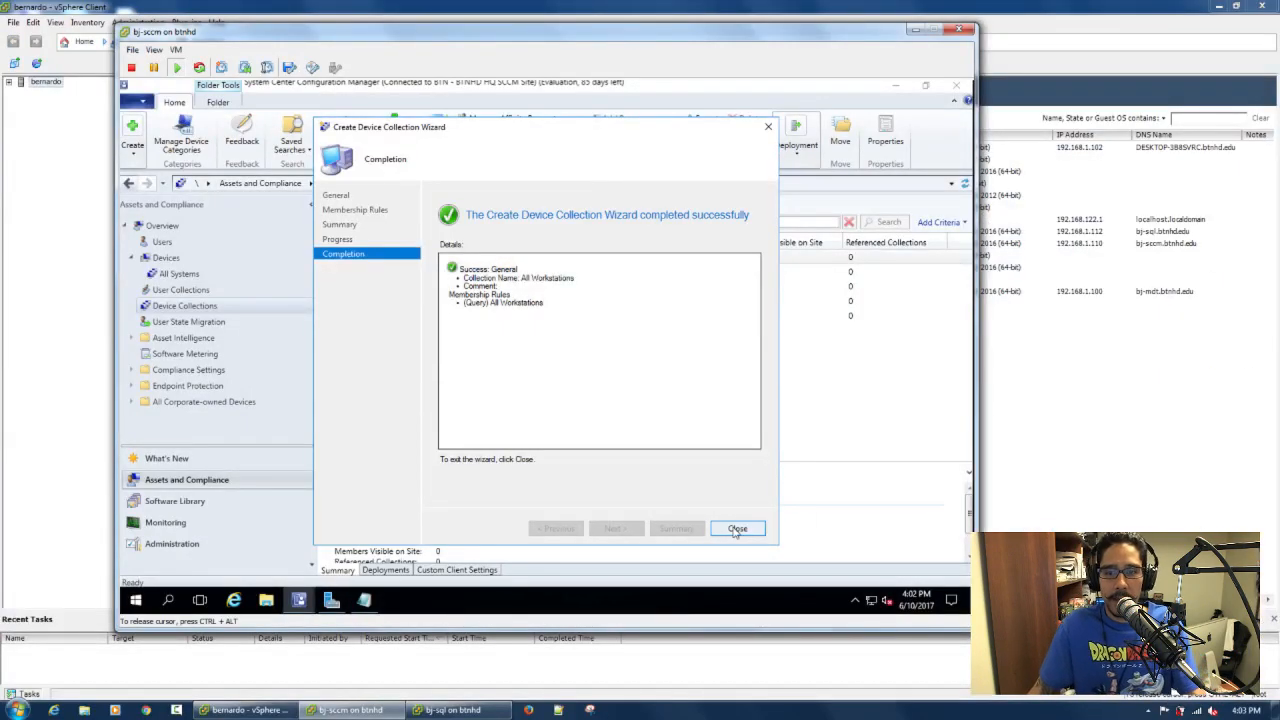
{"action": "left_click", "coordinate": [724, 527]}
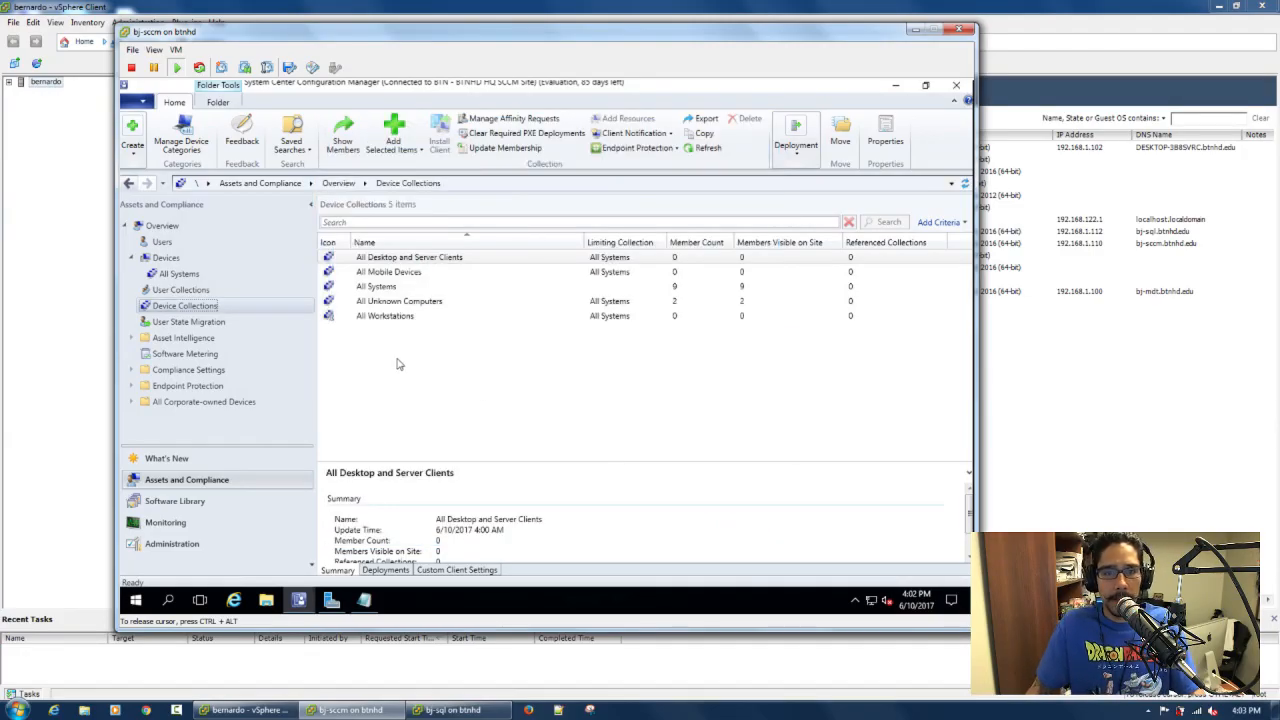
{"action": "left_click", "coordinate": [400, 316]}
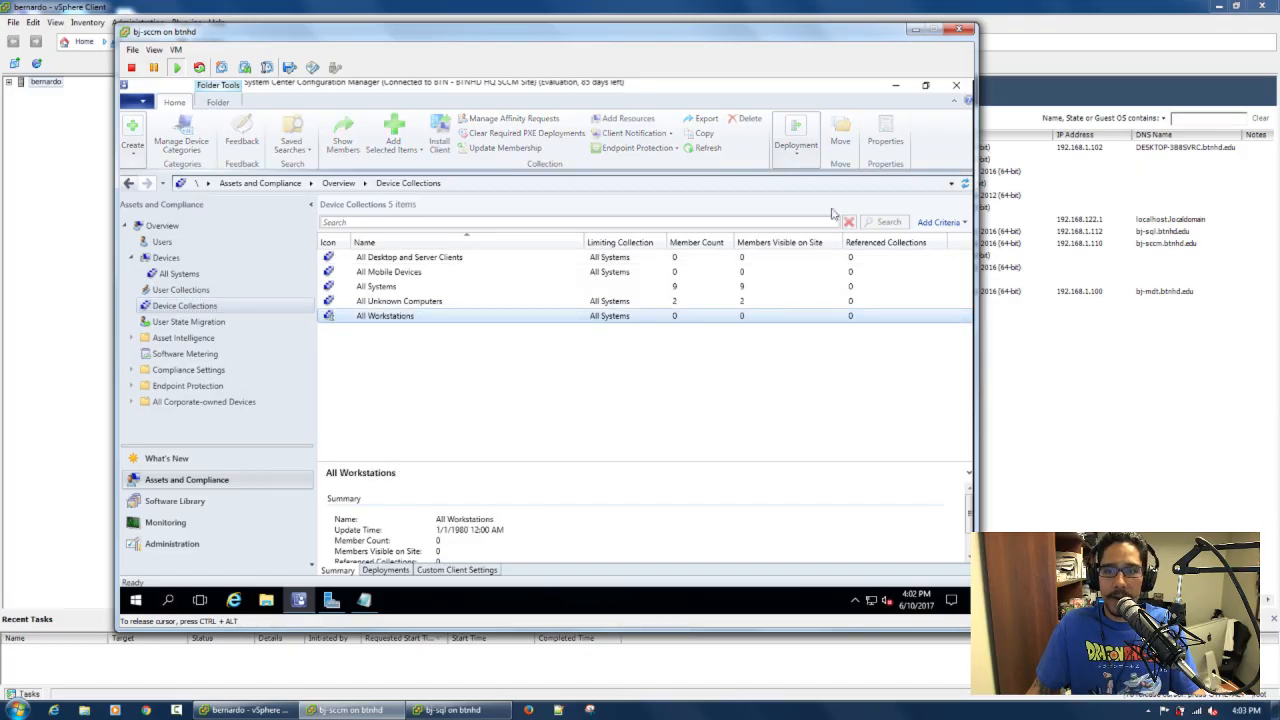
{"action": "left_click", "coordinate": [897, 88]}
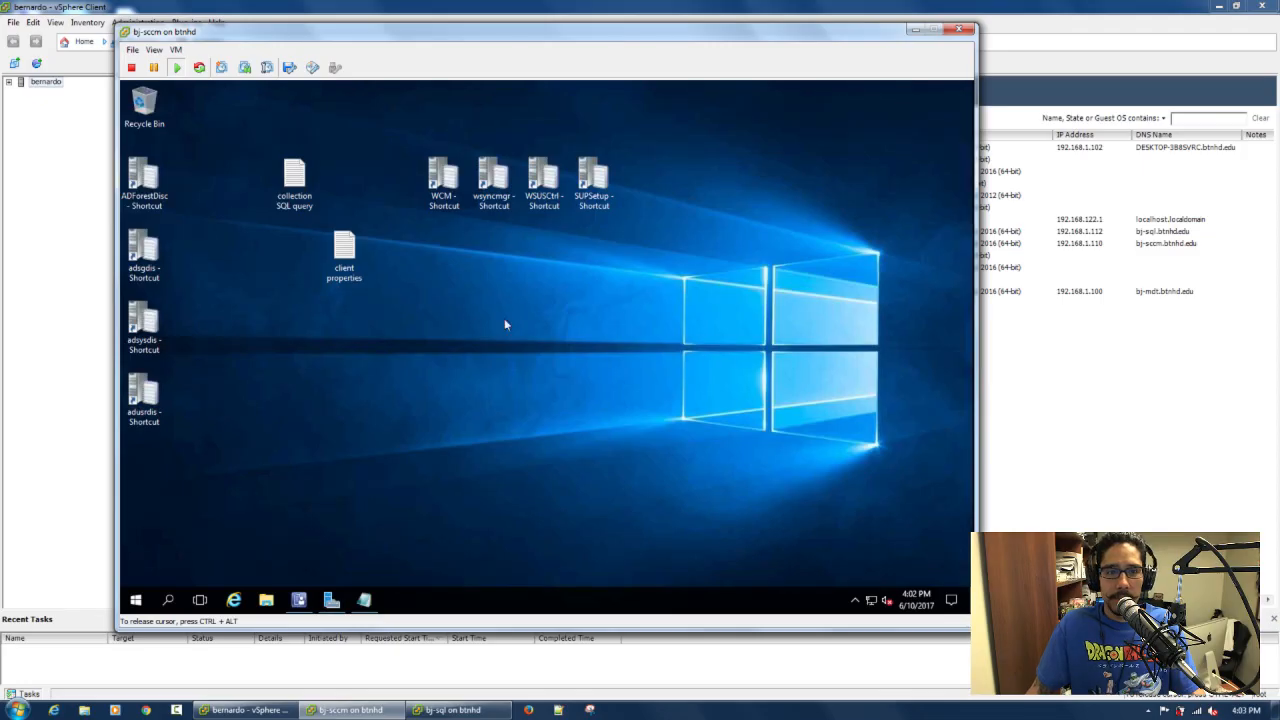
{"action": "left_click", "coordinate": [364, 600]}
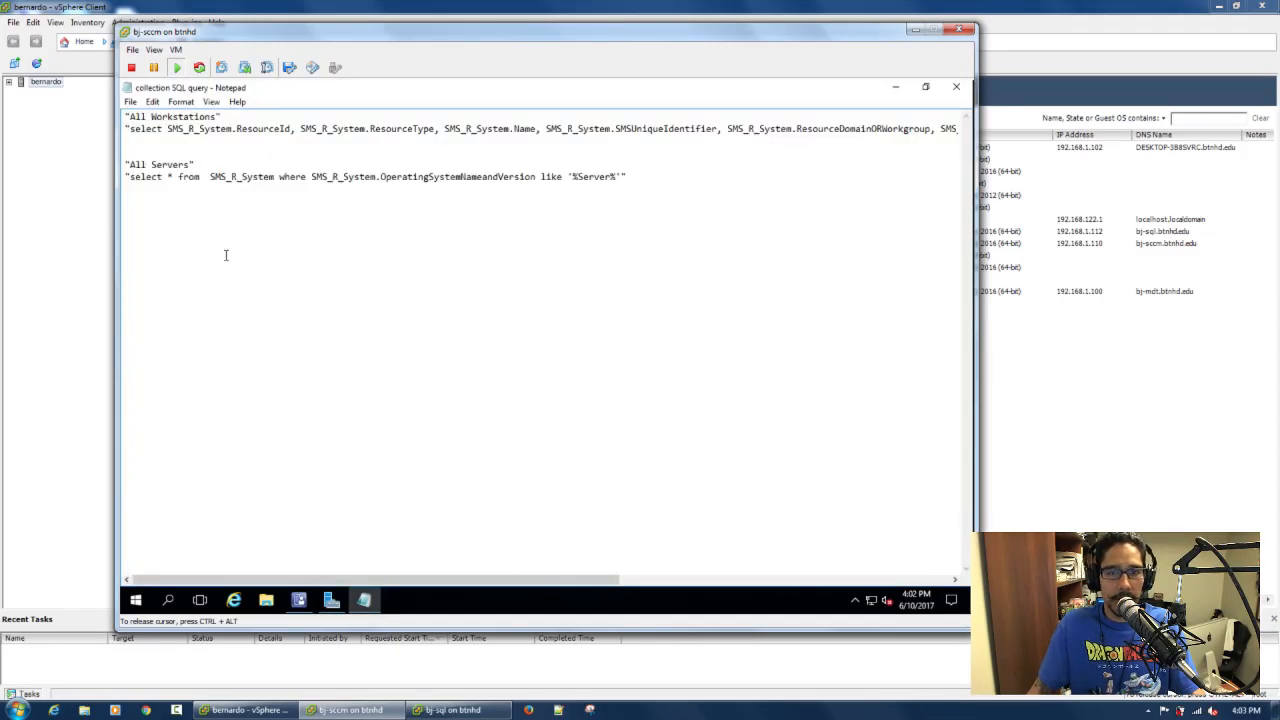
{"action": "left_click_drag", "start_coordinate": [640, 174], "coordinate": [452, 176]}
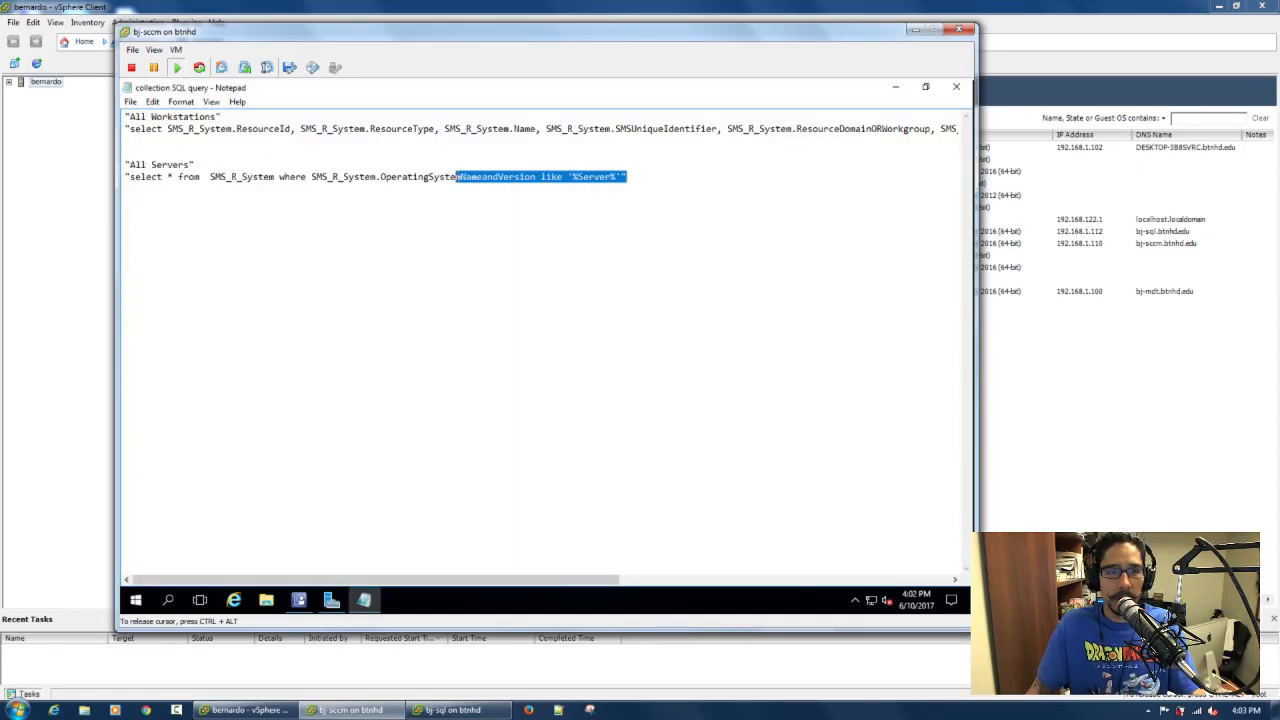
{"action": "left_click", "coordinate": [450, 176]}
{"action": "left_click_drag", "start_coordinate": [621, 176], "coordinate": [129, 177]}
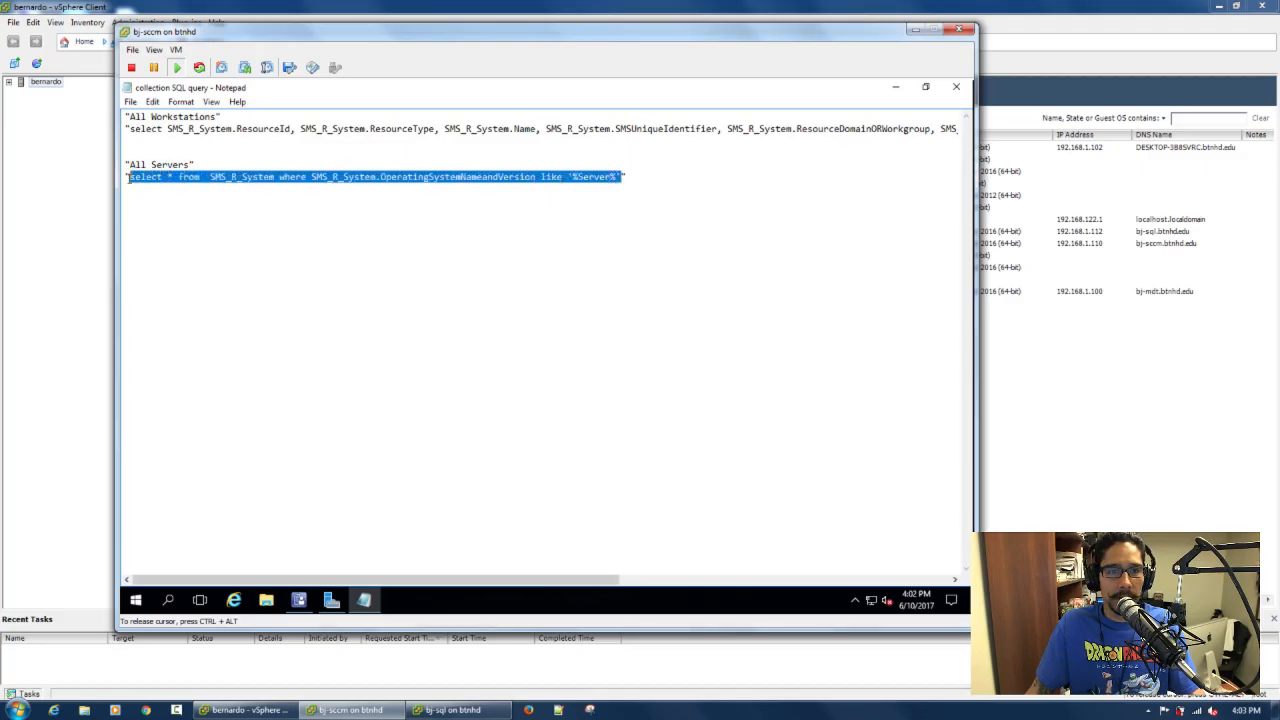
{"action": "left_click", "coordinate": [459, 244]}
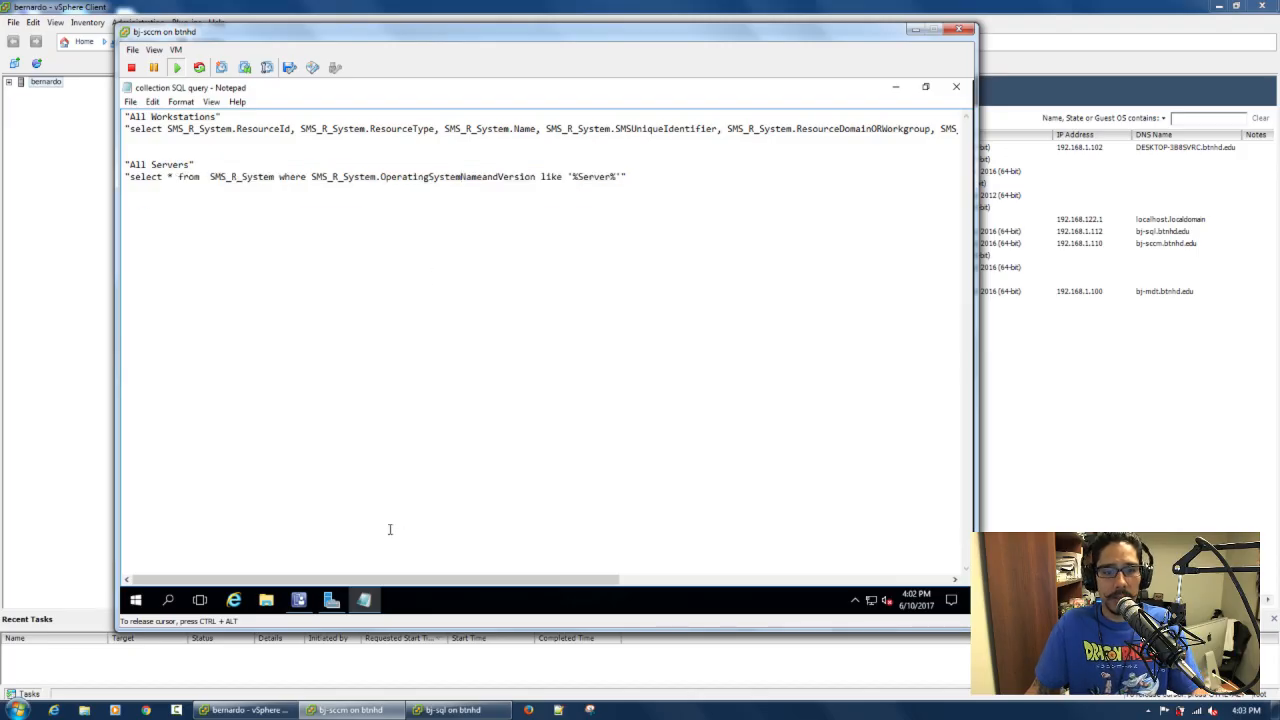
{"action": "left_click", "coordinate": [331, 599]}
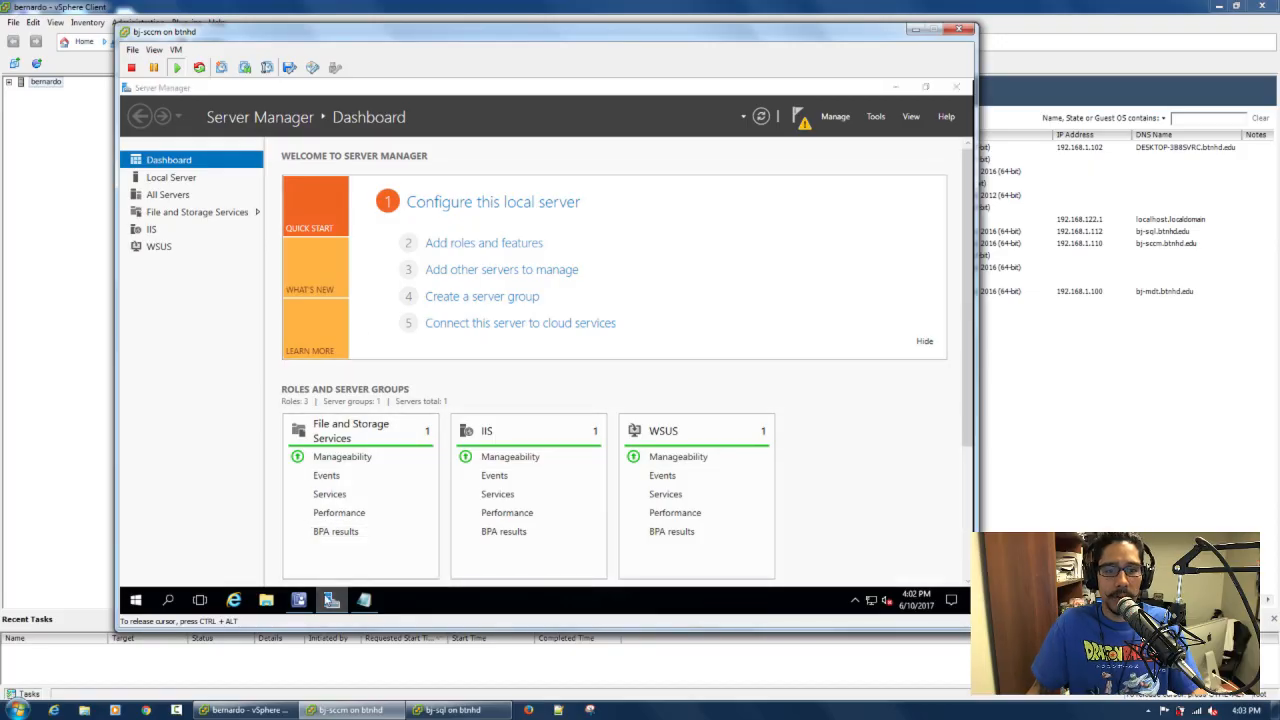
{"action": "left_click", "coordinate": [331, 599]}
{"action": "left_click", "coordinate": [298, 599]}
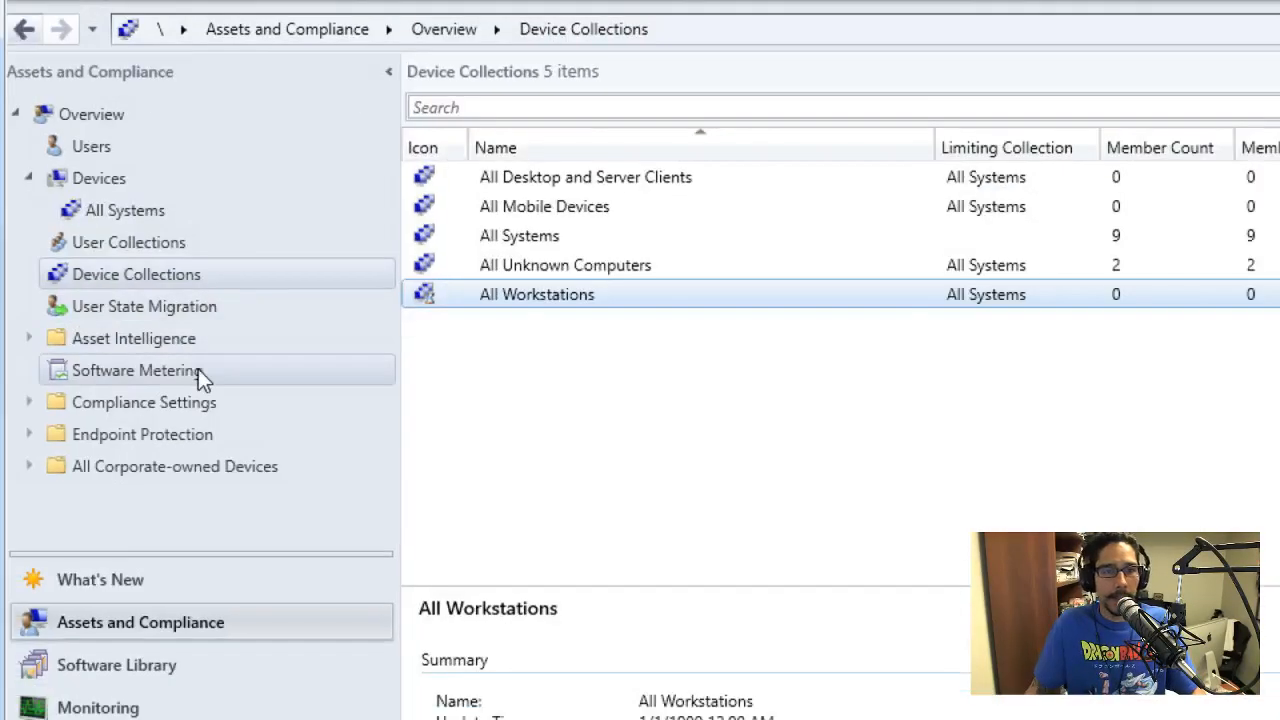
Start a new device collection named All Servers, limited to All Systems.
{"action": "right_click", "coordinate": [182, 271]}
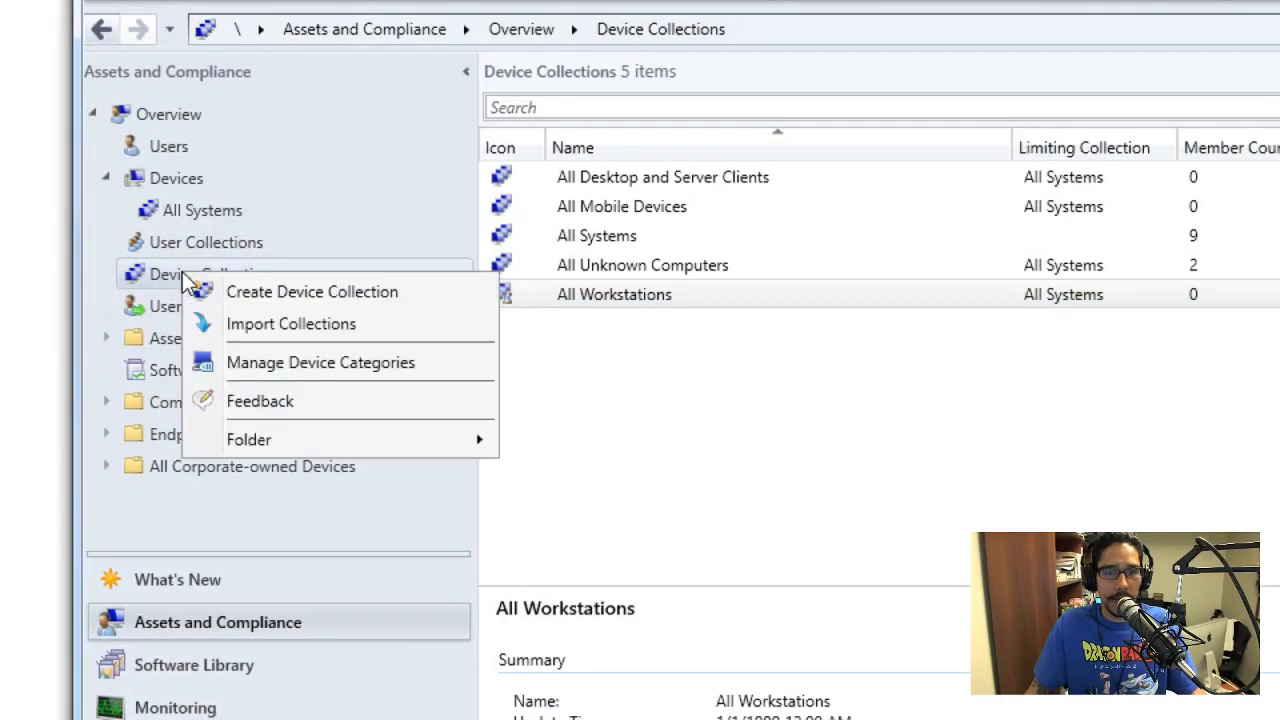
{"action": "left_click", "coordinate": [255, 289]}
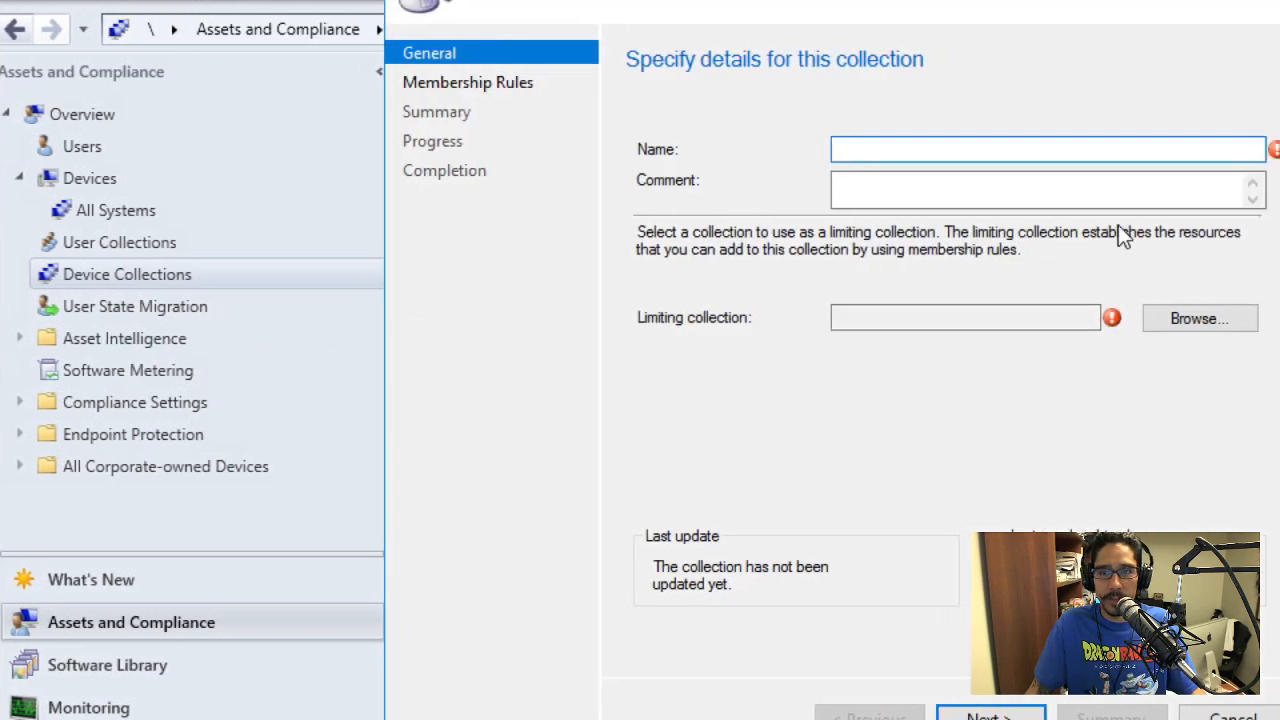
{"action": "type", "text": "Al"}
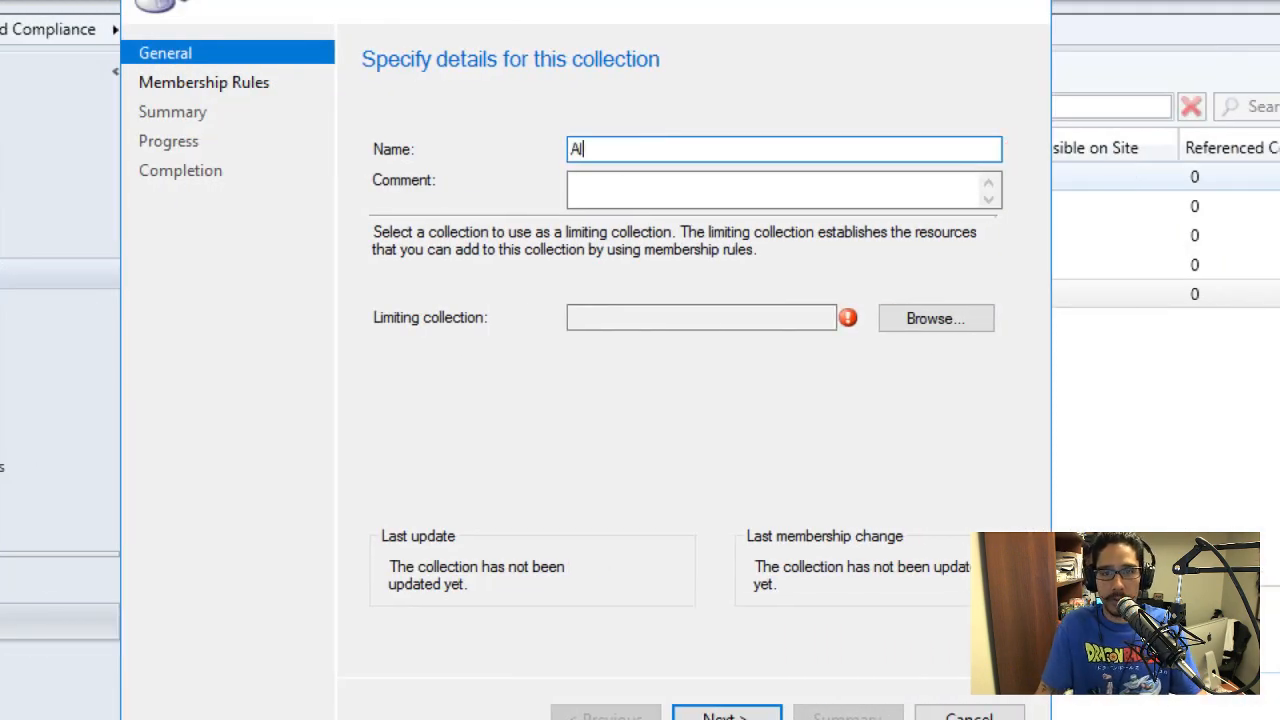
{"action": "type", "text": "l SErv"}
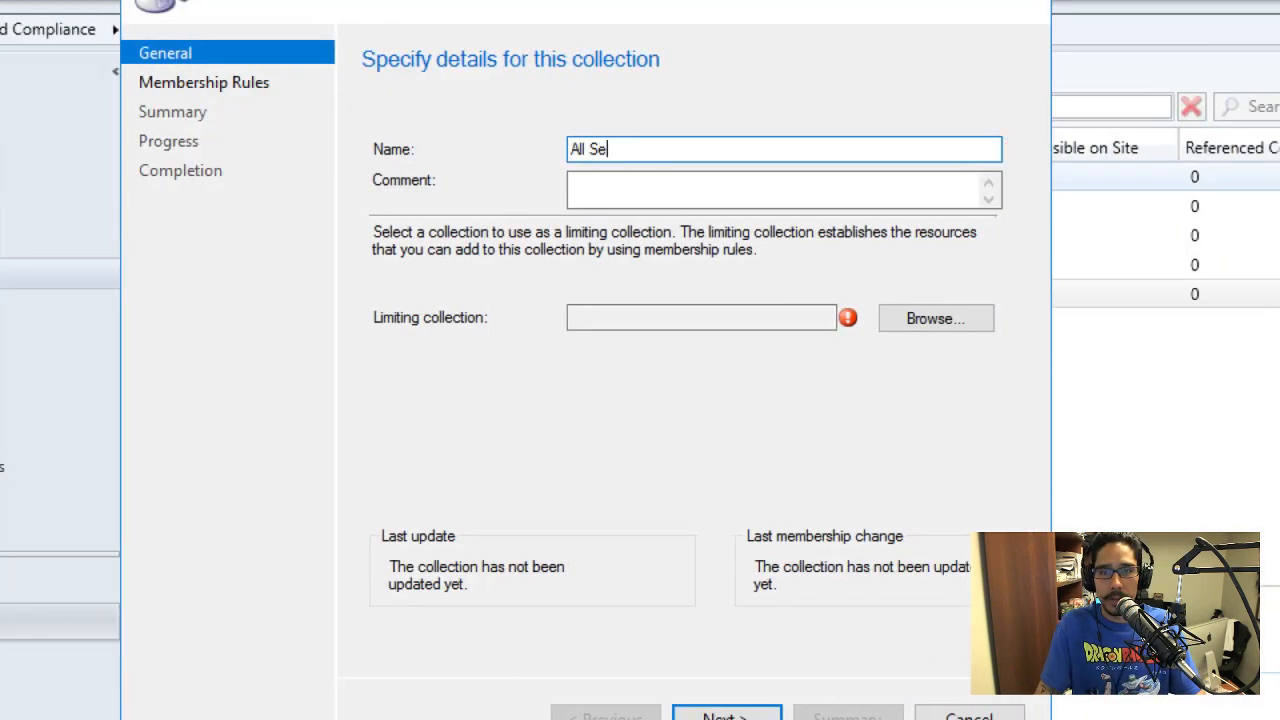
{"action": "type", "text": "rvers"}
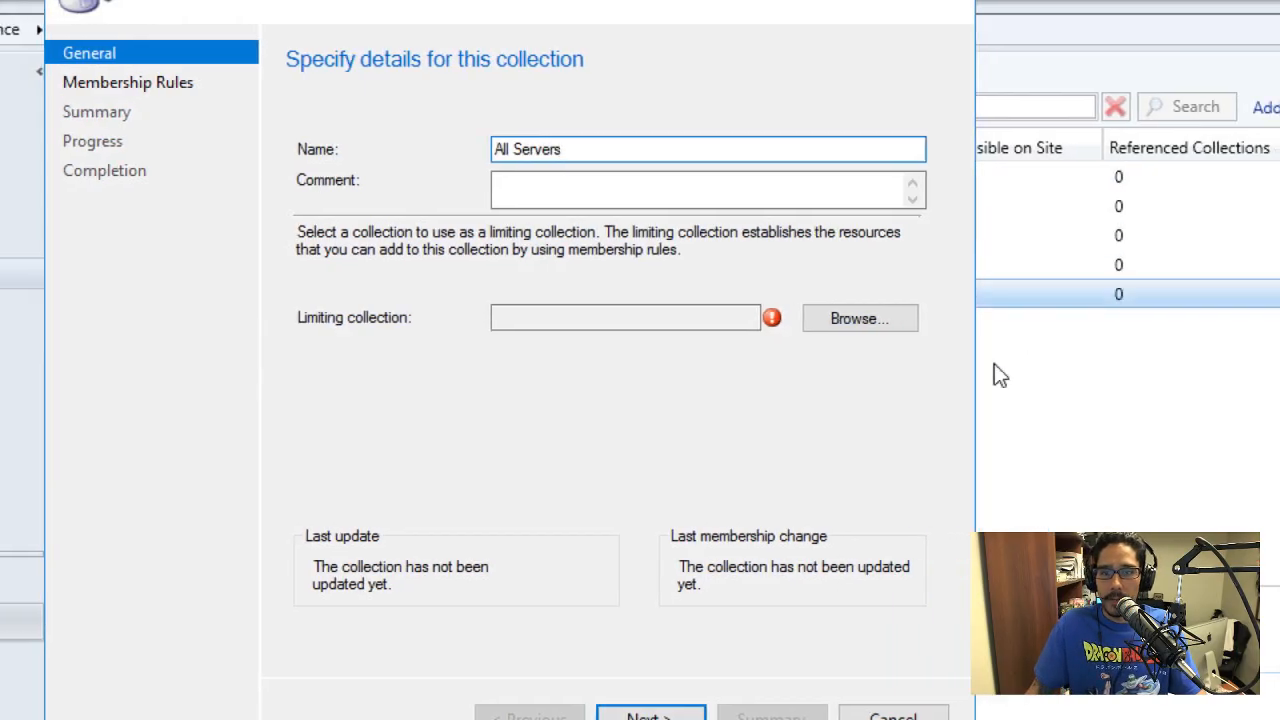
{"action": "left_click", "coordinate": [938, 318]}
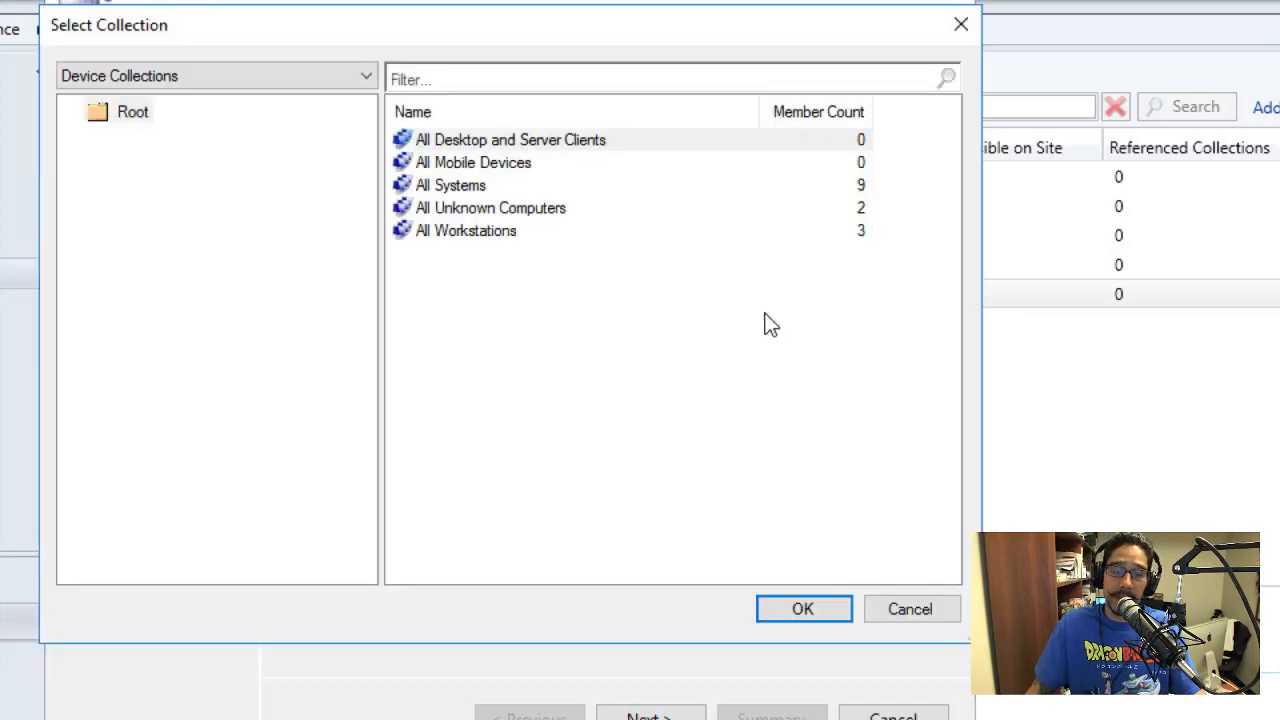
{"action": "left_click", "coordinate": [466, 187]}
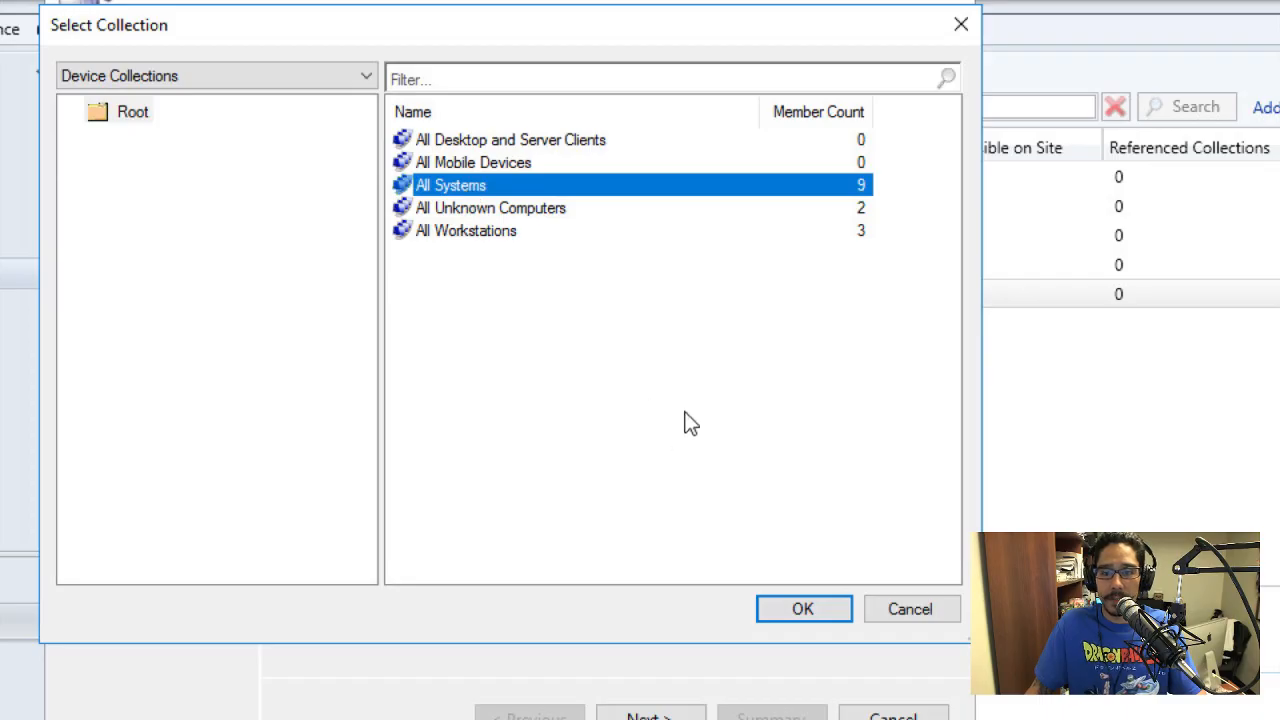
{"action": "left_click", "coordinate": [809, 612]}
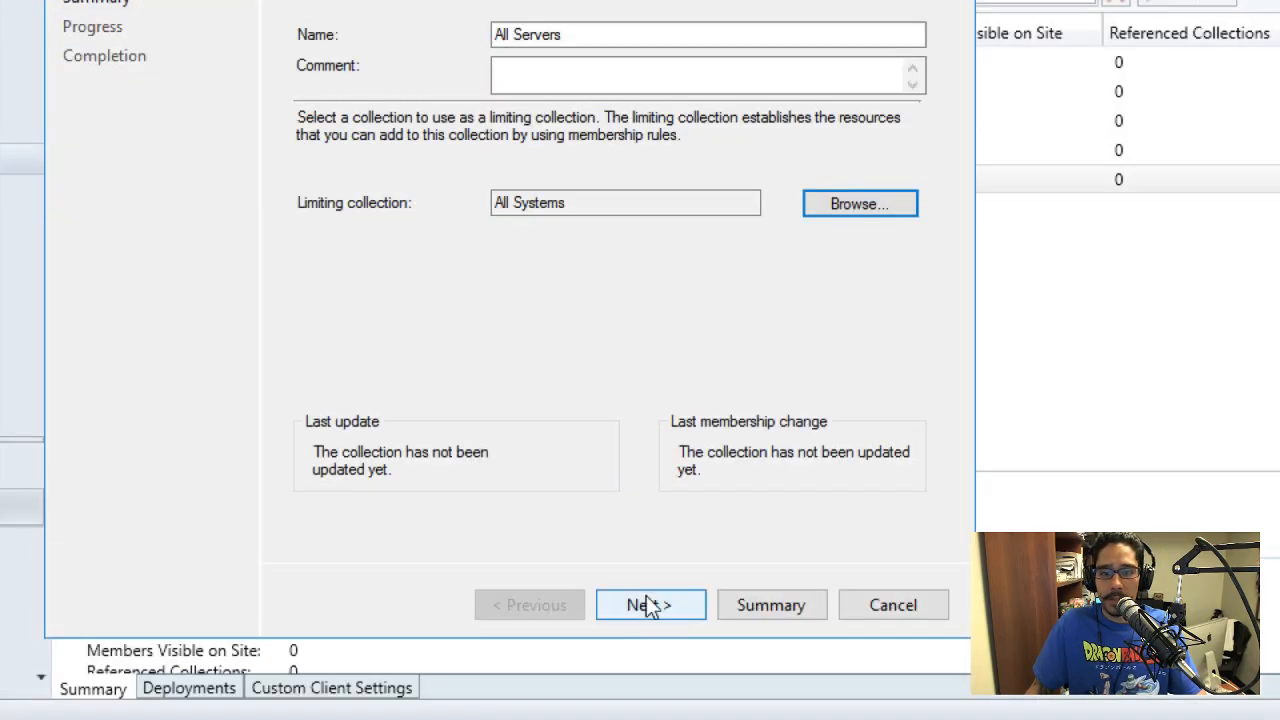
Move on to membership rules and add a query rule.
{"action": "left_click", "coordinate": [650, 607]}
{"action": "left_click", "coordinate": [668, 312]}
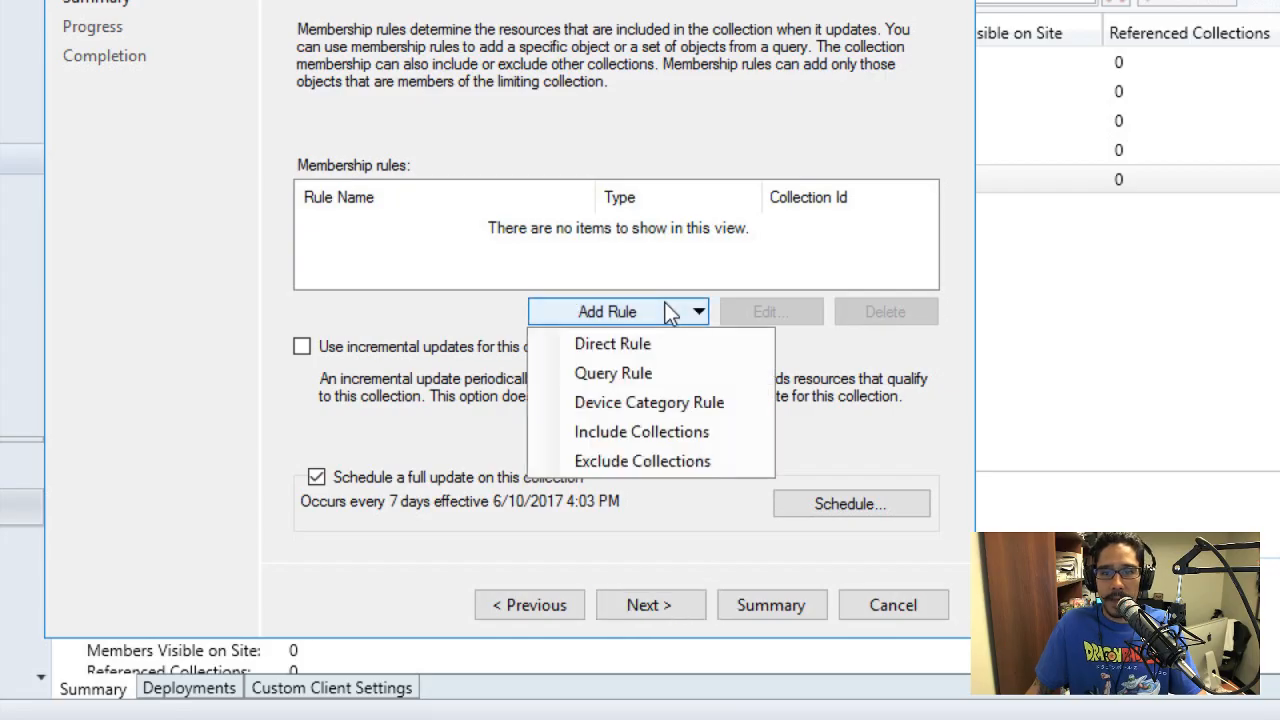
{"action": "left_click", "coordinate": [640, 374]}
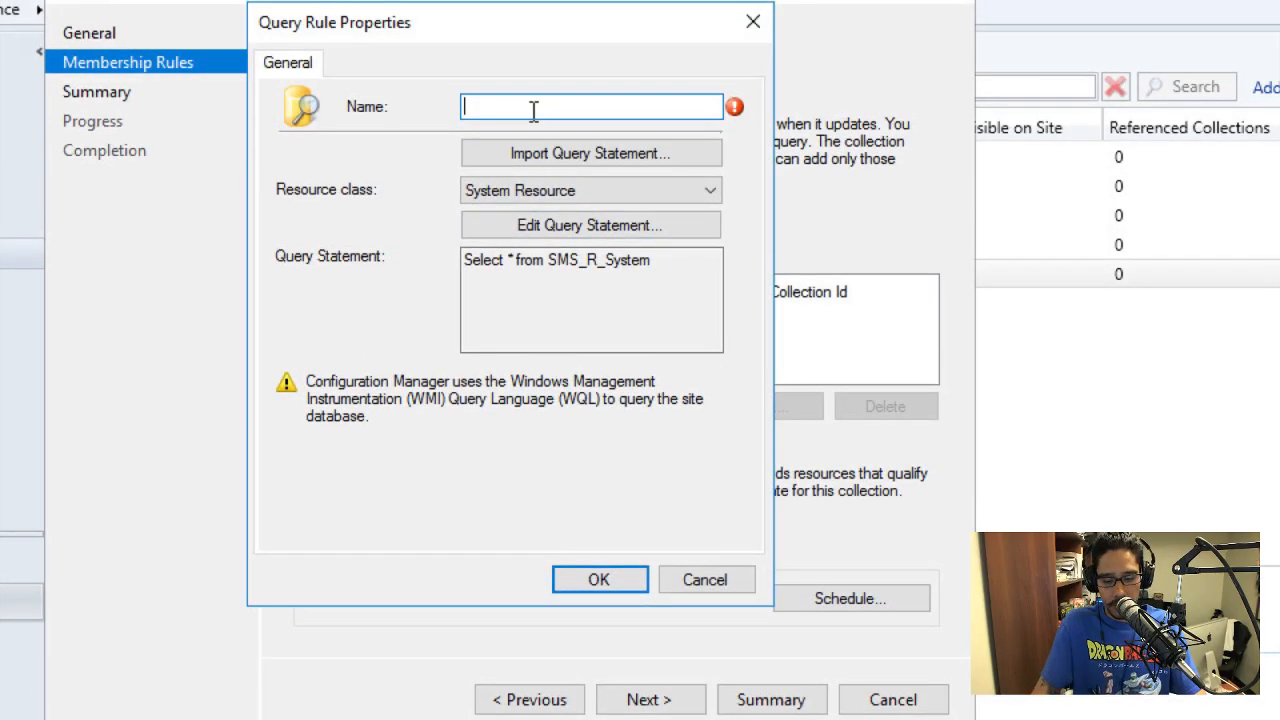
Name the query rule All Servers and explore the query statement editor's attribute options.
{"action": "type", "text": "All Servers"}
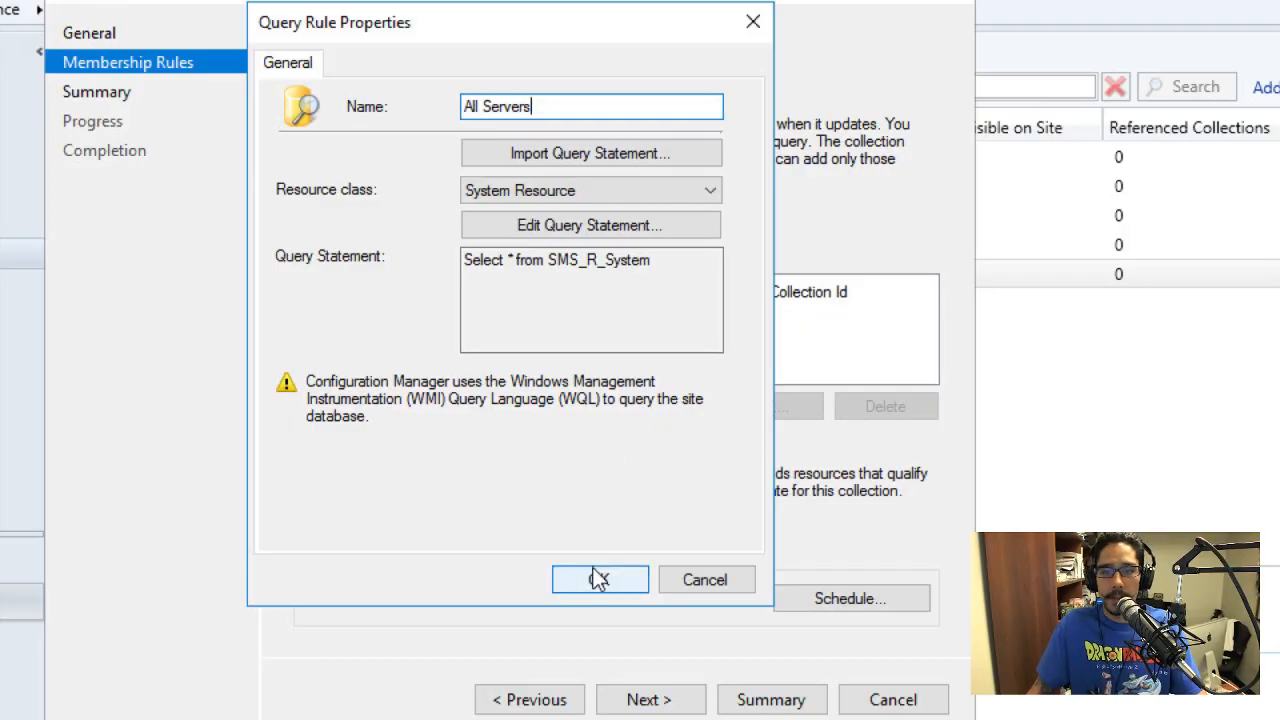
{"action": "left_click", "coordinate": [570, 226]}
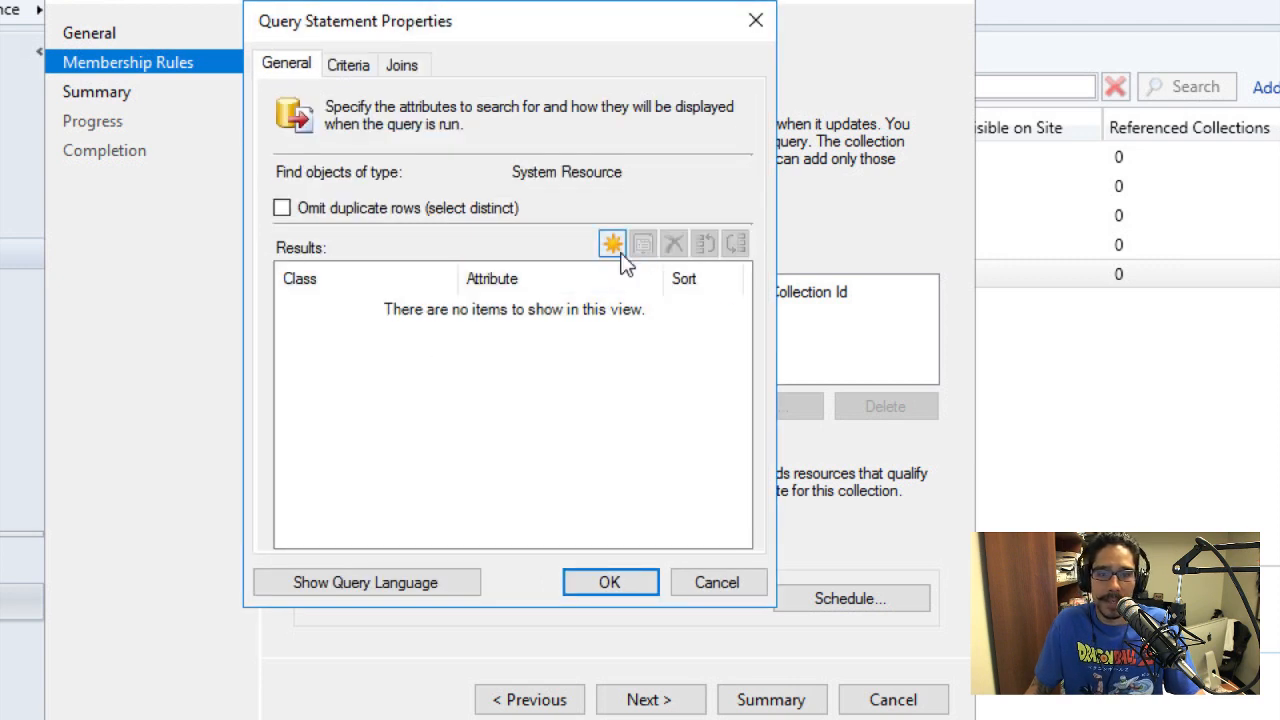
{"action": "left_click", "coordinate": [369, 586]}
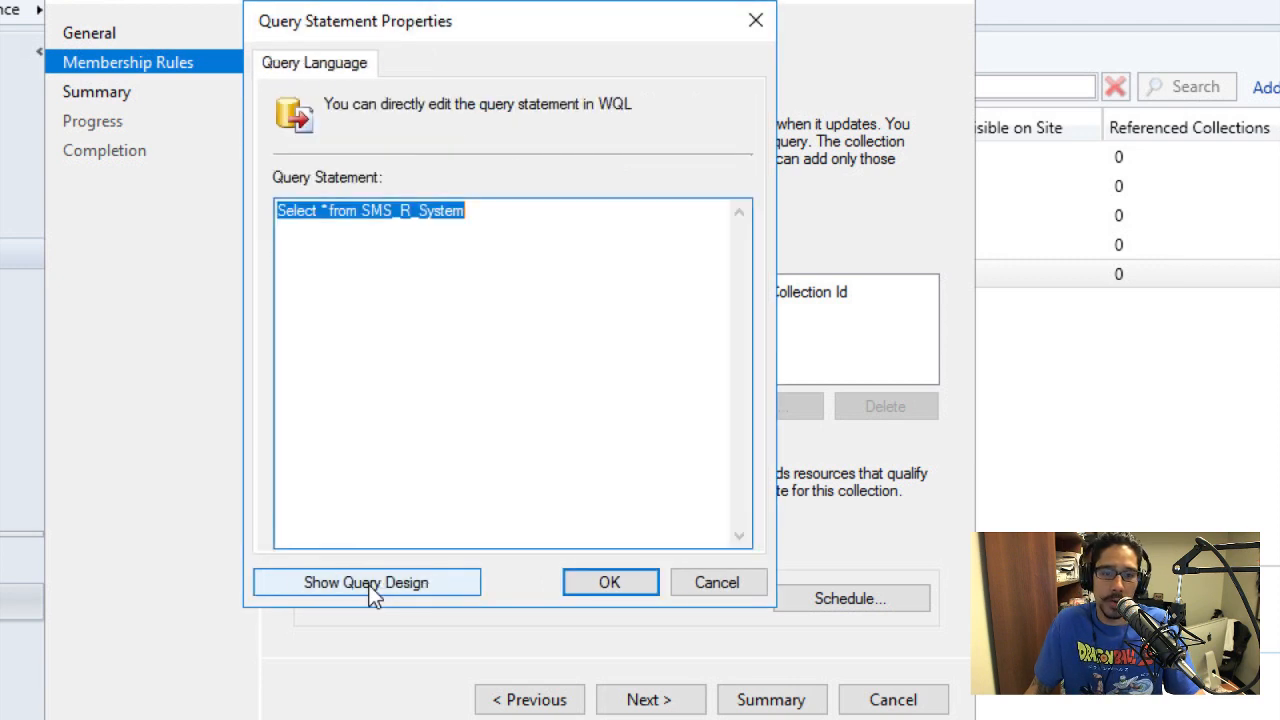
{"action": "left_click", "coordinate": [705, 583]}
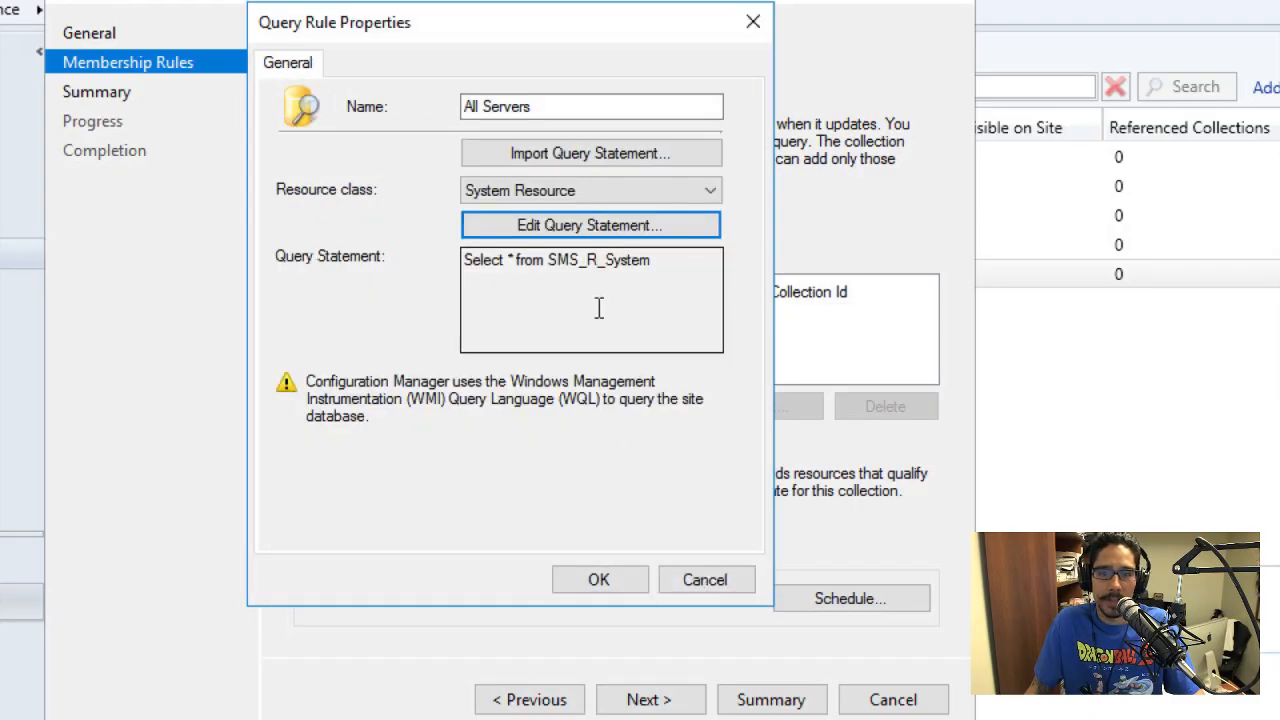
{"action": "left_click", "coordinate": [582, 233]}
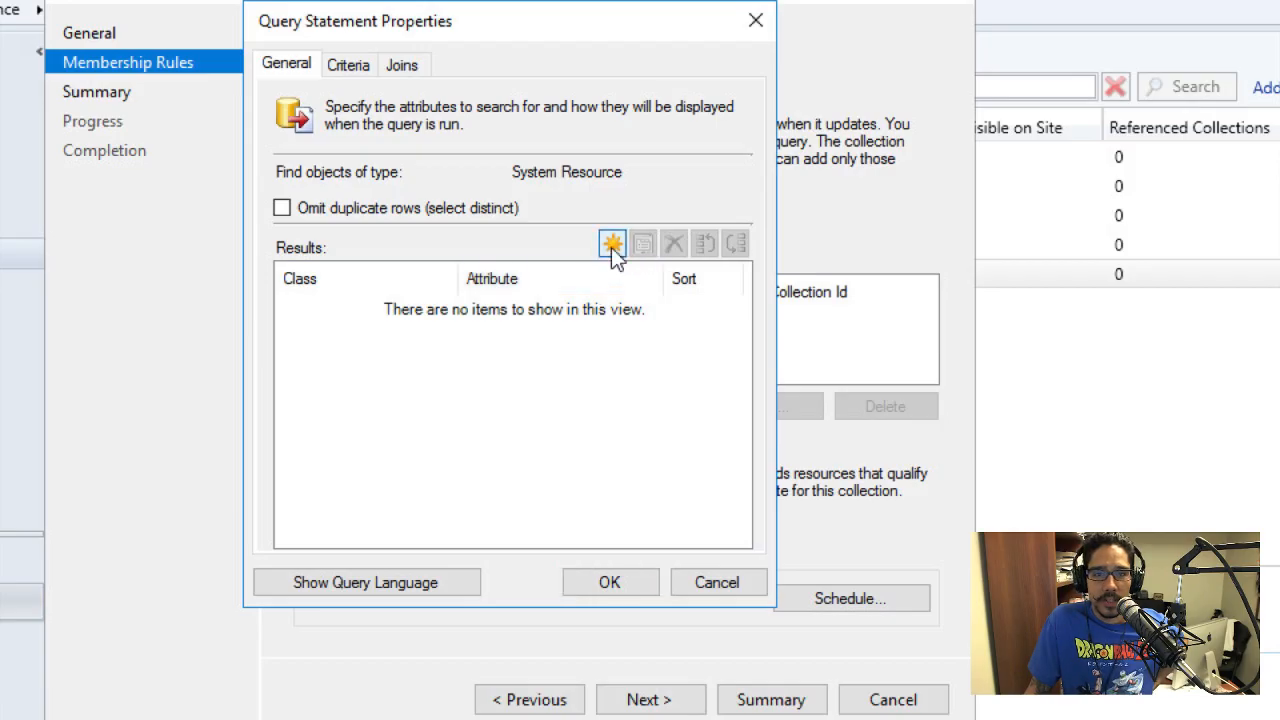
{"action": "left_click", "coordinate": [612, 244]}
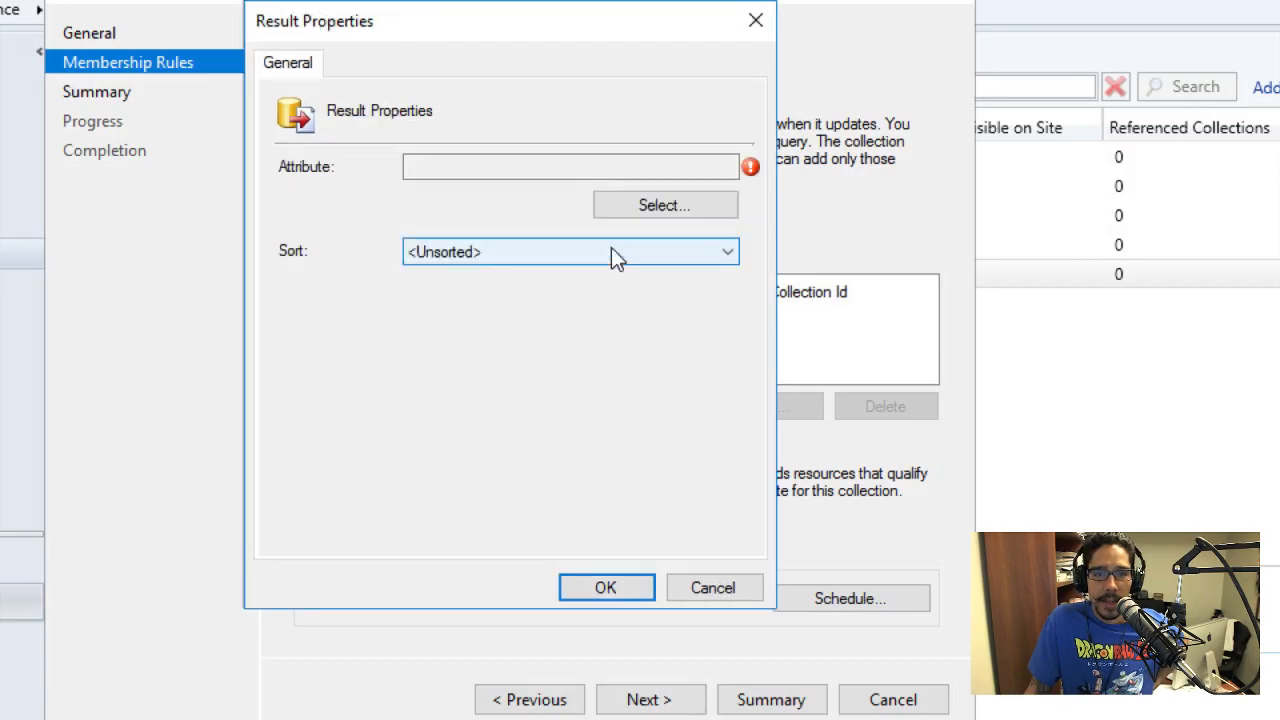
{"action": "left_click", "coordinate": [652, 208]}
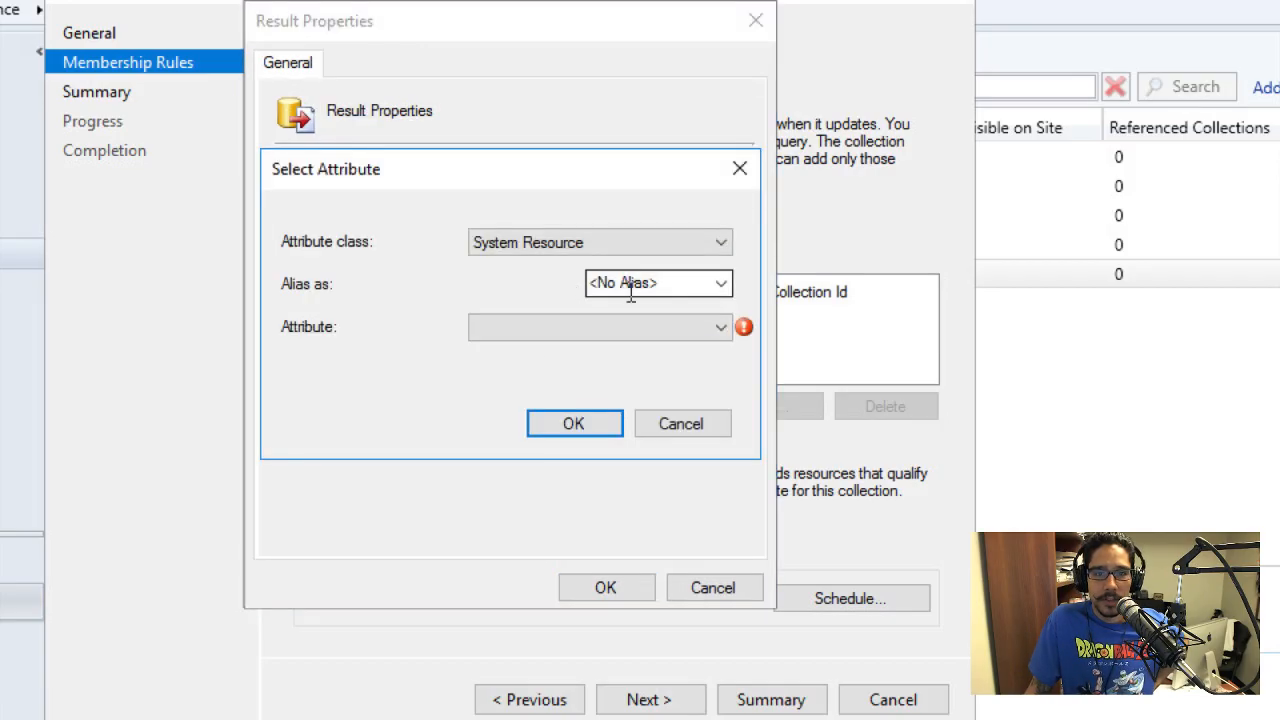
{"action": "left_click", "coordinate": [629, 285]}
{"action": "left_click", "coordinate": [720, 284]}
{"action": "left_click", "coordinate": [630, 343]}
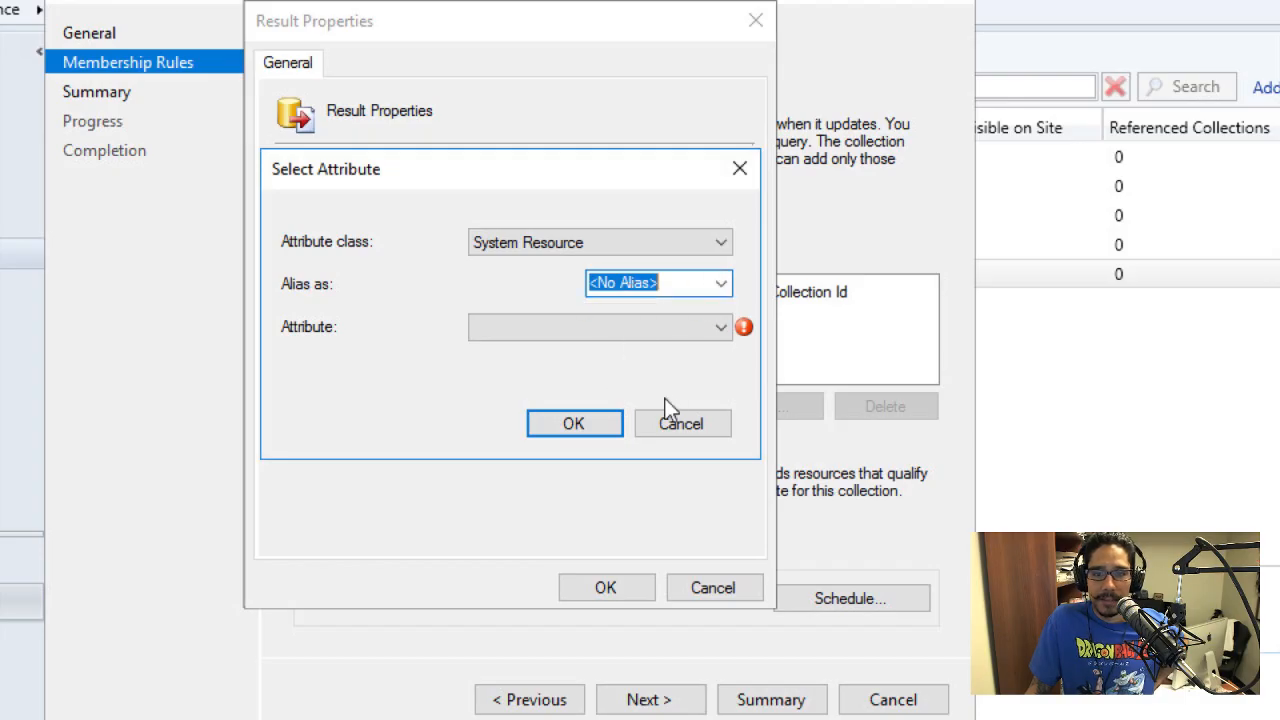
{"action": "left_click", "coordinate": [675, 334]}
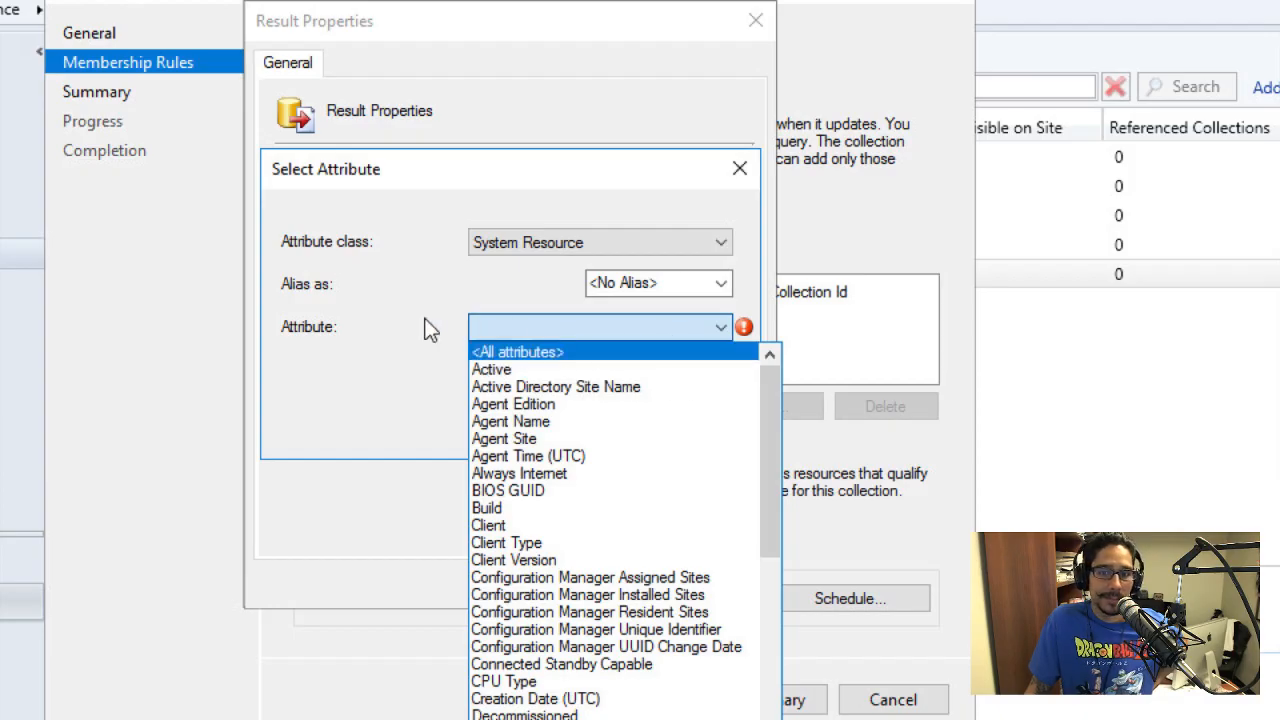
{"action": "left_click", "coordinate": [650, 415]}
{"action": "left_click", "coordinate": [679, 430]}
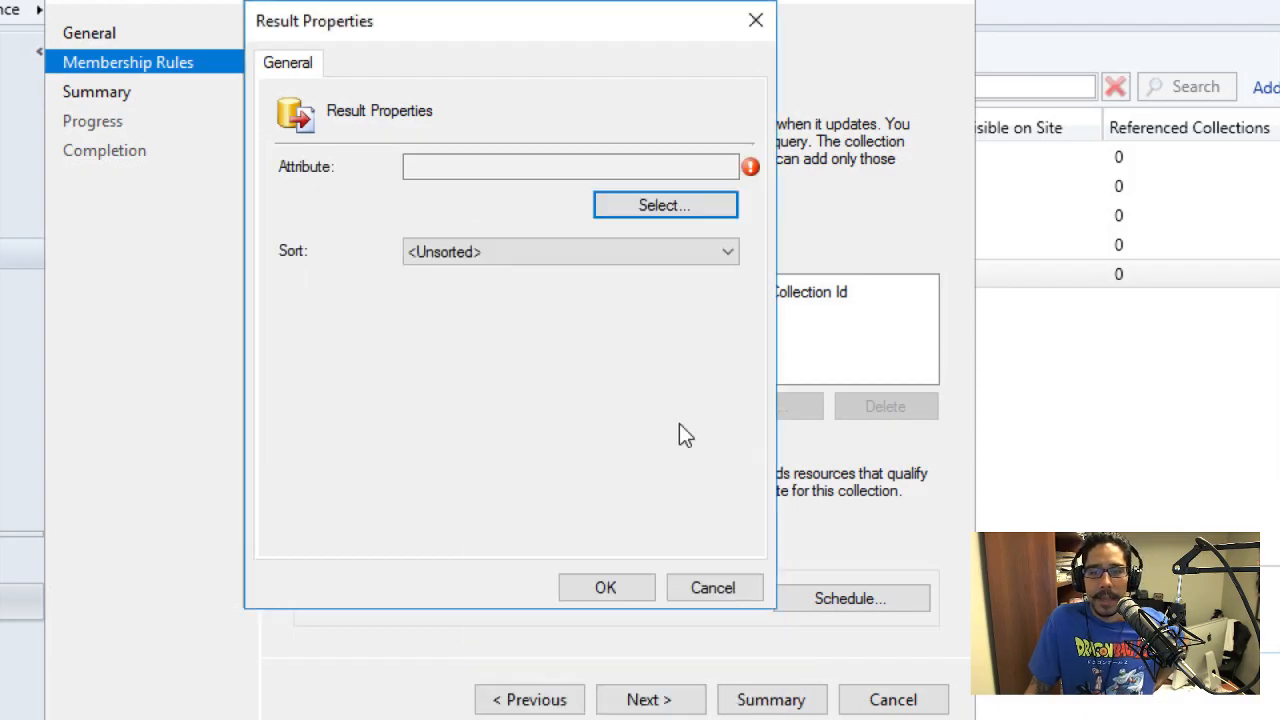
{"action": "left_click", "coordinate": [677, 588]}
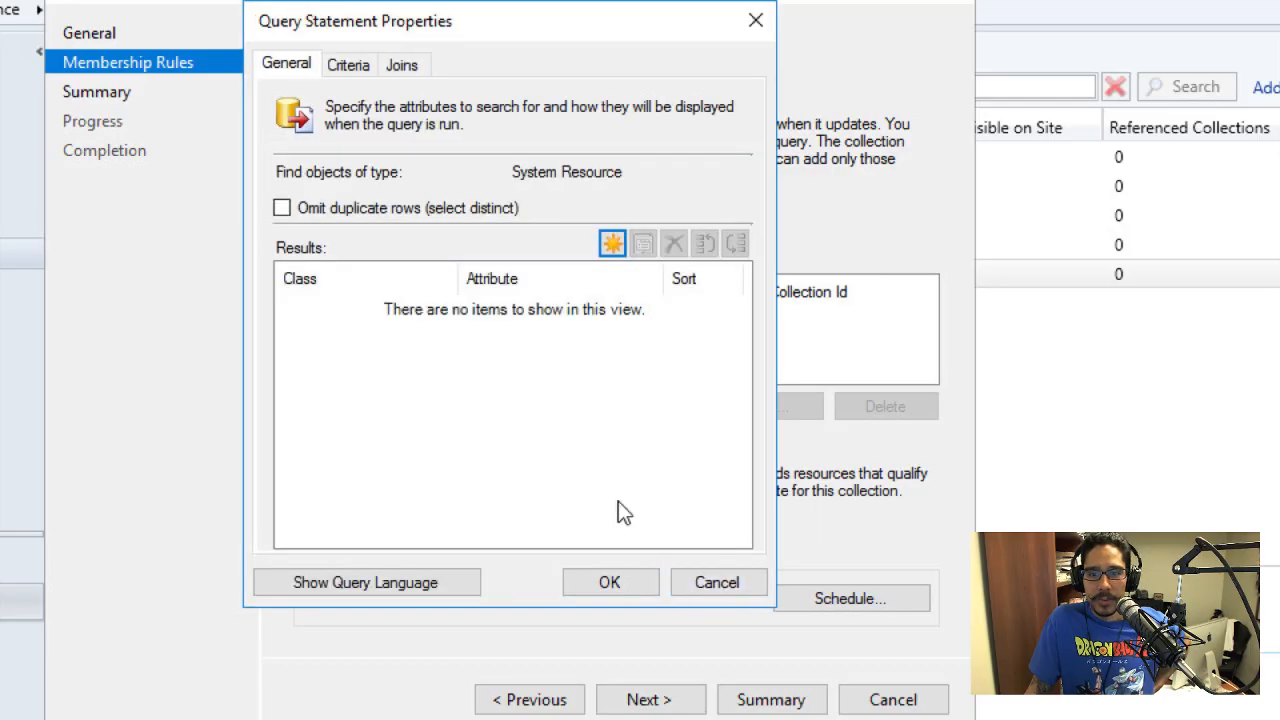
Replace the query with WQL filtering OperatingSystemNameandVersion like '%Server%' and save the rule.
{"action": "left_click", "coordinate": [402, 585]}
{"action": "left_click", "coordinate": [497, 217]}
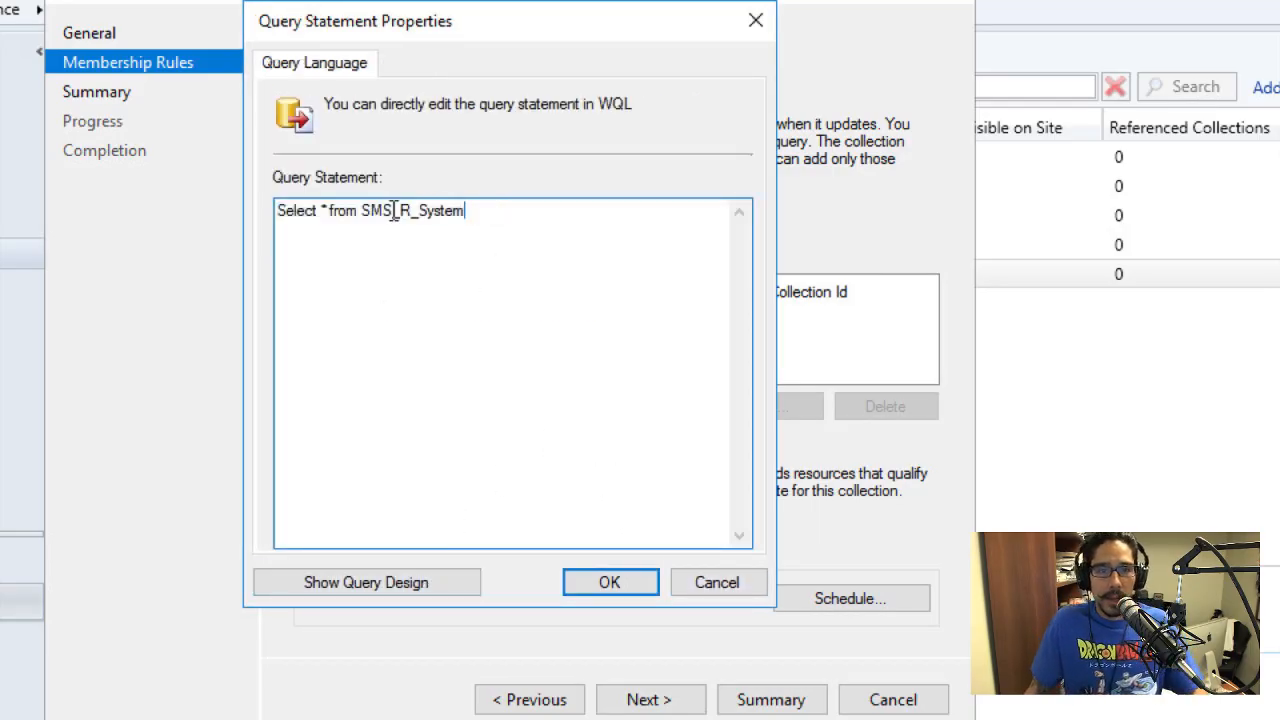
{"action": "key", "text": "ctrl+a"}
{"action": "type", "text": "select *from  SMS_R_System where SMS_R_System.OperatingSystemNameandVersion like '%Server%'"}
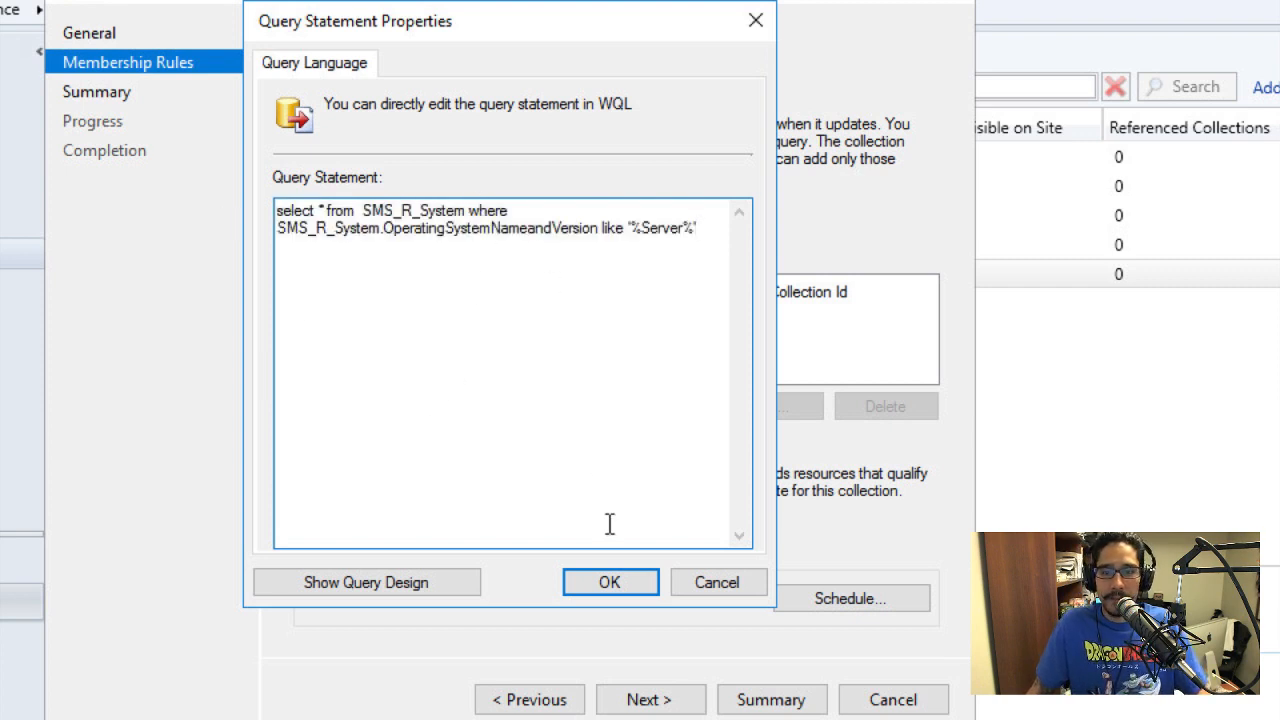
{"action": "left_click", "coordinate": [604, 588]}
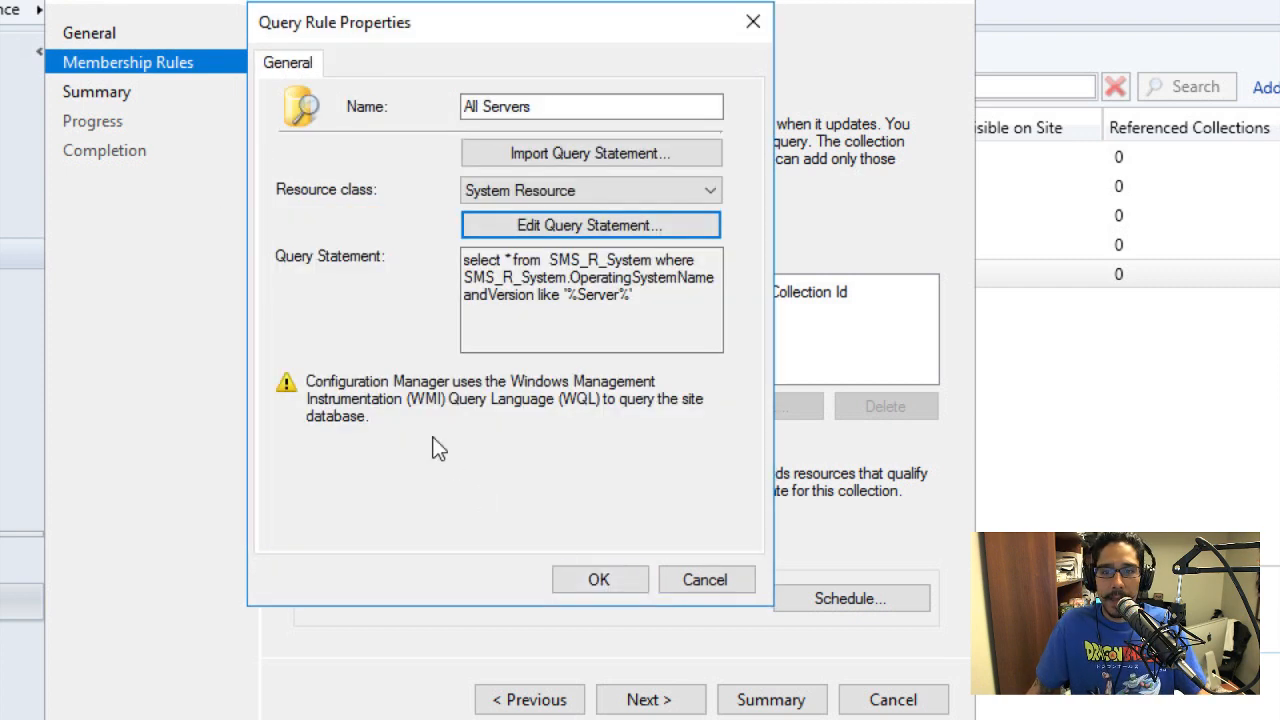
{"action": "left_click", "coordinate": [601, 586]}
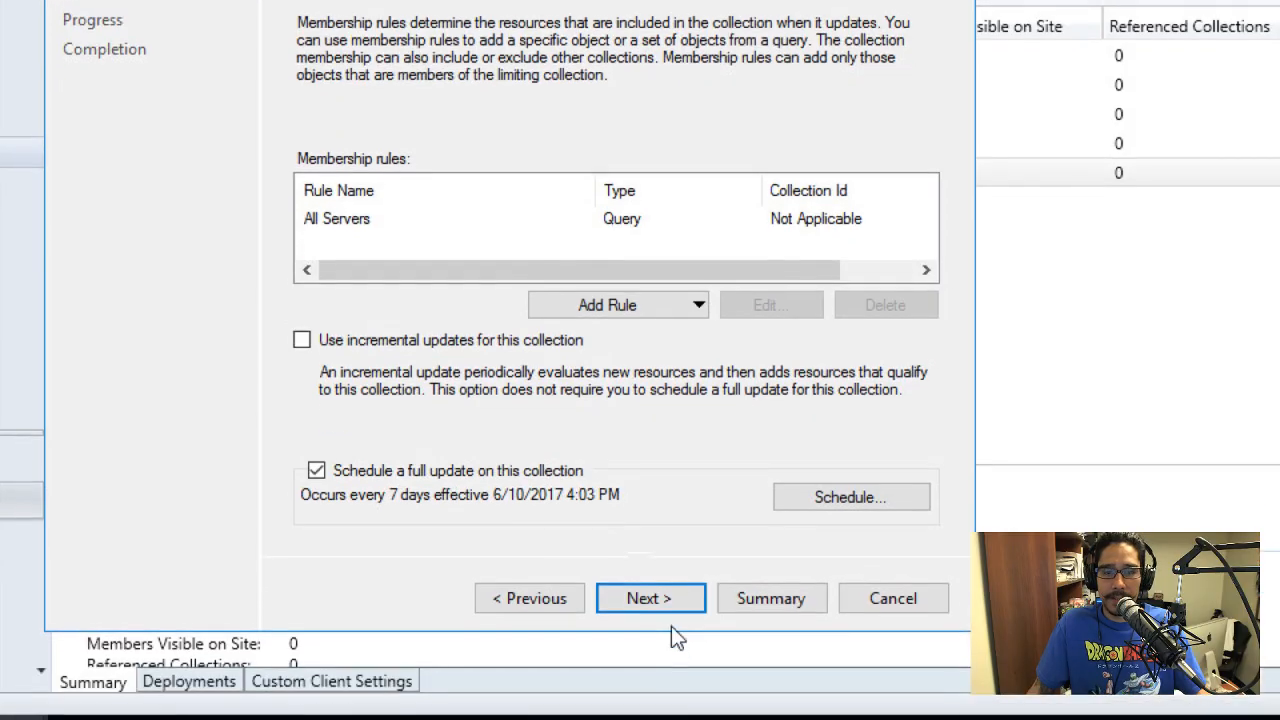
Finish the wizard to create the All Servers collection.
{"action": "left_click", "coordinate": [643, 591]}
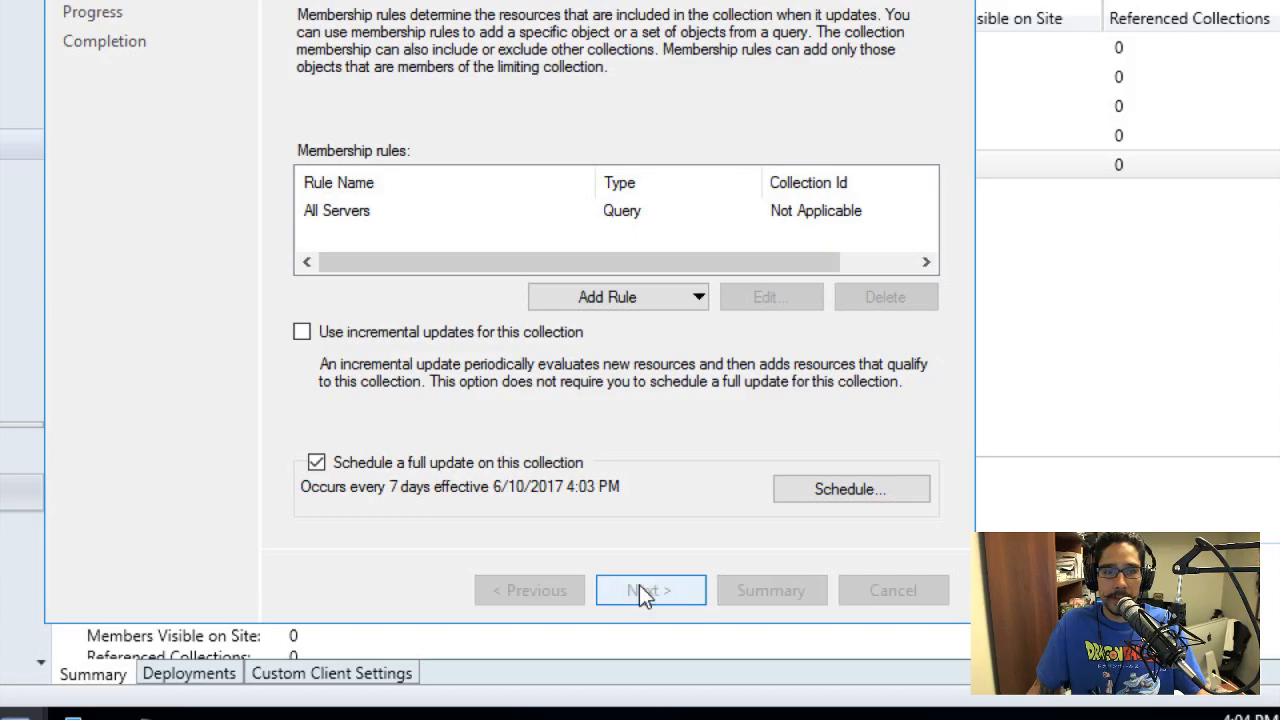
{"action": "left_click", "coordinate": [640, 590]}
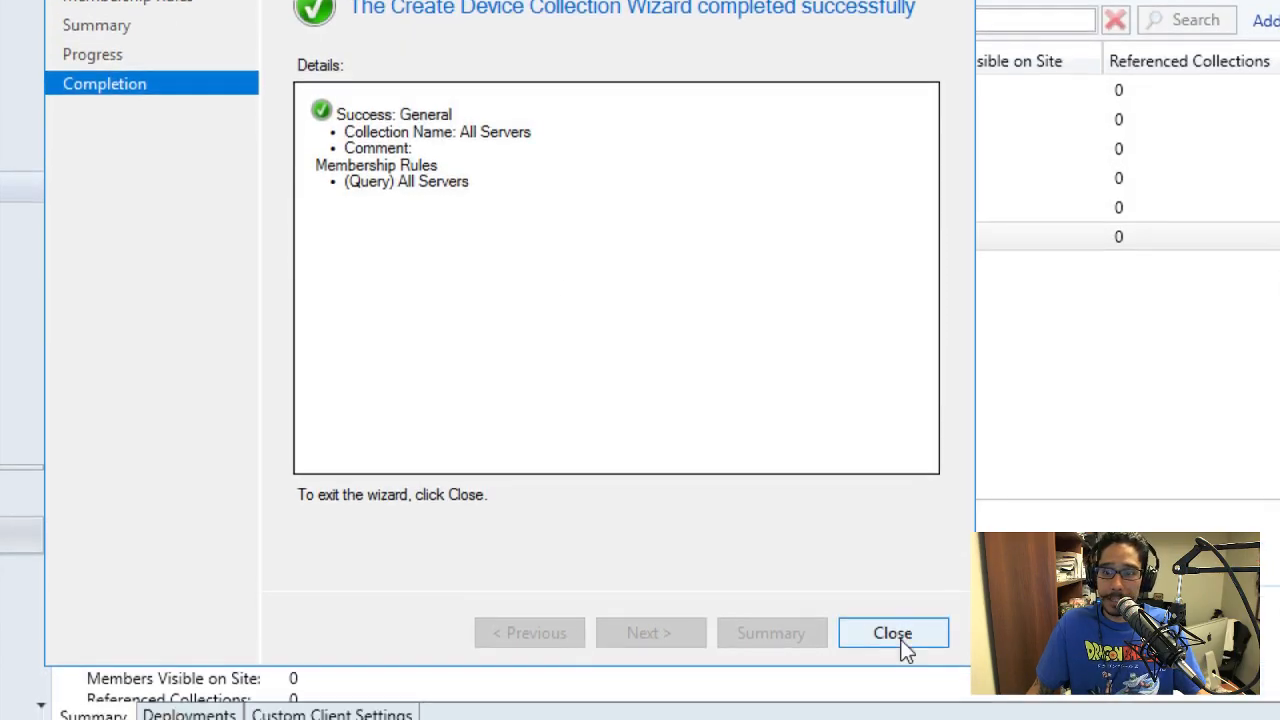
{"action": "left_click", "coordinate": [895, 612]}
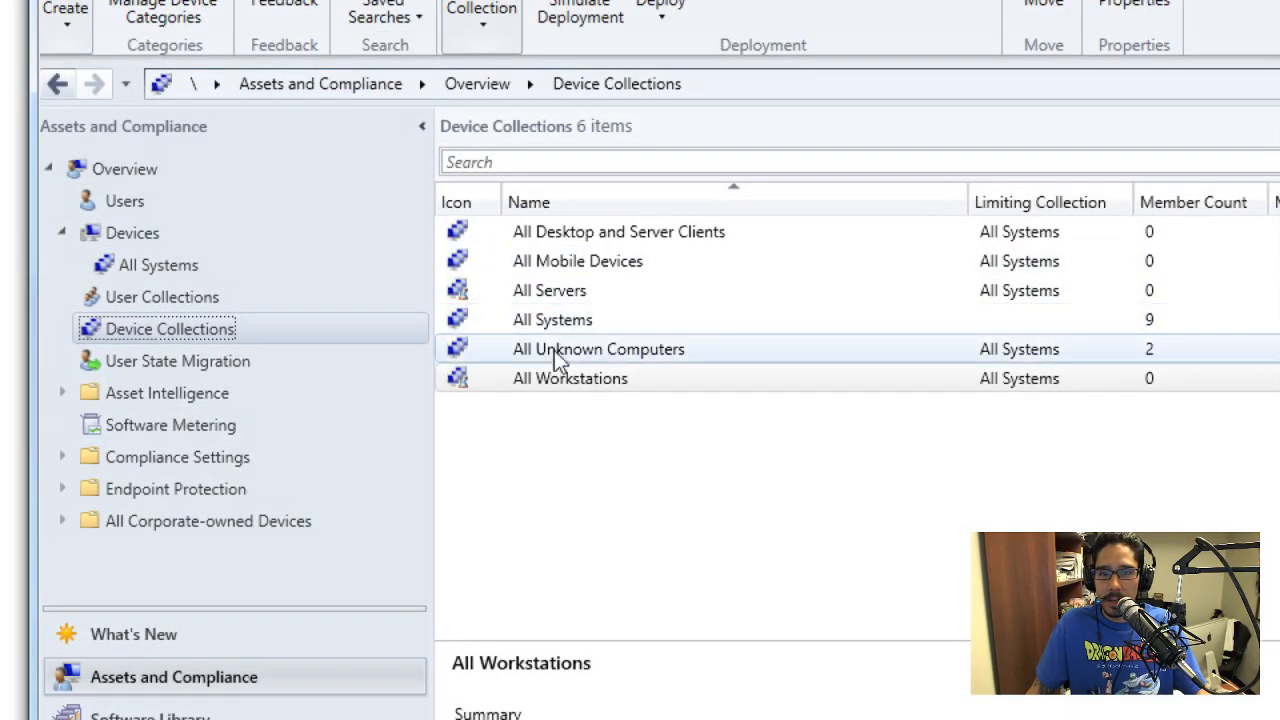
Check the updated collection member counts and open All Servers to list its four servers.
{"action": "right_click", "coordinate": [483, 462]}
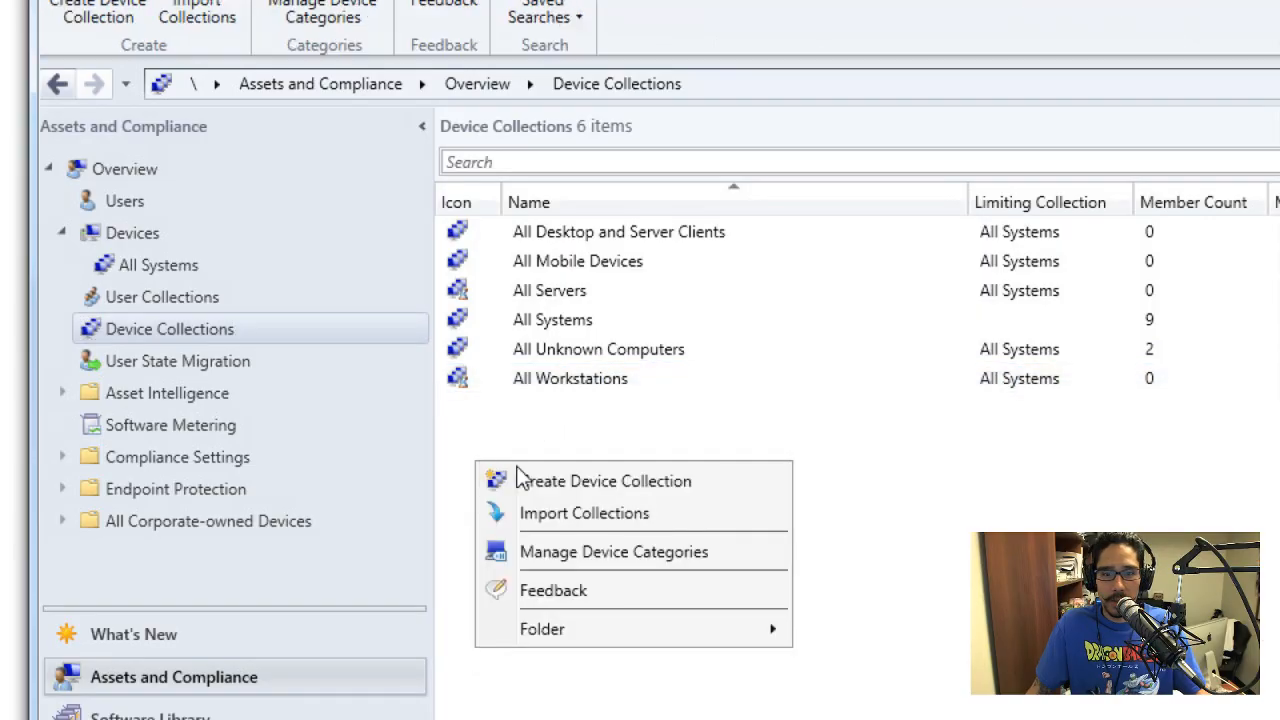
{"action": "left_click", "coordinate": [462, 435]}
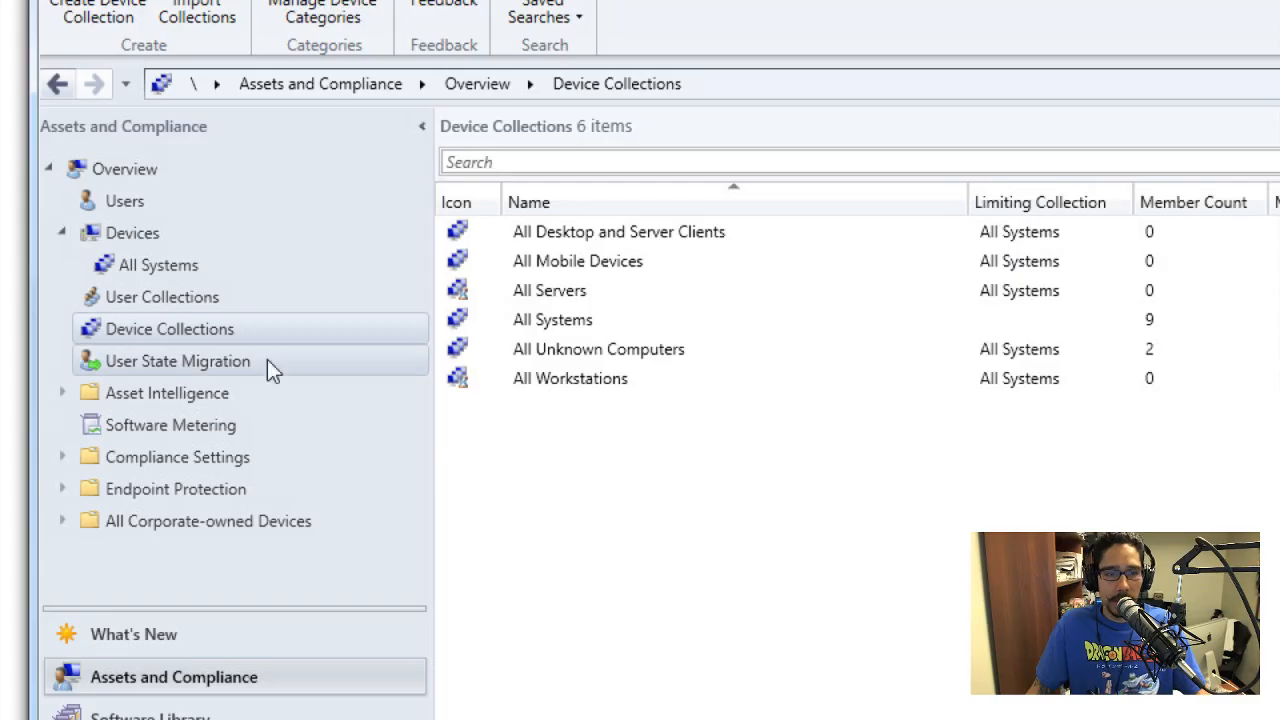
{"action": "right_click", "coordinate": [193, 330]}
{"action": "left_click", "coordinate": [162, 330]}
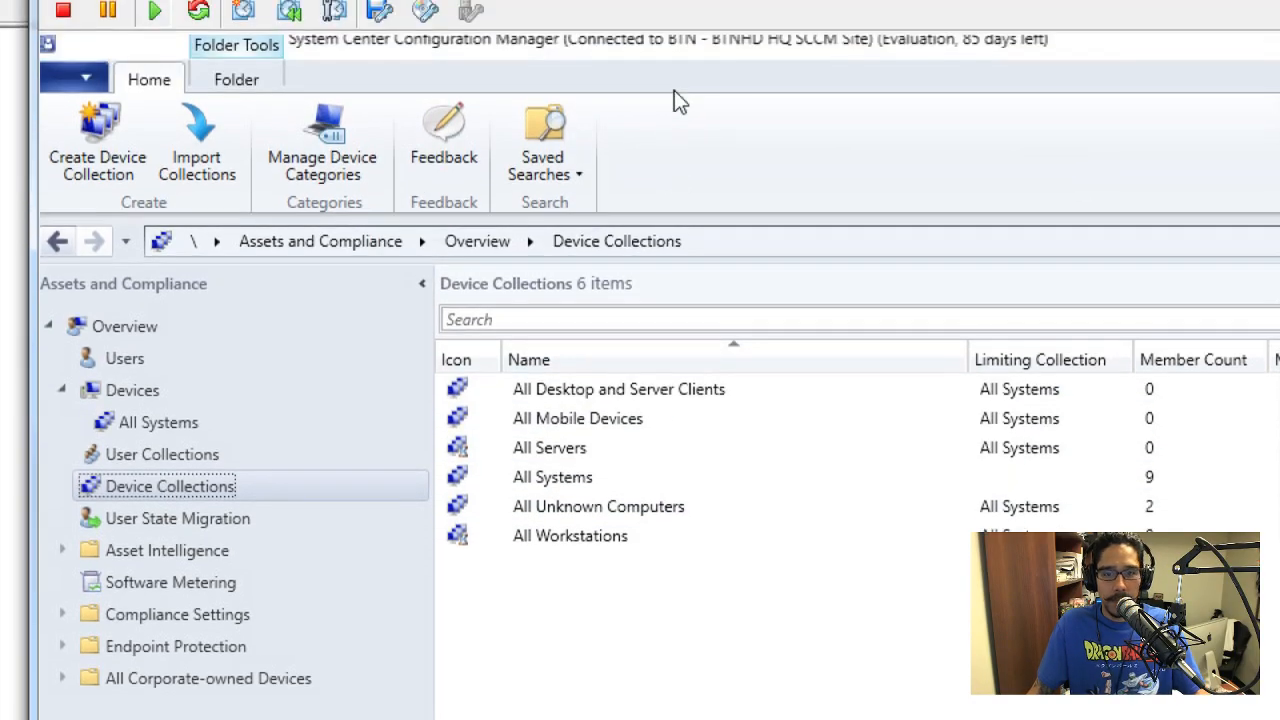
{"action": "left_click", "coordinate": [185, 453]}
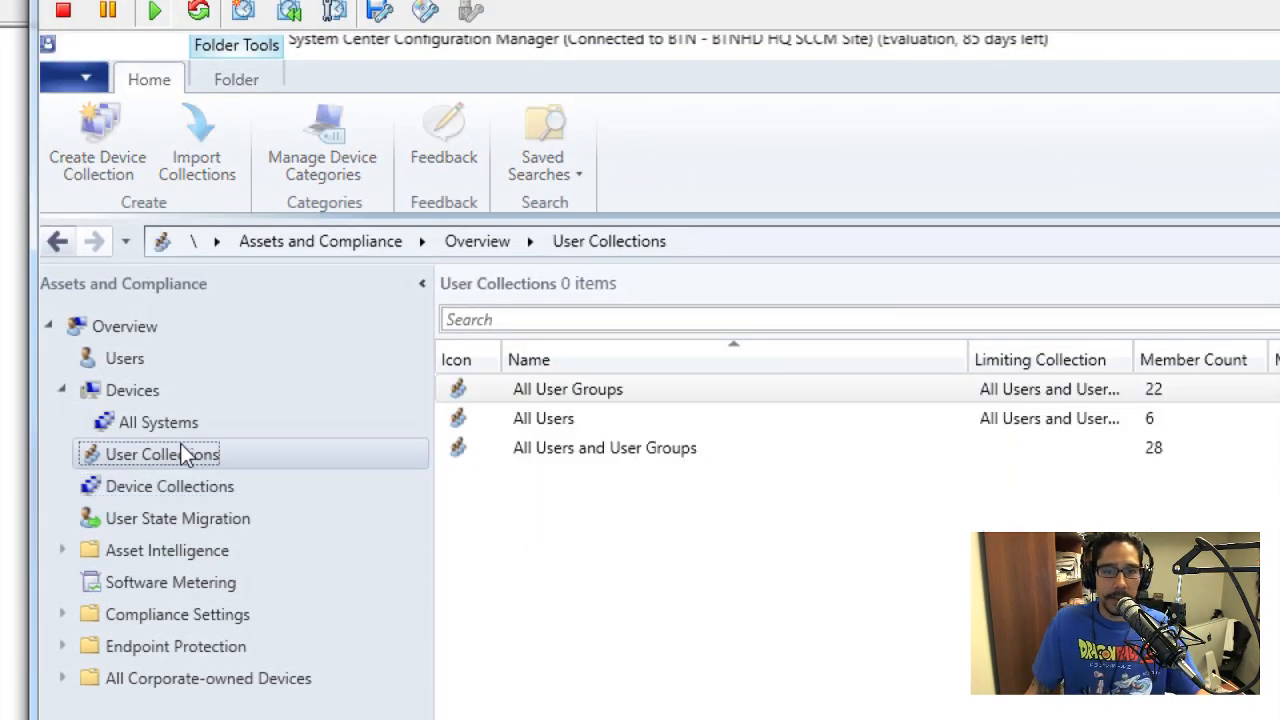
{"action": "left_click", "coordinate": [189, 490]}
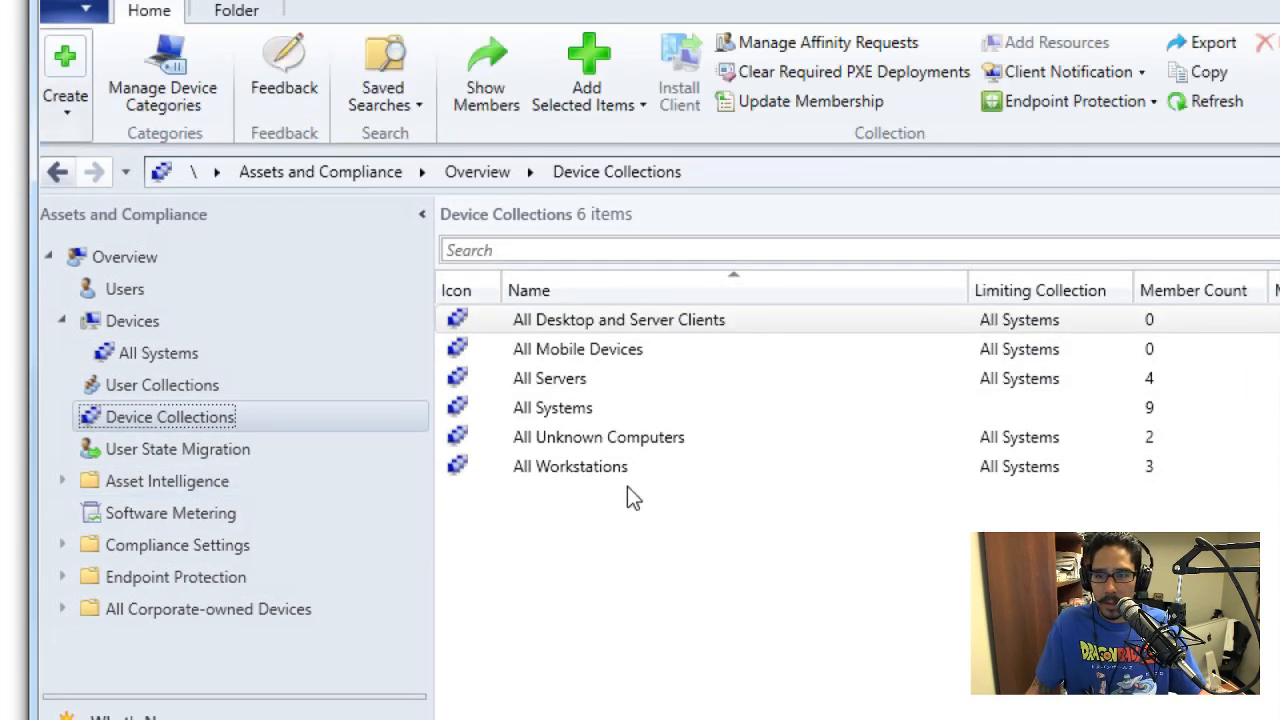
{"action": "left_click", "coordinate": [608, 476]}
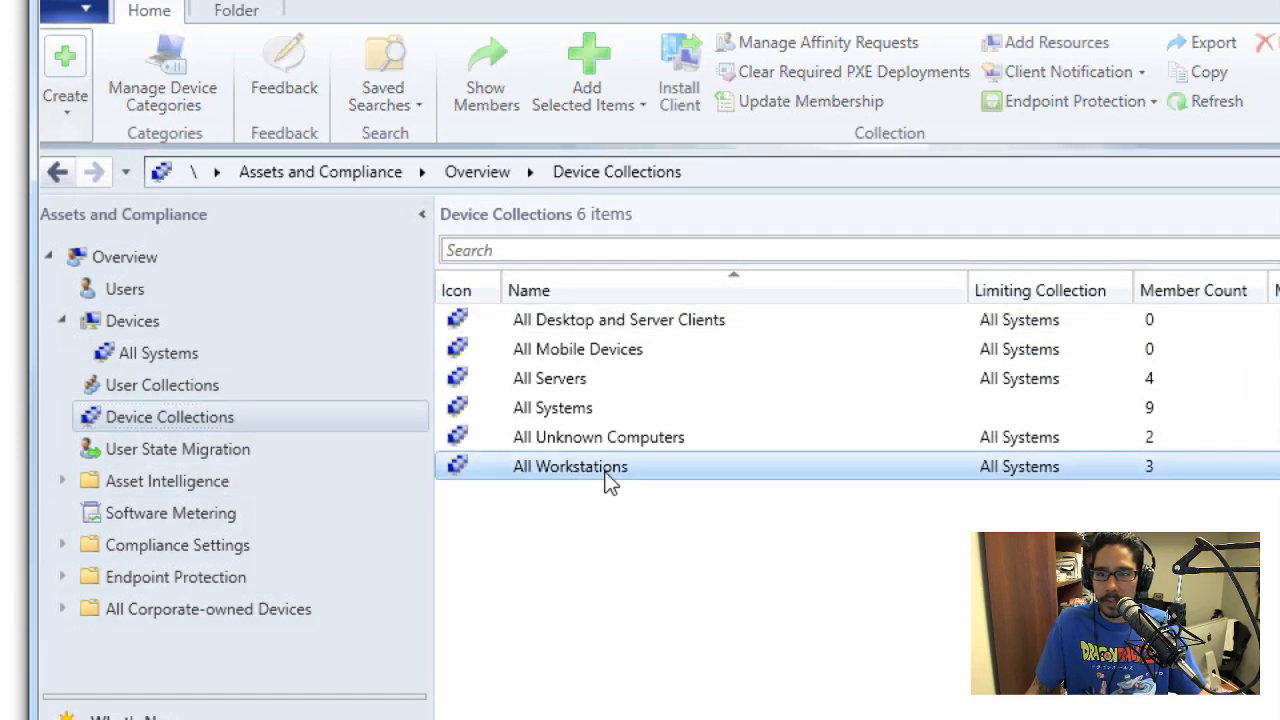
{"action": "left_click", "coordinate": [590, 389]}
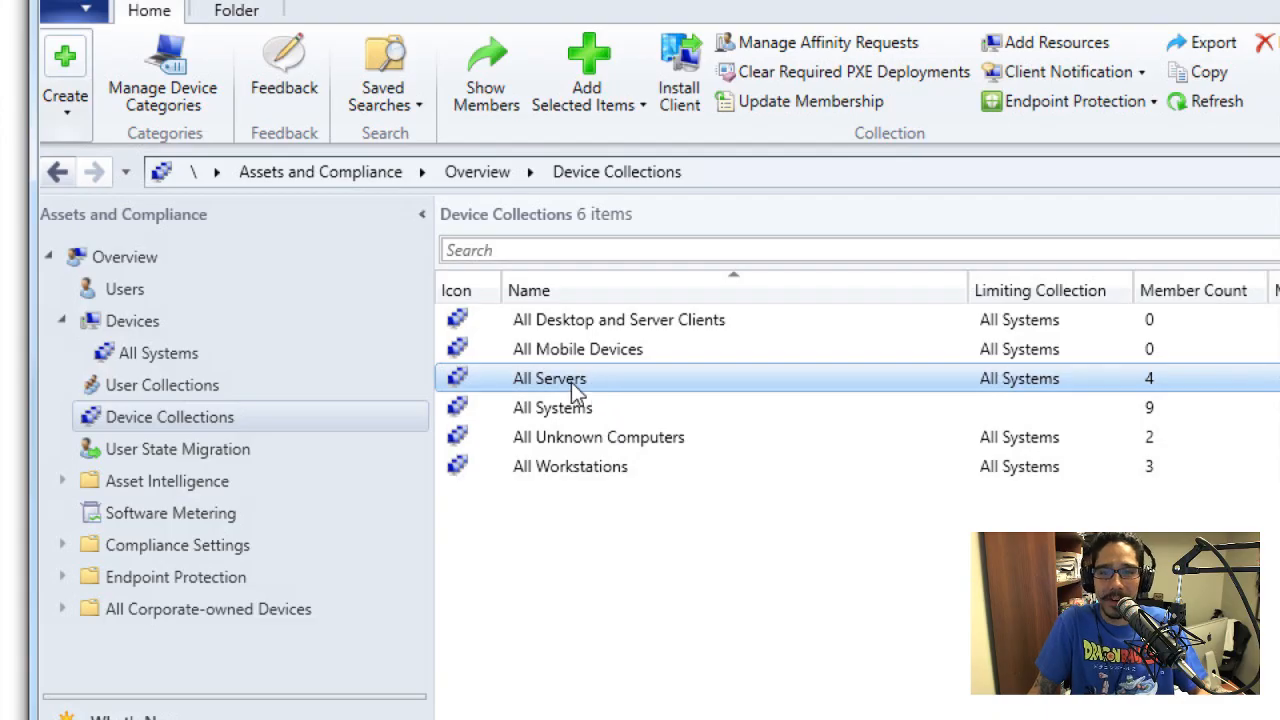
{"action": "double_click", "coordinate": [570, 381]}
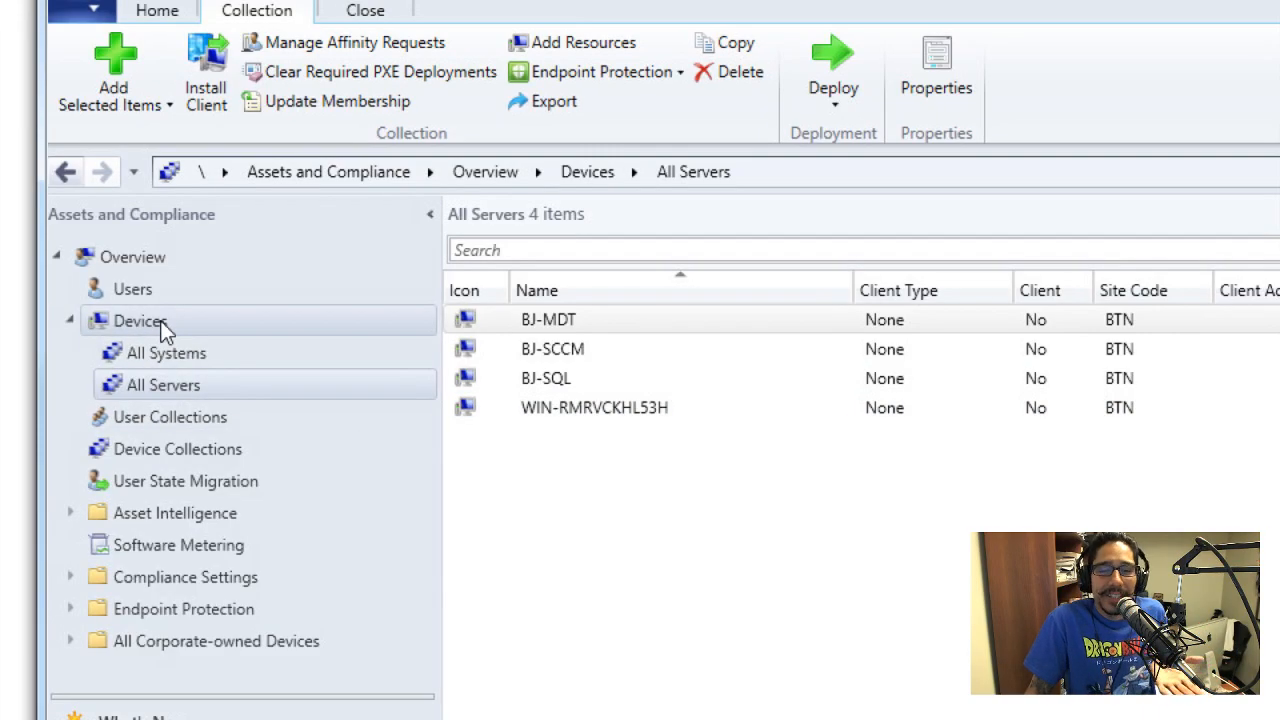
View the three All Workstations members, including DESKTOP-3B8SVRC, then return to the 9-item Devices list.
{"action": "left_click", "coordinate": [160, 322]}
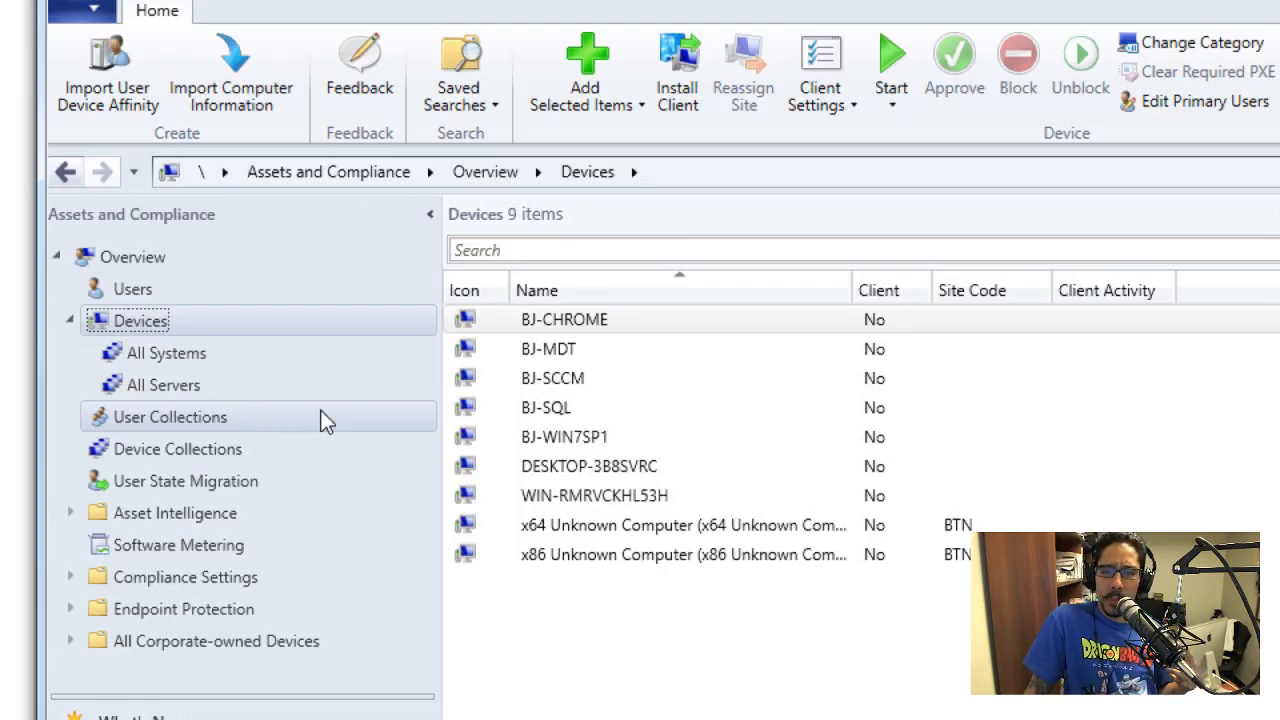
{"action": "left_click", "coordinate": [190, 449]}
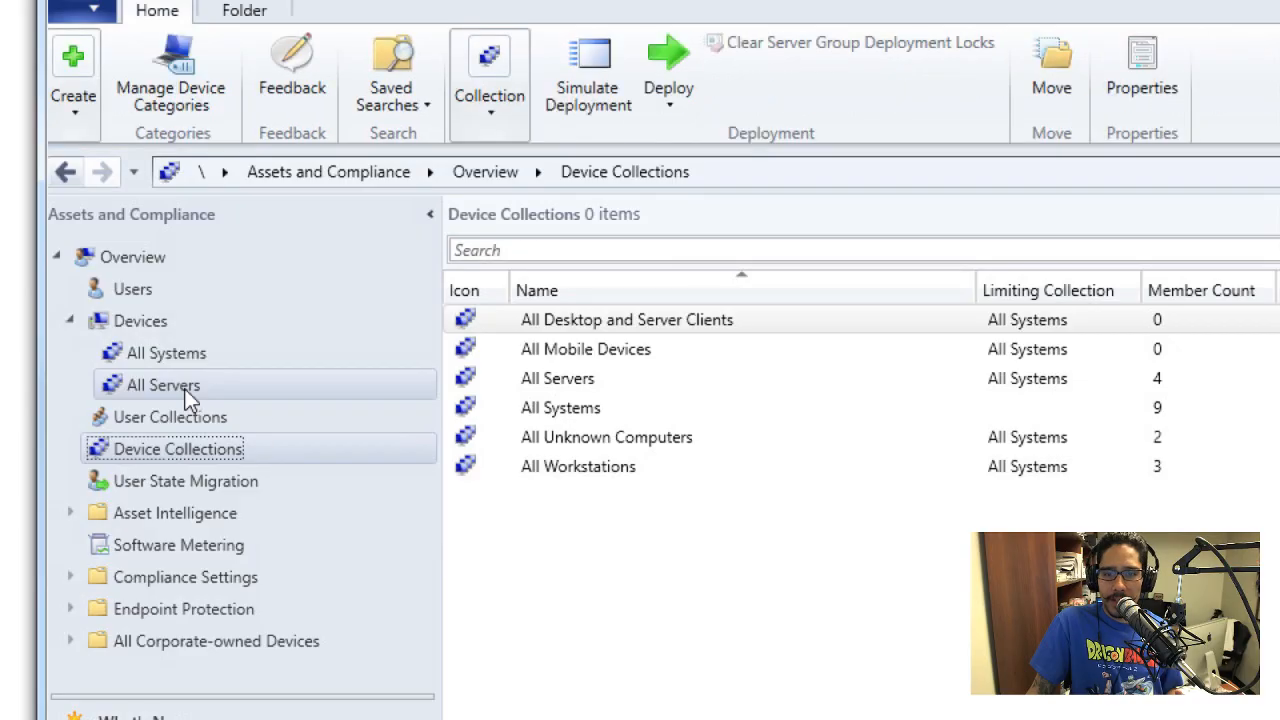
{"action": "key", "text": "Up"}
{"action": "key", "text": "Up"}
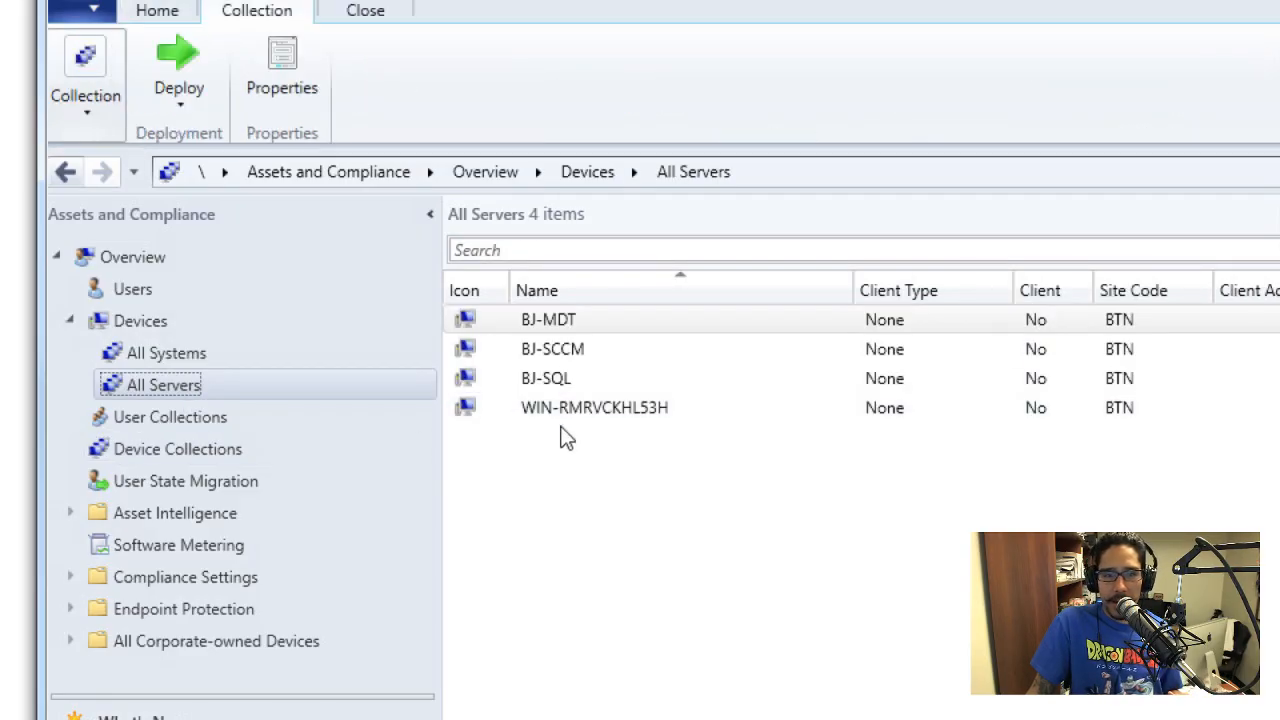
{"action": "left_click", "coordinate": [198, 451]}
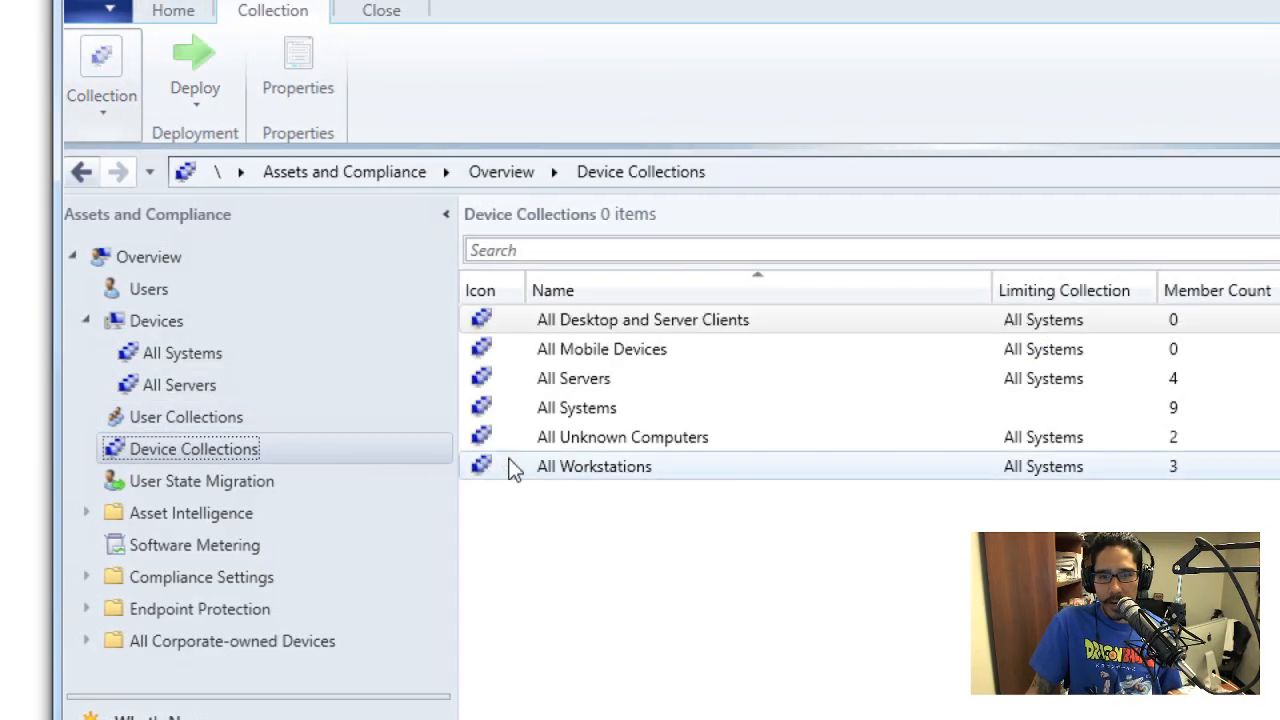
{"action": "left_click", "coordinate": [598, 462]}
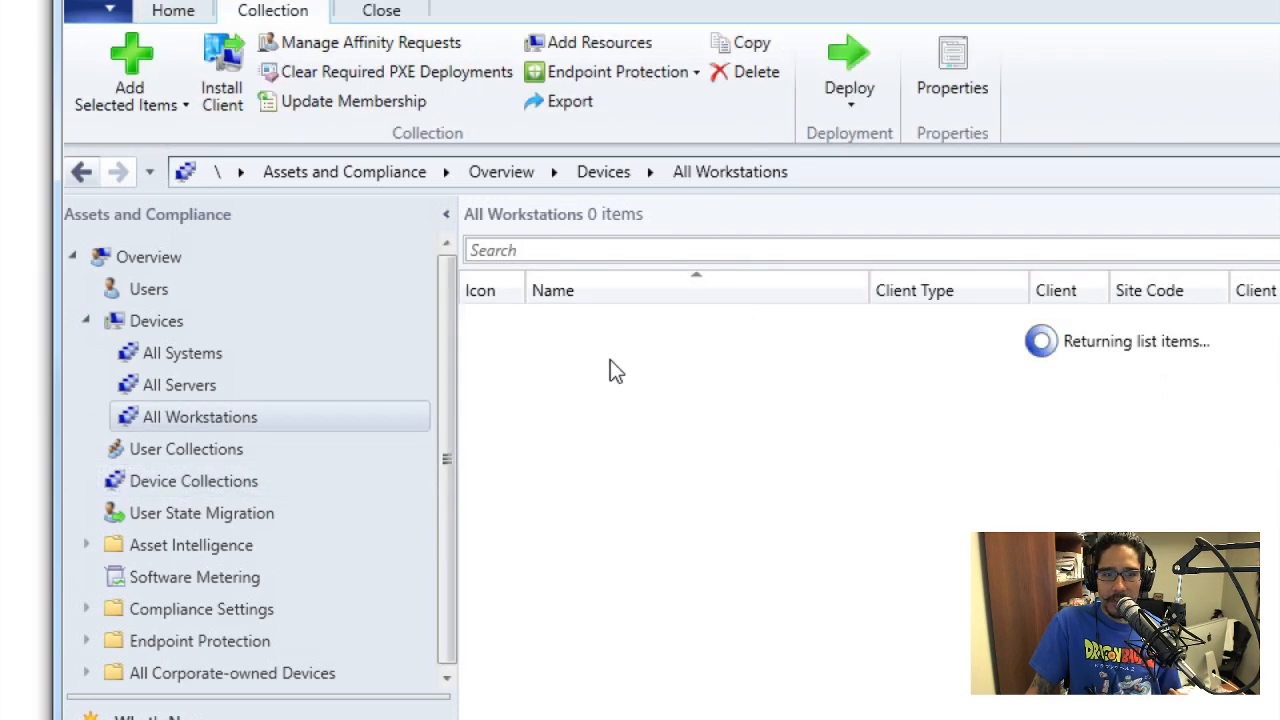
{"action": "left_click", "coordinate": [606, 386]}
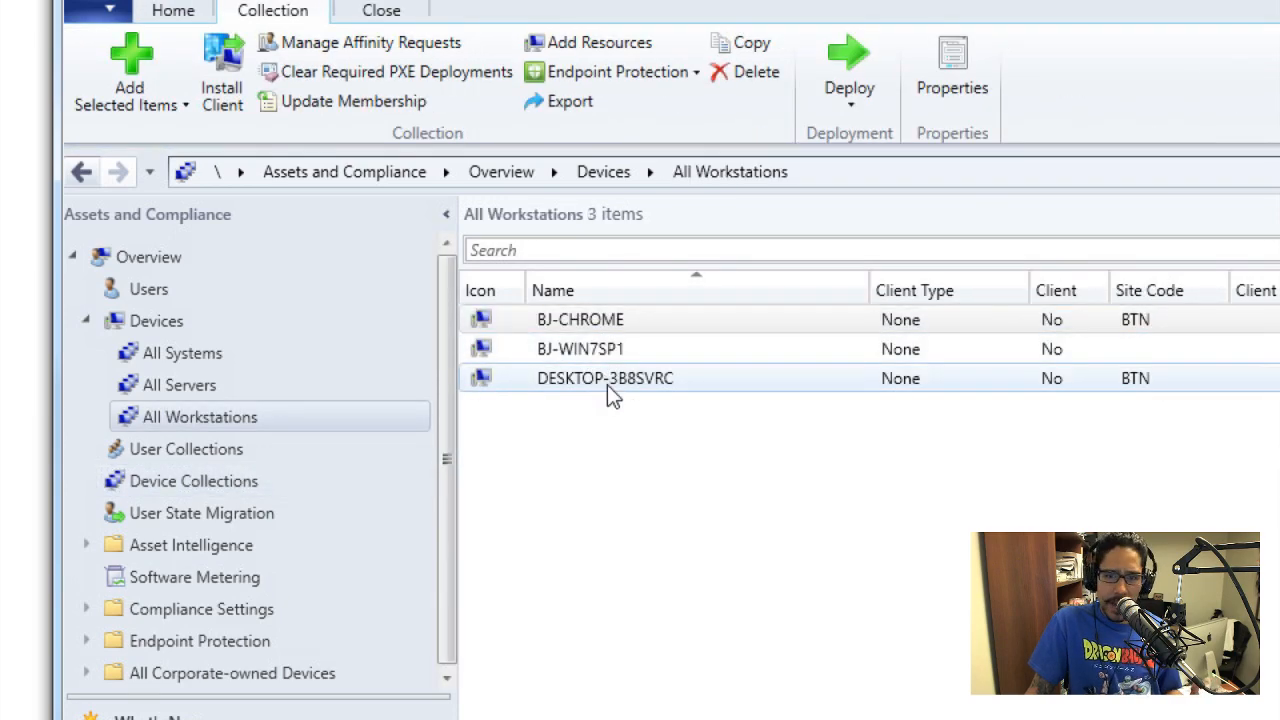
{"action": "left_click", "coordinate": [610, 390]}
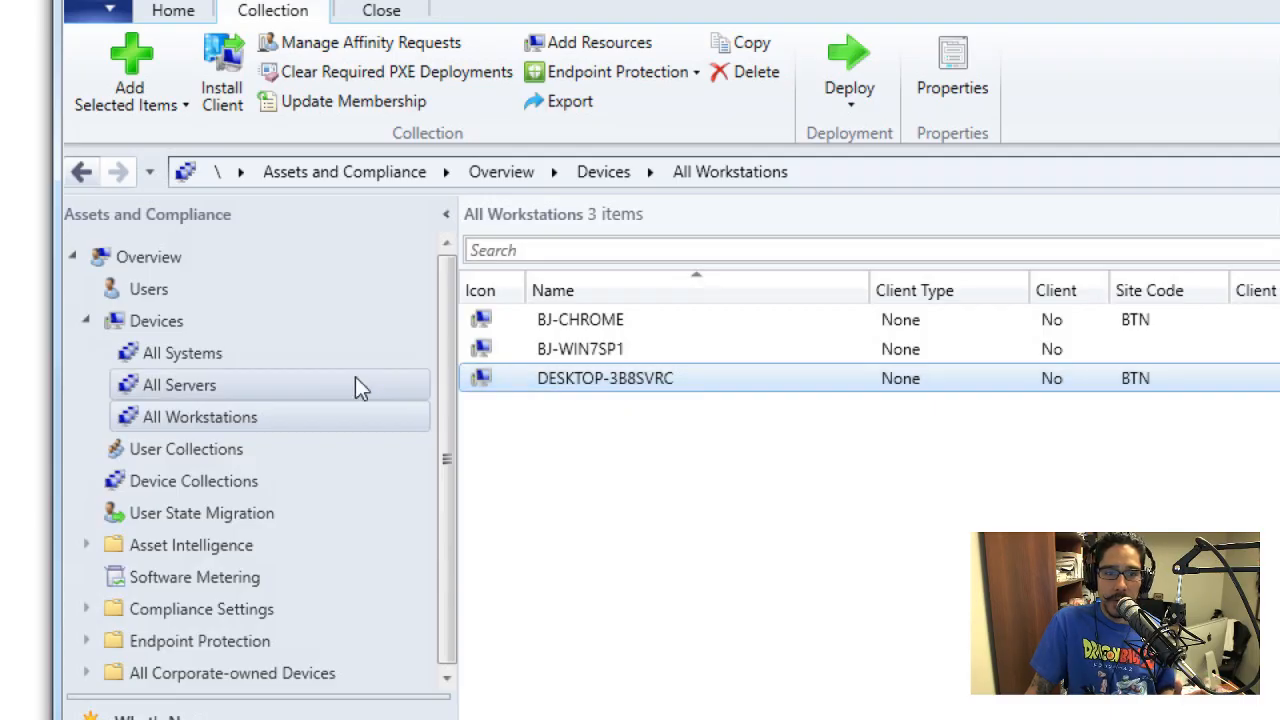
{"action": "left_click", "coordinate": [163, 327]}
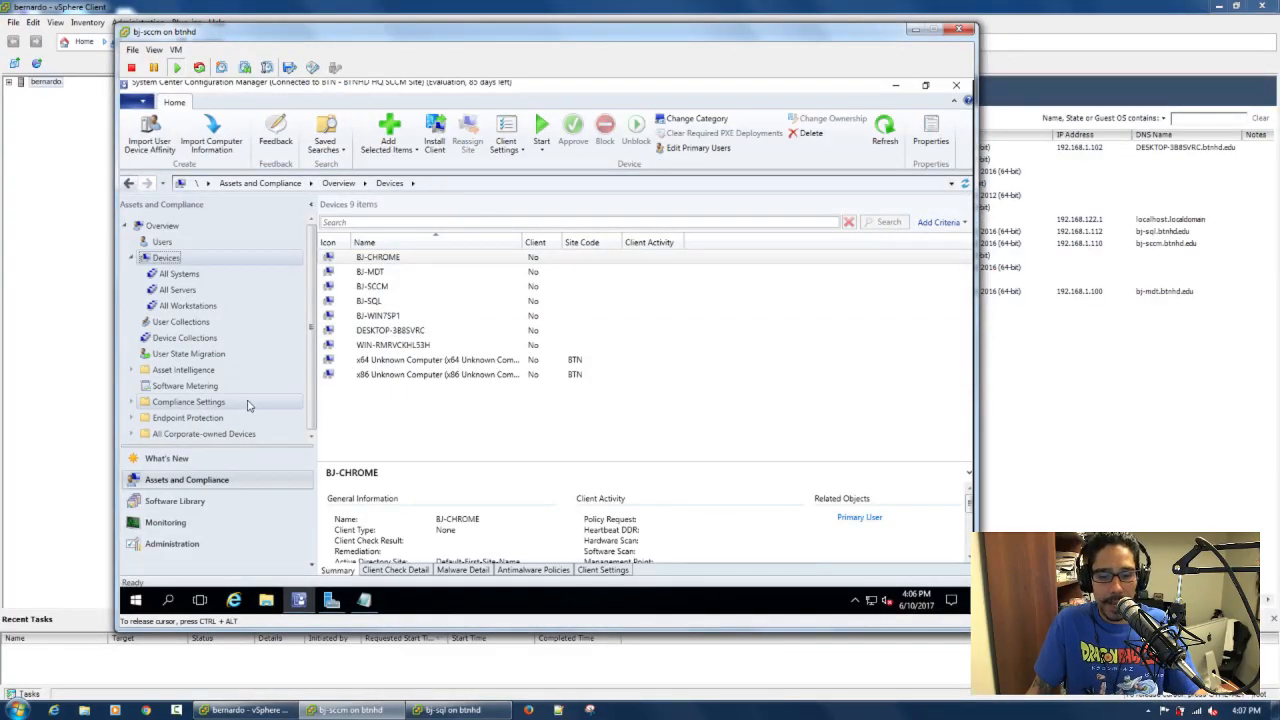
Under Site Configuration > Sites, start adding site system roles to the BTN site.
{"action": "left_click", "coordinate": [185, 545]}
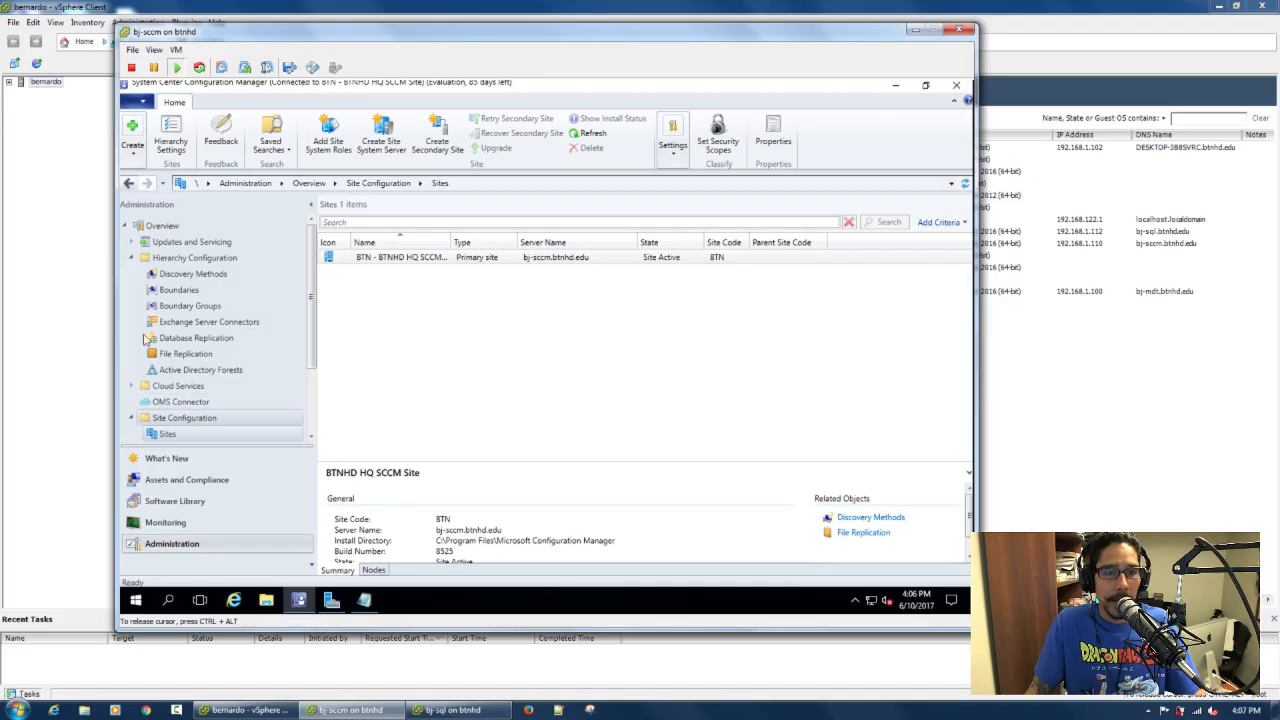
{"action": "left_click", "coordinate": [132, 258]}
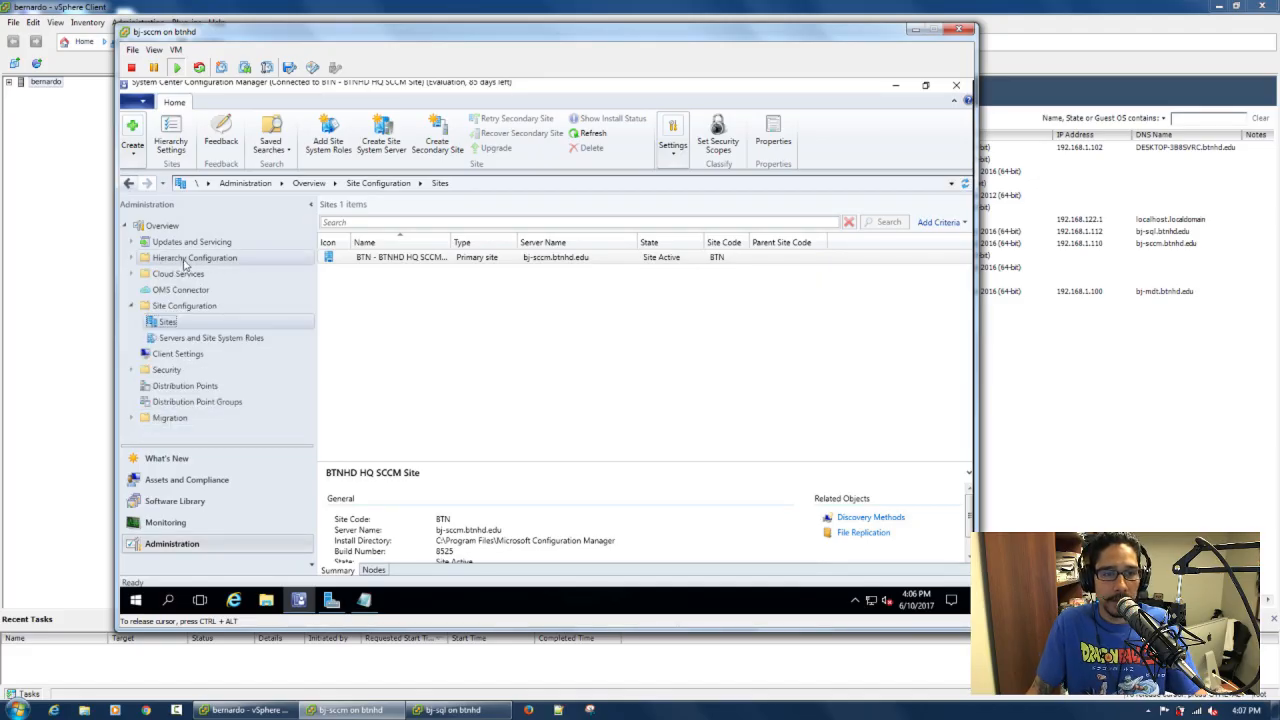
{"action": "left_click", "coordinate": [172, 308]}
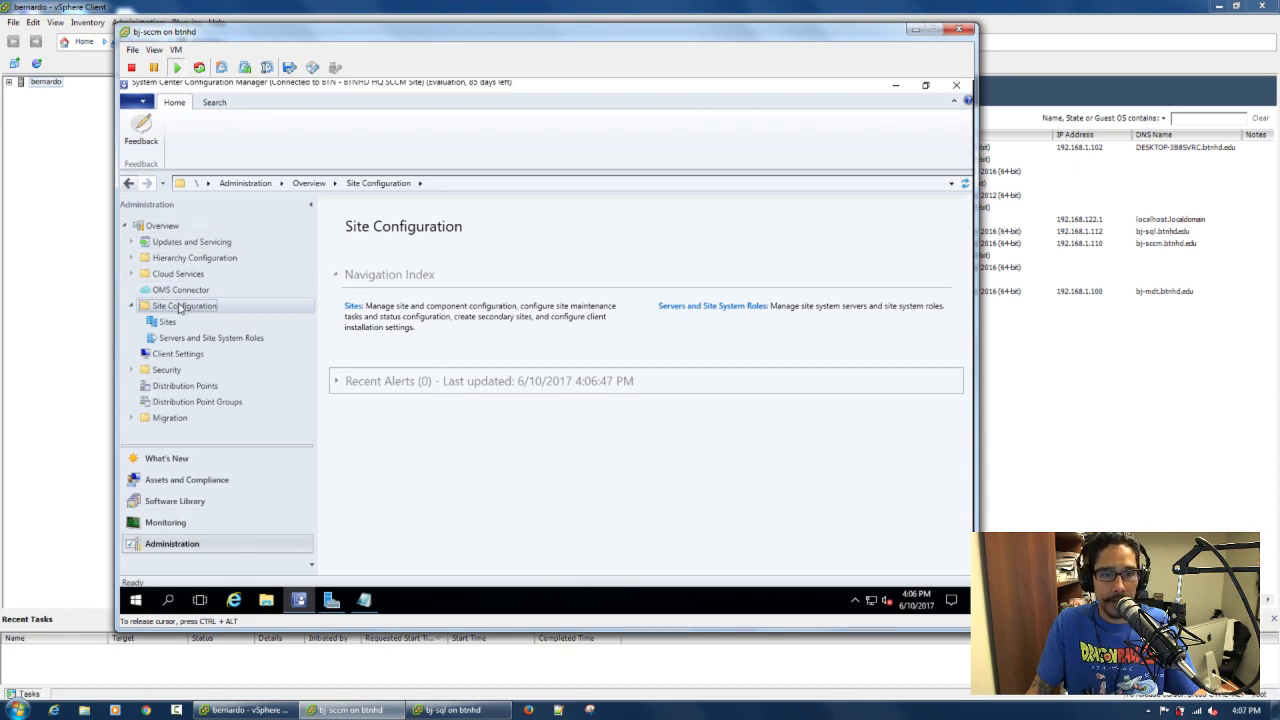
{"action": "left_click", "coordinate": [167, 322]}
{"action": "left_click", "coordinate": [375, 258]}
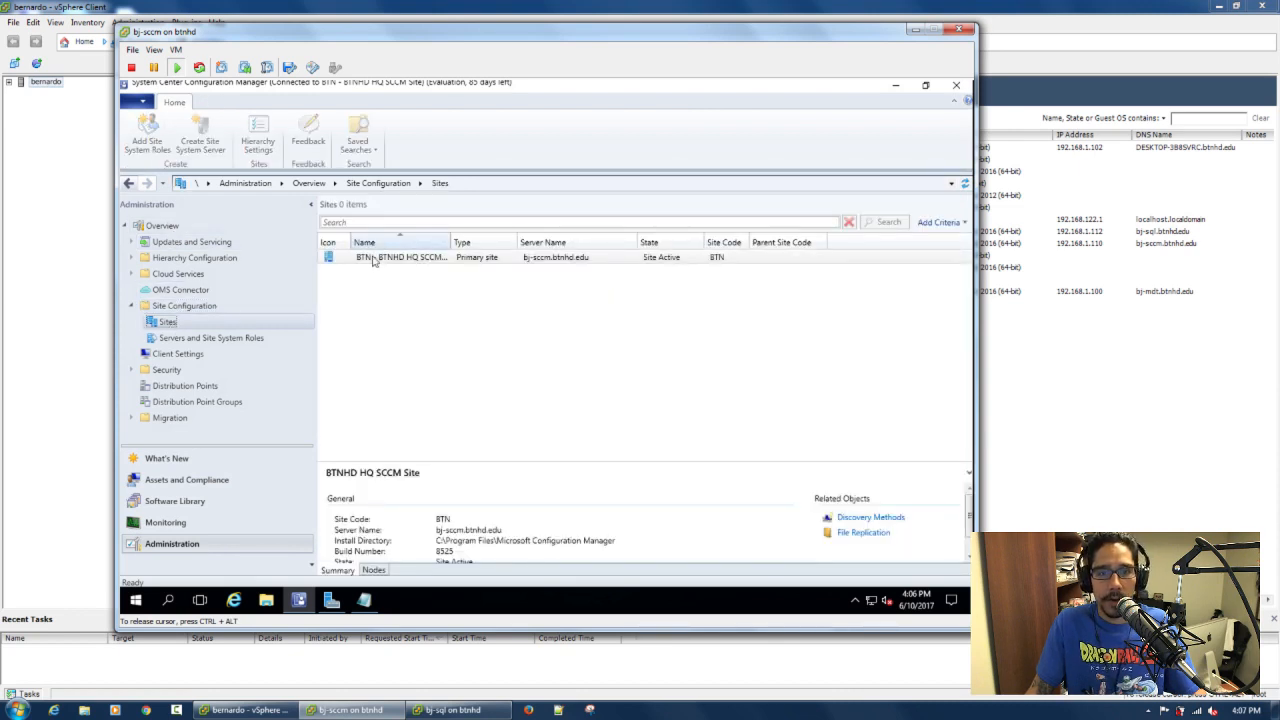
{"action": "right_click", "coordinate": [375, 260]}
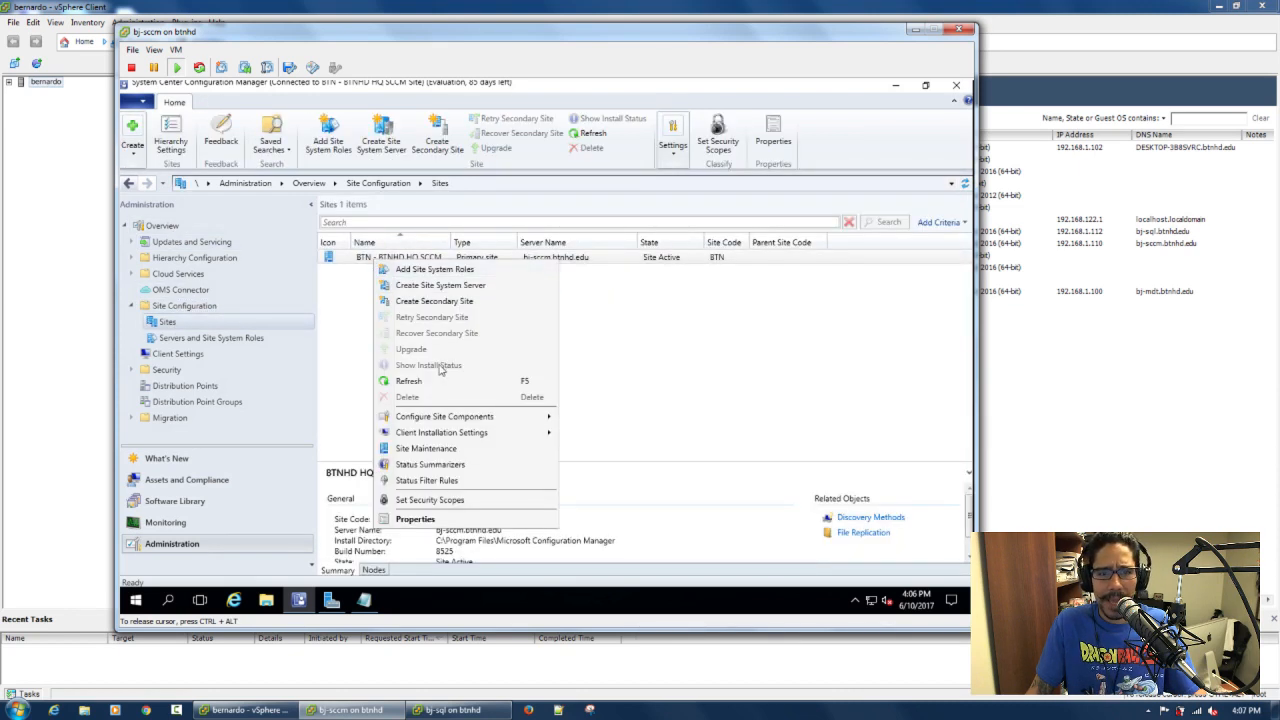
{"action": "left_click", "coordinate": [437, 274]}
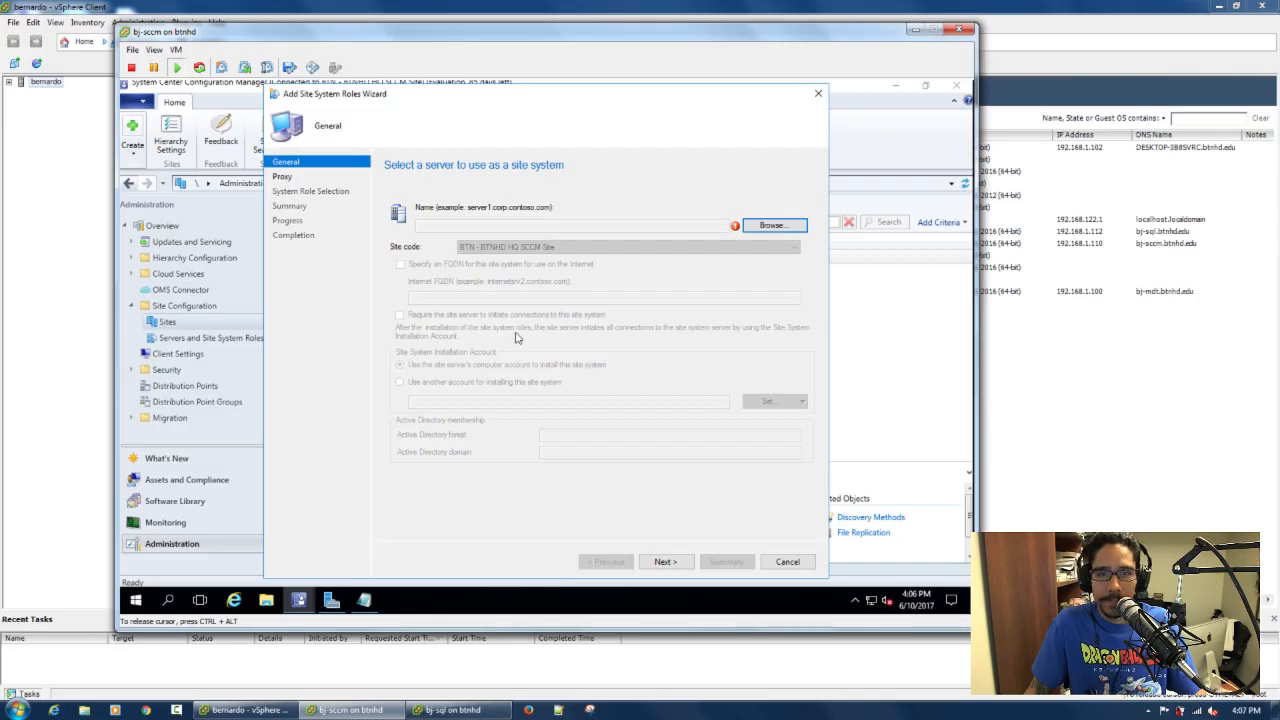
Choose bj-sccm.btnhd.edu as the site system server and continue to the Proxy step.
{"action": "left_click", "coordinate": [770, 226]}
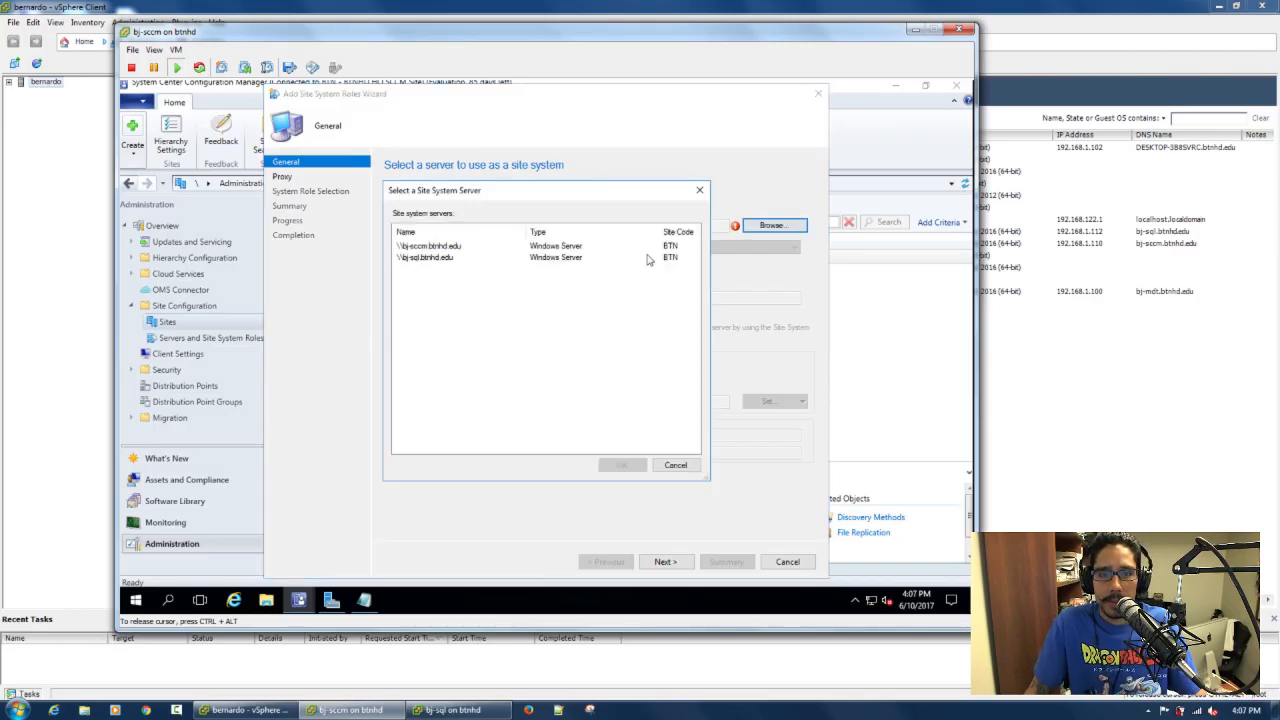
{"action": "left_click", "coordinate": [454, 247]}
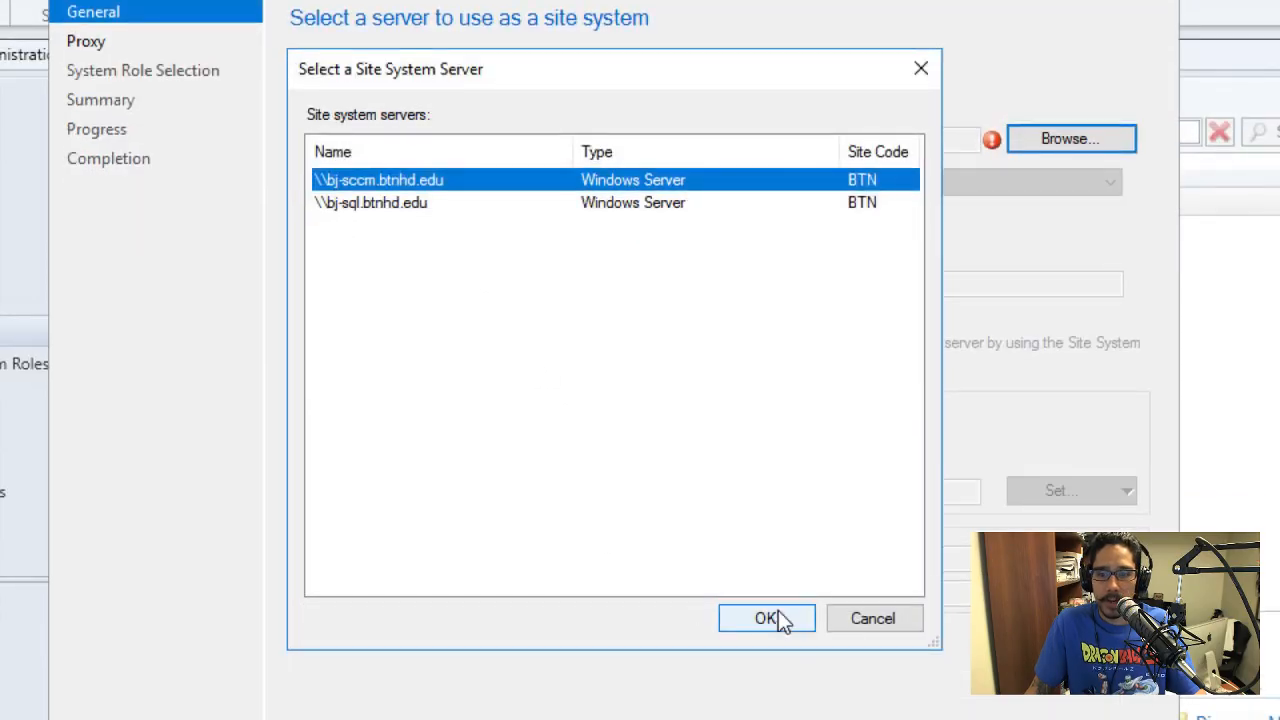
{"action": "left_click", "coordinate": [778, 712]}
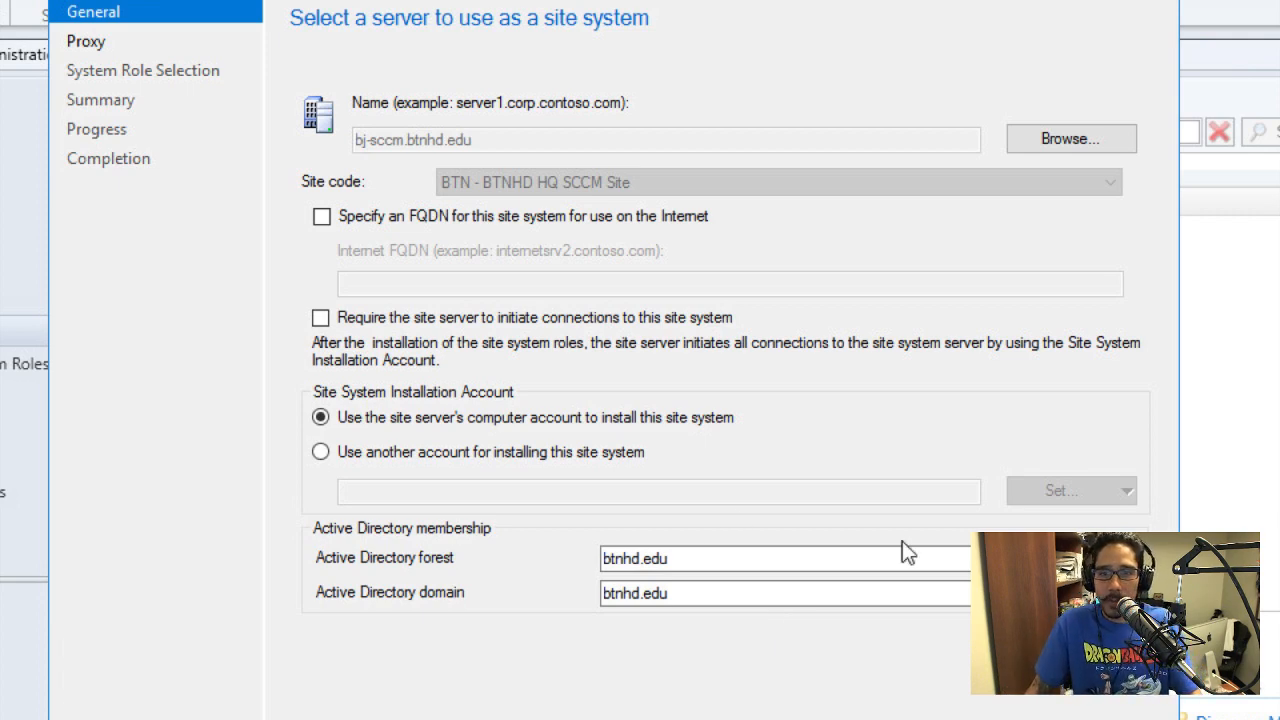
{"action": "left_click", "coordinate": [875, 636]}
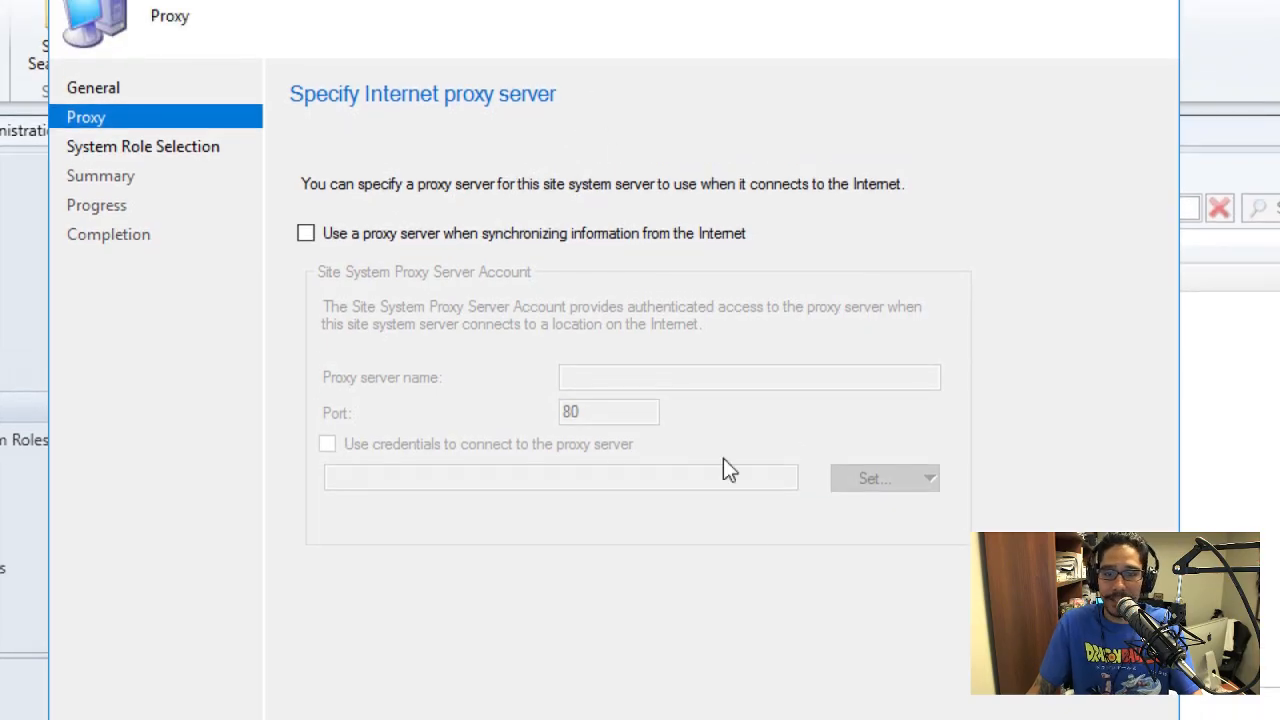
Select the Application Catalog web service point and website point roles and continue.
{"action": "left_click", "coordinate": [832, 637]}
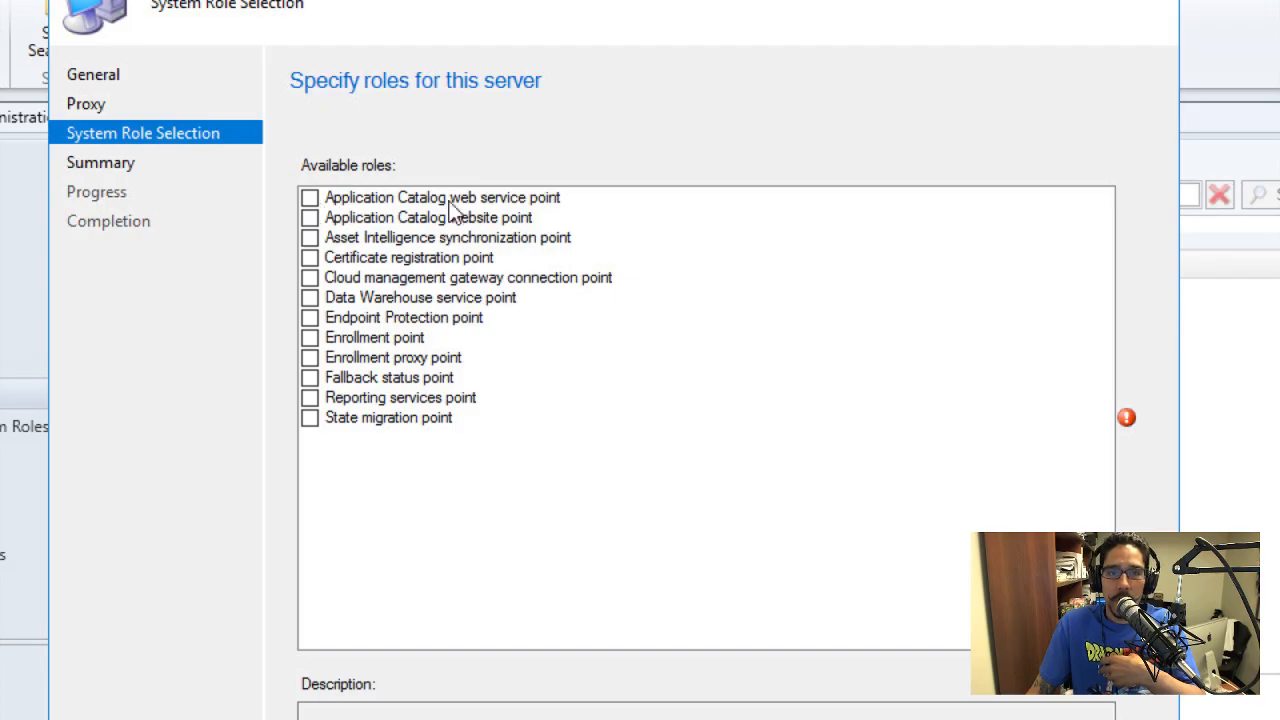
{"action": "left_click", "coordinate": [310, 200]}
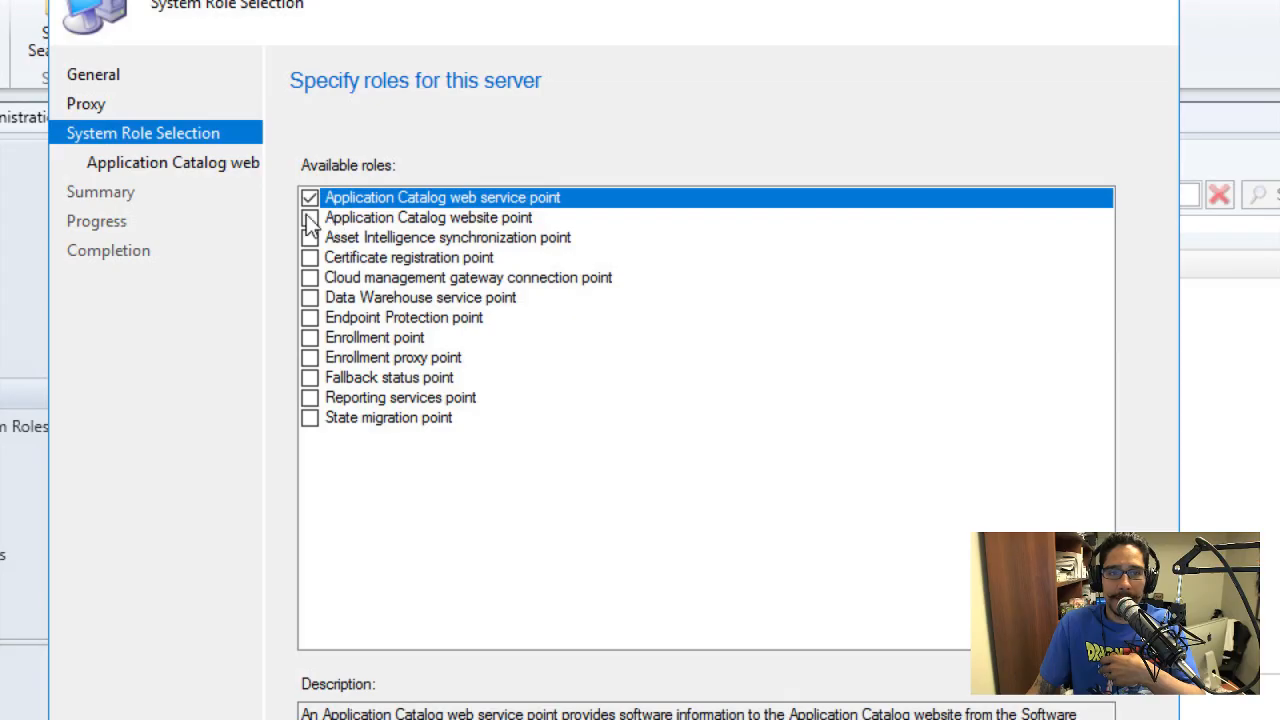
{"action": "left_click", "coordinate": [310, 218]}
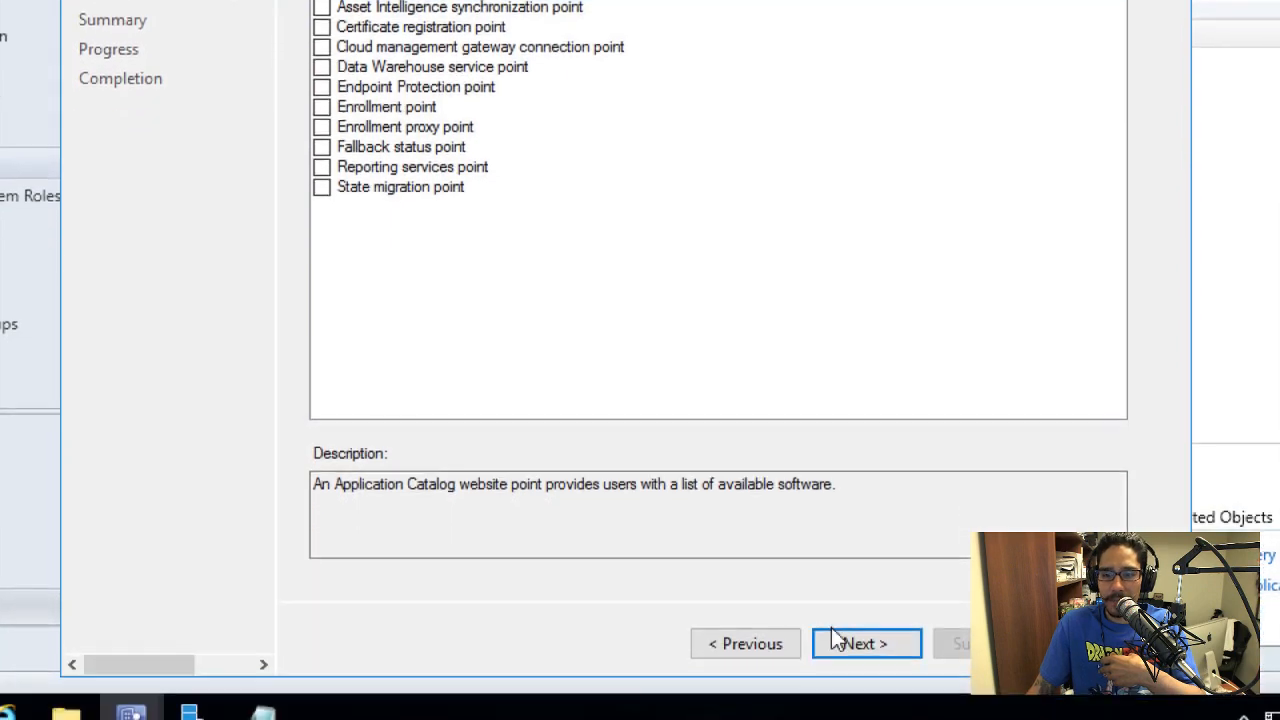
{"action": "left_click", "coordinate": [845, 648]}
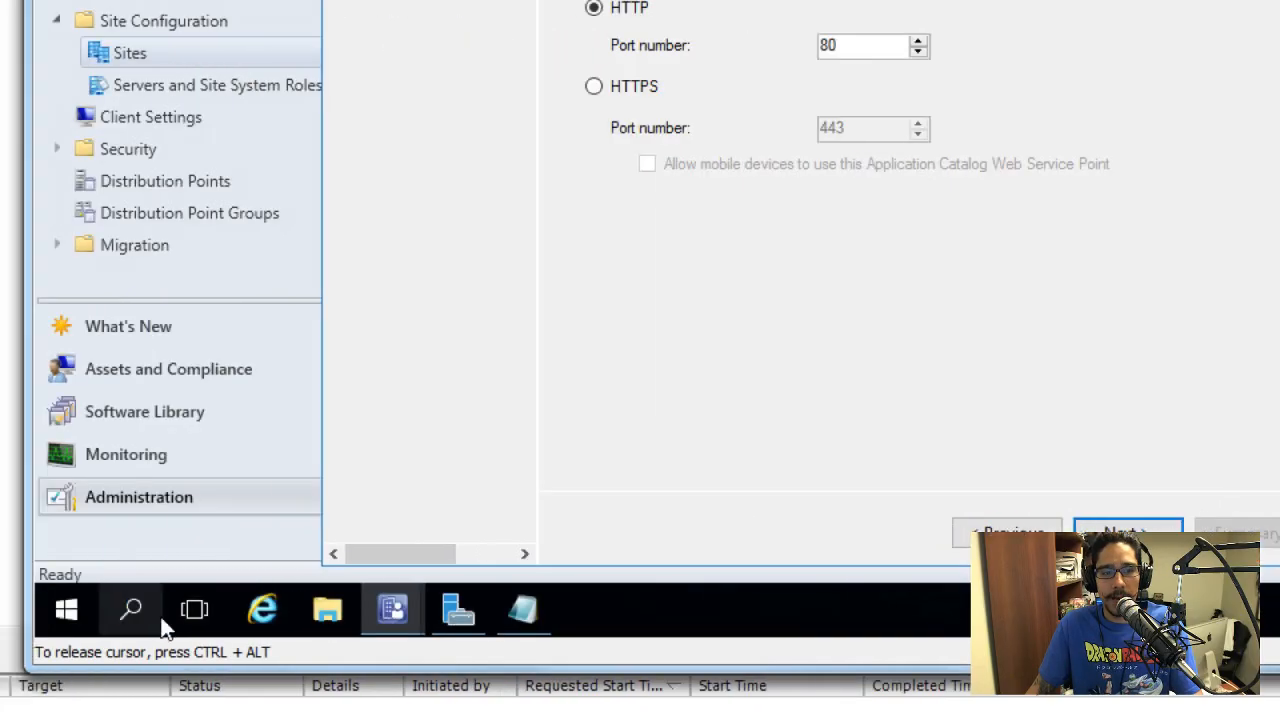
{"action": "left_click", "coordinate": [140, 610]}
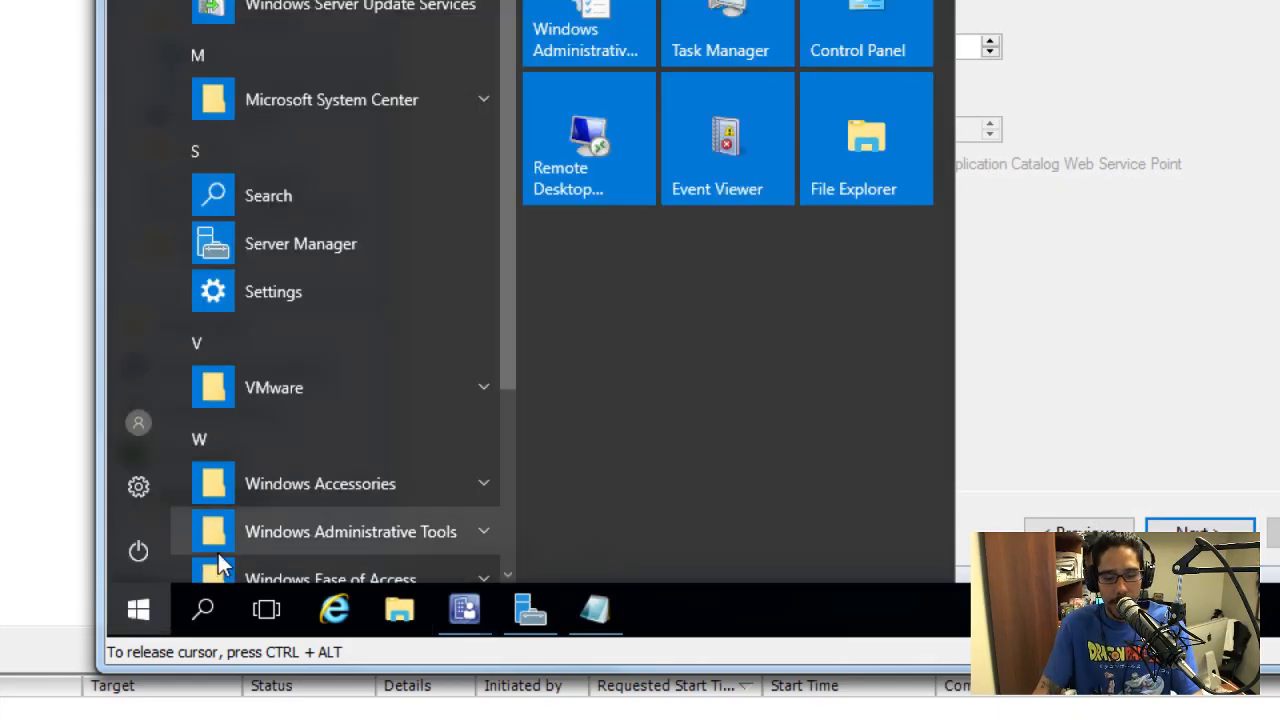
Launch IIS Manager and expand BJ-SCCM's Sites and the WSUS Administration site.
{"action": "type", "text": "i"}
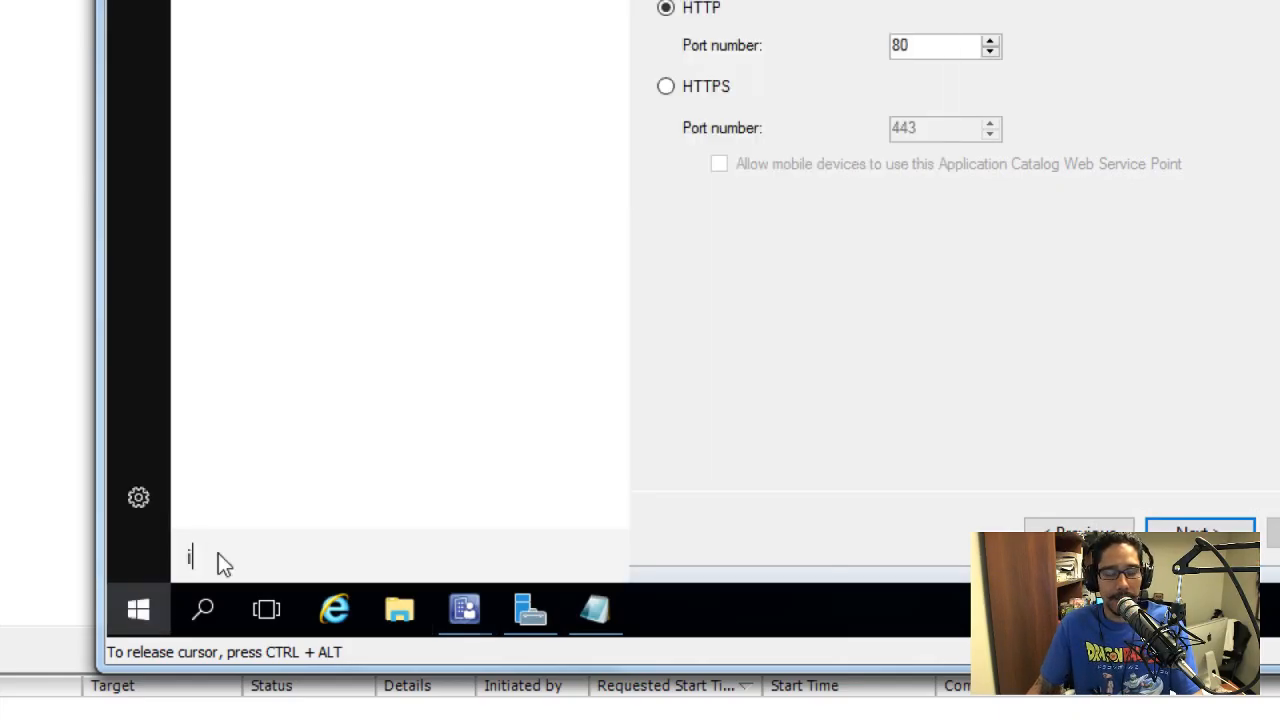
{"action": "type", "text": "is"}
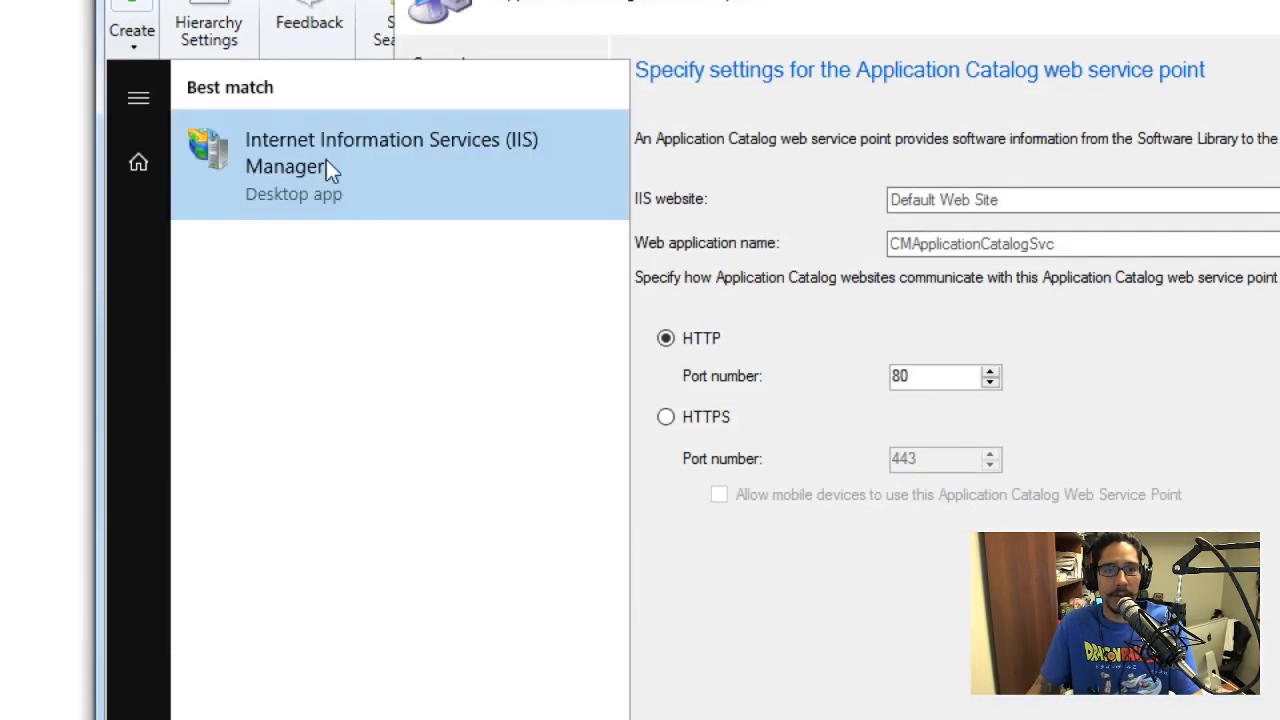
{"action": "left_click", "coordinate": [311, 143]}
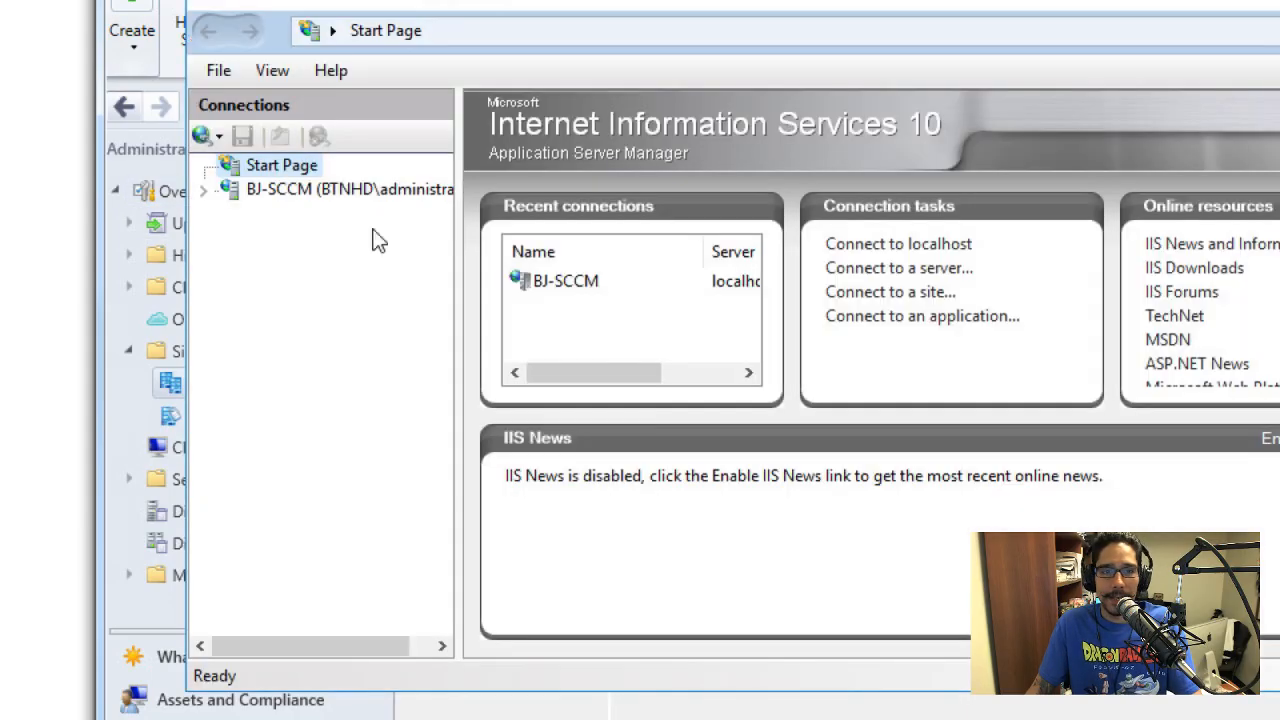
{"action": "left_click", "coordinate": [203, 189]}
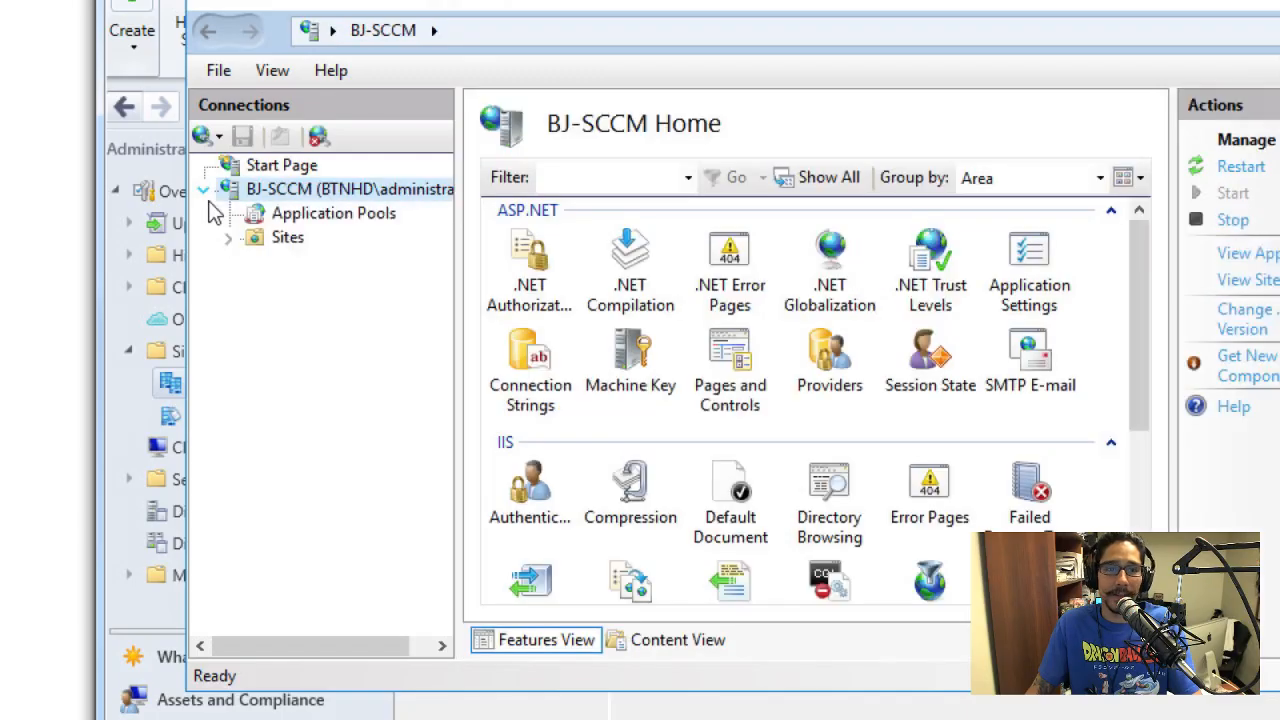
{"action": "left_click", "coordinate": [228, 237]}
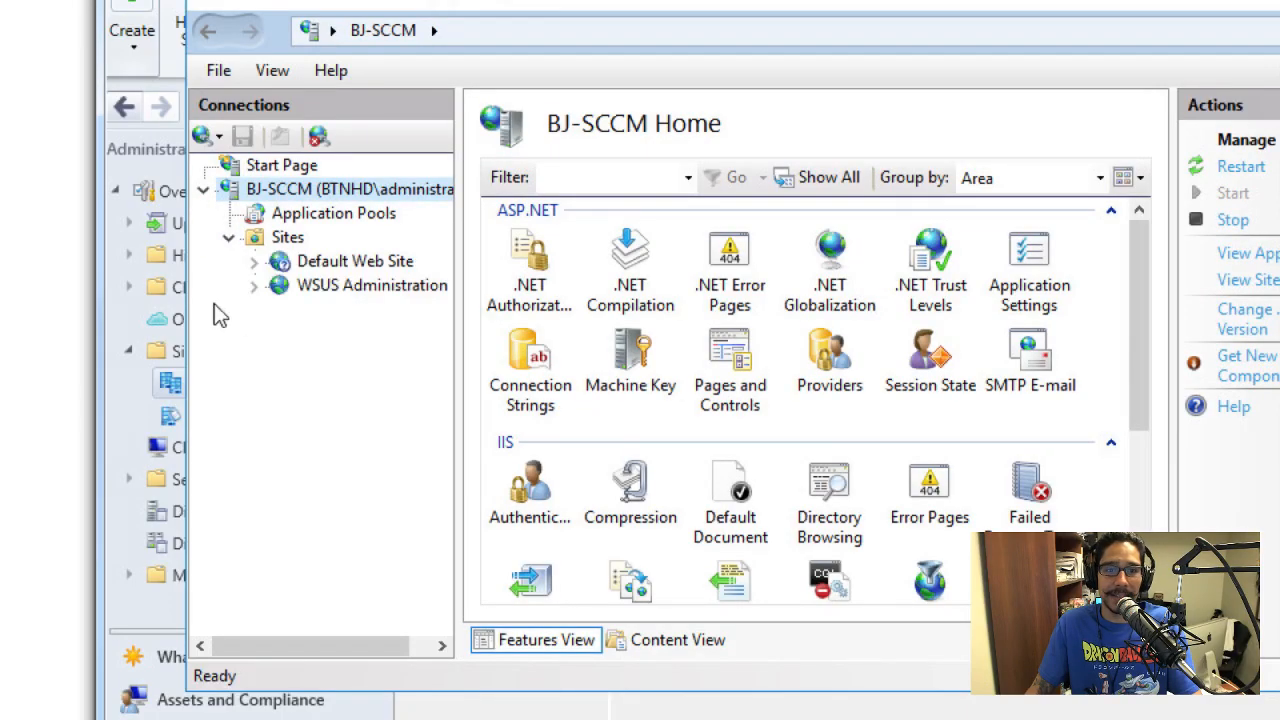
{"action": "left_click_drag", "start_coordinate": [458, 264], "coordinate": [490, 264]}
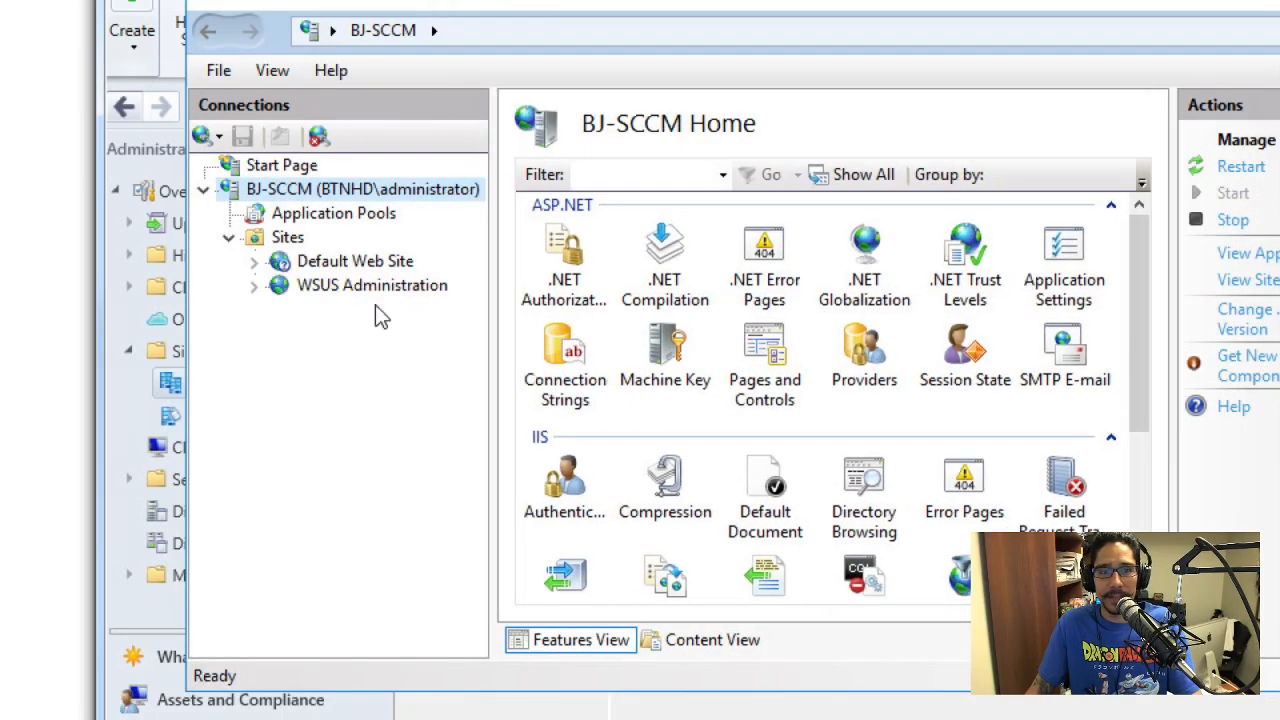
{"action": "left_click", "coordinate": [254, 286]}
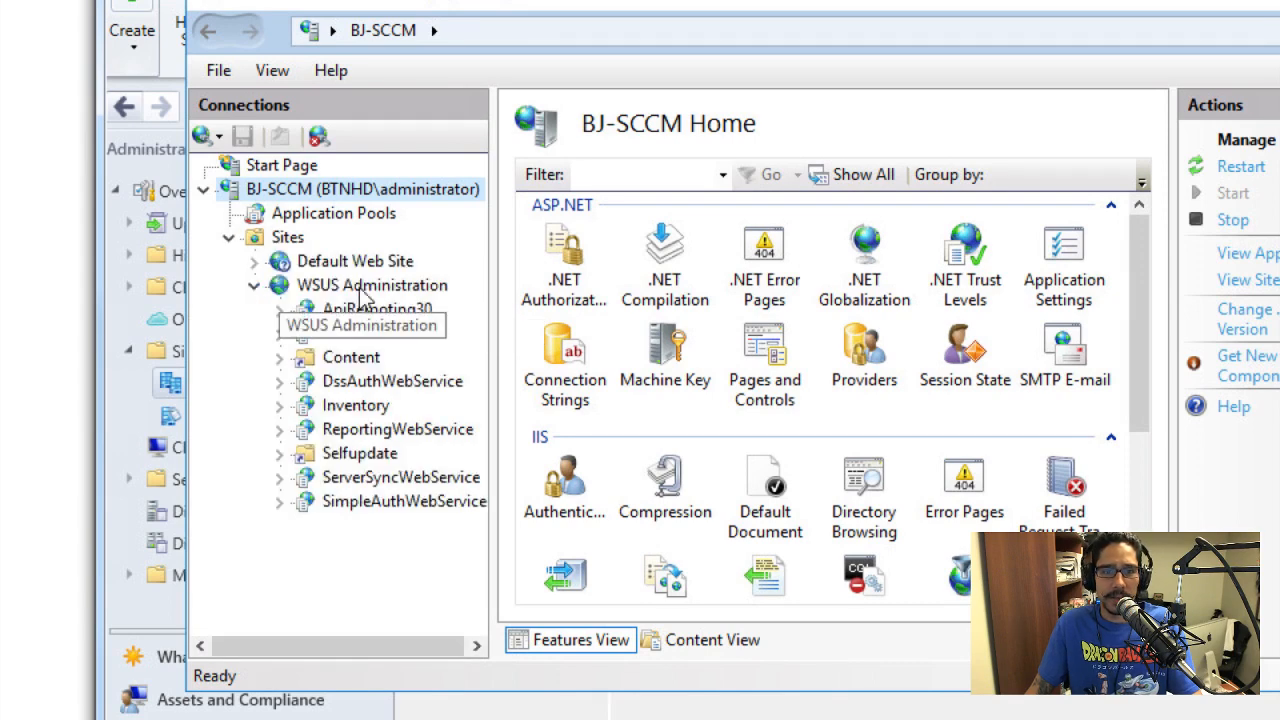
{"action": "left_click", "coordinate": [363, 290]}
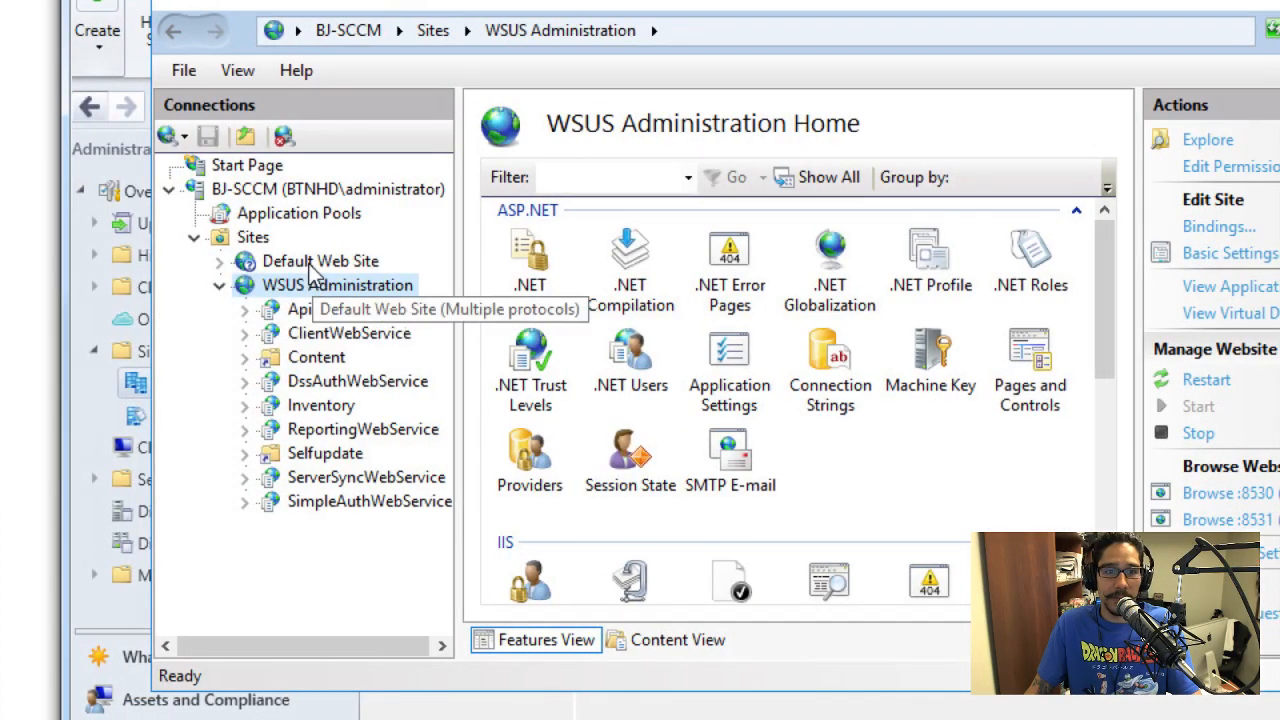
Expand Default Web Site and view the server's eight Application Pools.
{"action": "left_click", "coordinate": [219, 264]}
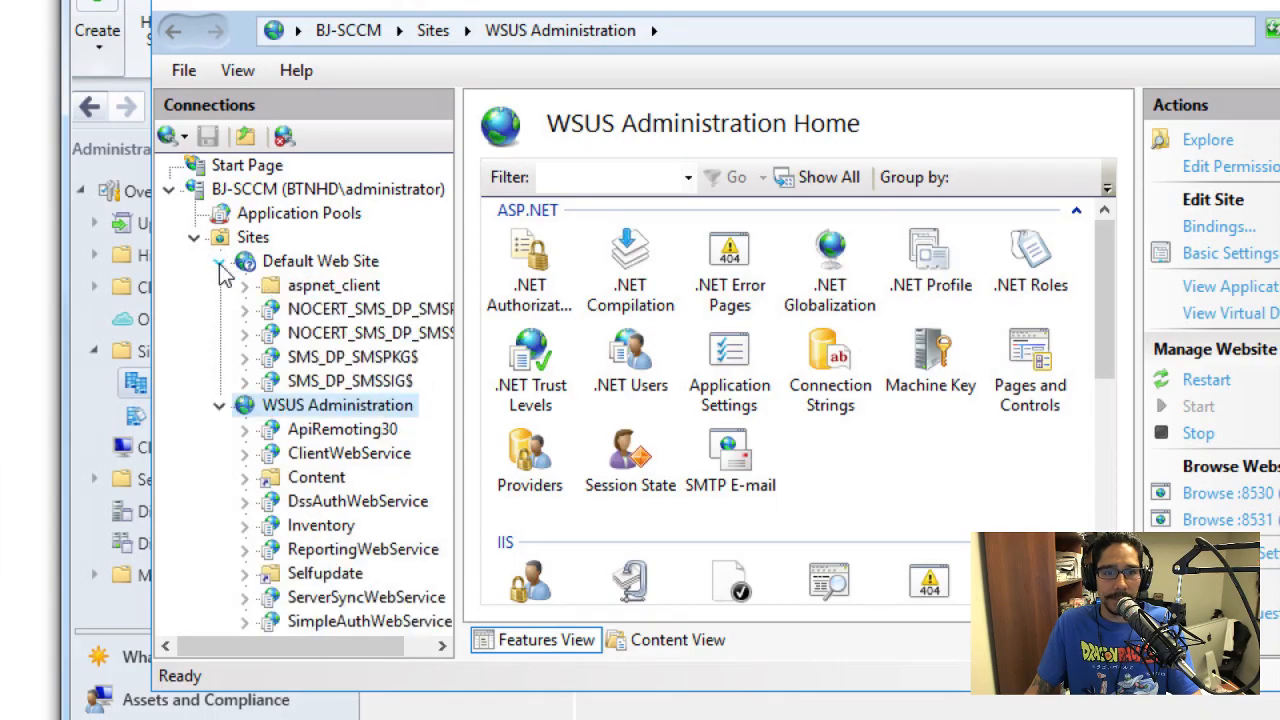
{"action": "left_click", "coordinate": [274, 214]}
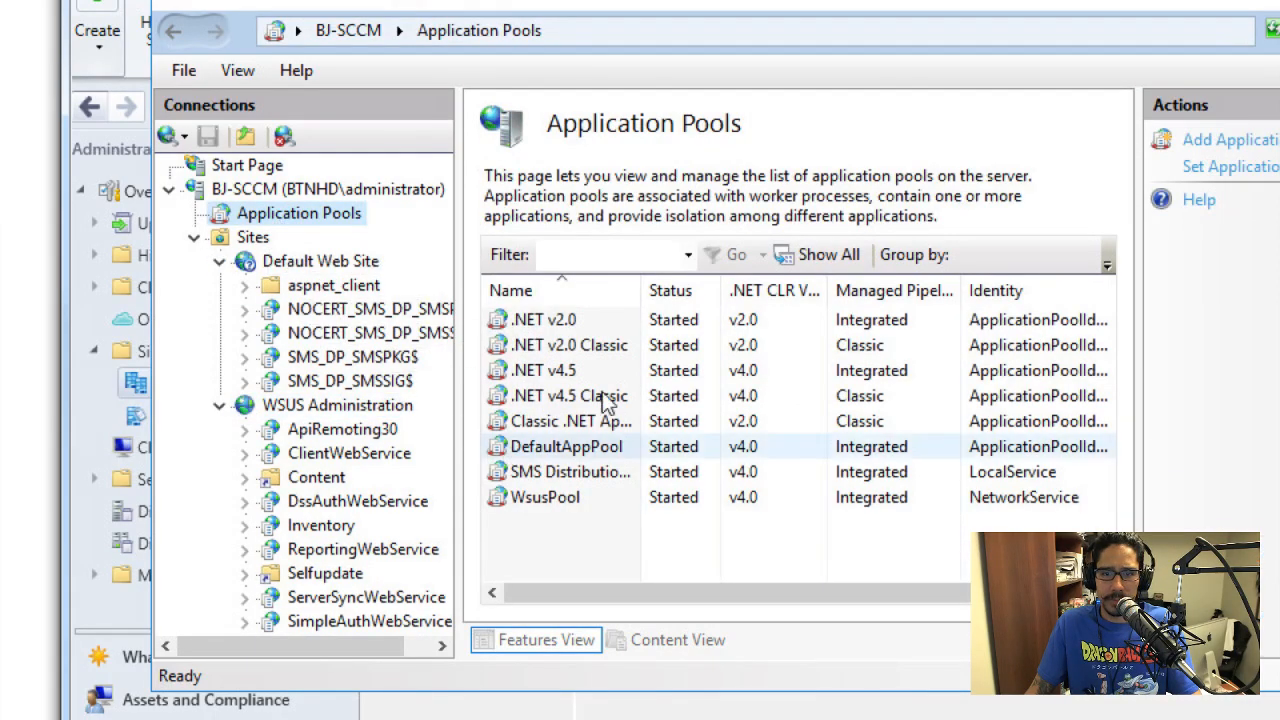
{"action": "left_click_drag", "start_coordinate": [640, 290], "coordinate": [740, 290]}
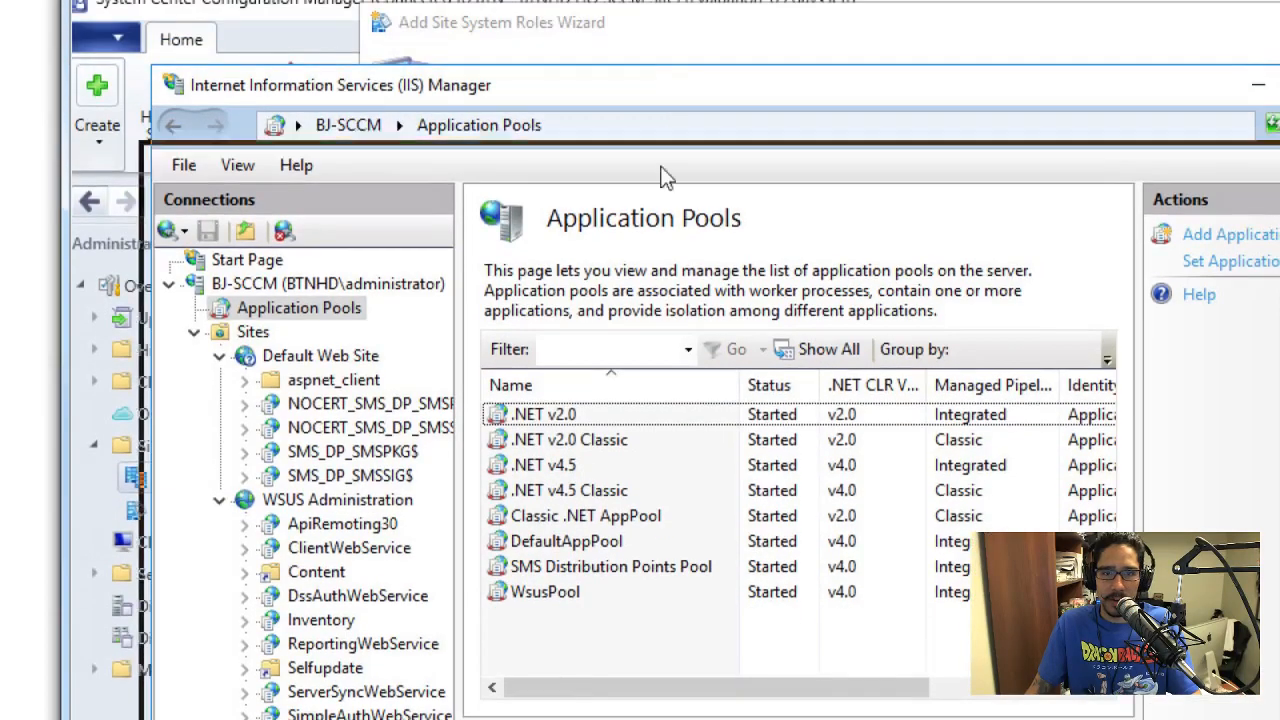
{"action": "left_click_drag", "start_coordinate": [663, 178], "coordinate": [658, 399]}
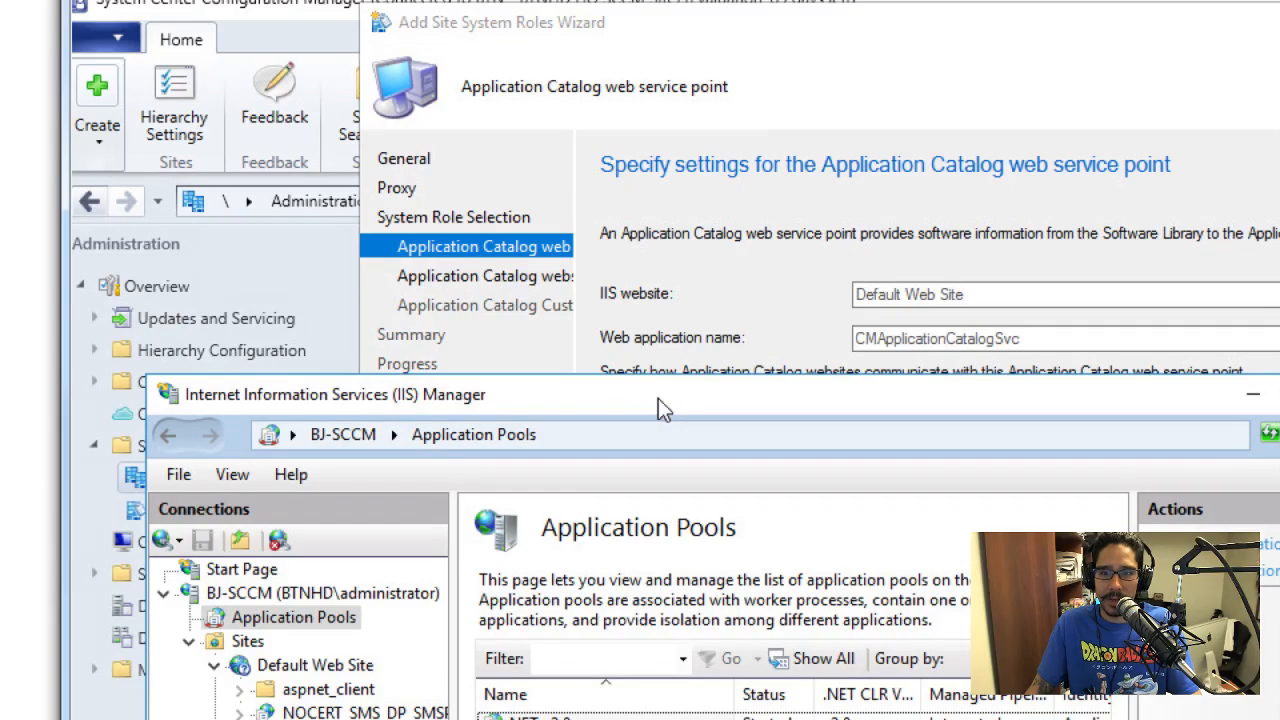
{"action": "left_click_drag", "start_coordinate": [658, 398], "coordinate": [640, 90]}
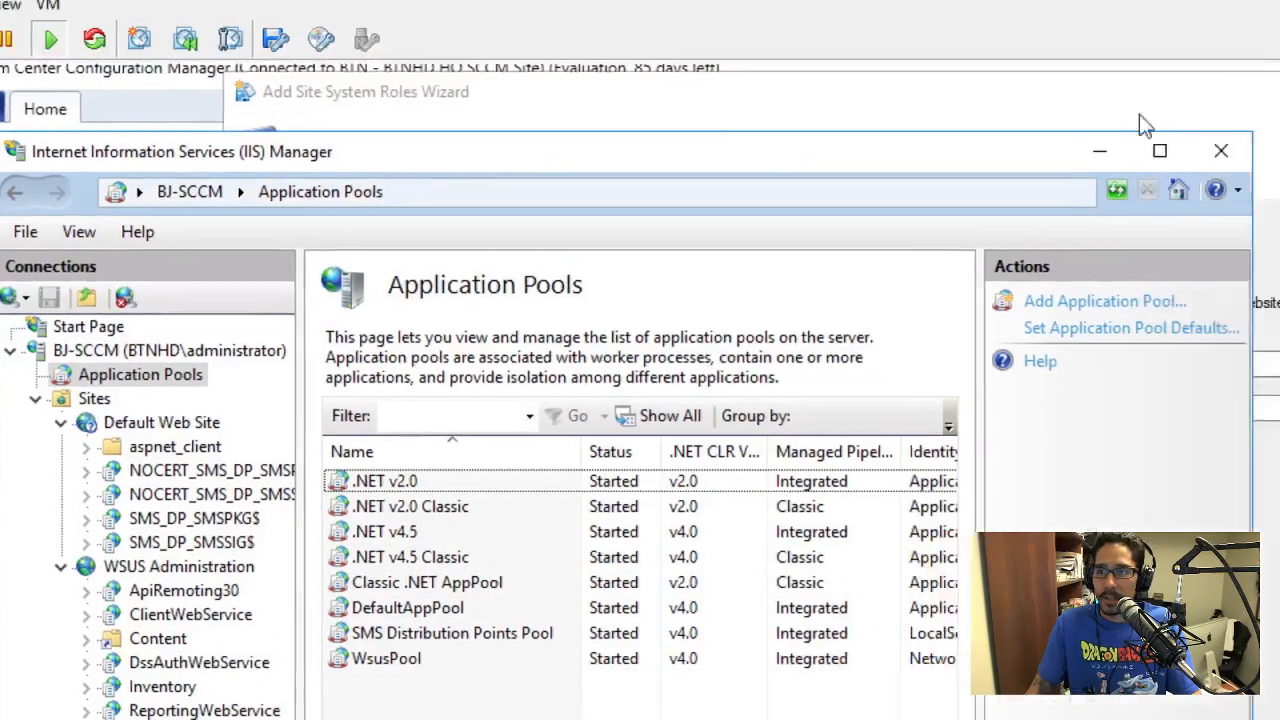
Minimize IIS Manager and accept the web service point defaults to reach the website point settings.
{"action": "left_click", "coordinate": [1098, 151]}
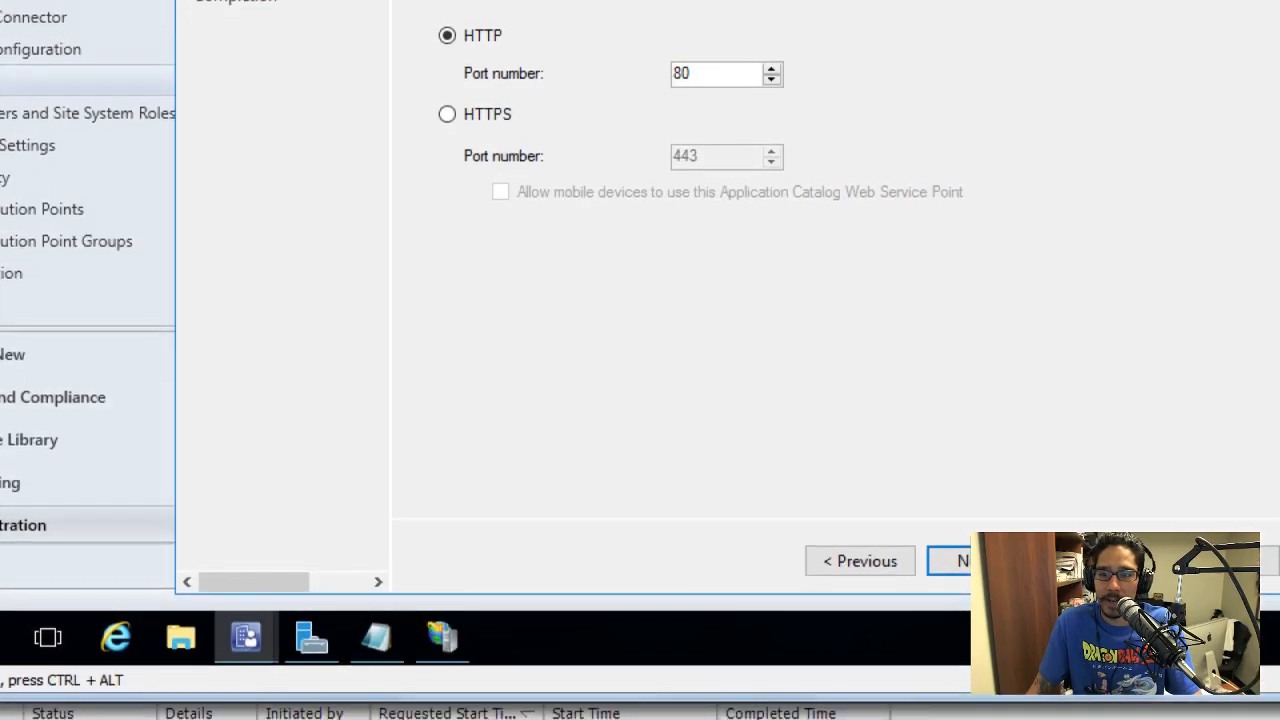
{"action": "left_click", "coordinate": [1000, 561]}
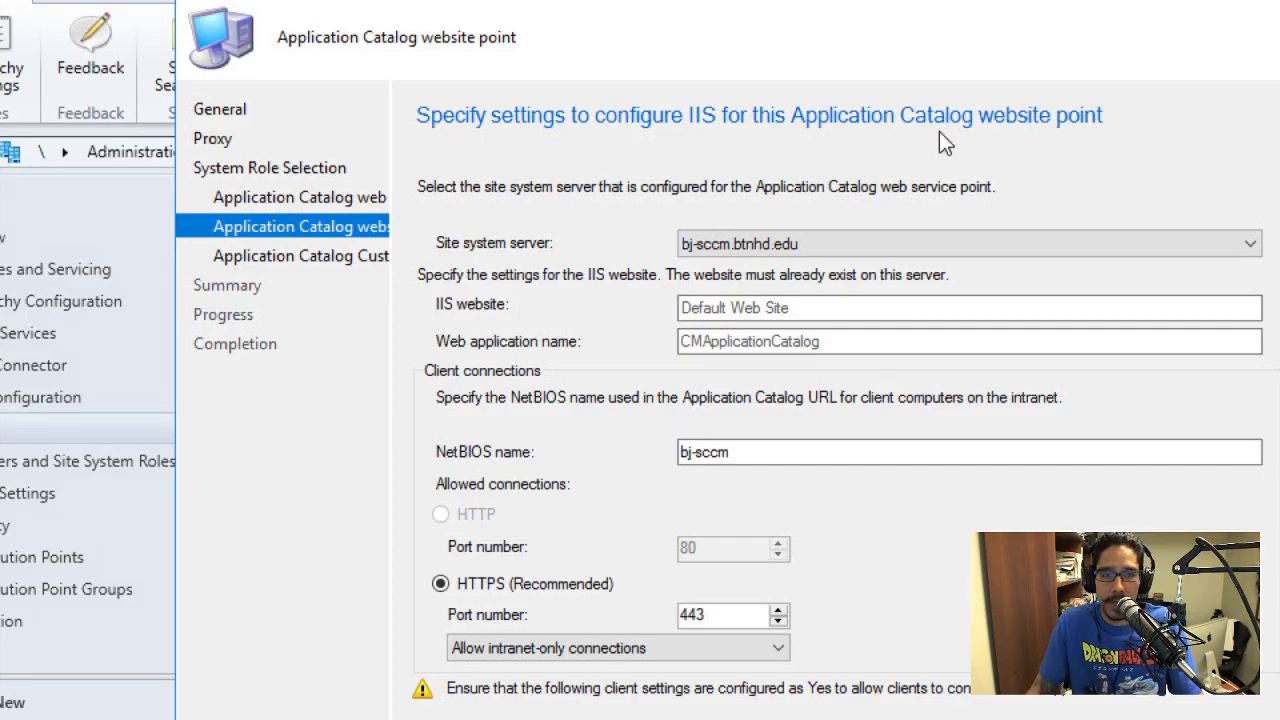
Review the web service point settings, then move on to the website point IIS settings.
{"action": "left_click", "coordinate": [355, 203]}
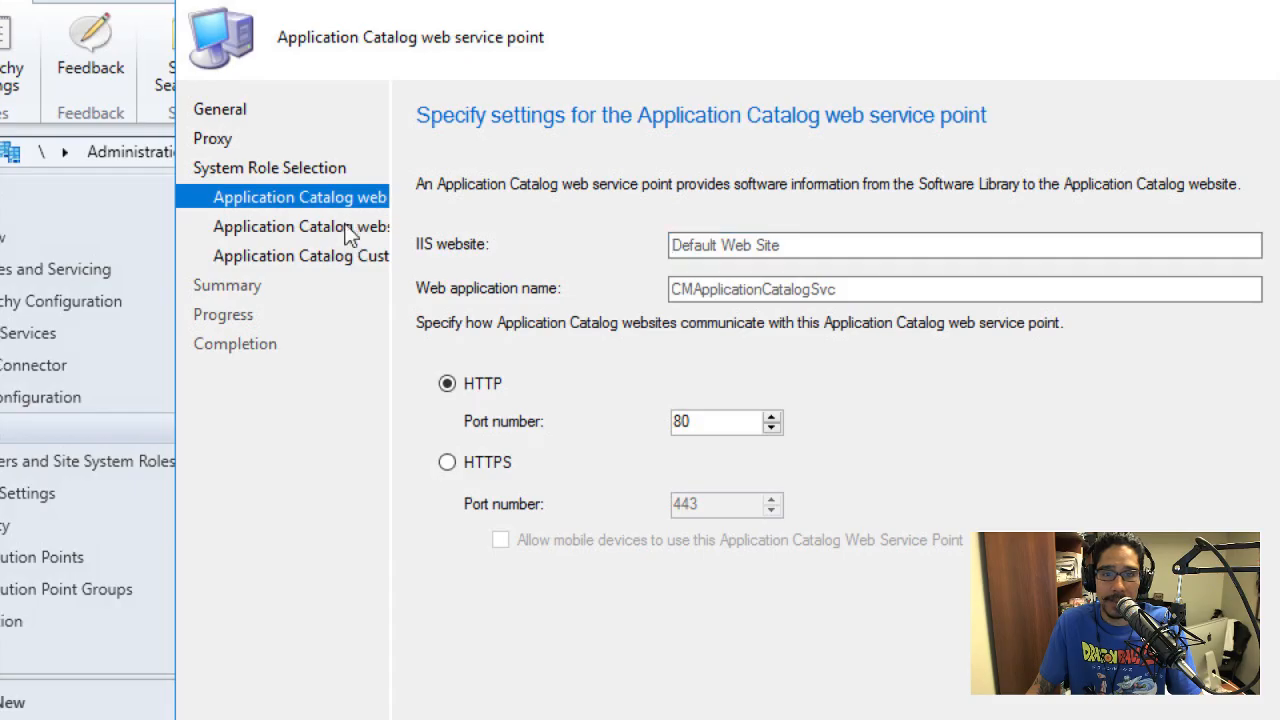
{"action": "left_click", "coordinate": [346, 232]}
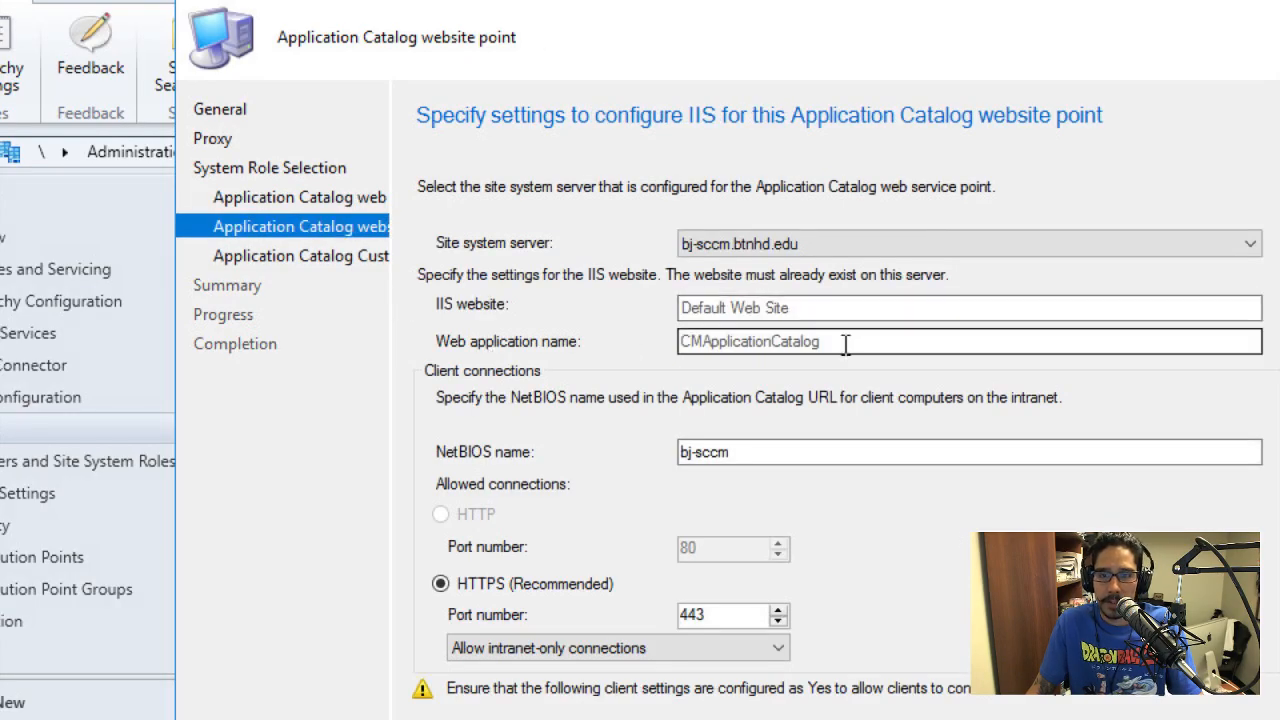
{"action": "left_click", "coordinate": [362, 200]}
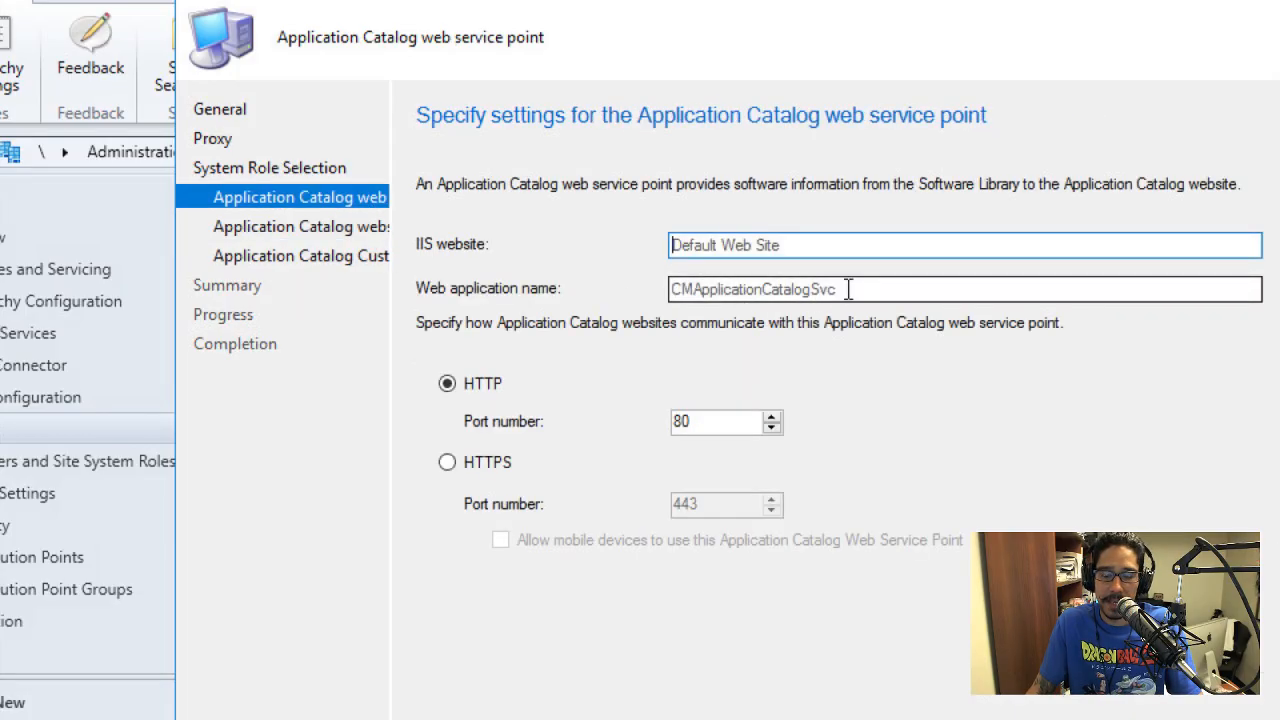
{"action": "left_click", "coordinate": [226, 230]}
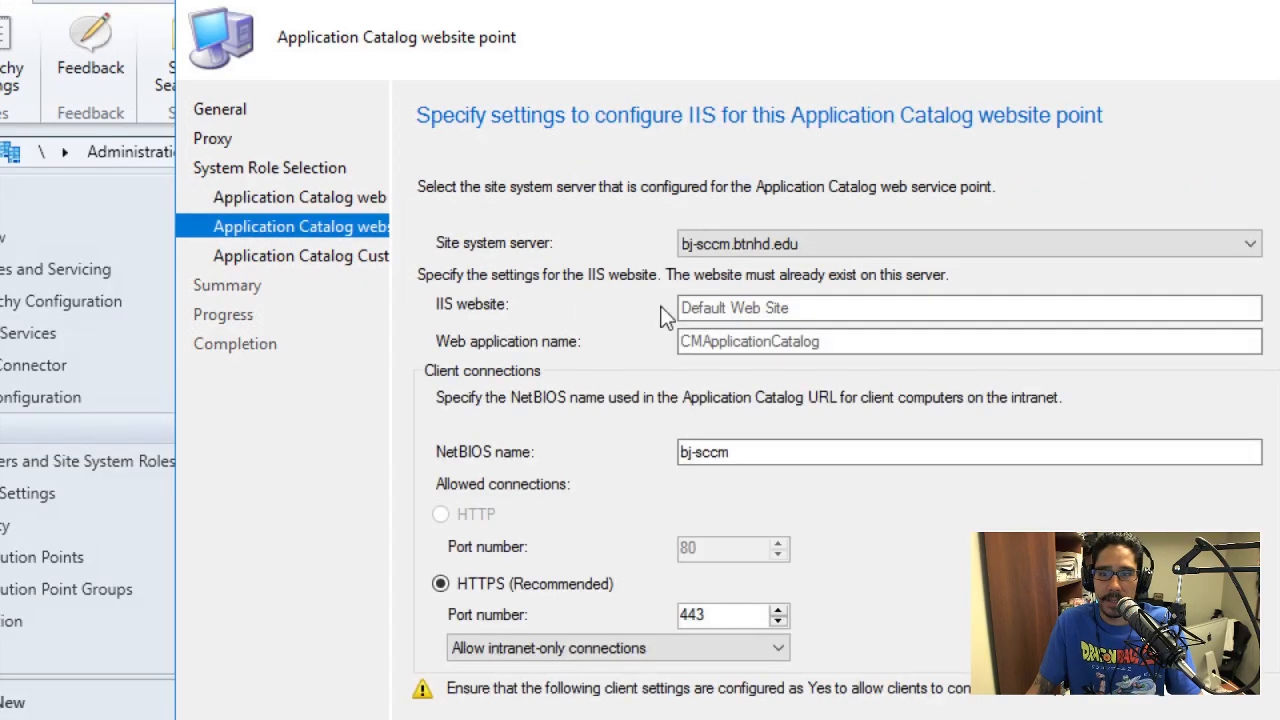
Keep the website point on HTTPS port 443 with intranet-only client connections and continue.
{"action": "left_click", "coordinate": [824, 242]}
{"action": "left_click", "coordinate": [848, 205]}
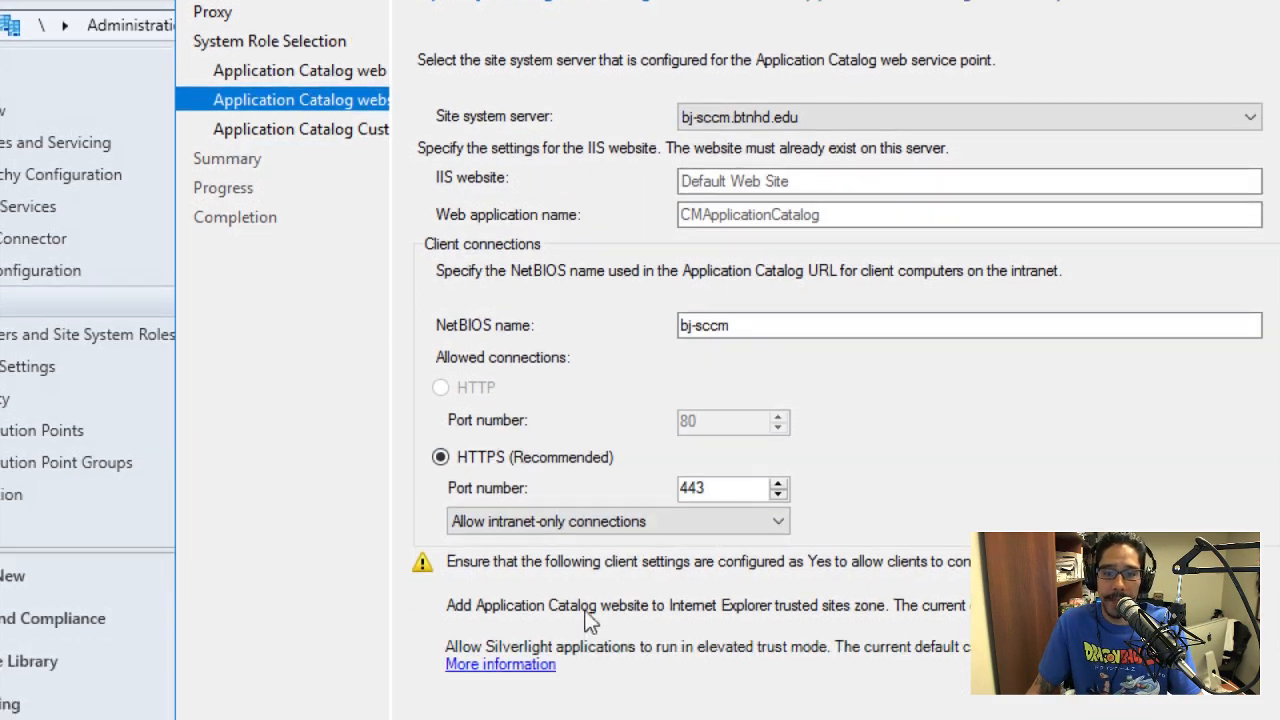
{"action": "left_click", "coordinate": [580, 515]}
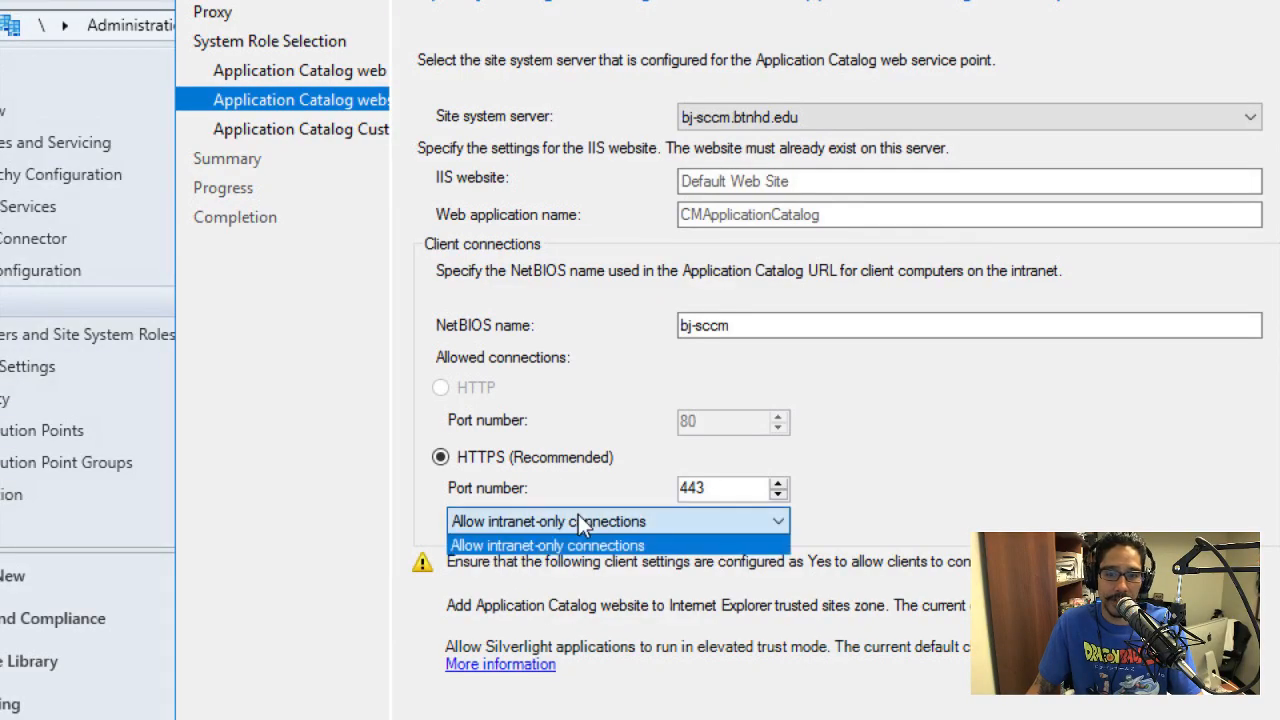
{"action": "left_click", "coordinate": [374, 511]}
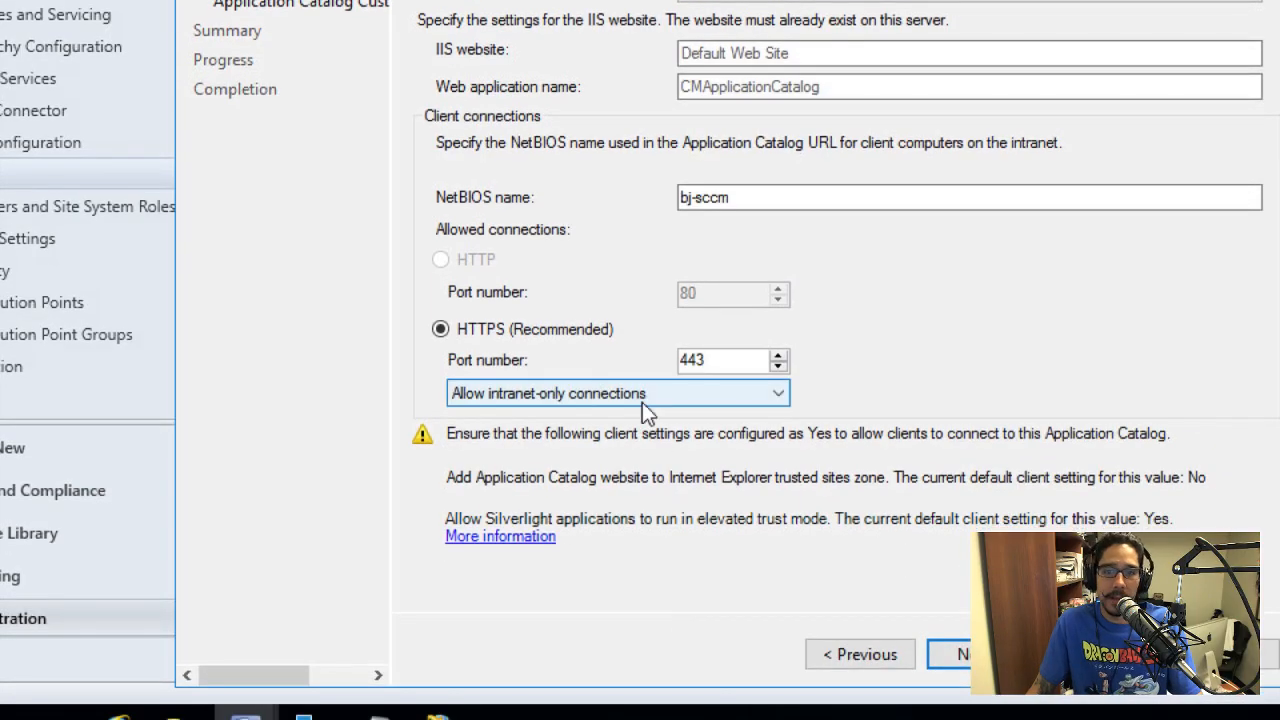
{"action": "left_click", "coordinate": [640, 521]}
{"action": "left_click", "coordinate": [723, 482]}
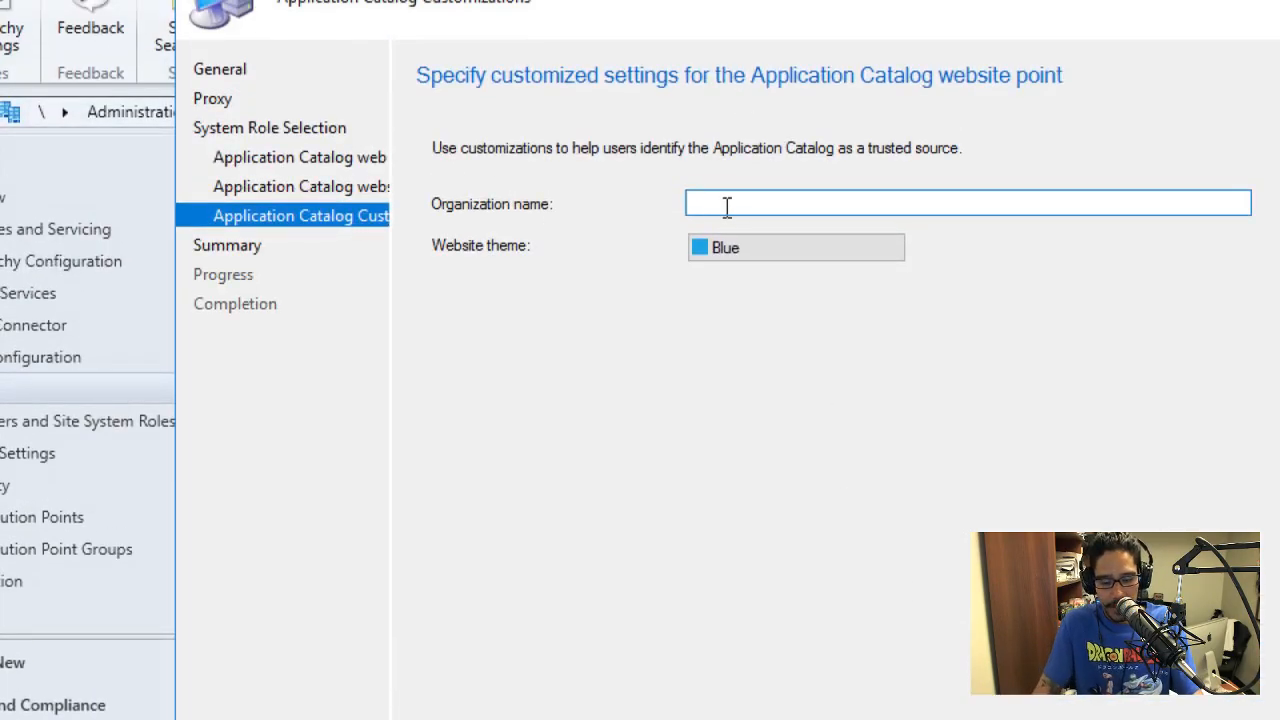
Enter BTNHD as the catalog organization name and keep Blue as the website theme.
{"action": "left_click", "coordinate": [727, 206]}
{"action": "type", "text": "BTNHD"}
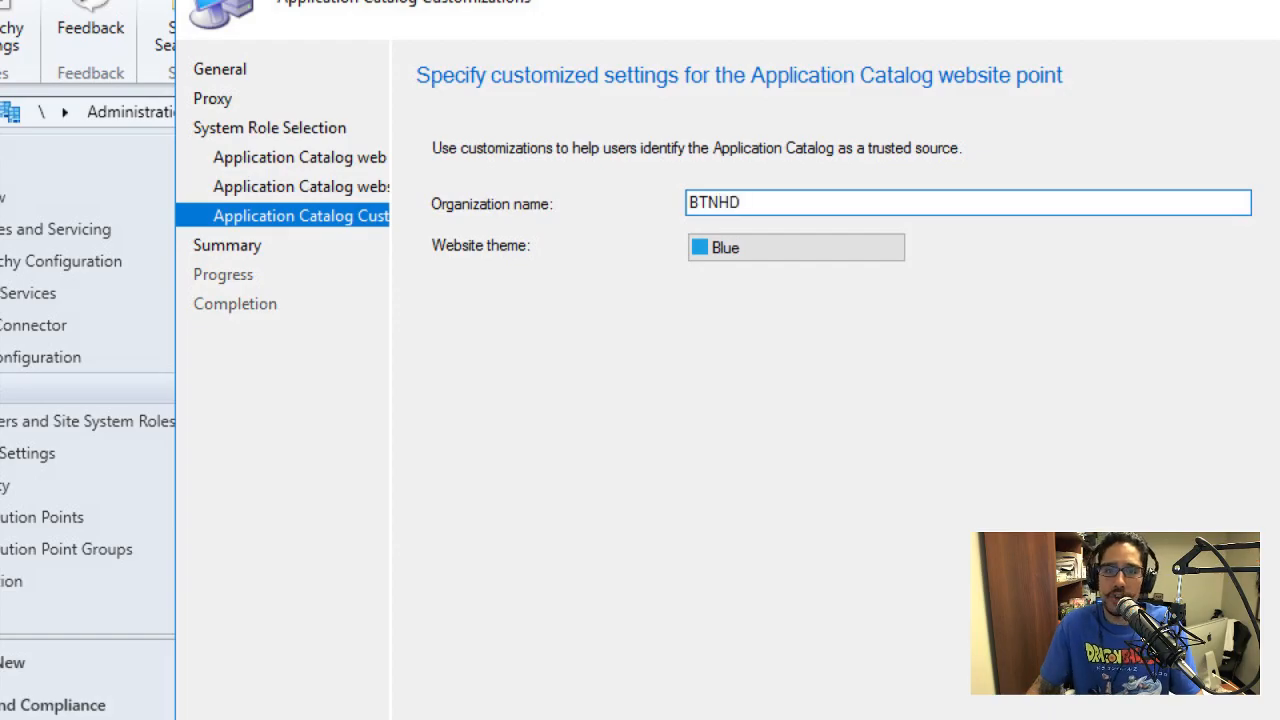
{"action": "left_click", "coordinate": [717, 253]}
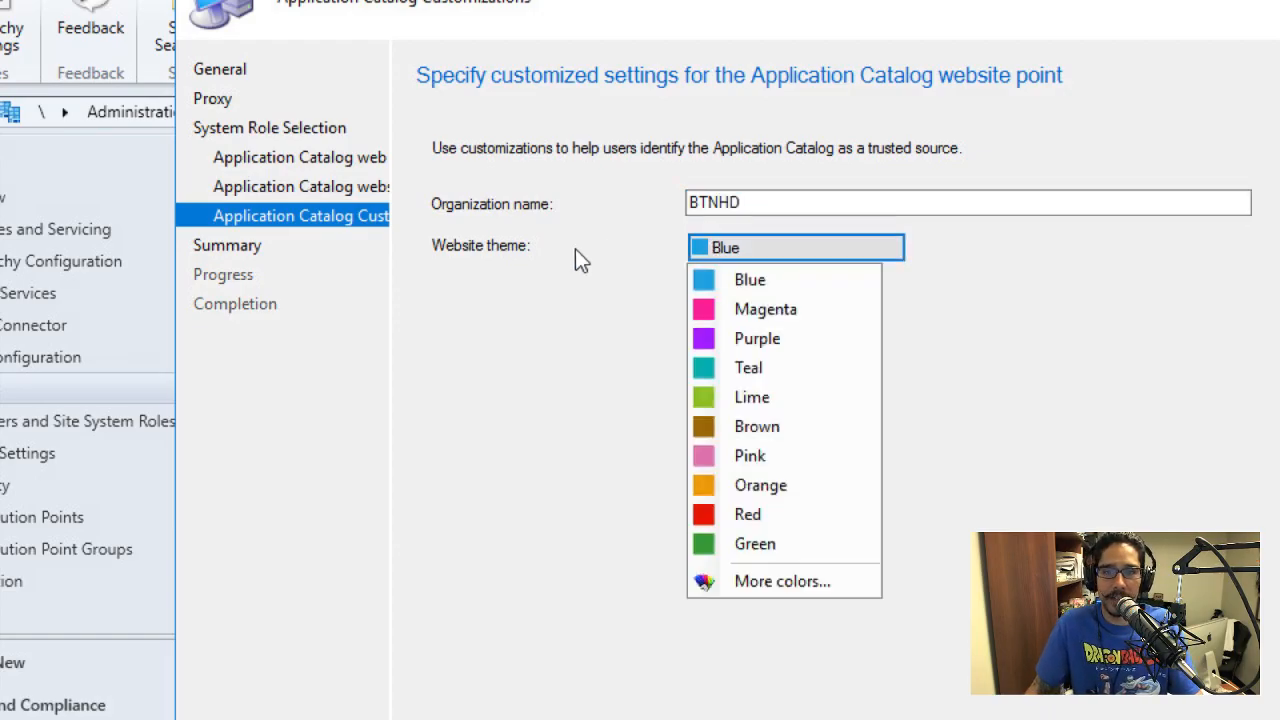
{"action": "left_click", "coordinate": [738, 282]}
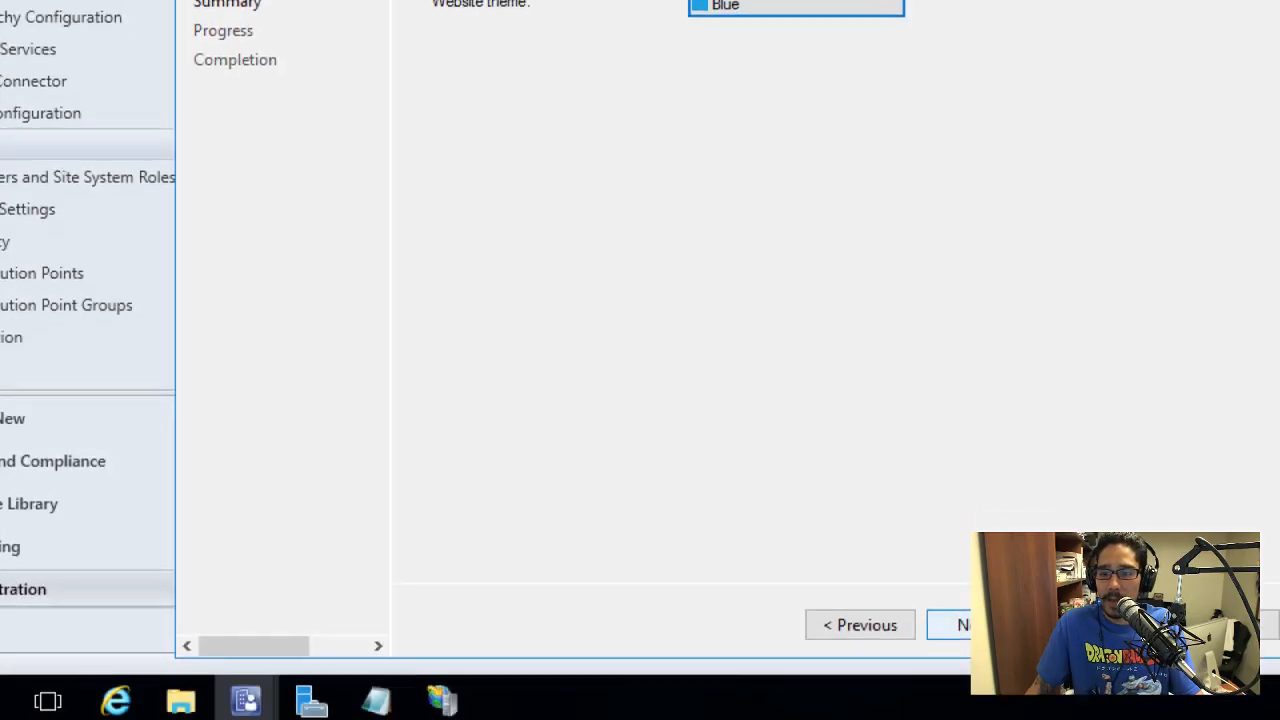
Confirm the summary, install both Application Catalog roles, and close the finished wizard.
{"action": "left_click", "coordinate": [950, 665]}
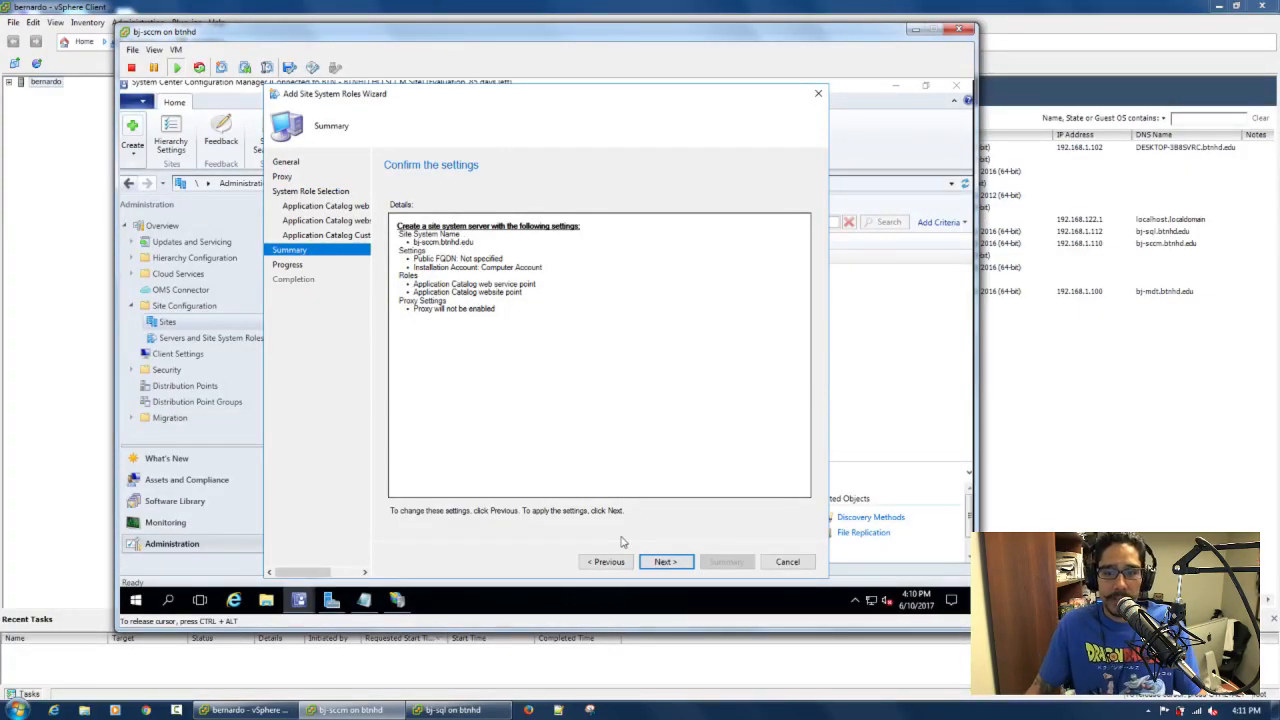
{"action": "left_click", "coordinate": [662, 563]}
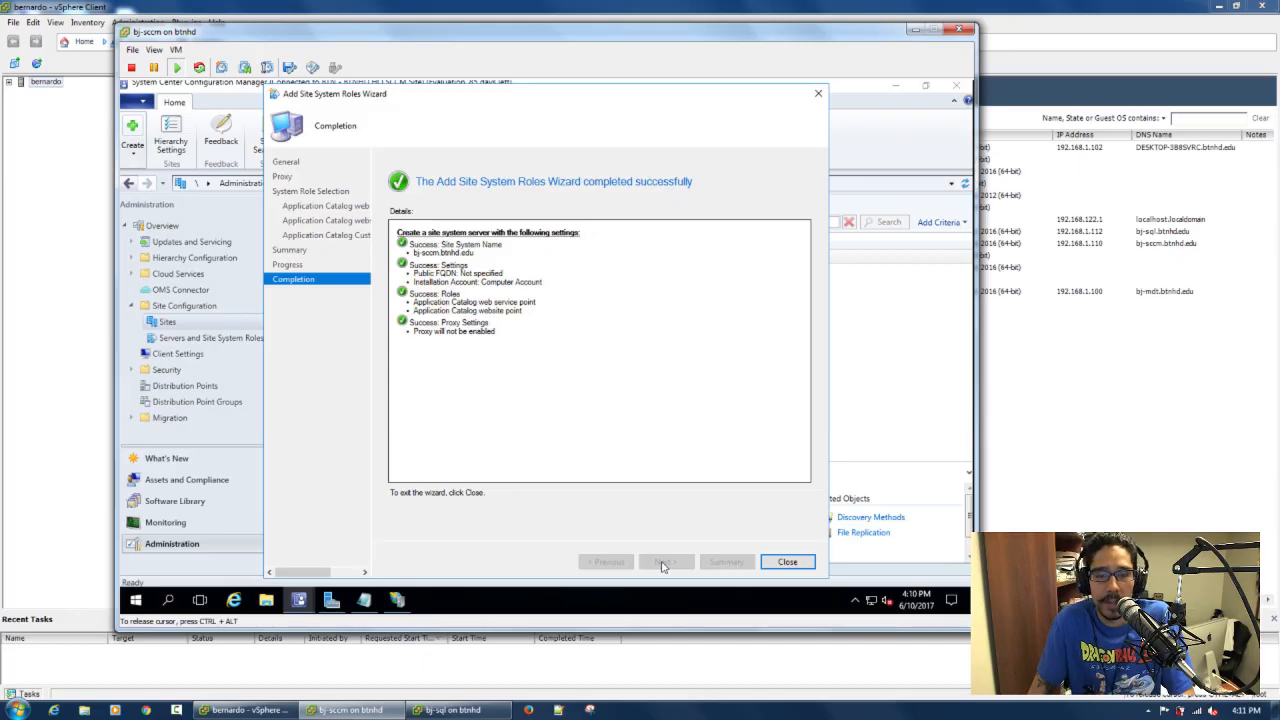
{"action": "left_click", "coordinate": [787, 562]}
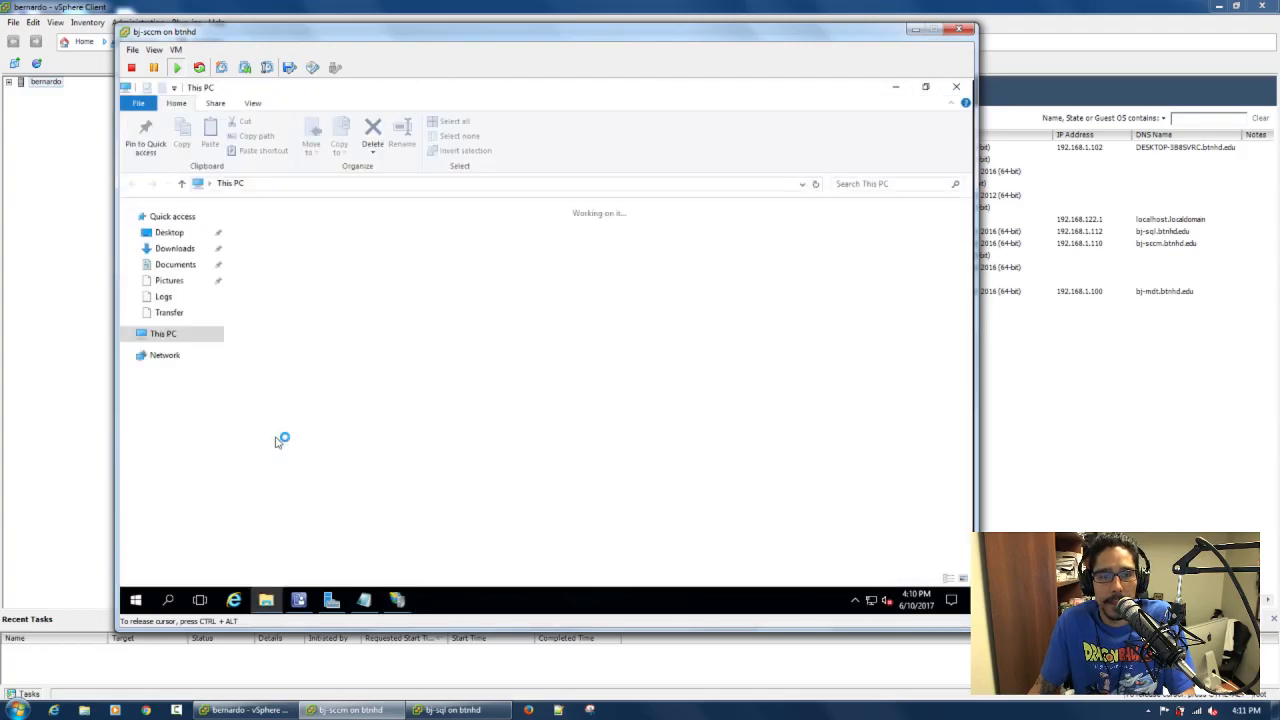
Go to C:\Program Files\Microsoft Configuration Manager\Logs in File Explorer.
{"action": "left_click", "coordinate": [452, 345]}
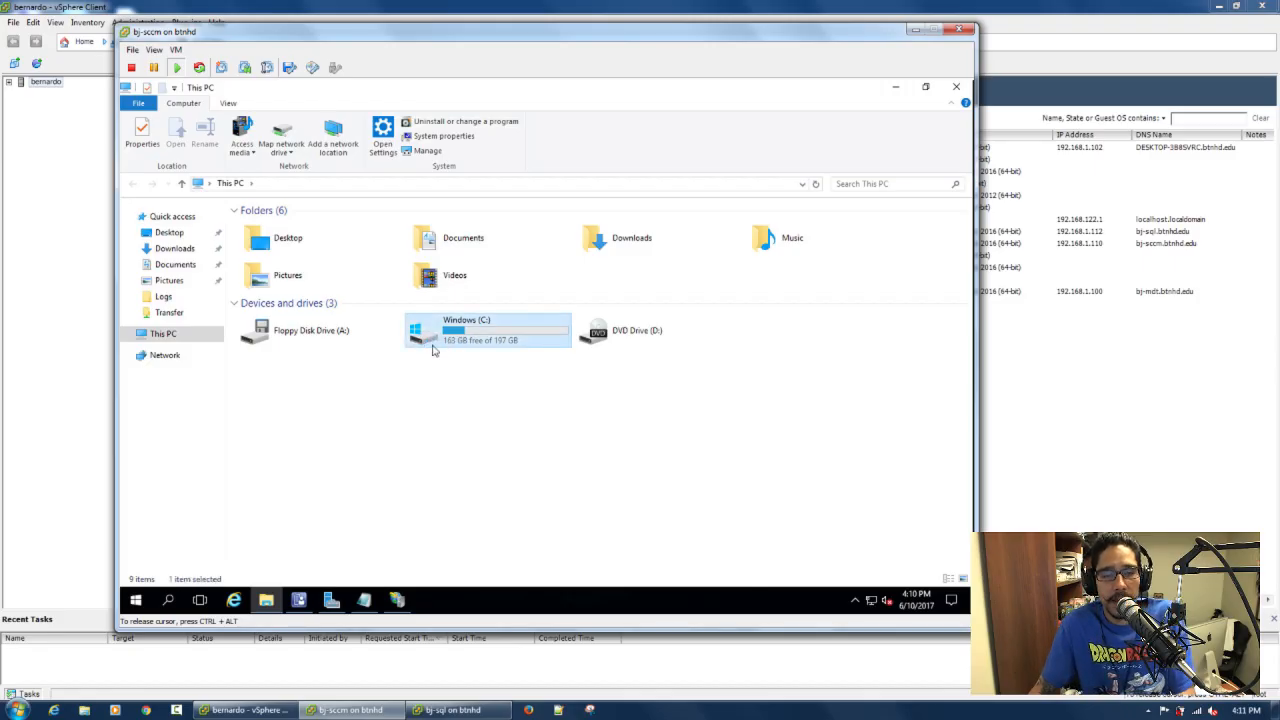
{"action": "double_click", "coordinate": [433, 350]}
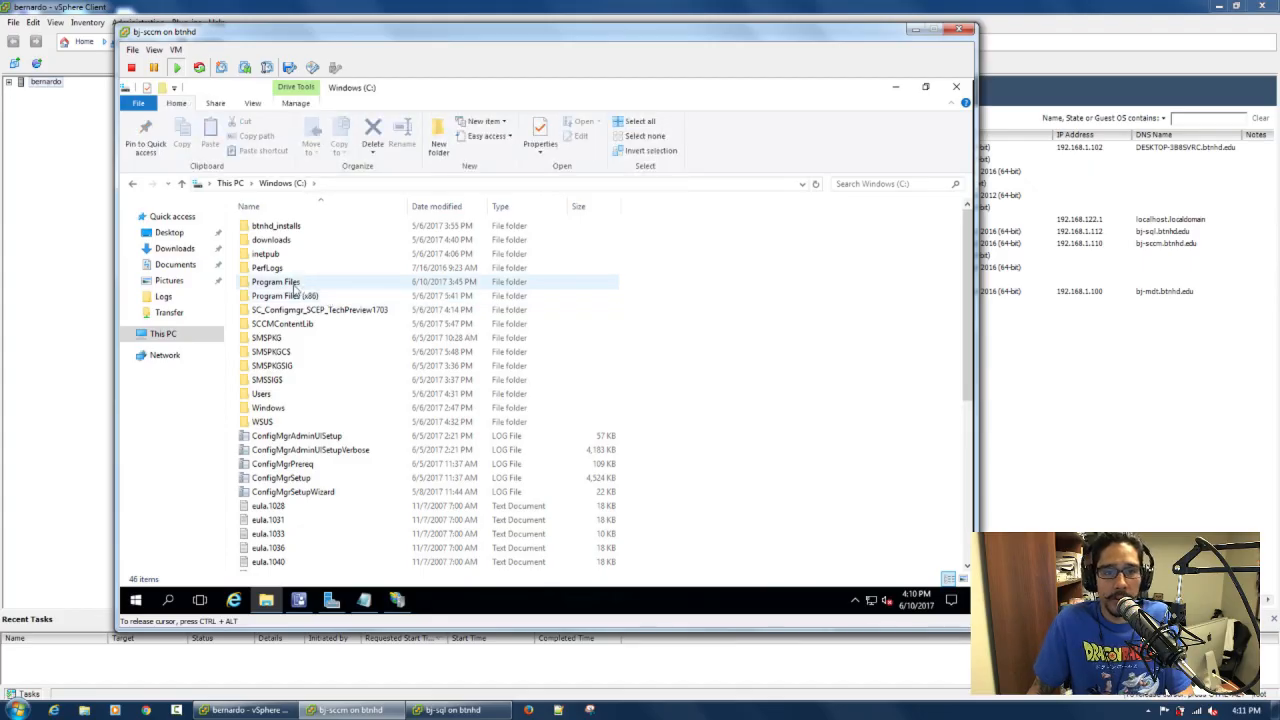
{"action": "double_click", "coordinate": [300, 282]}
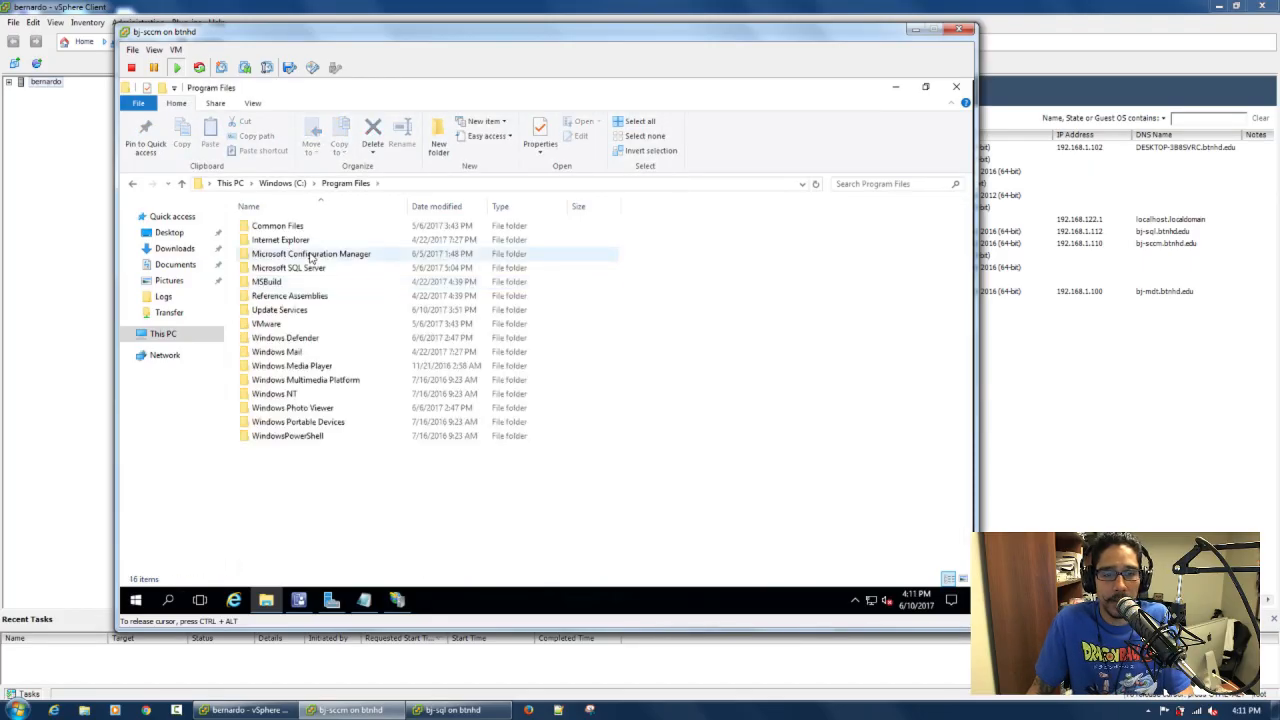
{"action": "double_click", "coordinate": [316, 256]}
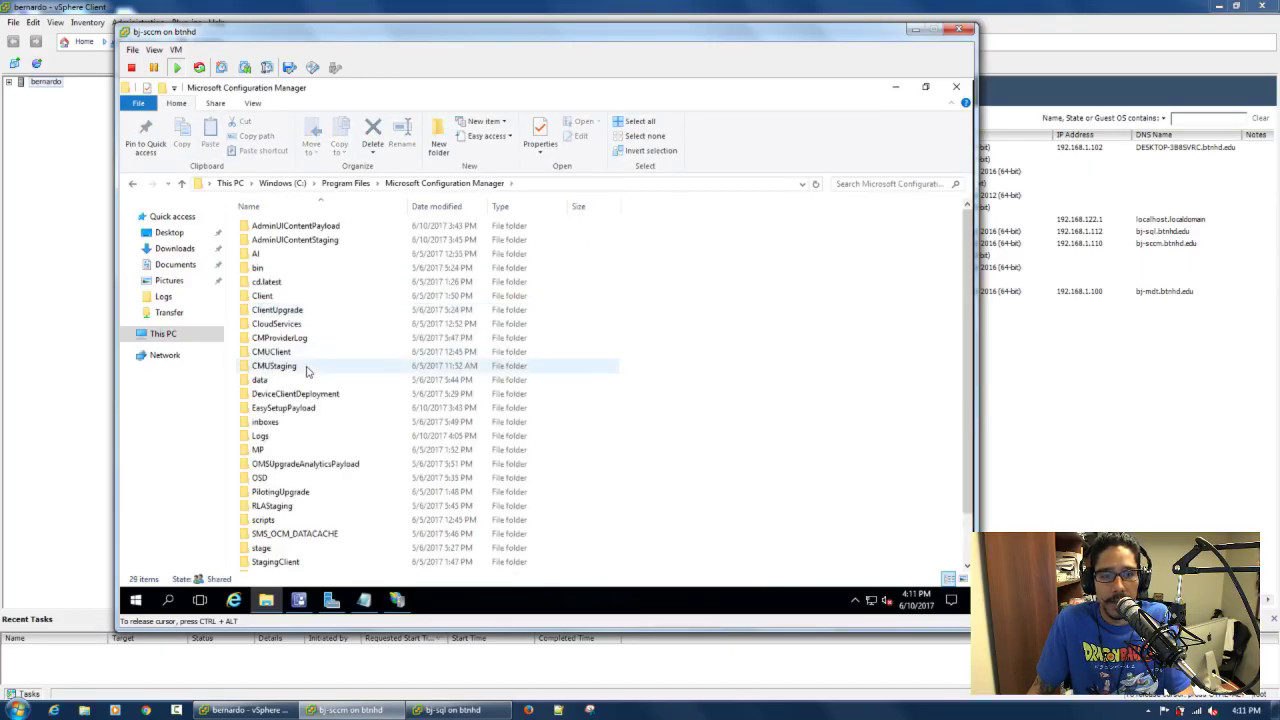
{"action": "double_click", "coordinate": [259, 438]}
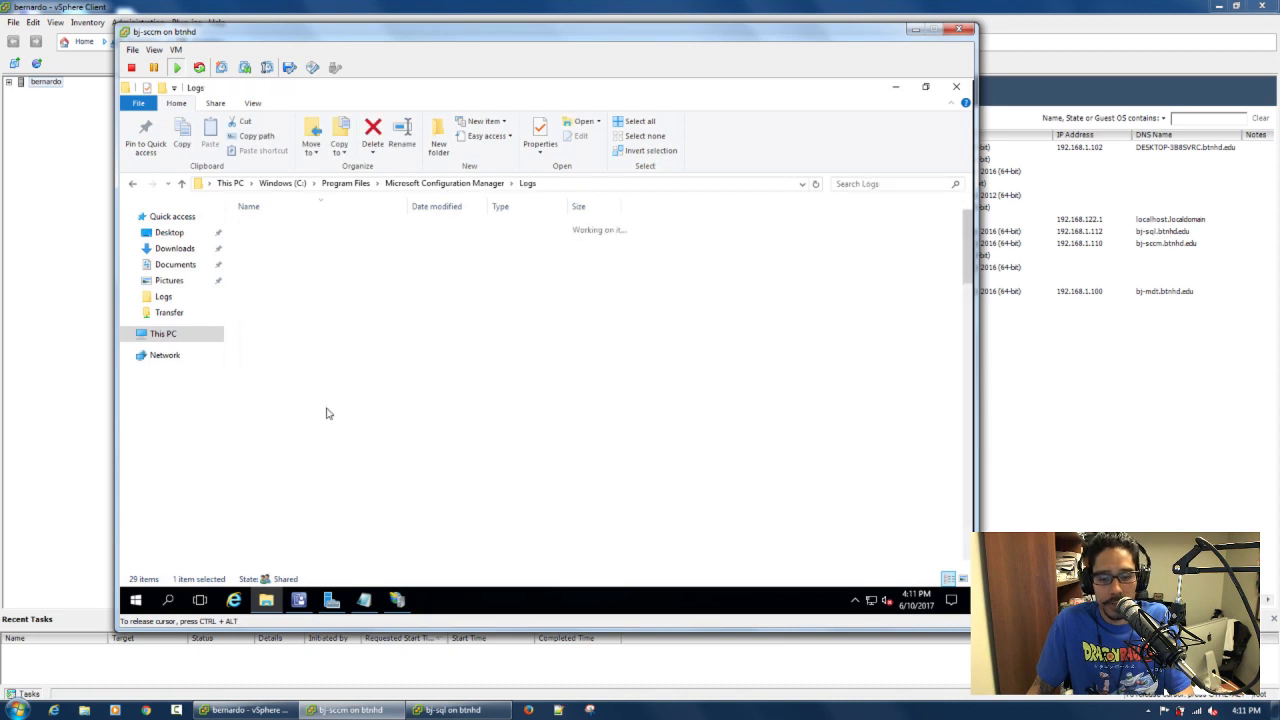
Sort the log files by Date modified, then alphabetically by Name, and refresh the list.
{"action": "left_click", "coordinate": [437, 208]}
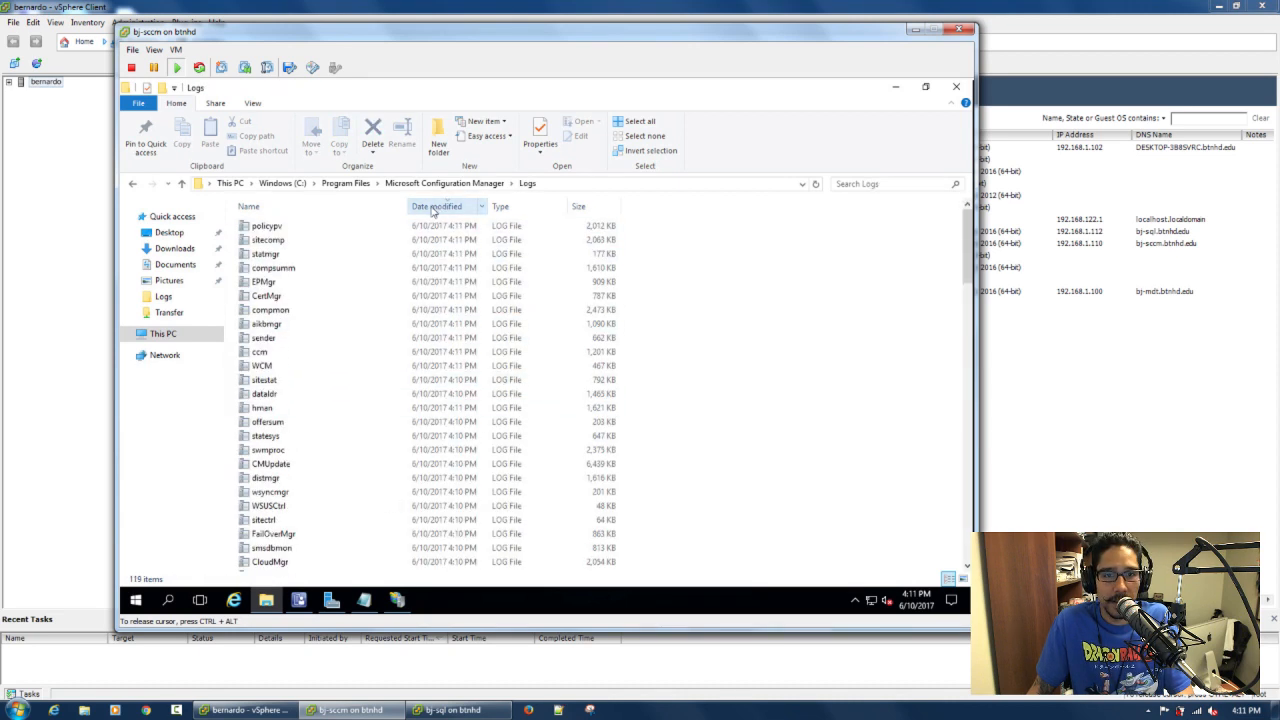
{"action": "left_click", "coordinate": [430, 210]}
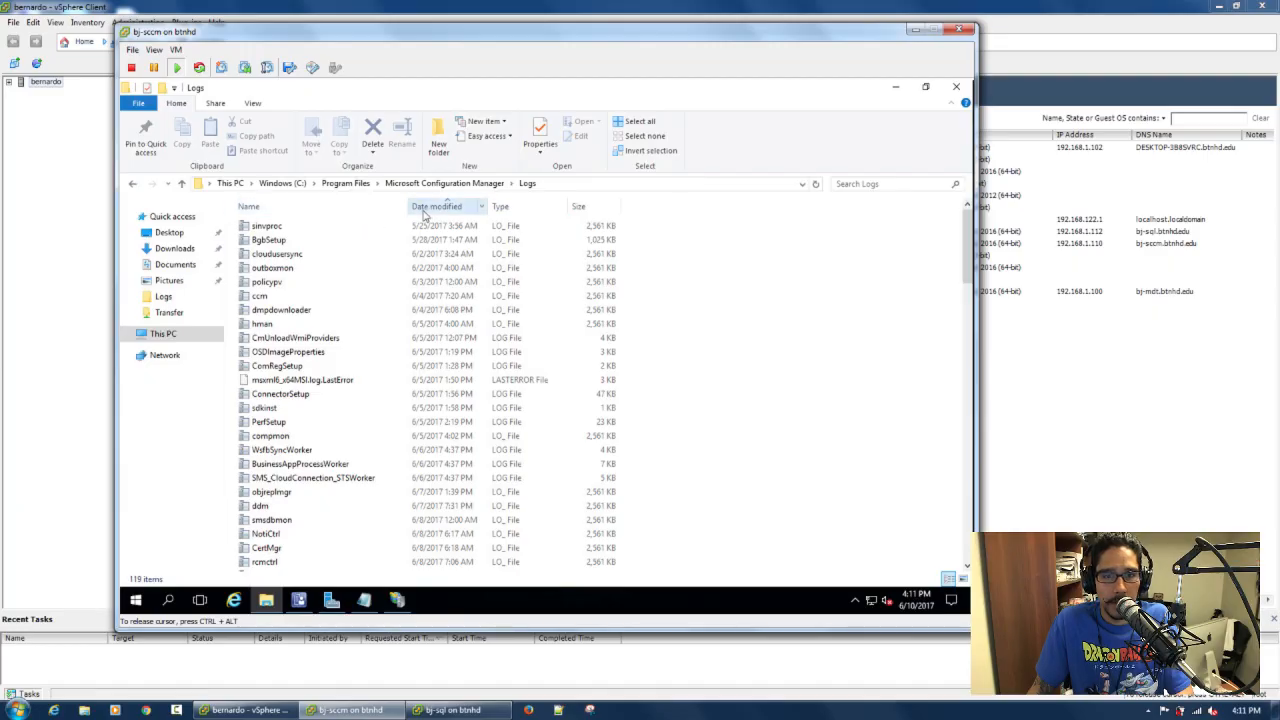
{"action": "left_click", "coordinate": [423, 210]}
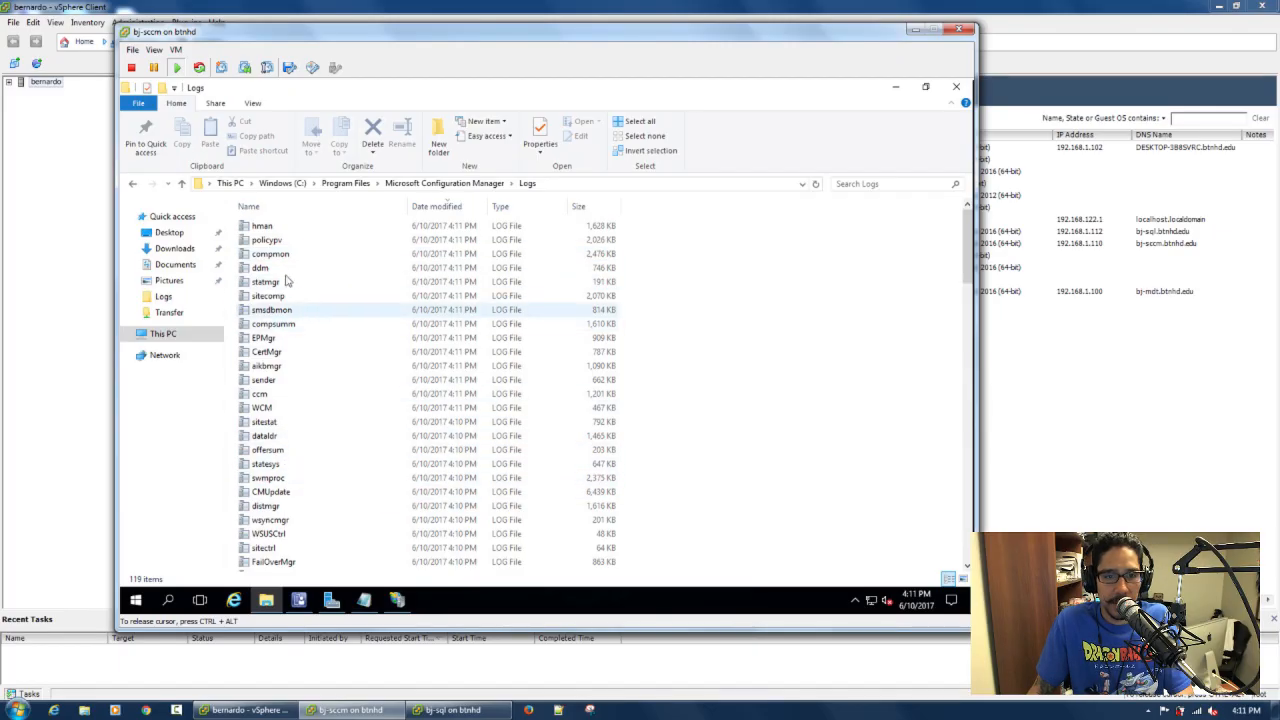
{"action": "left_click", "coordinate": [280, 210]}
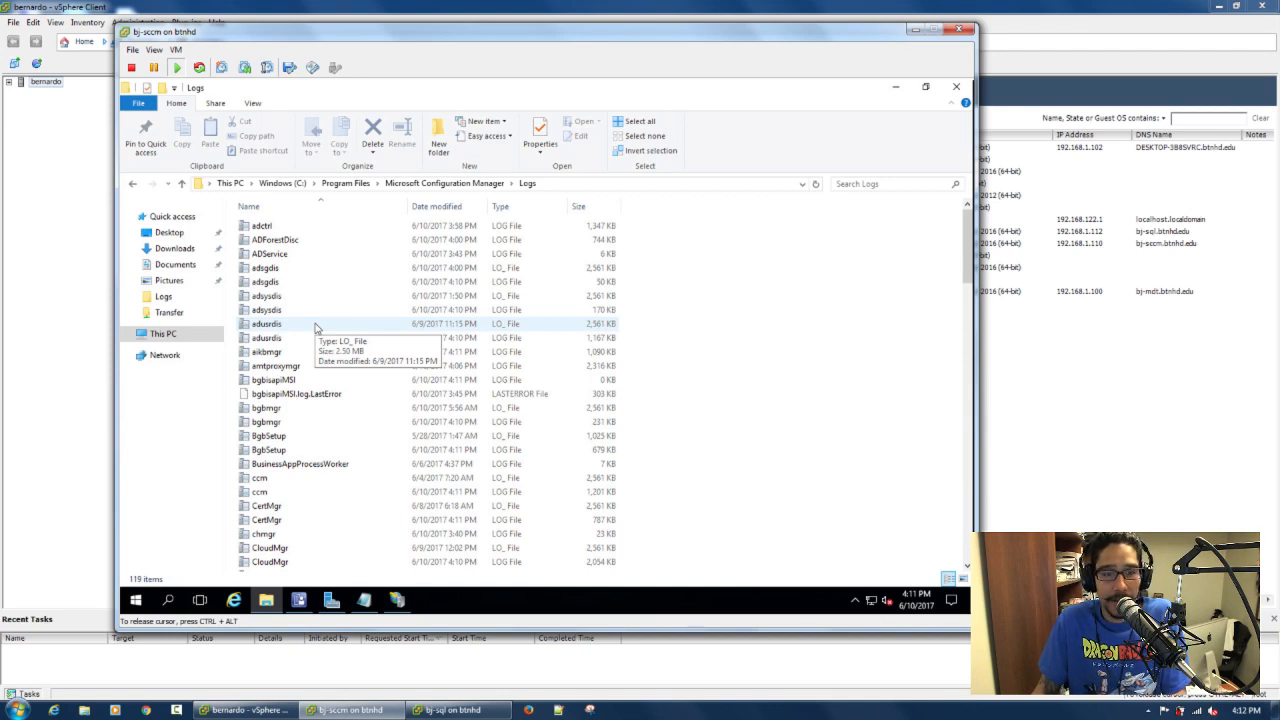
{"action": "right_click", "coordinate": [773, 268]}
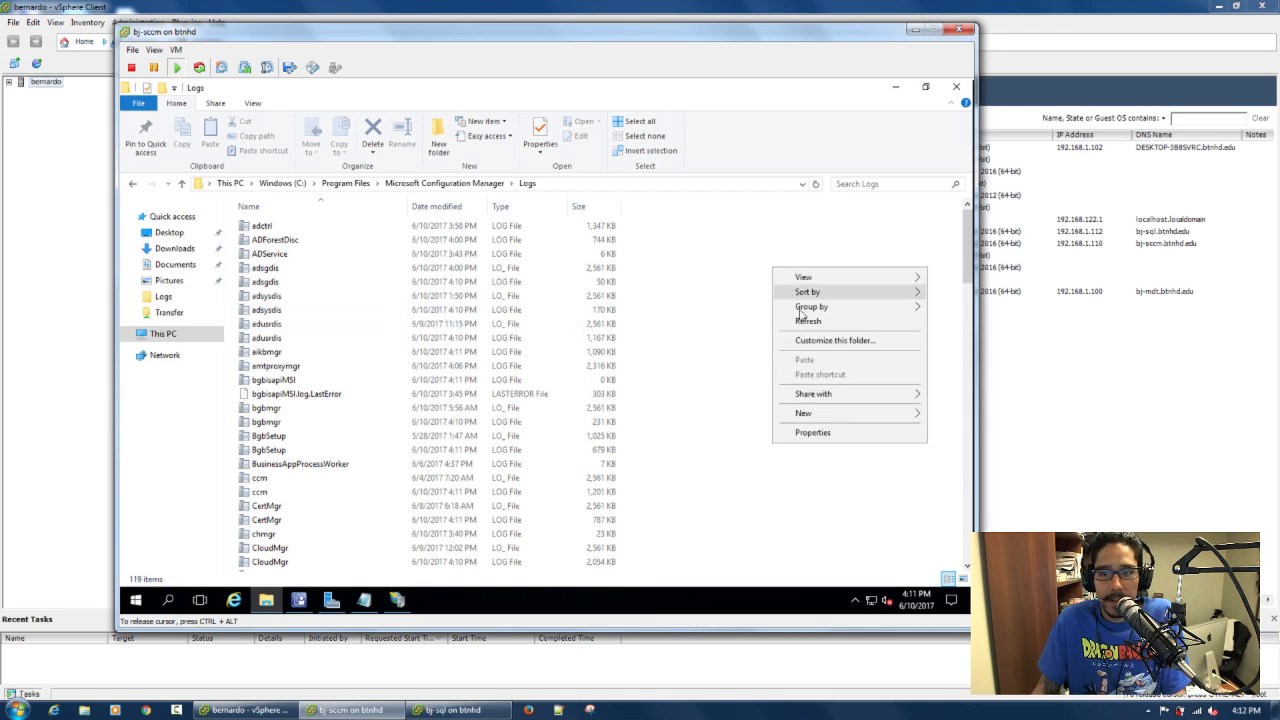
{"action": "left_click", "coordinate": [818, 322]}
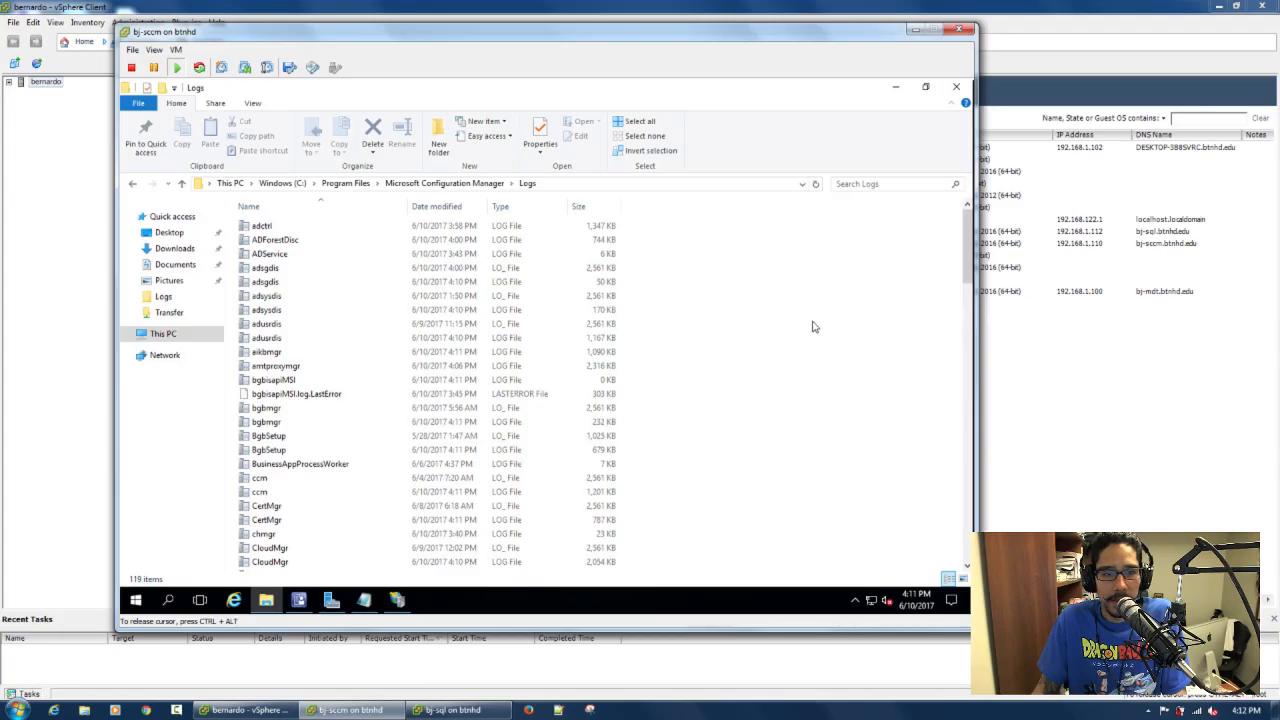
{"action": "right_click", "coordinate": [830, 300]}
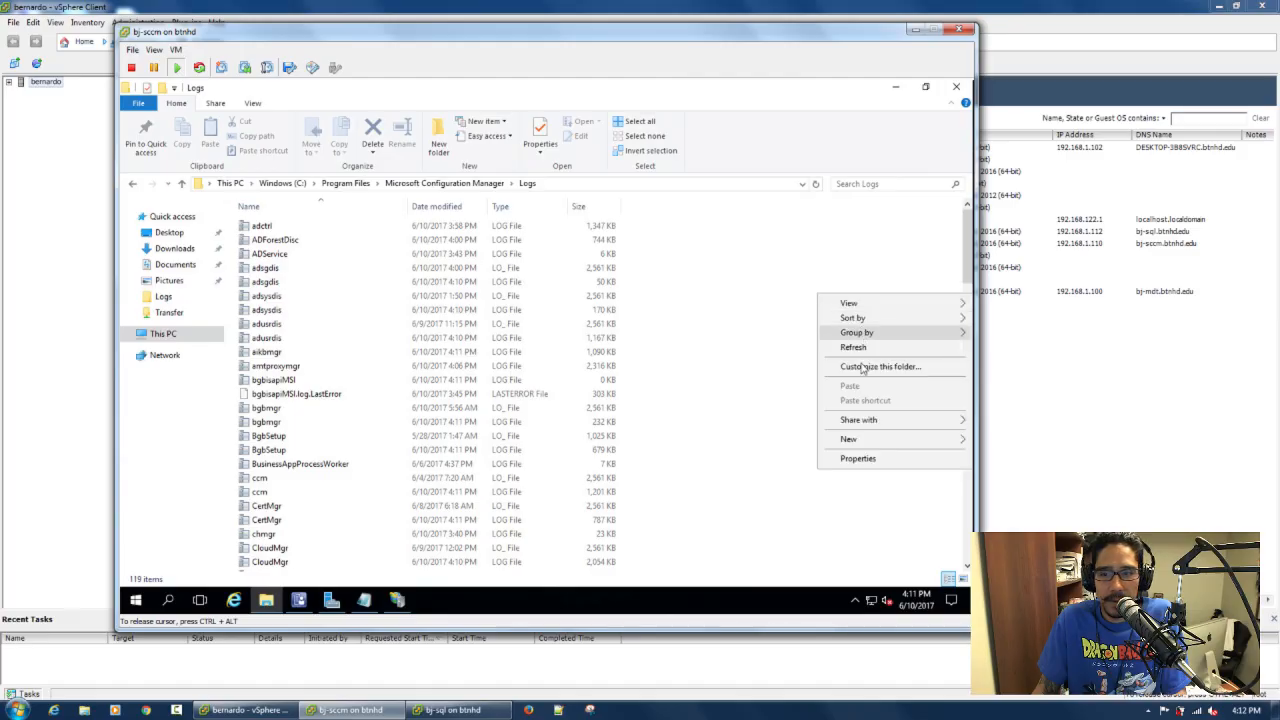
{"action": "left_click", "coordinate": [838, 348]}
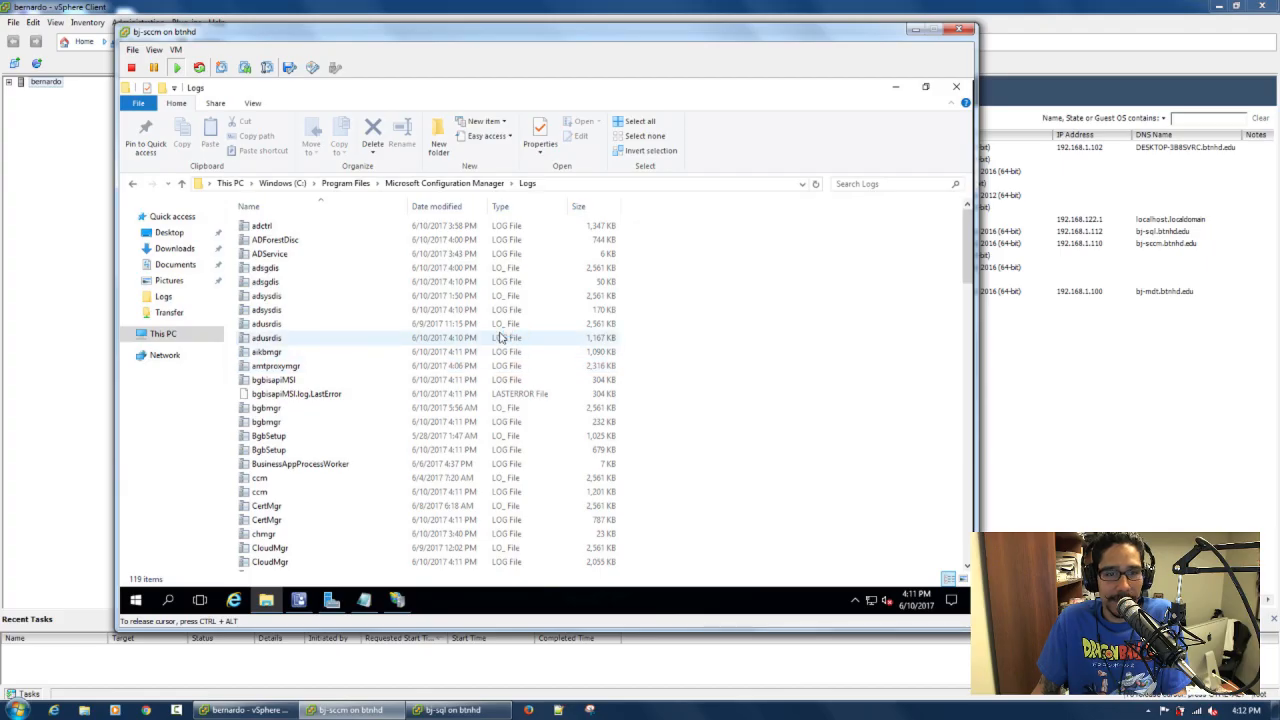
Check Software Update Groups and the empty All Software Updates list, then minimize everything to the desktop.
{"action": "left_click", "coordinate": [894, 87]}
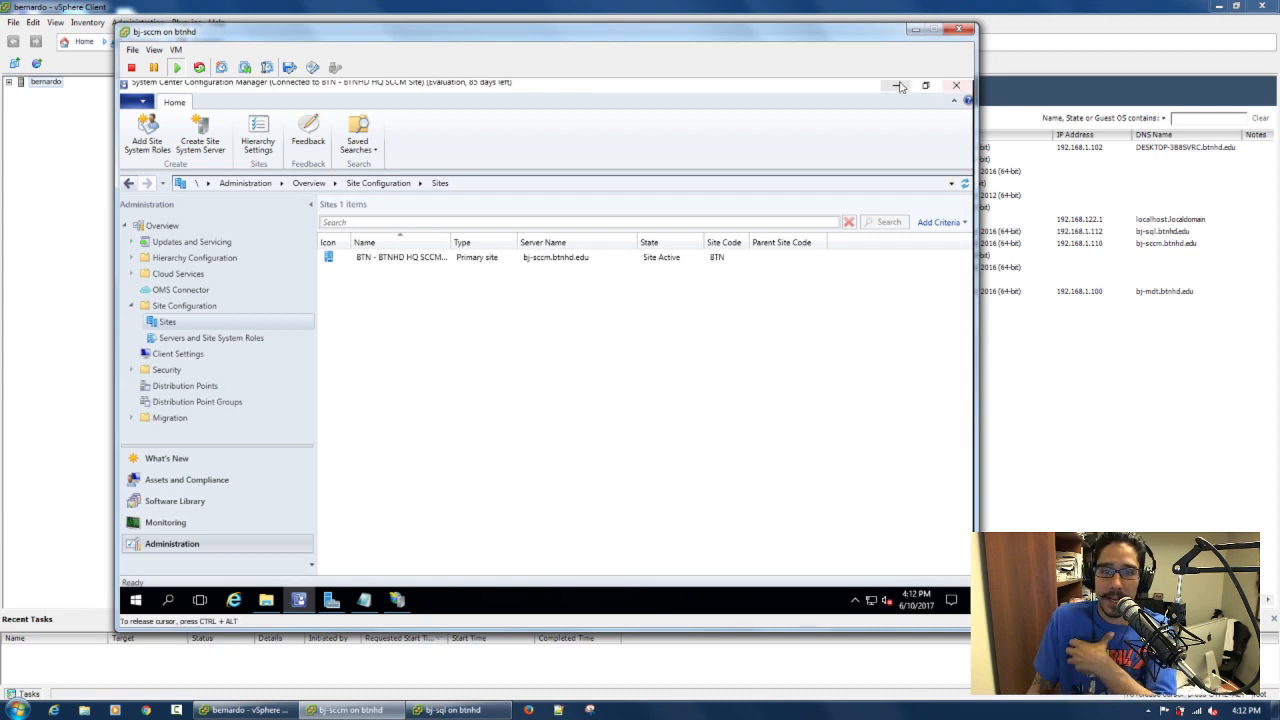
{"action": "left_click", "coordinate": [206, 503]}
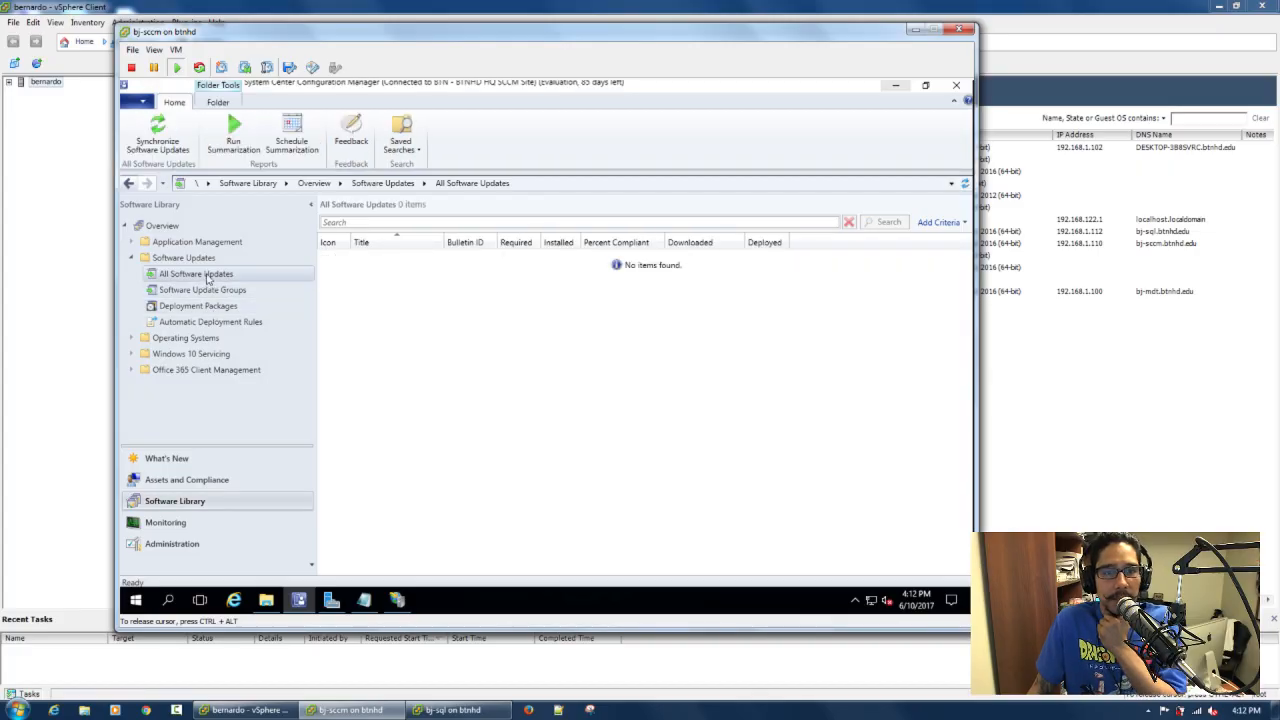
{"action": "left_click", "coordinate": [964, 184]}
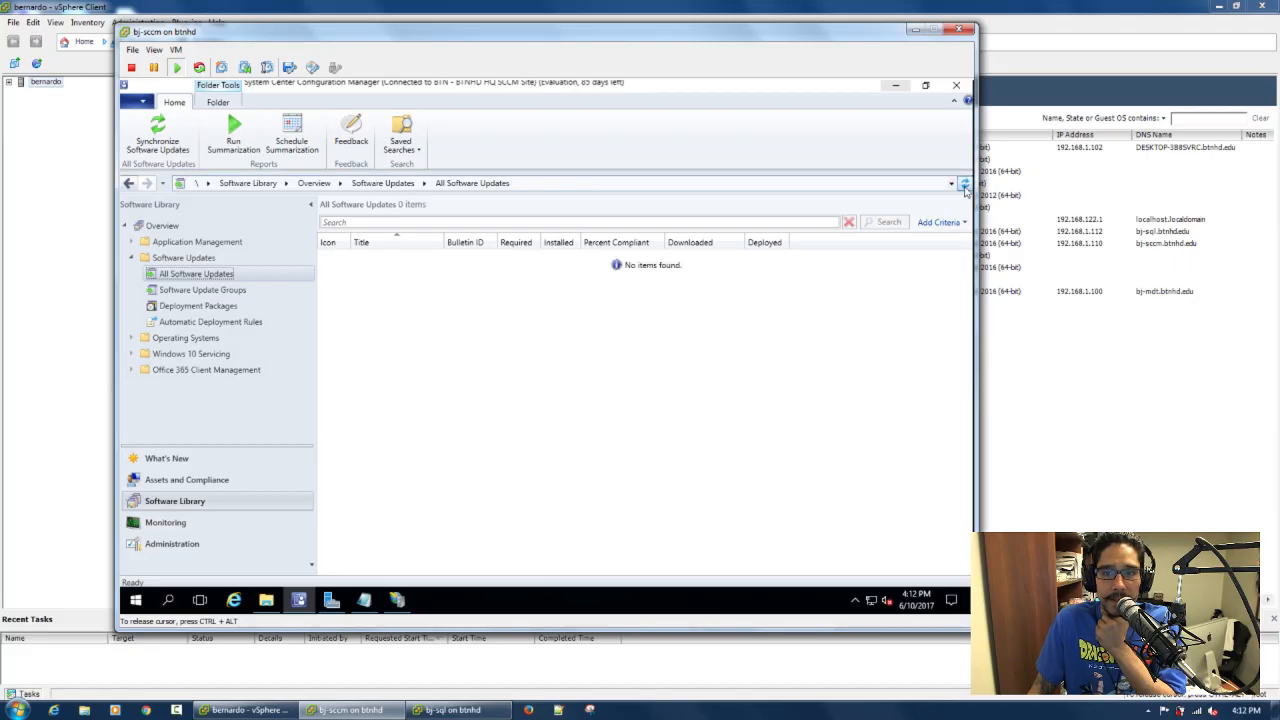
{"action": "left_click", "coordinate": [964, 184]}
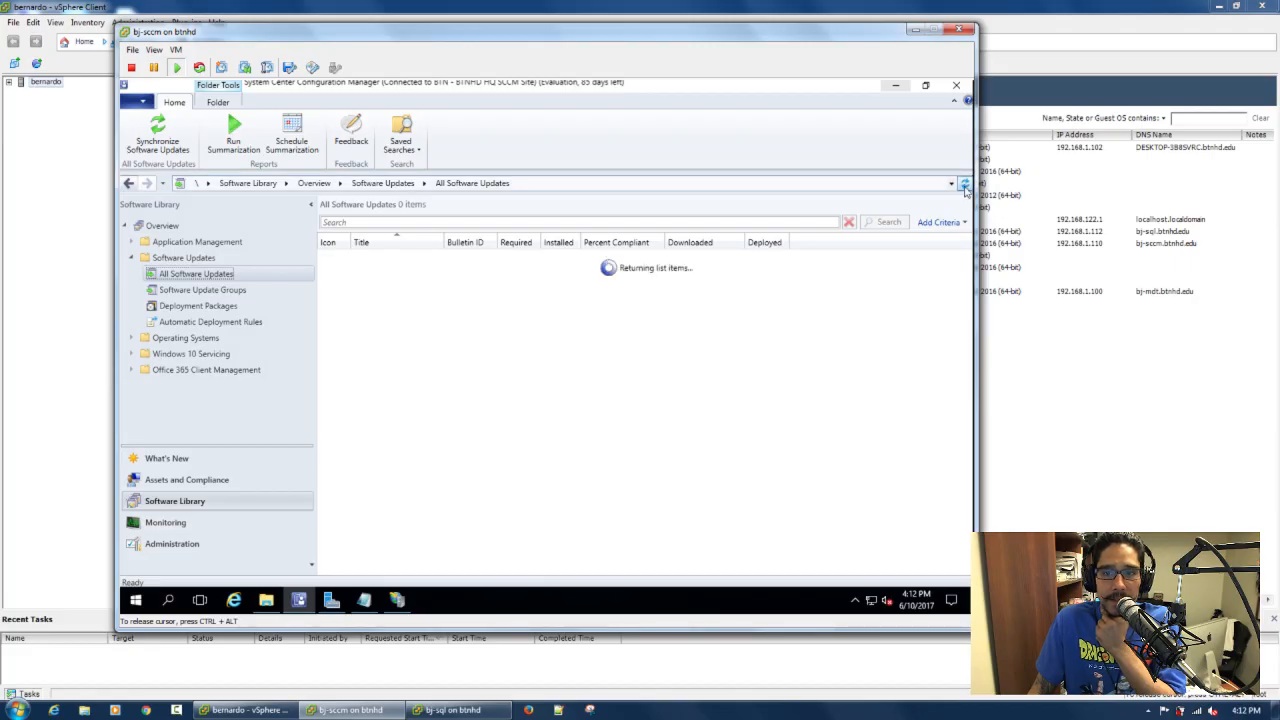
{"action": "left_click", "coordinate": [232, 291]}
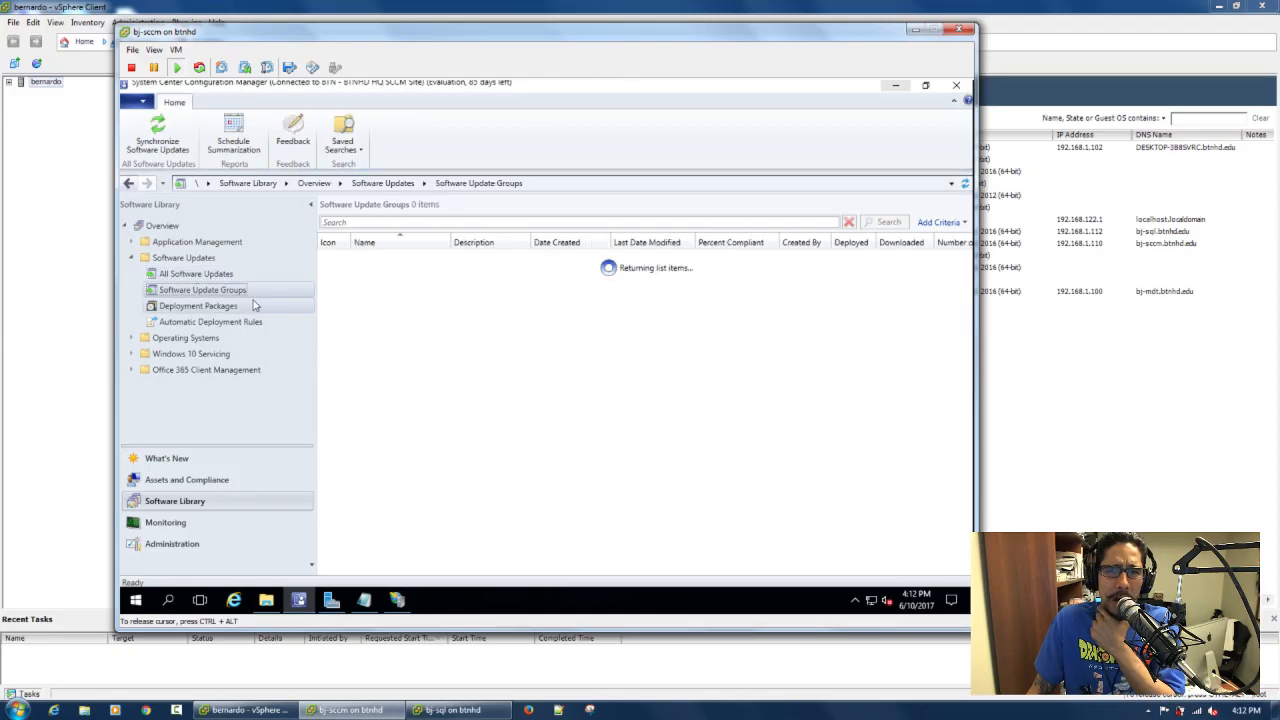
{"action": "left_click", "coordinate": [202, 275]}
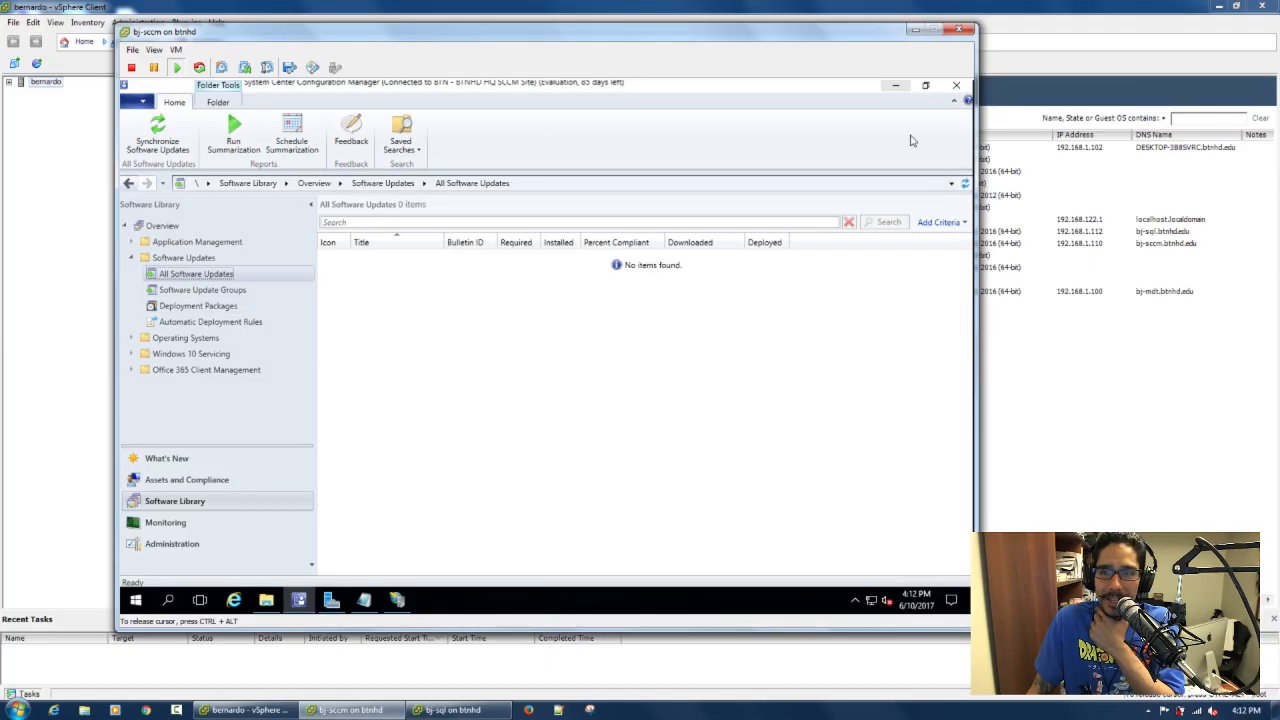
{"action": "left_click", "coordinate": [896, 86]}
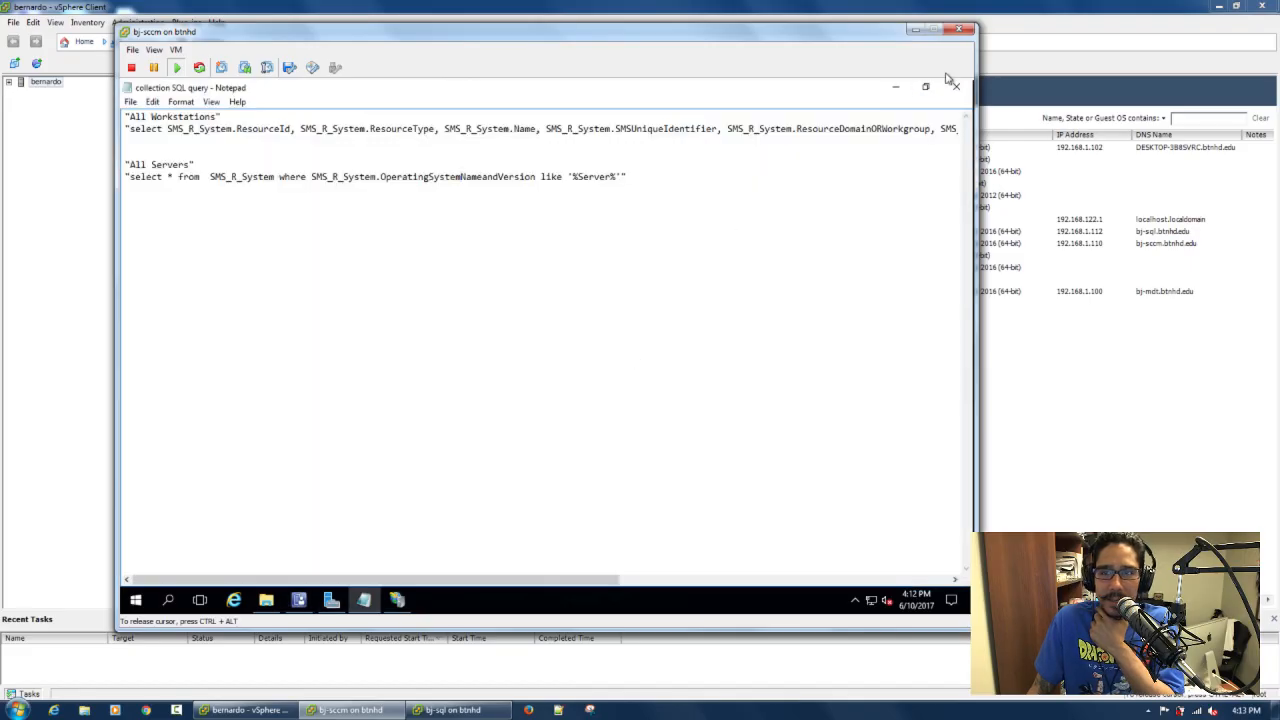
{"action": "key", "text": "super+d"}
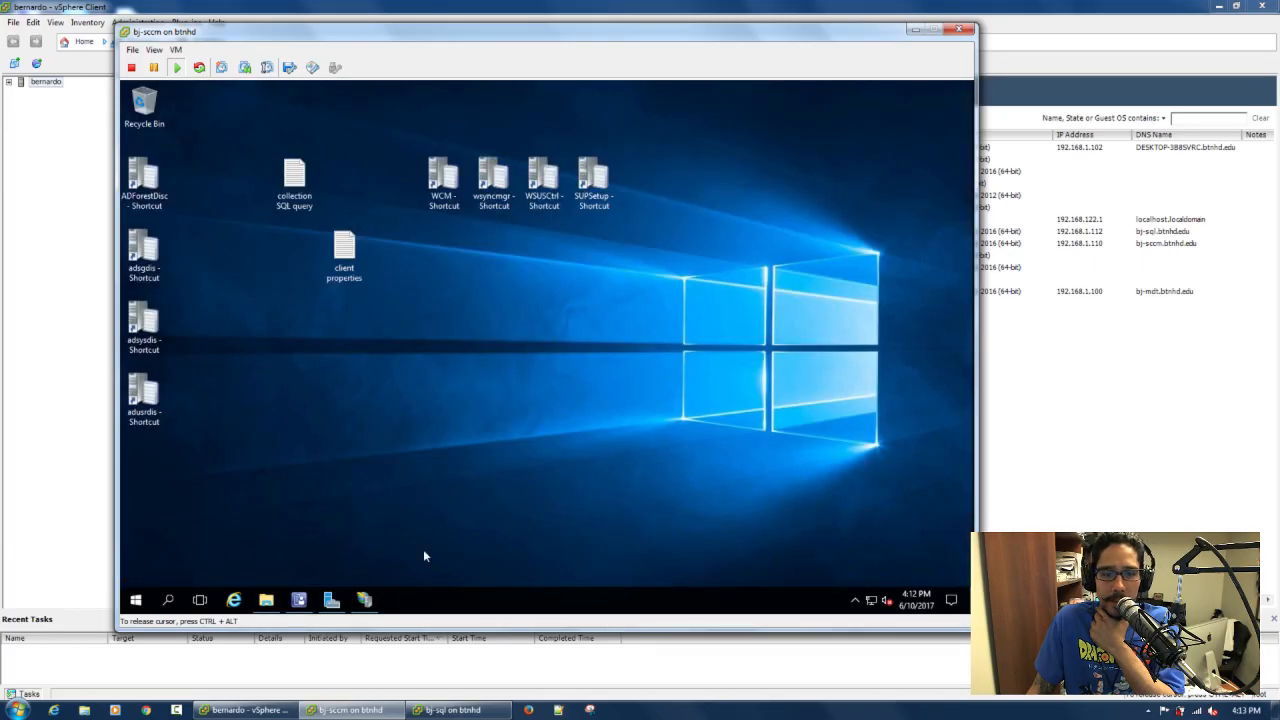
Refresh the BJ-SCCM server and open the new CMApplicationCatalogSvc site under Default Web Site.
{"action": "left_click", "coordinate": [364, 599]}
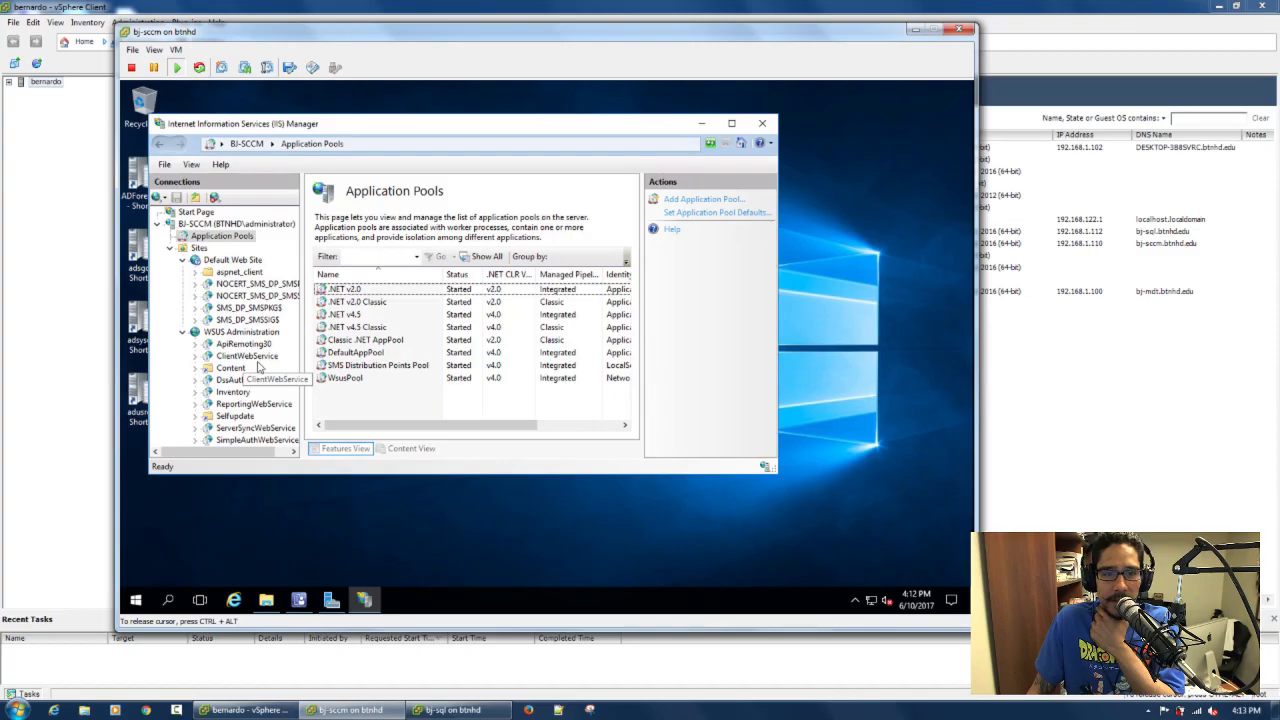
{"action": "right_click", "coordinate": [200, 224]}
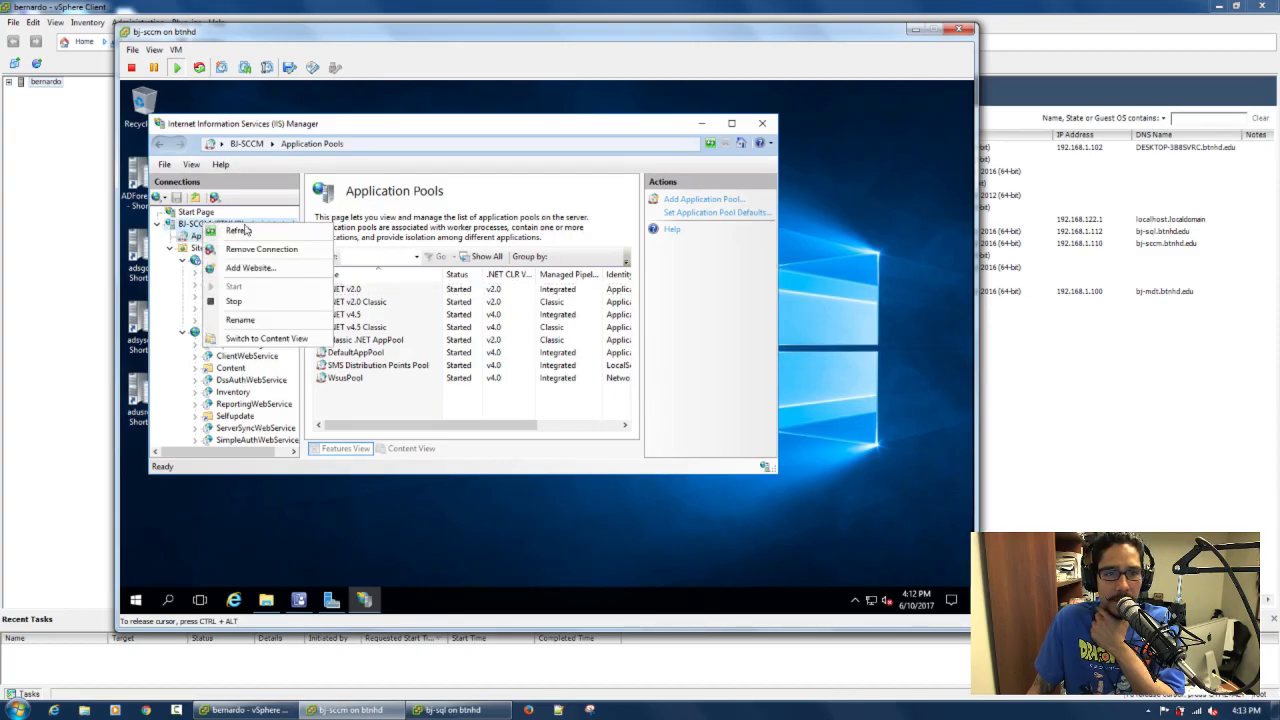
{"action": "left_click", "coordinate": [240, 231]}
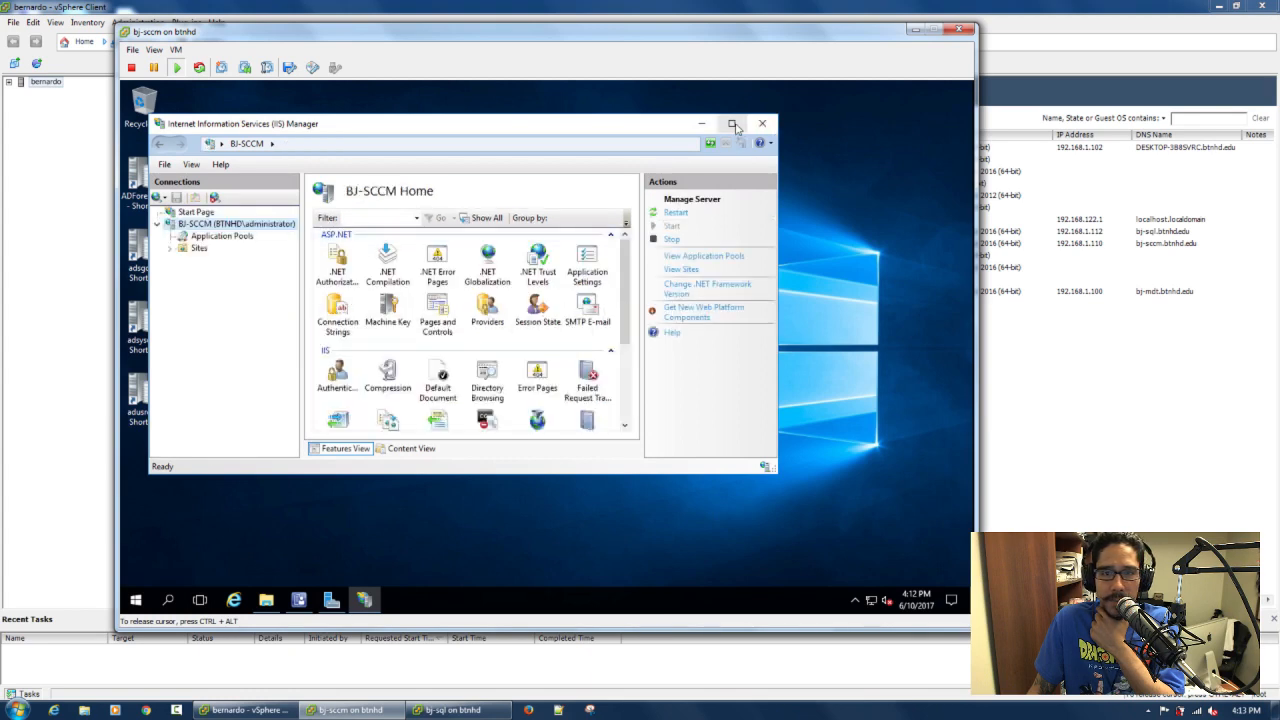
{"action": "left_click", "coordinate": [733, 125]}
{"action": "left_click", "coordinate": [141, 210]}
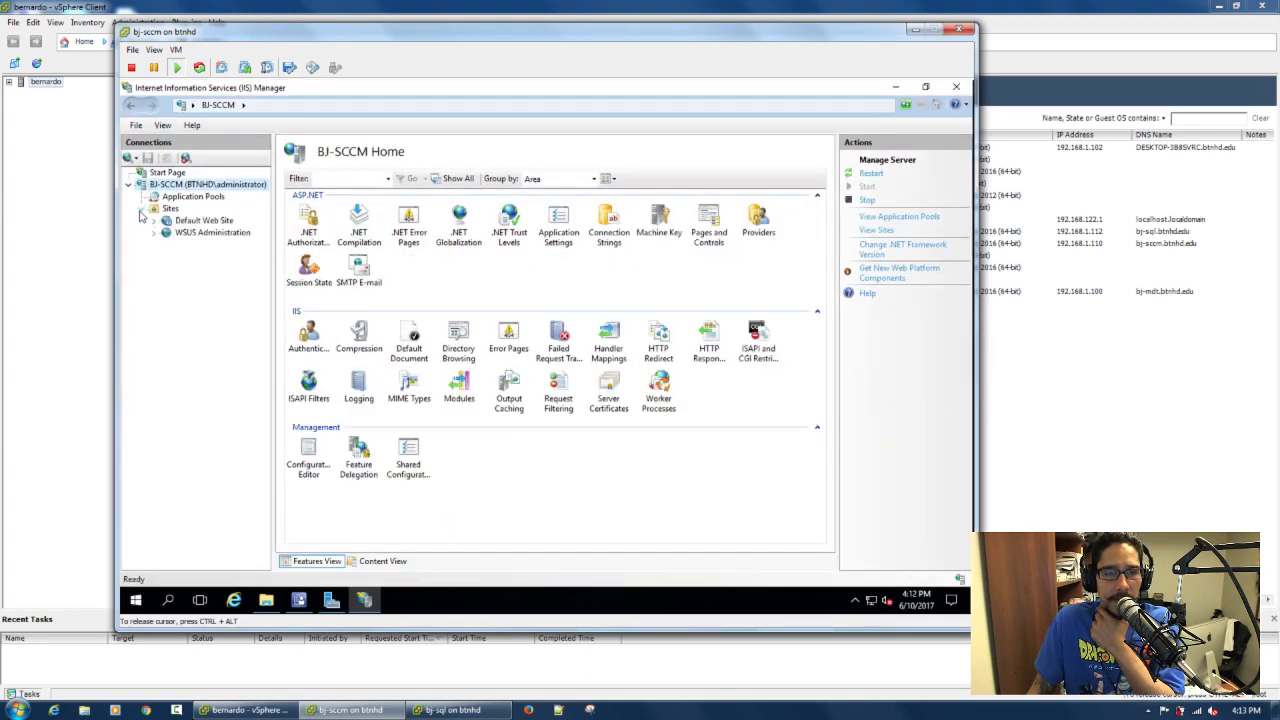
{"action": "left_click", "coordinate": [153, 220]}
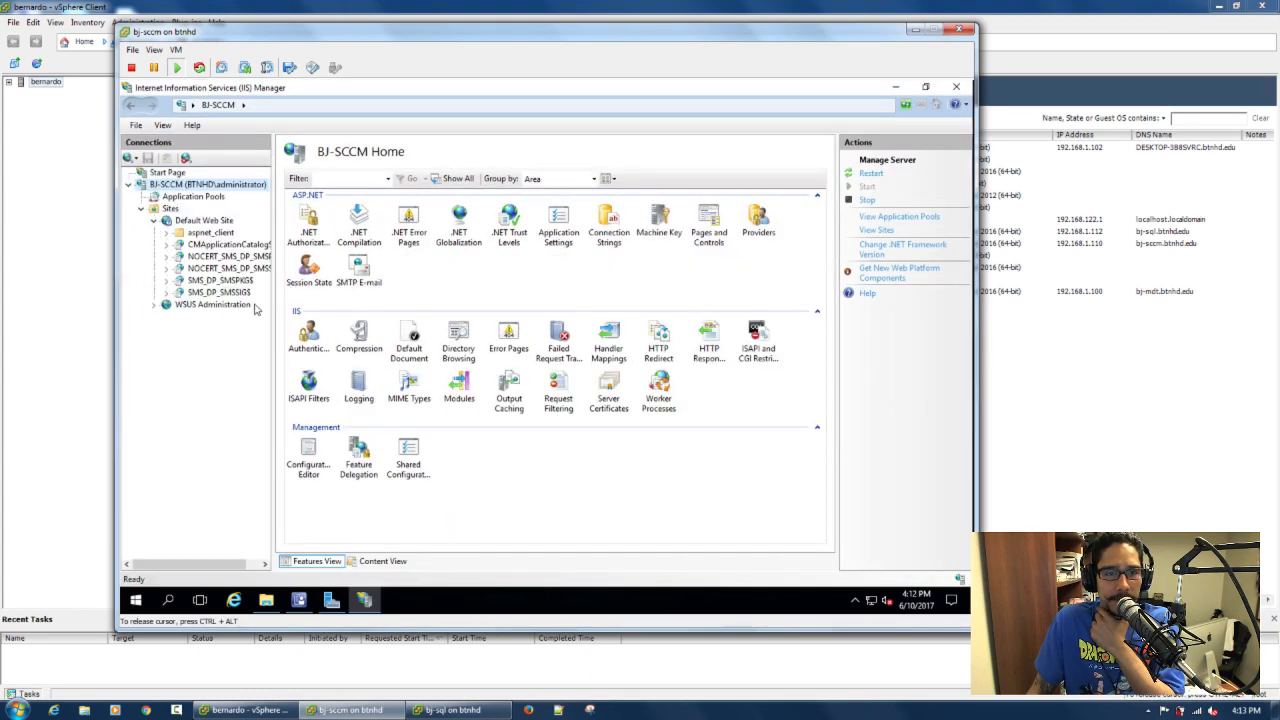
{"action": "left_click_drag", "start_coordinate": [271, 287], "coordinate": [334, 288]}
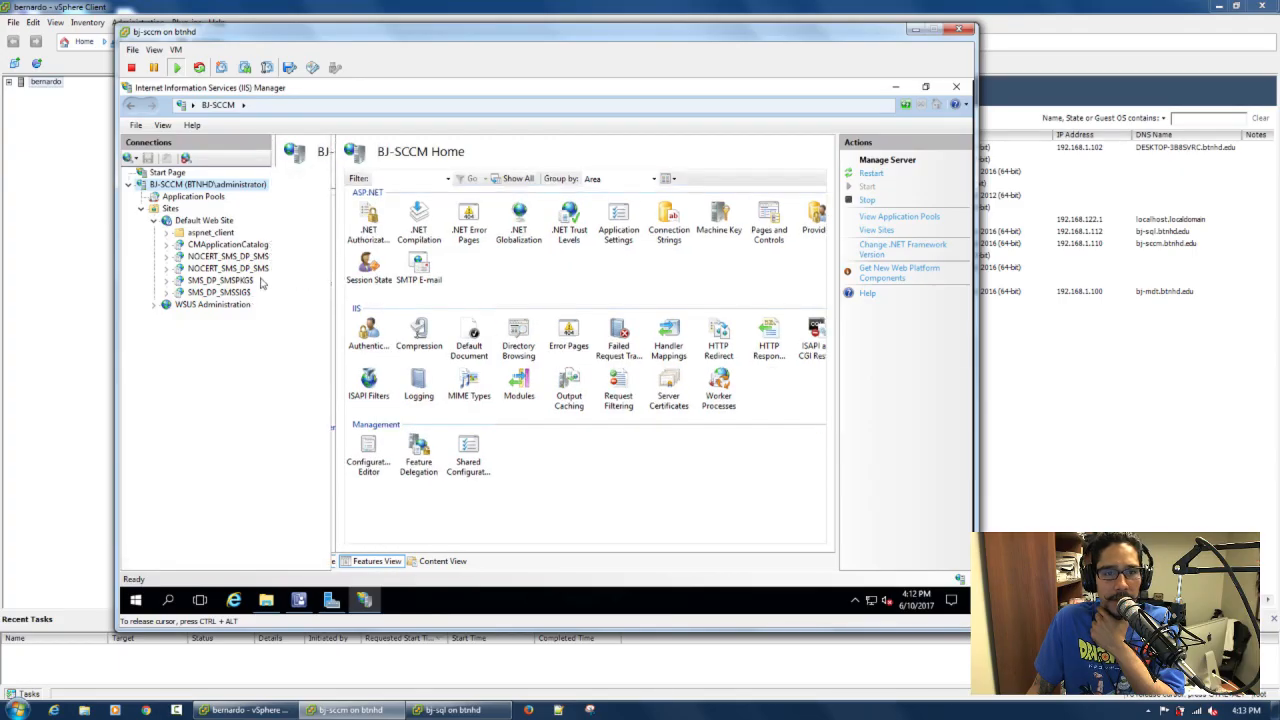
{"action": "left_click", "coordinate": [268, 245]}
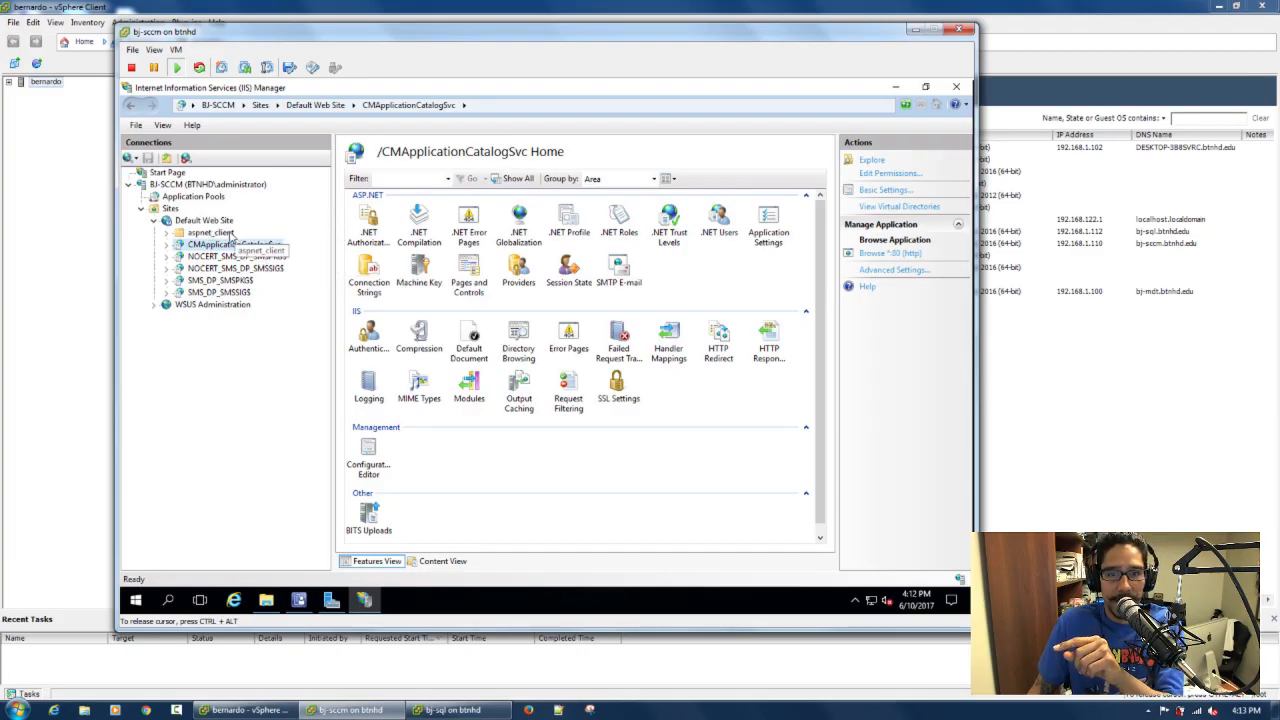
Confirm the ConfigMgr Application Web Service Pool appears under Application Pools, then minimize IIS Manager.
{"action": "left_click", "coordinate": [187, 198]}
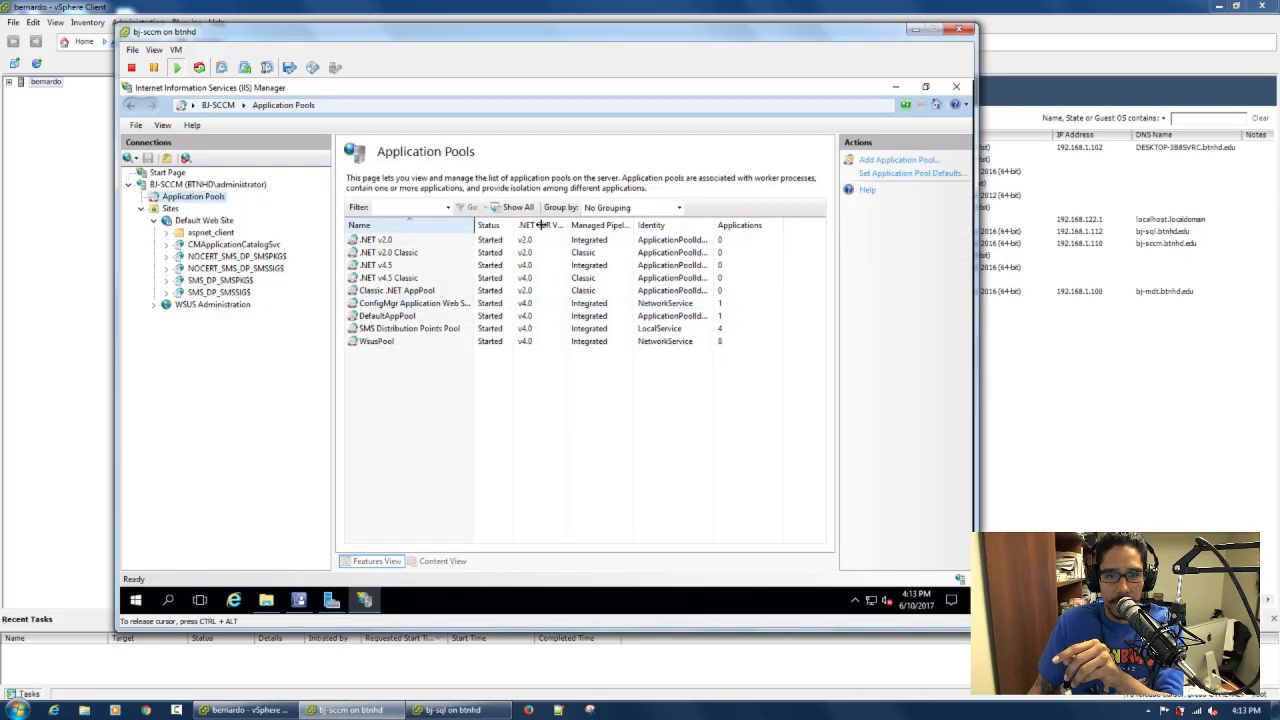
{"action": "double_click", "coordinate": [541, 225]}
{"action": "left_click", "coordinate": [440, 302]}
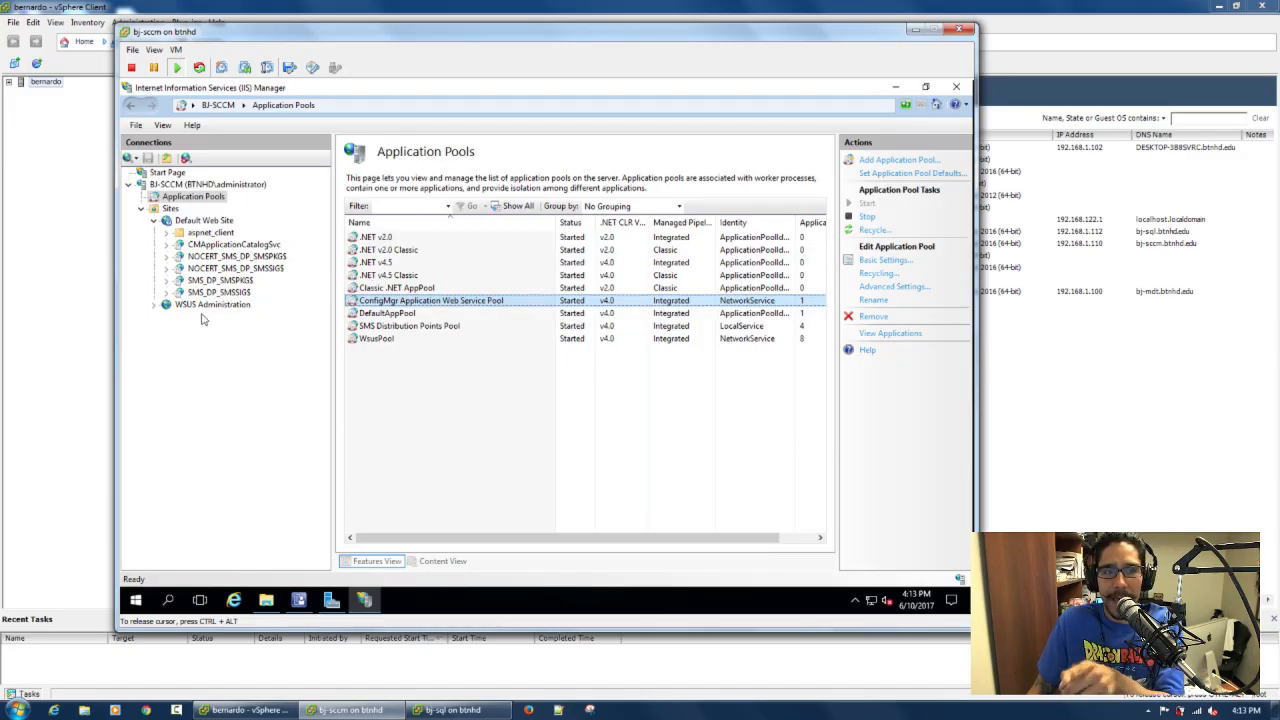
{"action": "left_click", "coordinate": [896, 88]}
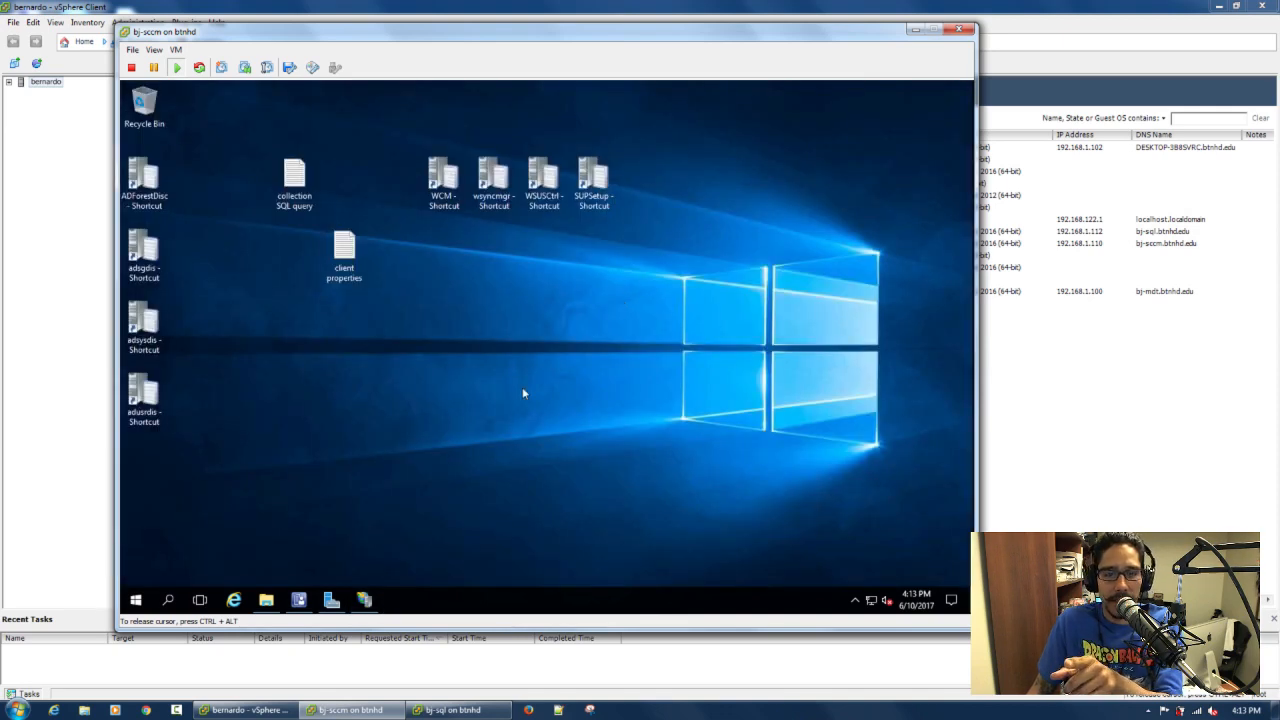
Open awebsvcMSI.log from the Configuration Manager Logs folder in the Trace Log Tool.
{"action": "left_click", "coordinate": [266, 600]}
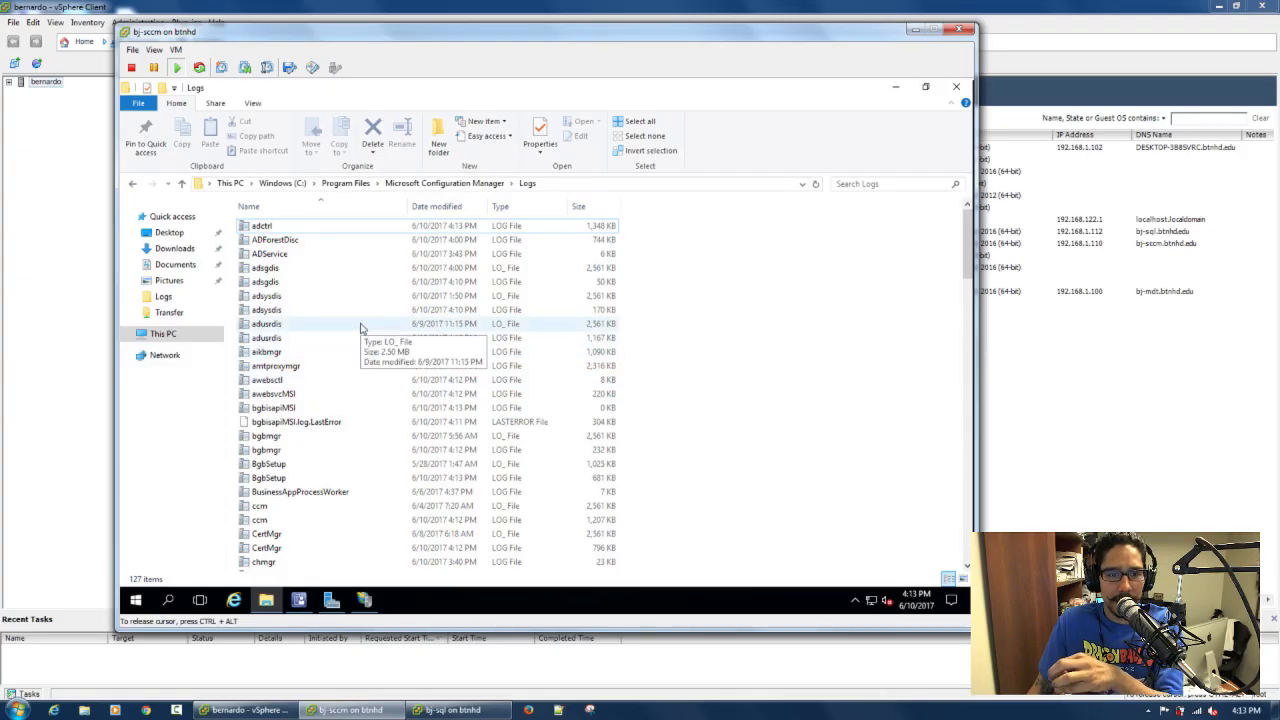
{"action": "left_click", "coordinate": [283, 395]}
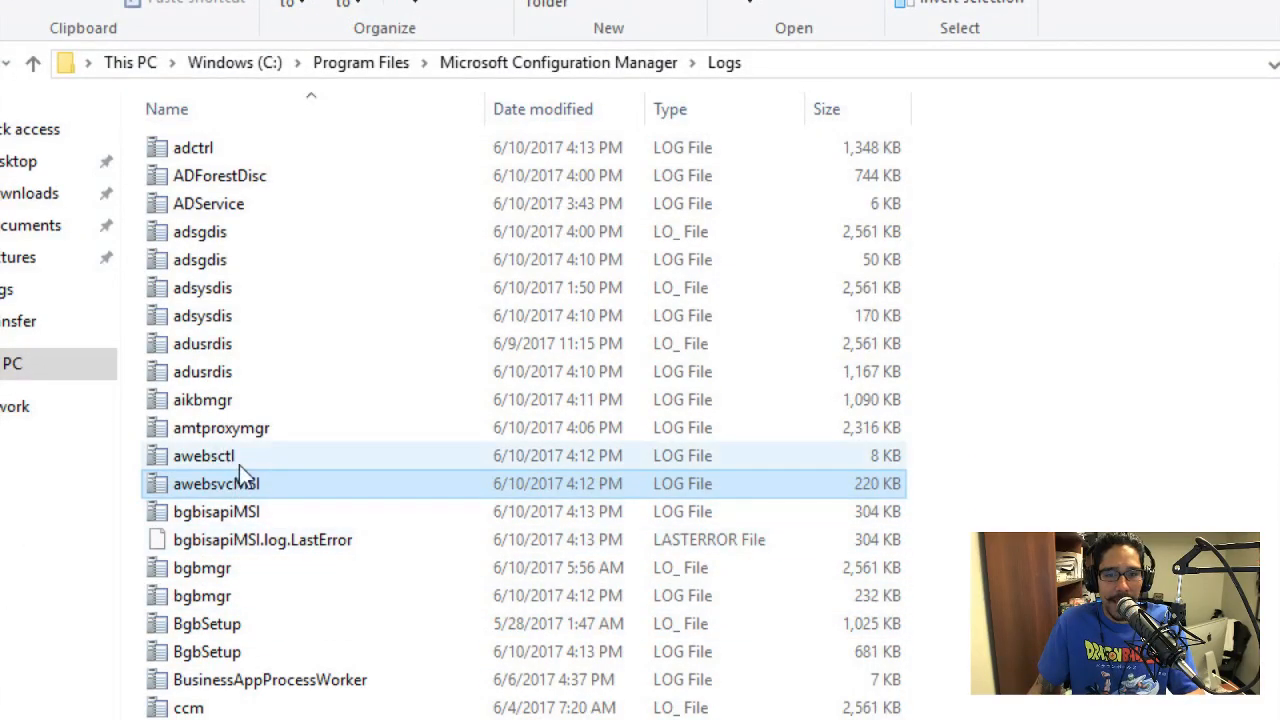
{"action": "double_click", "coordinate": [214, 486]}
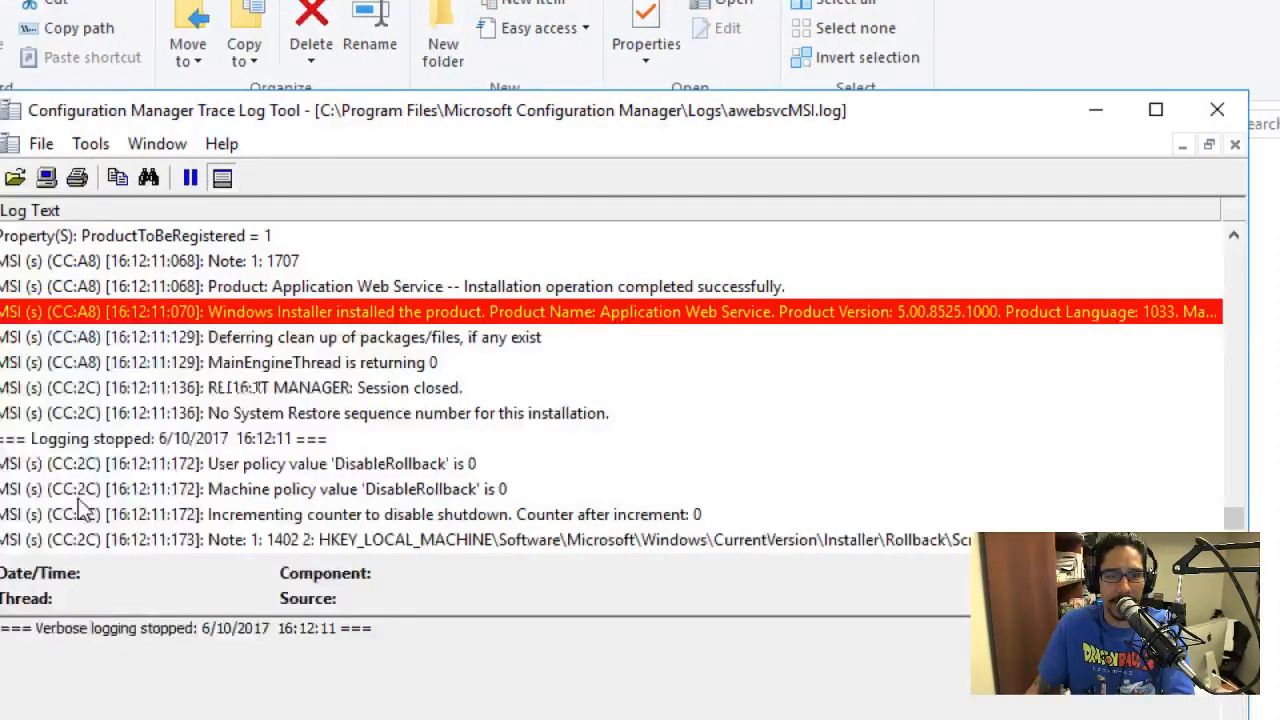
Confirm the log shows Application Web Service 5.00.8525.1000 installed successfully, then close the viewer.
{"action": "left_click", "coordinate": [463, 446]}
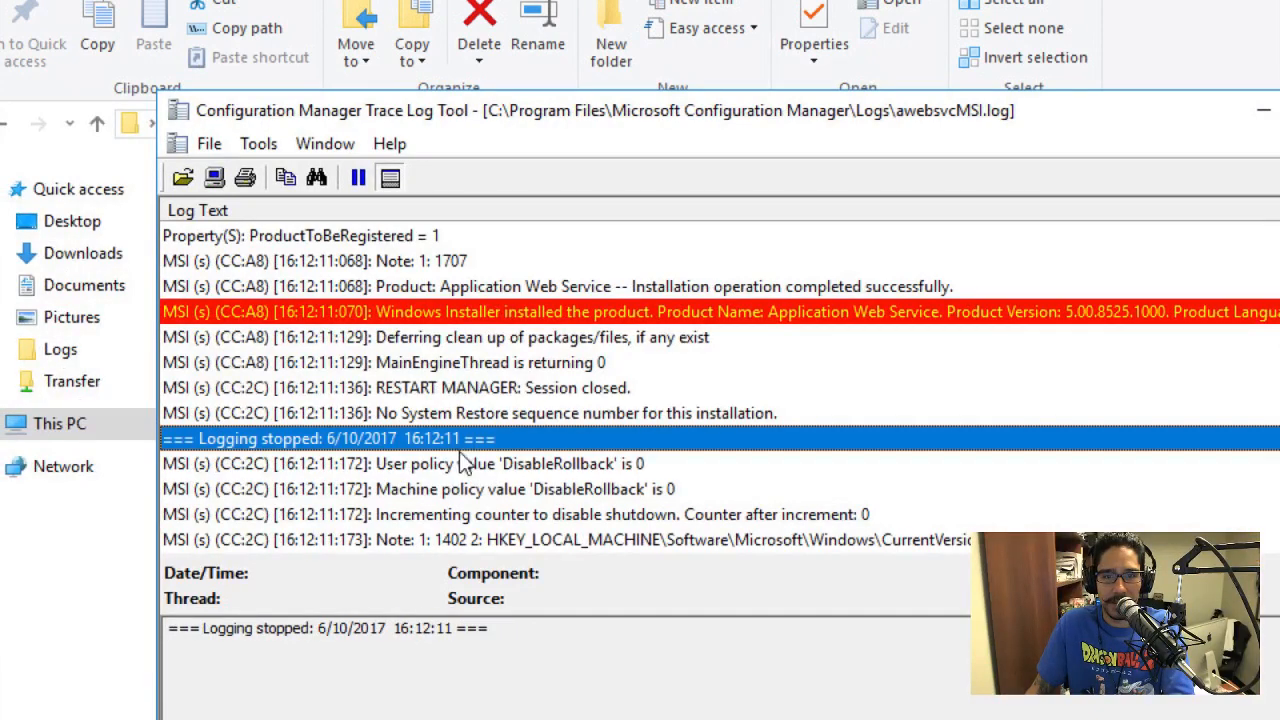
{"action": "scroll", "coordinate": [438, 296], "scroll_direction": "down", "scroll_amount": 3}
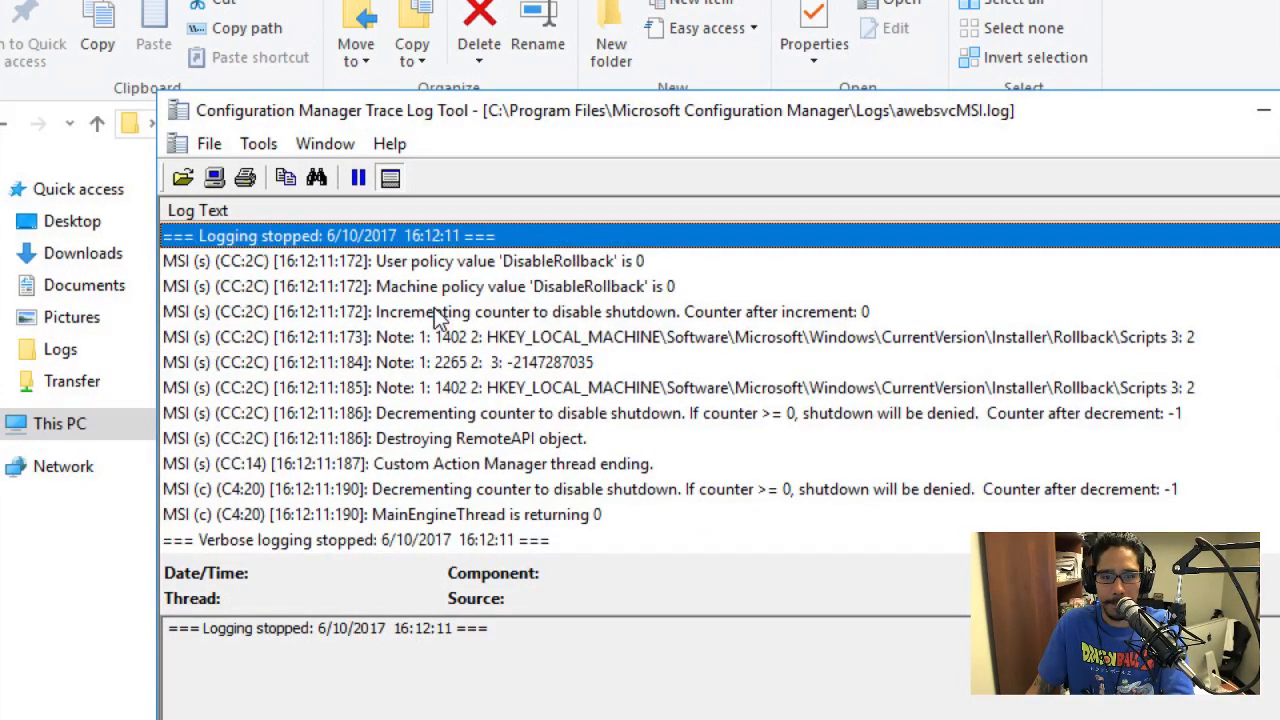
{"action": "left_click", "coordinate": [490, 468]}
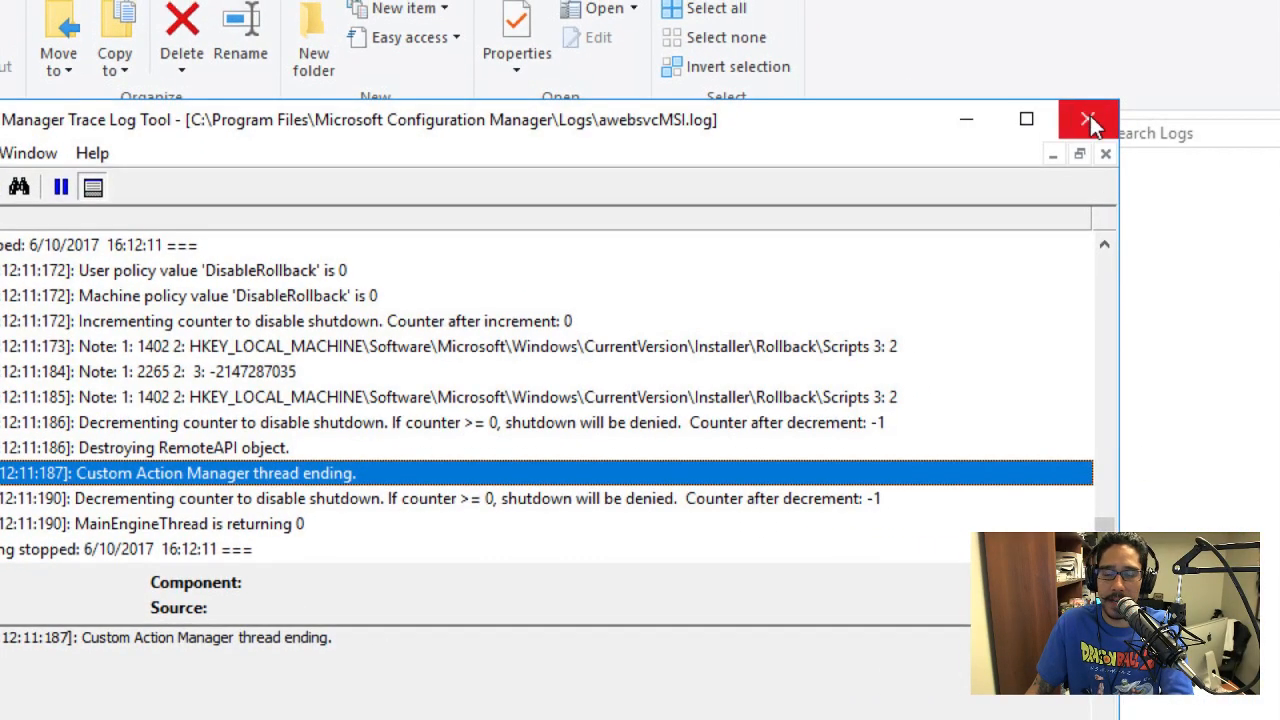
{"action": "left_click", "coordinate": [1026, 120]}
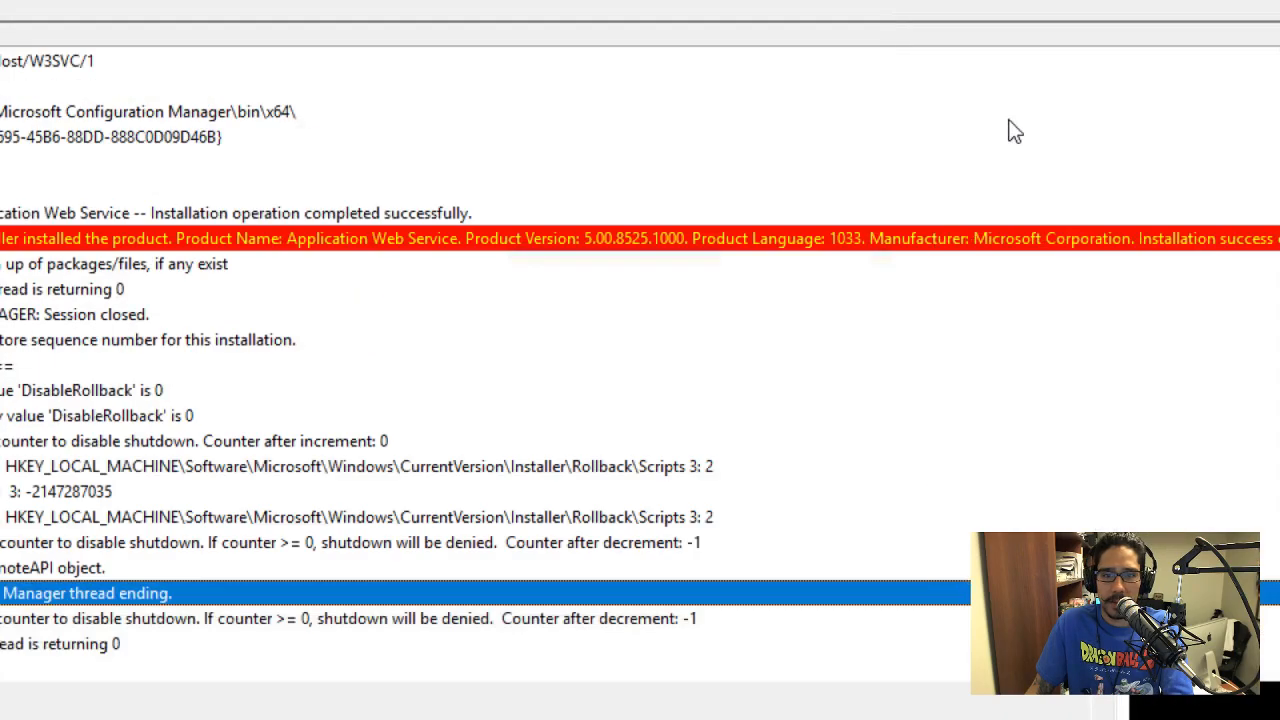
{"action": "left_click", "coordinate": [560, 240]}
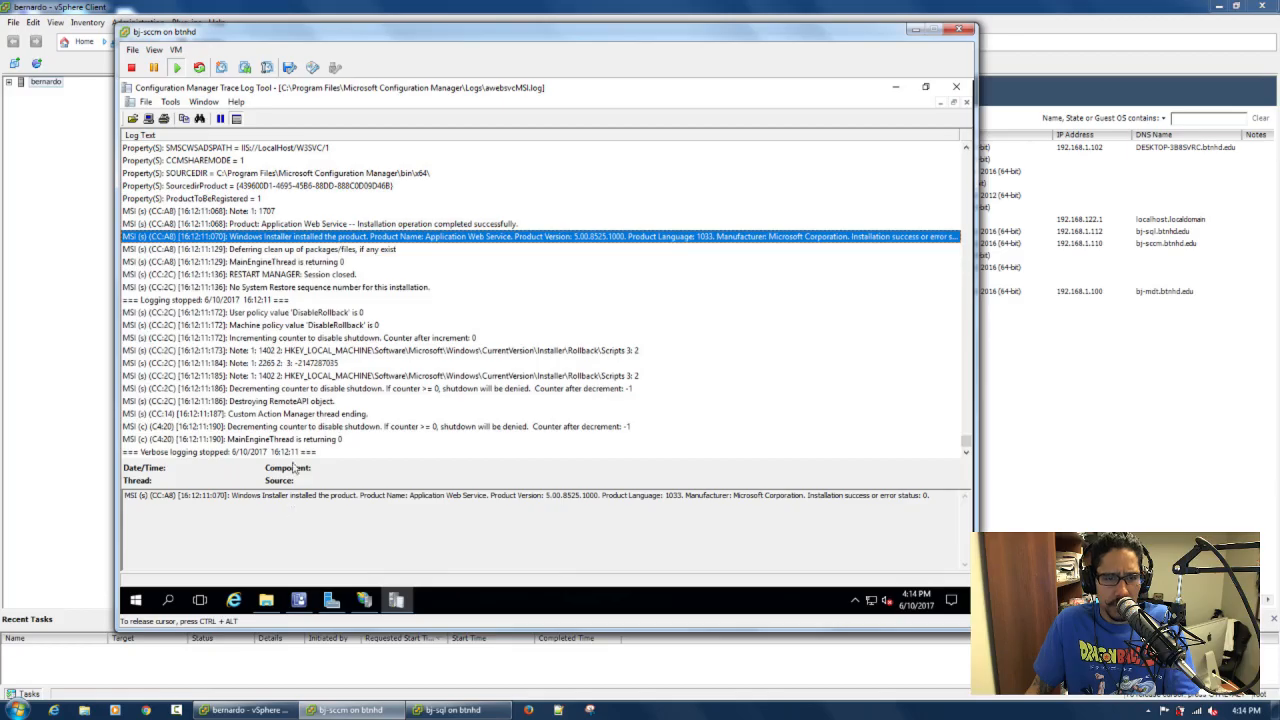
{"action": "left_click", "coordinate": [300, 364]}
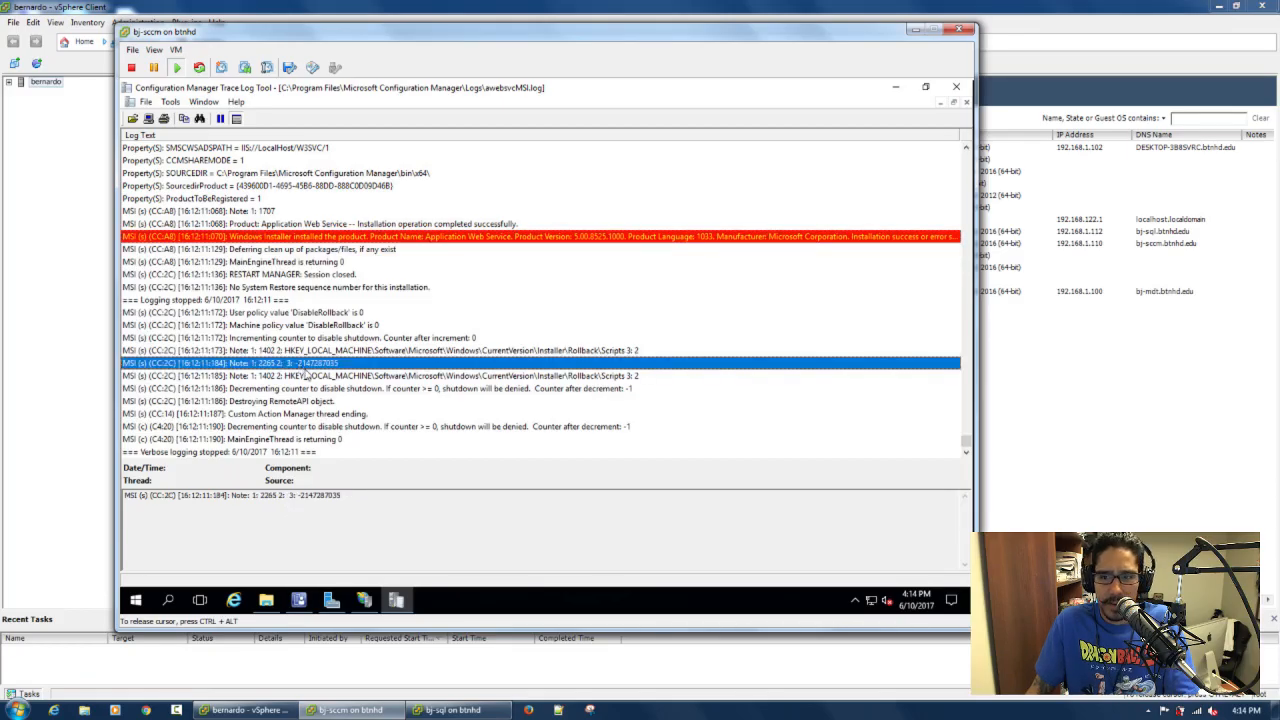
{"action": "left_click", "coordinate": [775, 239]}
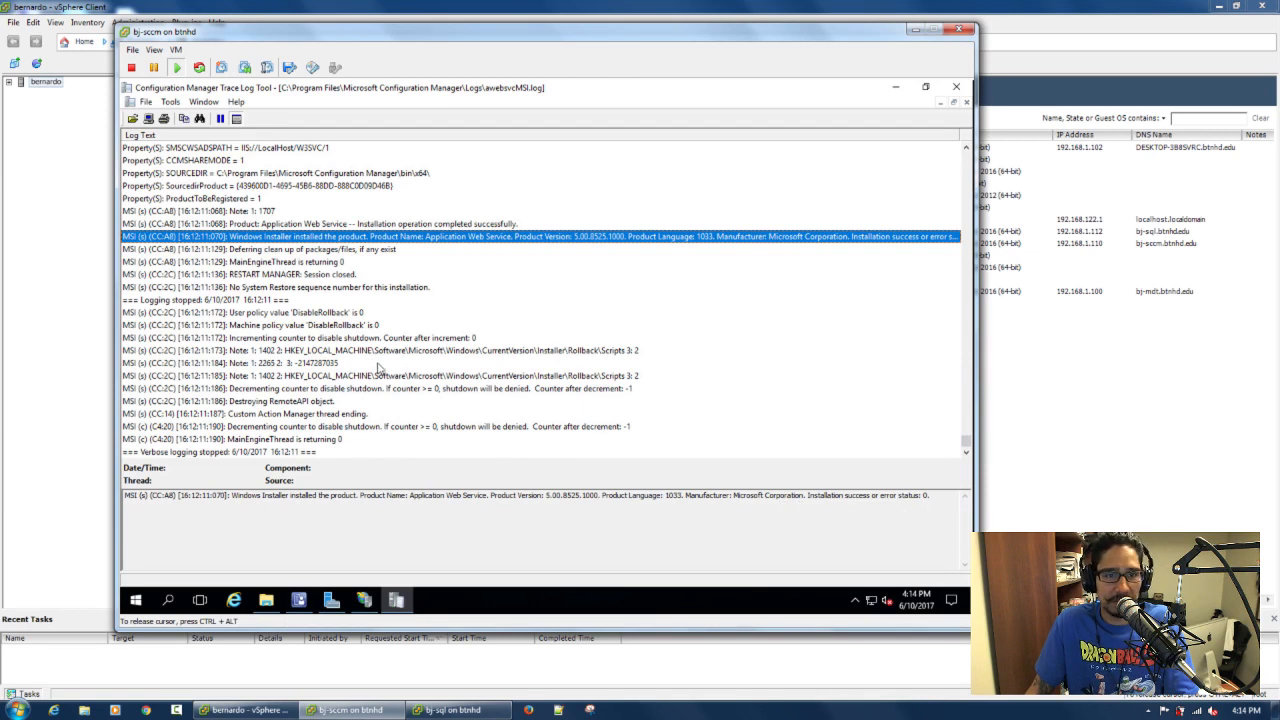
{"action": "left_click", "coordinate": [292, 278]}
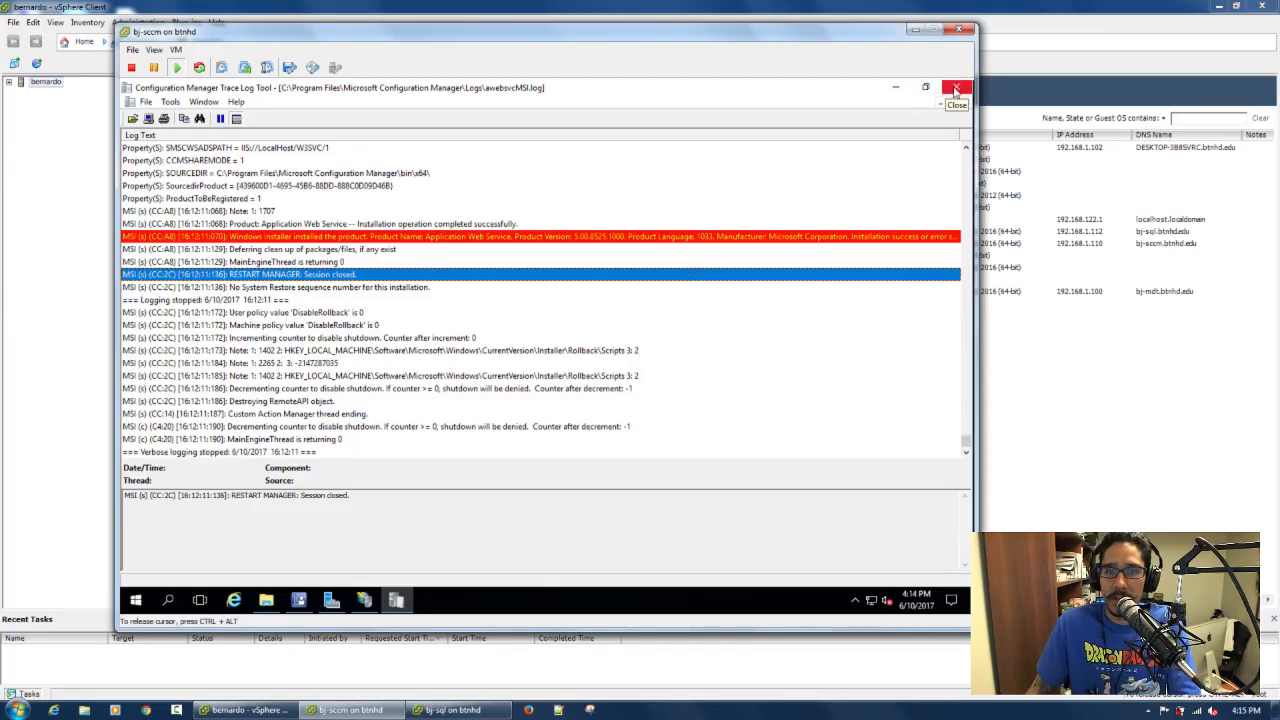
{"action": "left_click", "coordinate": [956, 87]}
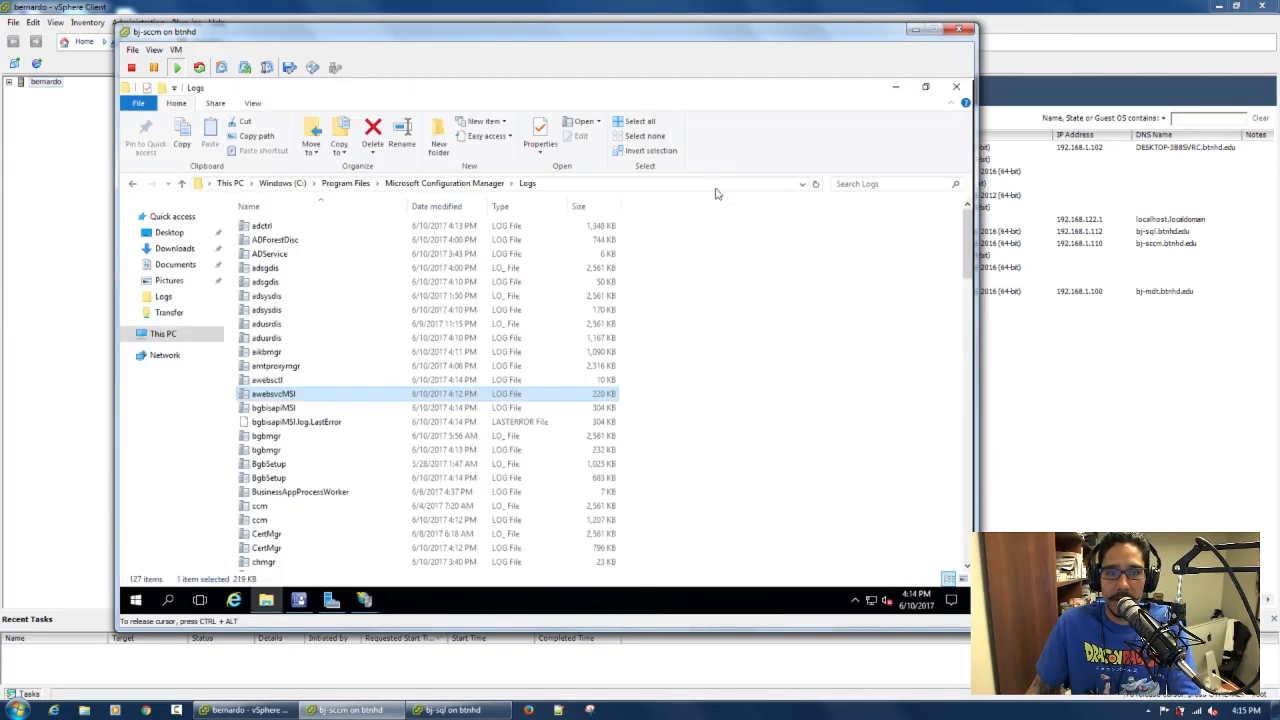
Send an awebsvcMSI shortcut to the desktop and close the Logs folder window.
{"action": "right_click", "coordinate": [270, 398]}
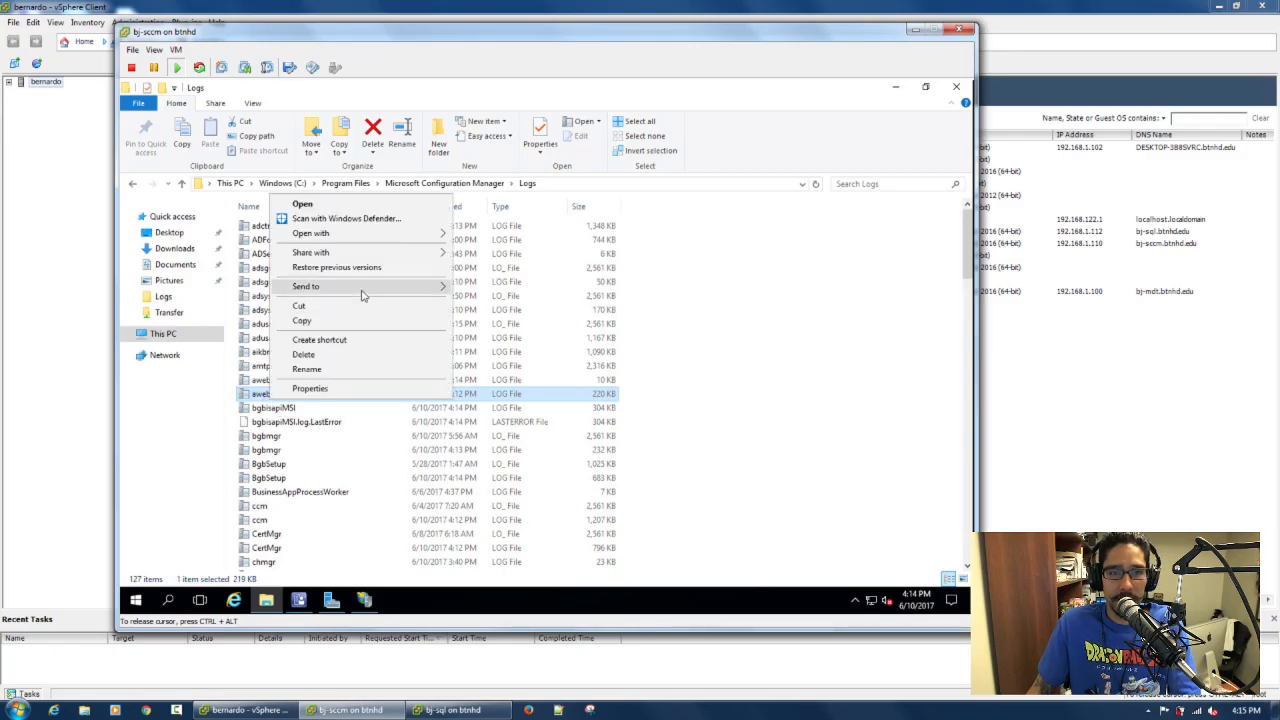
{"action": "mouse_move", "coordinate": [364, 295]}
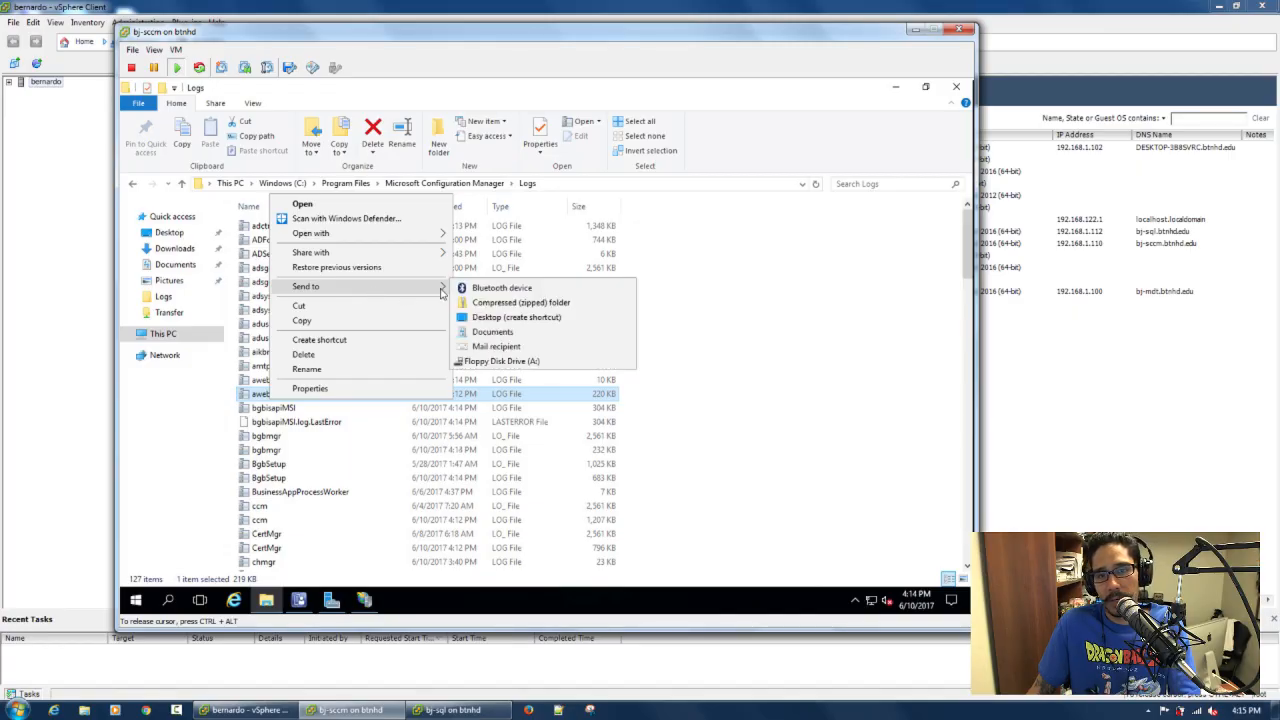
{"action": "left_click", "coordinate": [464, 336]}
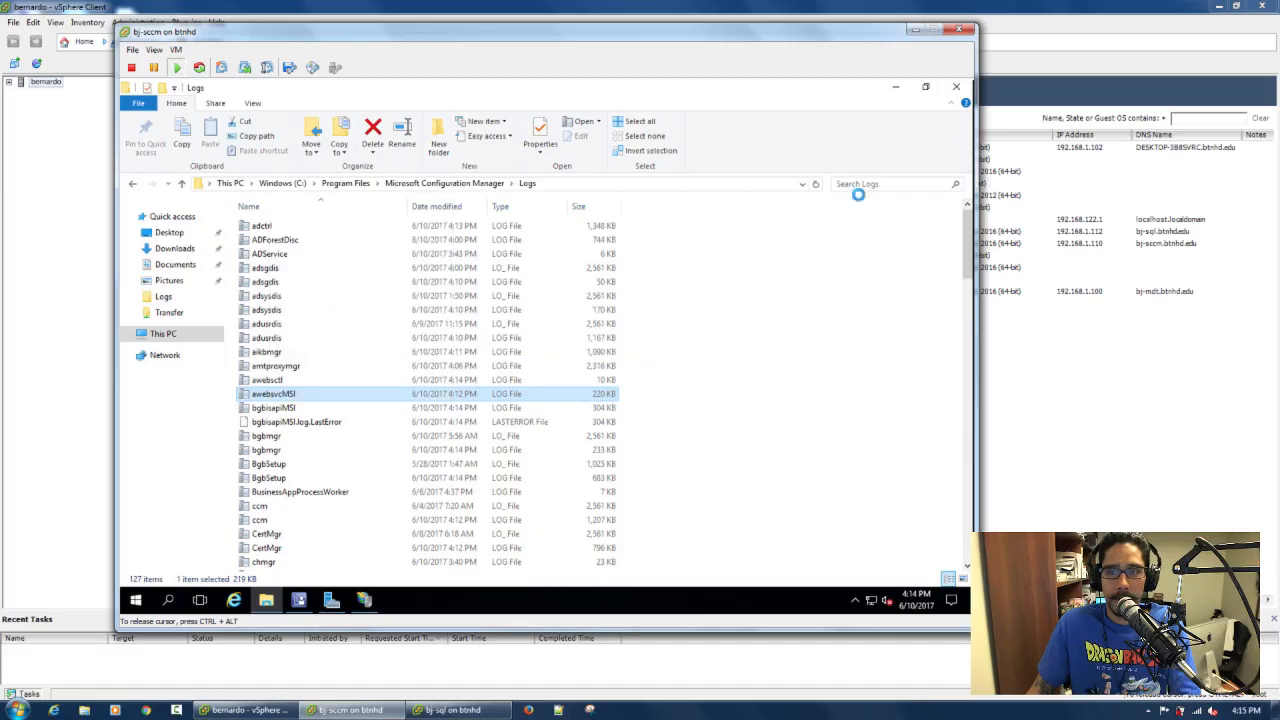
{"action": "key", "text": "alt+F4"}
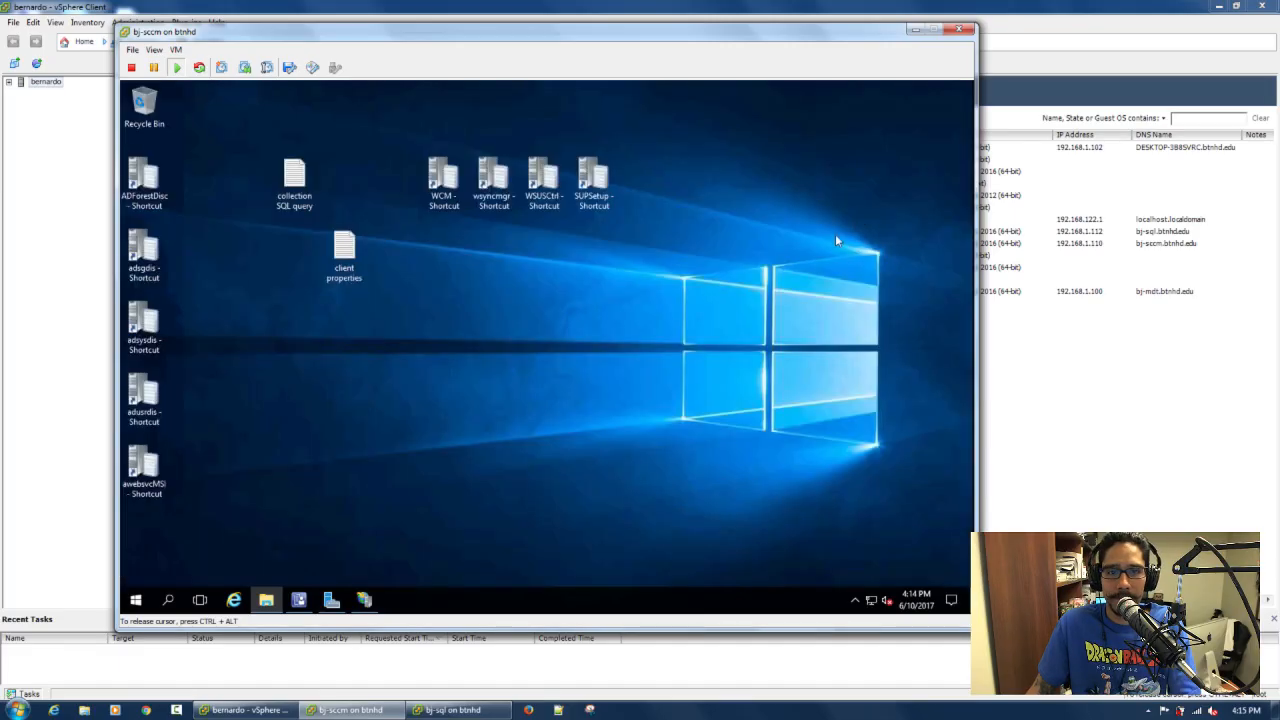
Bring back IIS Manager showing the /CMApplicationCatalogSvc home page with its ASP.NET, IIS and Management features.
{"action": "left_click", "coordinate": [372, 601]}
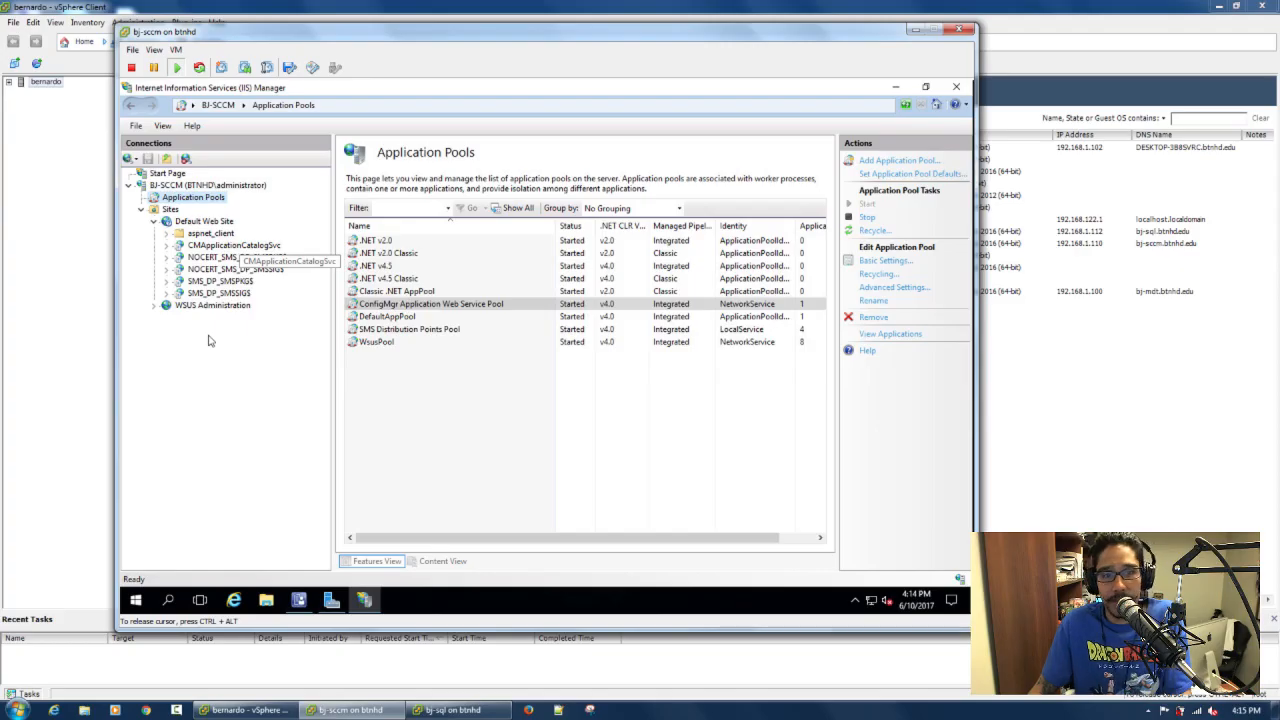
{"action": "key", "text": "Down"}
{"action": "key", "text": "Down"}
{"action": "key", "text": "Down"}
{"action": "key", "text": "Down"}
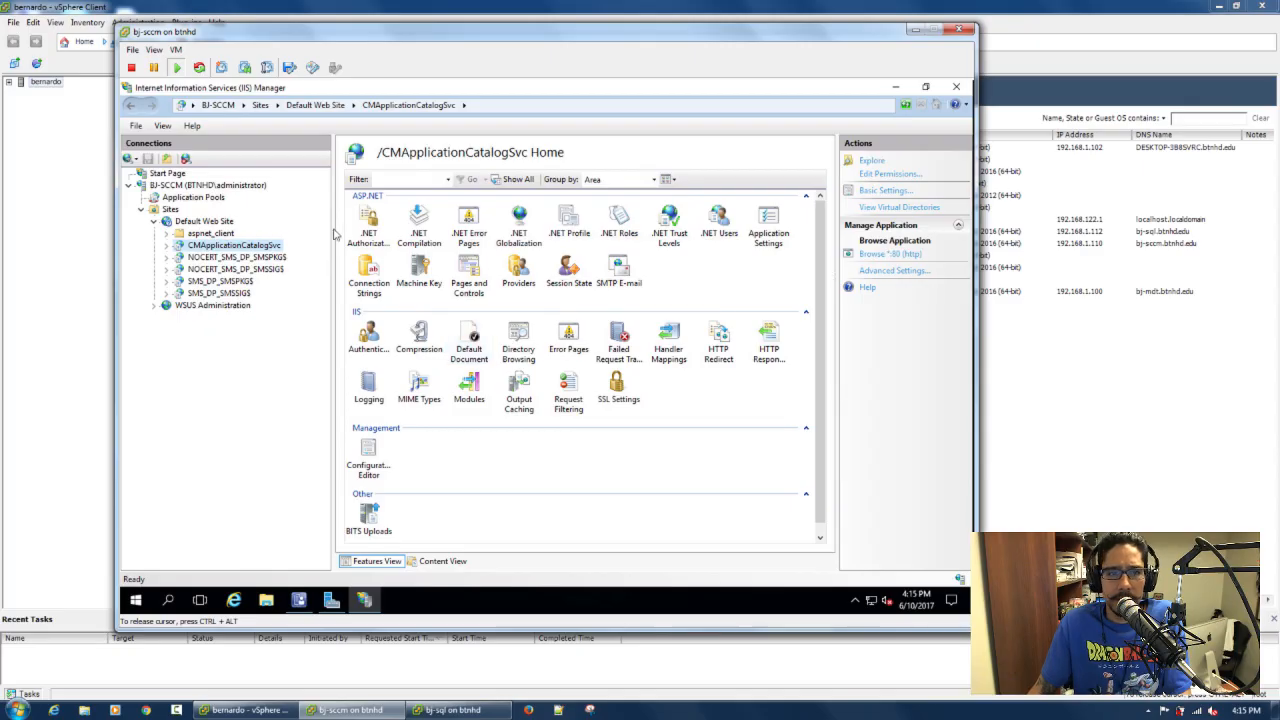
{"action": "left_click", "coordinate": [889, 254]}
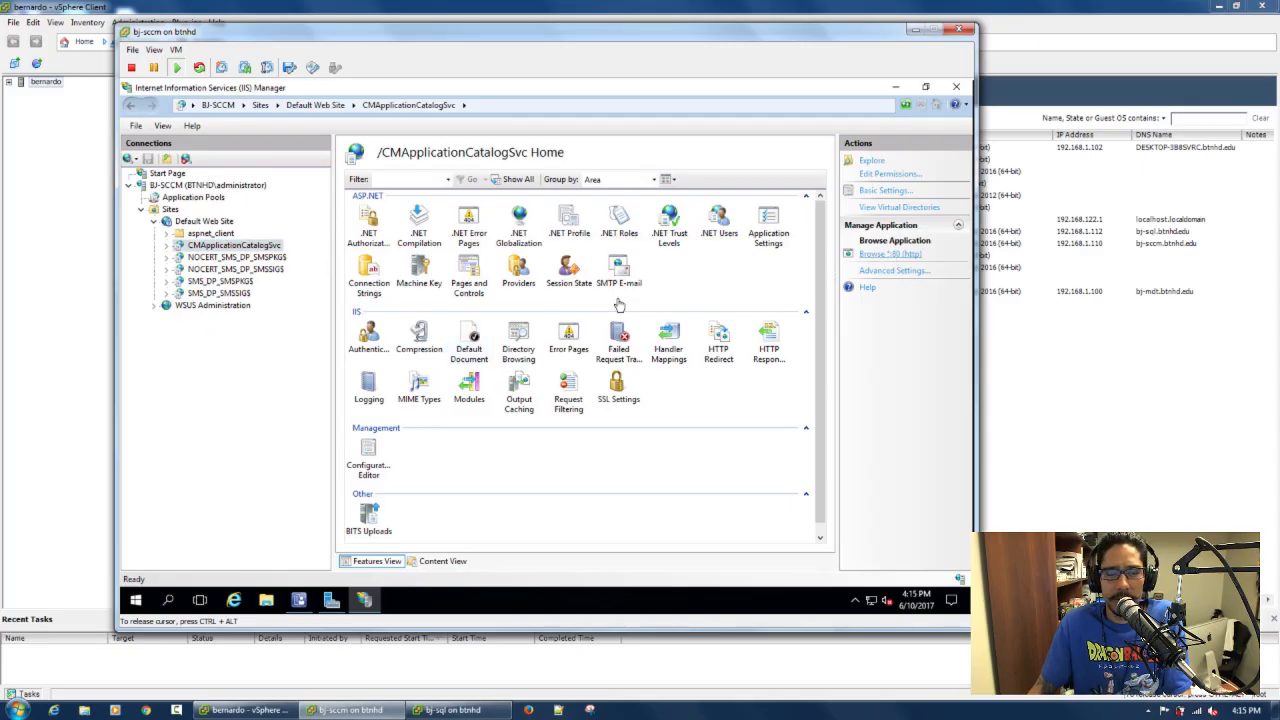
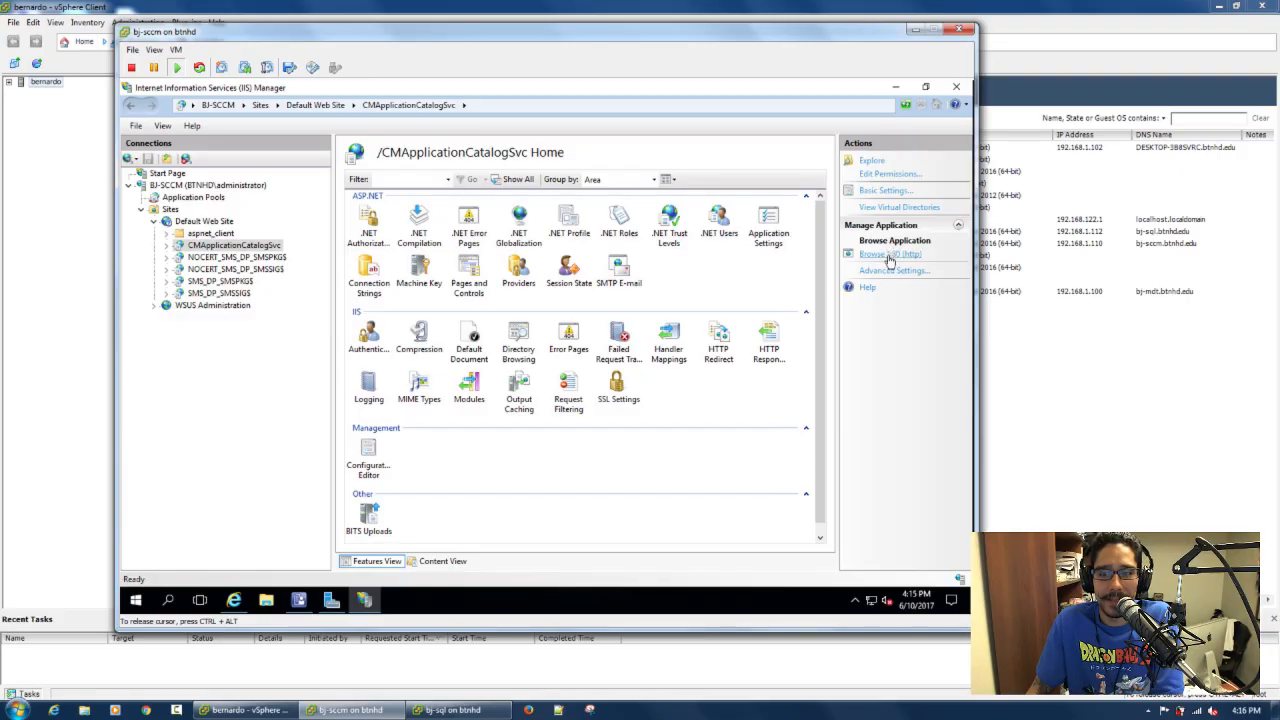
Browse the CMApplicationCatalogSvc application over http port 80 in Internet Explorer.
{"action": "left_click", "coordinate": [889, 256]}
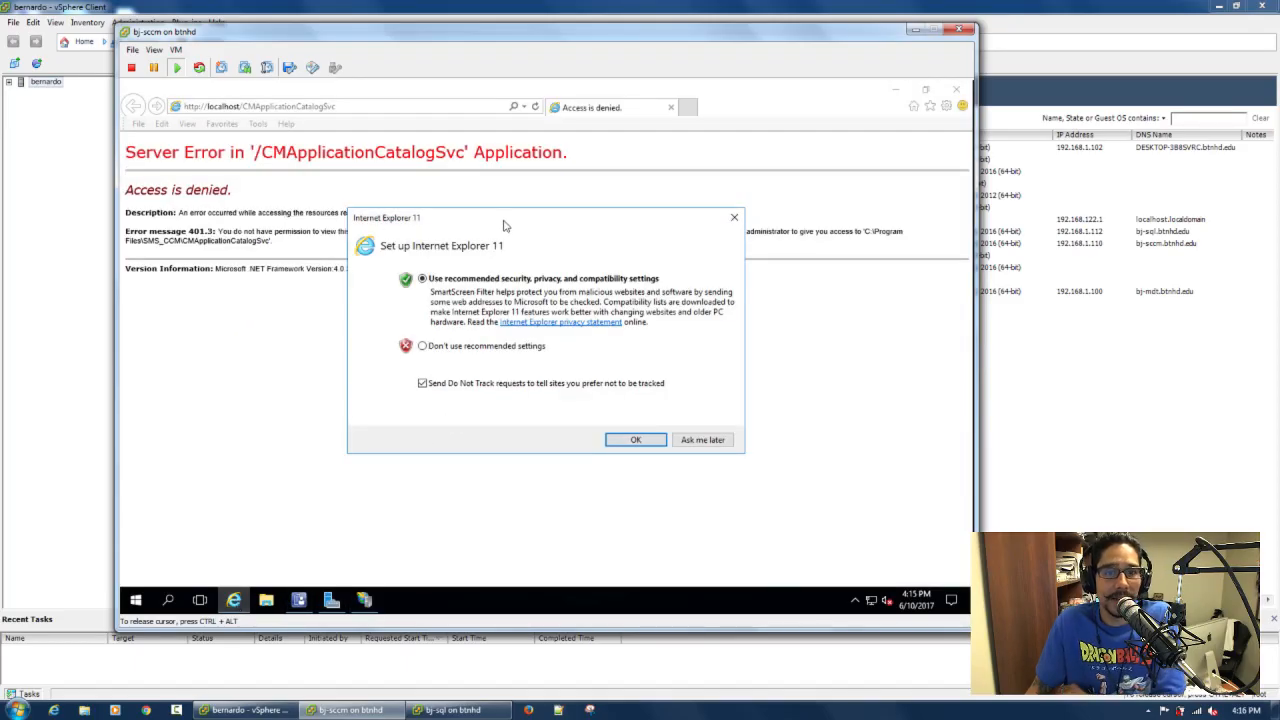
Dismiss the Internet Explorer 11 setup prompt and close the 401.3 Access is denied page.
{"action": "left_click_drag", "start_coordinate": [506, 222], "coordinate": [489, 300]}
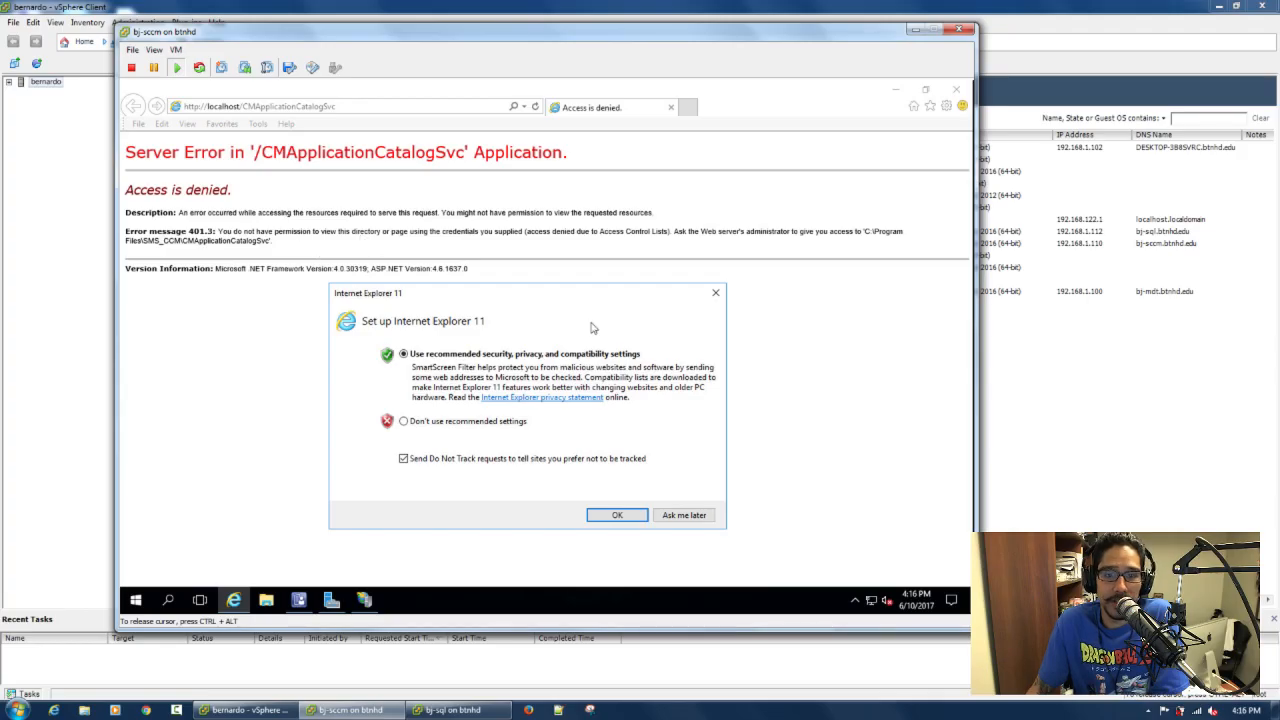
{"action": "left_click", "coordinate": [716, 296]}
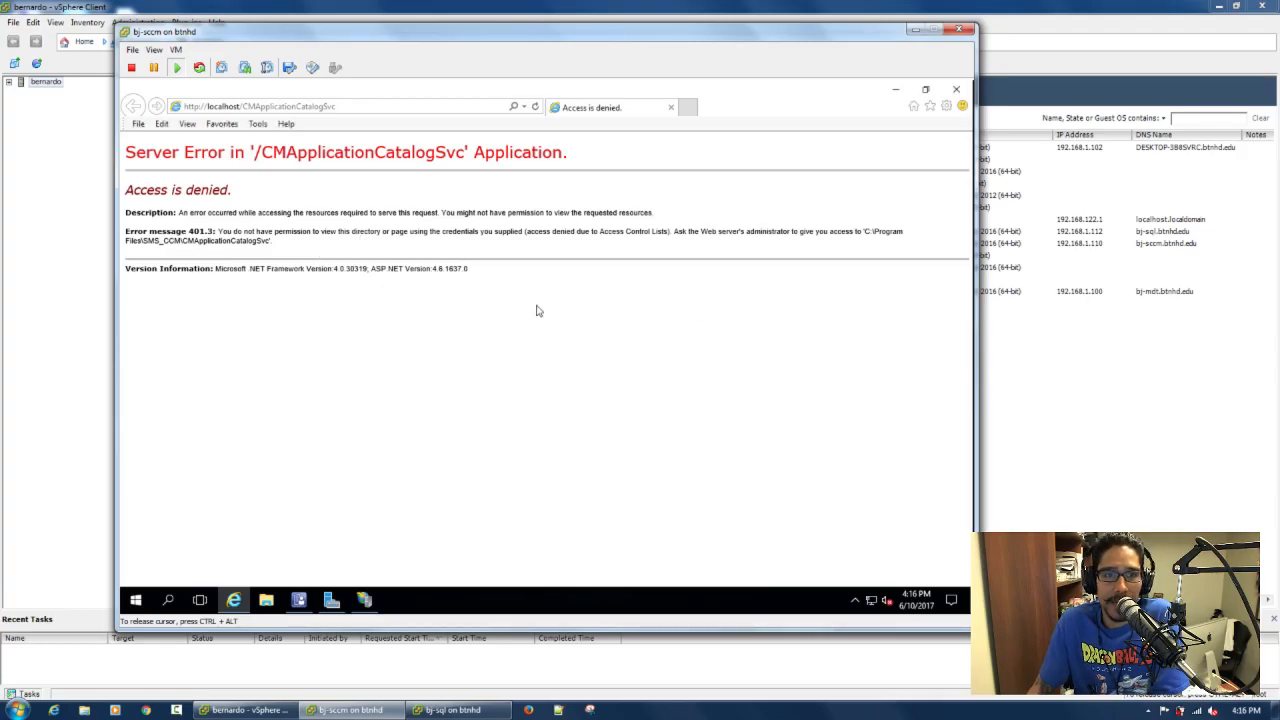
{"action": "left_click", "coordinate": [956, 91]}
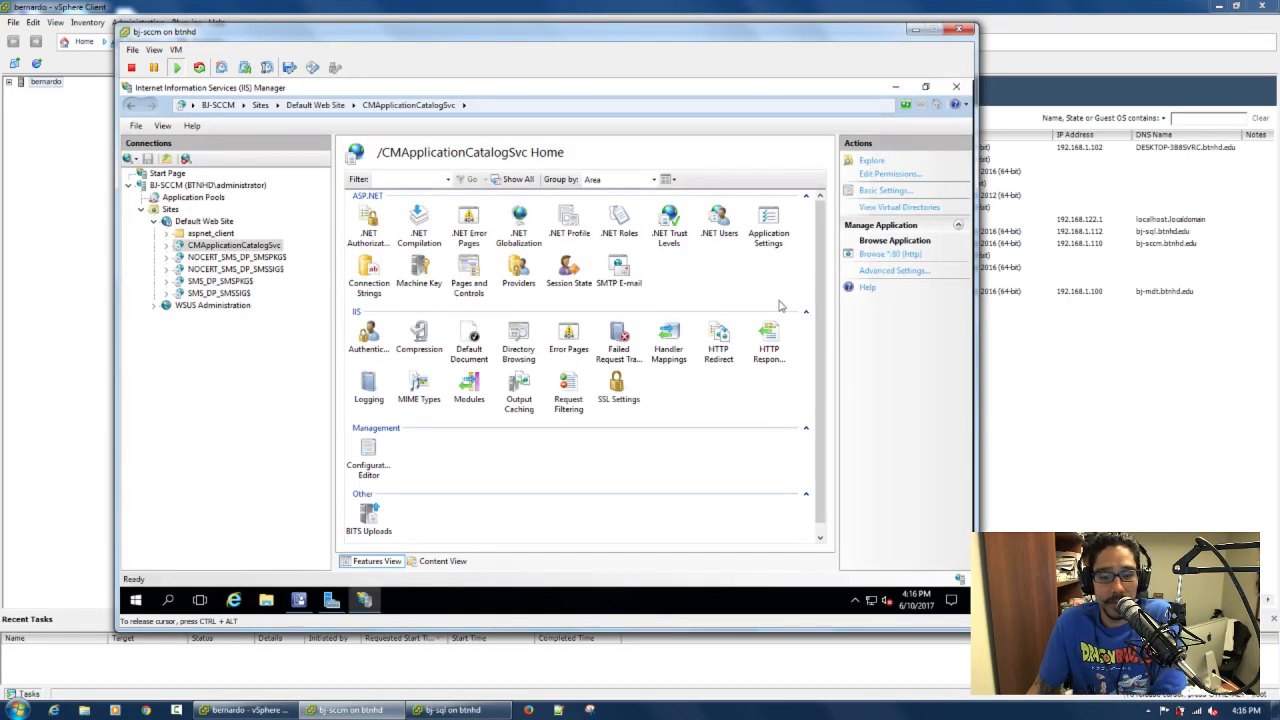
Minimize IIS Manager and show Administration > Client Settings in the Configuration Manager console.
{"action": "left_click", "coordinate": [895, 87]}
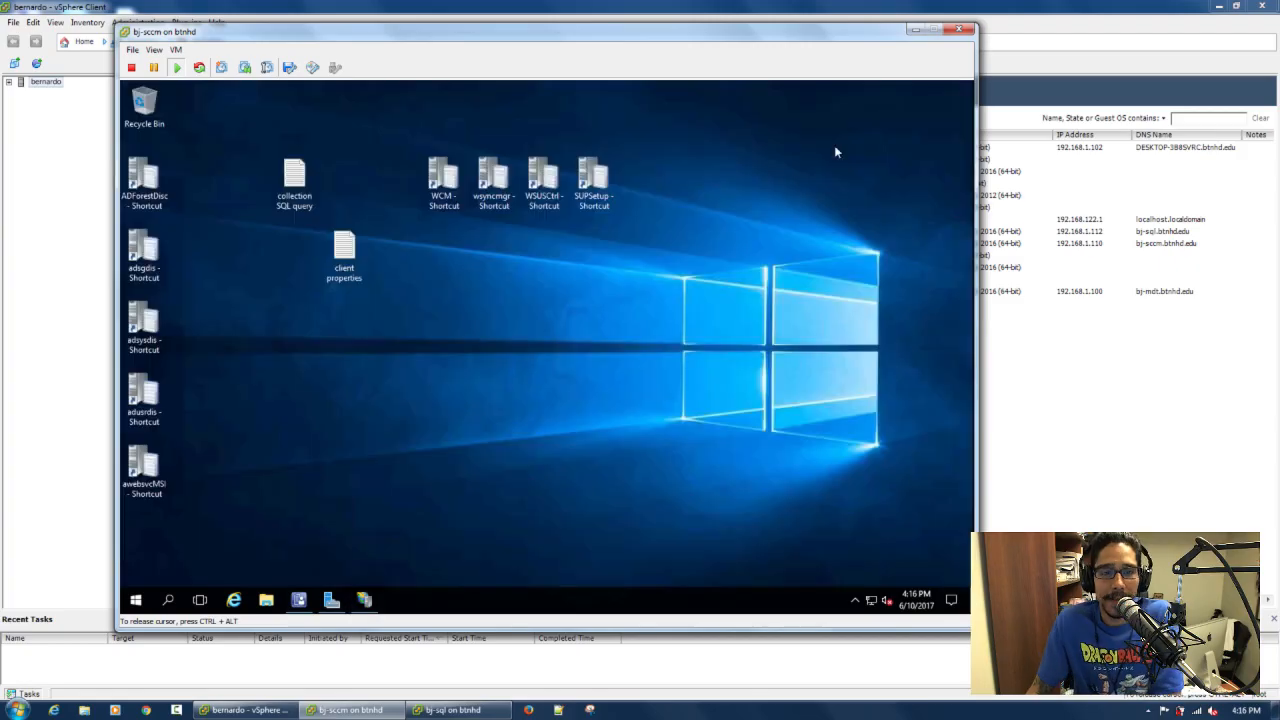
{"action": "left_click", "coordinate": [300, 598]}
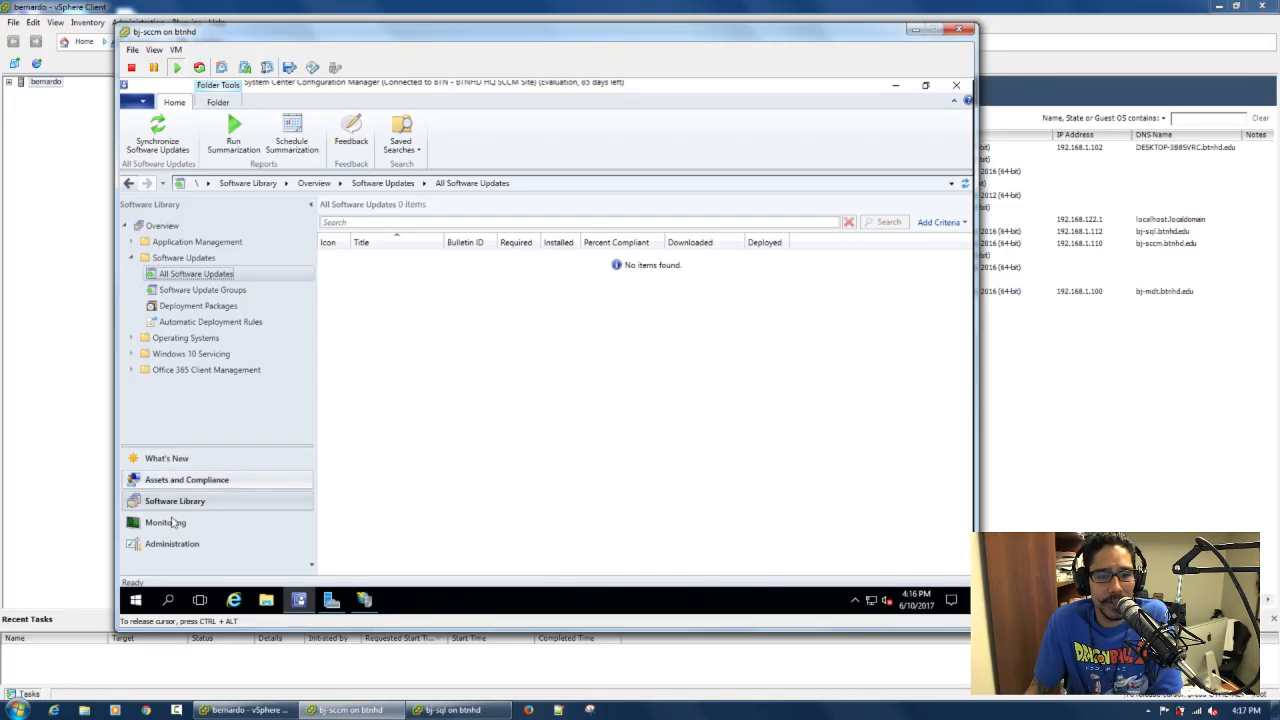
{"action": "left_click", "coordinate": [185, 551]}
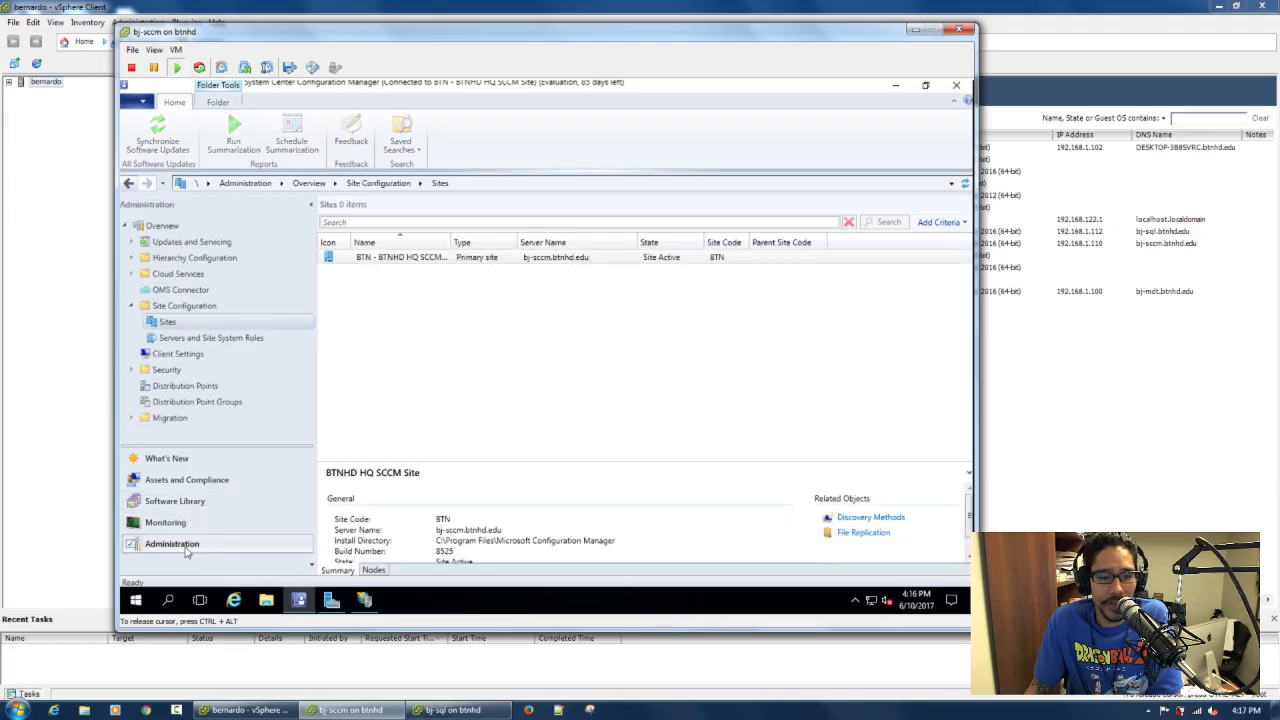
{"action": "left_click", "coordinate": [192, 358]}
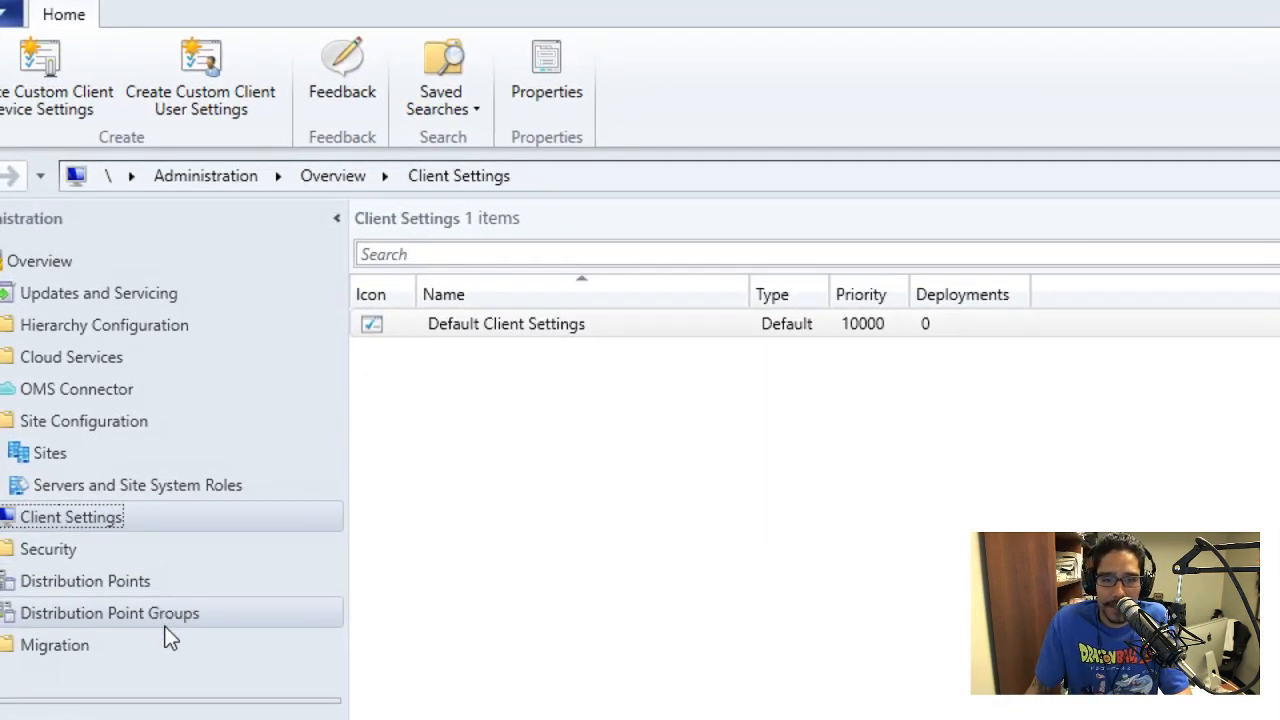
Start new custom client device settings named 'Client Settings for All Workstations'.
{"action": "right_click", "coordinate": [105, 517]}
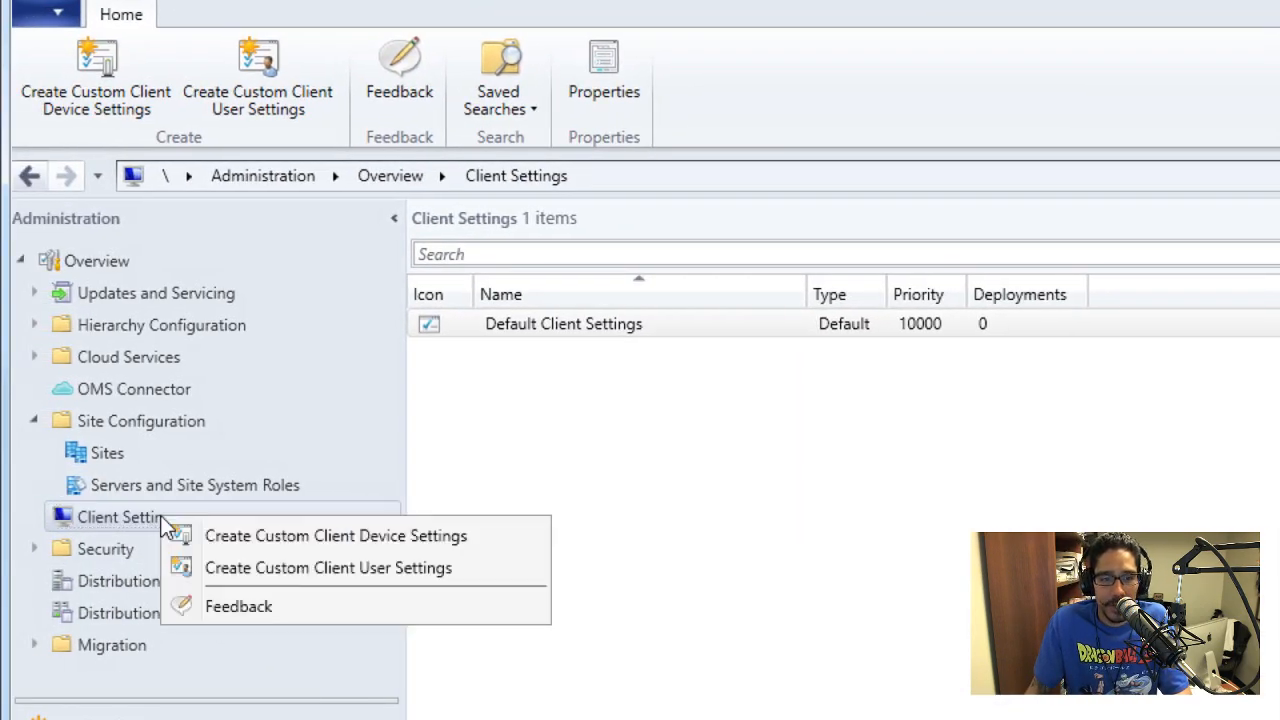
{"action": "left_click", "coordinate": [290, 548]}
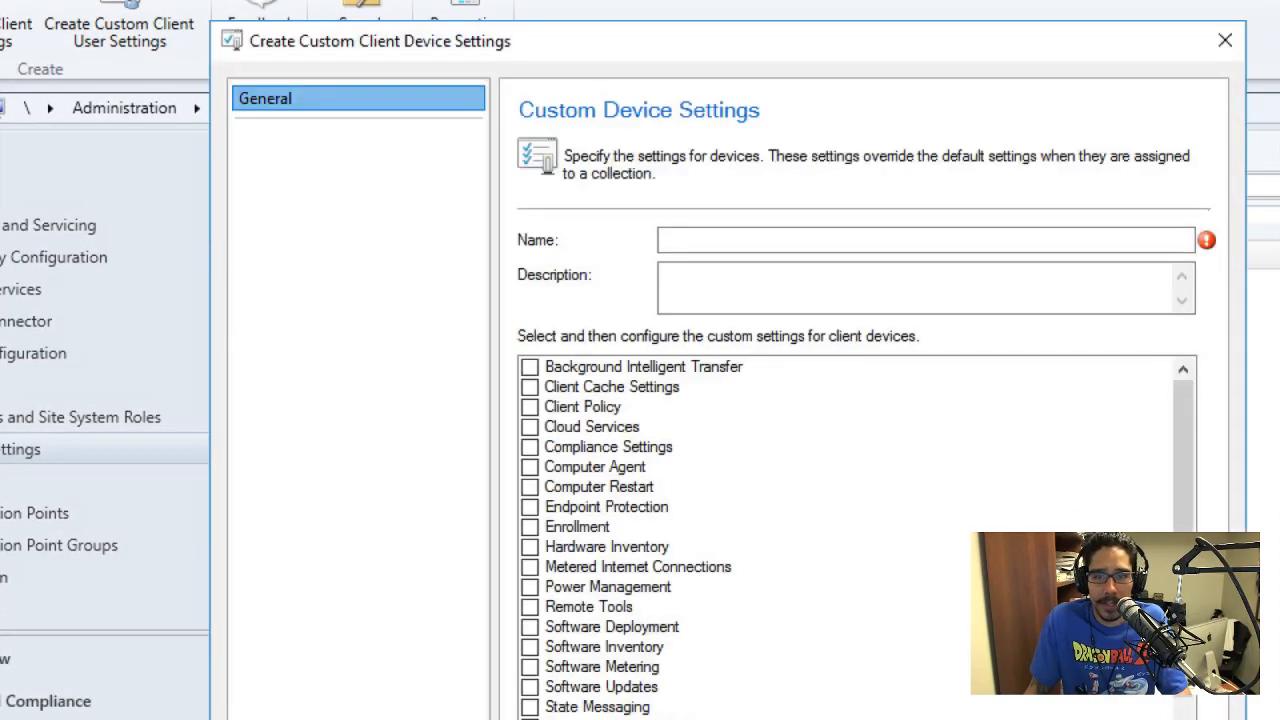
{"action": "left_click", "coordinate": [685, 236]}
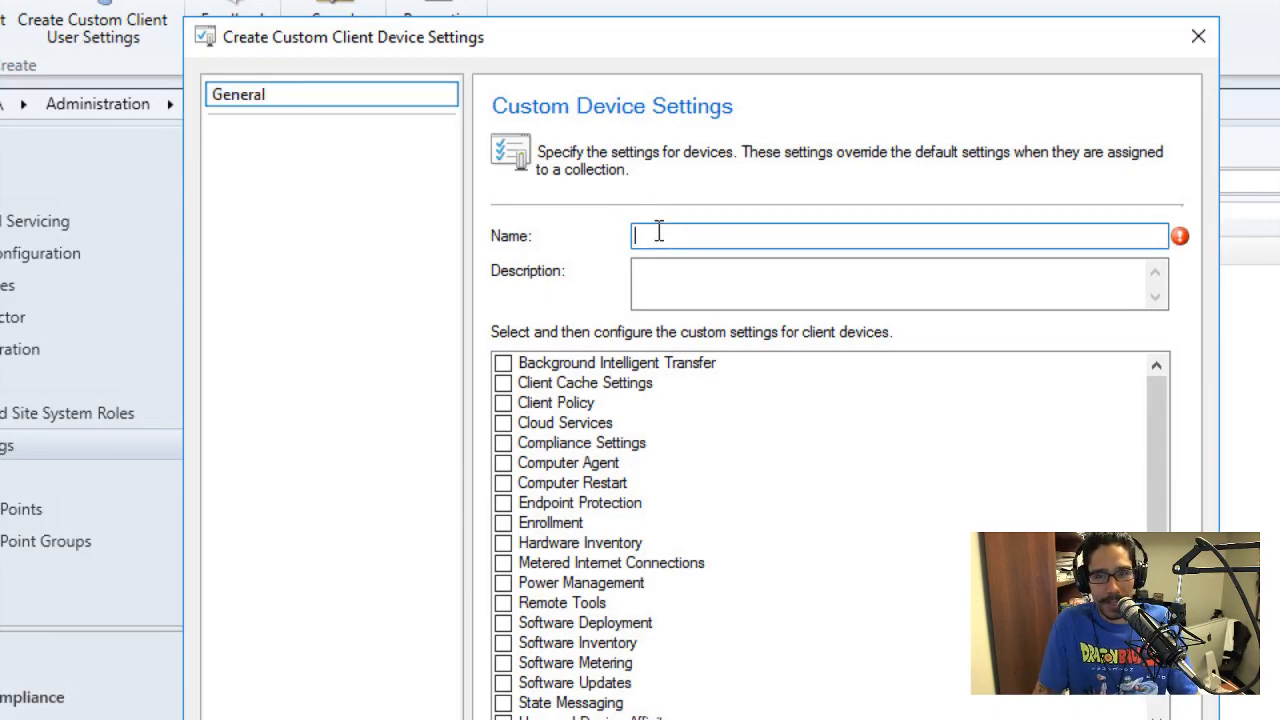
{"action": "type", "text": "Client S"}
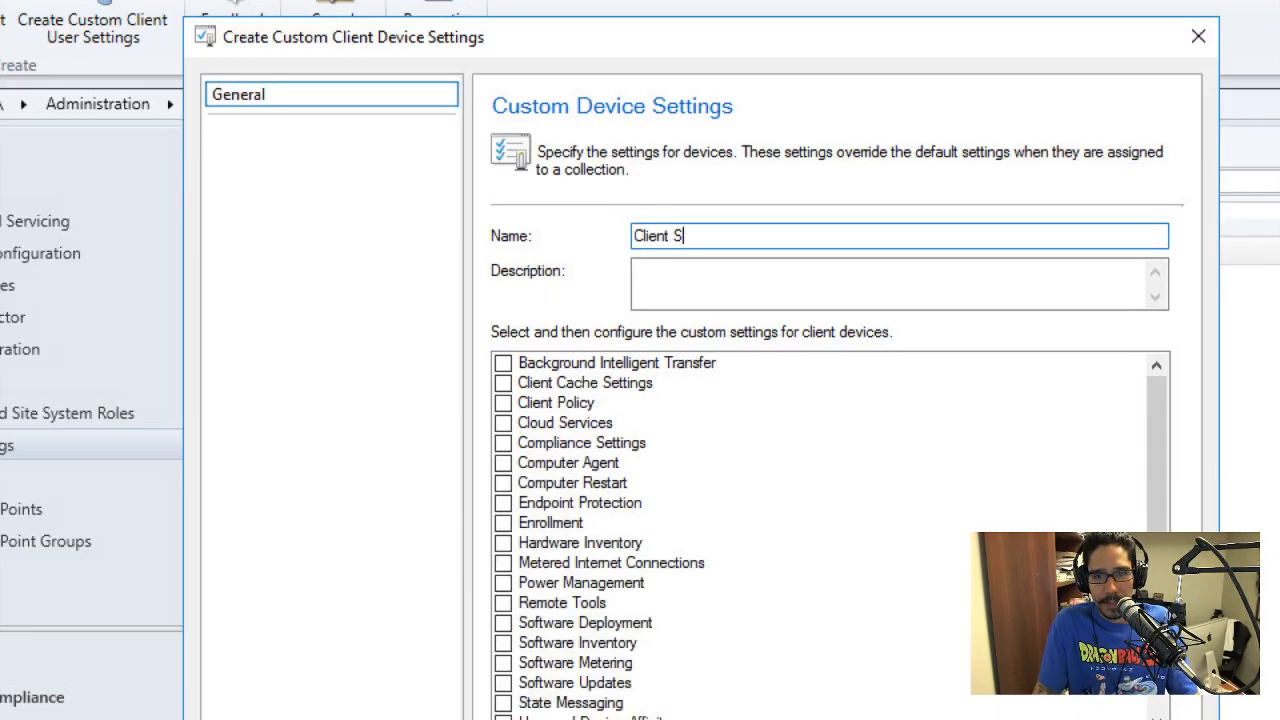
{"action": "type", "text": "ettings for All"}
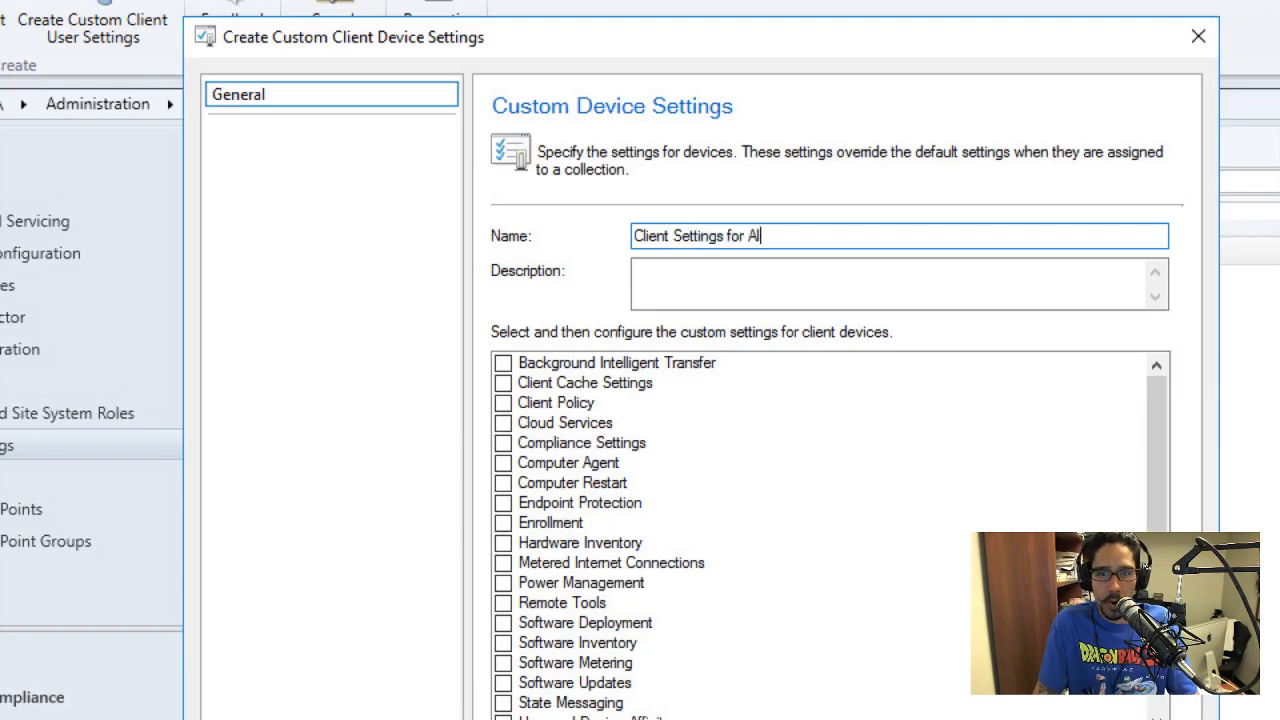
{"action": "type", "text": " Workstations"}
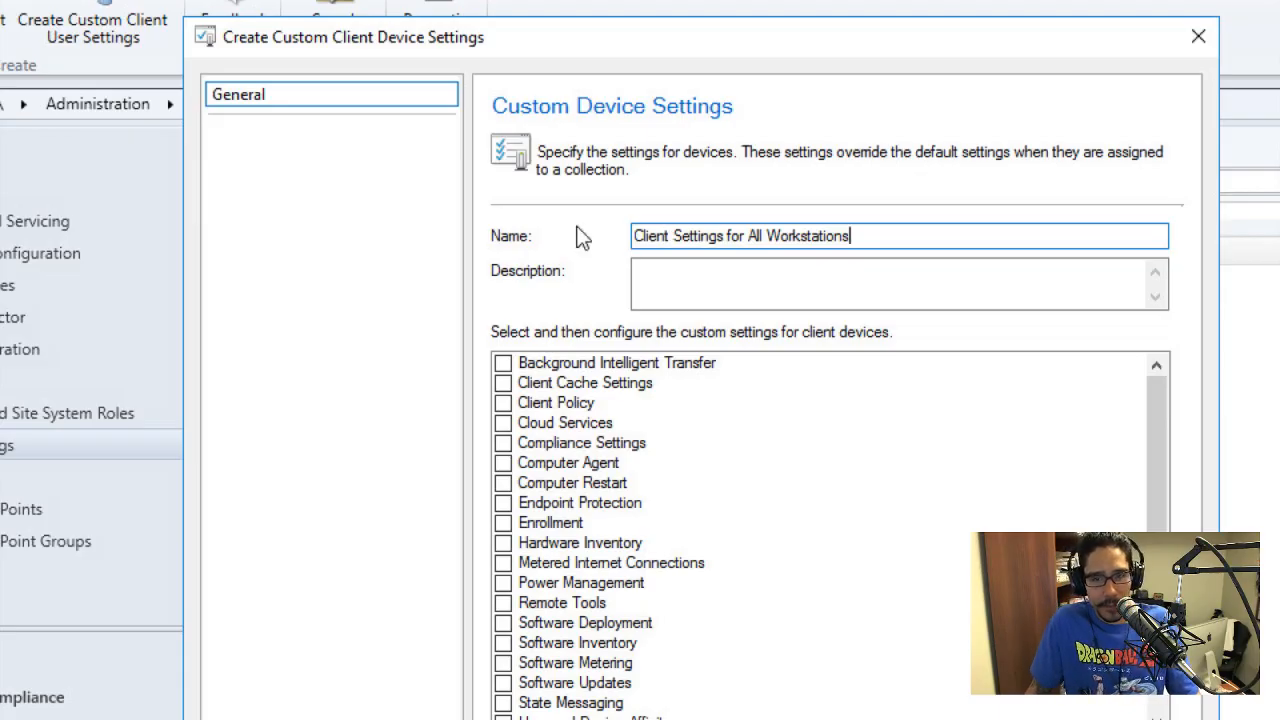
Enable the Client Policy, Computer Agent and Software Updates setting groups.
{"action": "left_click", "coordinate": [503, 403]}
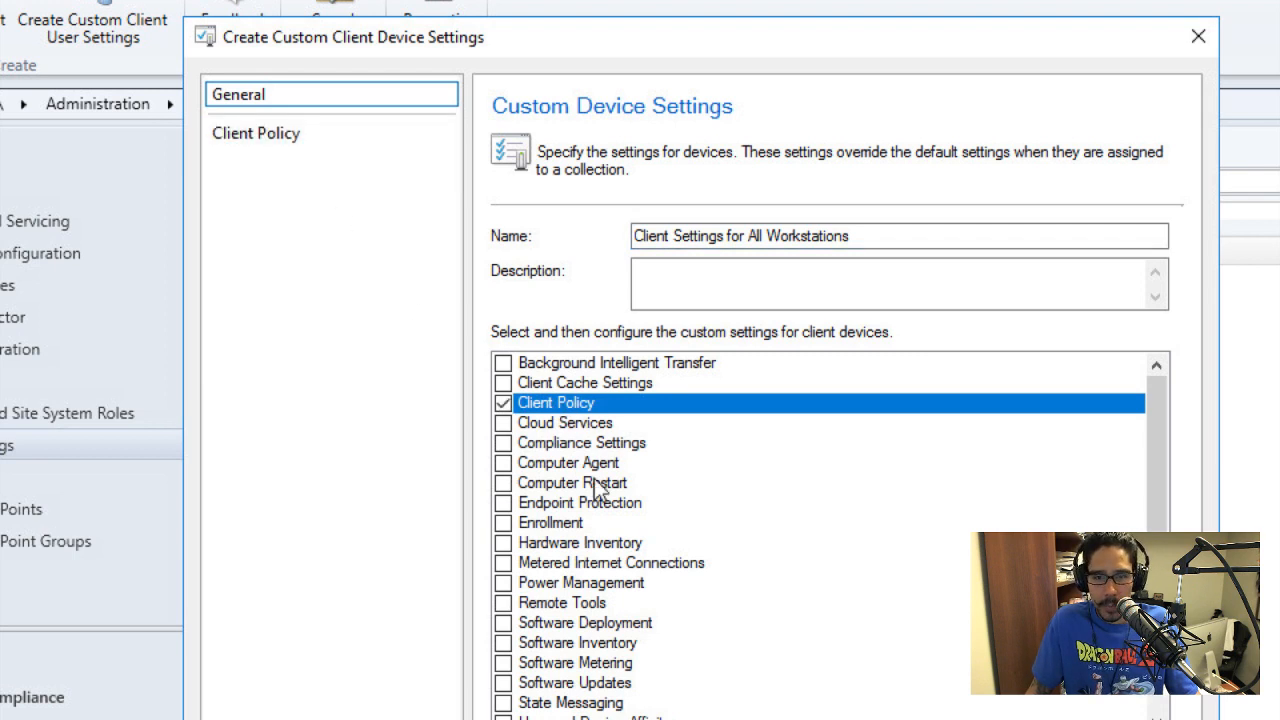
{"action": "left_click", "coordinate": [504, 464]}
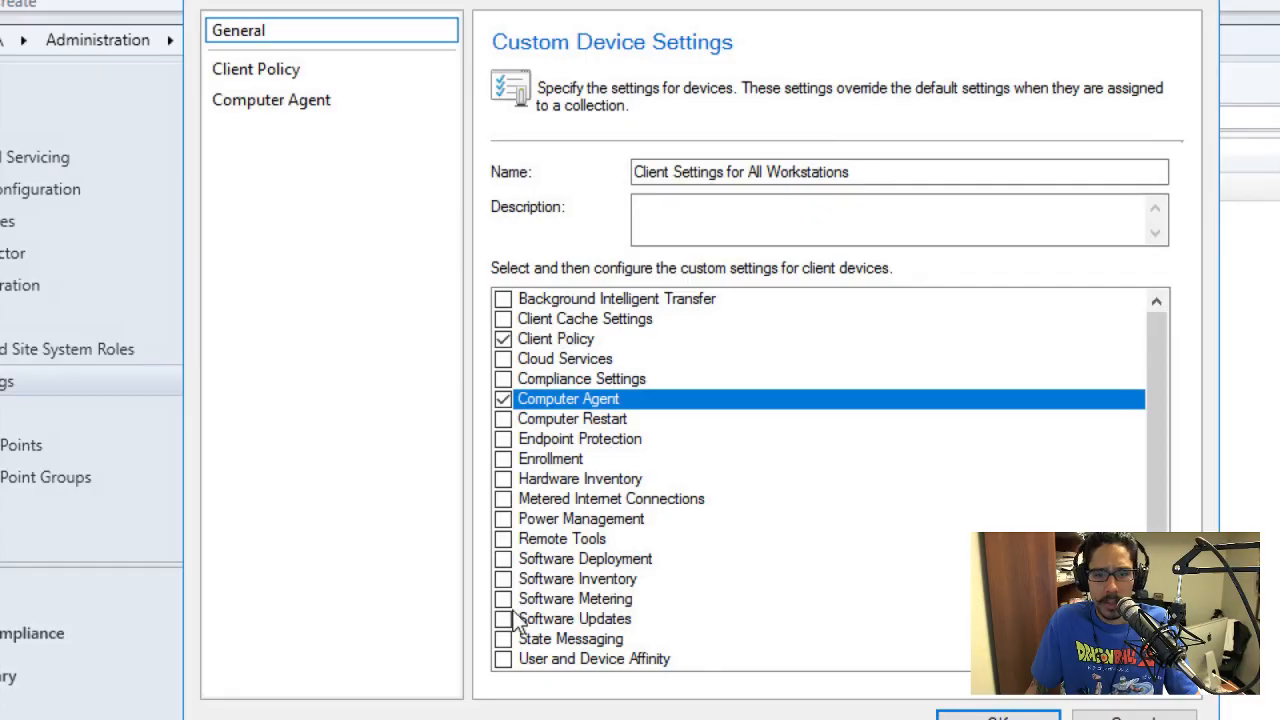
{"action": "left_click", "coordinate": [503, 619]}
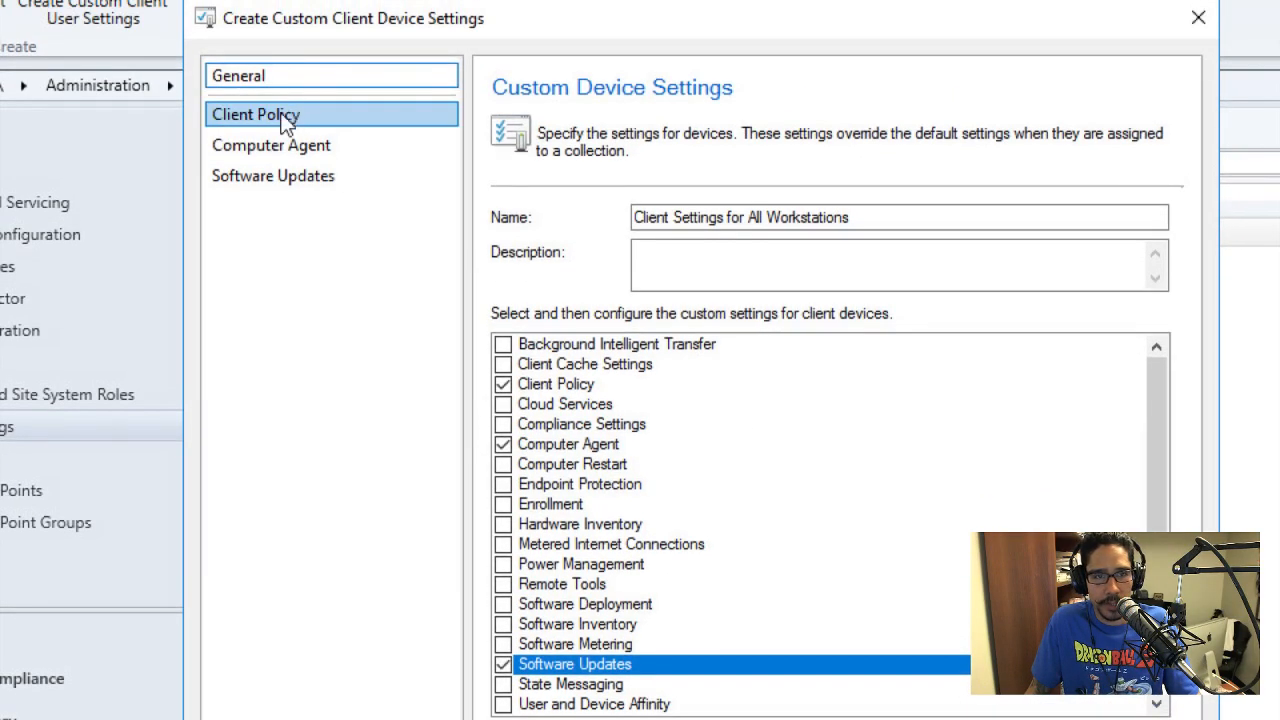
{"action": "left_click", "coordinate": [285, 105]}
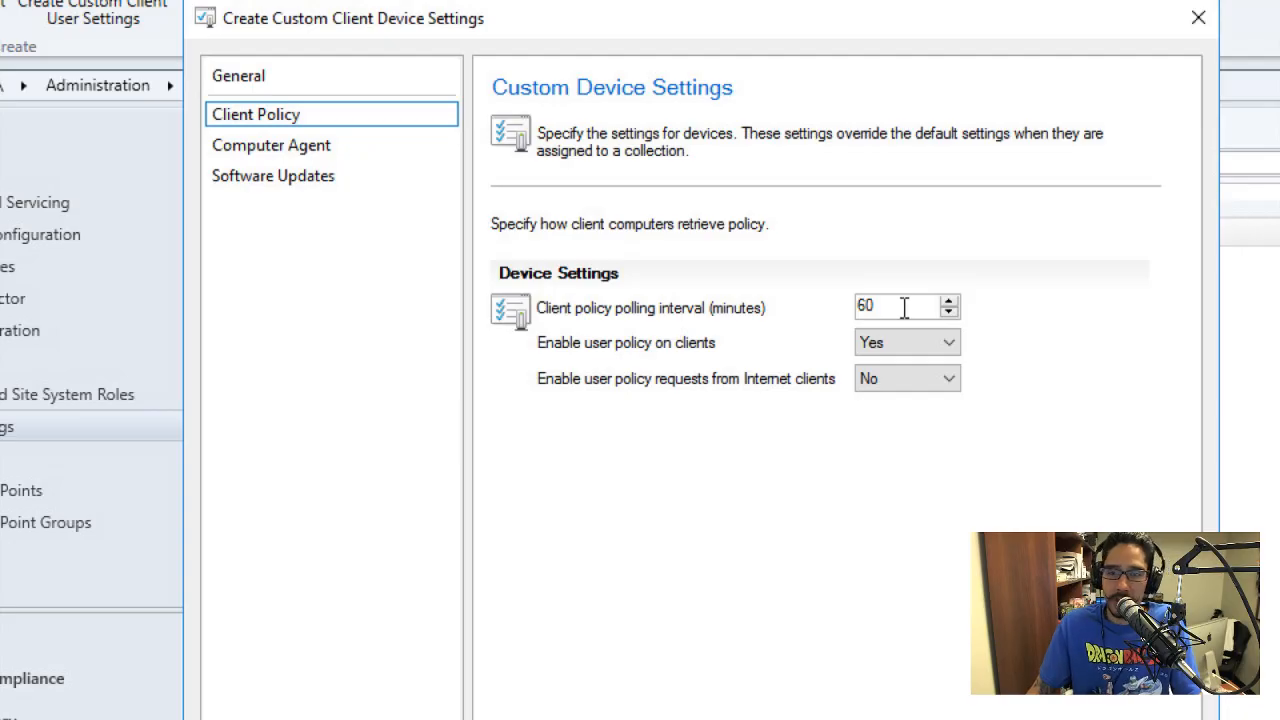
Change the client policy polling interval from 60 to 5 minutes.
{"action": "left_click_drag", "start_coordinate": [903, 307], "coordinate": [825, 307]}
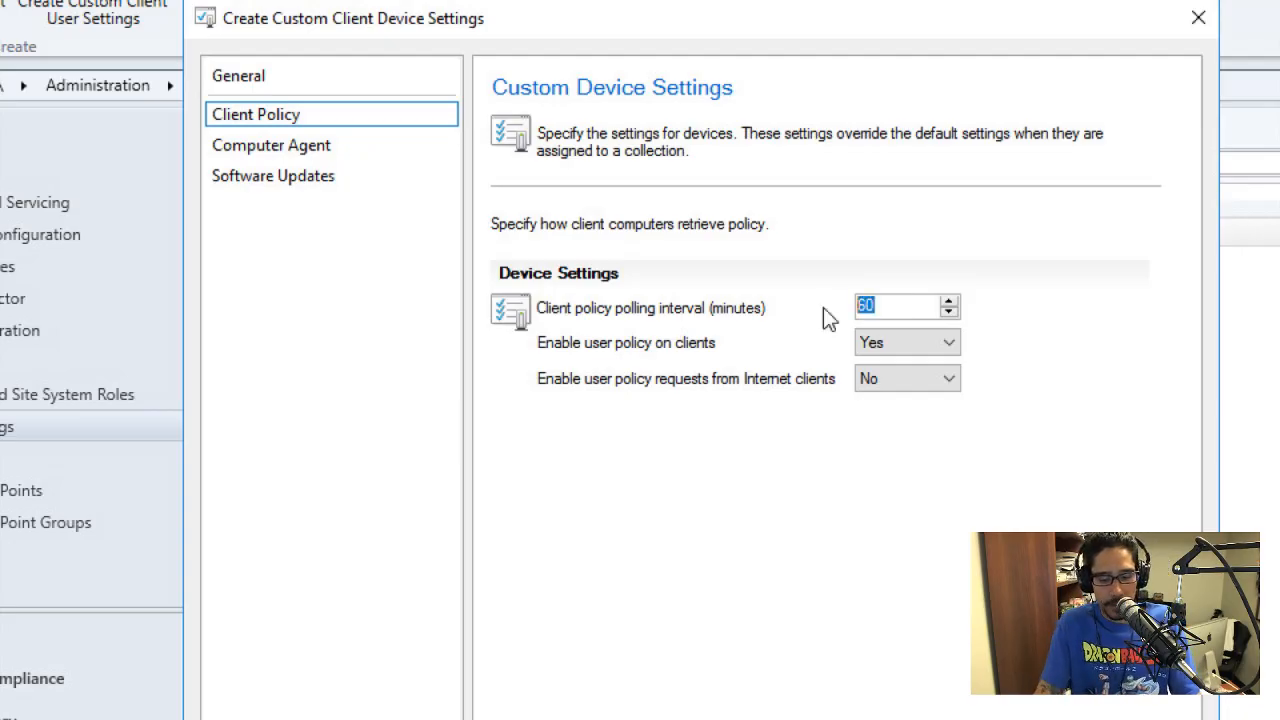
{"action": "type", "text": "5"}
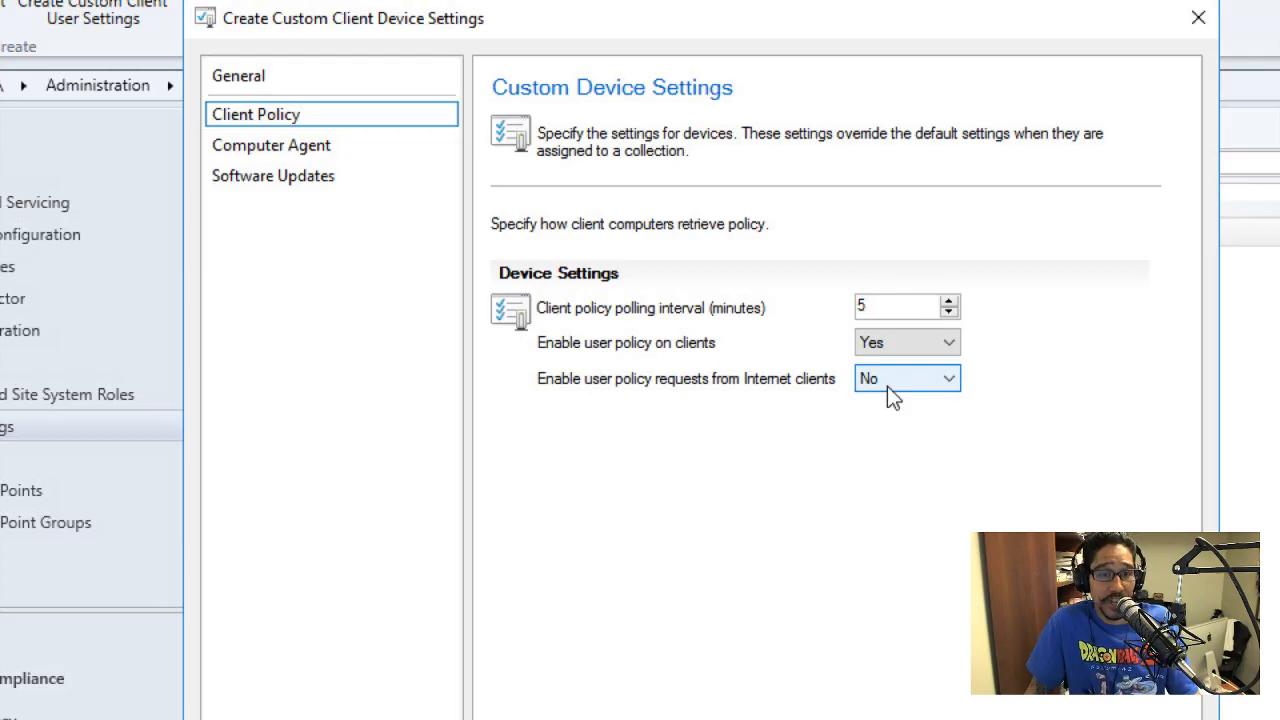
{"action": "left_click", "coordinate": [318, 149]}
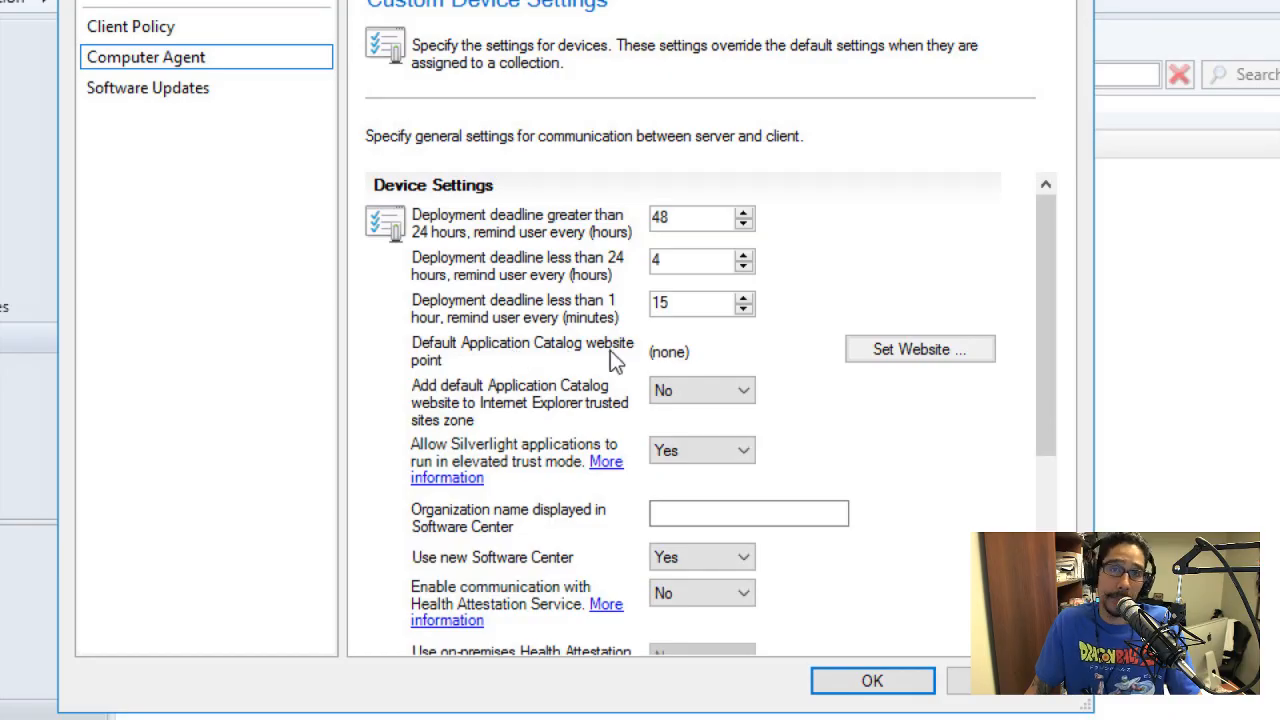
Choose bj-sccm.btnhd.edu (use intranet FQDN) as the default Application Catalog website point.
{"action": "left_click", "coordinate": [890, 356]}
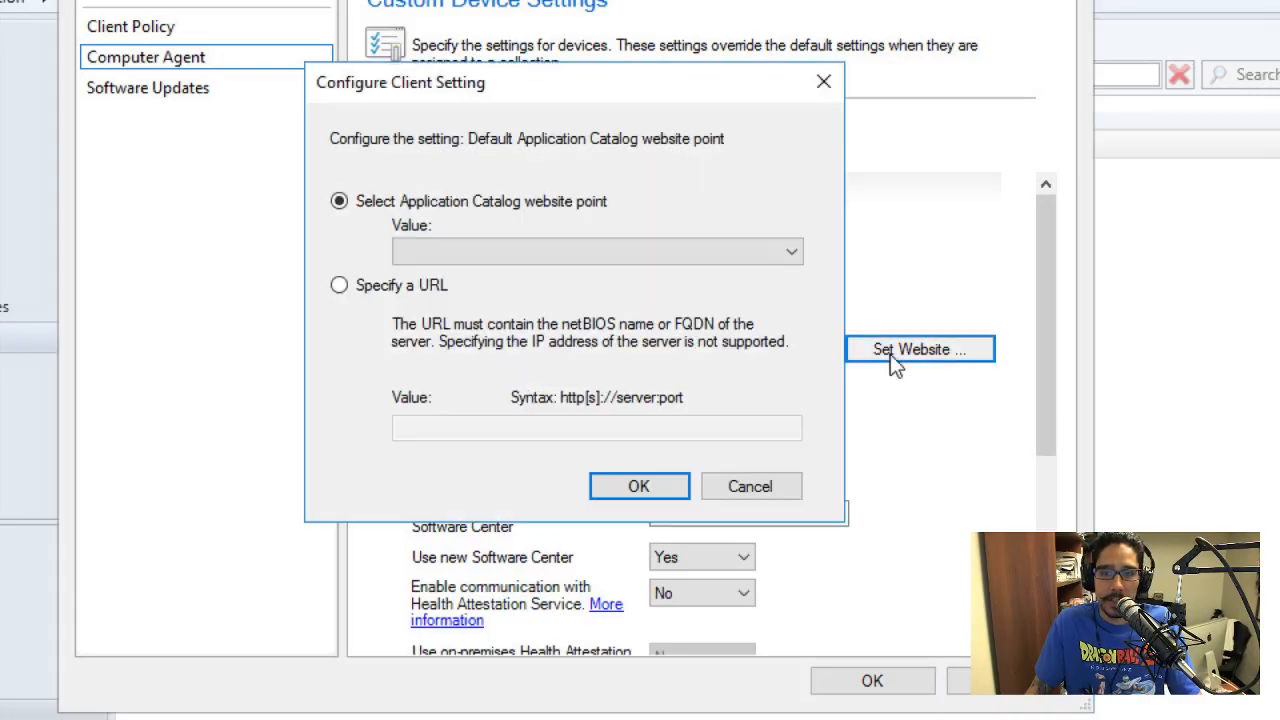
{"action": "left_click", "coordinate": [670, 250]}
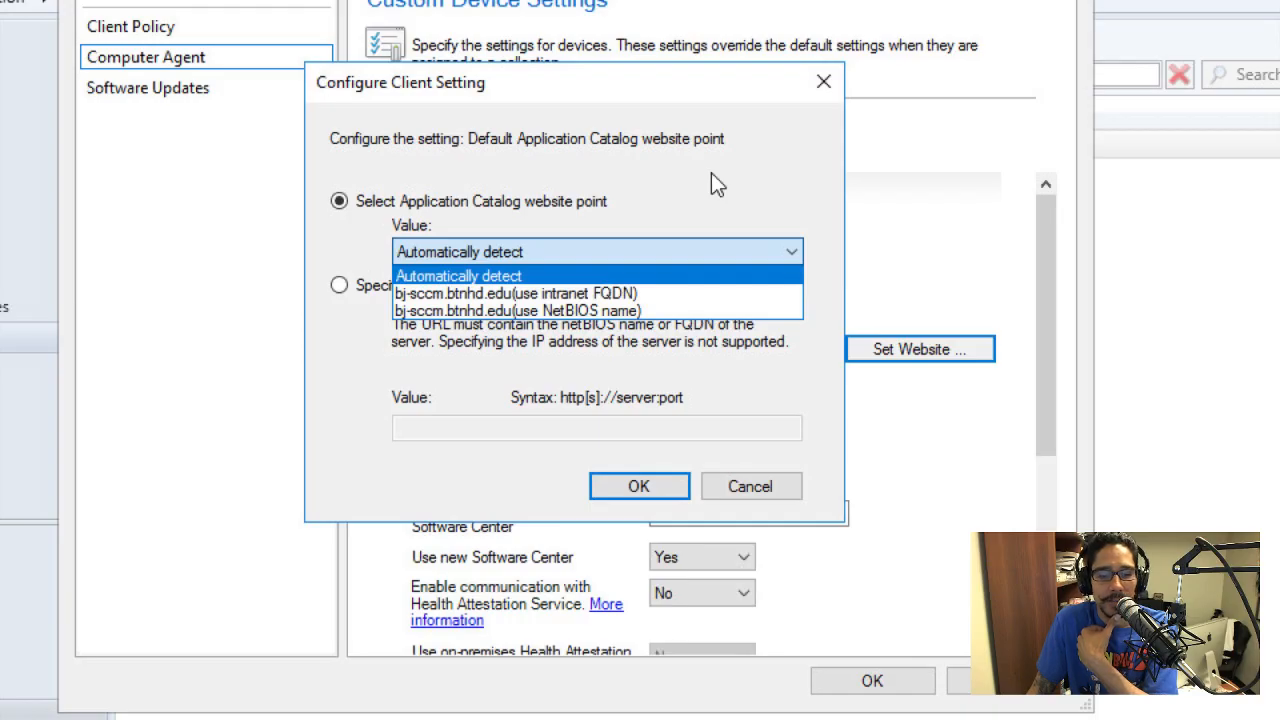
{"action": "left_click", "coordinate": [645, 294]}
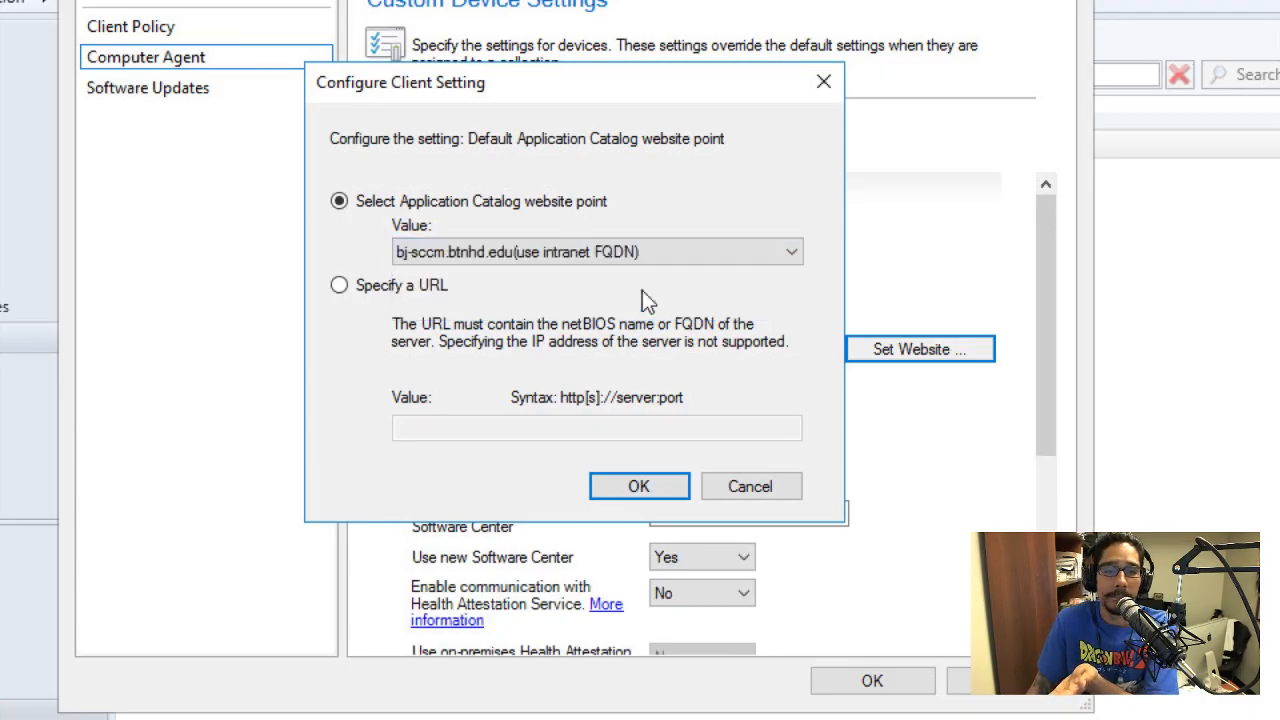
{"action": "left_click", "coordinate": [628, 256]}
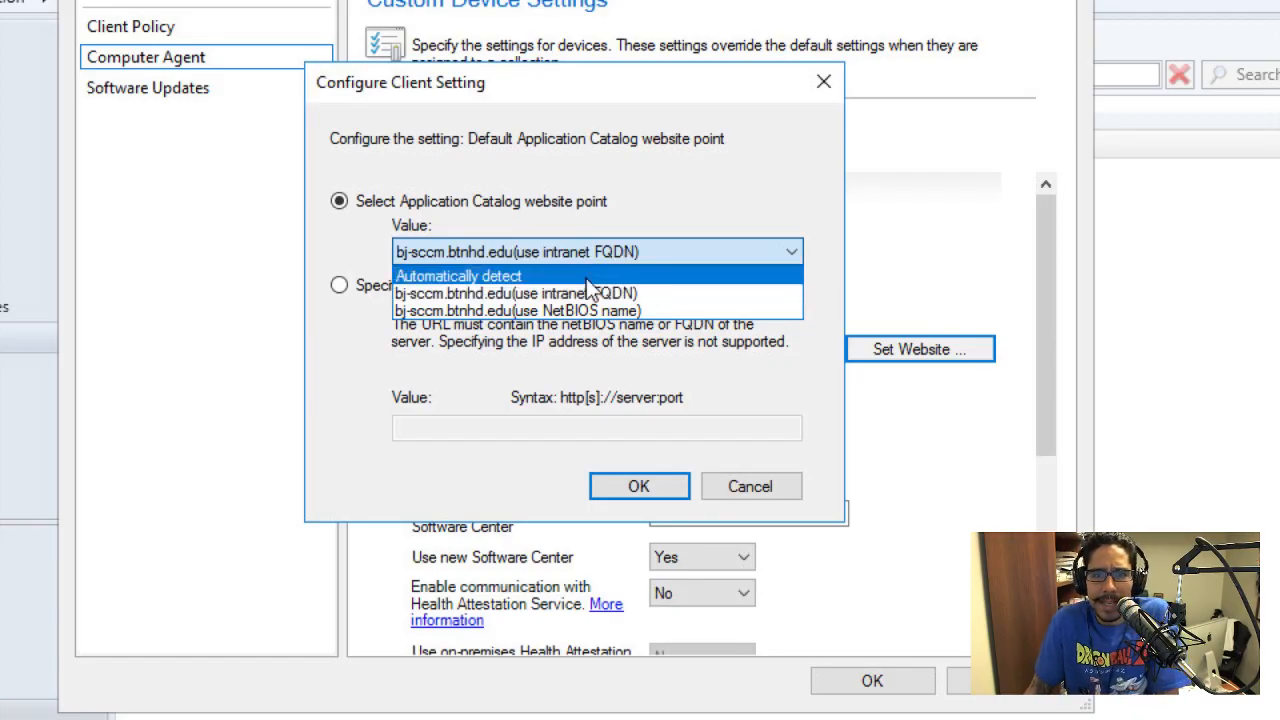
{"action": "left_click", "coordinate": [526, 293]}
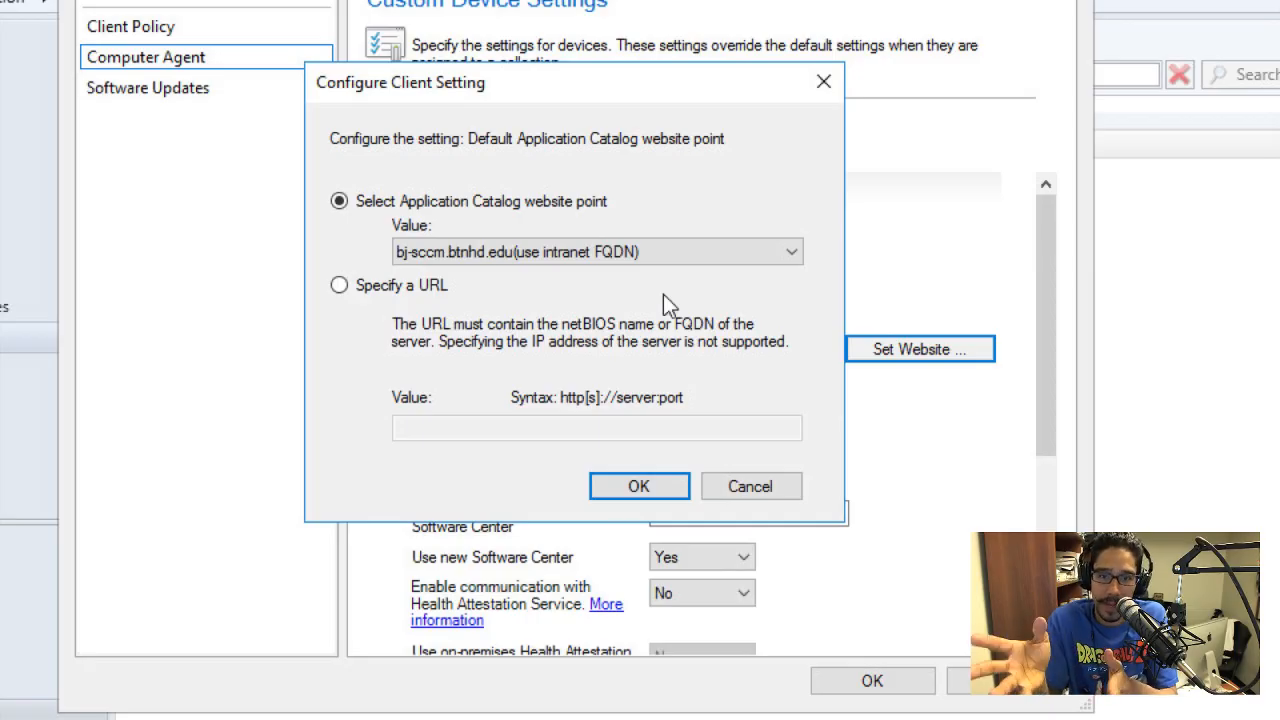
{"action": "left_click", "coordinate": [627, 492]}
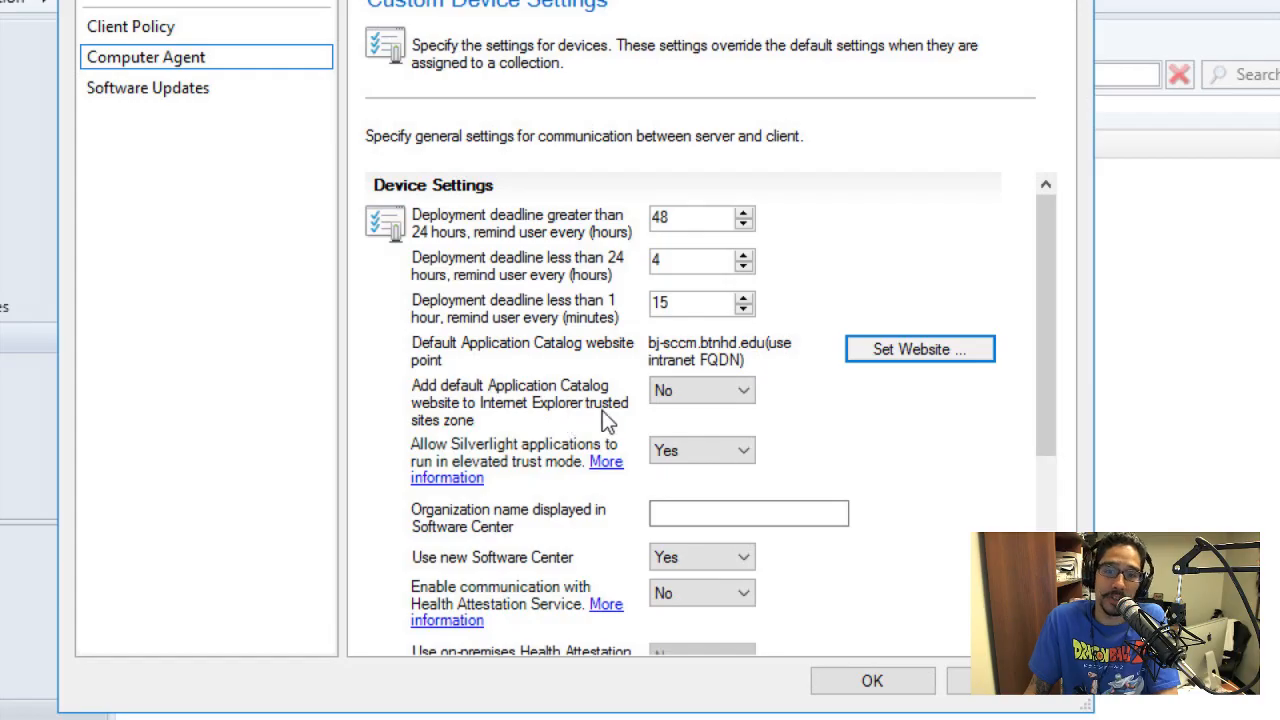
Set adding the Application Catalog site to trusted sites to Yes.
{"action": "left_click", "coordinate": [690, 400]}
{"action": "left_click", "coordinate": [690, 432]}
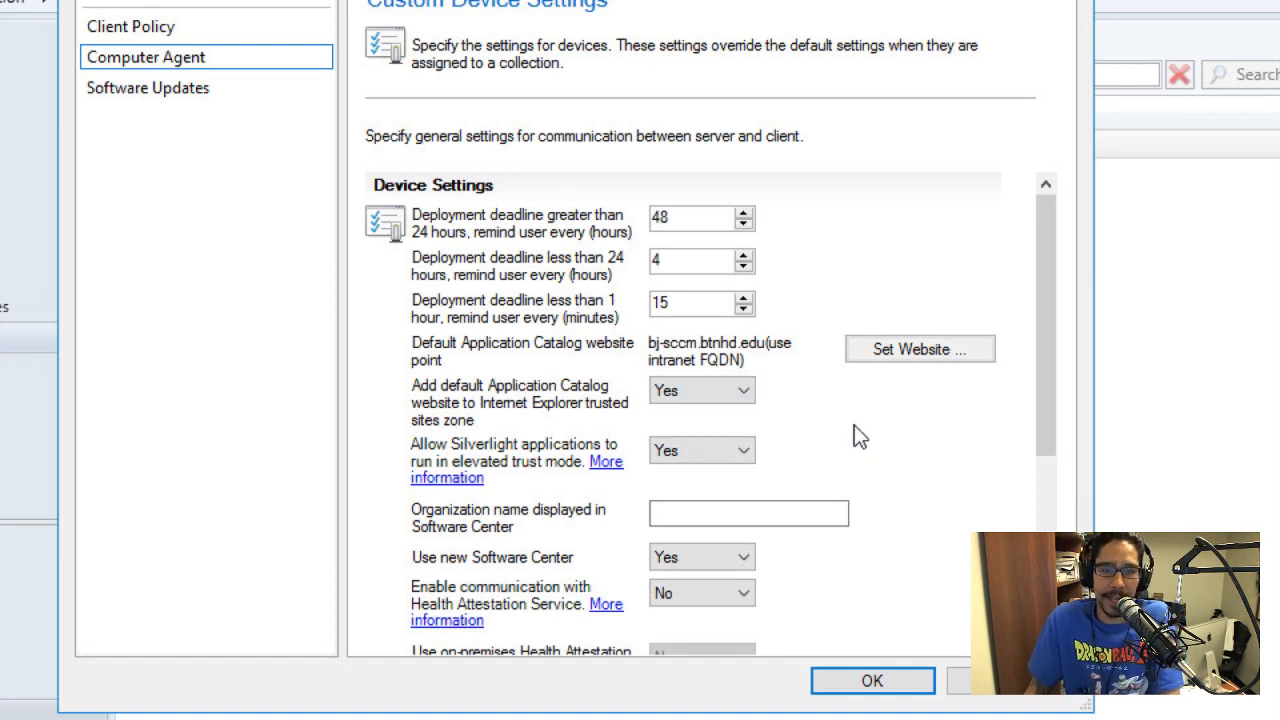
{"action": "scroll", "coordinate": [854, 425], "scroll_direction": "down", "scroll_amount": 3}
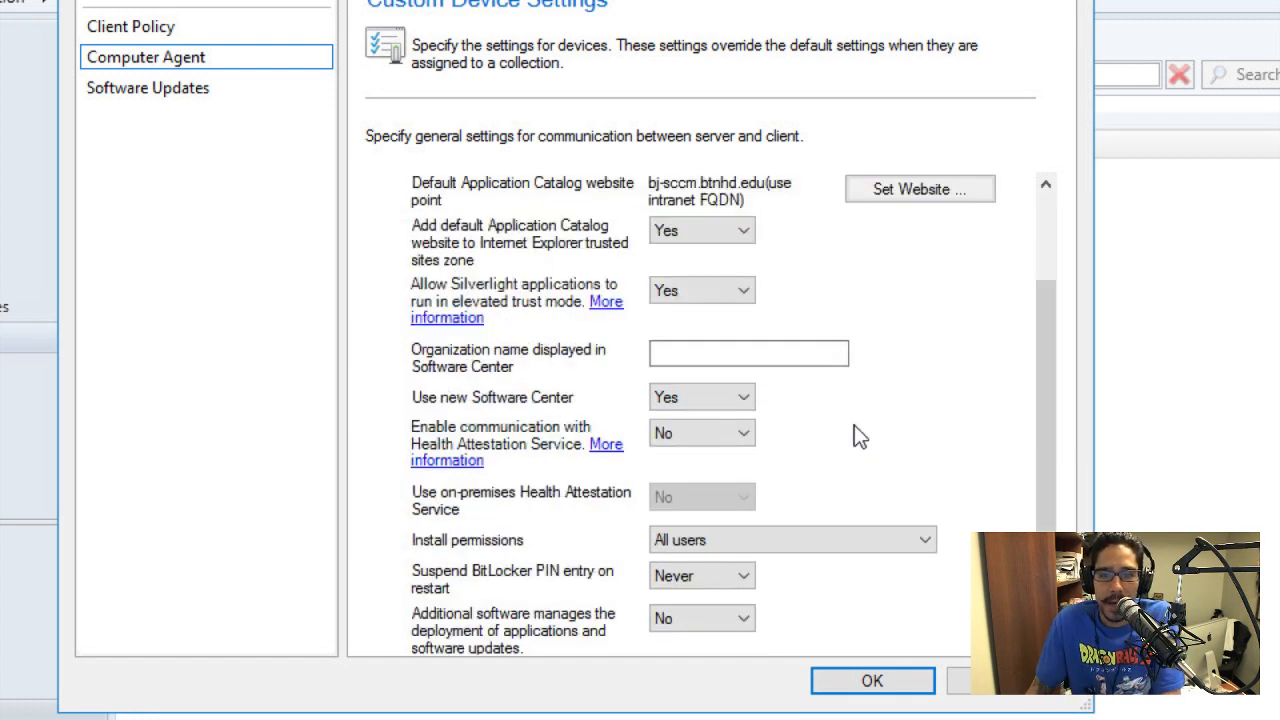
Set the Software Center organization name to 'BTNHD Software Center'.
{"action": "left_click", "coordinate": [704, 353]}
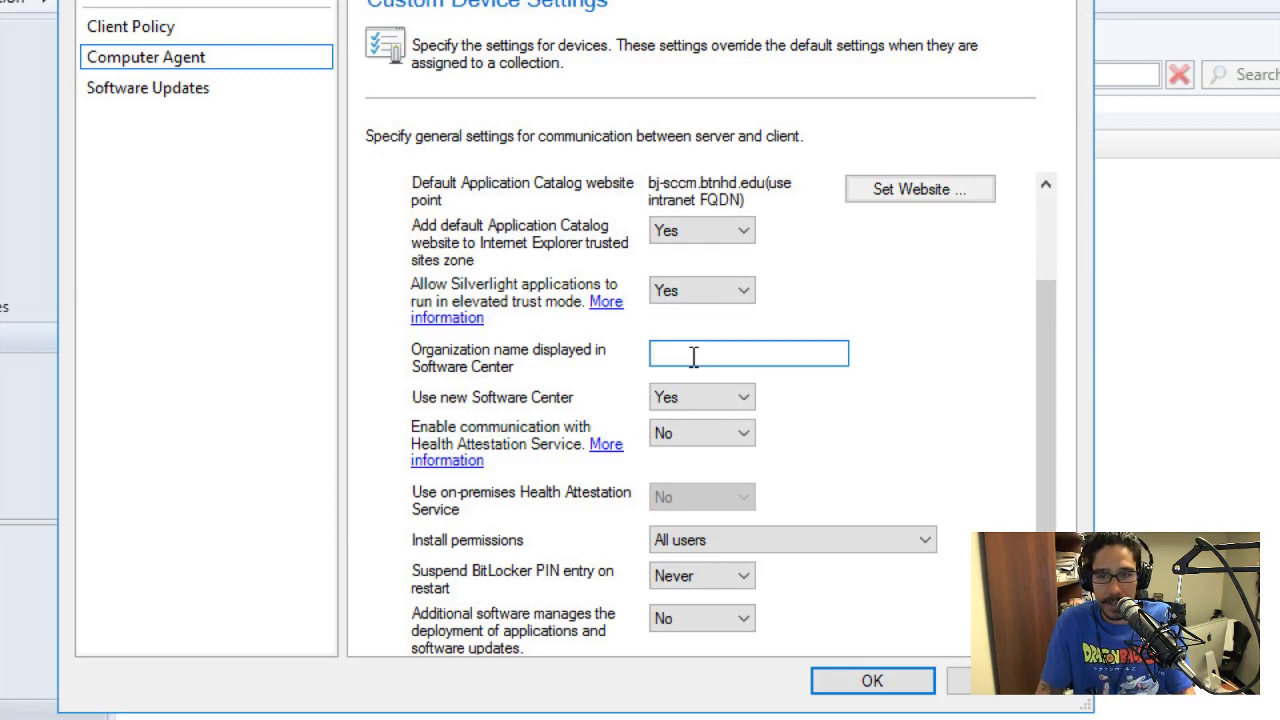
{"action": "type", "text": "BTNHH"}
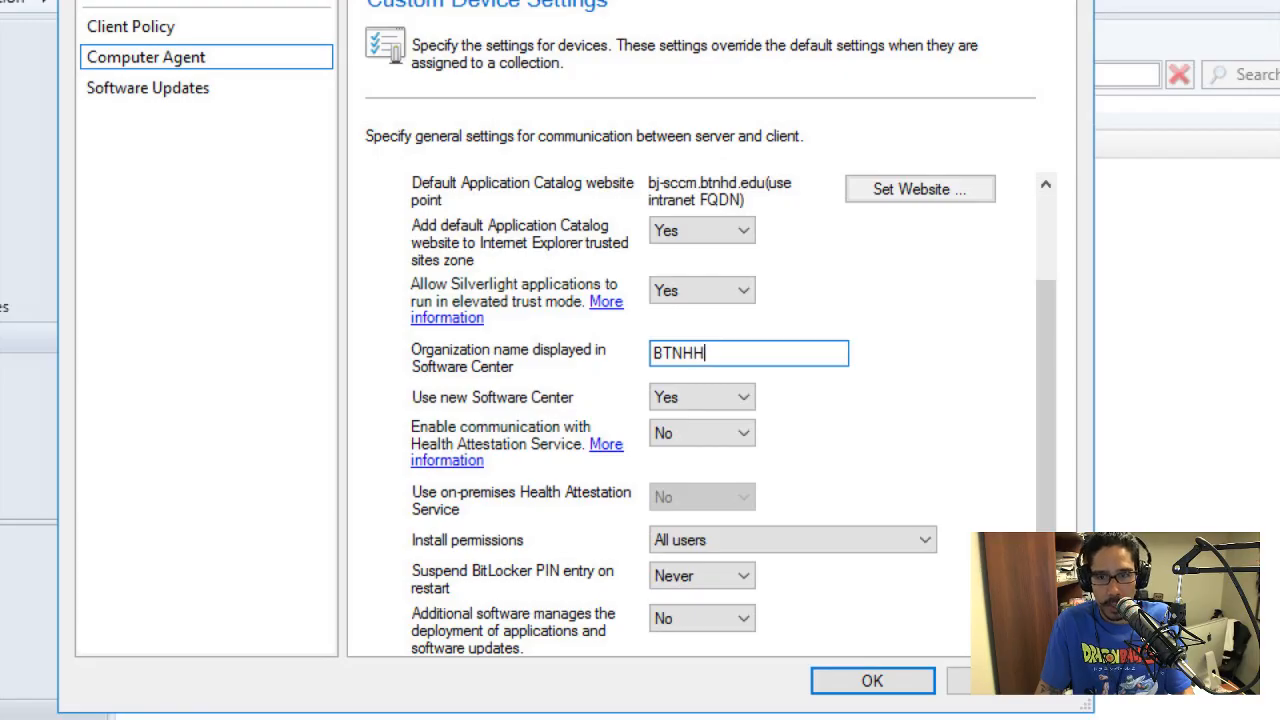
{"action": "key", "text": "BackSpace"}
{"action": "type", "text": "D So"}
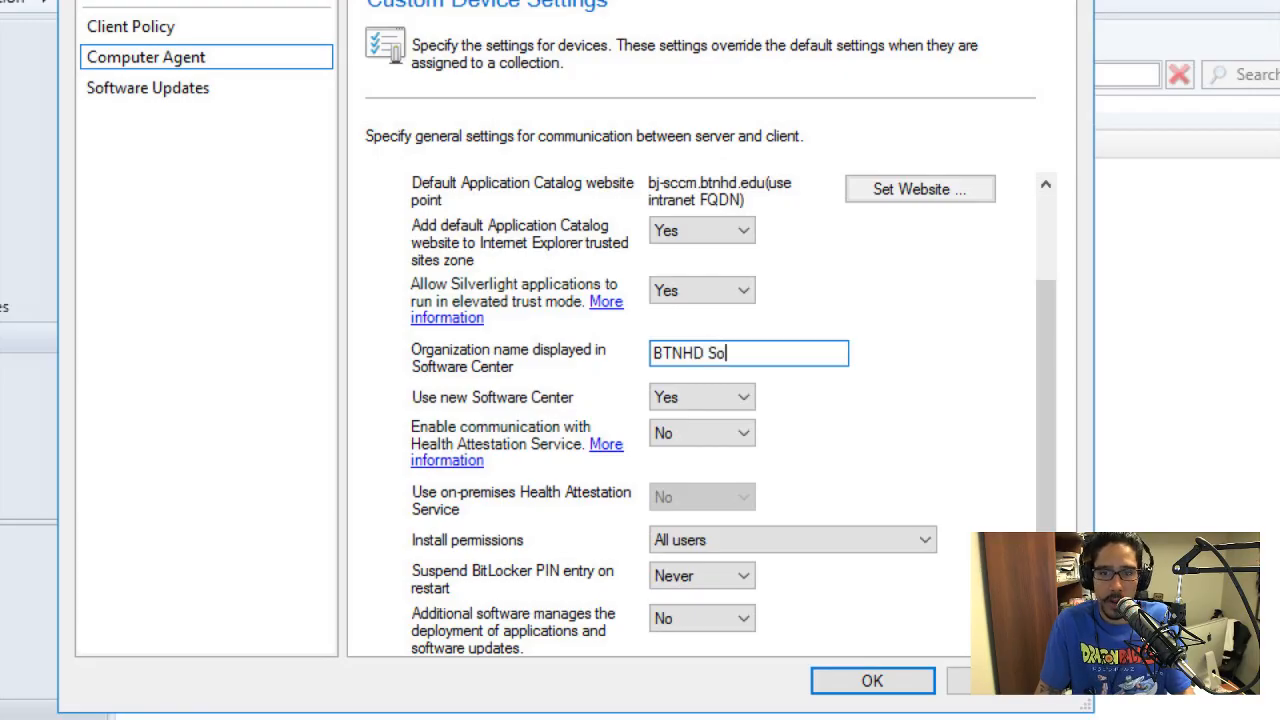
{"action": "type", "text": "ftware D"}
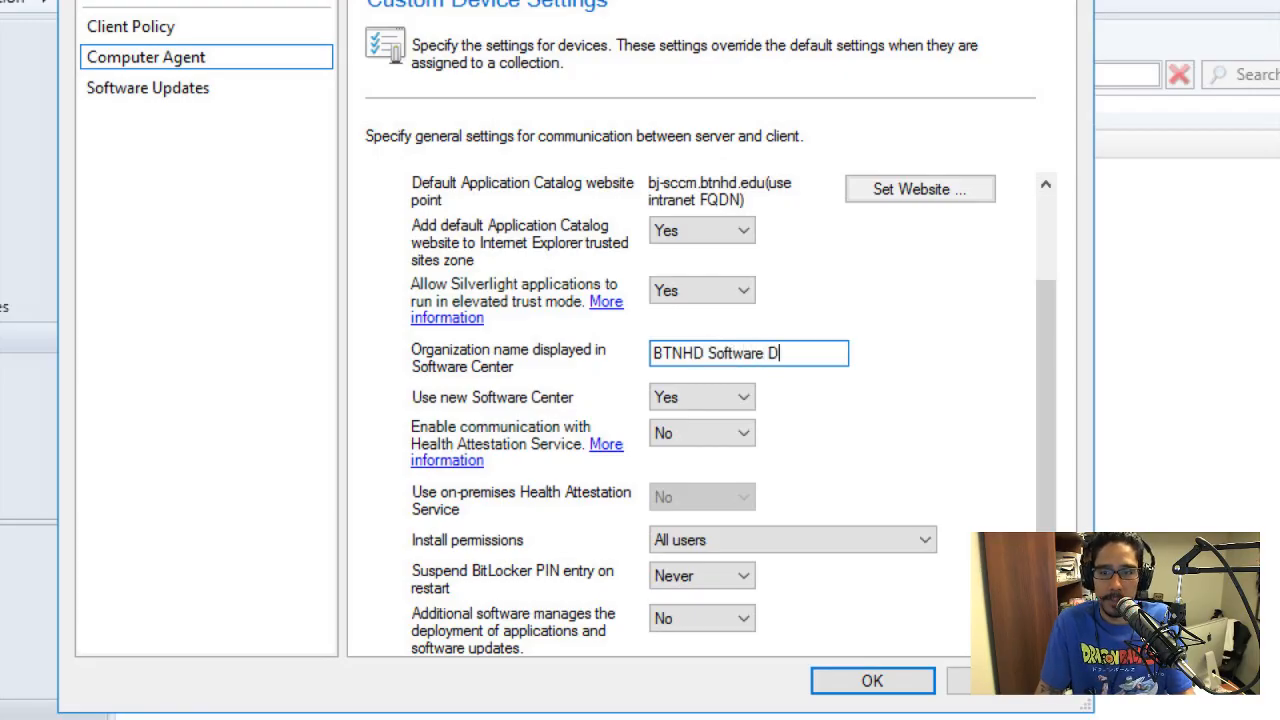
{"action": "type", "text": "epot"}
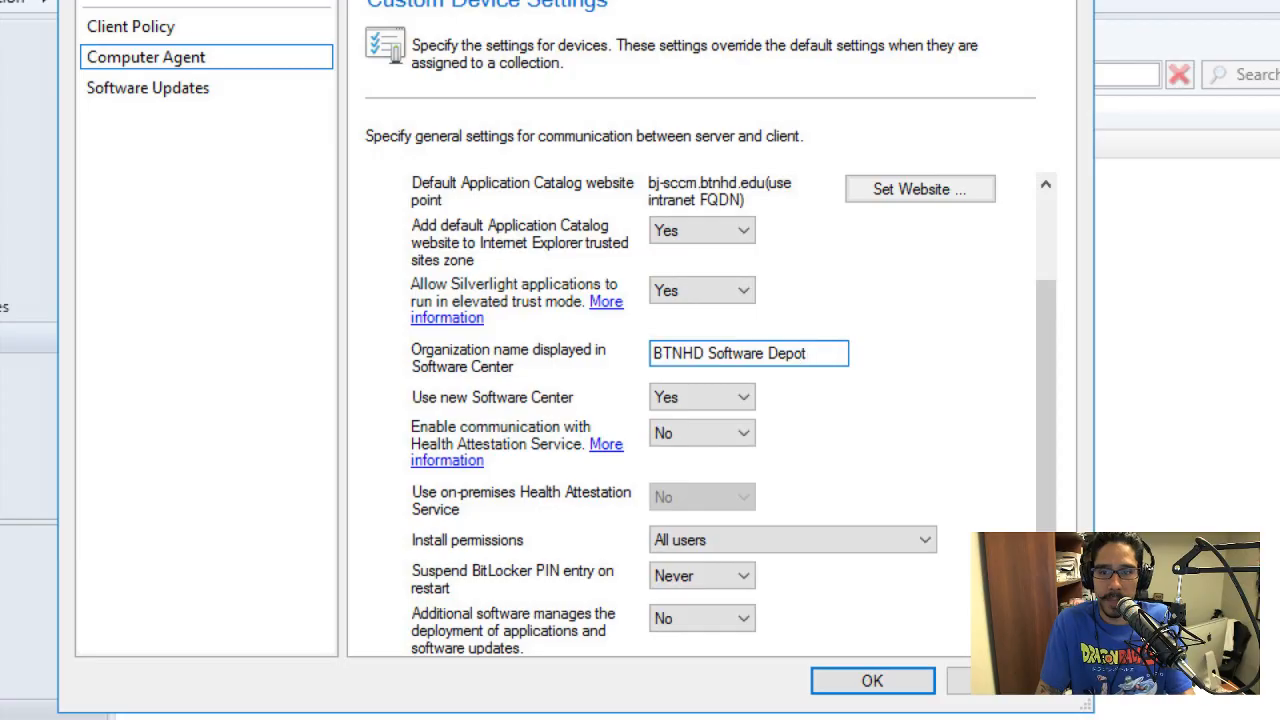
{"action": "key", "text": "BackSpace"}
{"action": "key", "text": "BackSpace"}
{"action": "key", "text": "BackSpace"}
{"action": "key", "text": "BackSpace"}
{"action": "key", "text": "BackSpace"}
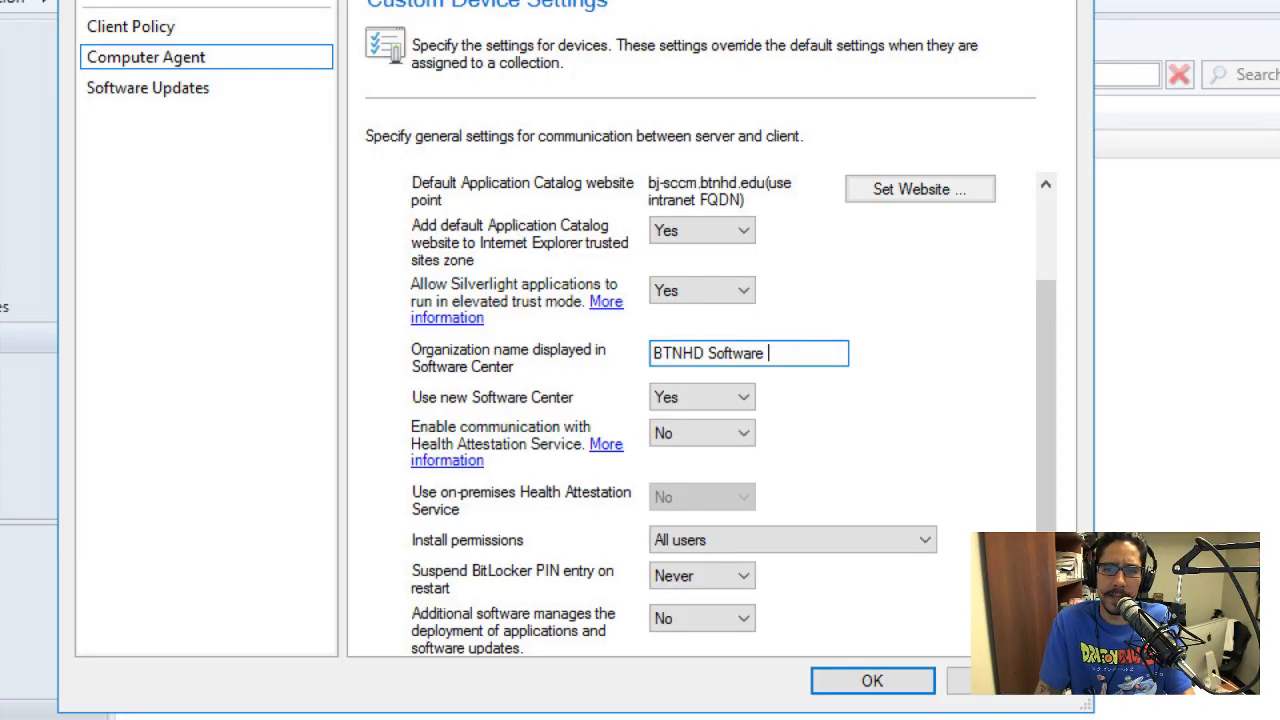
{"action": "type", "text": "Center"}
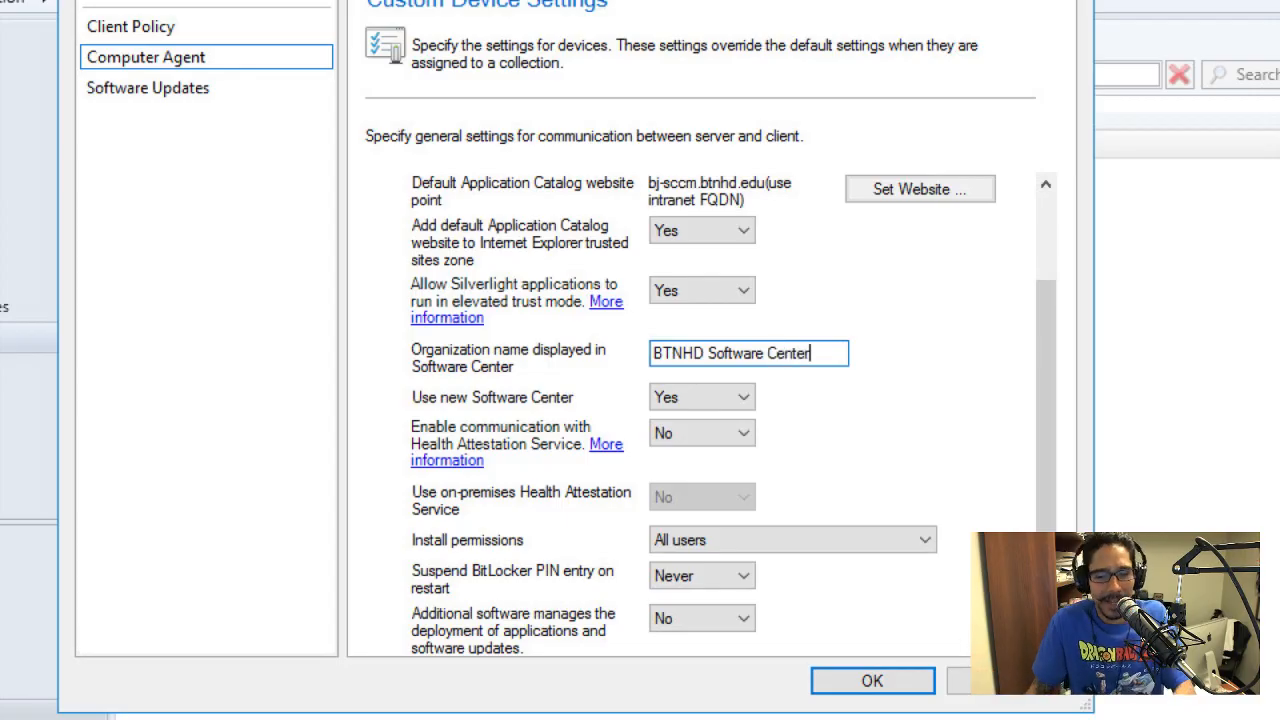
Set Disable deadline randomization to No, leaving install permissions at All users.
{"action": "scroll", "coordinate": [883, 417], "scroll_direction": "down", "scroll_amount": 3}
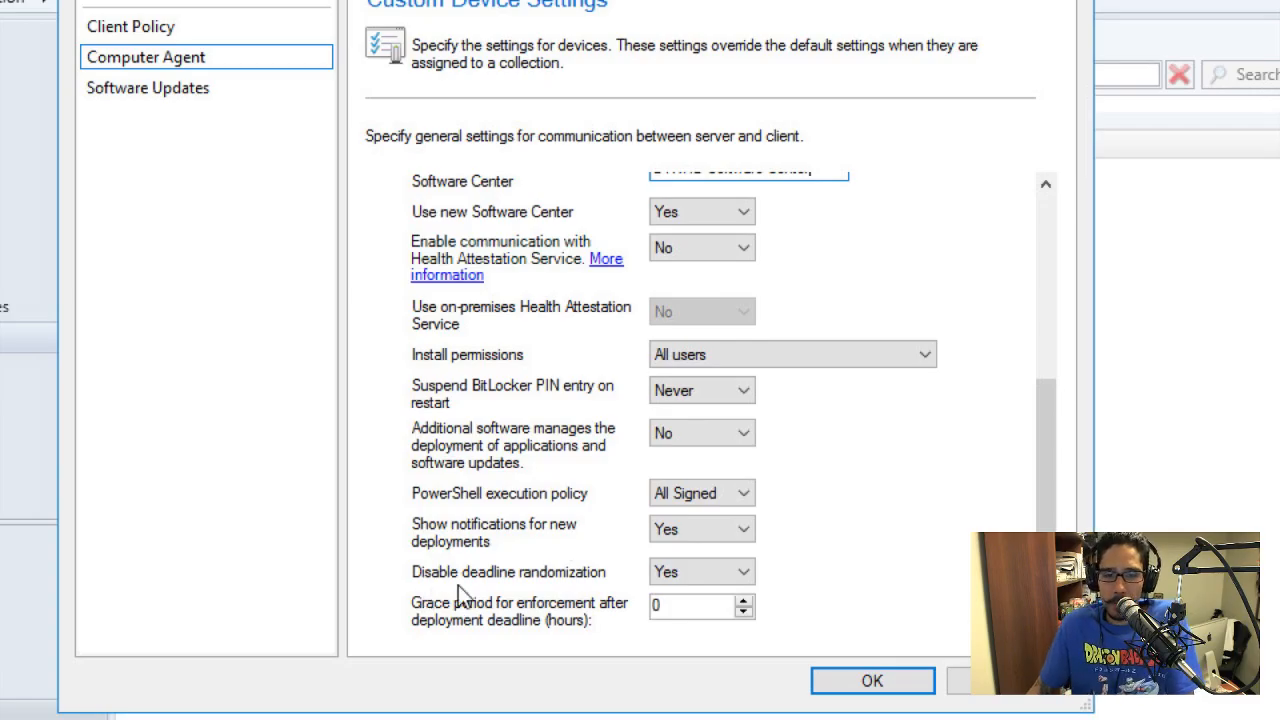
{"action": "left_click", "coordinate": [699, 573]}
{"action": "left_click", "coordinate": [690, 594]}
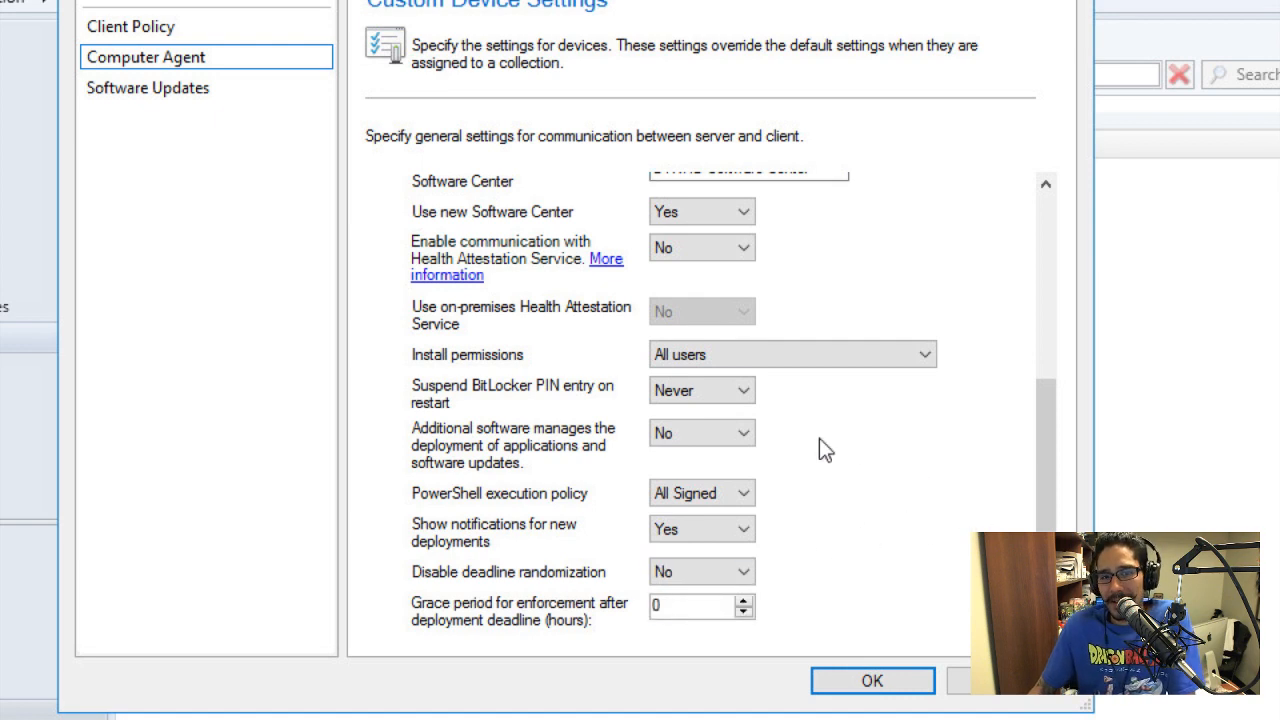
{"action": "left_click", "coordinate": [716, 357]}
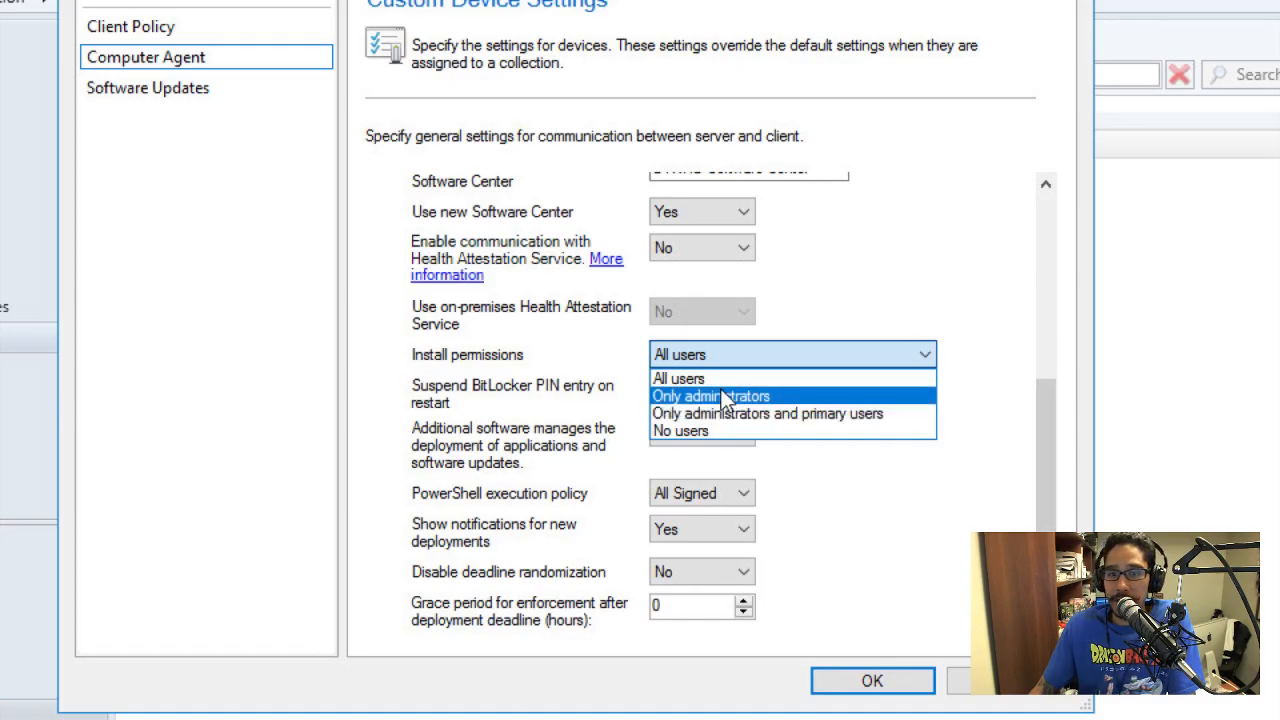
{"action": "left_click", "coordinate": [884, 304]}
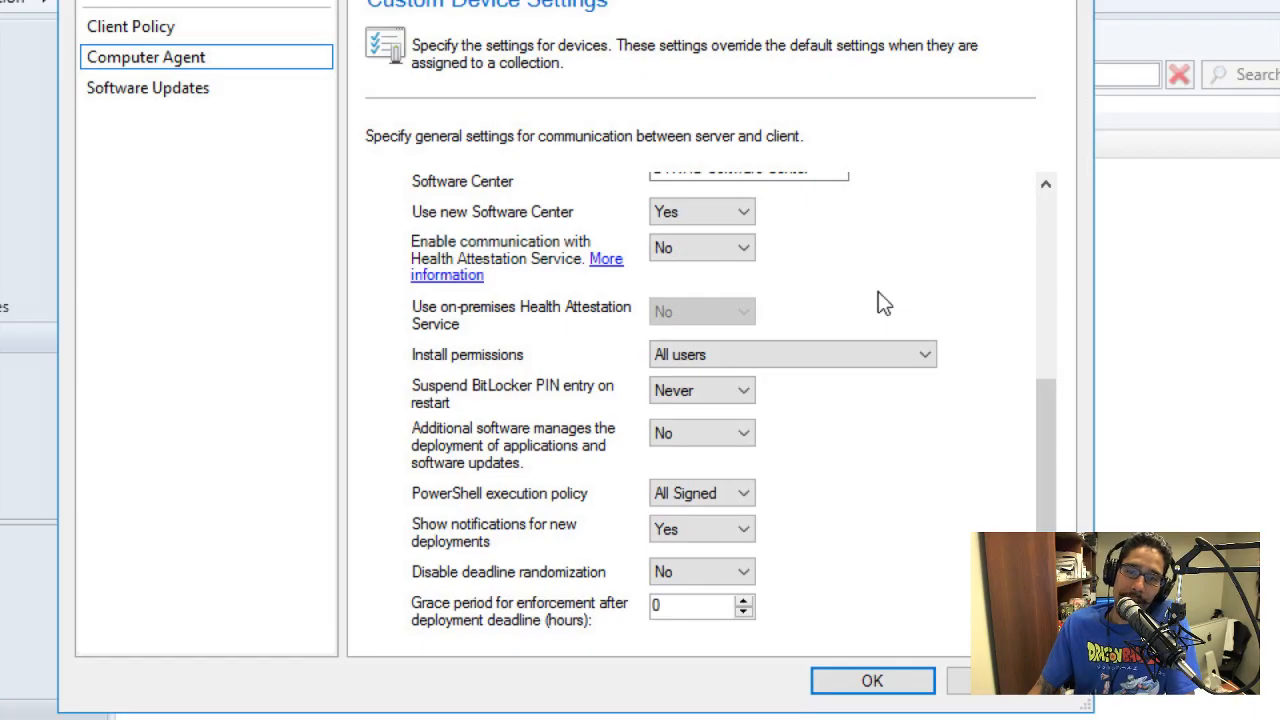
{"action": "scroll", "coordinate": [884, 304], "scroll_direction": "up", "scroll_amount": 5}
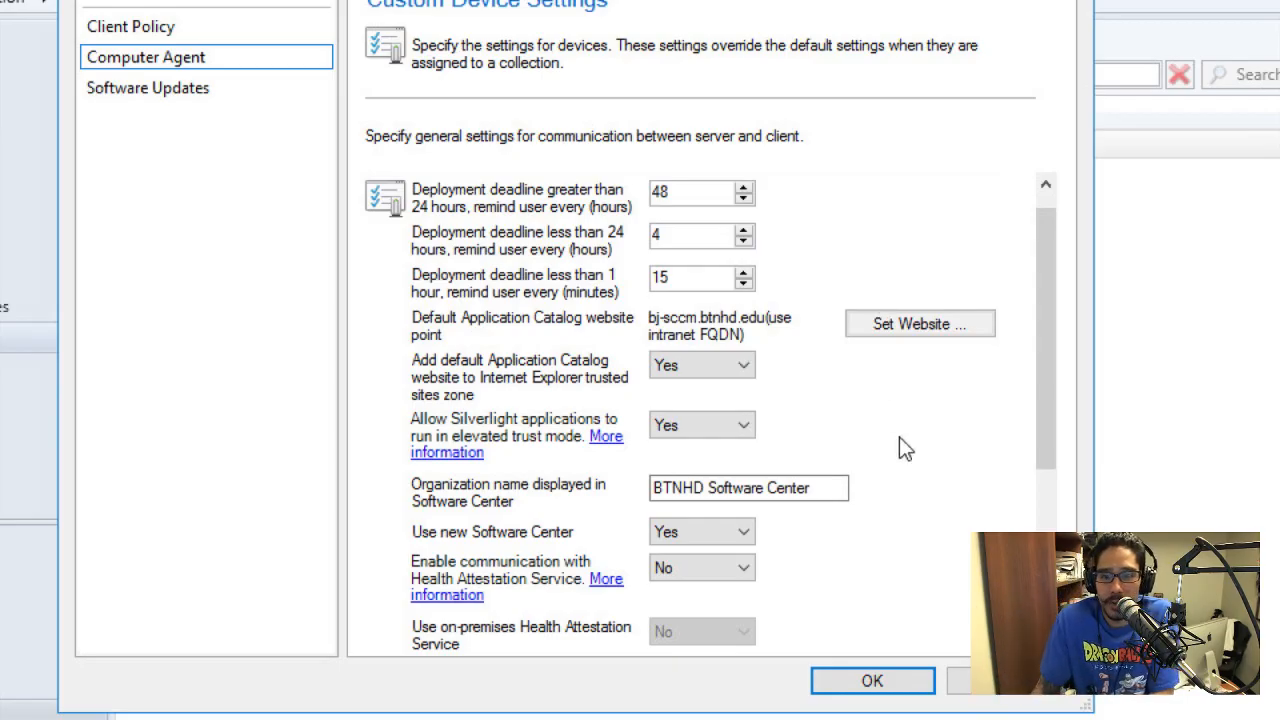
{"action": "scroll", "coordinate": [899, 442], "scroll_direction": "down", "scroll_amount": 5}
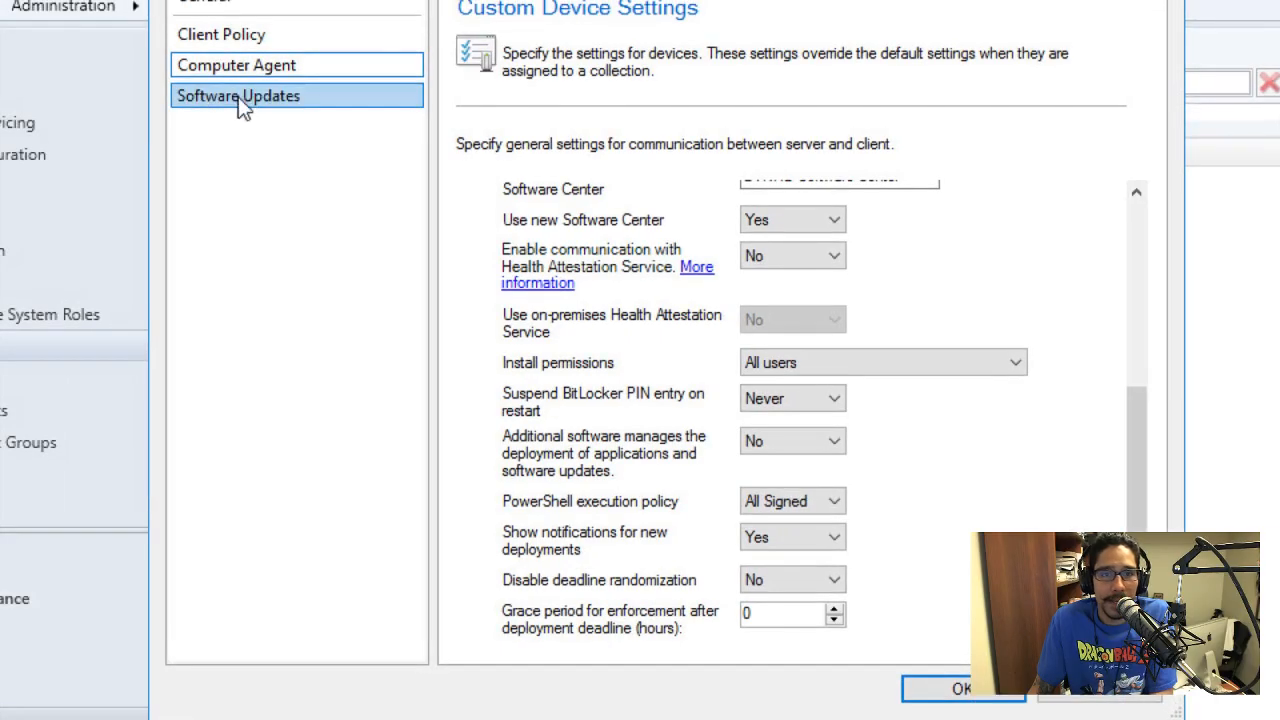
{"action": "left_click", "coordinate": [147, 89]}
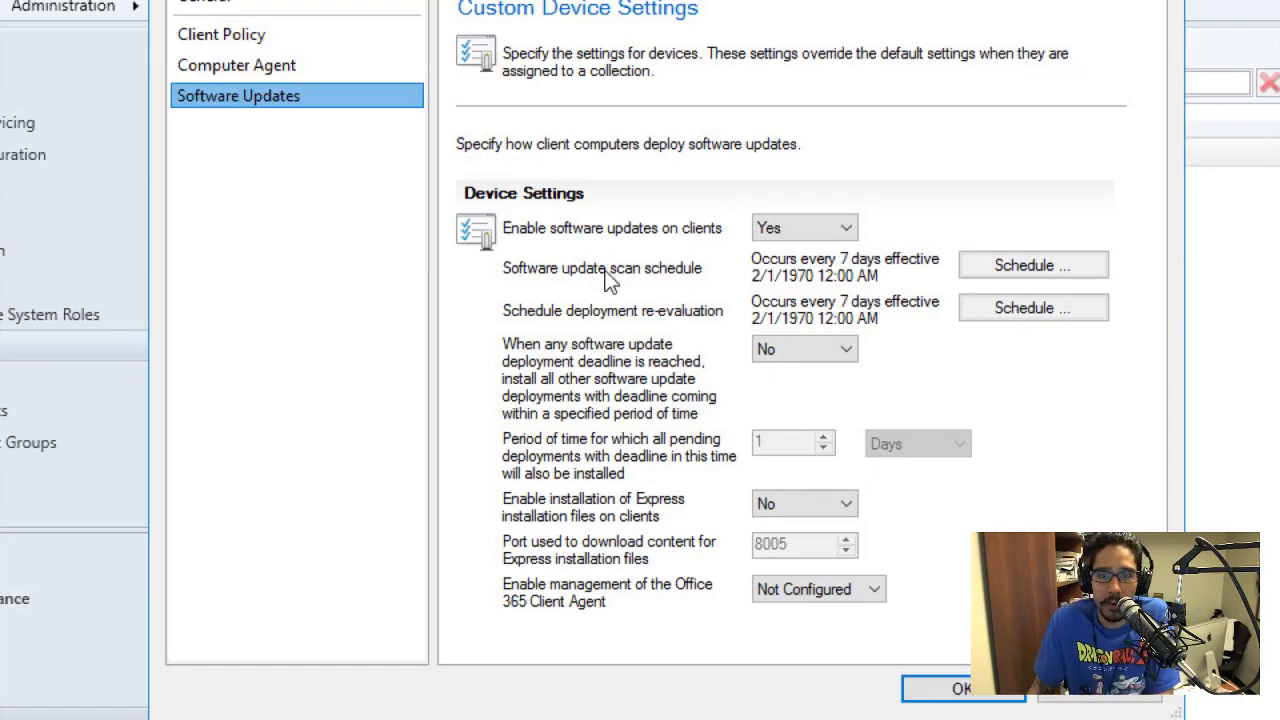
Make the software update scan schedule run every 1 minute.
{"action": "left_click", "coordinate": [1076, 277]}
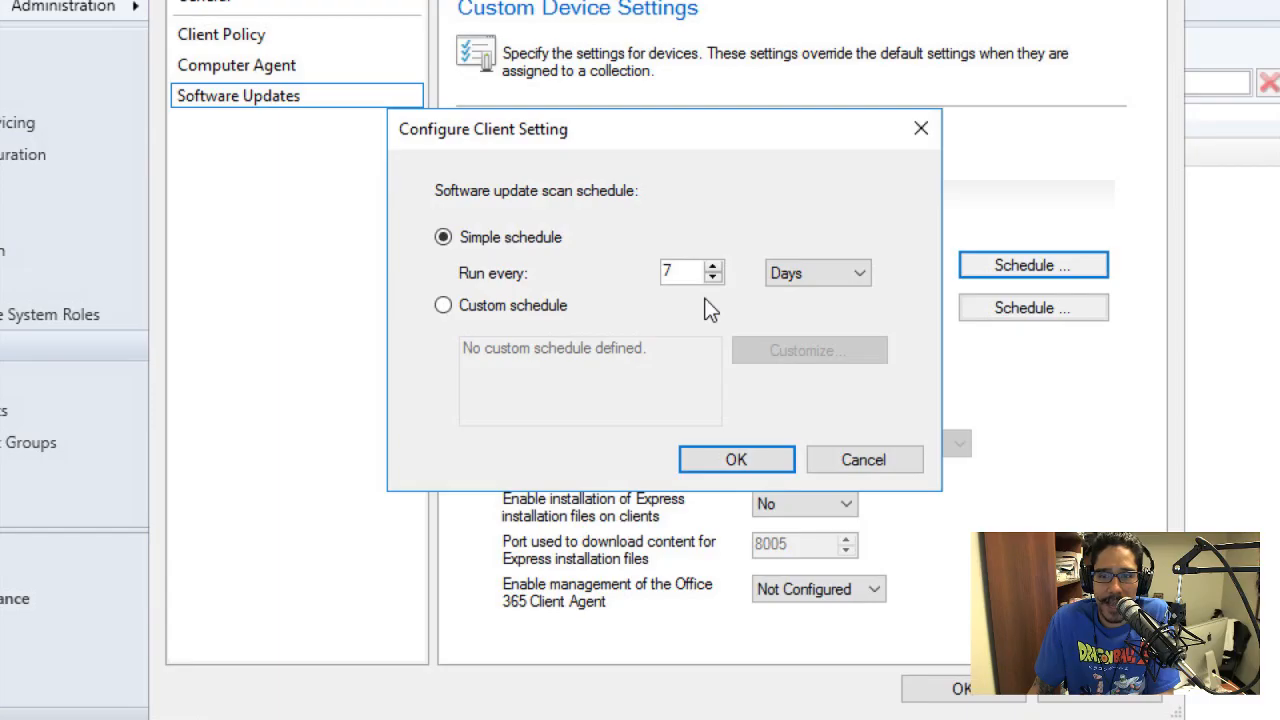
{"action": "left_click", "coordinate": [782, 282]}
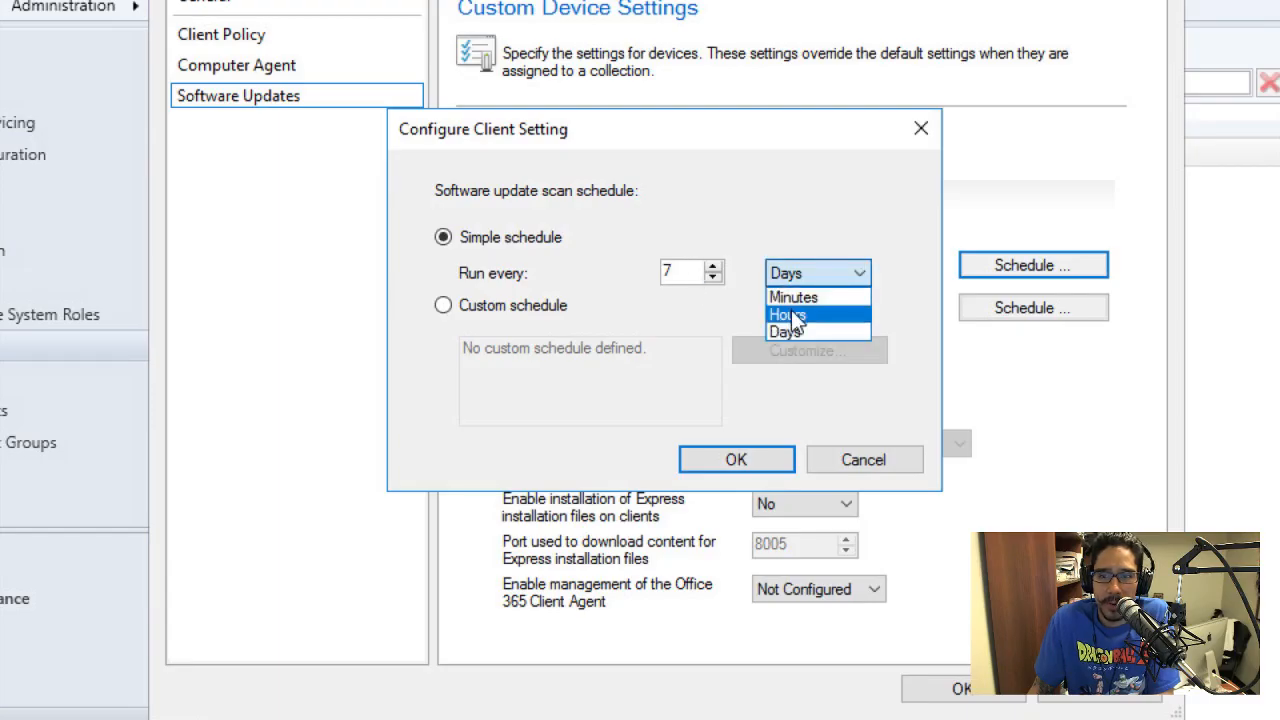
{"action": "left_click", "coordinate": [793, 297]}
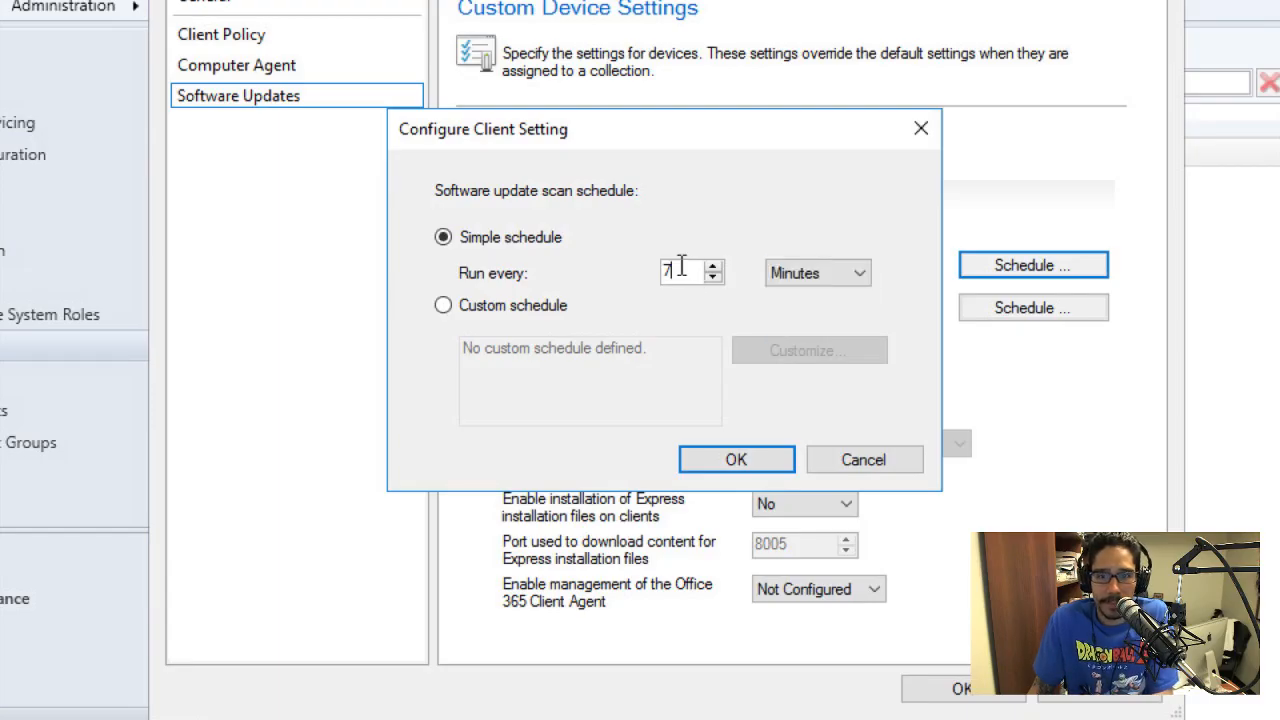
{"action": "left_click_drag", "start_coordinate": [681, 266], "coordinate": [660, 268]}
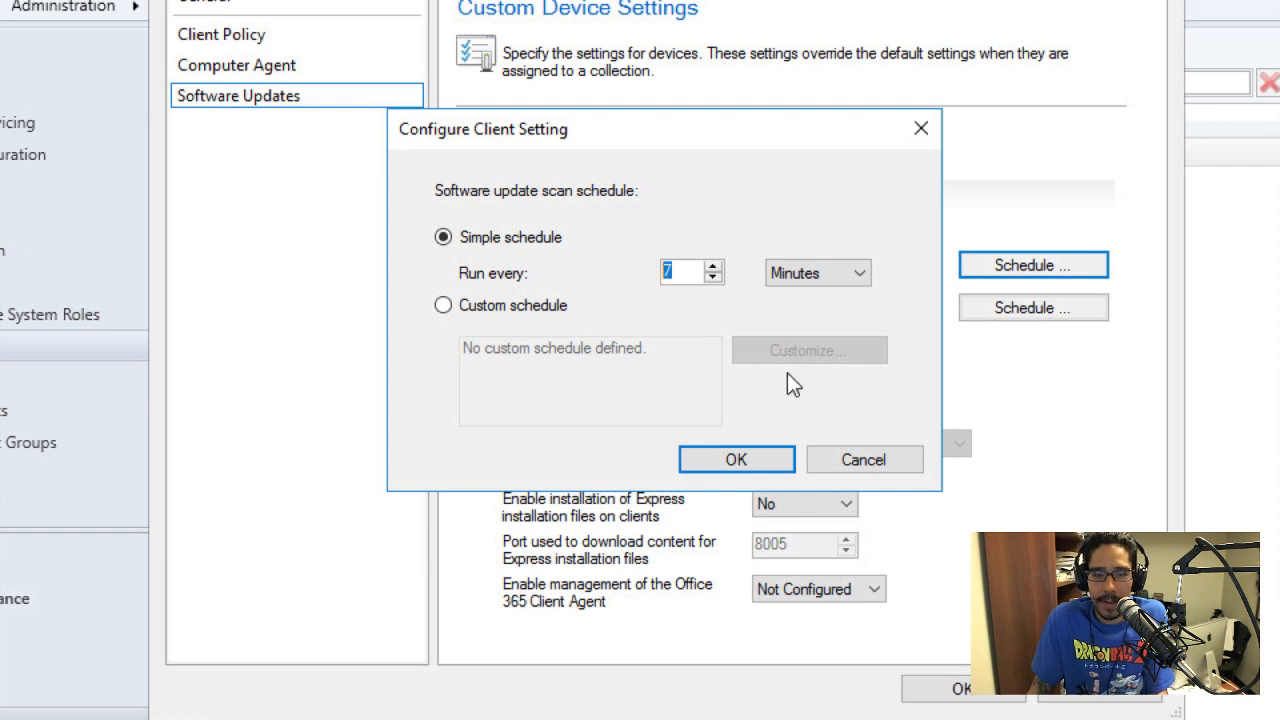
{"action": "type", "text": "1"}
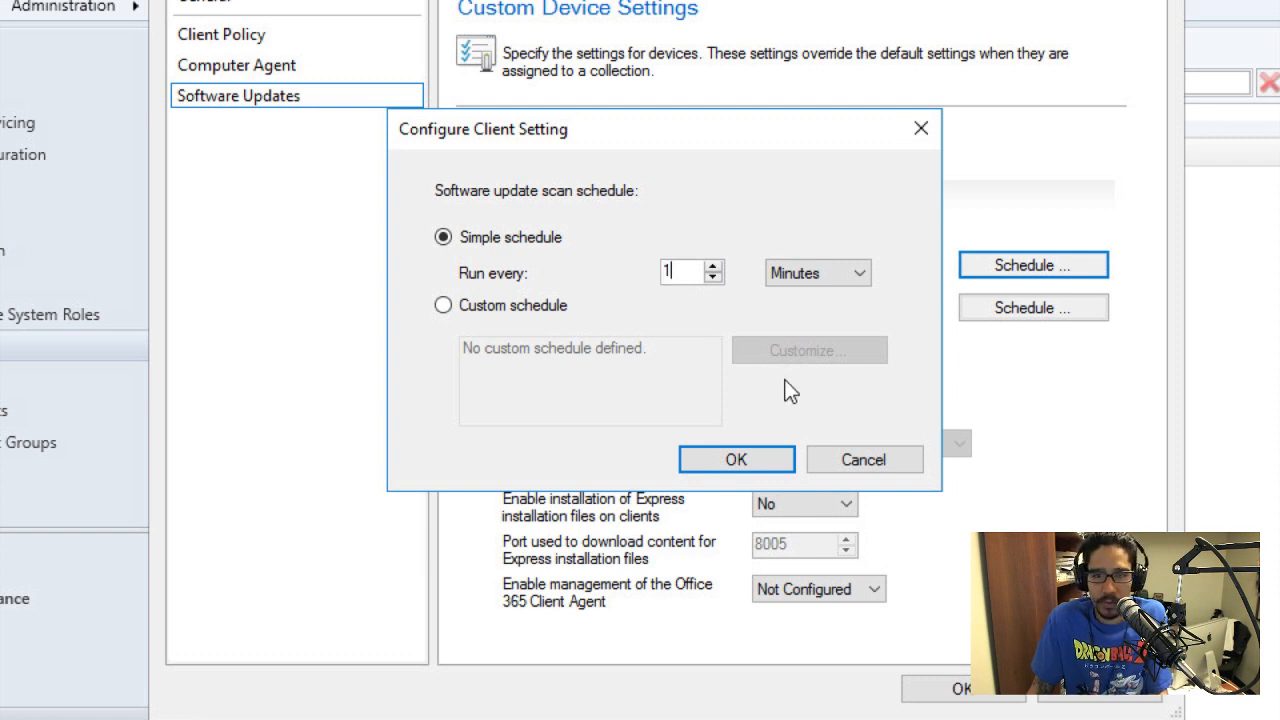
{"action": "left_click", "coordinate": [765, 461]}
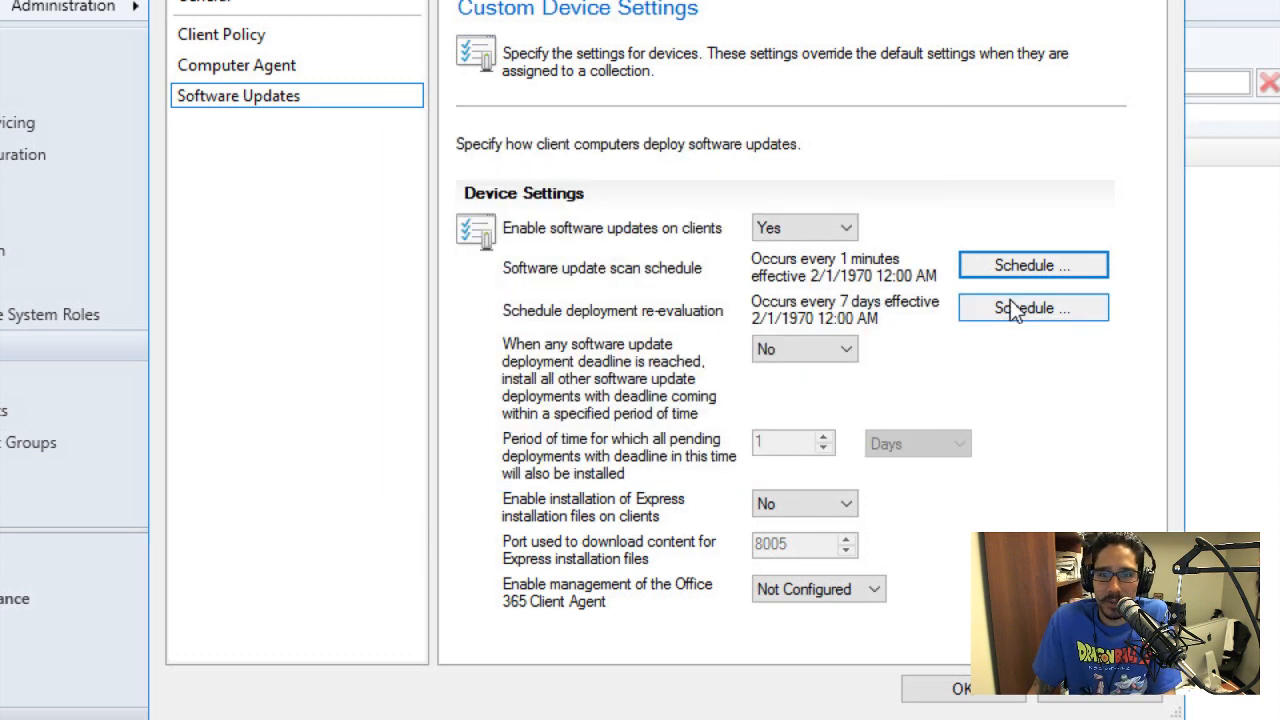
Make the deployment re-evaluation schedule run every 1 minute.
{"action": "left_click", "coordinate": [1011, 306]}
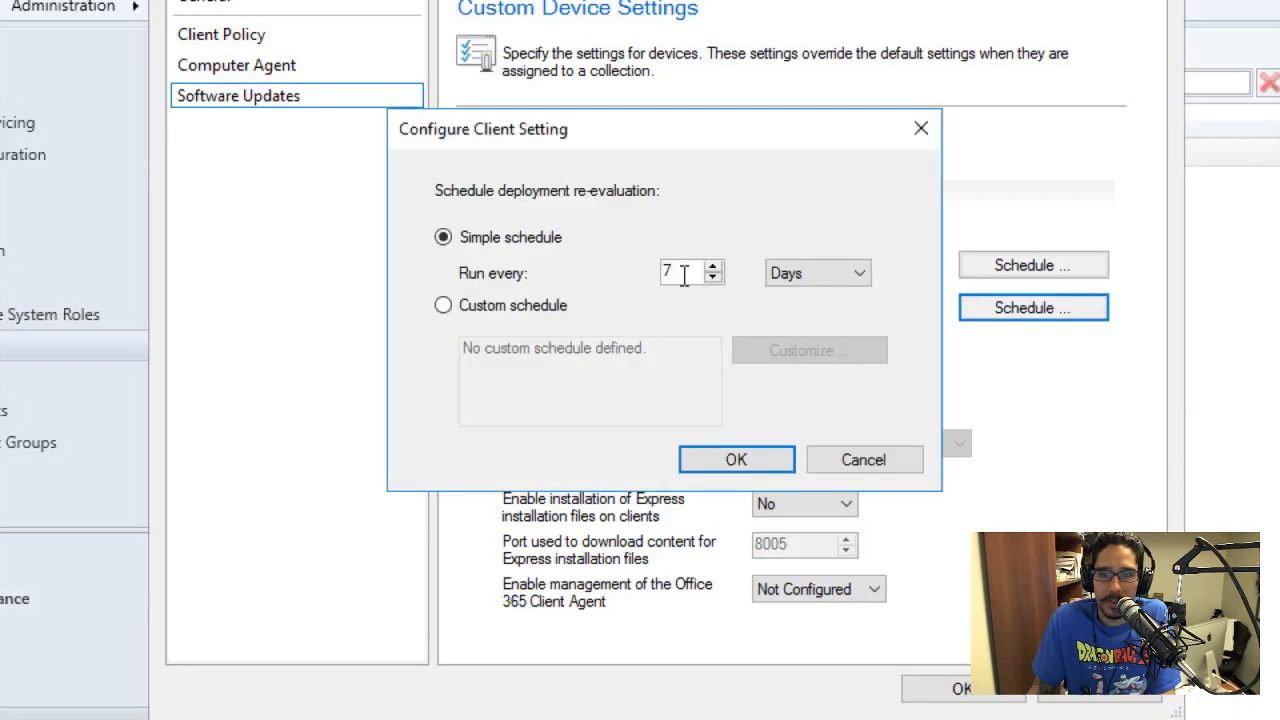
{"action": "left_click_drag", "start_coordinate": [683, 276], "coordinate": [654, 272]}
{"action": "type", "text": "1"}
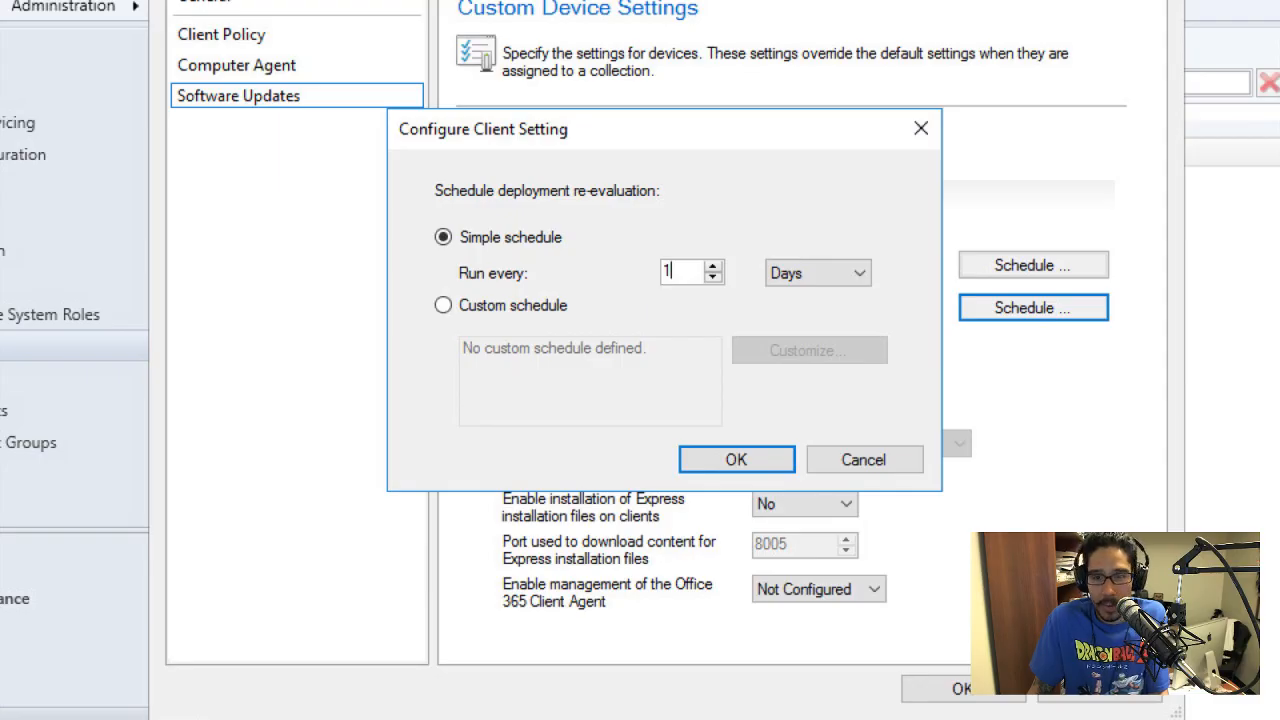
{"action": "left_click", "coordinate": [818, 284]}
{"action": "left_click", "coordinate": [811, 294]}
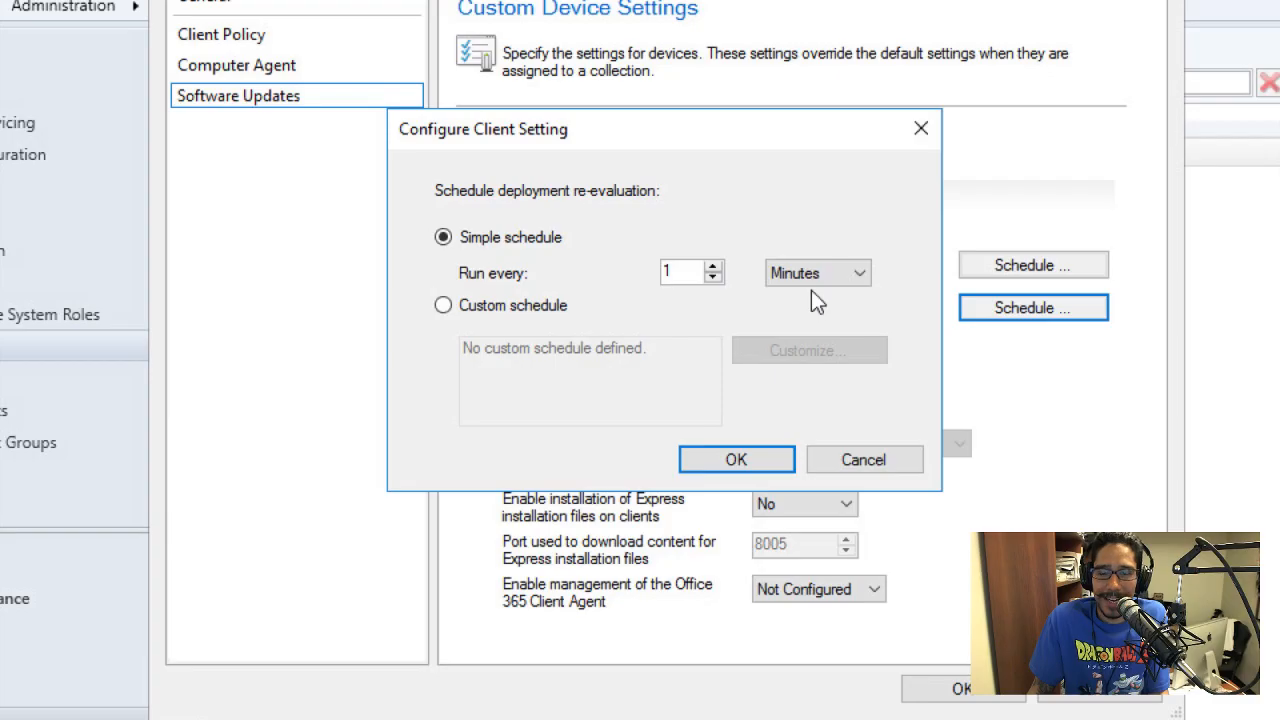
{"action": "left_click", "coordinate": [726, 461]}
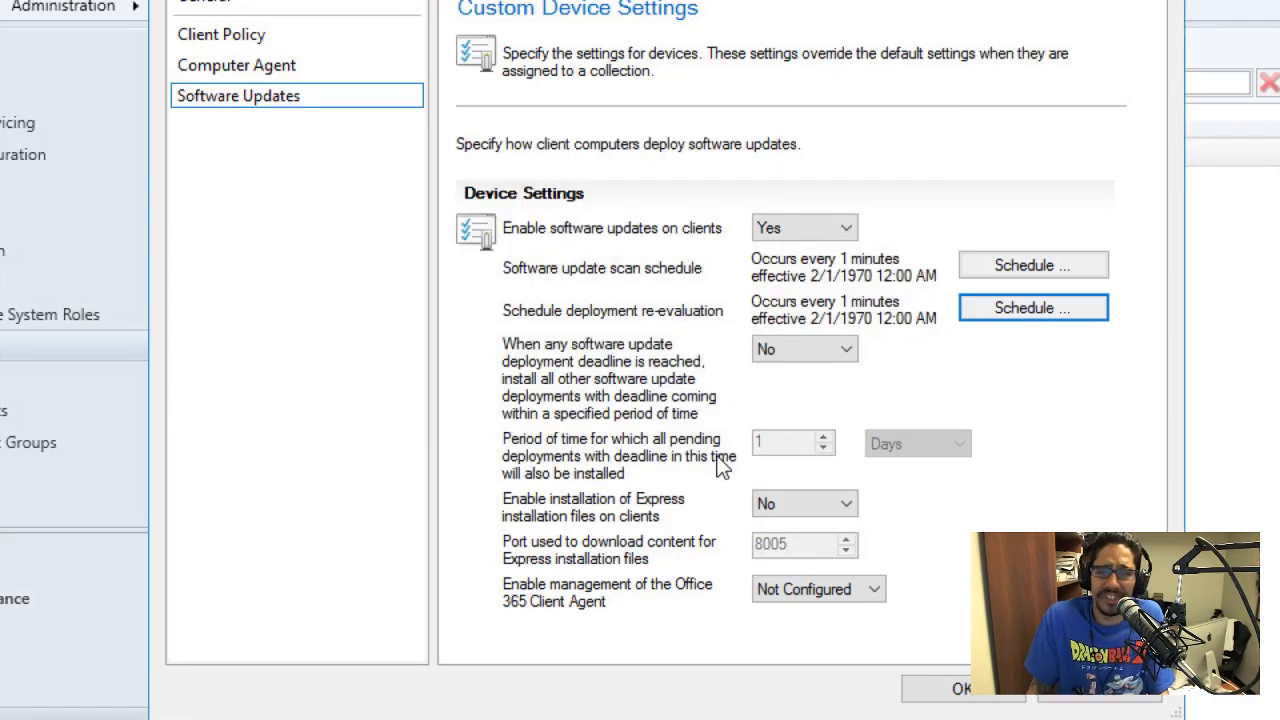
{"action": "left_click", "coordinate": [991, 267]}
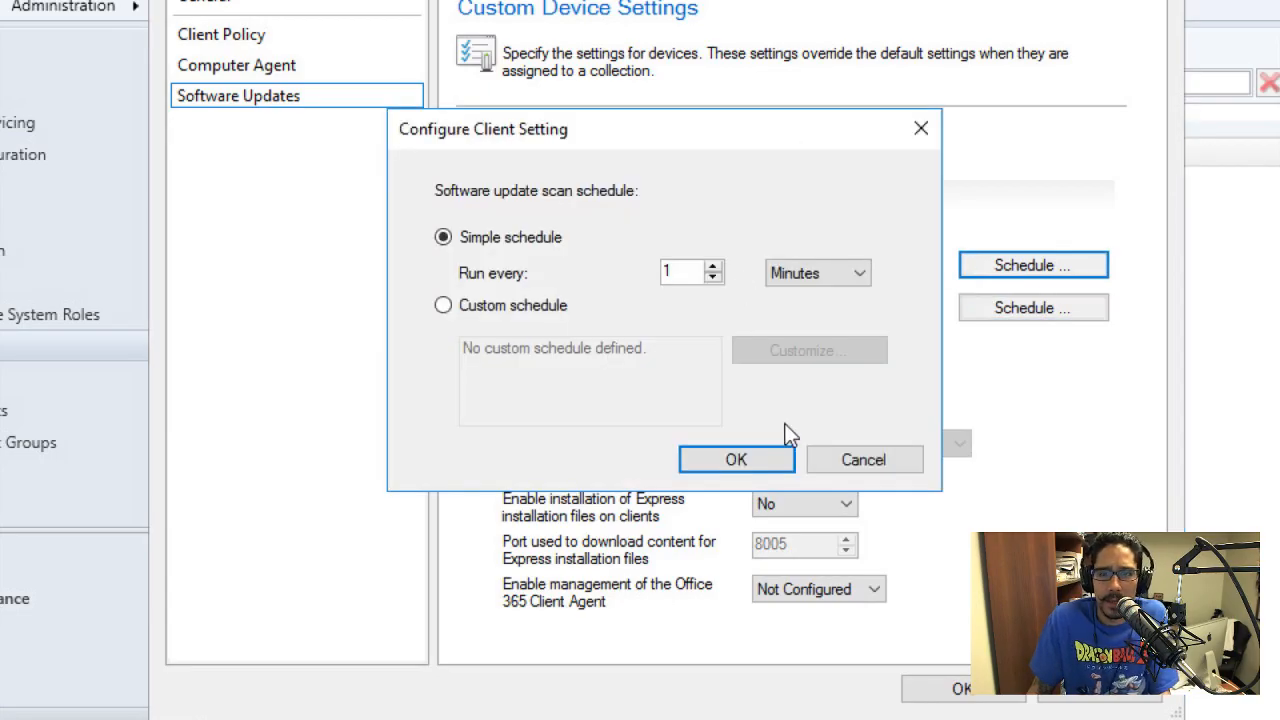
Give the scan a custom schedule starting today, recurring every 1 minute.
{"action": "left_click", "coordinate": [540, 310]}
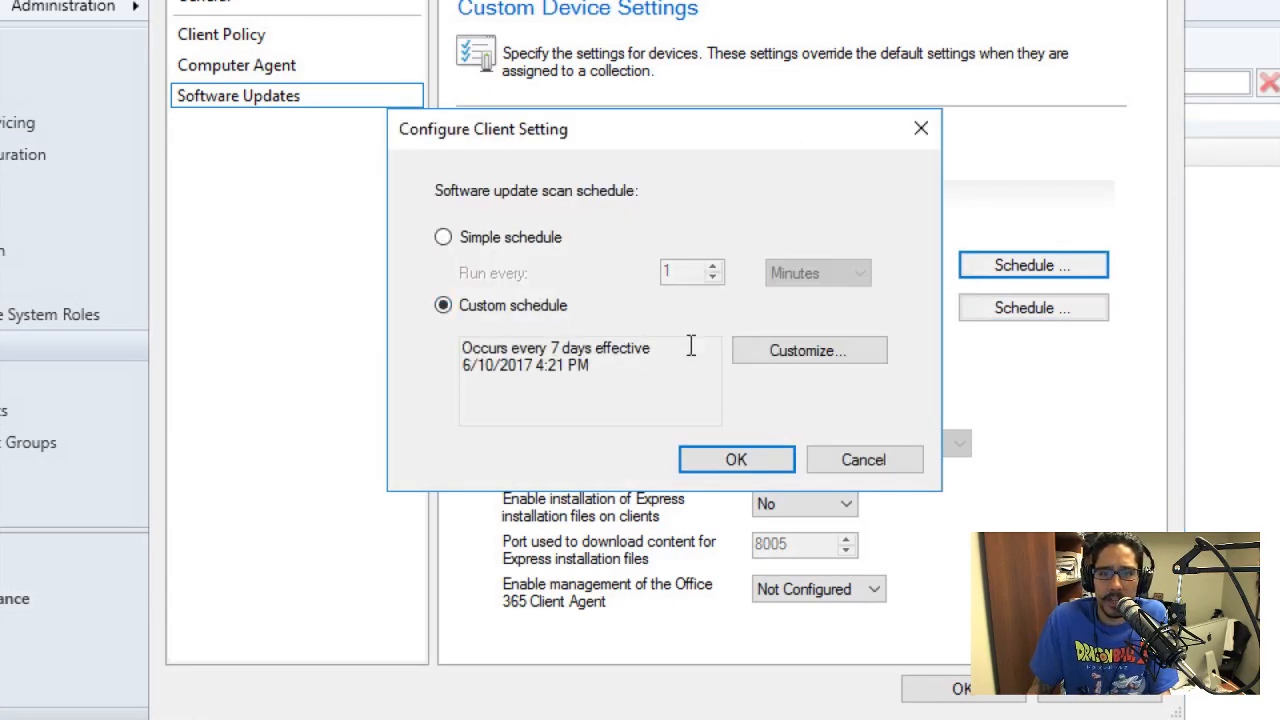
{"action": "left_click", "coordinate": [765, 350]}
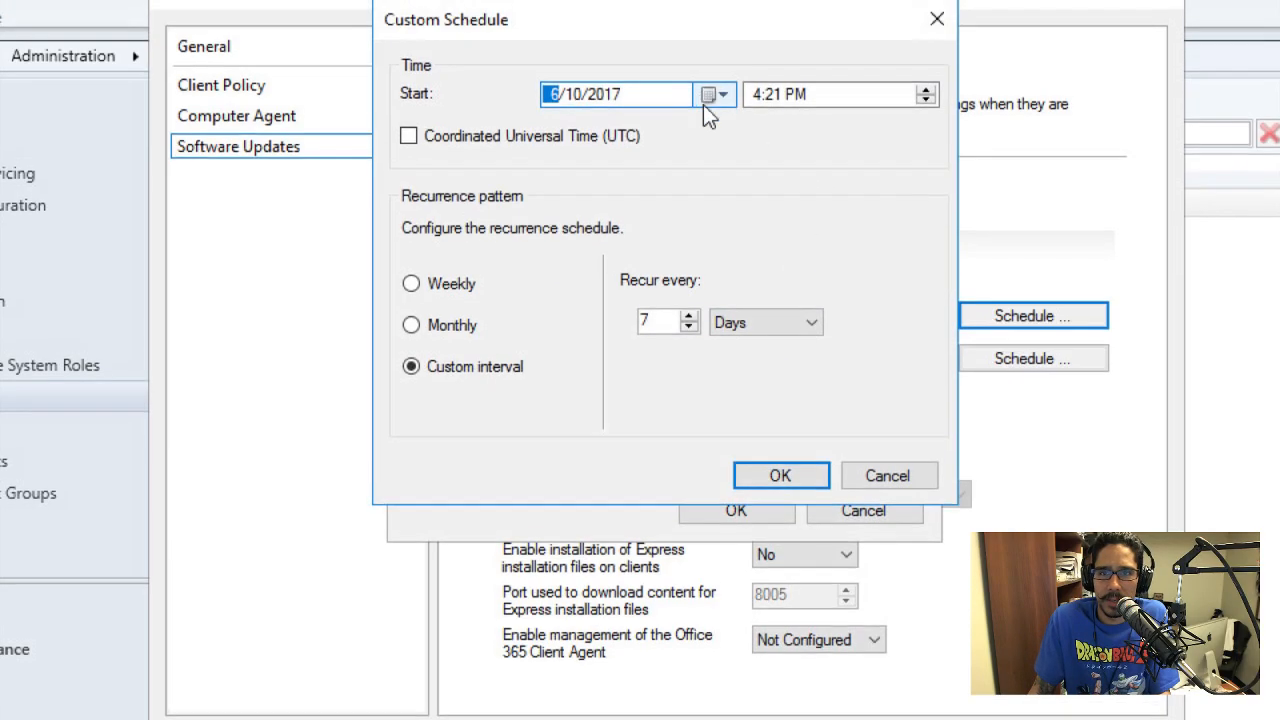
{"action": "left_click", "coordinate": [714, 45]}
{"action": "left_click", "coordinate": [691, 300]}
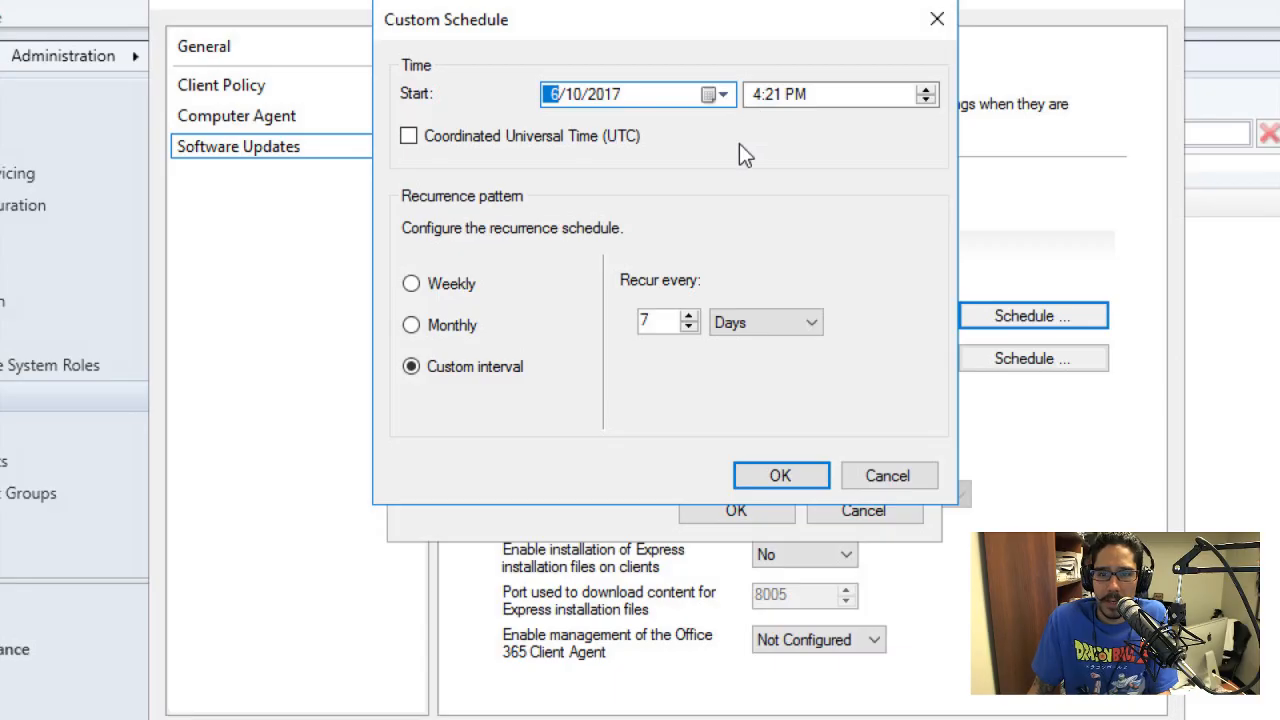
{"action": "left_click", "coordinate": [716, 325]}
{"action": "left_click", "coordinate": [742, 345]}
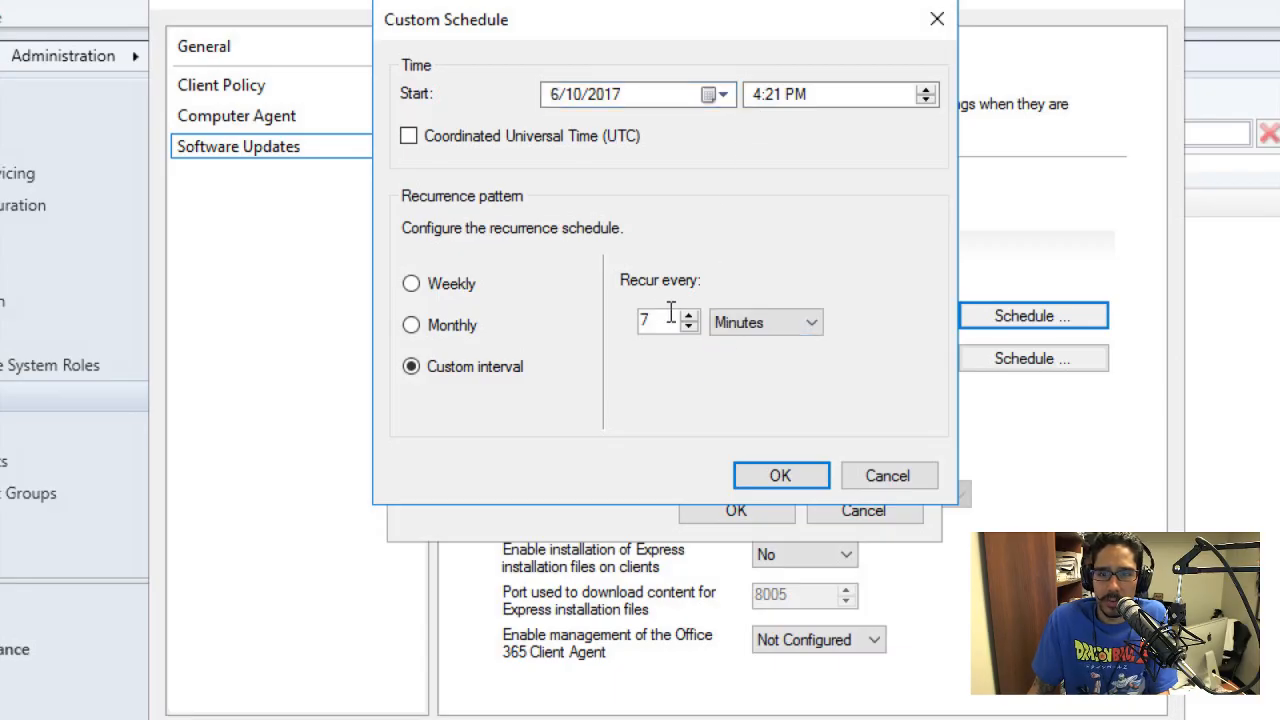
{"action": "double_click", "coordinate": [648, 320]}
{"action": "type", "text": "1"}
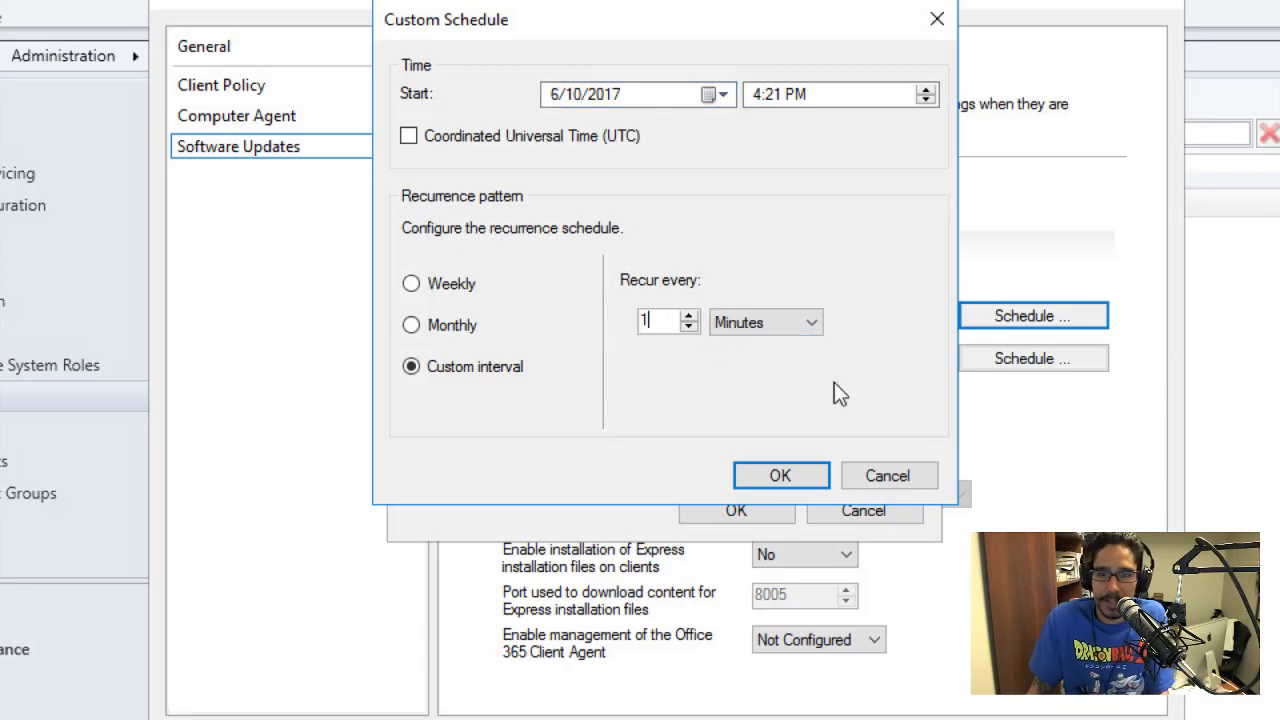
{"action": "left_click", "coordinate": [790, 478]}
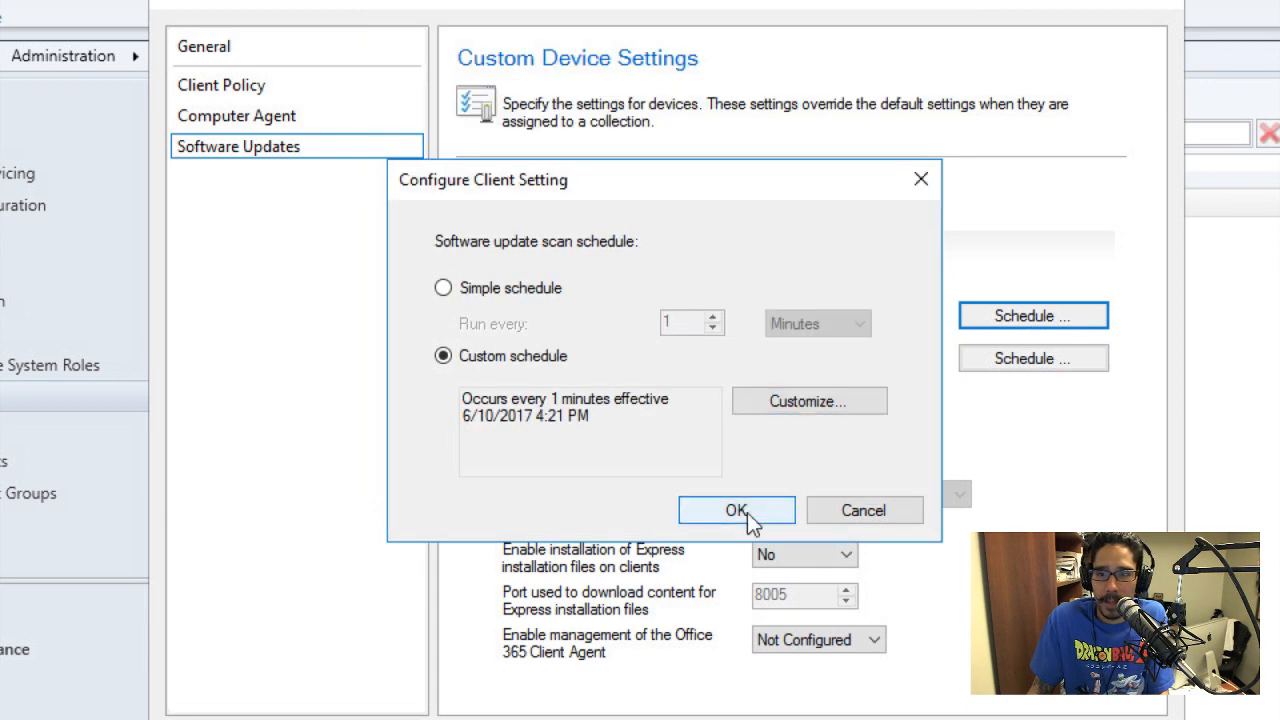
{"action": "left_click", "coordinate": [748, 514]}
Give deployment re-evaluation a custom schedule starting today, recurring every 1 minute.
{"action": "left_click", "coordinate": [998, 366]}
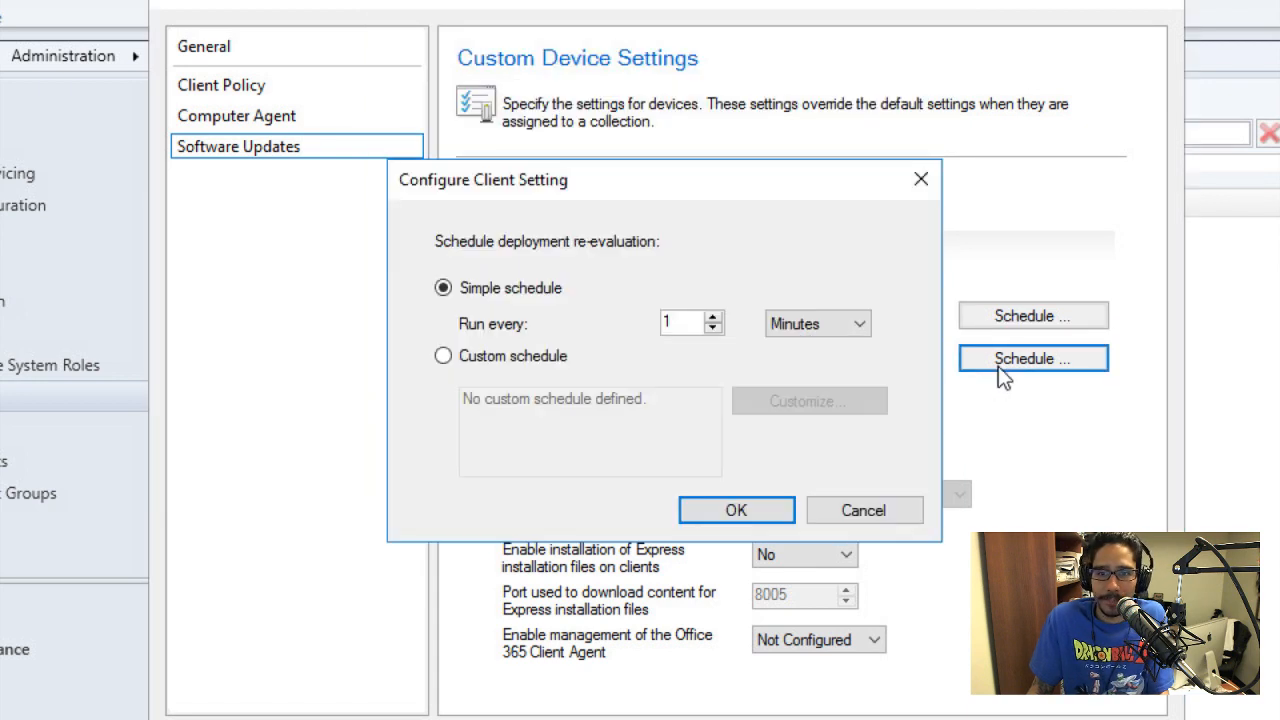
{"action": "left_click", "coordinate": [555, 360]}
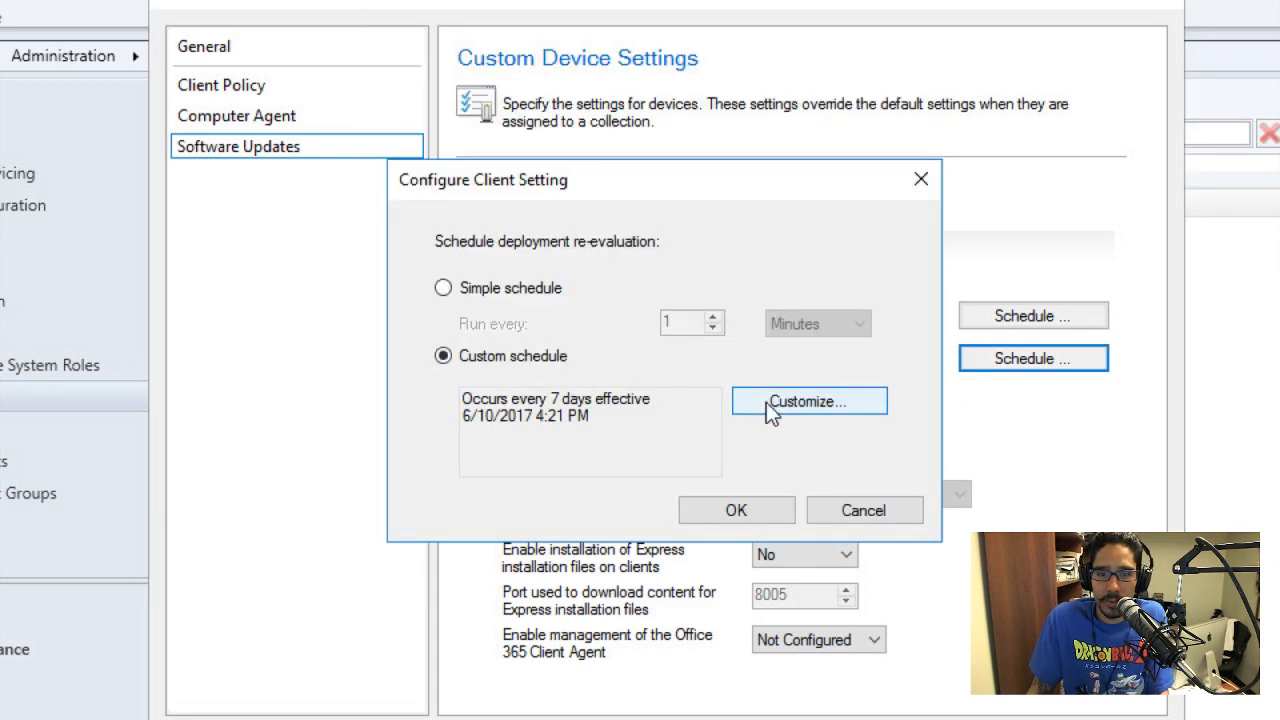
{"action": "left_click", "coordinate": [770, 402]}
{"action": "left_click", "coordinate": [715, 94]}
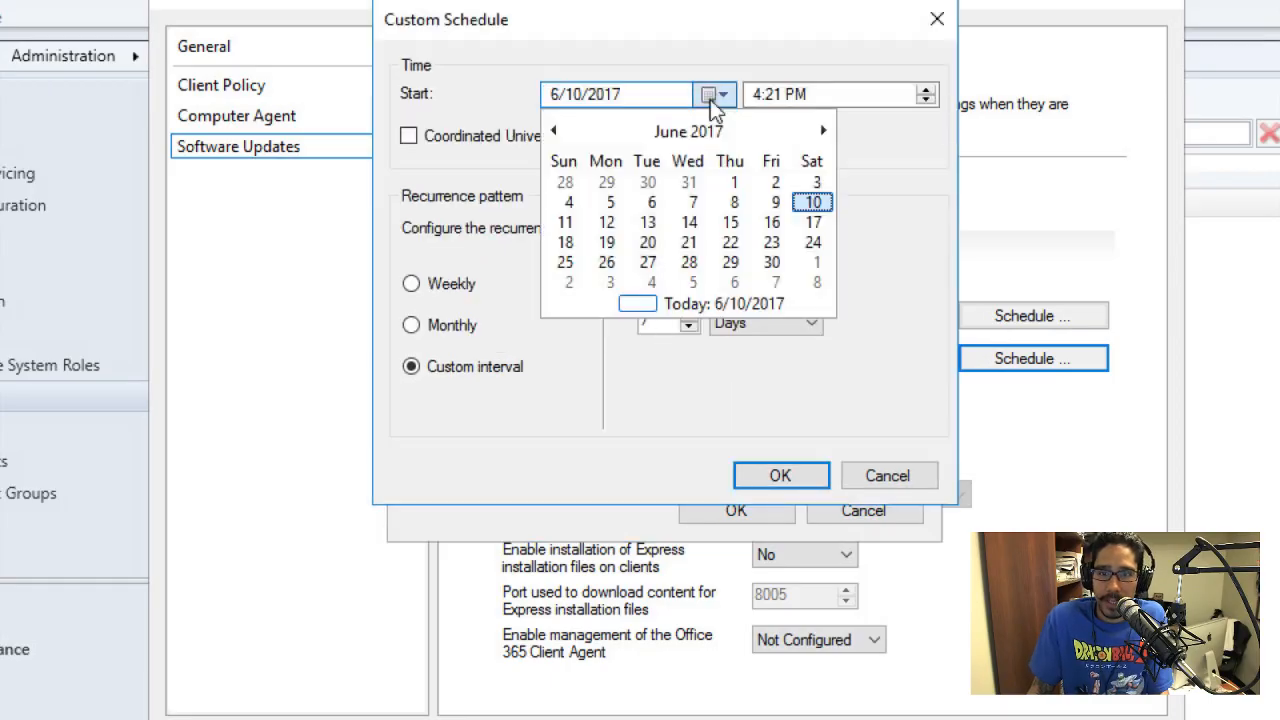
{"action": "left_click", "coordinate": [668, 310]}
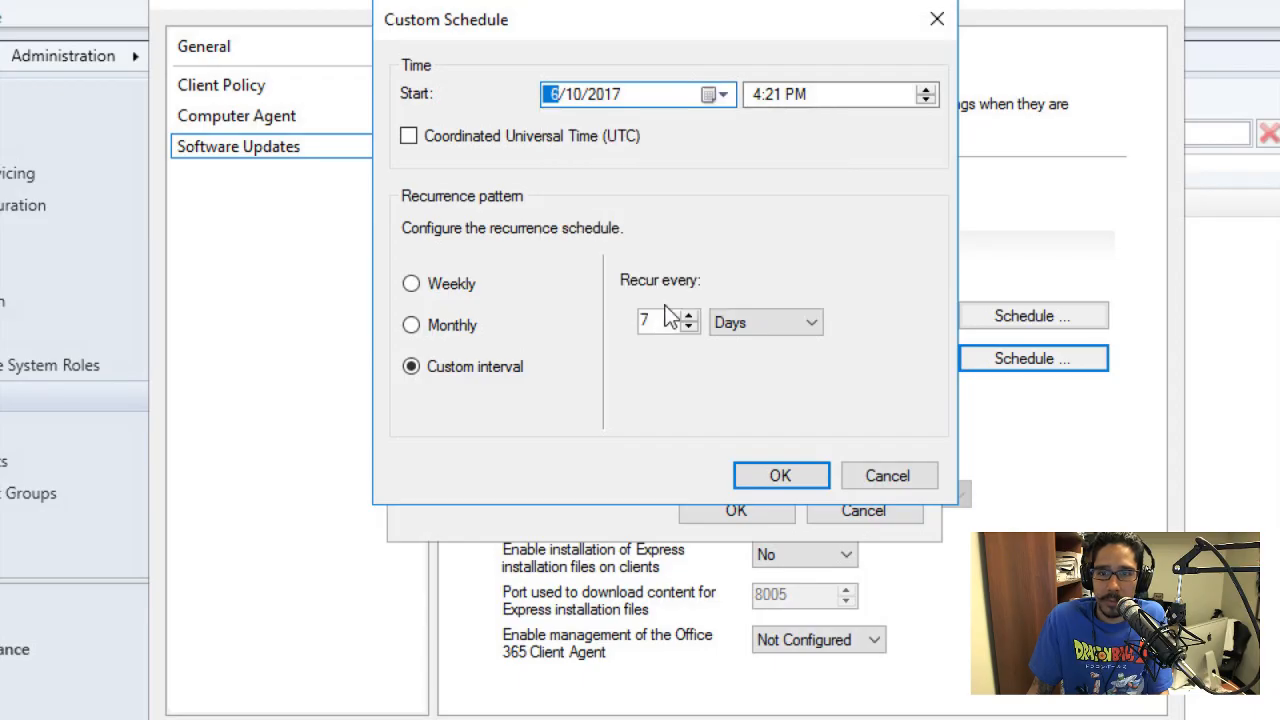
{"action": "left_click_drag", "start_coordinate": [670, 318], "coordinate": [615, 320]}
{"action": "type", "text": "1"}
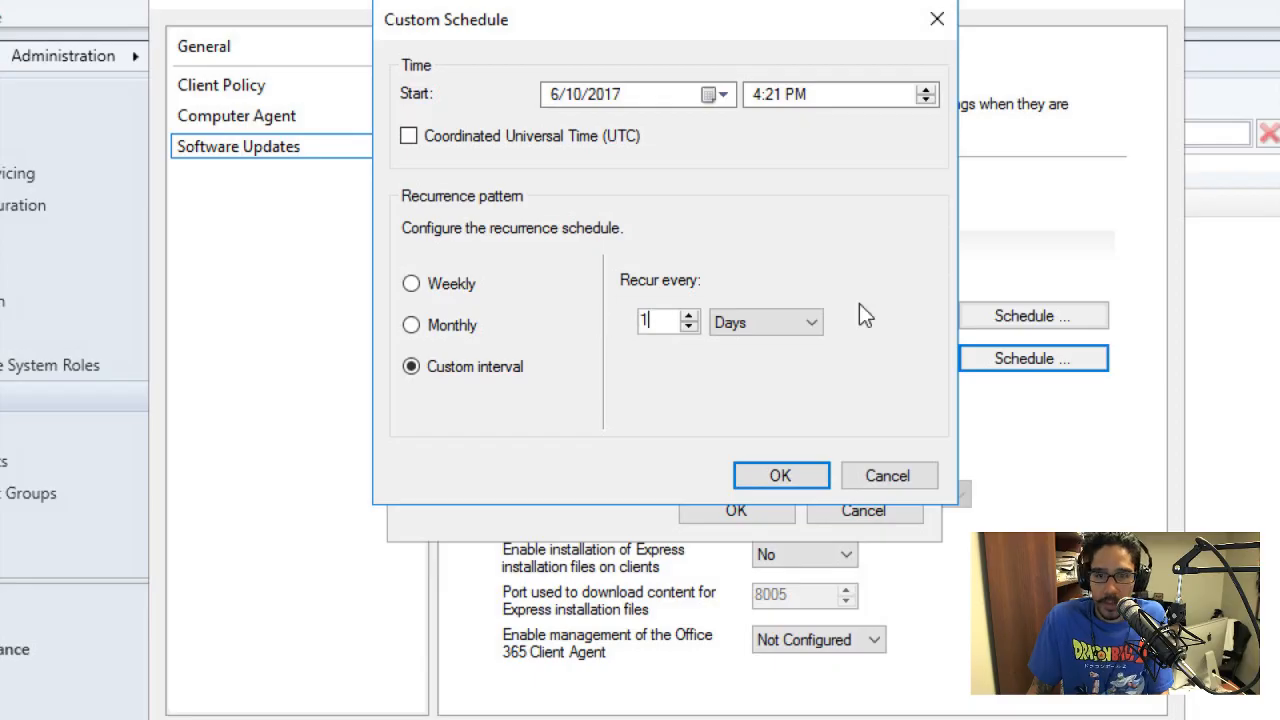
{"action": "left_click", "coordinate": [795, 322]}
{"action": "left_click", "coordinate": [770, 345]}
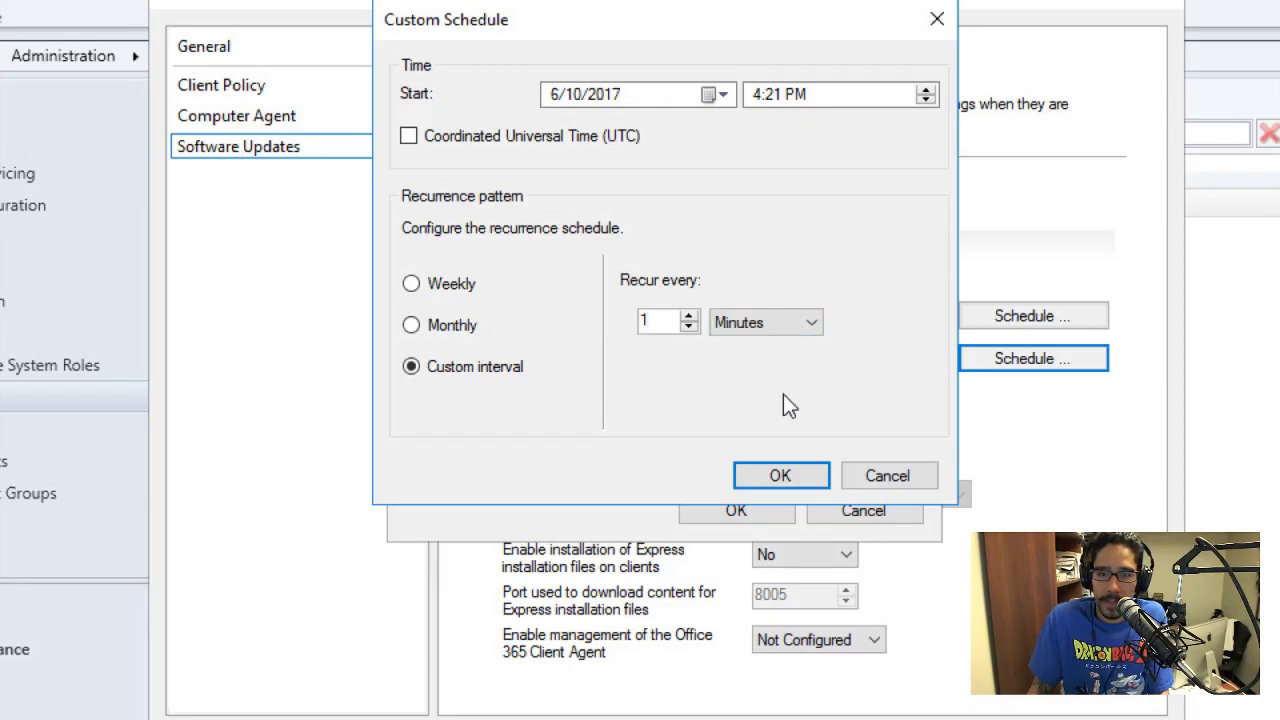
{"action": "left_click", "coordinate": [772, 479]}
{"action": "left_click", "coordinate": [745, 512]}
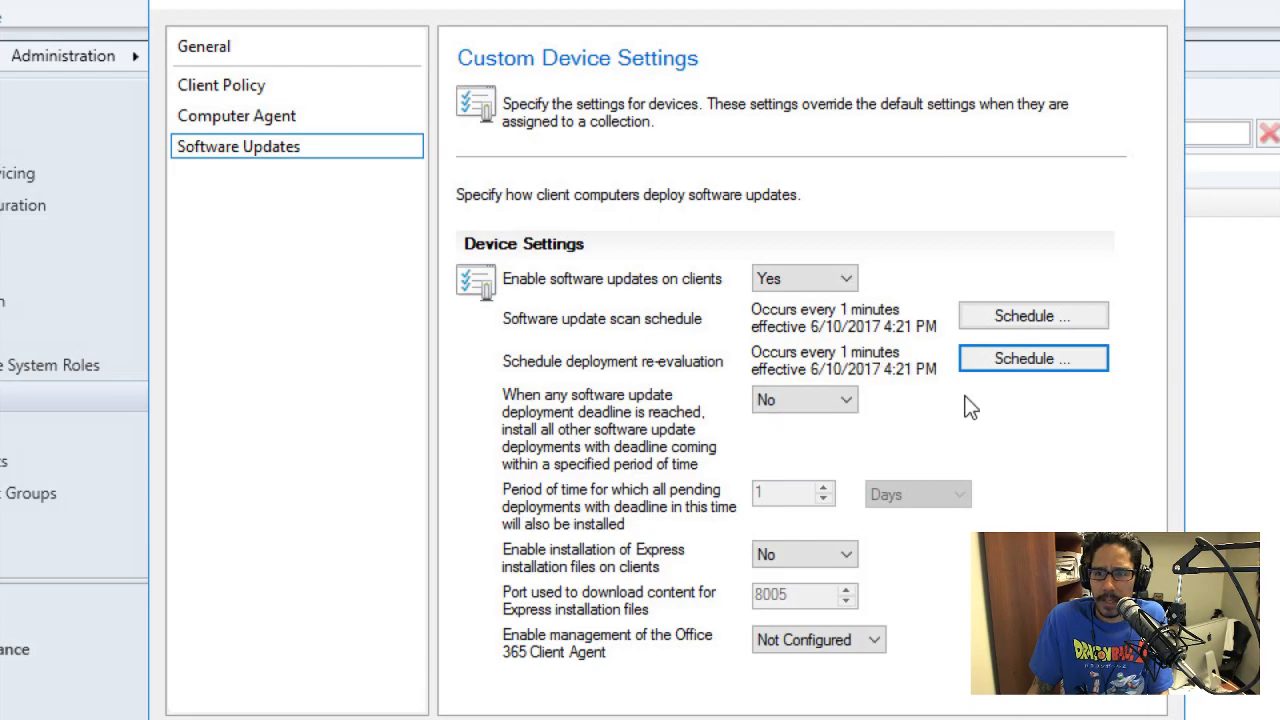
Switch both the re-evaluation and scan schedules to UTC.
{"action": "left_click", "coordinate": [983, 360]}
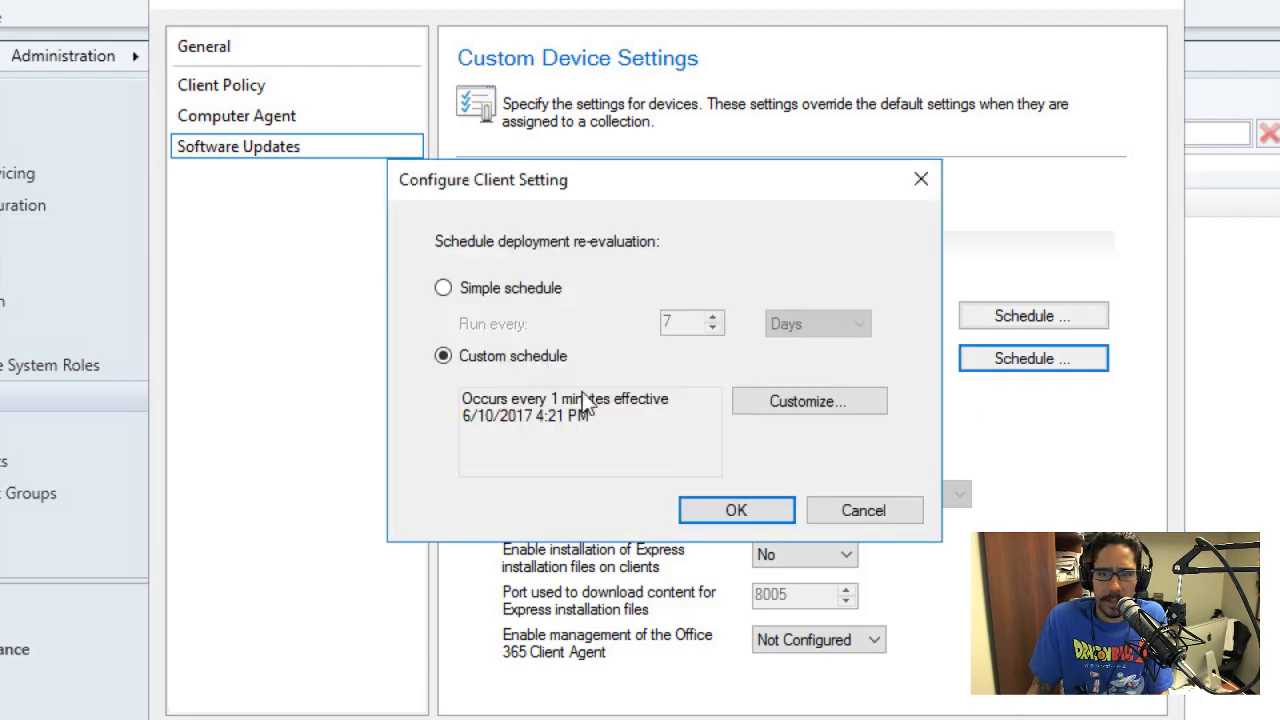
{"action": "left_click", "coordinate": [757, 402]}
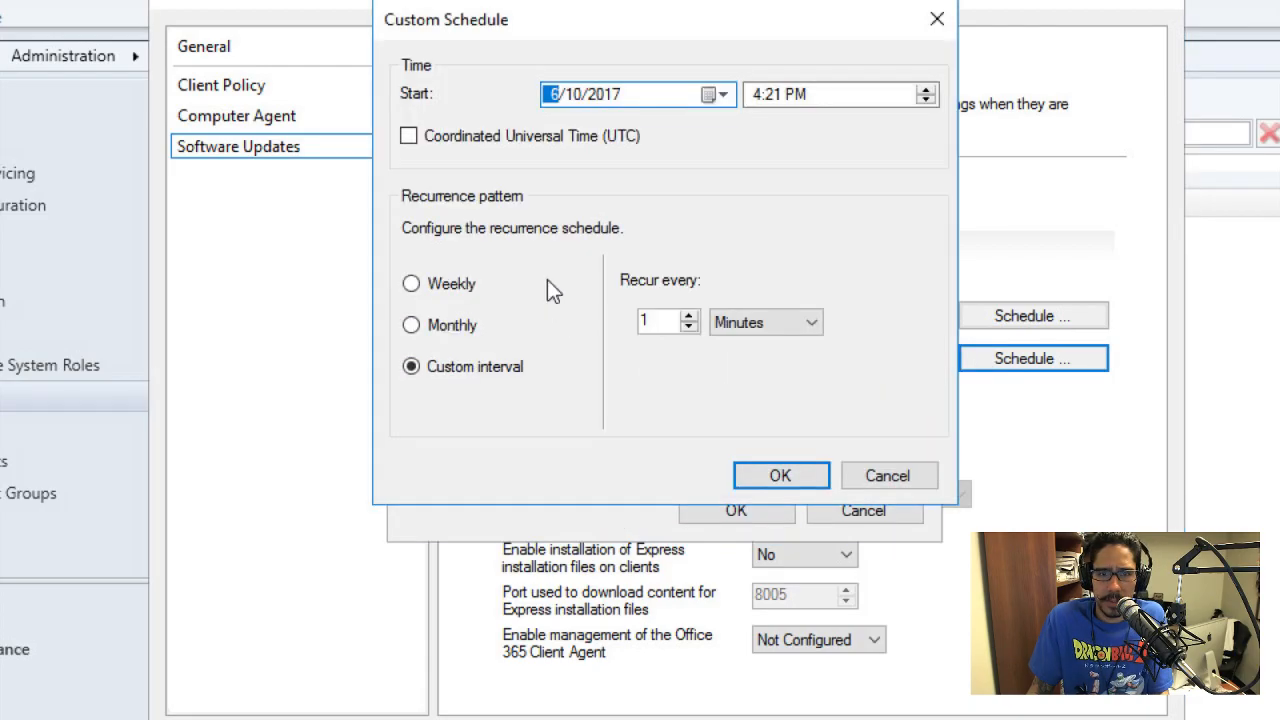
{"action": "left_click", "coordinate": [499, 137]}
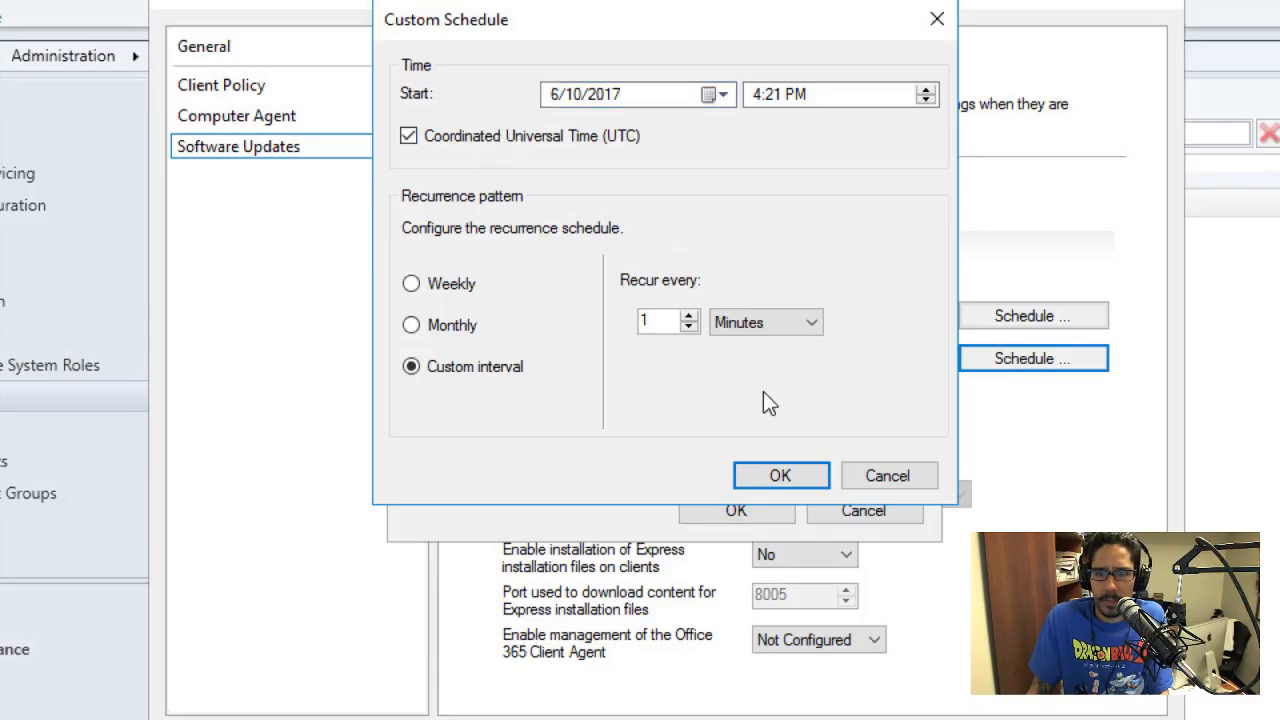
{"action": "left_click", "coordinate": [750, 476]}
{"action": "left_click", "coordinate": [733, 513]}
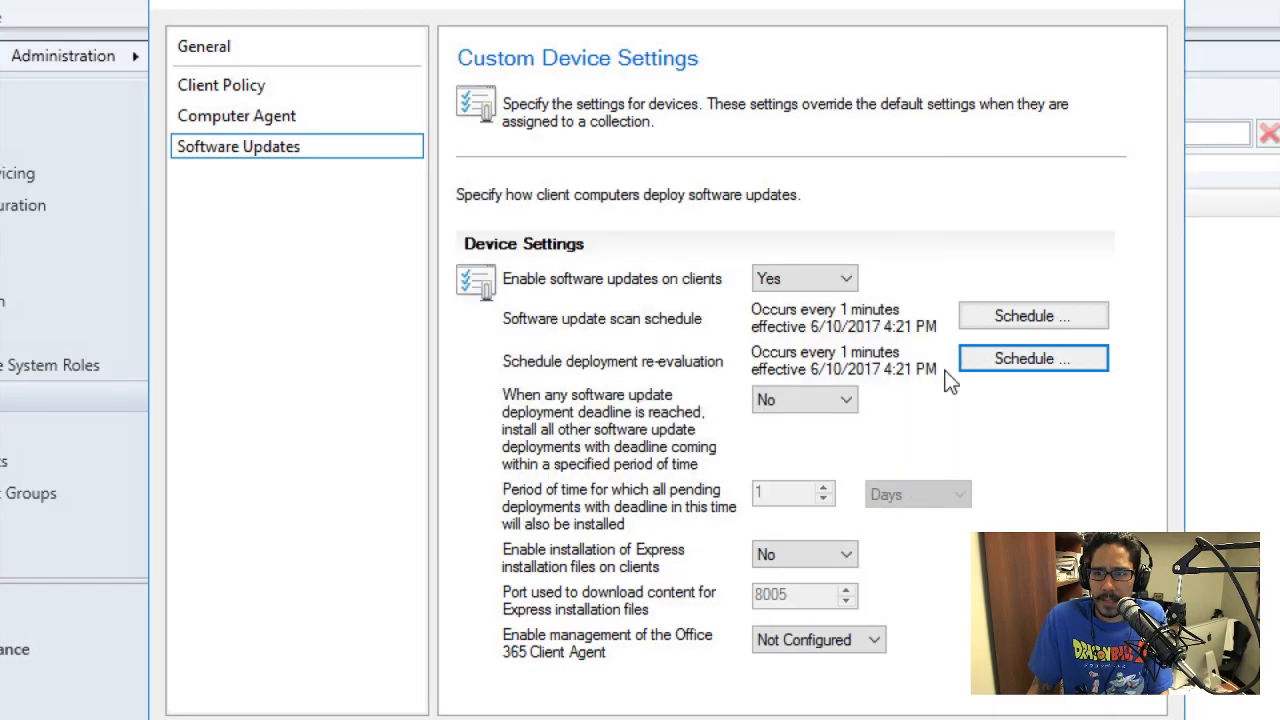
{"action": "left_click", "coordinate": [1014, 314]}
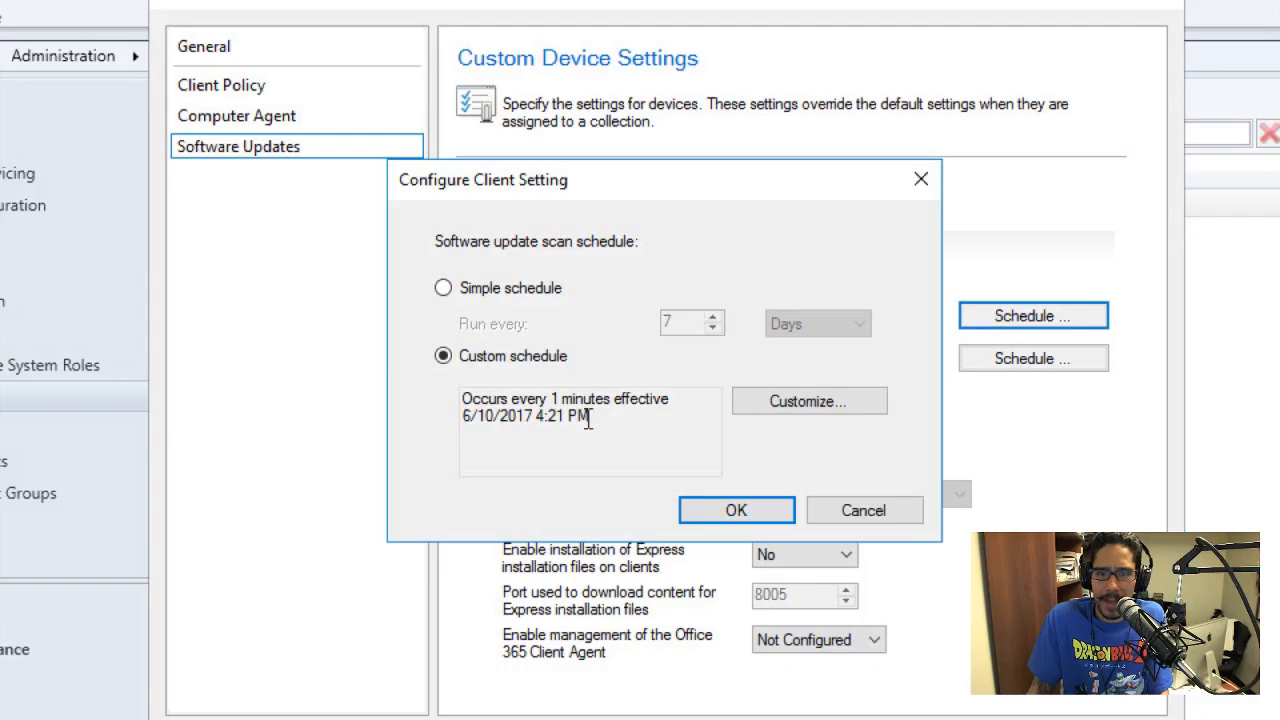
{"action": "left_click", "coordinate": [771, 405]}
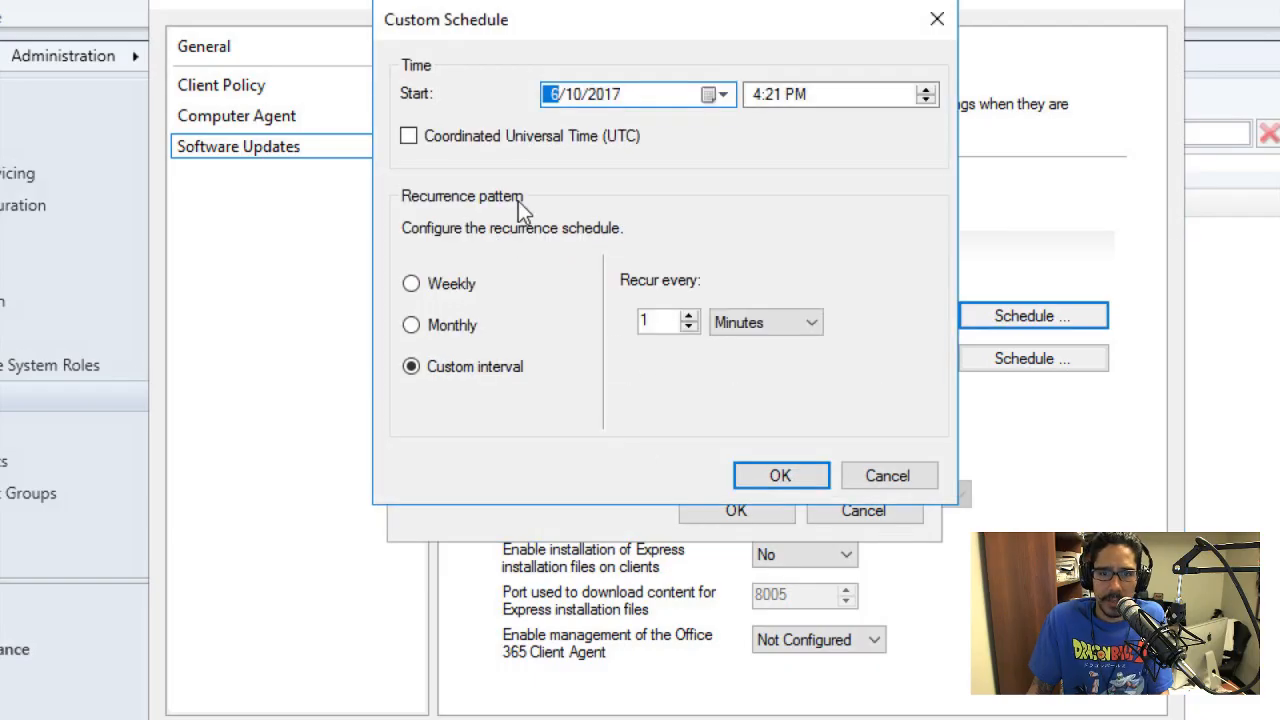
{"action": "left_click", "coordinate": [520, 138]}
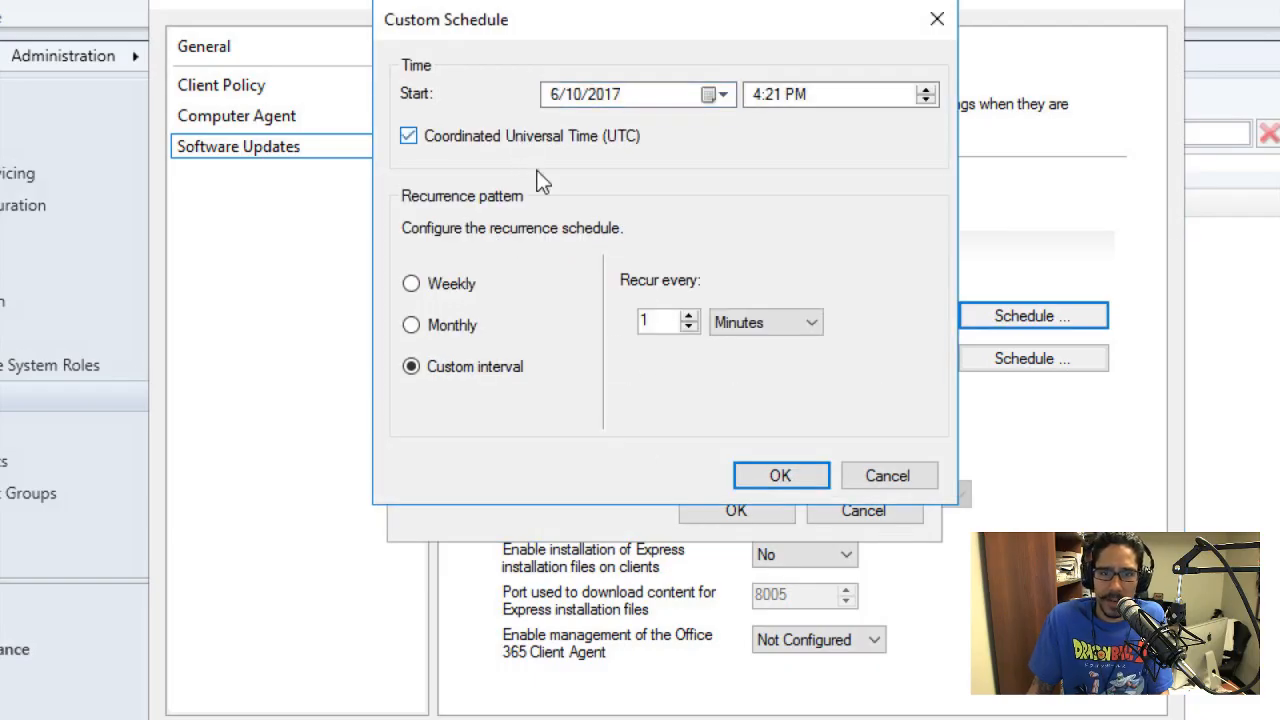
{"action": "left_click", "coordinate": [779, 474]}
{"action": "left_click", "coordinate": [741, 508]}
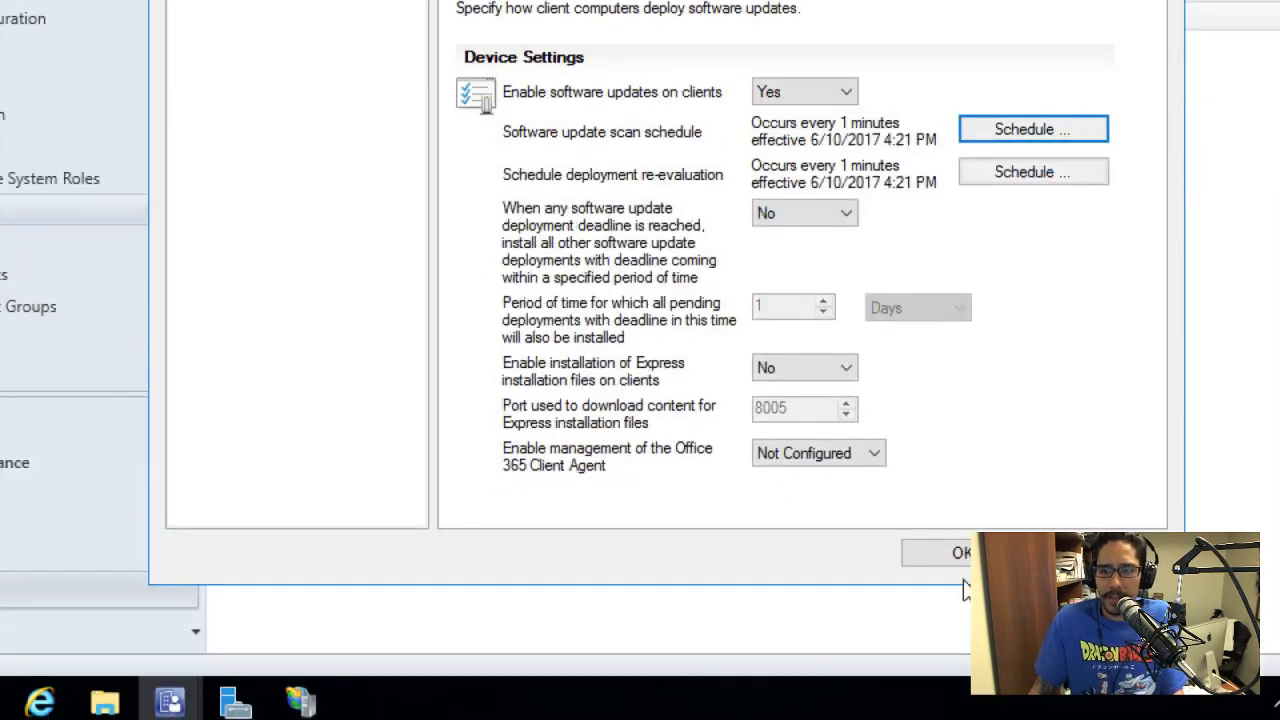
Save 'Client Settings for All Workstations', then select it and Default Client Settings in the list.
{"action": "left_click", "coordinate": [945, 632]}
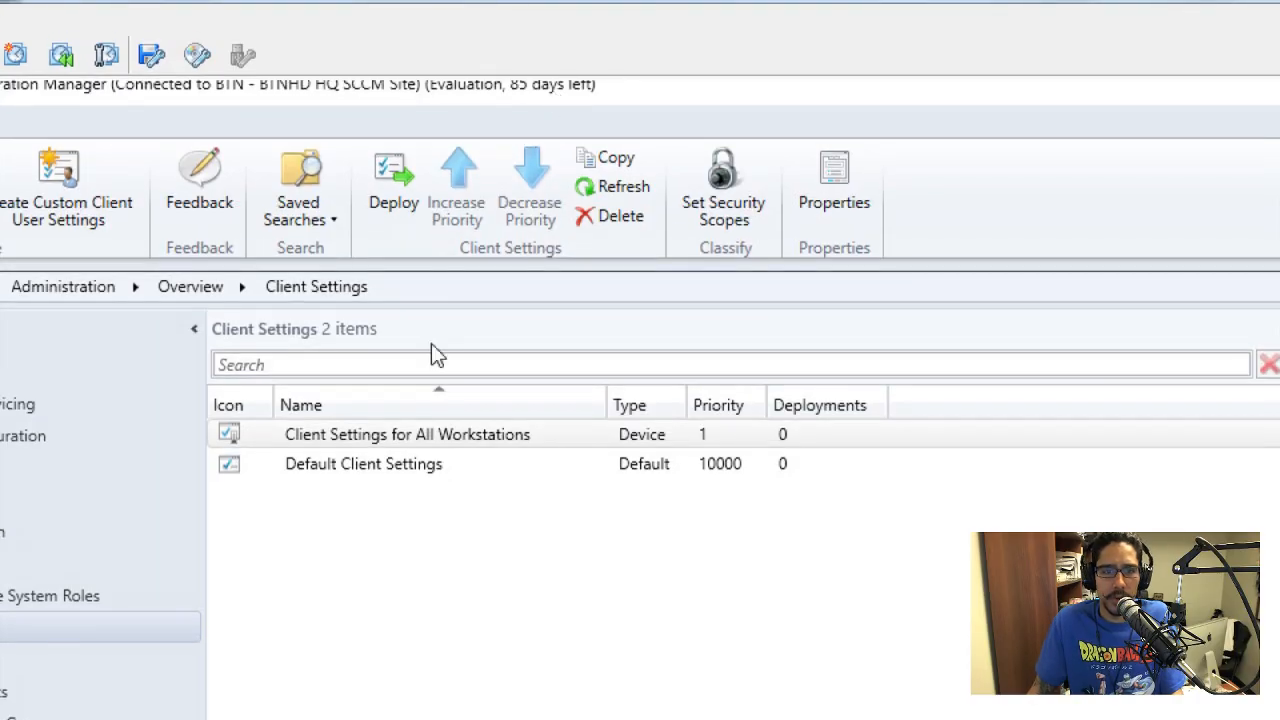
{"action": "left_click", "coordinate": [383, 440]}
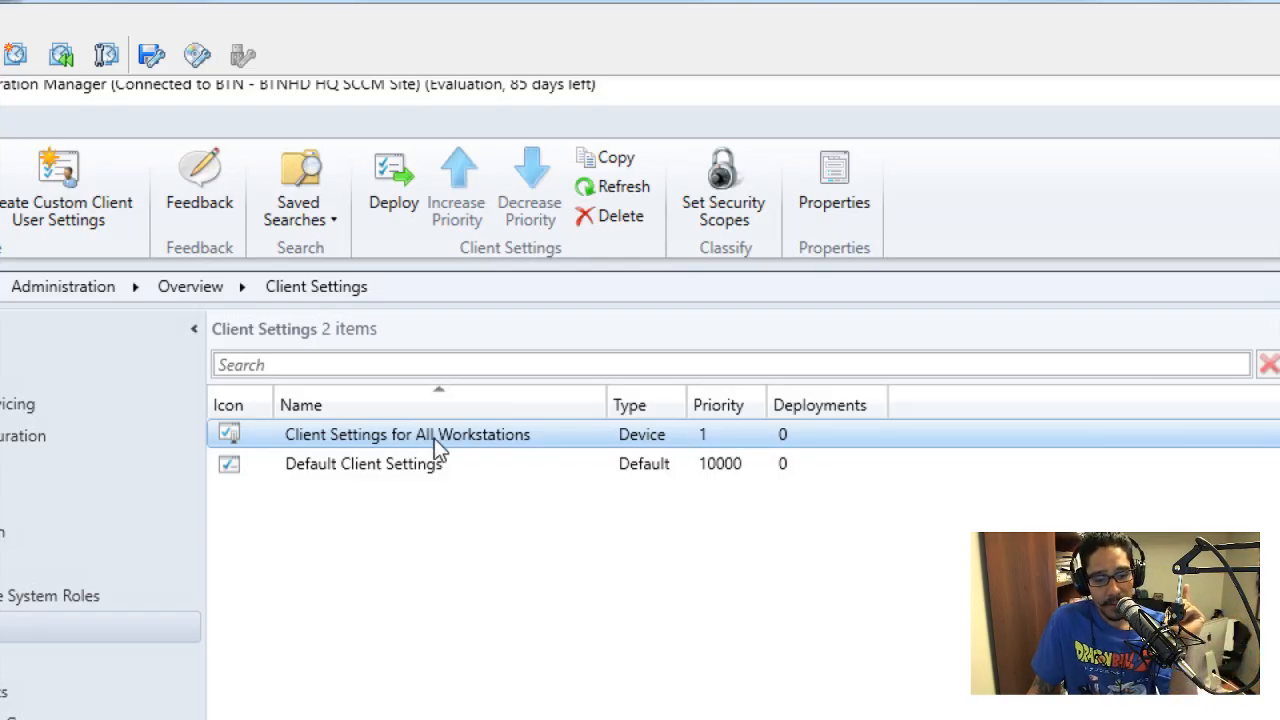
{"action": "left_click", "coordinate": [456, 458]}
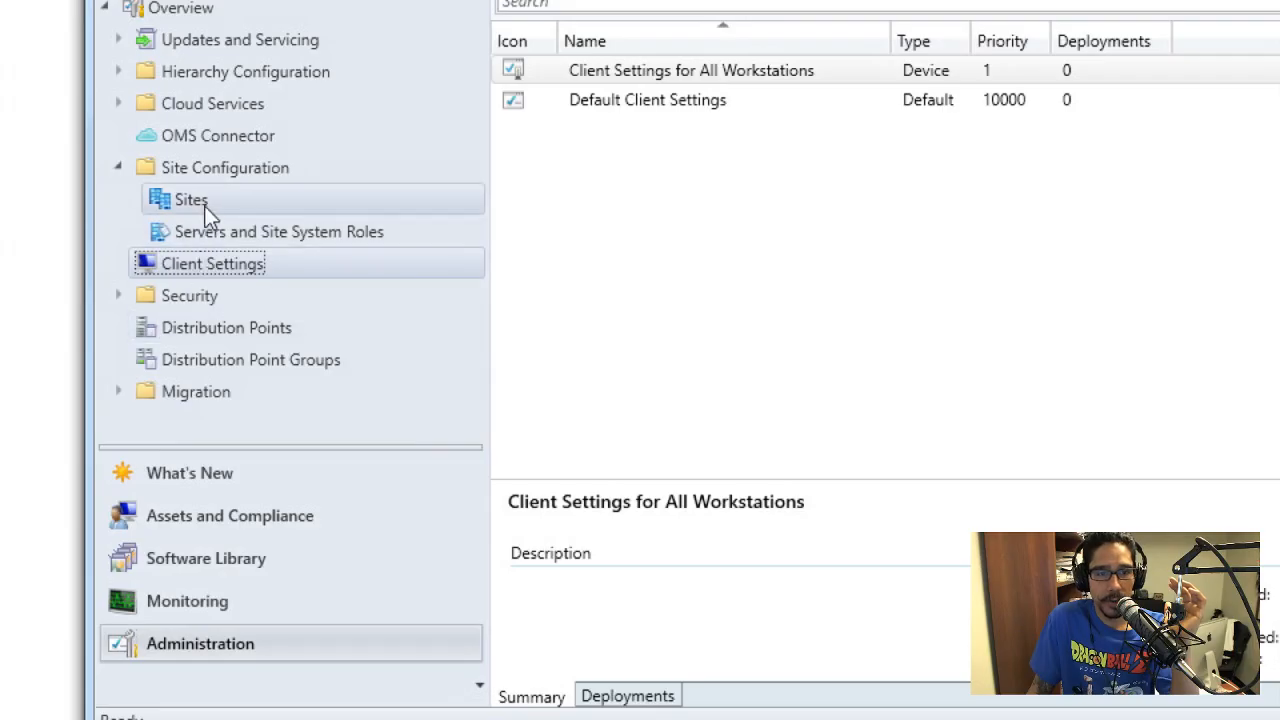
Open the BTN primary site's Client Push Installation properties on the Installation Properties tab.
{"action": "left_click", "coordinate": [192, 202]}
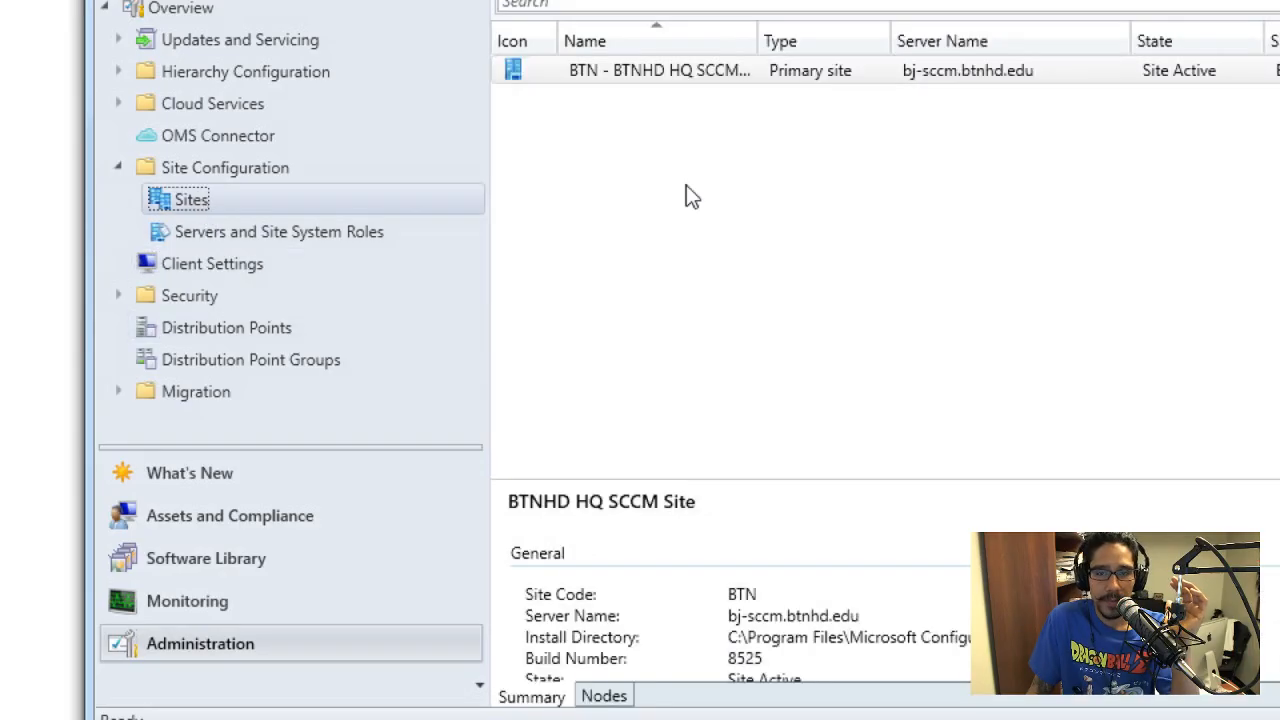
{"action": "left_click", "coordinate": [640, 78]}
{"action": "right_click", "coordinate": [641, 101]}
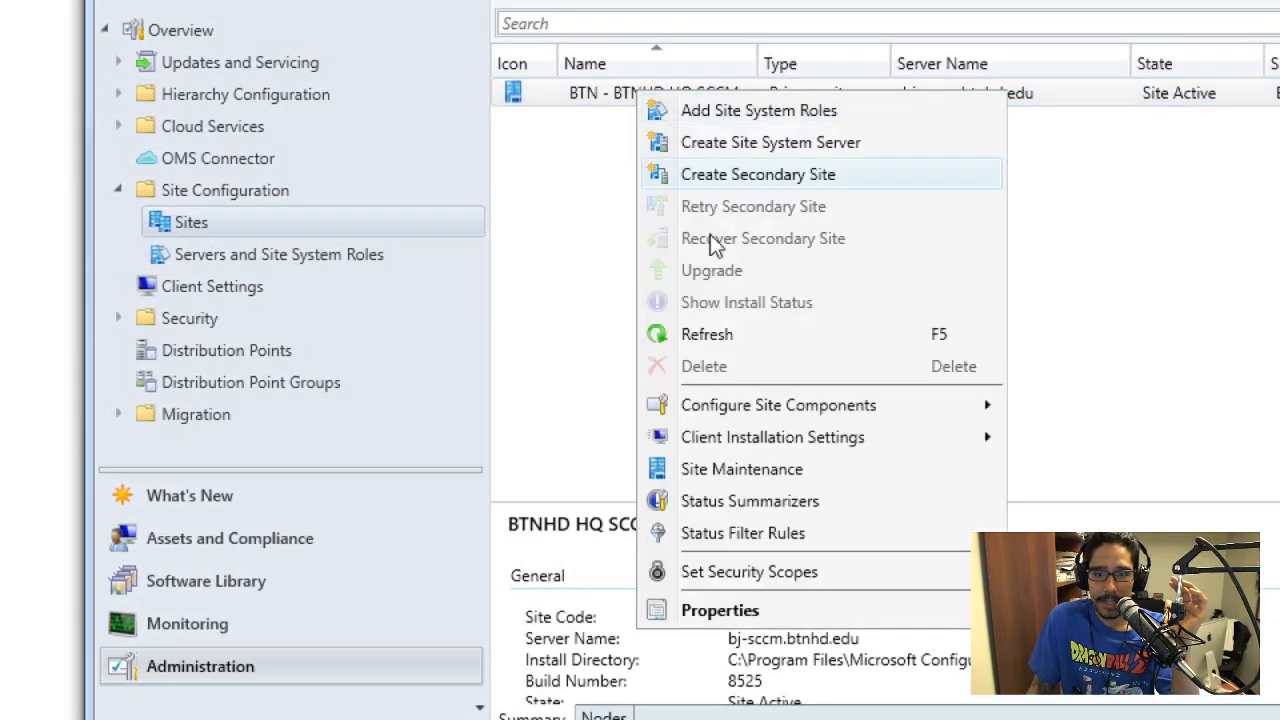
{"action": "mouse_move", "coordinate": [736, 443]}
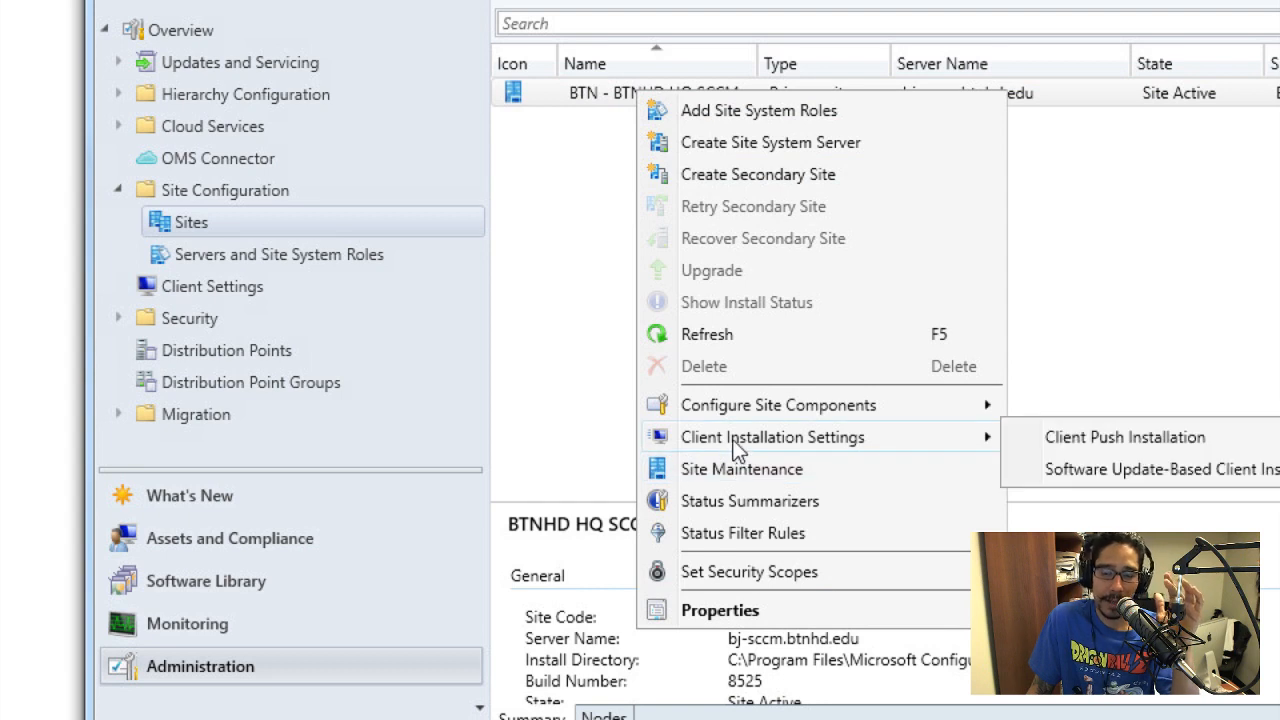
{"action": "left_click", "coordinate": [1086, 442]}
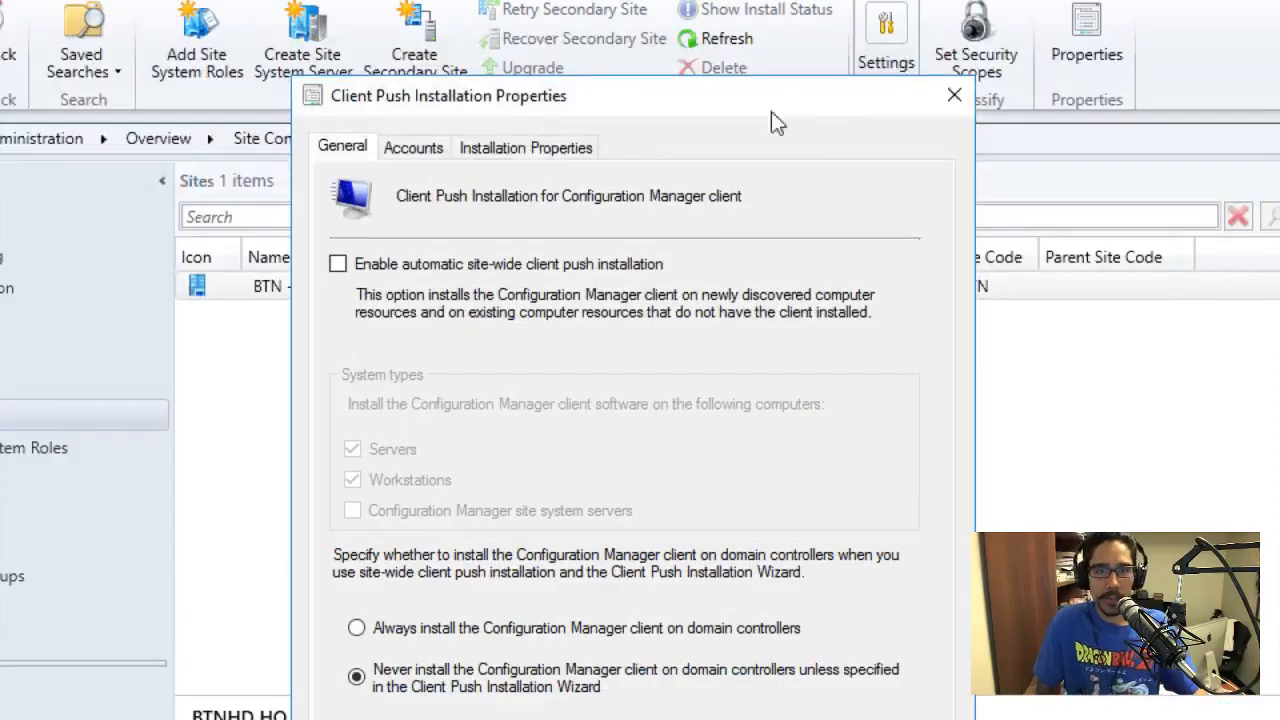
{"action": "left_click", "coordinate": [546, 150]}
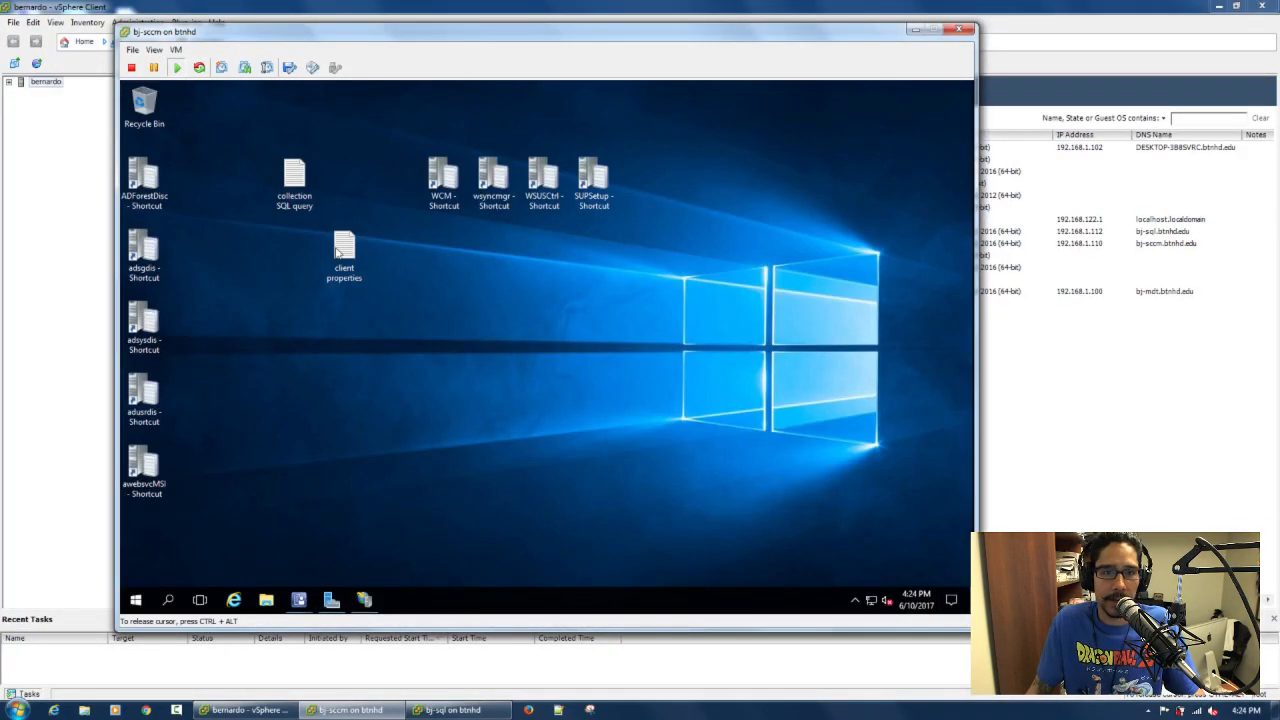
Copy the settings line from the client properties note file and close it.
{"action": "double_click", "coordinate": [343, 255]}
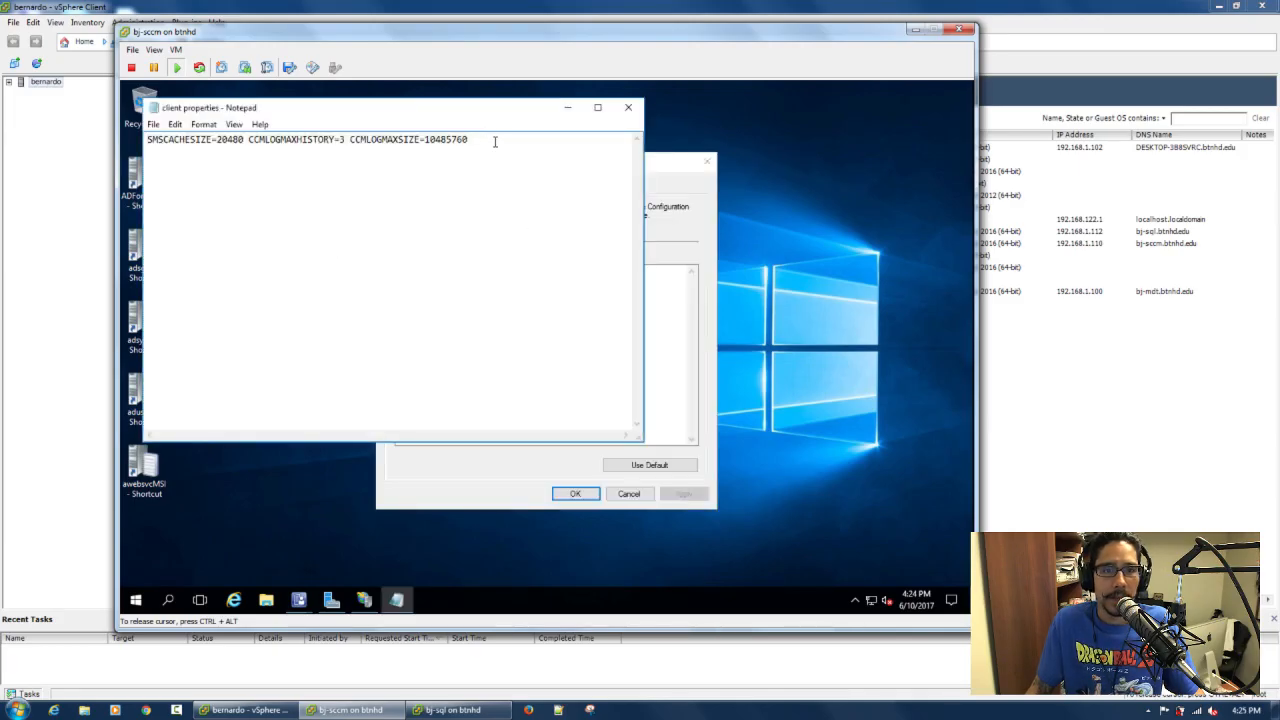
{"action": "left_click_drag", "start_coordinate": [466, 139], "coordinate": [146, 140]}
{"action": "key", "text": "ctrl+c"}
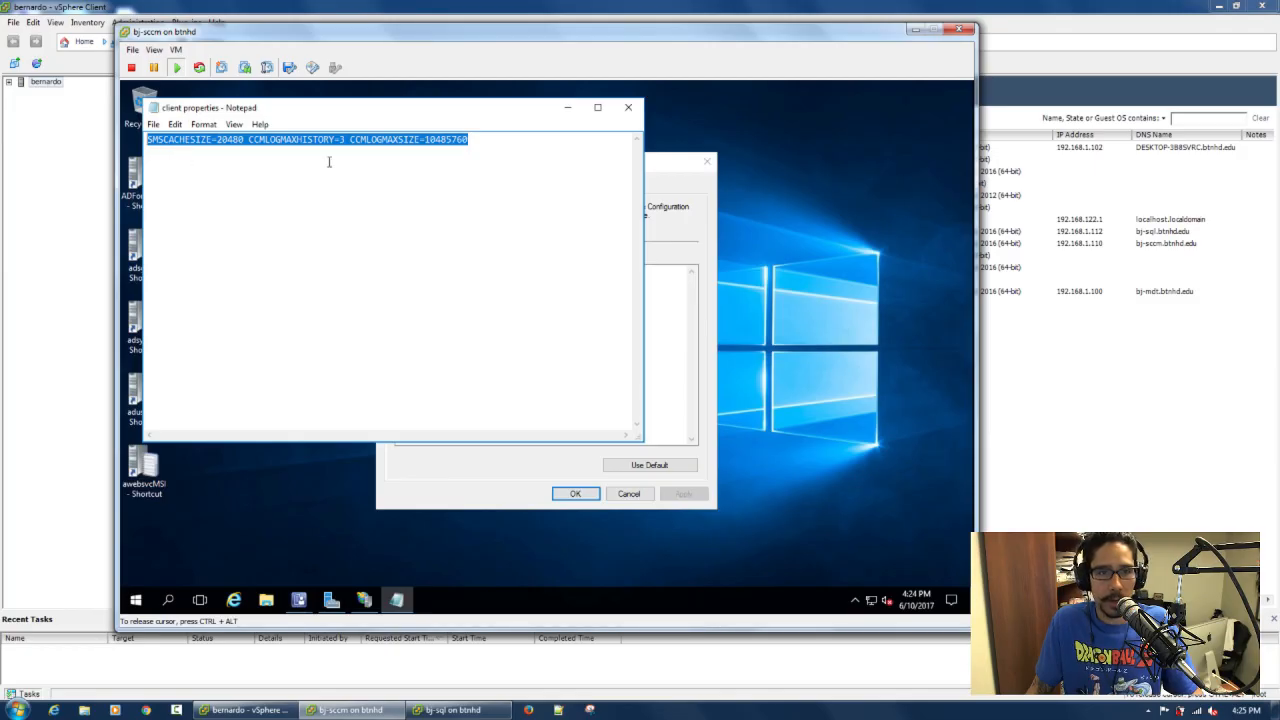
{"action": "left_click", "coordinate": [628, 107]}
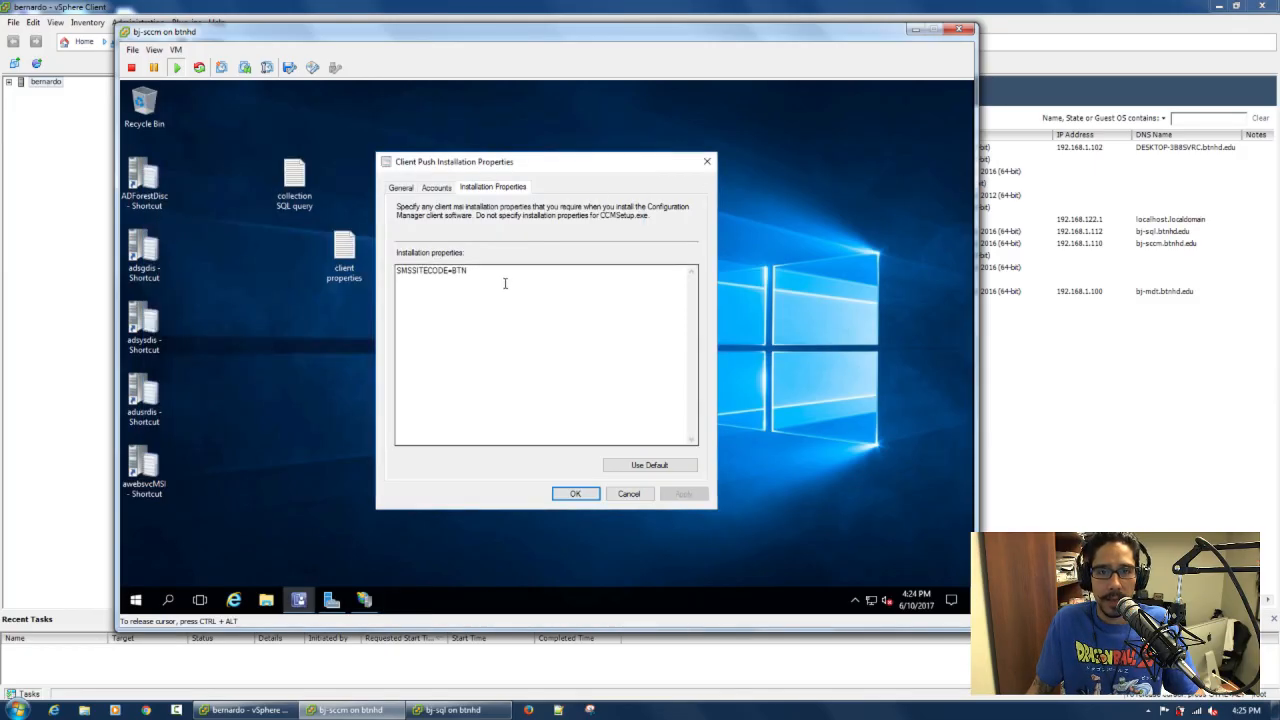
Paste the cache and log settings after SMSSITECODE=BTN, then apply and confirm.
{"action": "left_click", "coordinate": [503, 272]}
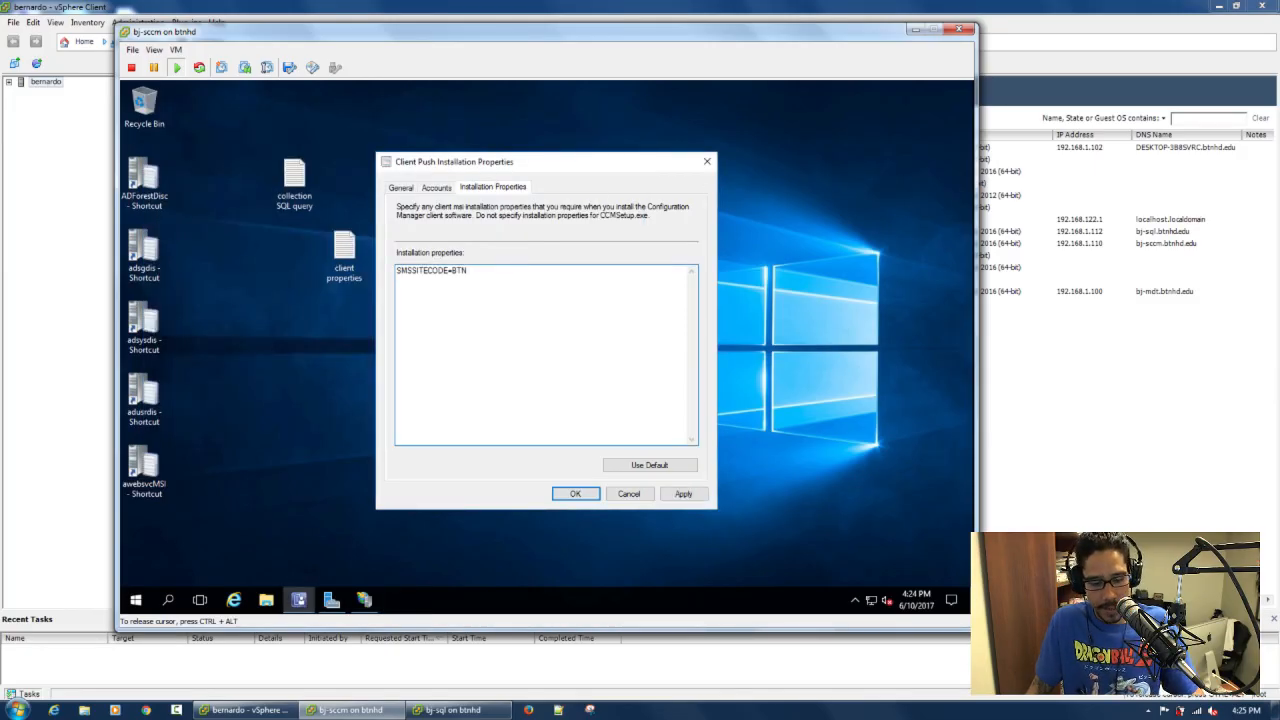
{"action": "key", "text": "ctrl+v"}
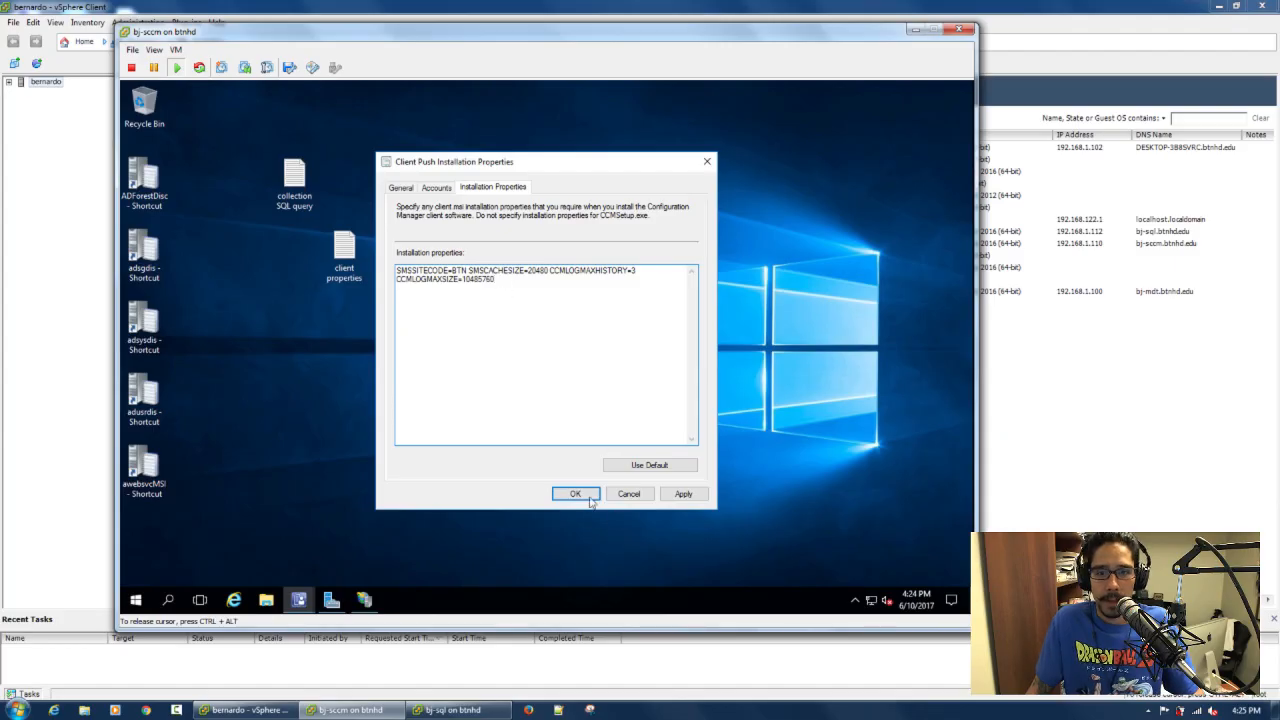
{"action": "left_click", "coordinate": [683, 494]}
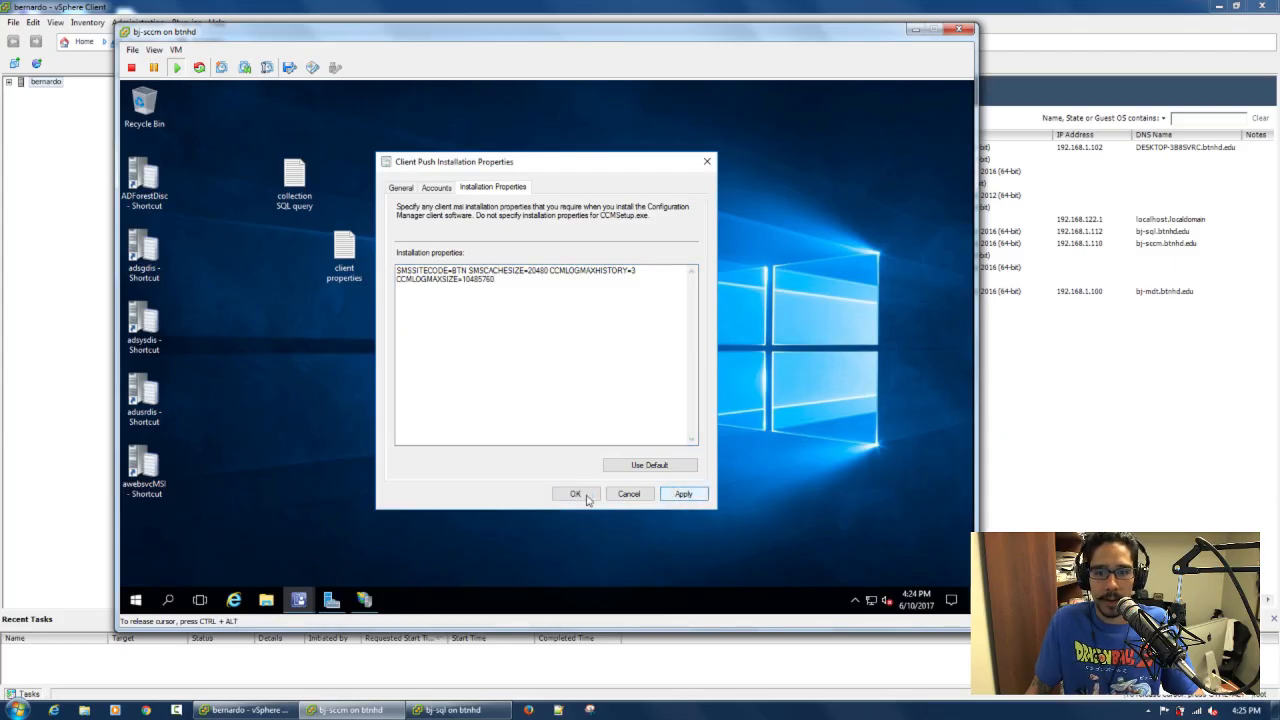
{"action": "left_click", "coordinate": [576, 494]}
{"action": "left_click", "coordinate": [298, 600]}
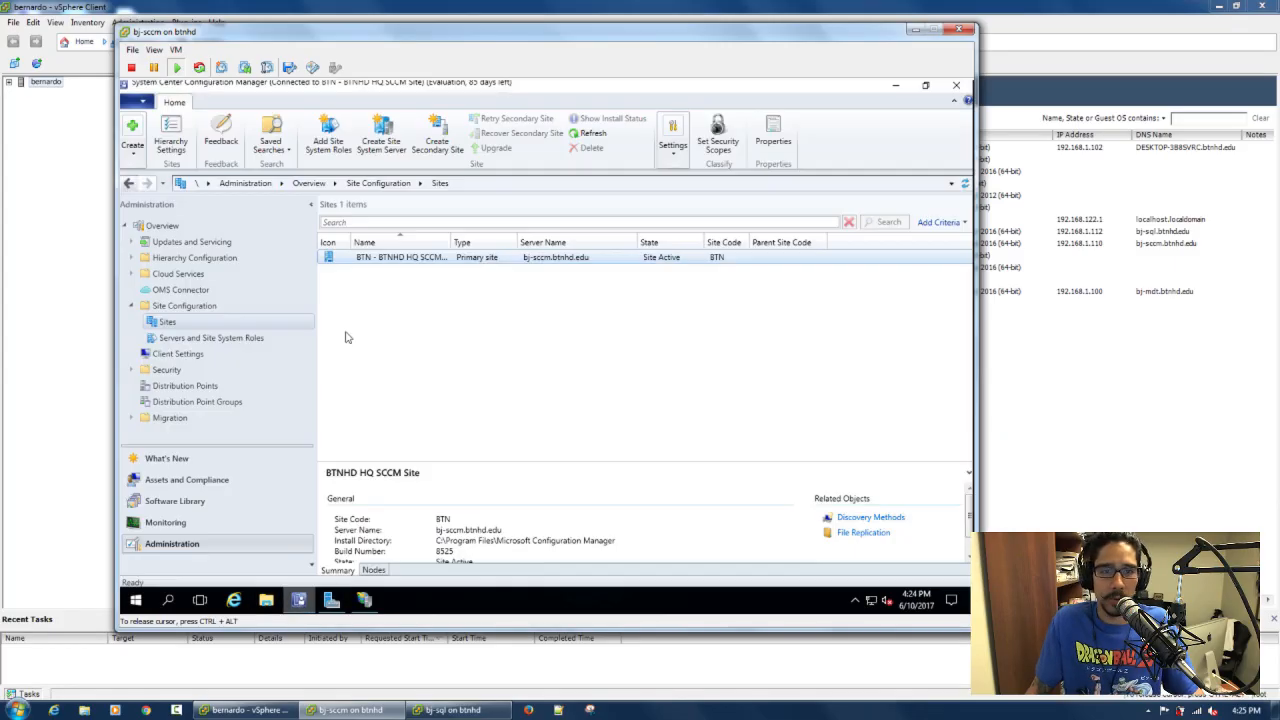
Reopen the BTN site's Client Push Installation properties at the Installation Properties tab.
{"action": "right_click", "coordinate": [392, 263]}
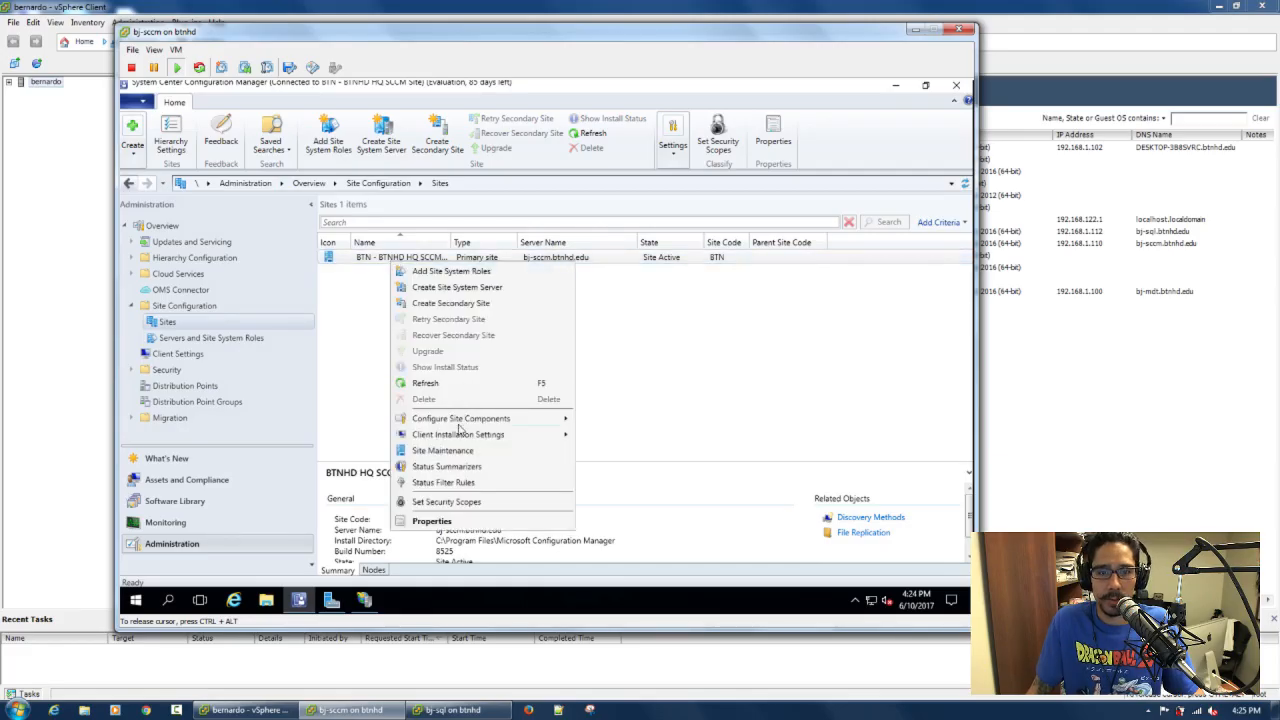
{"action": "mouse_move", "coordinate": [460, 434]}
{"action": "left_click", "coordinate": [622, 438]}
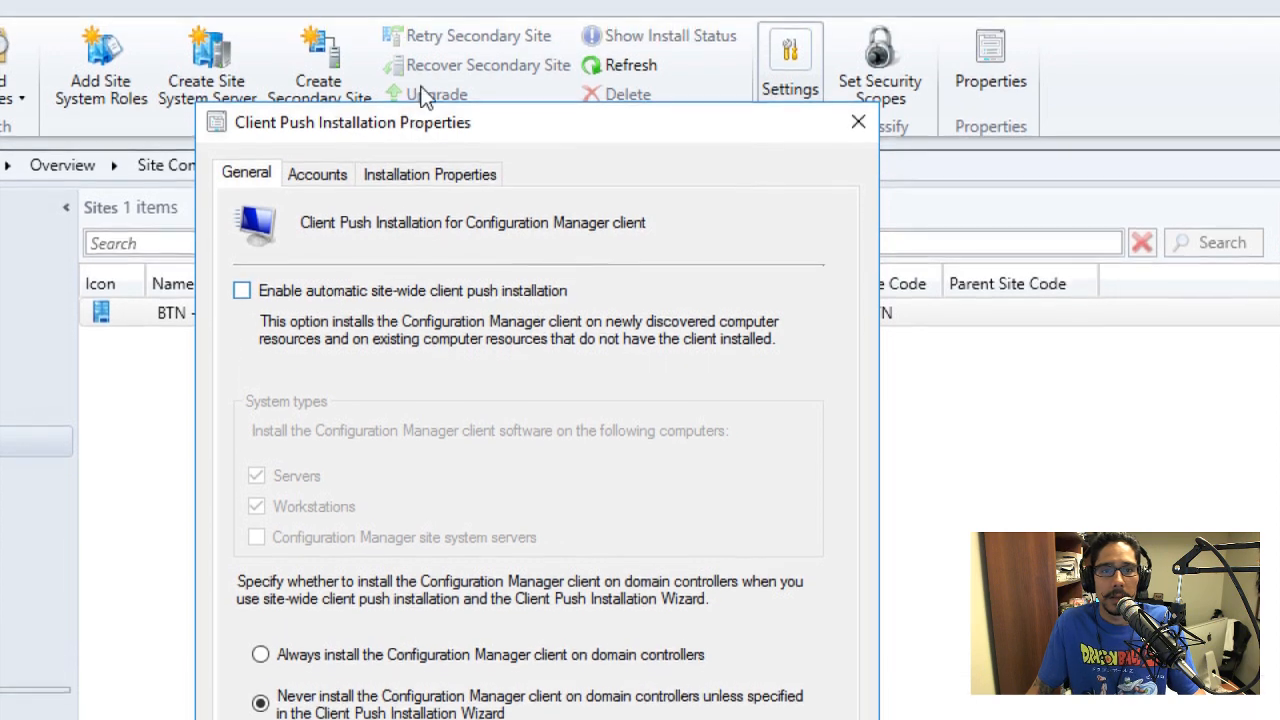
{"action": "left_click", "coordinate": [421, 180]}
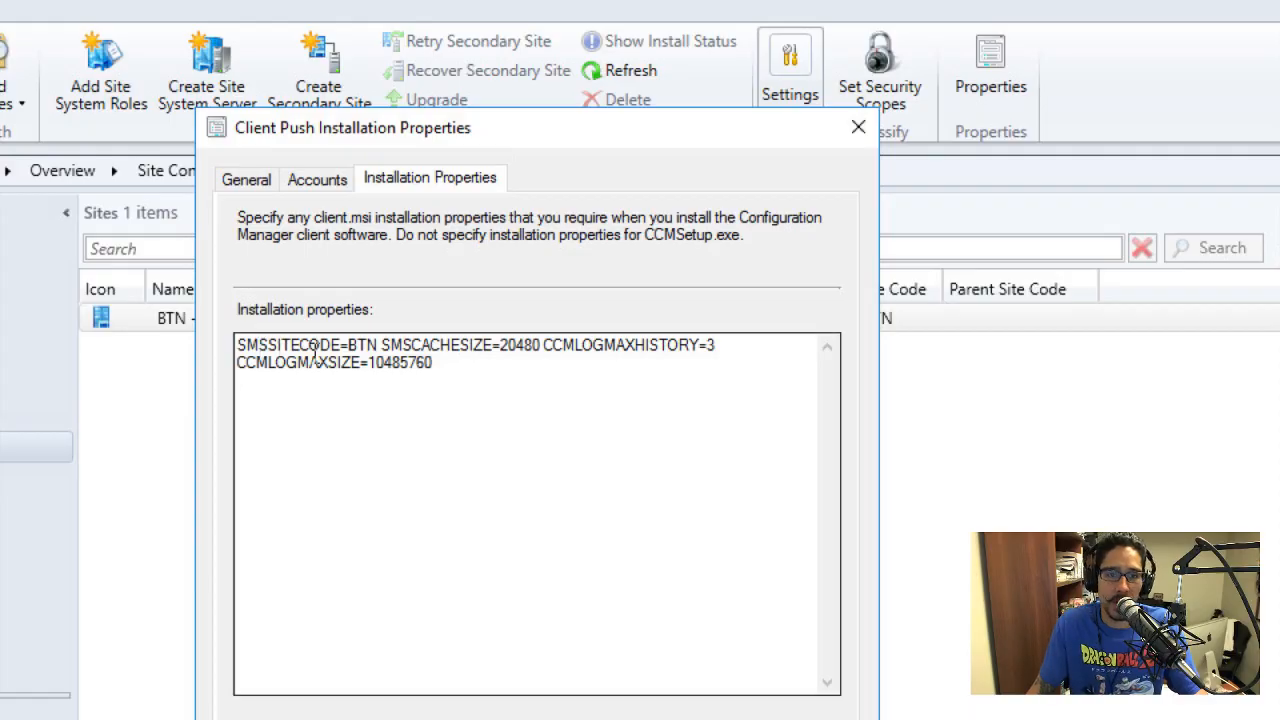
Review the SMSCACHESIZE=20480 and CCMLOGMAXSIZE=10485760 values, then close with OK.
{"action": "left_click", "coordinate": [378, 345]}
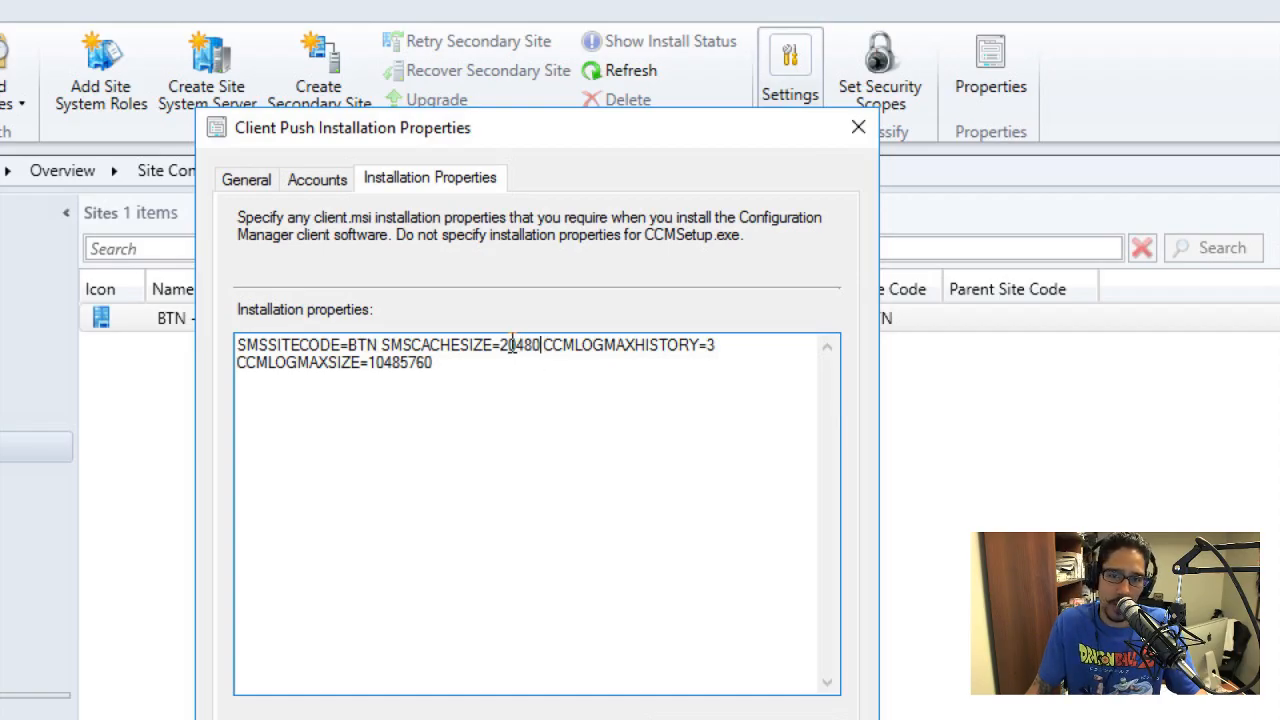
{"action": "left_click", "coordinate": [510, 344]}
{"action": "left_click", "coordinate": [542, 345], "text": "shift"}
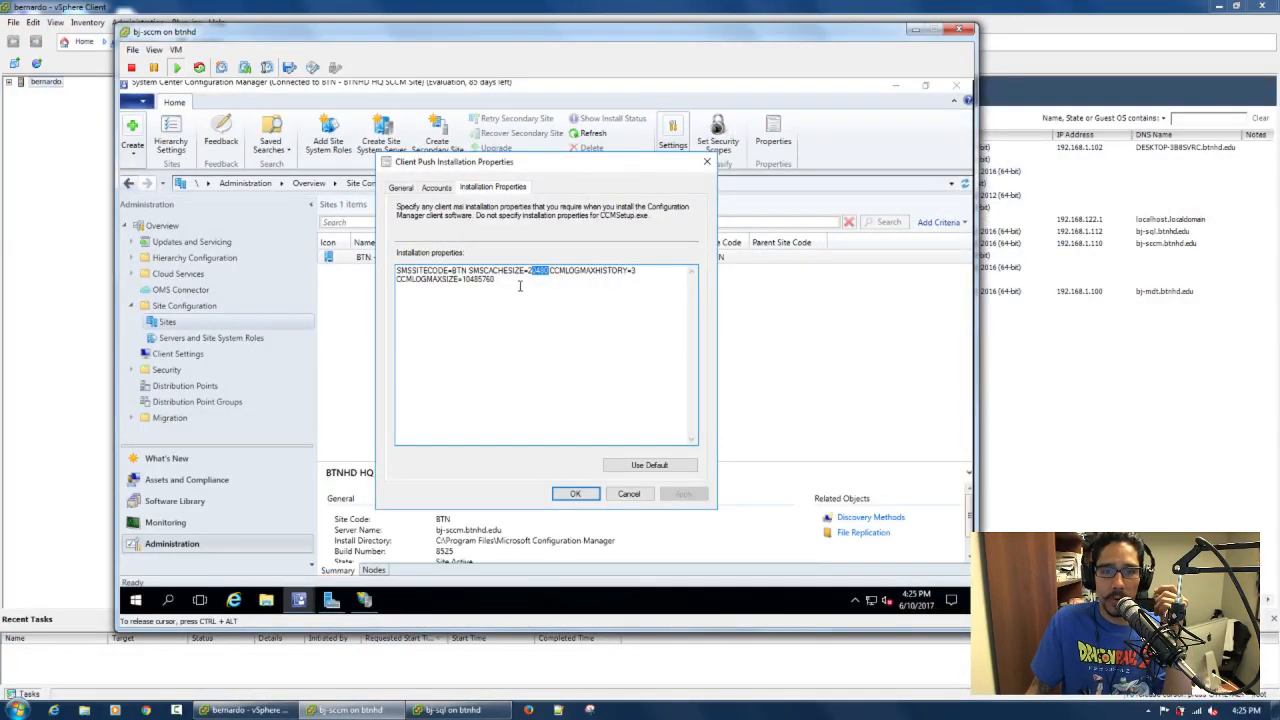
{"action": "double_click", "coordinate": [519, 284]}
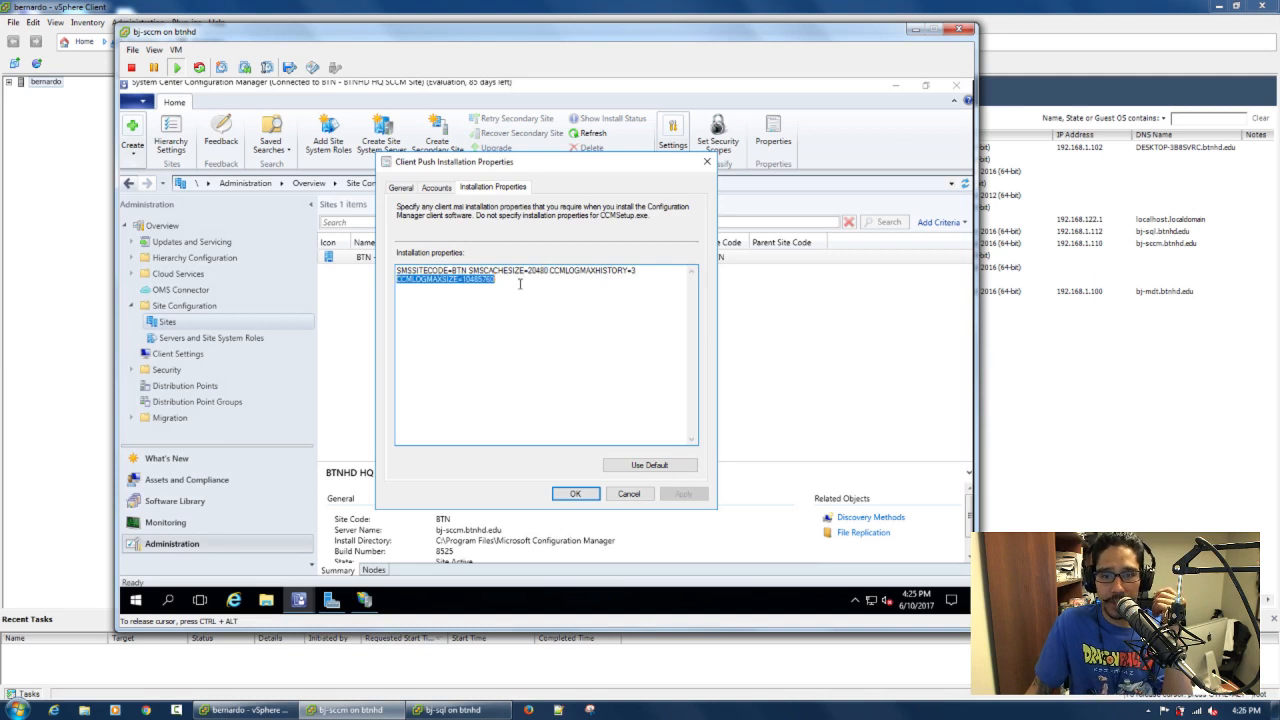
{"action": "left_click", "coordinate": [519, 284]}
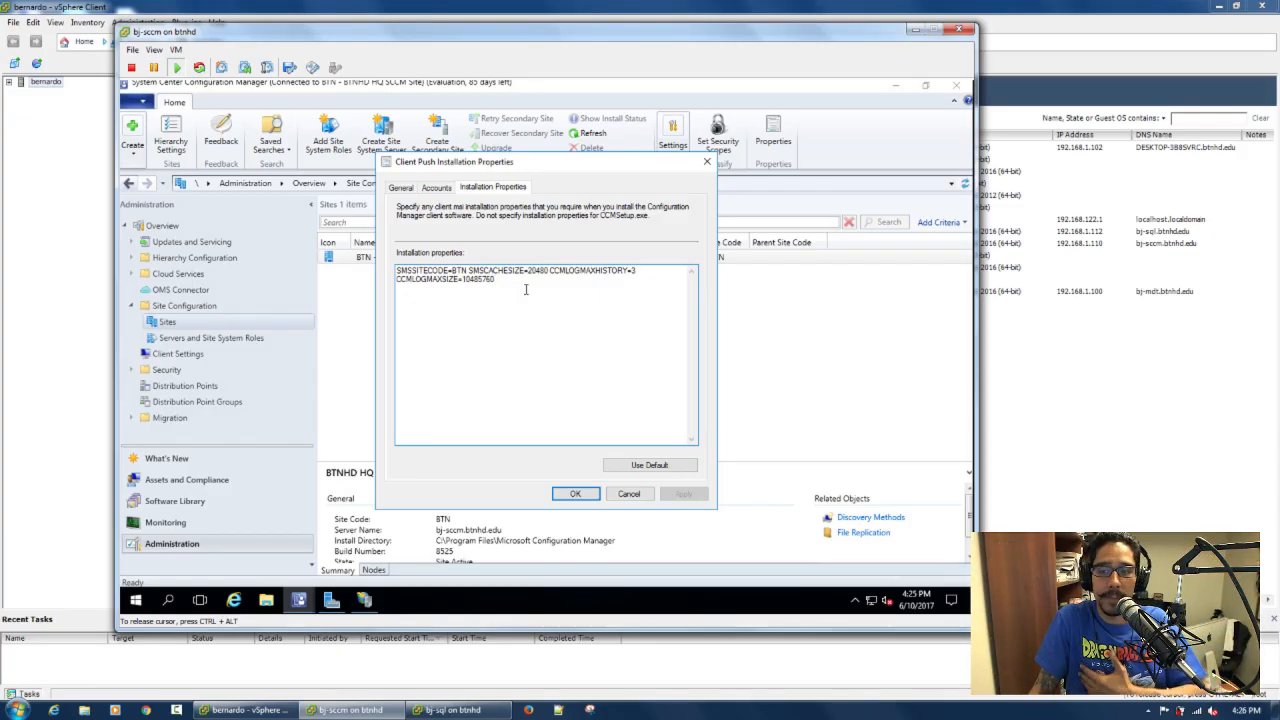
{"action": "left_click", "coordinate": [576, 494]}
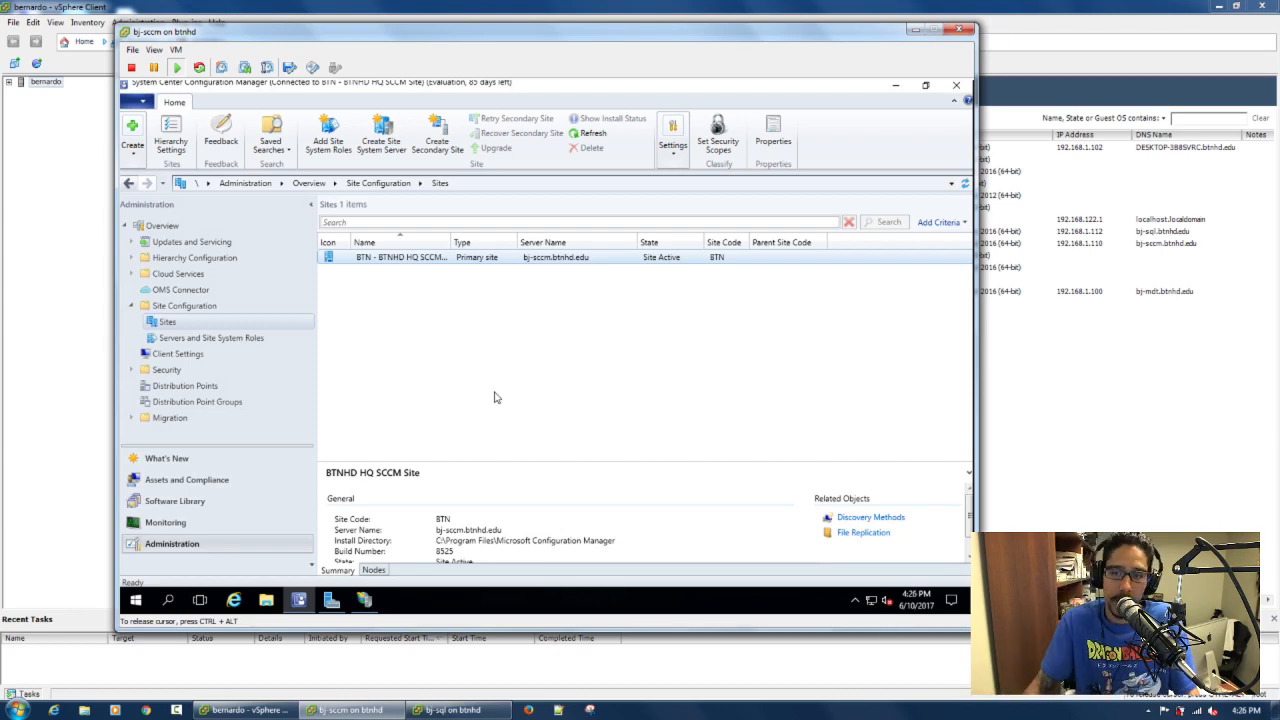
Minimize the bj-sccm console and open the bj-mdt virtual machine's console.
{"action": "left_click", "coordinate": [916, 30]}
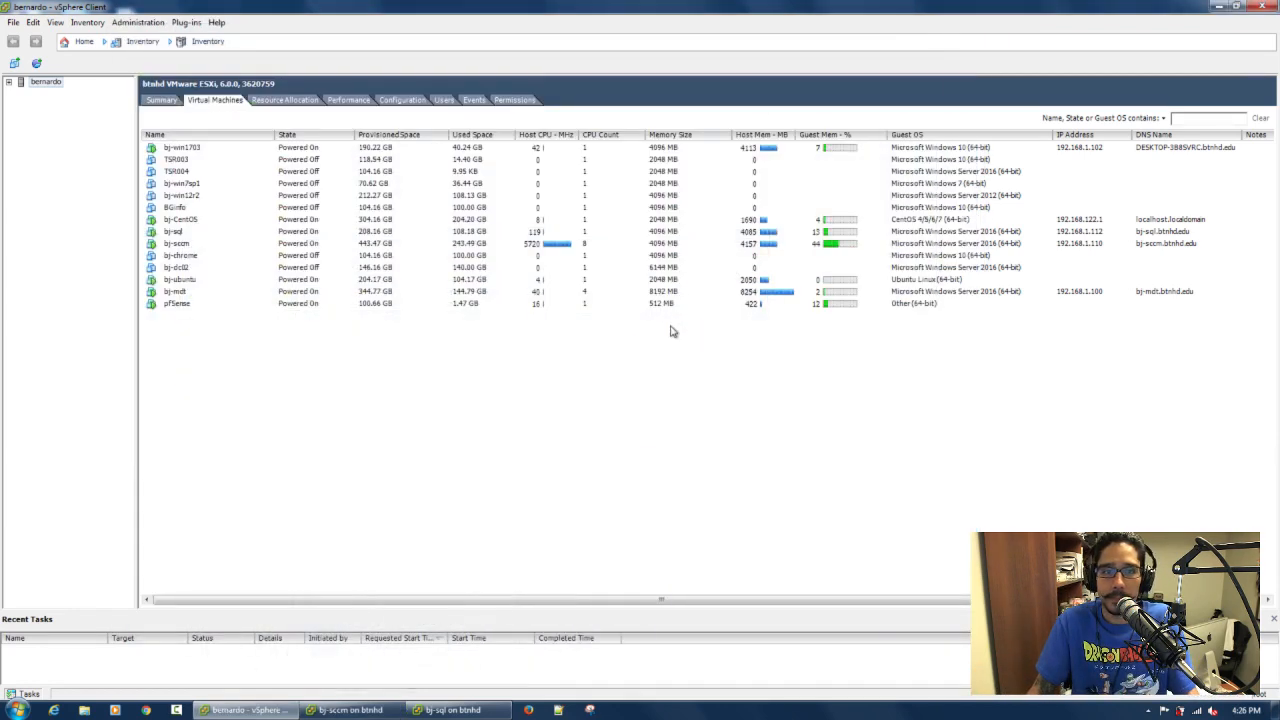
{"action": "right_click", "coordinate": [185, 292]}
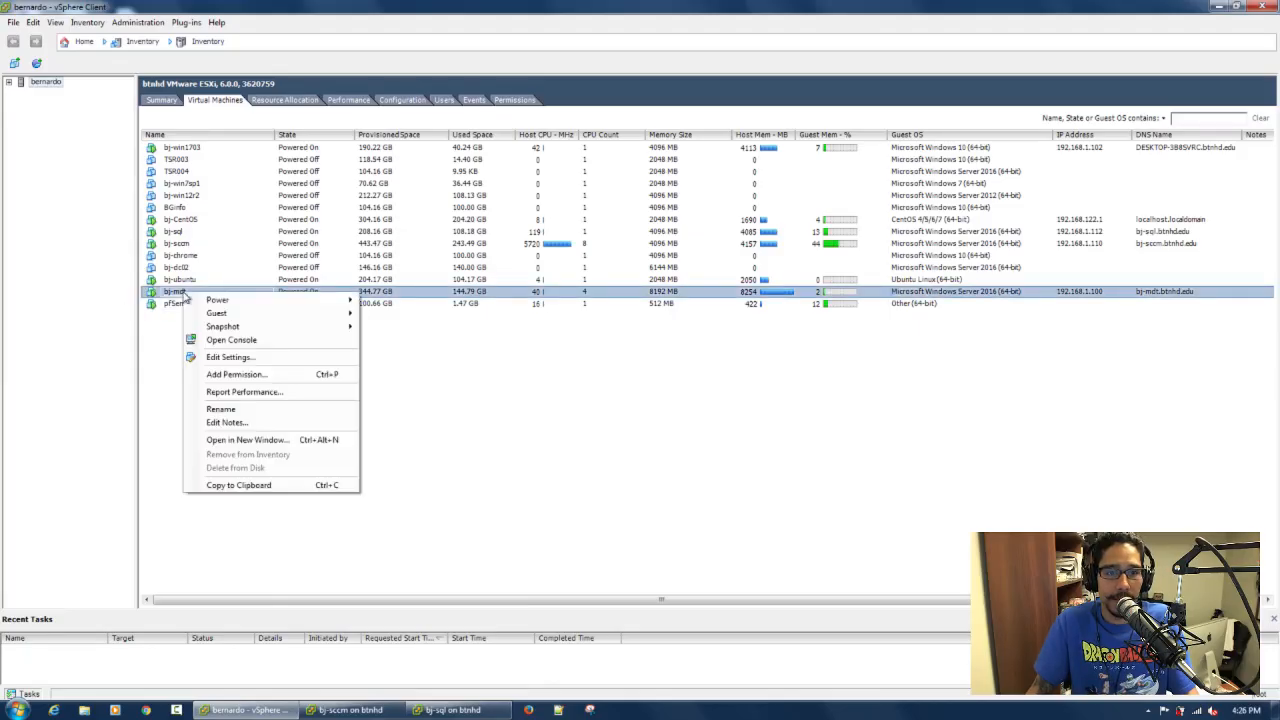
{"action": "left_click", "coordinate": [232, 340]}
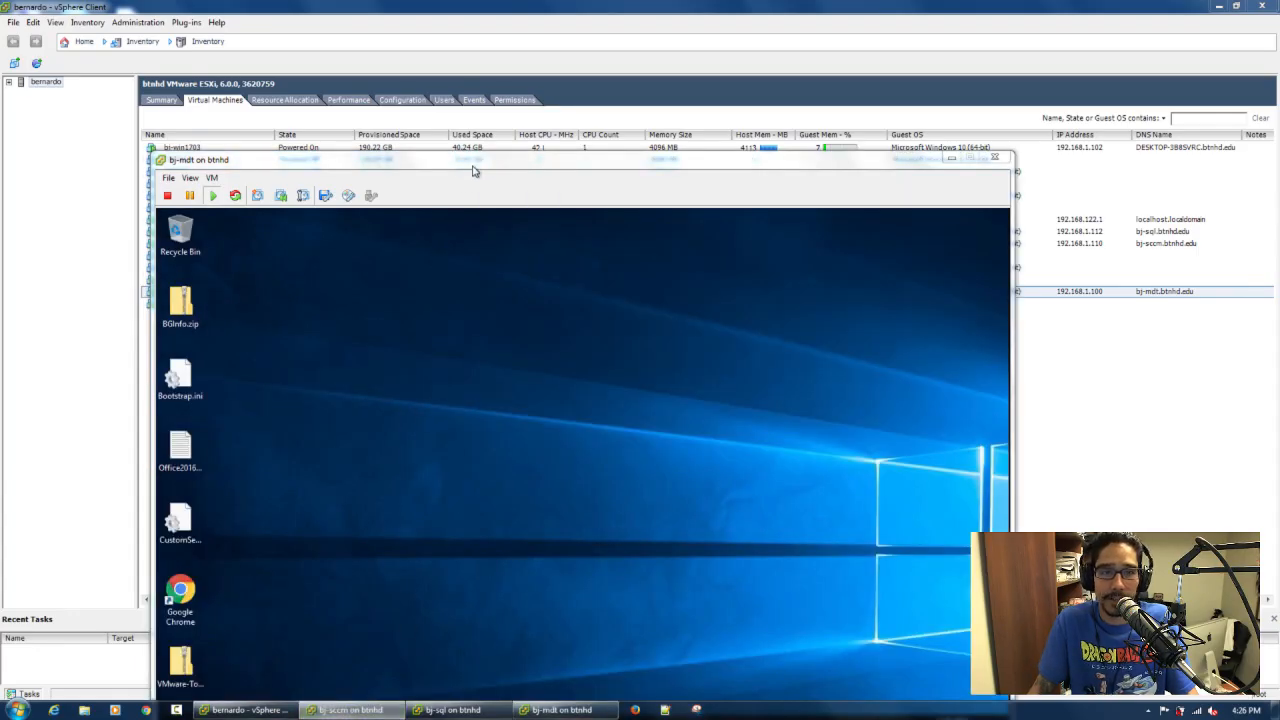
Reposition the bj-mdt console and launch Group Policy Management inside the VM.
{"action": "left_click_drag", "start_coordinate": [472, 165], "coordinate": [528, 80]}
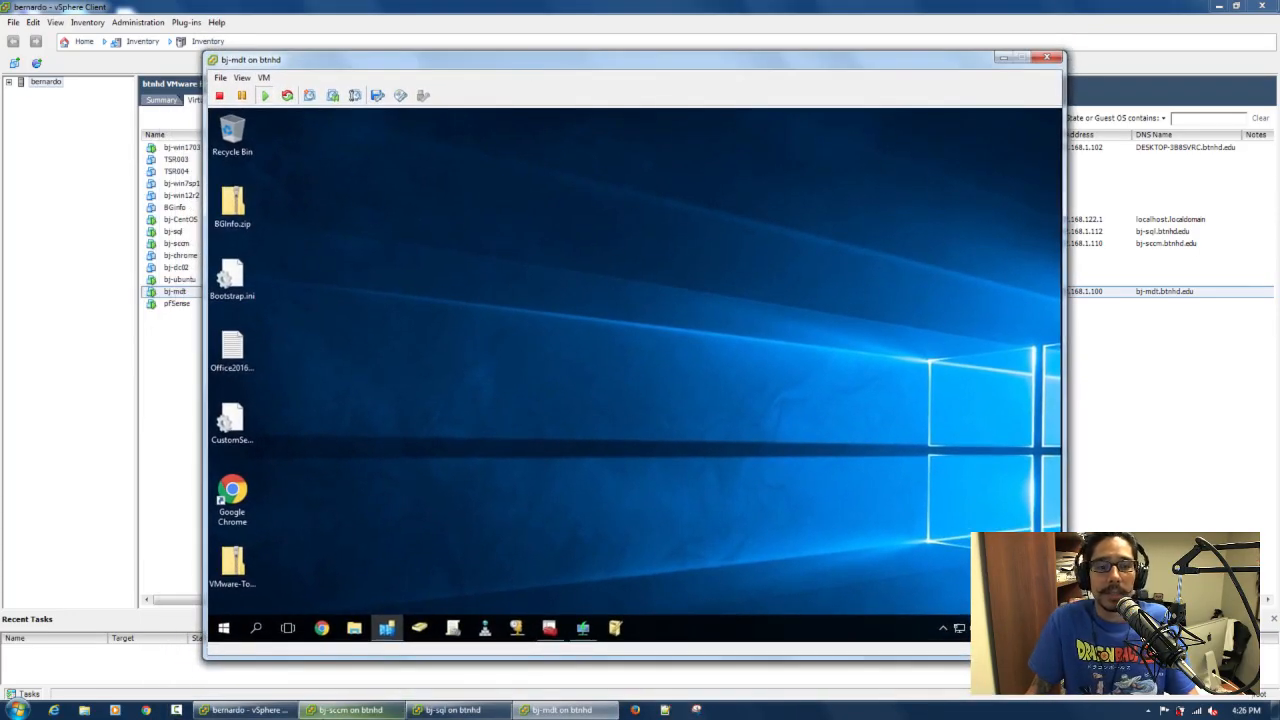
{"action": "left_click", "coordinate": [340, 713]}
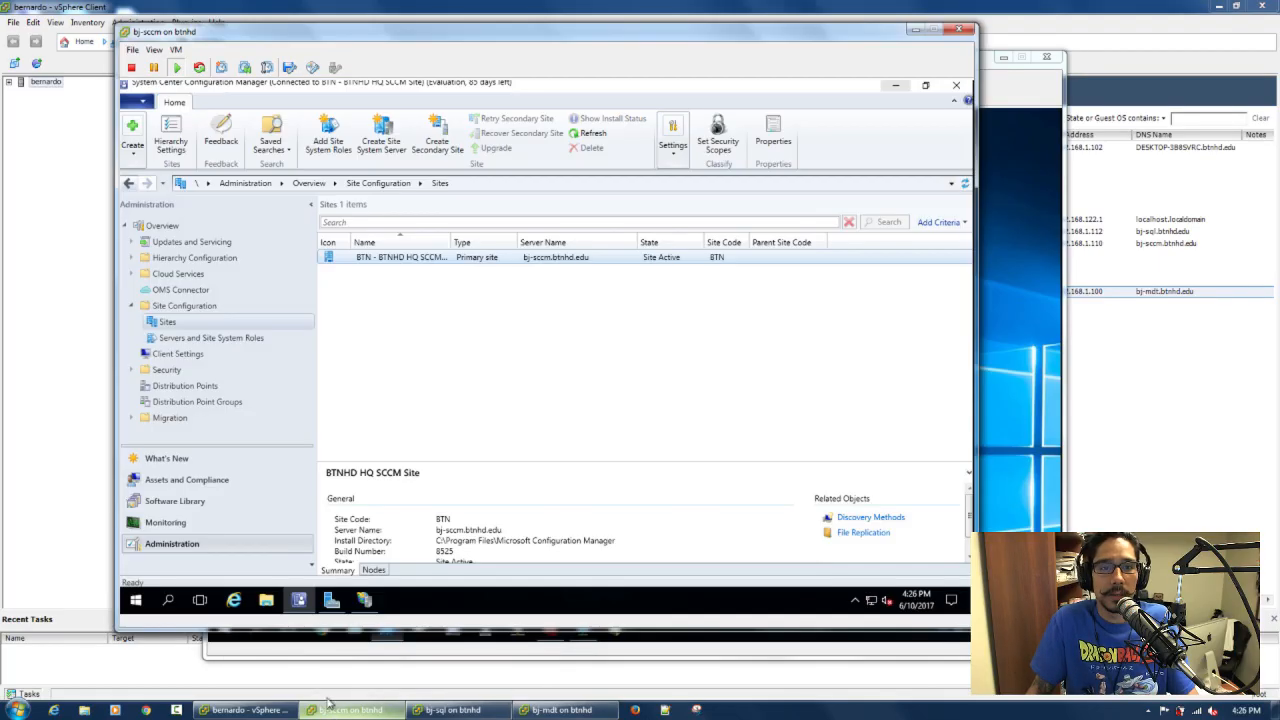
{"action": "left_click", "coordinate": [1014, 220]}
{"action": "left_click_drag", "start_coordinate": [700, 58], "coordinate": [676, 48]}
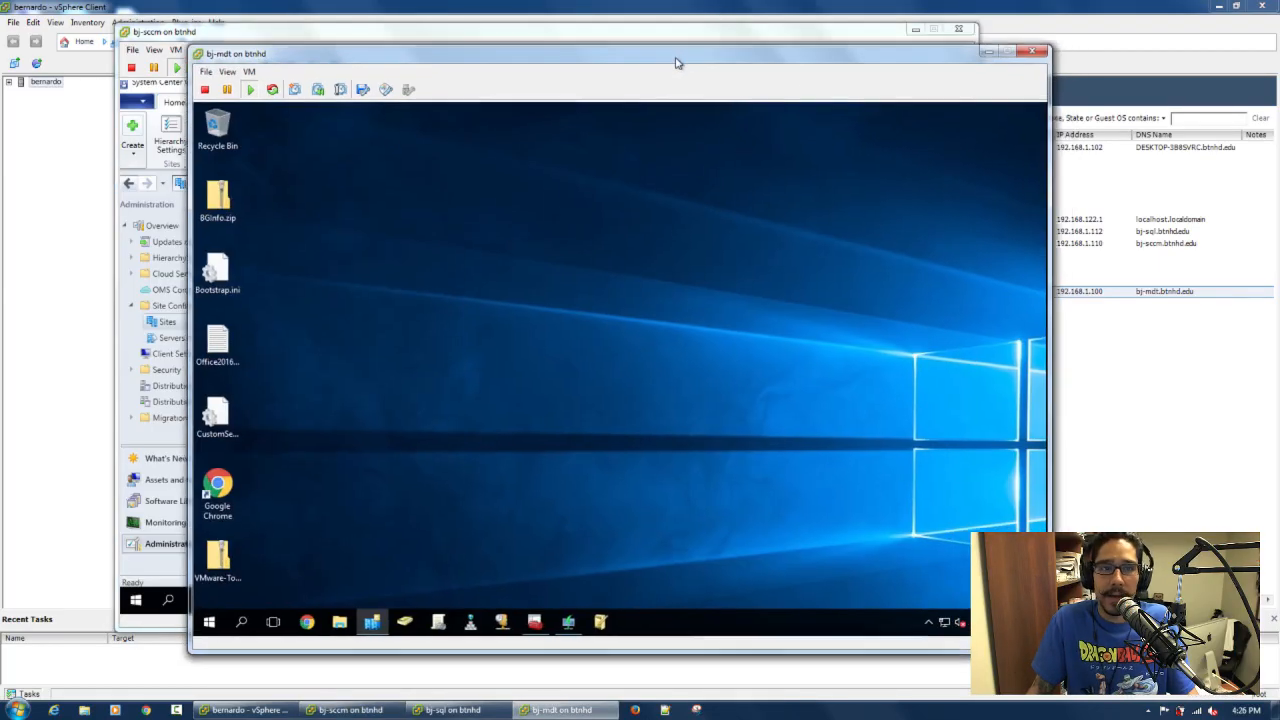
{"action": "left_click", "coordinate": [523, 324]}
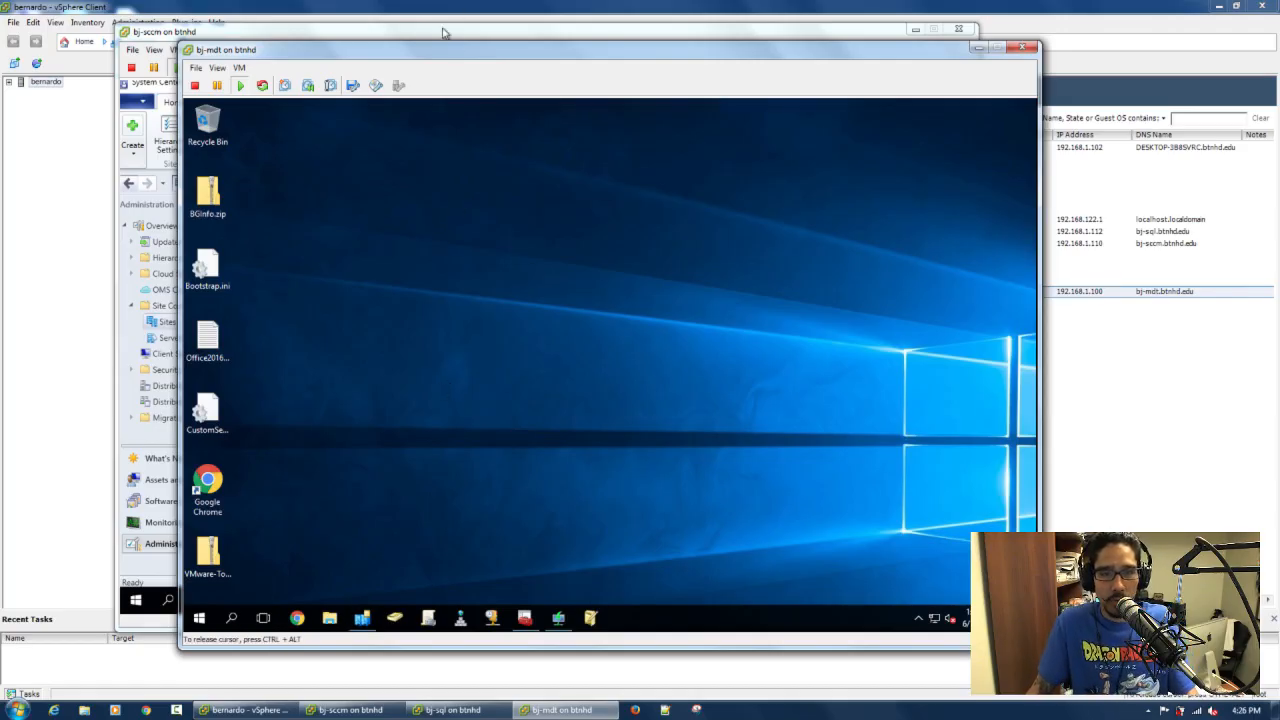
{"action": "left_click", "coordinate": [430, 619]}
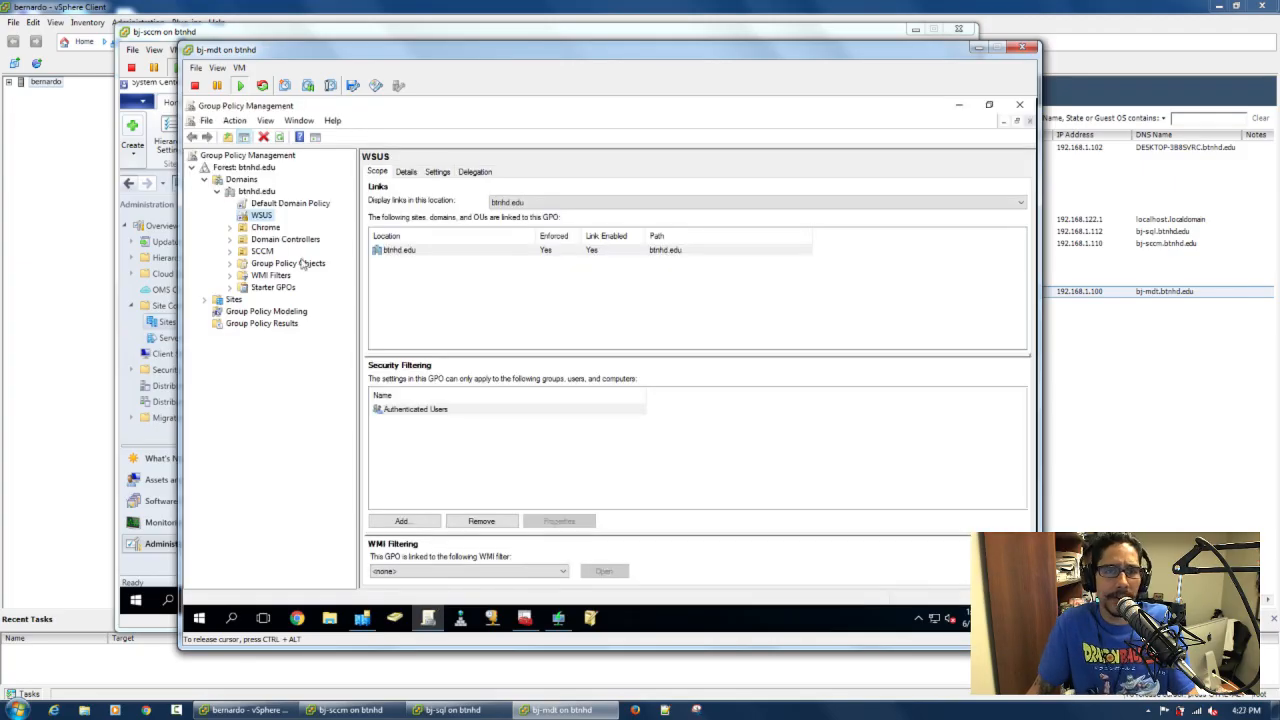
Edit the WSUS GPO in a maximized Group Policy Management Editor.
{"action": "right_click", "coordinate": [262, 217]}
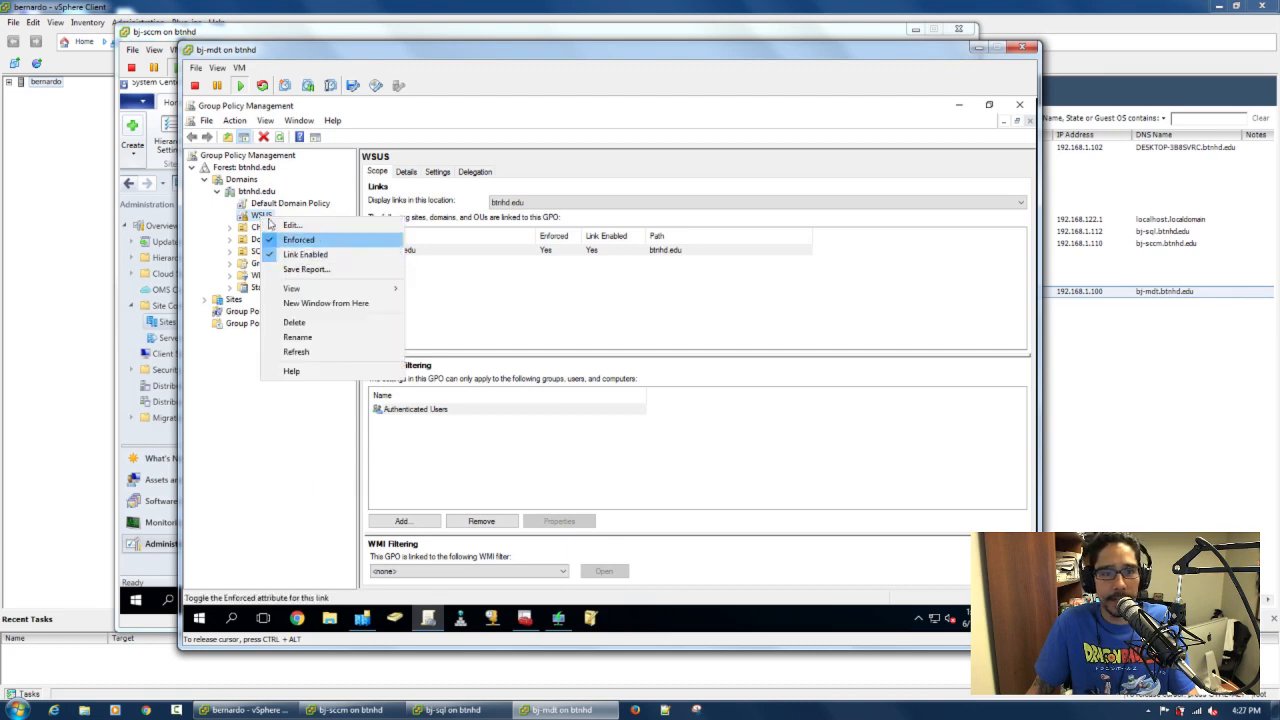
{"action": "left_click", "coordinate": [291, 226]}
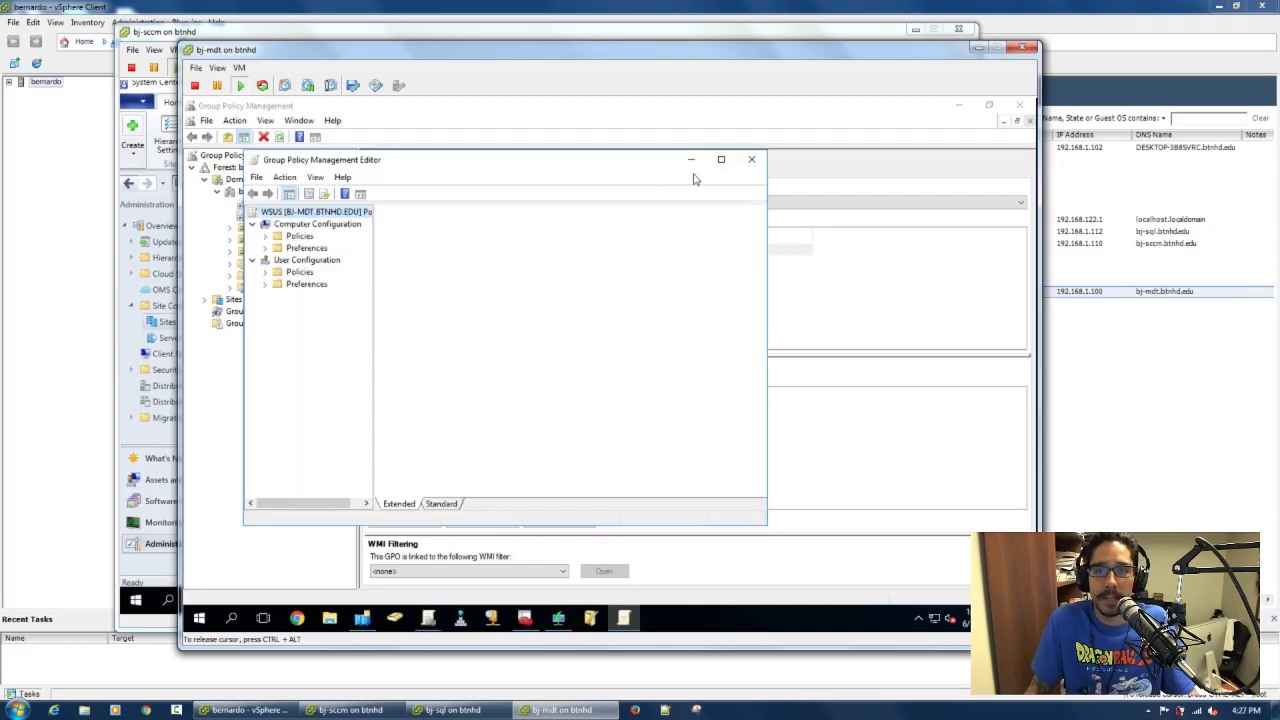
{"action": "left_click", "coordinate": [721, 161]}
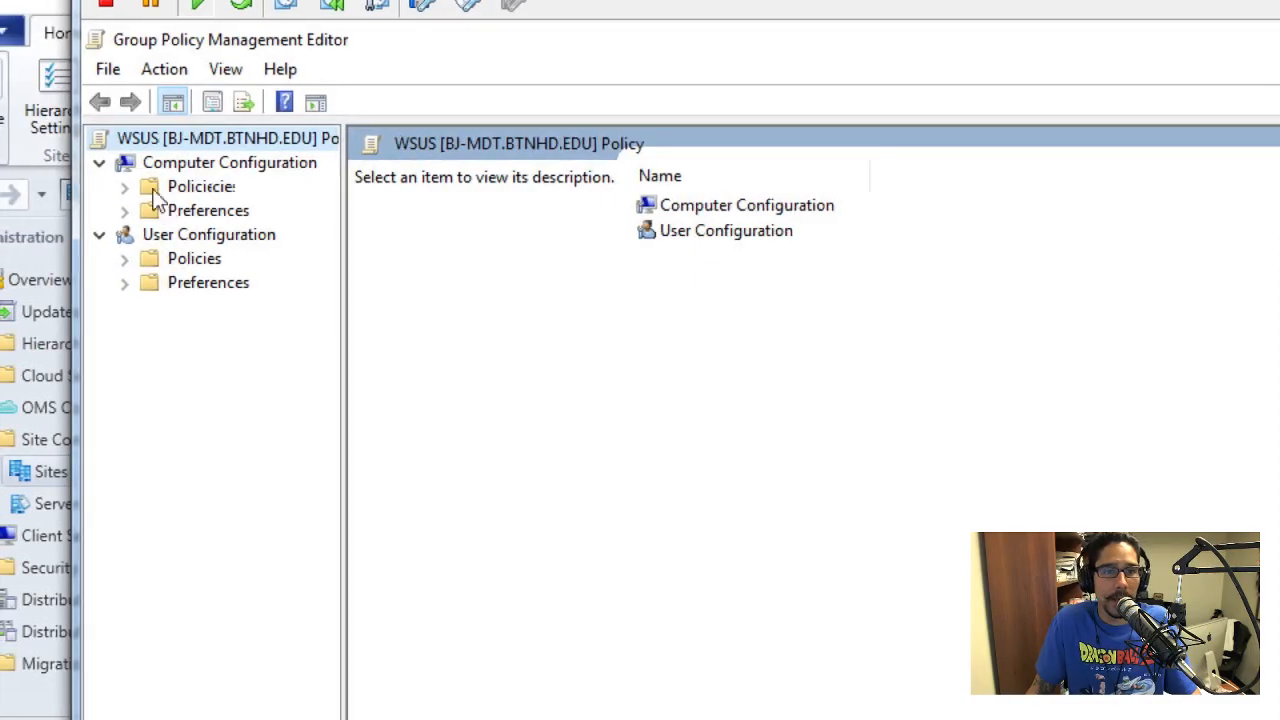
Navigate Computer Configuration > Policies > Administrative Templates > Windows Components to Windows Update.
{"action": "left_click", "coordinate": [207, 162]}
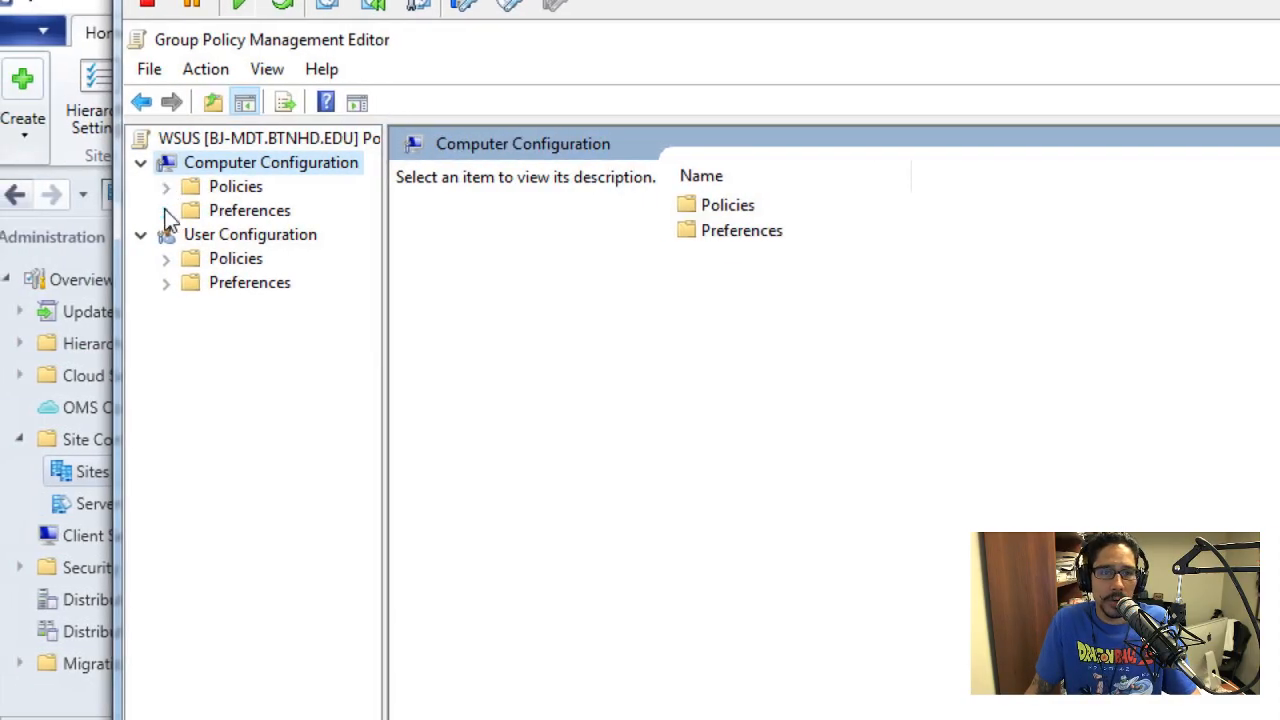
{"action": "left_click", "coordinate": [165, 209]}
{"action": "left_click", "coordinate": [165, 210]}
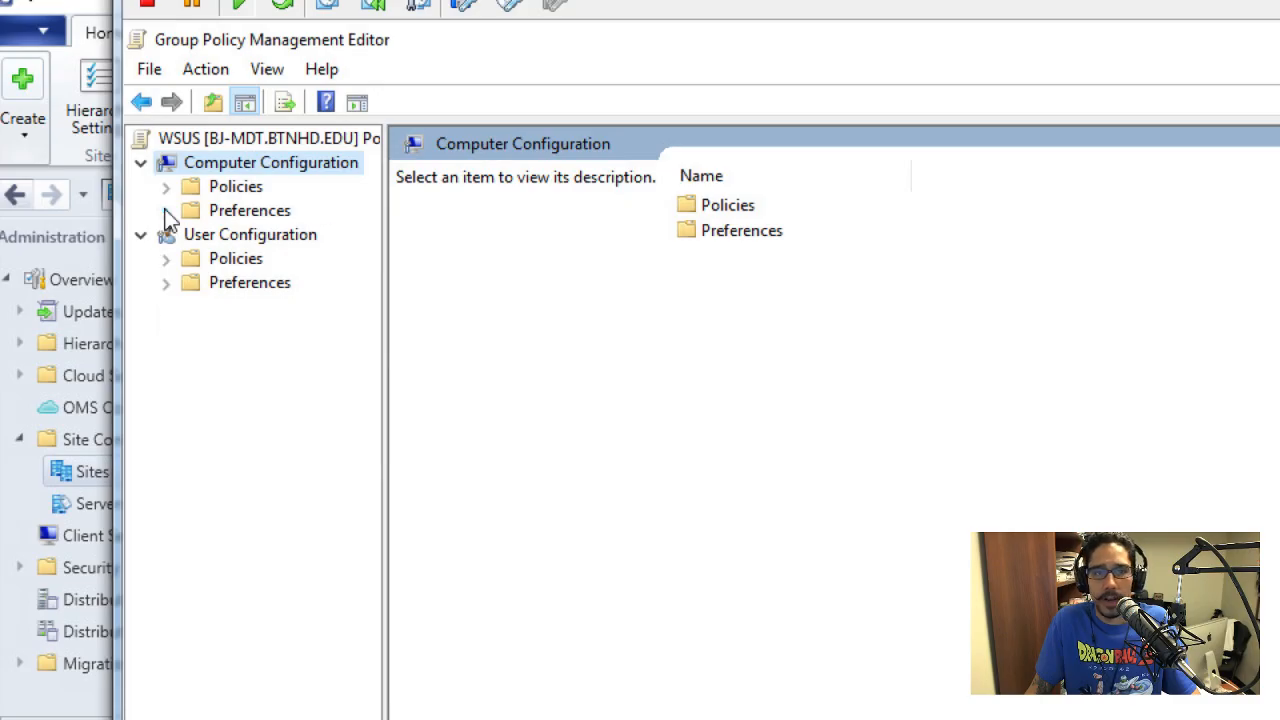
{"action": "left_click", "coordinate": [166, 187]}
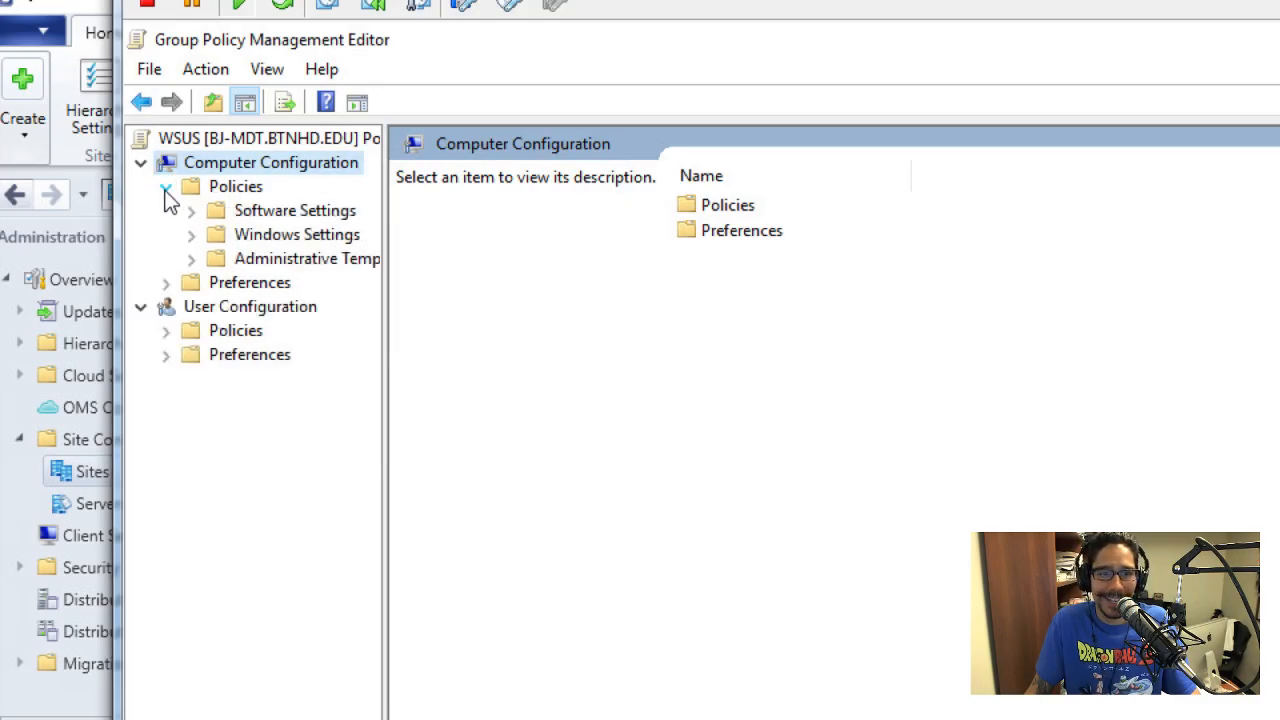
{"action": "left_click", "coordinate": [191, 259]}
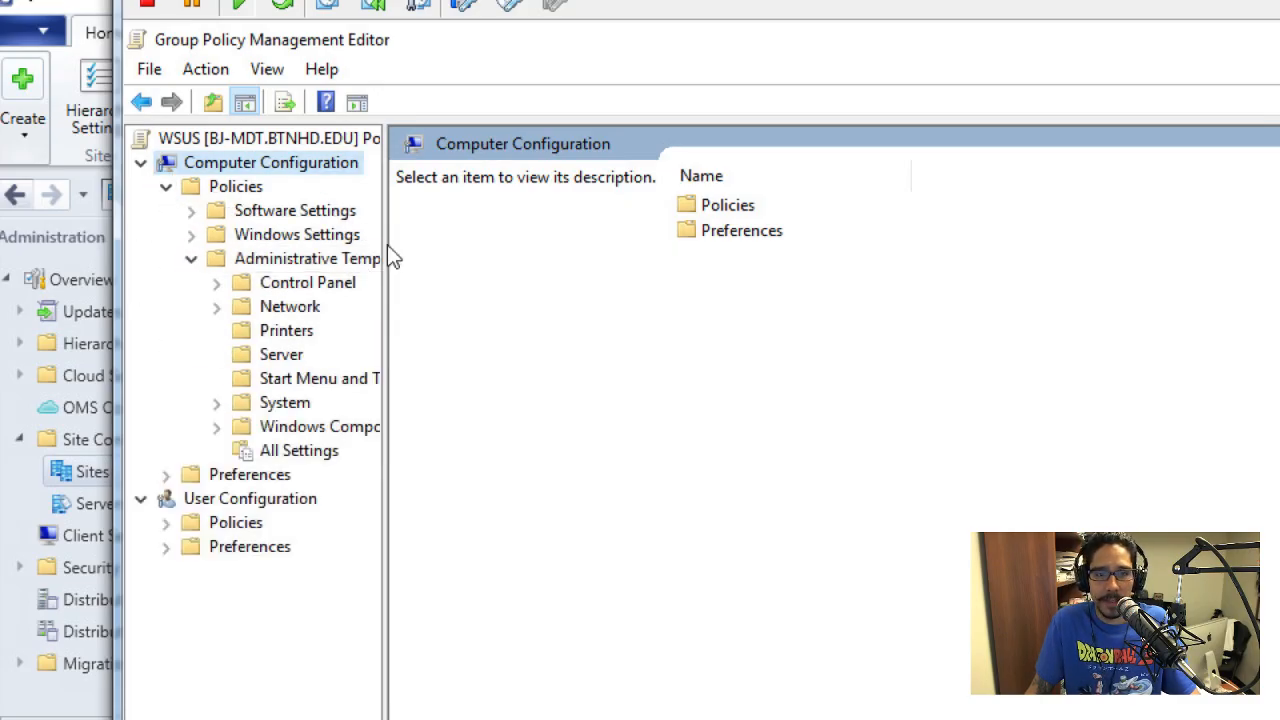
{"action": "left_click_drag", "start_coordinate": [390, 244], "coordinate": [603, 247]}
{"action": "left_click", "coordinate": [216, 428]}
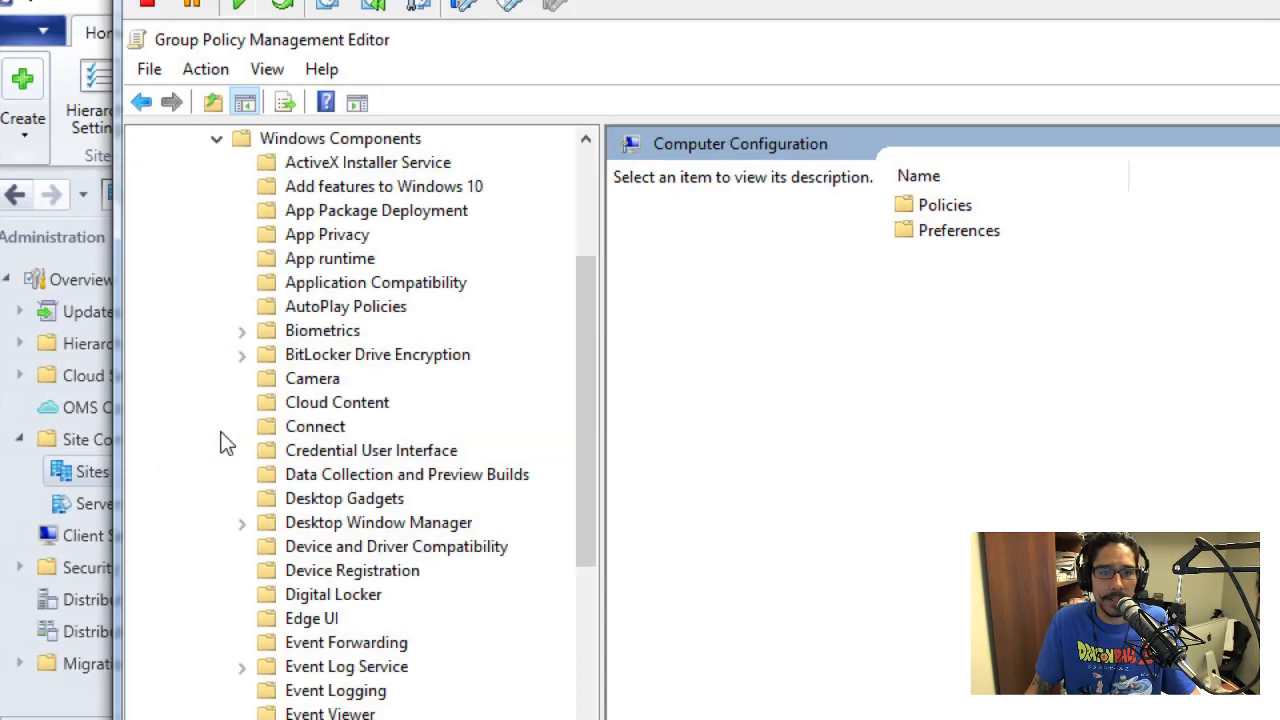
{"action": "left_click_drag", "start_coordinate": [594, 398], "coordinate": [582, 719]}
{"action": "left_click_drag", "start_coordinate": [582, 640], "coordinate": [570, 682]}
{"action": "left_click", "coordinate": [390, 603]}
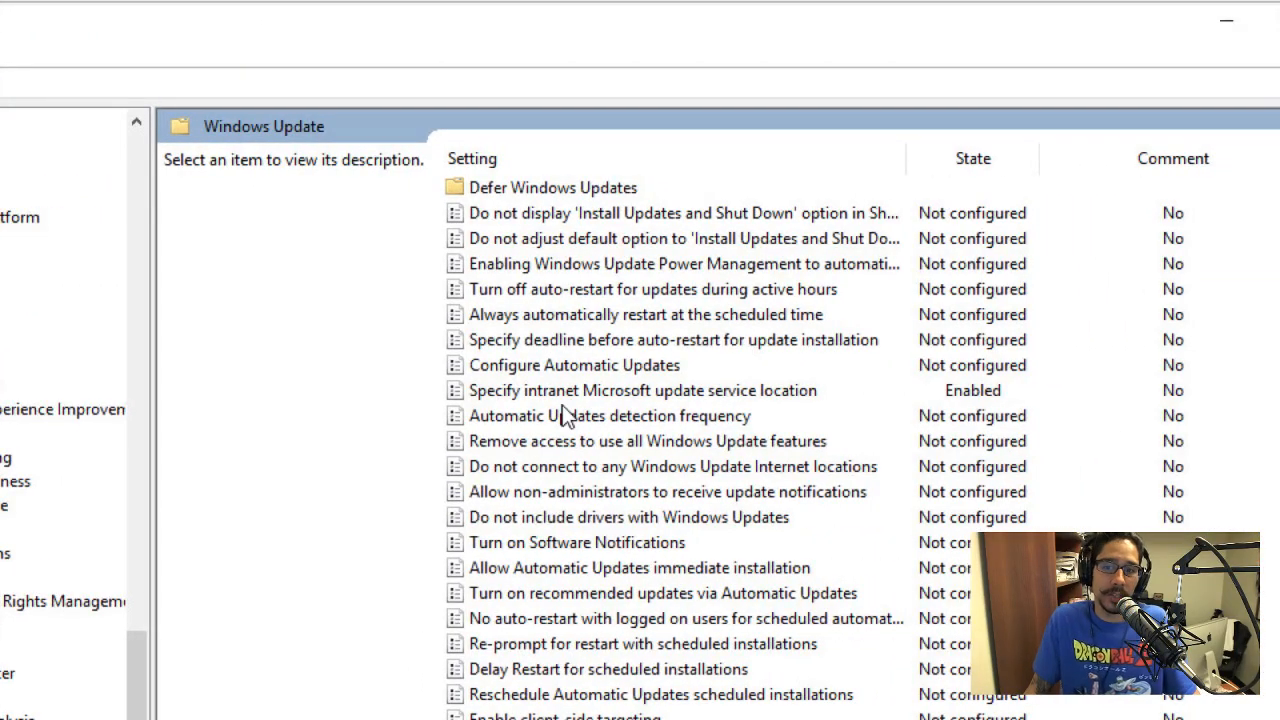
Open the intranet update service location setting and copy its update server address.
{"action": "left_click", "coordinate": [574, 392]}
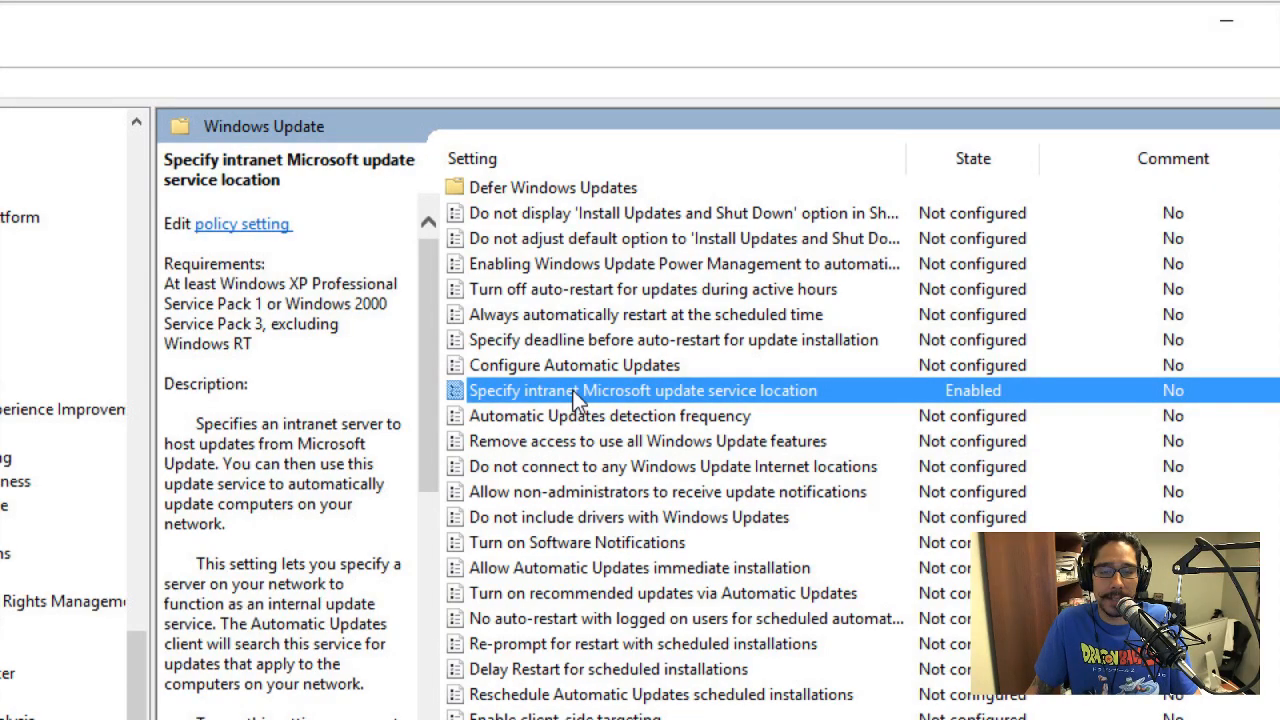
{"action": "double_click", "coordinate": [574, 398]}
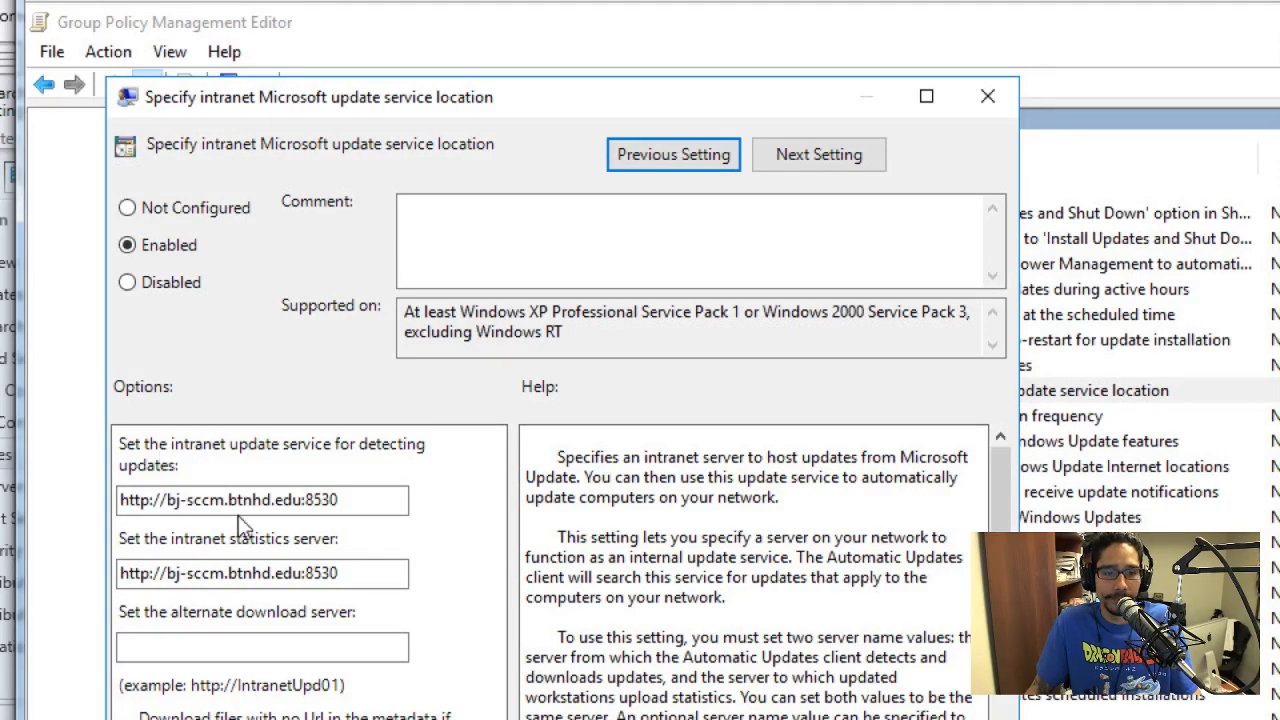
{"action": "left_click_drag", "start_coordinate": [362, 500], "coordinate": [155, 500]}
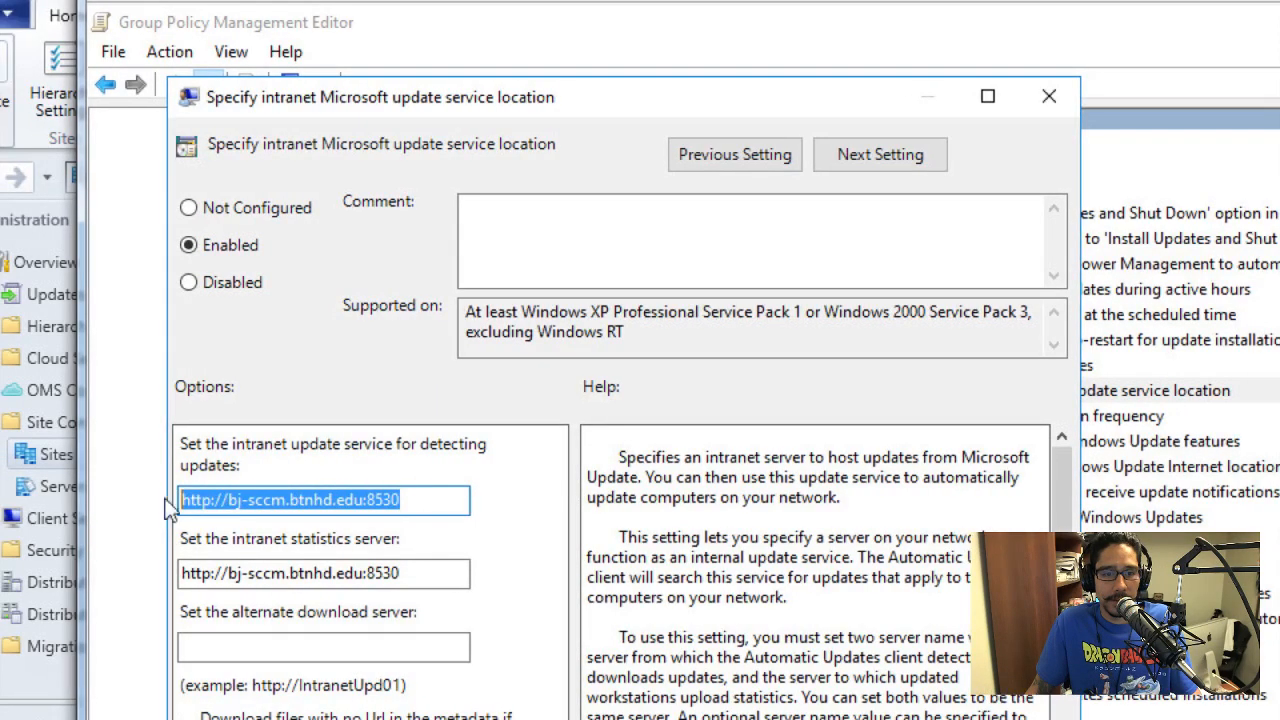
{"action": "right_click", "coordinate": [270, 505]}
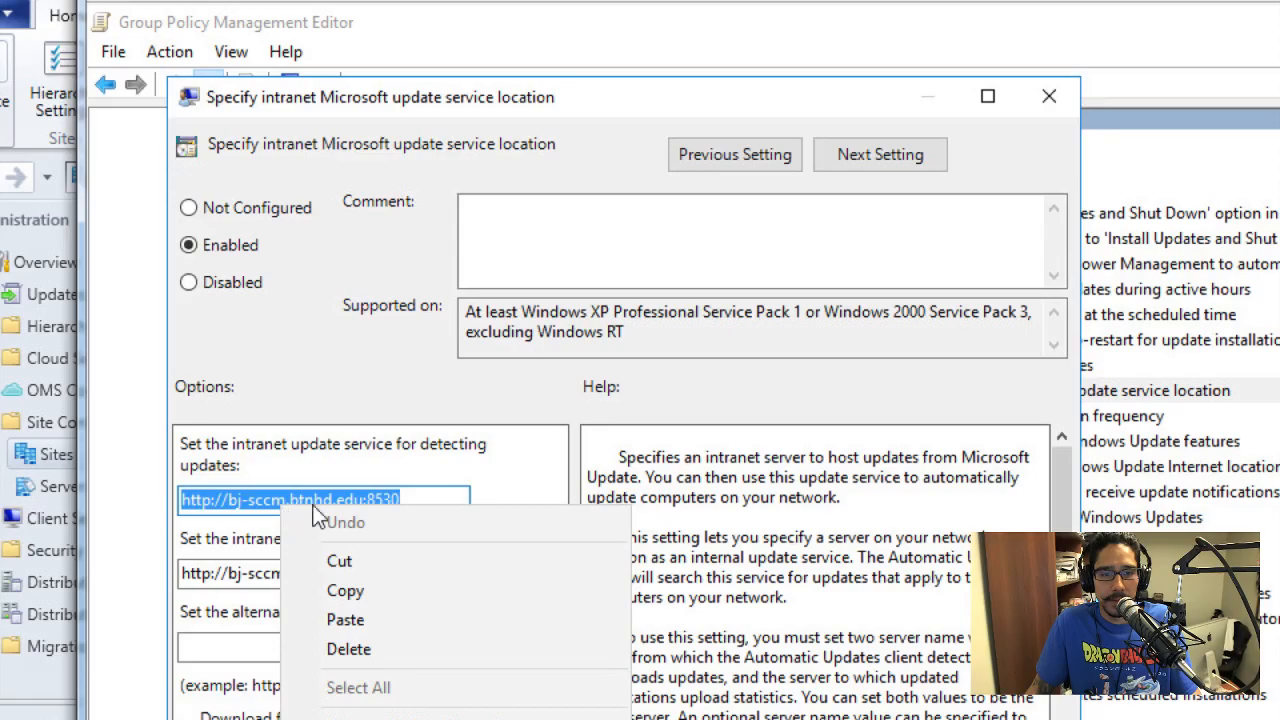
{"action": "left_click", "coordinate": [362, 592]}
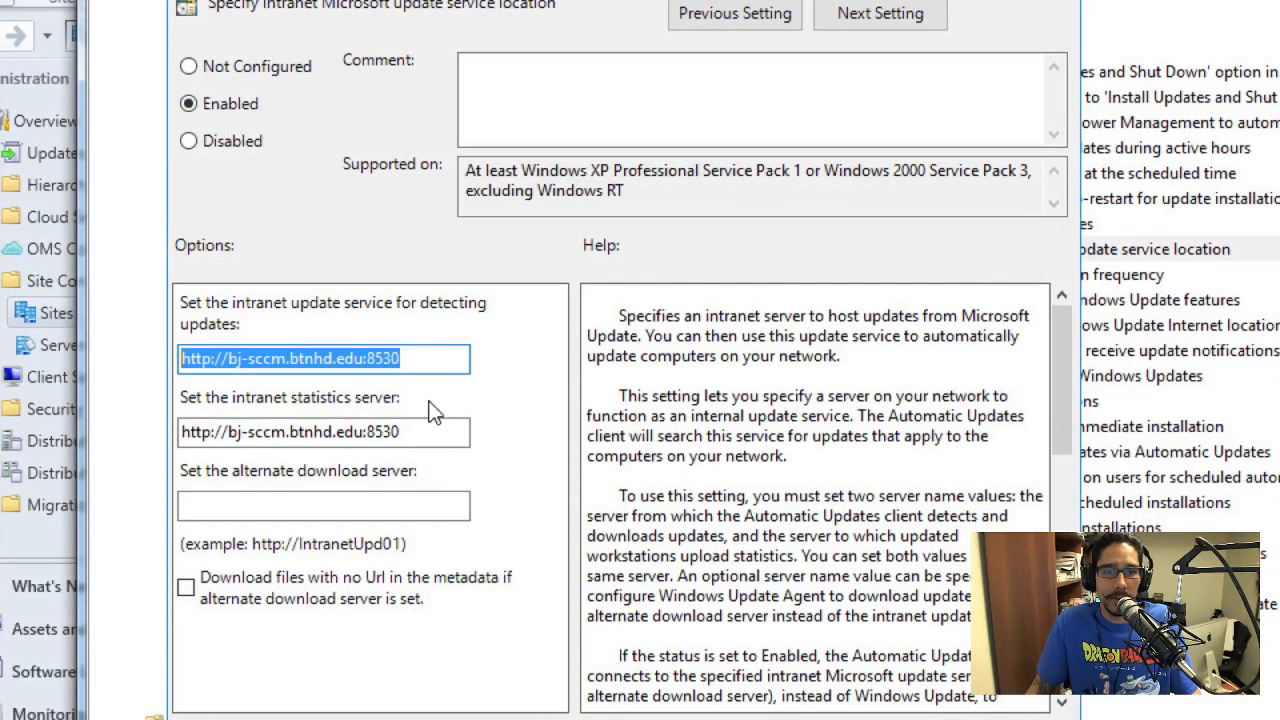
{"action": "left_click", "coordinate": [432, 360]}
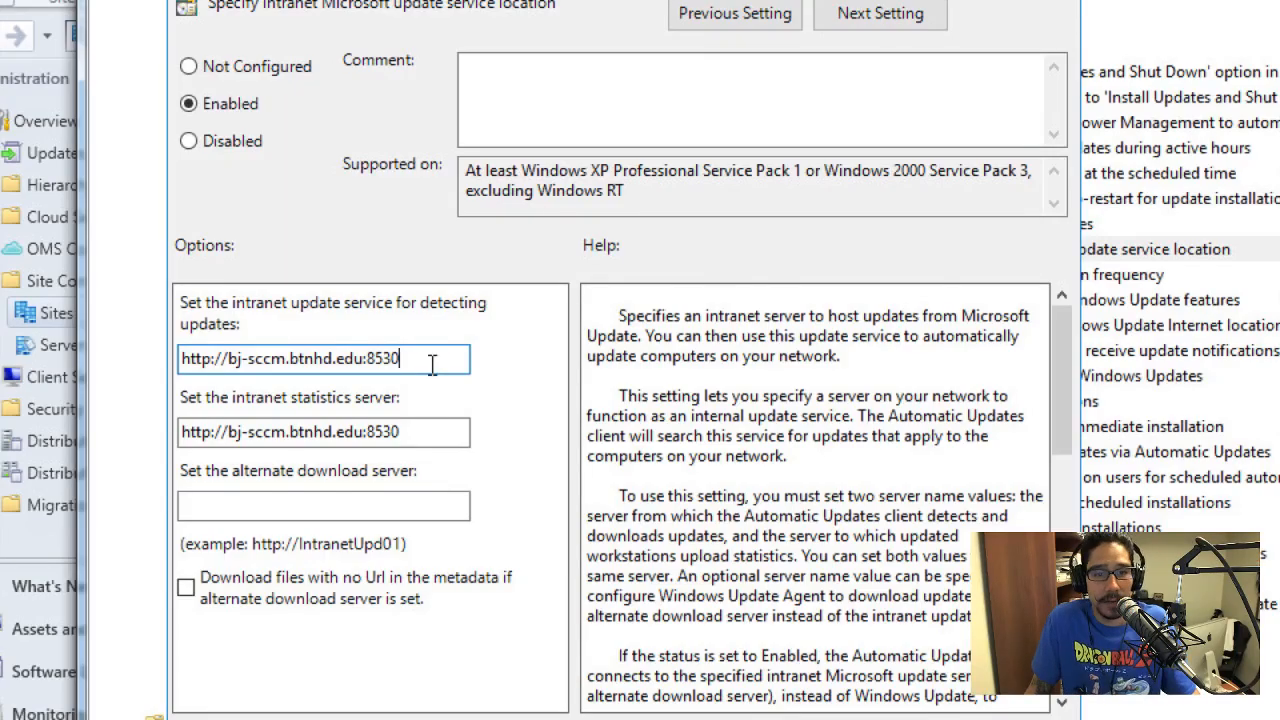
{"action": "left_click", "coordinate": [280, 503]}
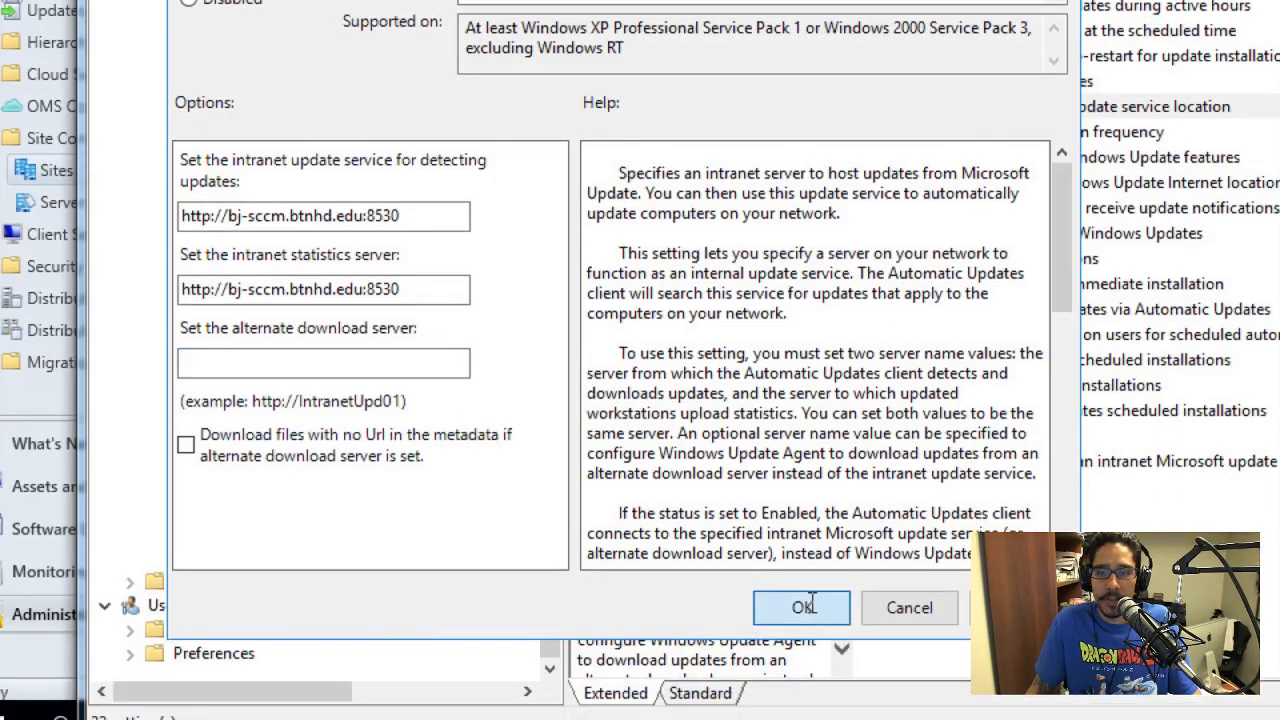
Close the setting and the policy editor, returning to the vSphere VM list.
{"action": "left_click", "coordinate": [806, 607]}
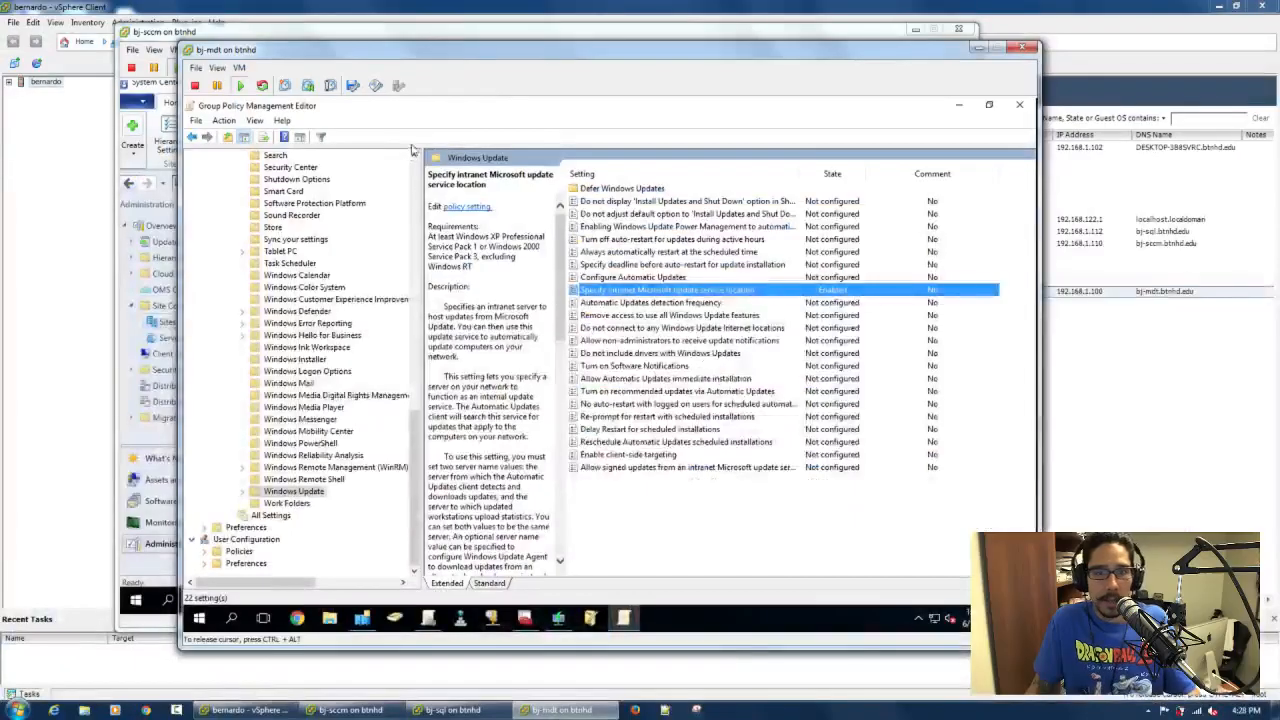
{"action": "left_click", "coordinate": [1021, 106]}
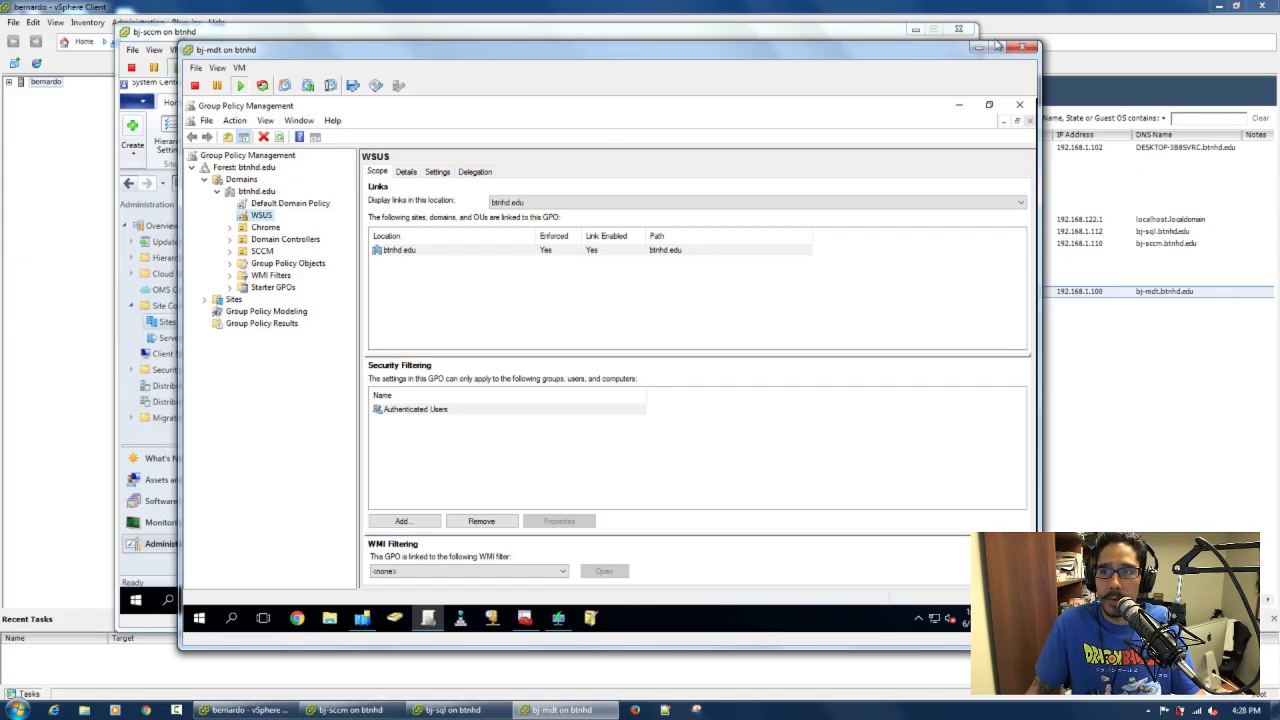
{"action": "left_click", "coordinate": [1012, 13]}
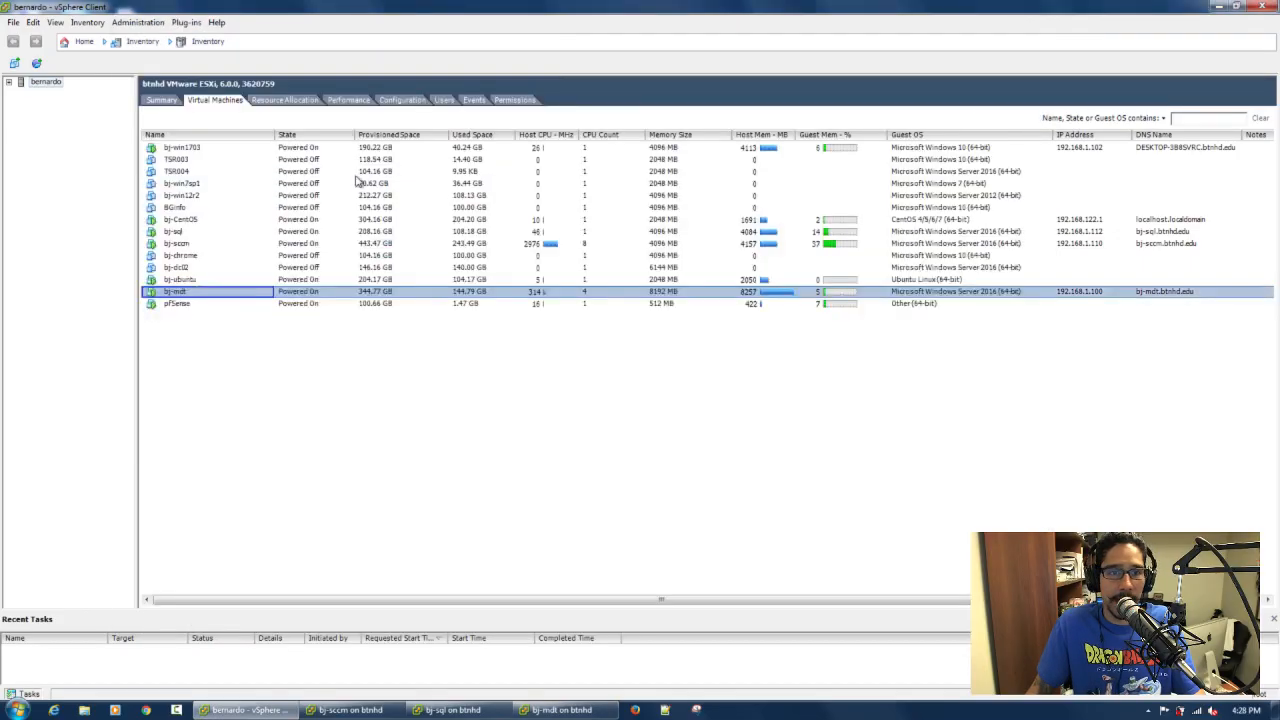
Open a console for bj-win1703 and fit its window to the guest screen.
{"action": "left_click", "coordinate": [183, 150]}
{"action": "right_click", "coordinate": [183, 152]}
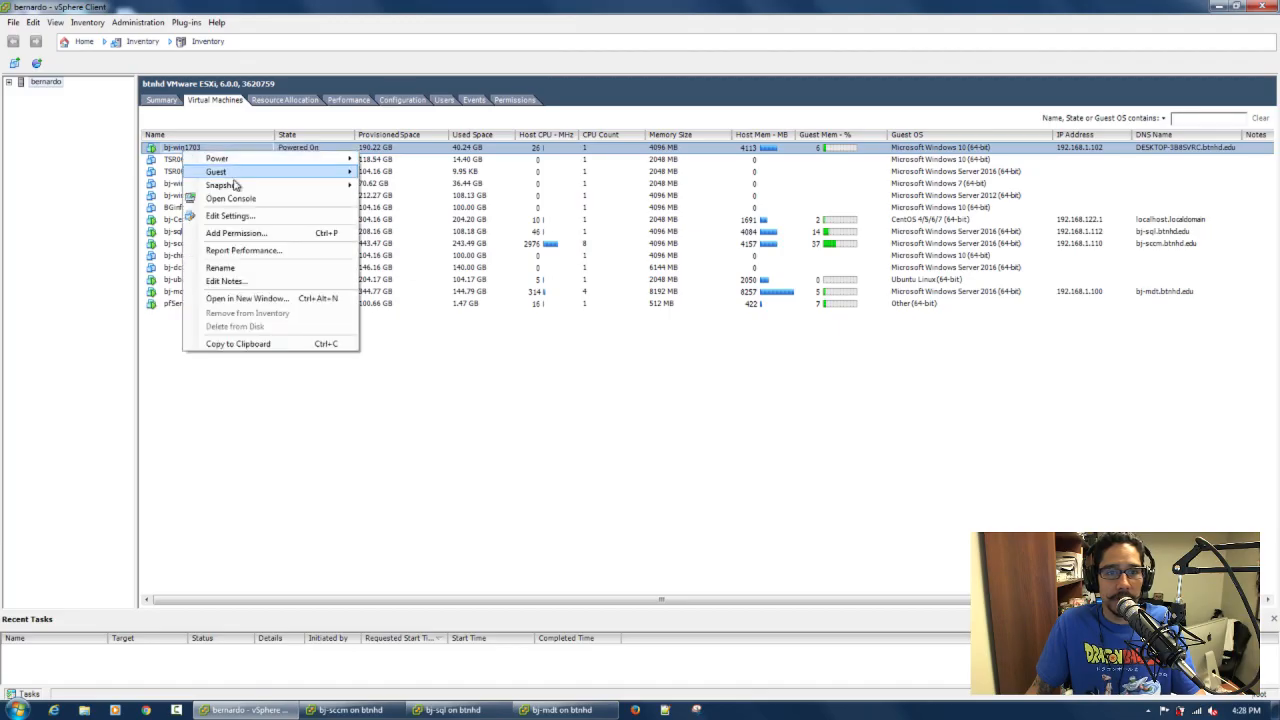
{"action": "left_click", "coordinate": [228, 197]}
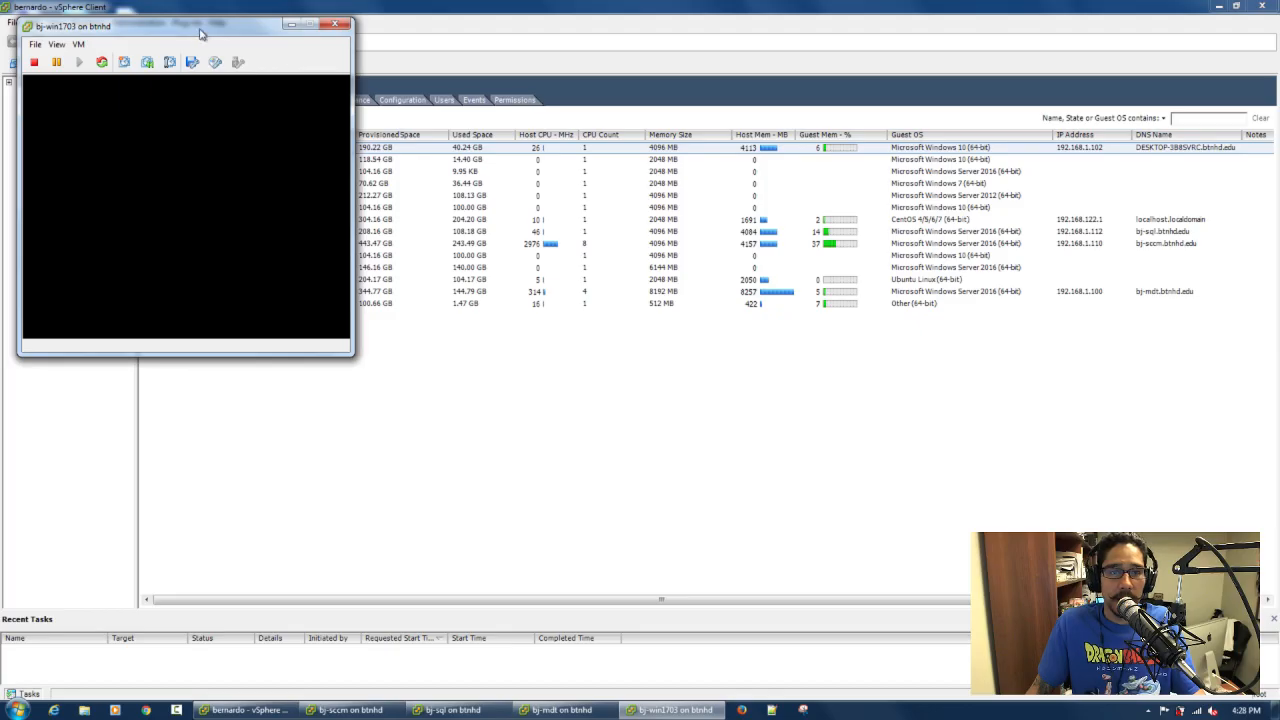
{"action": "left_click_drag", "start_coordinate": [206, 33], "coordinate": [458, 127]}
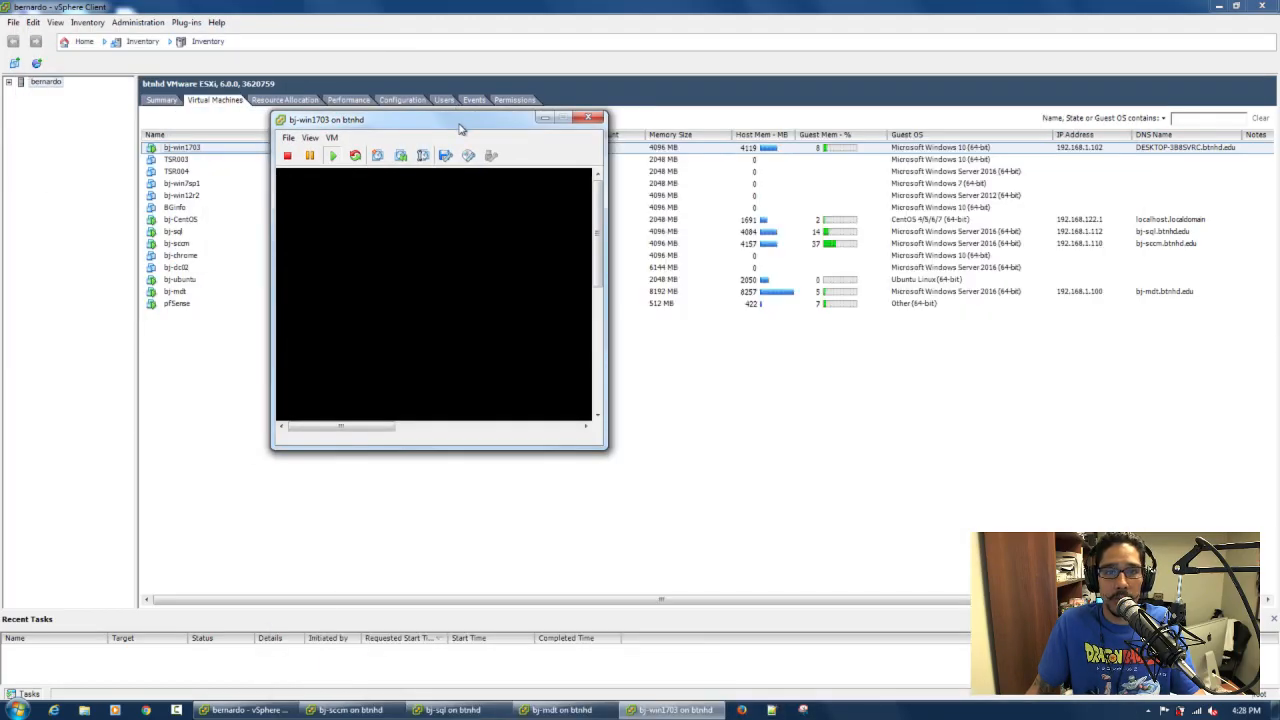
{"action": "left_click", "coordinate": [333, 137]}
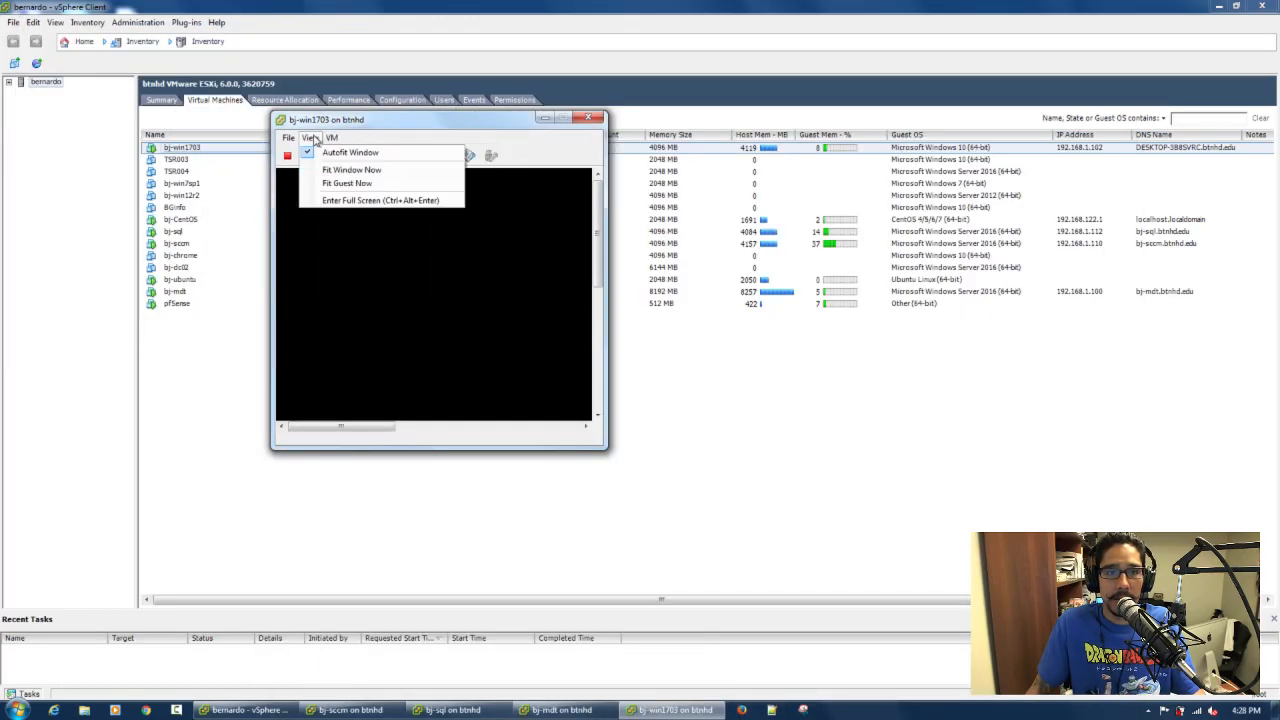
{"action": "left_click", "coordinate": [330, 155]}
{"action": "left_click", "coordinate": [310, 137]}
{"action": "left_click", "coordinate": [345, 168]}
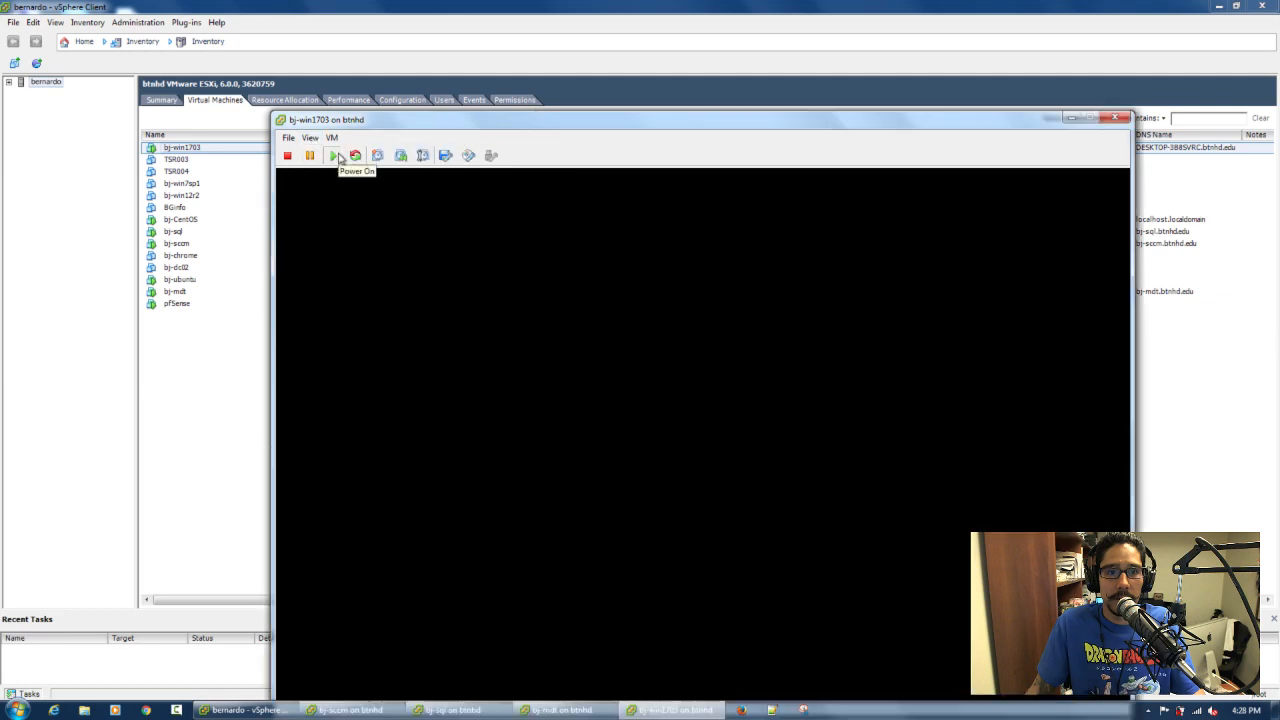
{"action": "left_click_drag", "start_coordinate": [395, 131], "coordinate": [297, 54]}
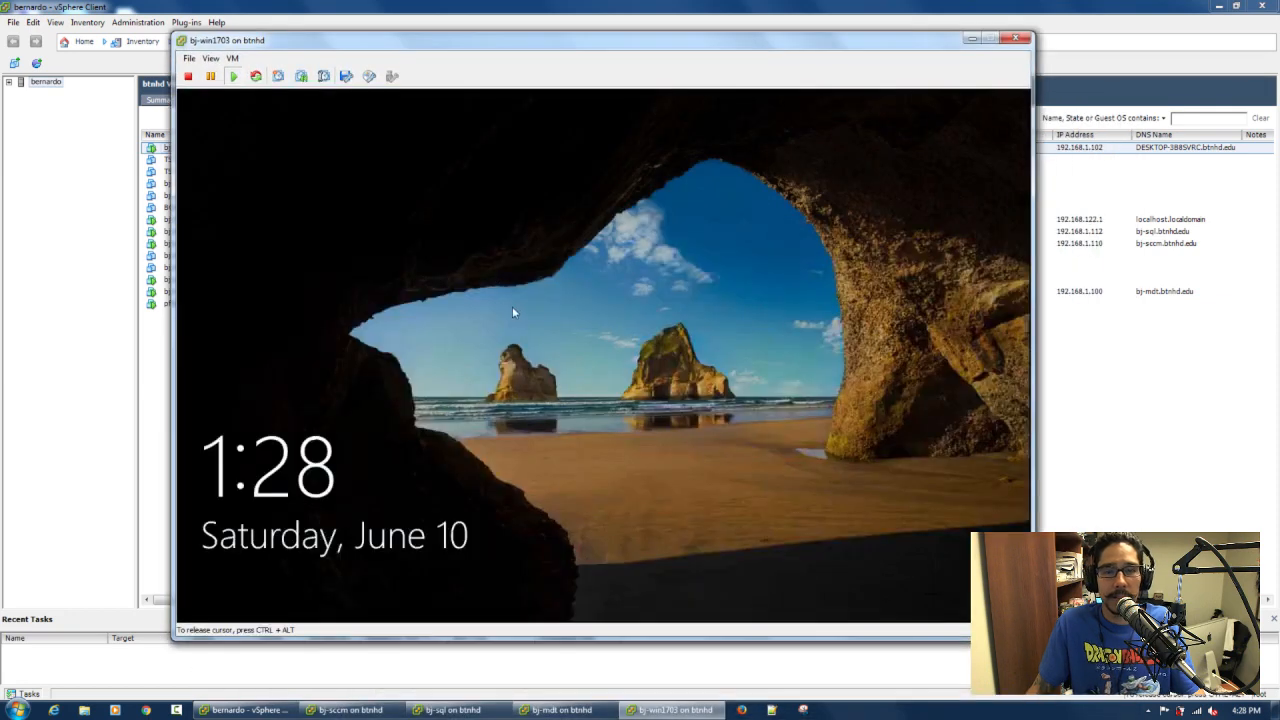
Sign in to the Windows 10 desktop with the Administrator password.
{"action": "left_click", "coordinate": [363, 203]}
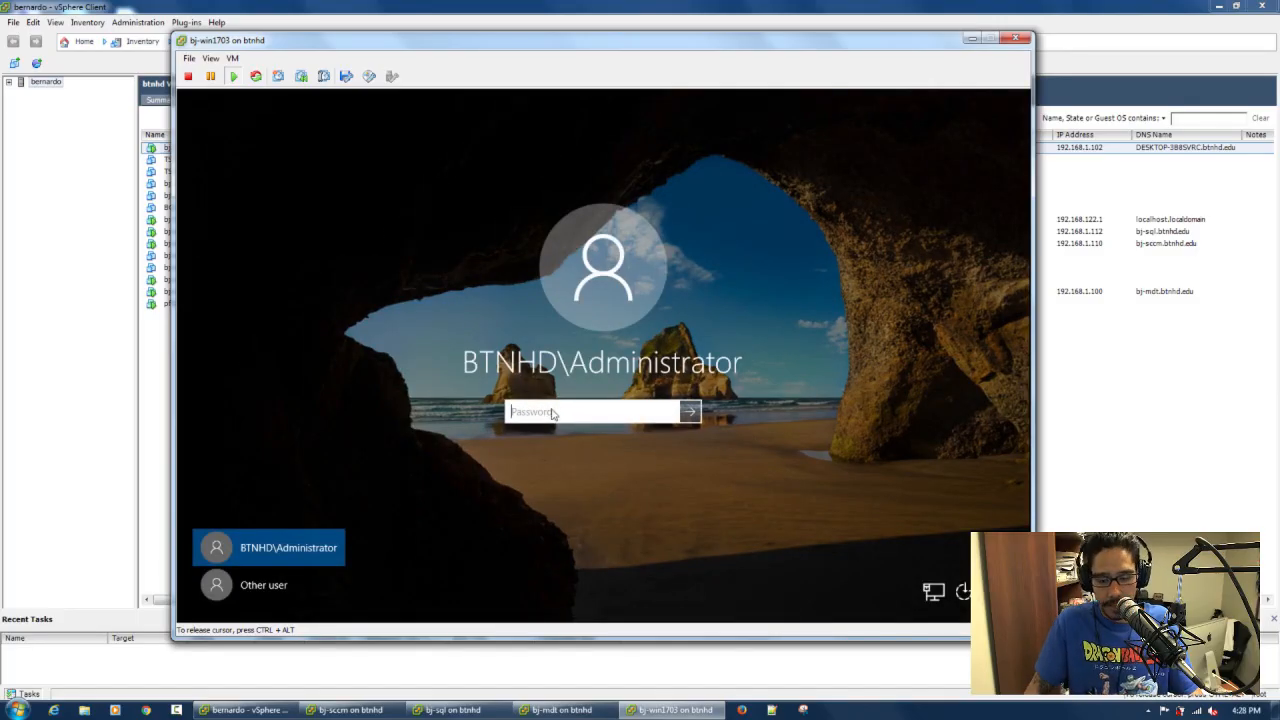
{"action": "type", "text": "p"}
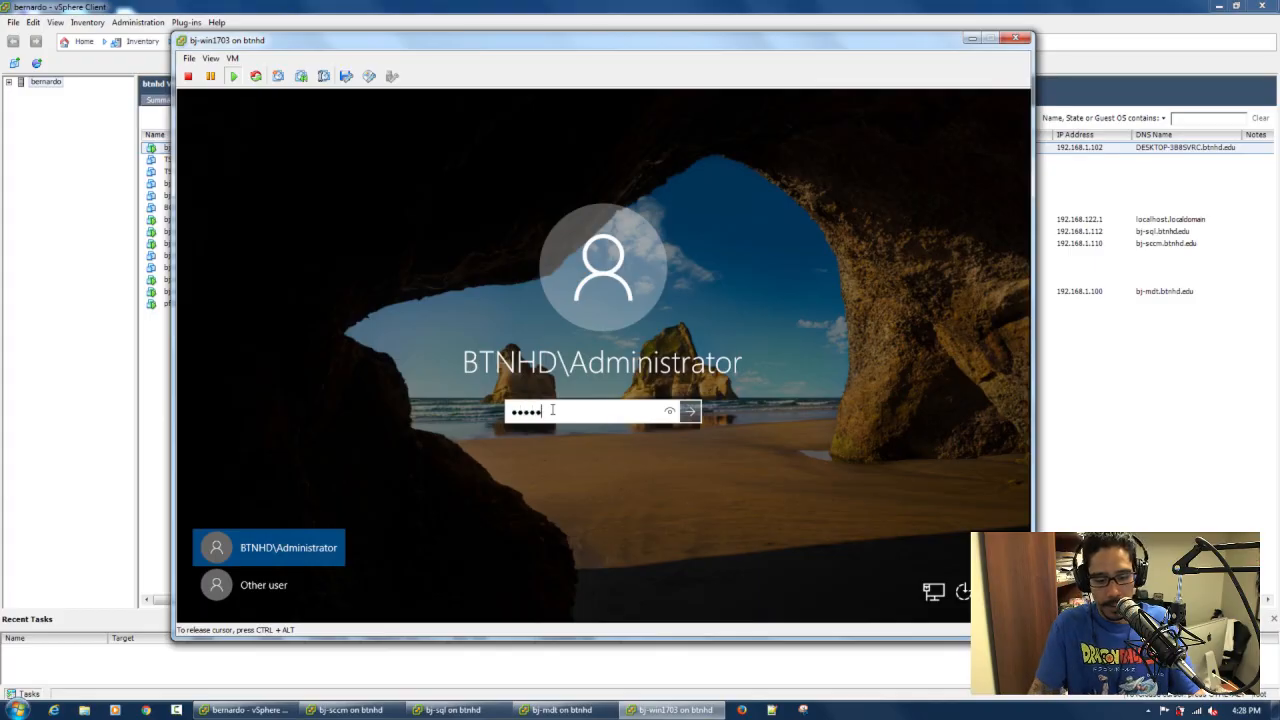
{"action": "key", "text": "Return"}
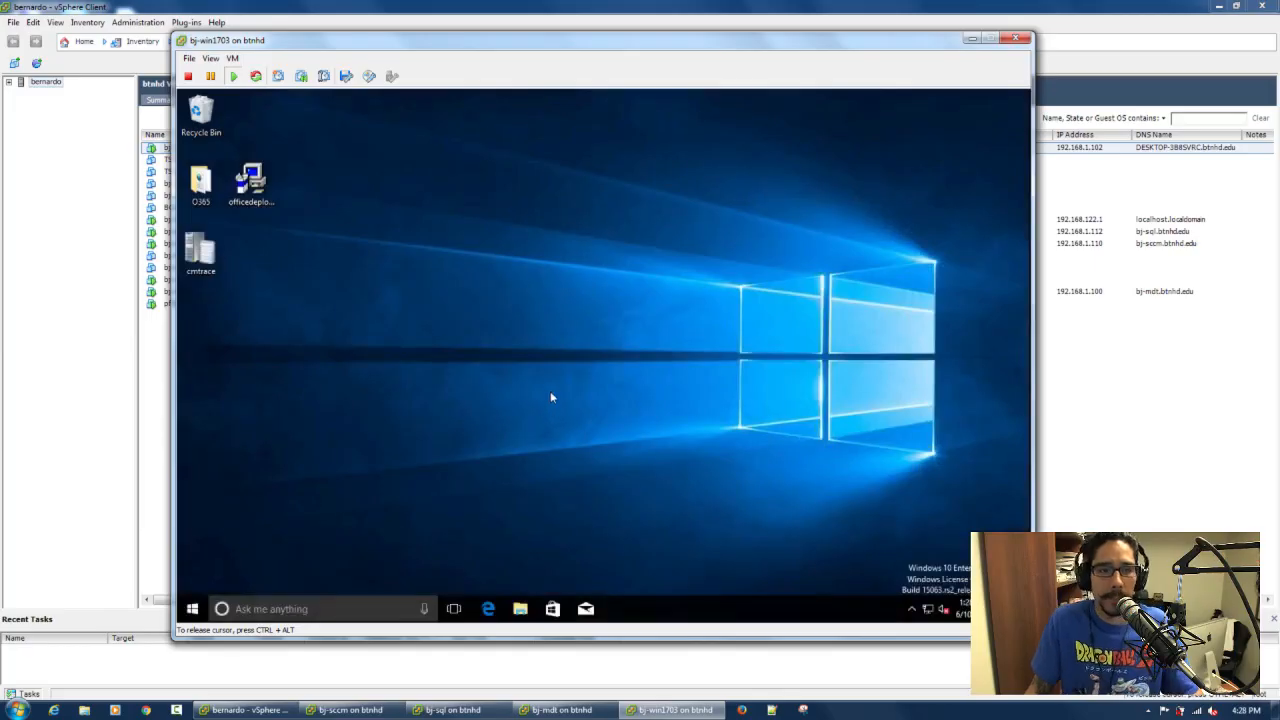
Run rsop.msc from the Start menu's Run box, then release the VM console.
{"action": "right_click", "coordinate": [192, 612]}
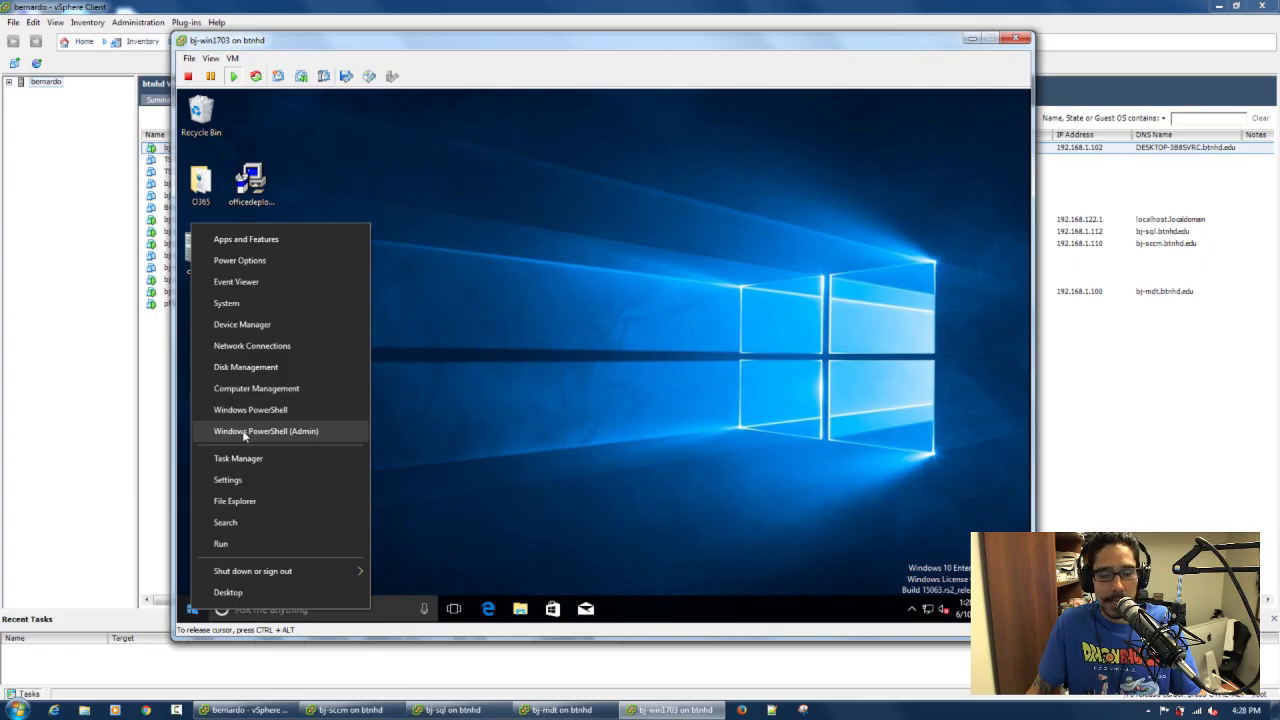
{"action": "left_click", "coordinate": [236, 543]}
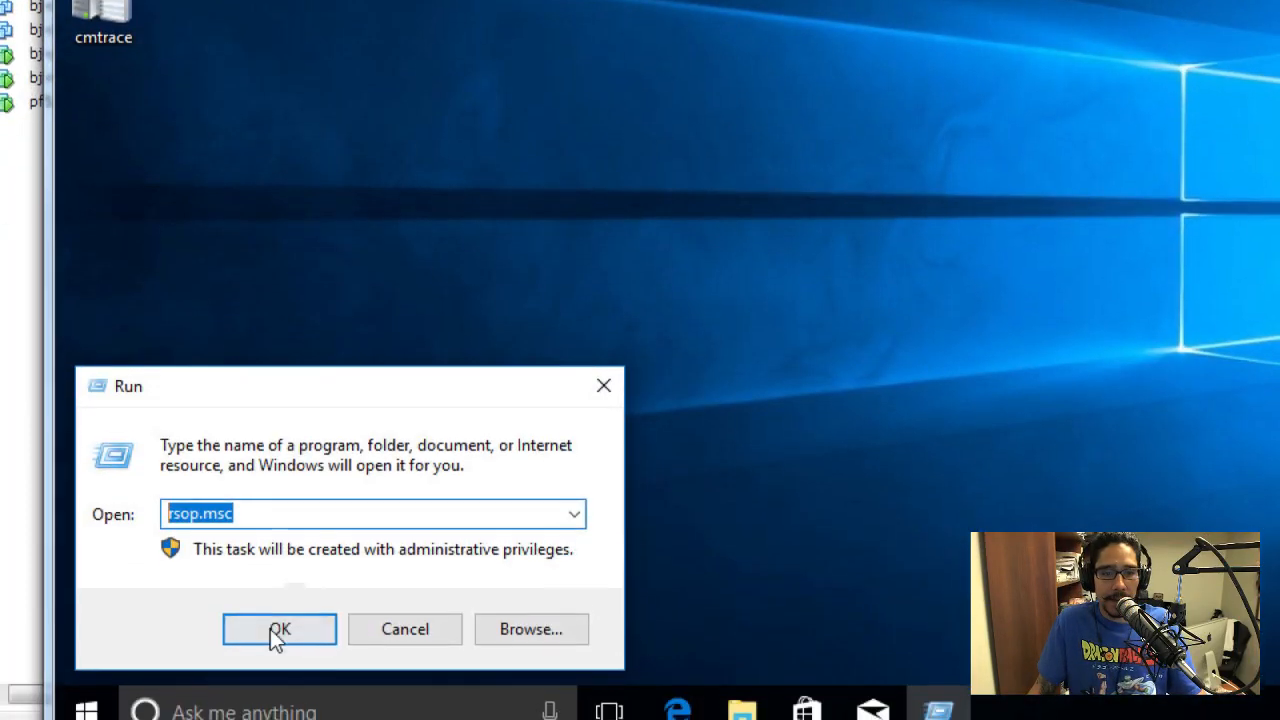
{"action": "left_click", "coordinate": [278, 630]}
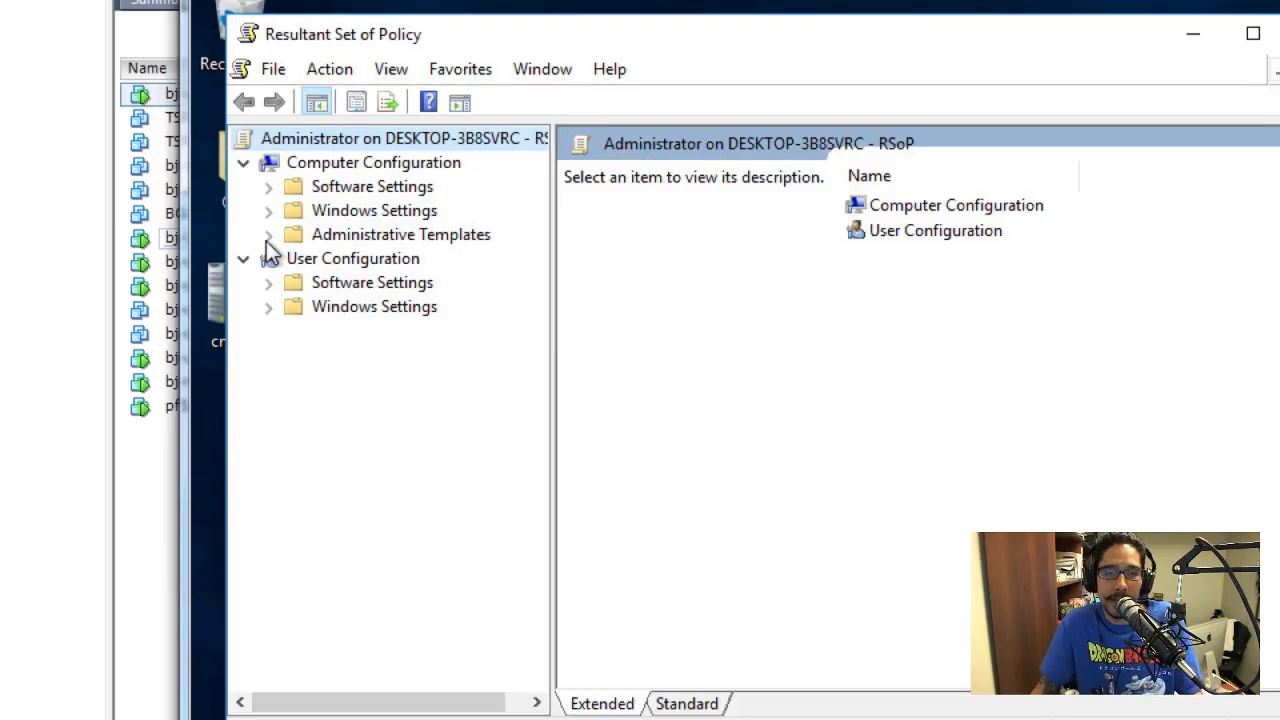
{"action": "key", "text": "alt+F4"}
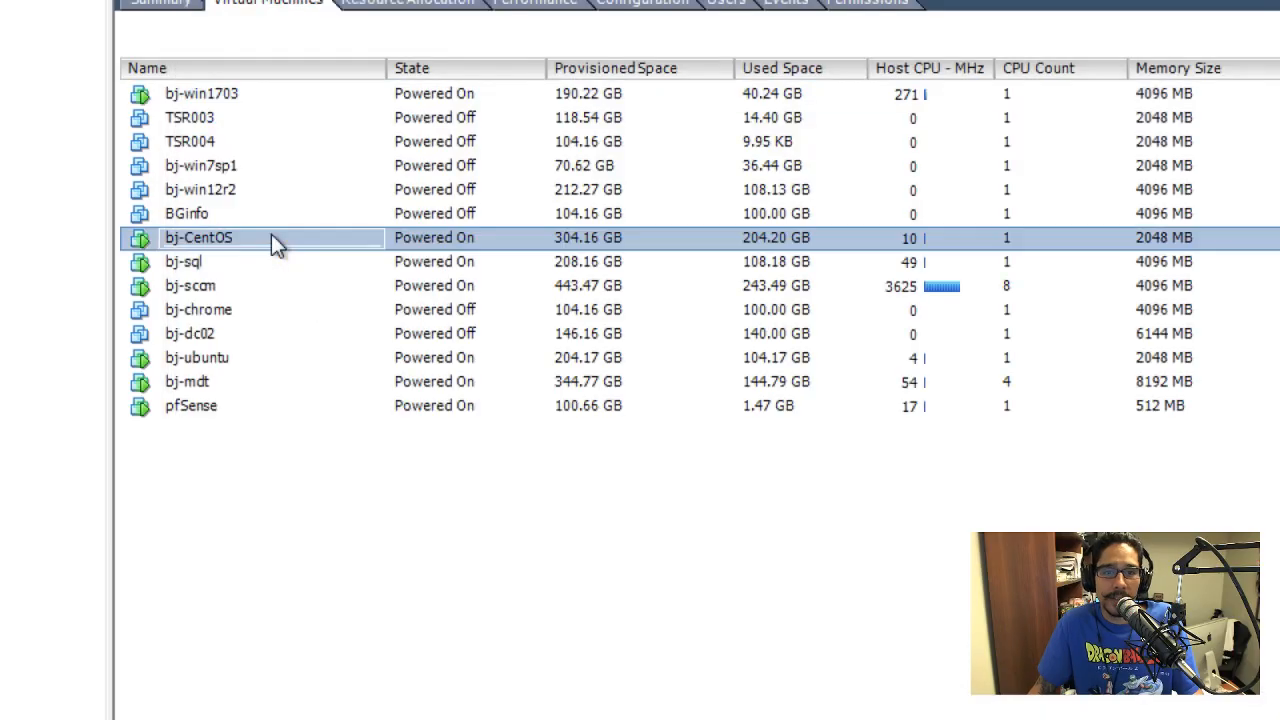
Switch through the bj-mdt and bj-sql consoles, close bj-sql, and return to bj-win1703.
{"action": "left_click", "coordinate": [271, 237]}
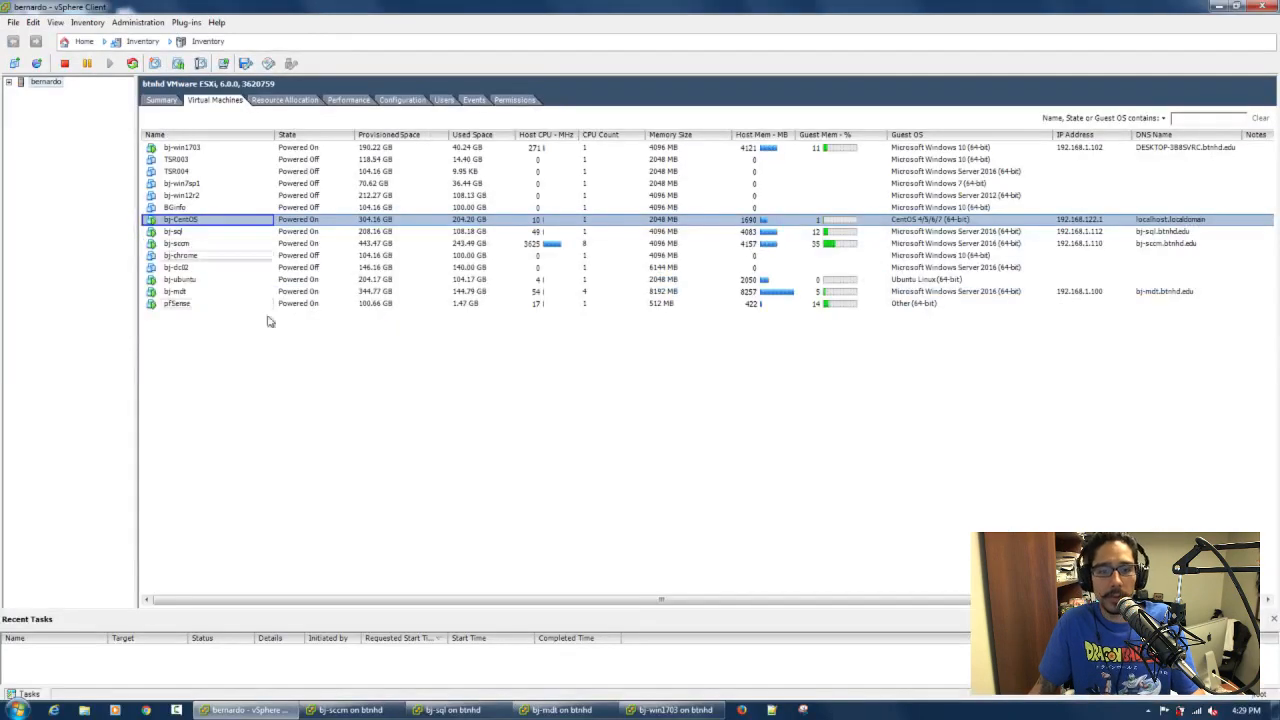
{"action": "left_click", "coordinate": [562, 710]}
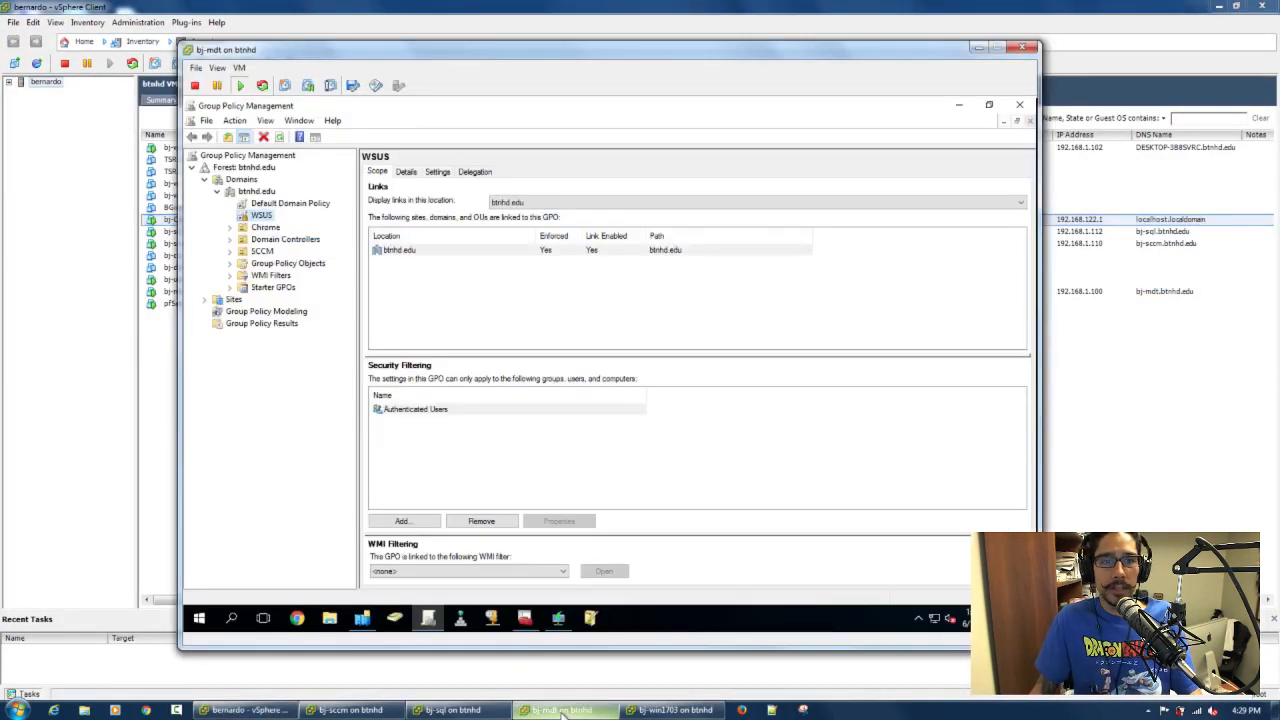
{"action": "left_click", "coordinate": [457, 710]}
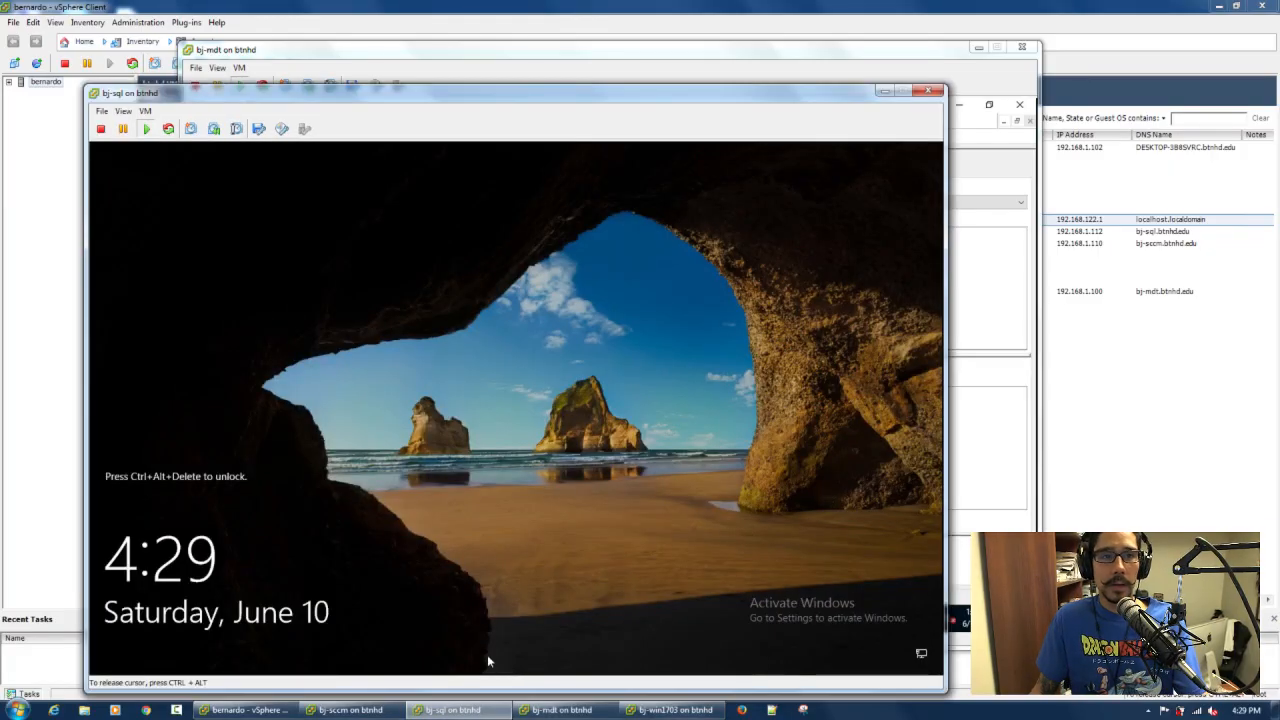
{"action": "left_click", "coordinate": [933, 92]}
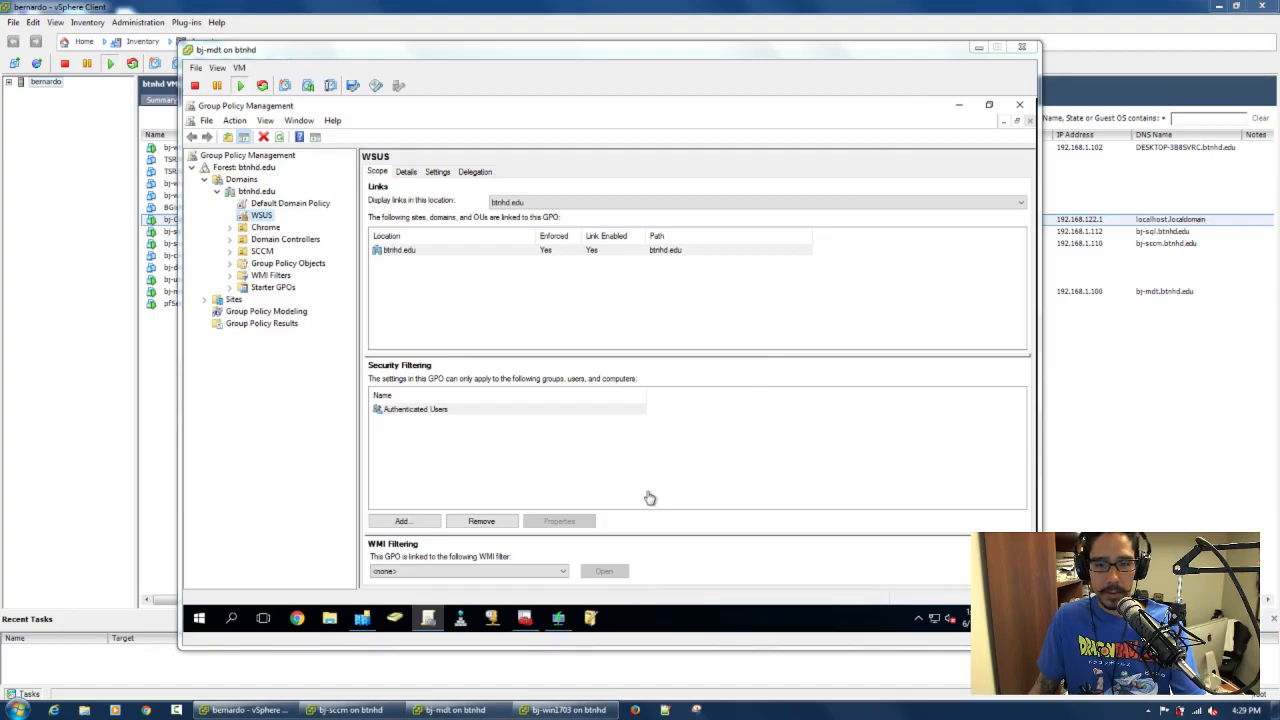
{"action": "left_click", "coordinate": [563, 710]}
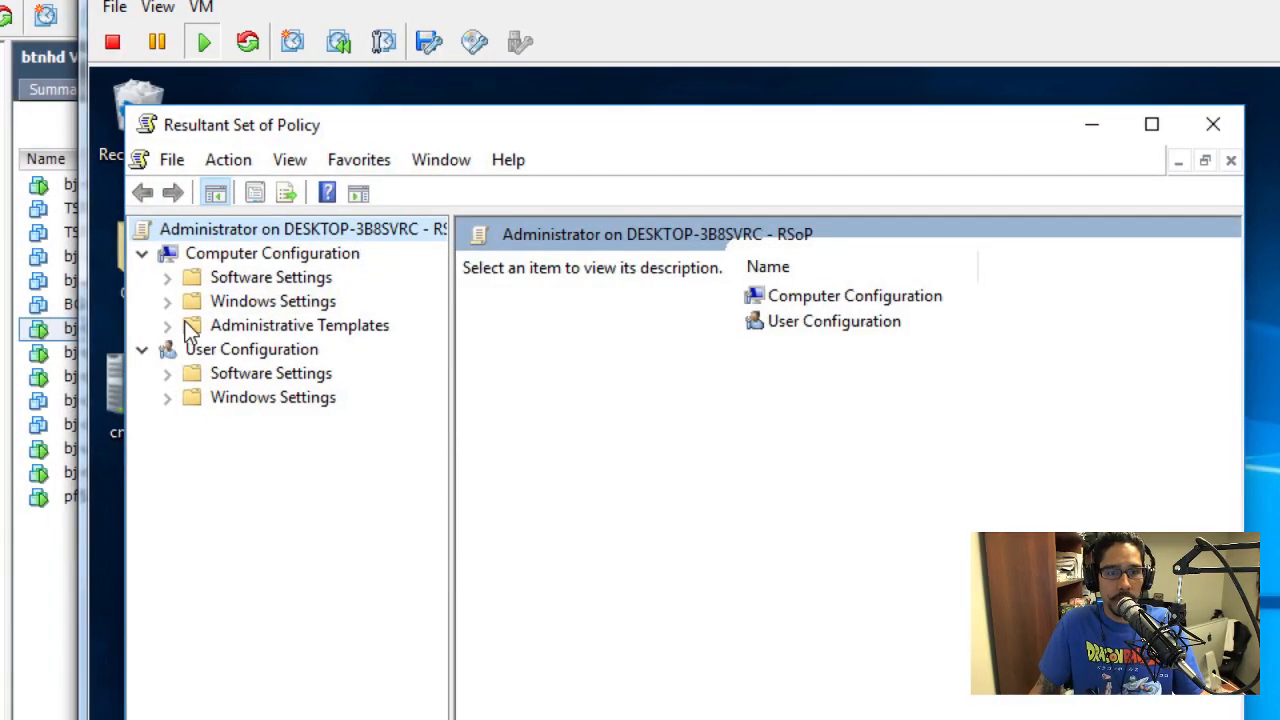
Expand to Windows Update and view 'Specify intranet Microsoft update service location', then cancel.
{"action": "left_click", "coordinate": [168, 326]}
{"action": "left_click", "coordinate": [192, 350]}
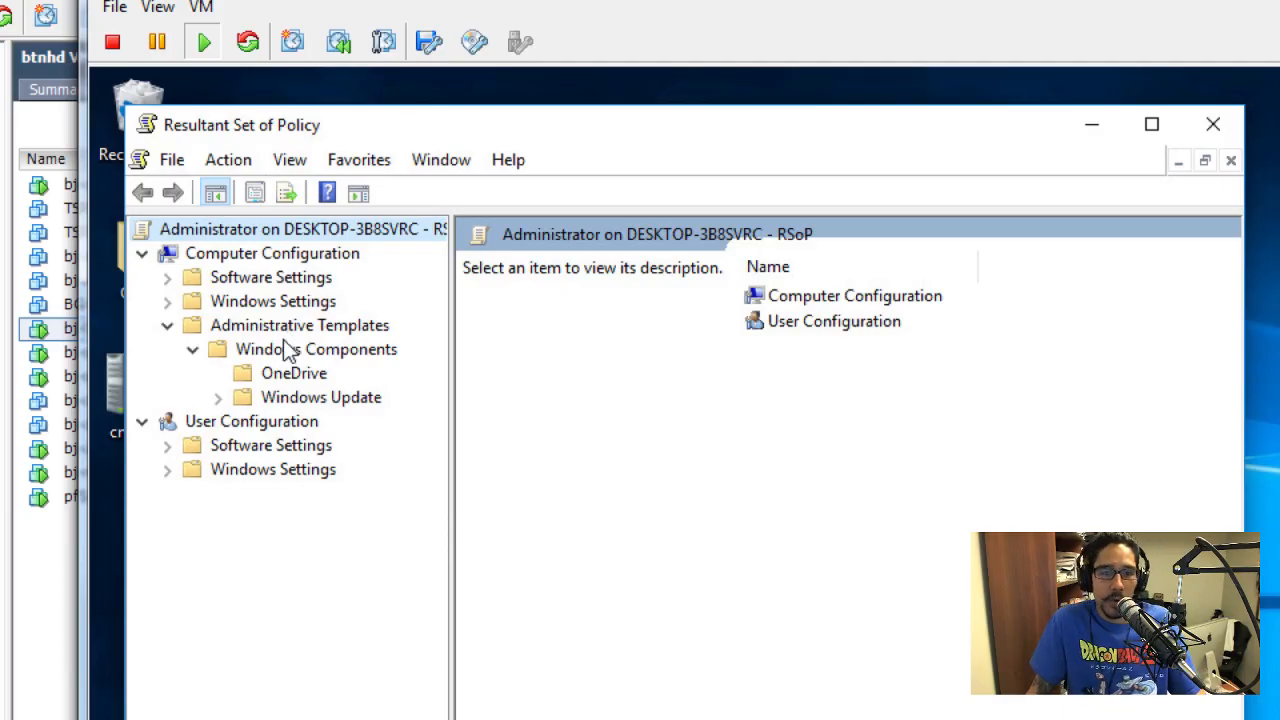
{"action": "left_click", "coordinate": [296, 380]}
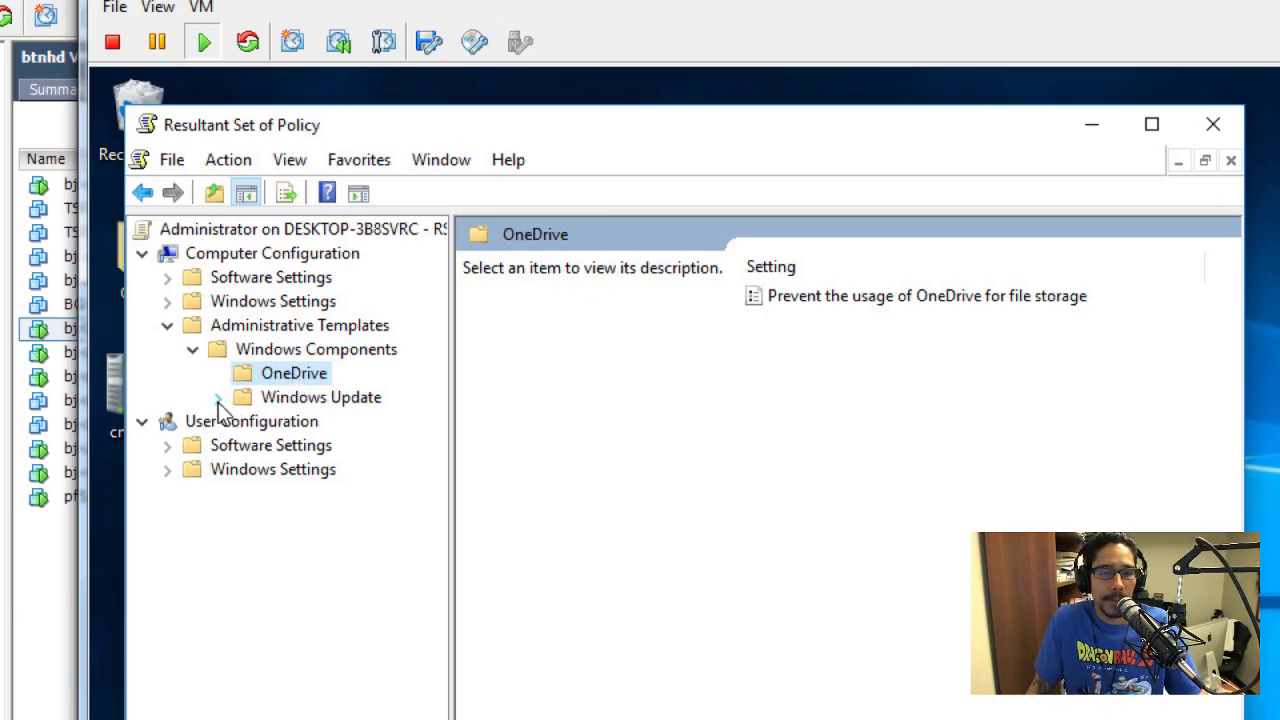
{"action": "left_click", "coordinate": [318, 402]}
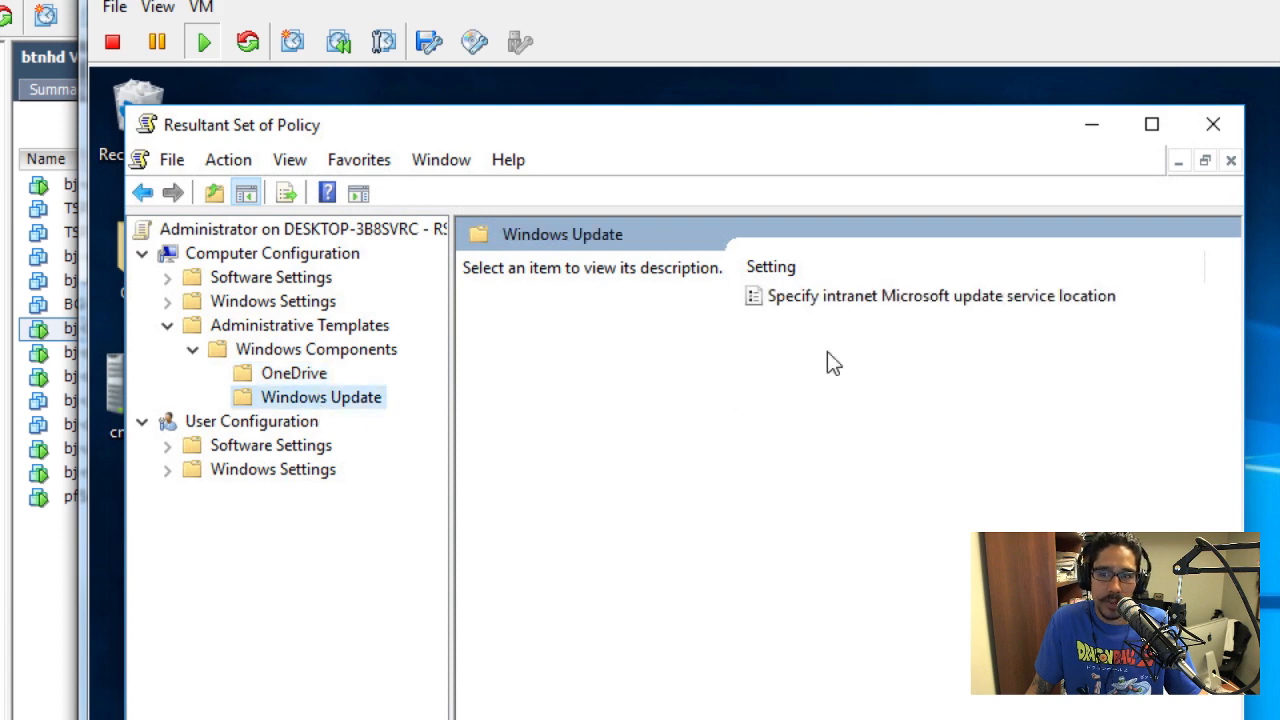
{"action": "left_click", "coordinate": [883, 309]}
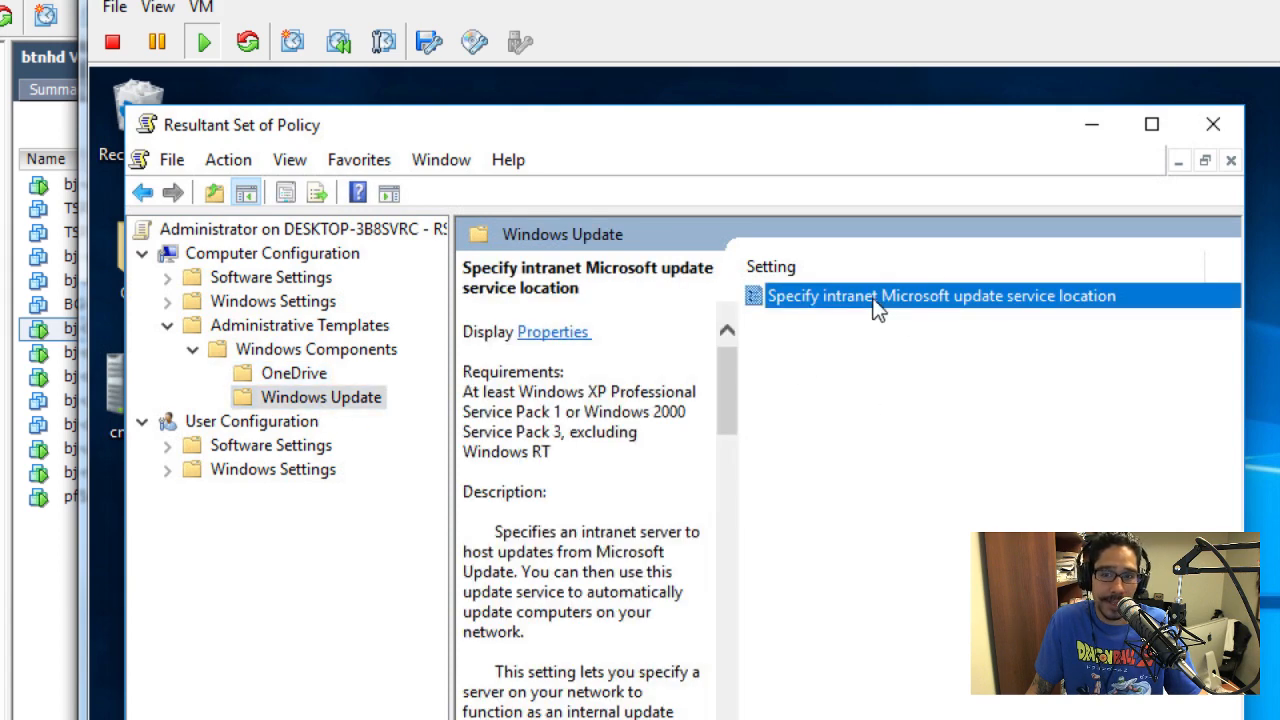
{"action": "double_click", "coordinate": [876, 298]}
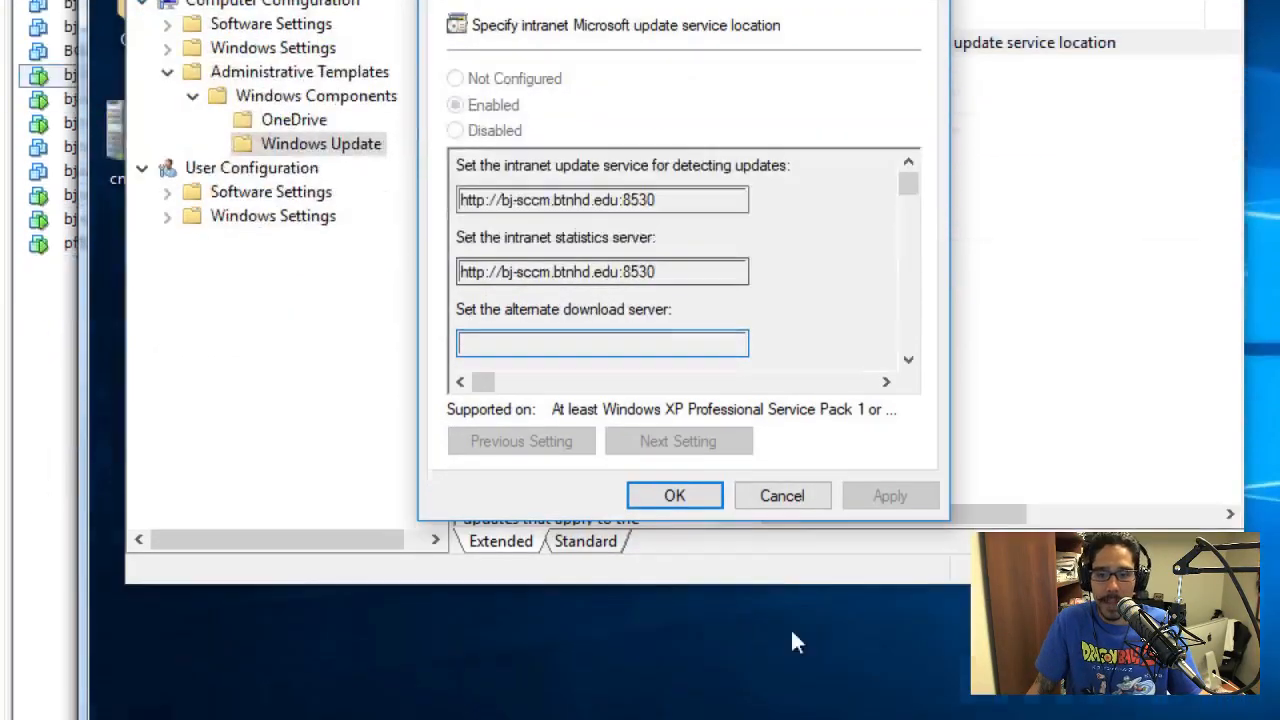
{"action": "left_click", "coordinate": [786, 494]}
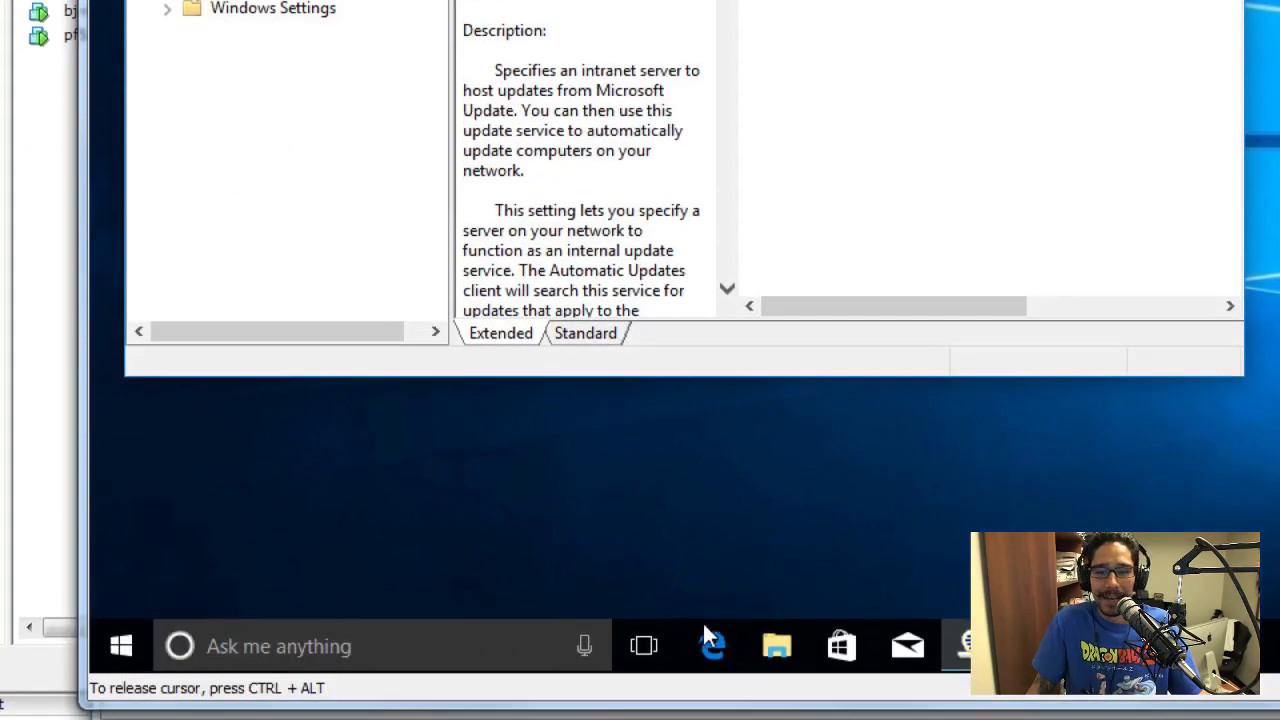
Try to start a browser on the Windows VM; Edge fails to open and the 'inter' search is dismissed.
{"action": "left_click", "coordinate": [712, 682]}
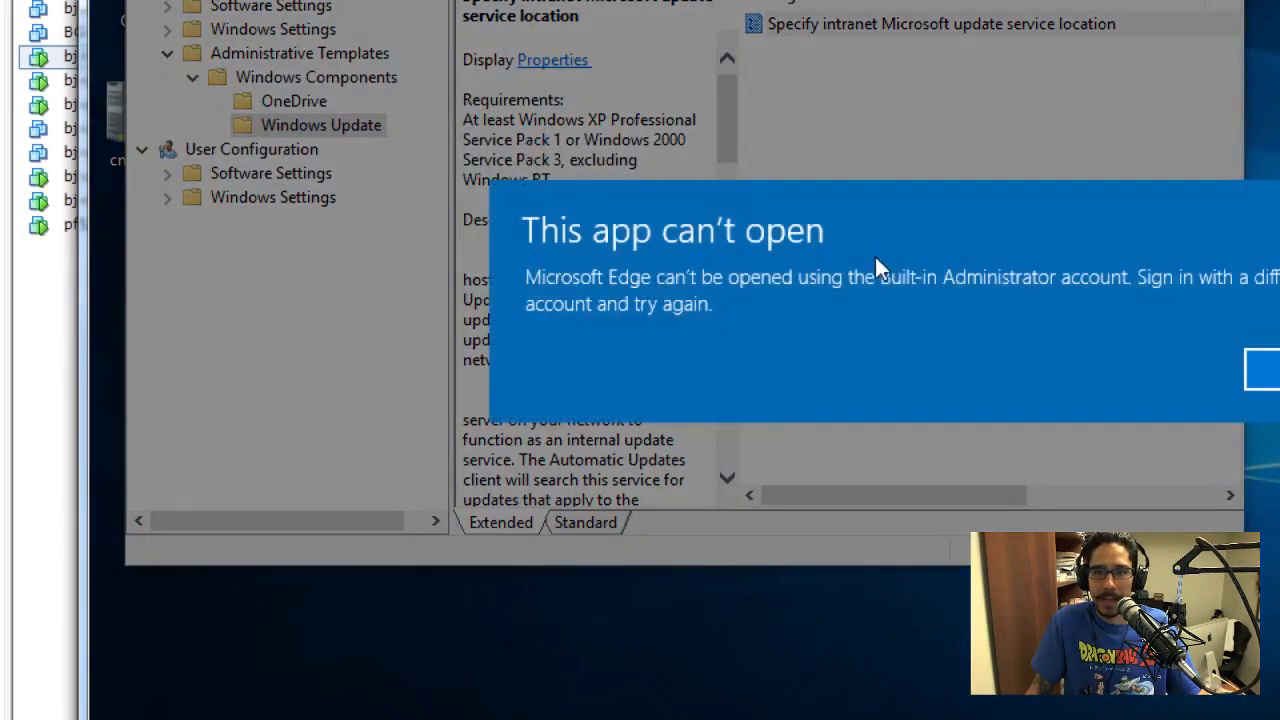
{"action": "left_click", "coordinate": [1264, 370]}
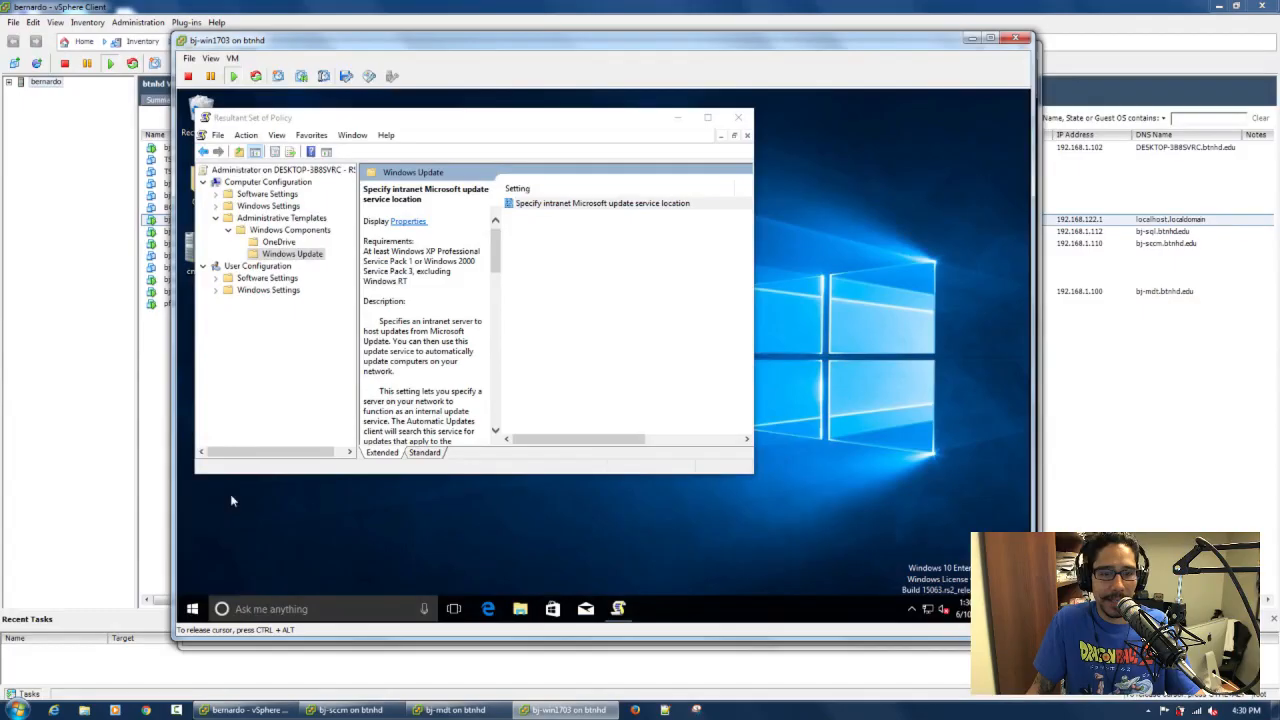
{"action": "left_click", "coordinate": [192, 608]}
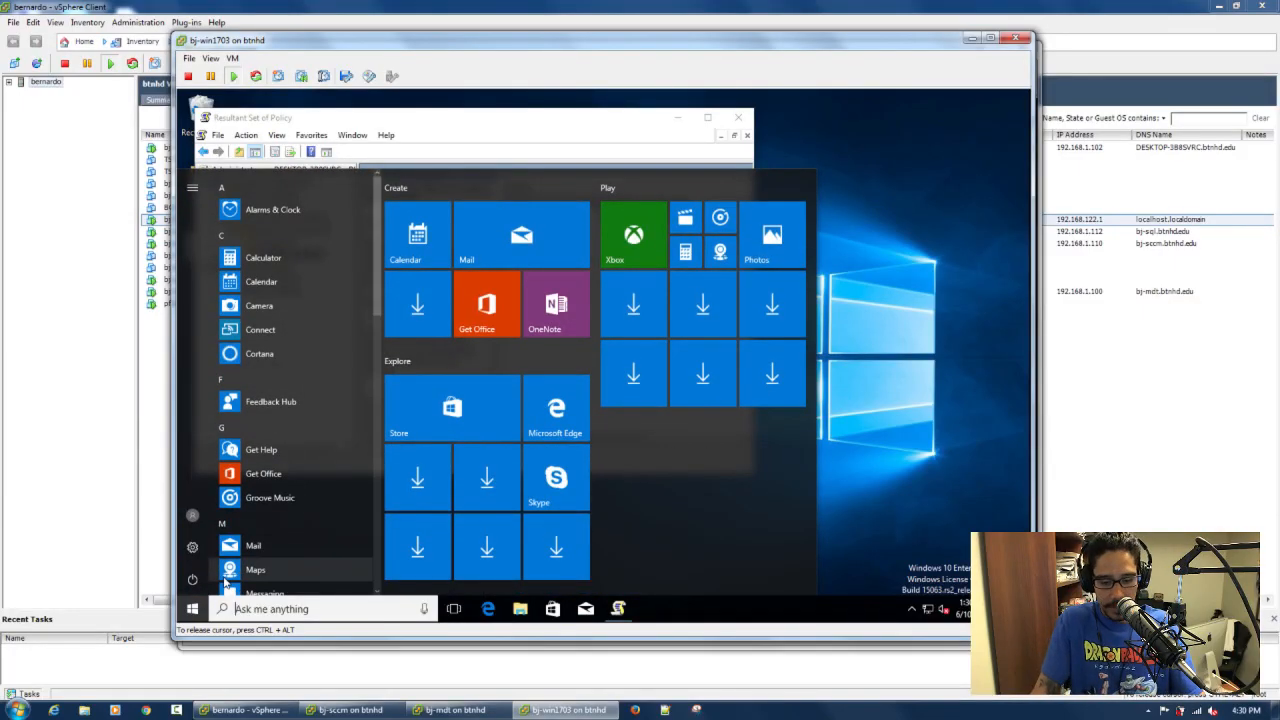
{"action": "type", "text": "inter"}
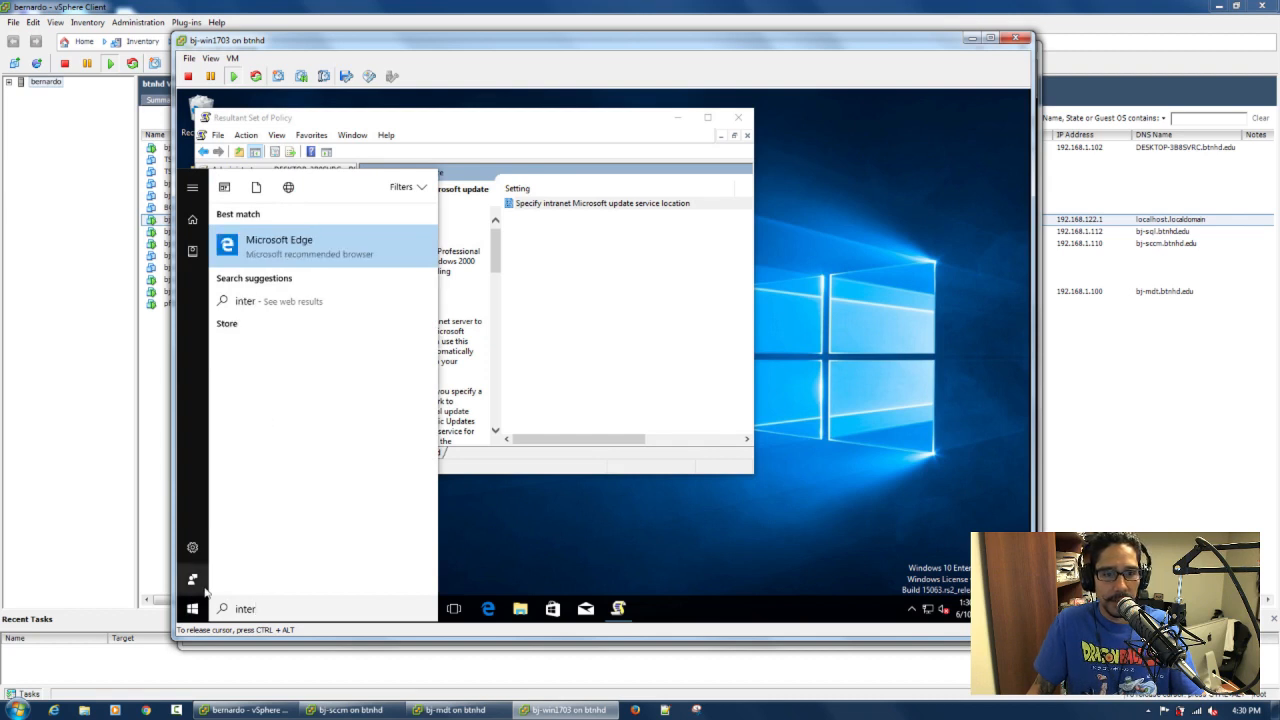
{"action": "left_click", "coordinate": [487, 540]}
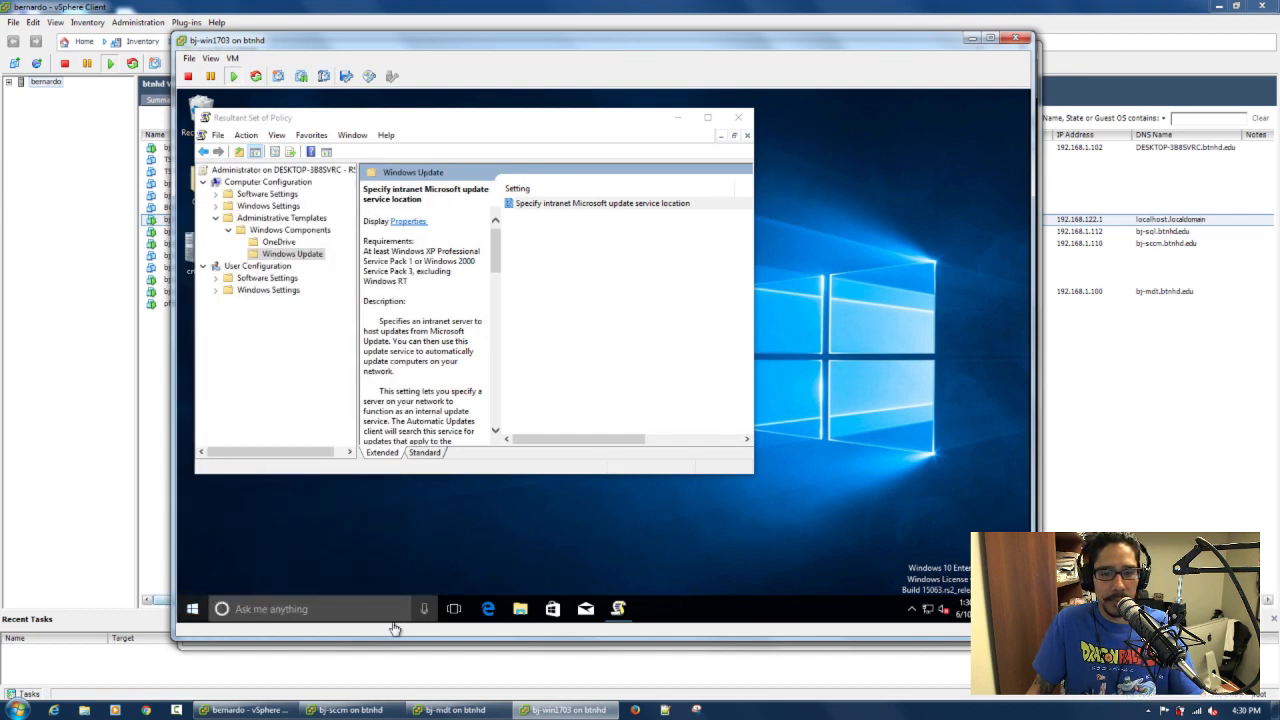
{"action": "left_click", "coordinate": [455, 710]}
{"action": "left_click", "coordinate": [358, 620]}
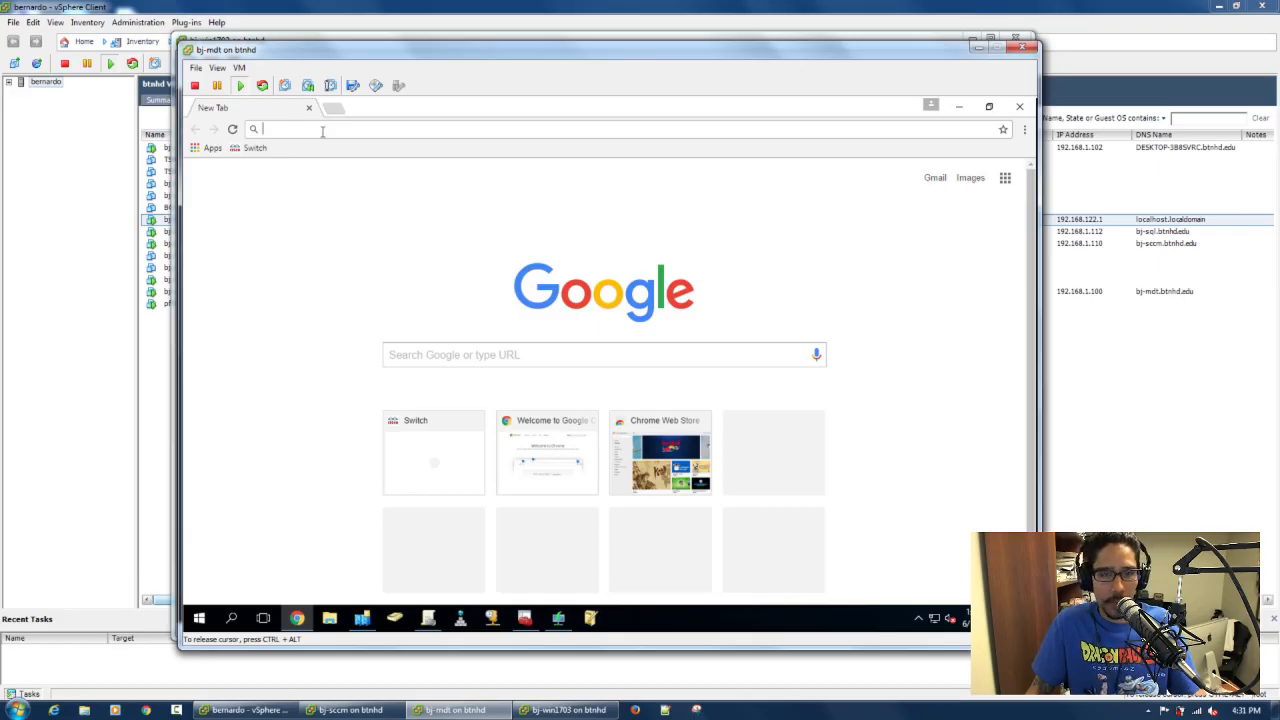
{"action": "type", "text": "http://bj-sccm.btnhd.edu:8530"}
{"action": "left_click", "coordinate": [551, 145]}
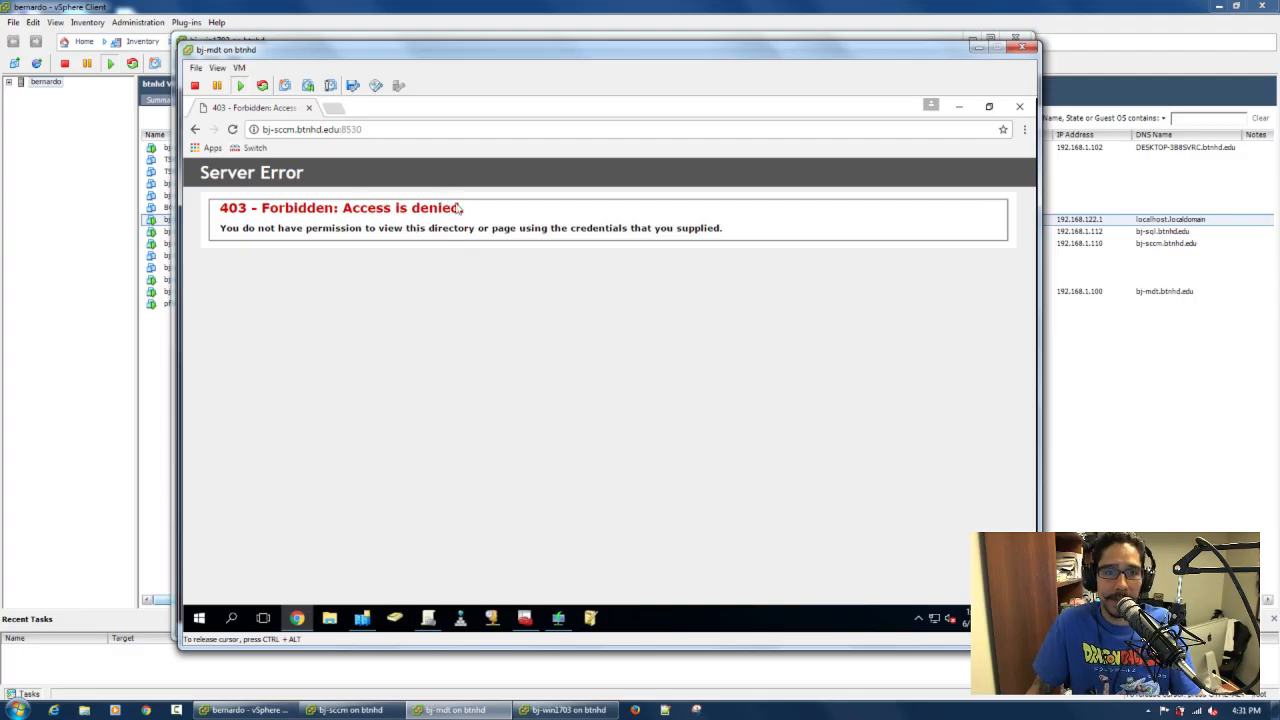
{"action": "left_click", "coordinate": [1019, 106]}
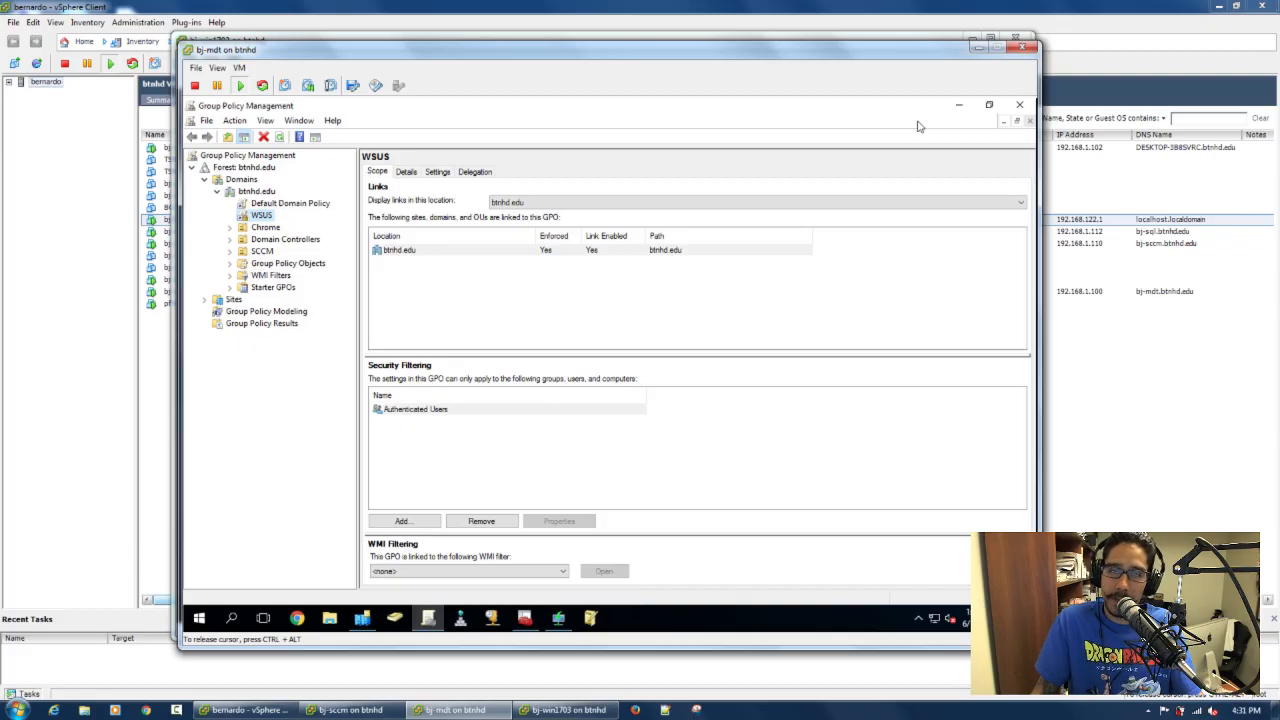
Close Group Policy Management and the bj-mdt console, then minimise the bj-win1703 console.
{"action": "left_click", "coordinate": [1016, 106]}
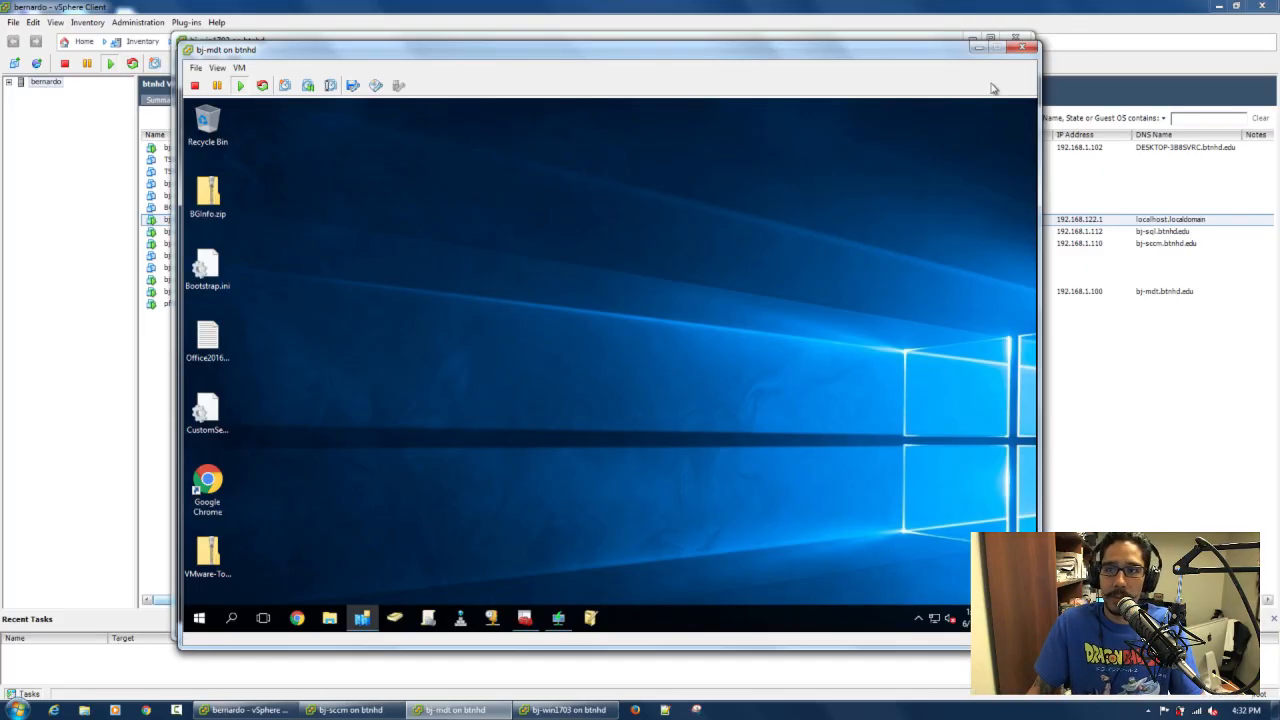
{"action": "left_click", "coordinate": [1024, 47]}
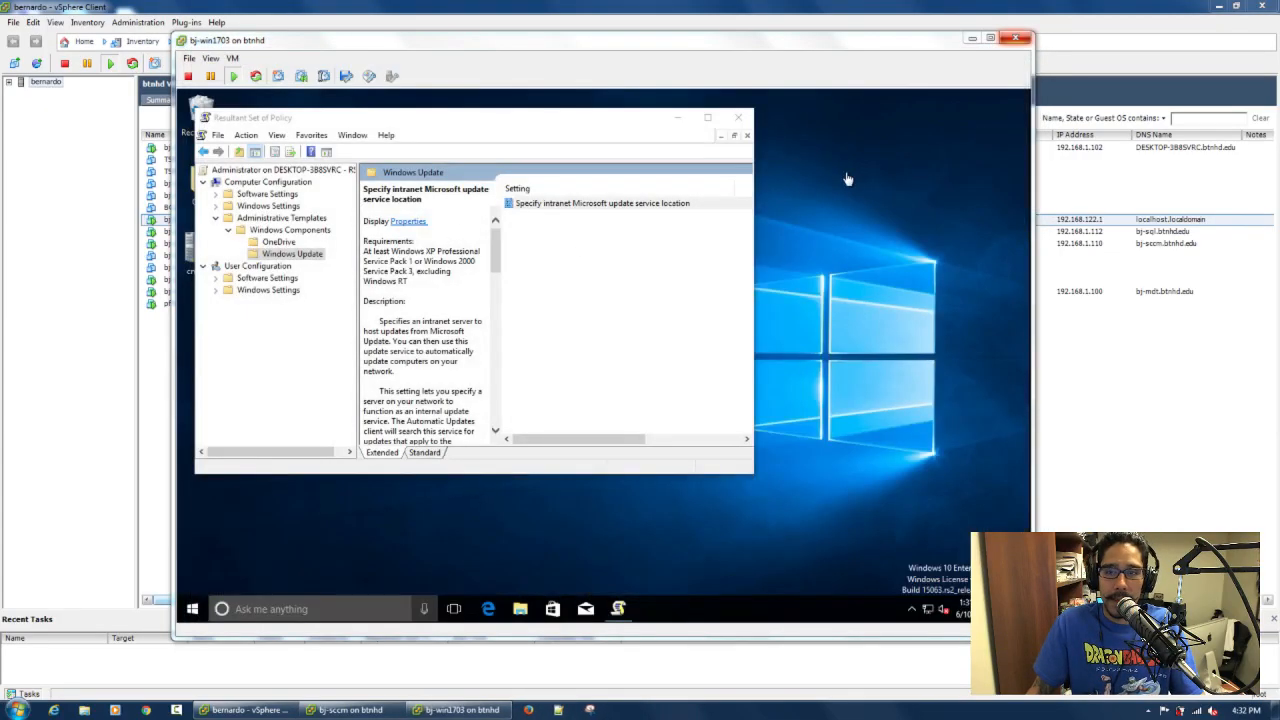
{"action": "left_click", "coordinate": [975, 39]}
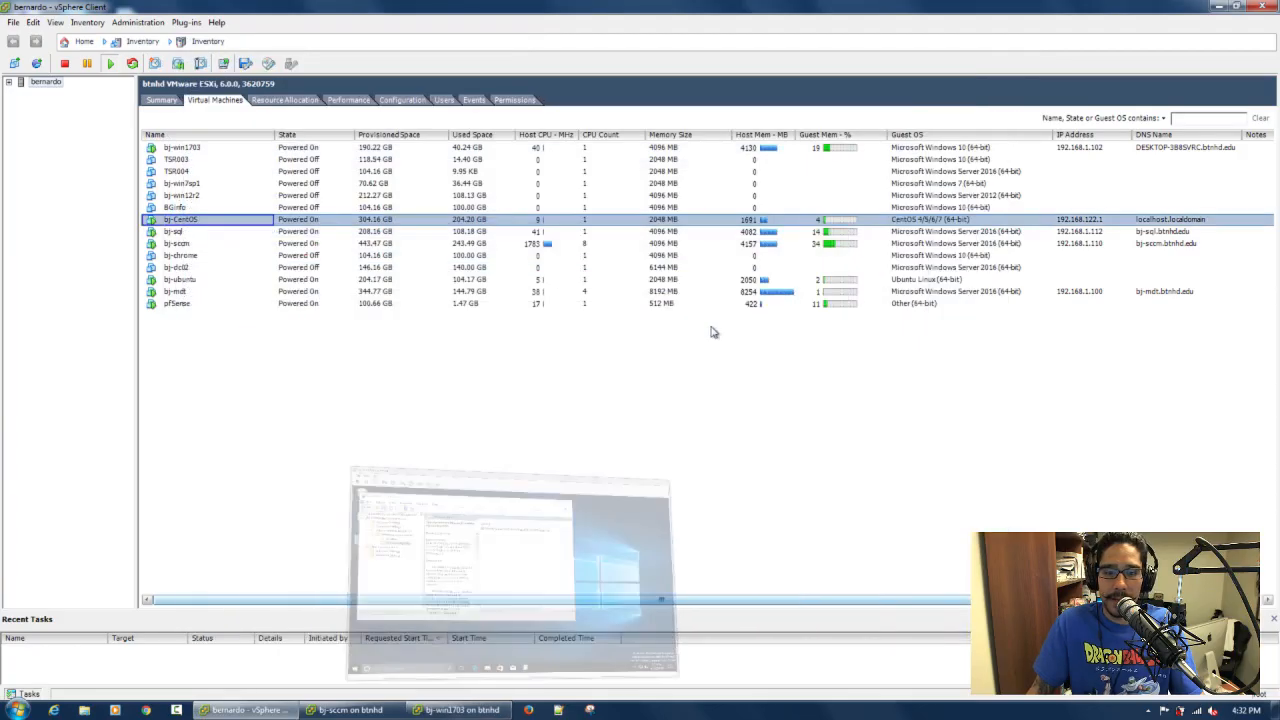
Return to the bj-sccm console's Sites view and open the BTN site's context menu.
{"action": "left_click", "coordinate": [350, 710]}
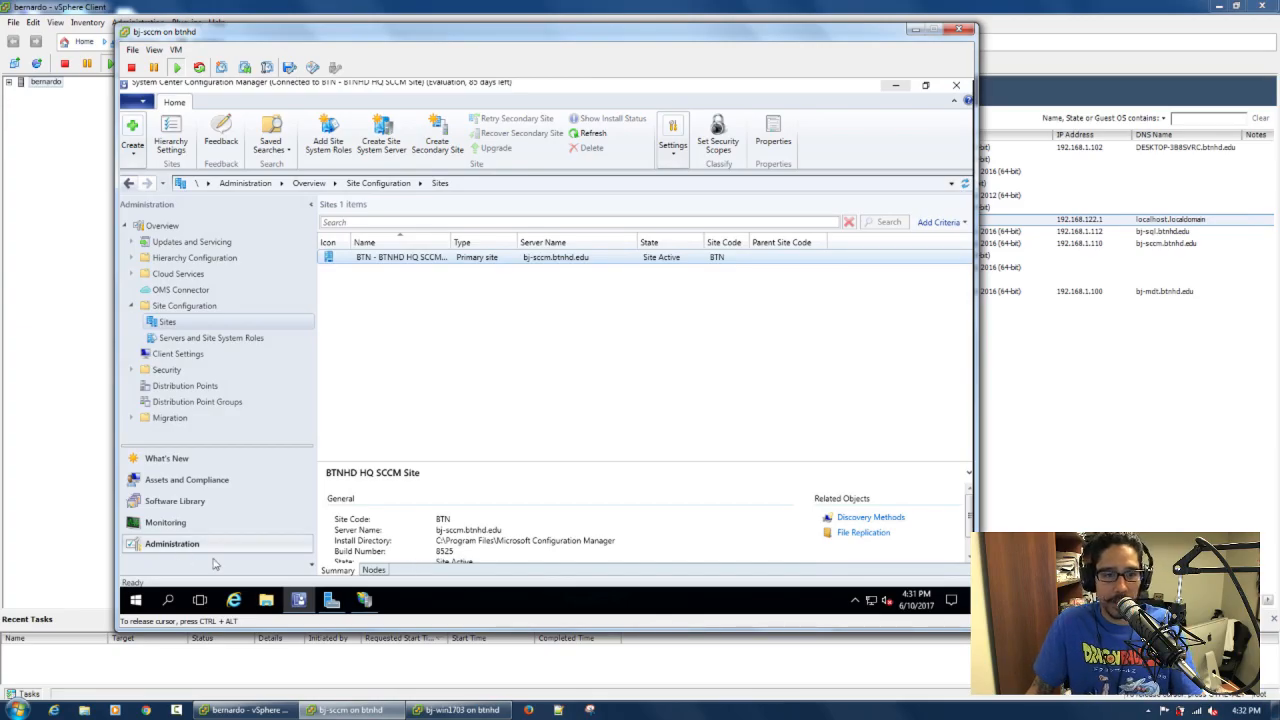
{"action": "key", "text": "ctrl+alt"}
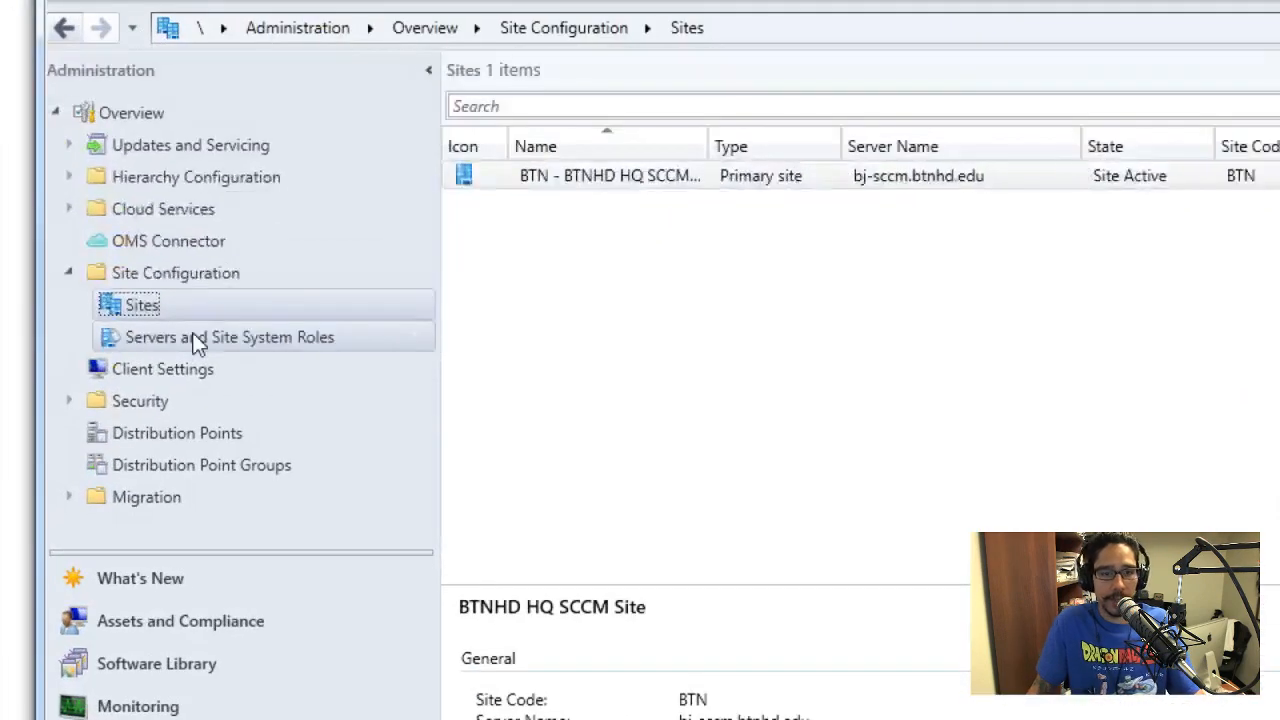
{"action": "left_click", "coordinate": [196, 342]}
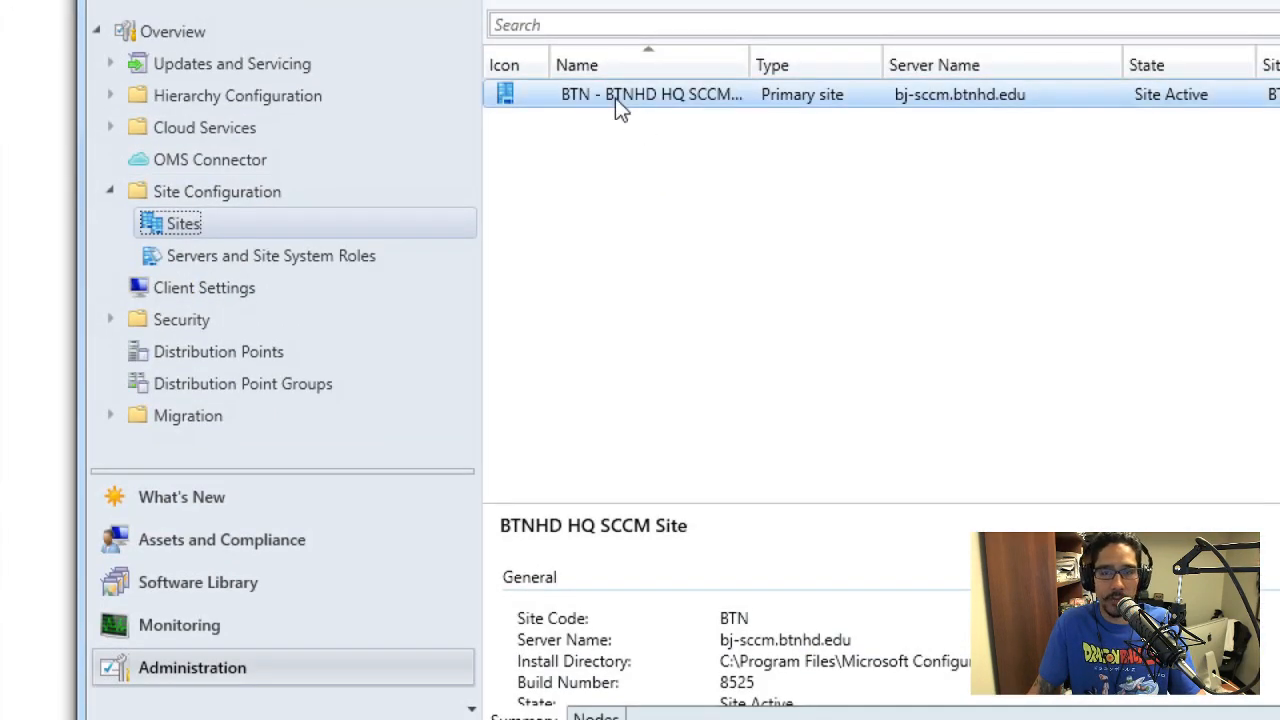
{"action": "right_click", "coordinate": [615, 96]}
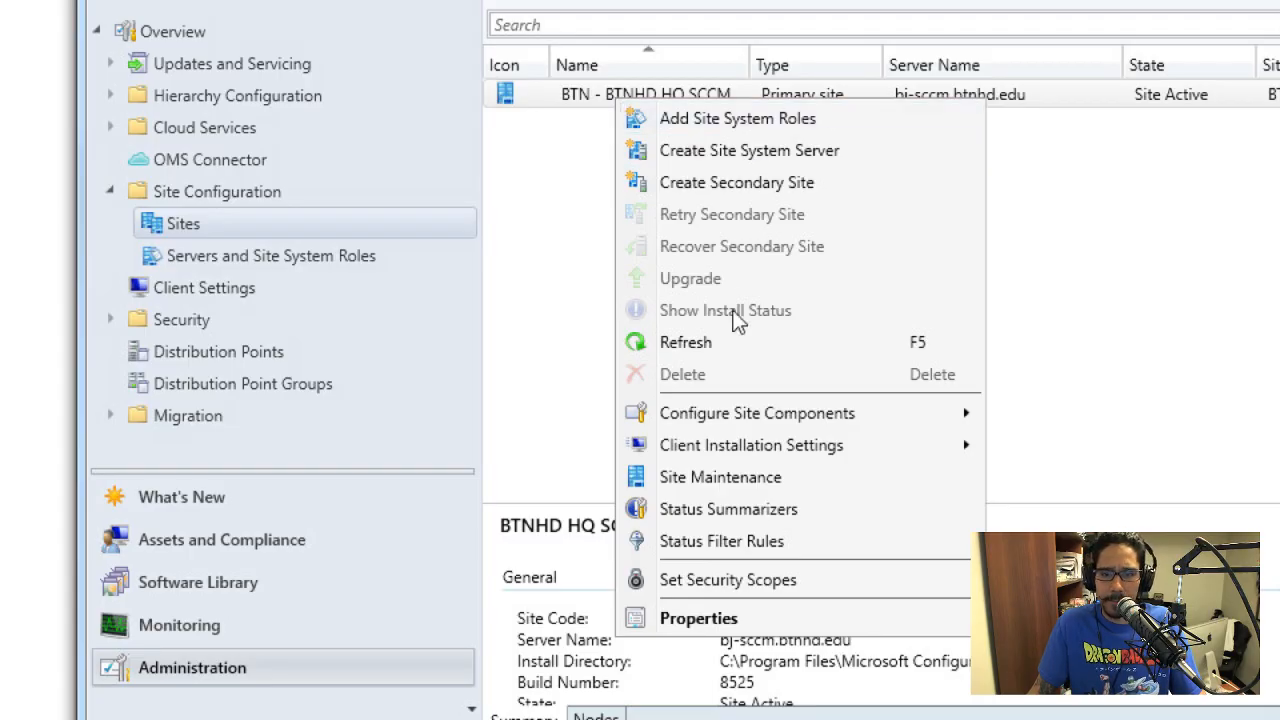
Enable Software Update-Based Client Installation for the BTN site and apply it.
{"action": "mouse_move", "coordinate": [726, 455]}
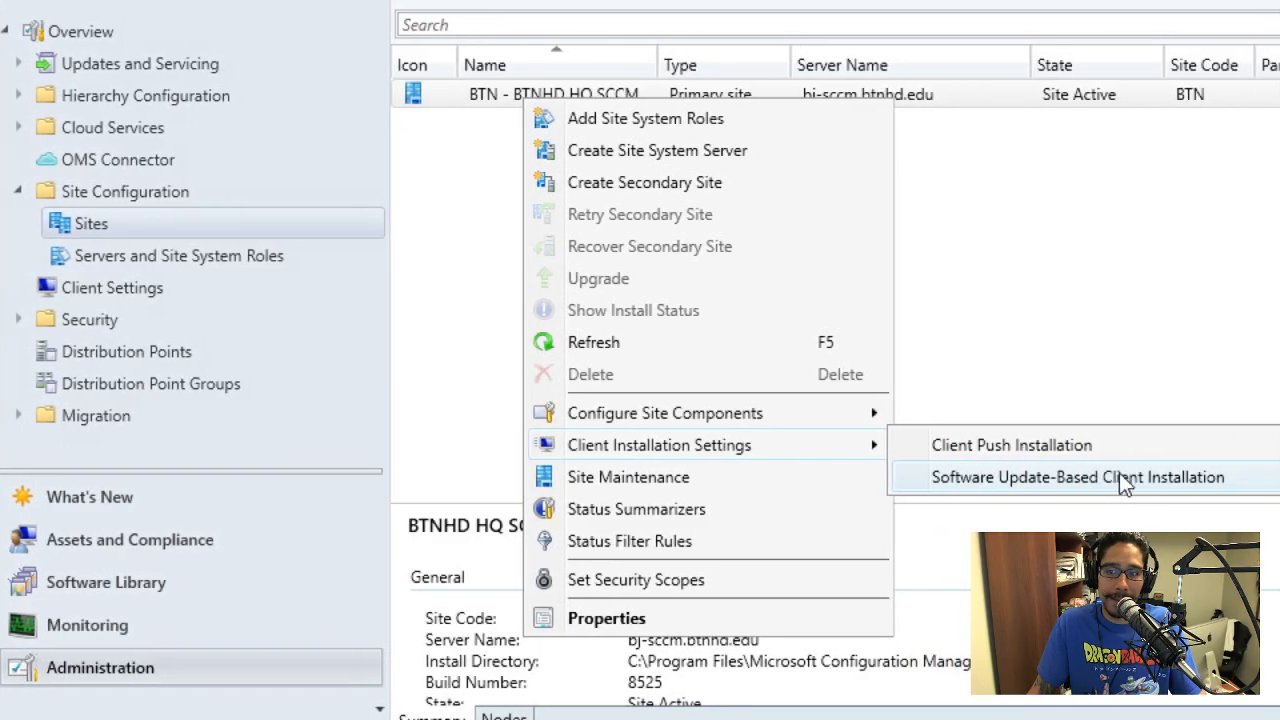
{"action": "left_click", "coordinate": [1122, 480]}
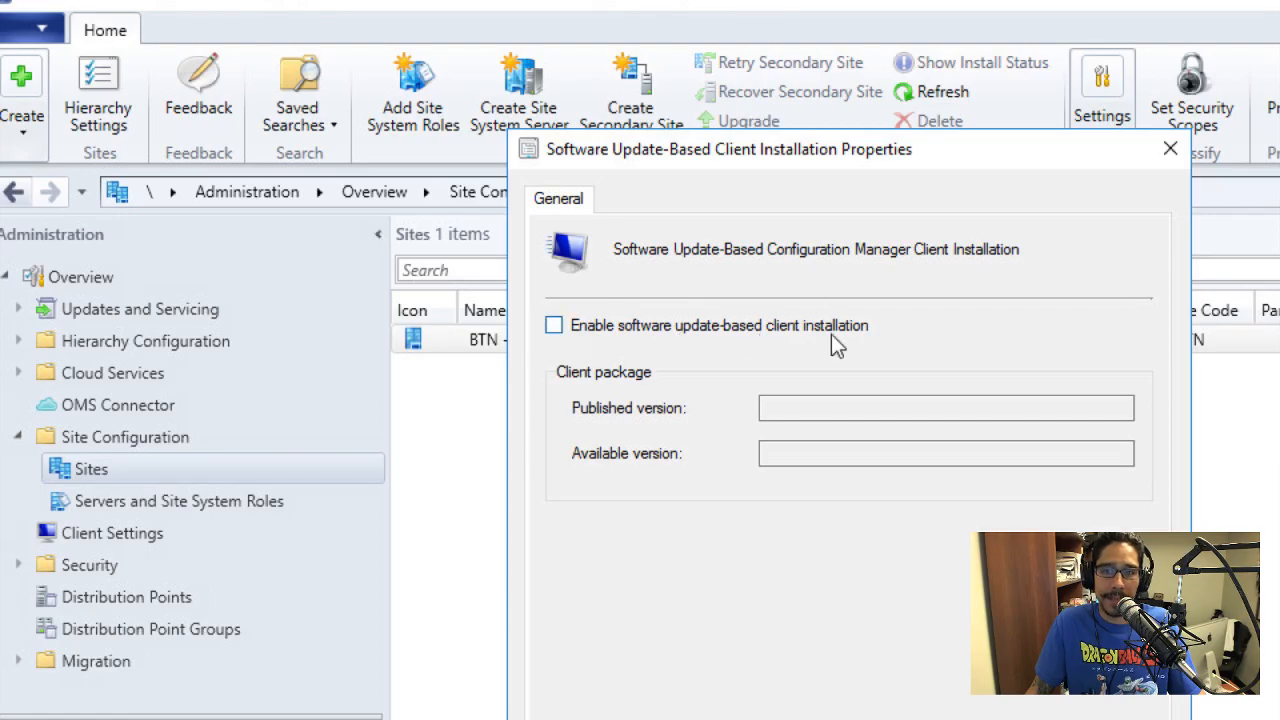
{"action": "left_click", "coordinate": [562, 335]}
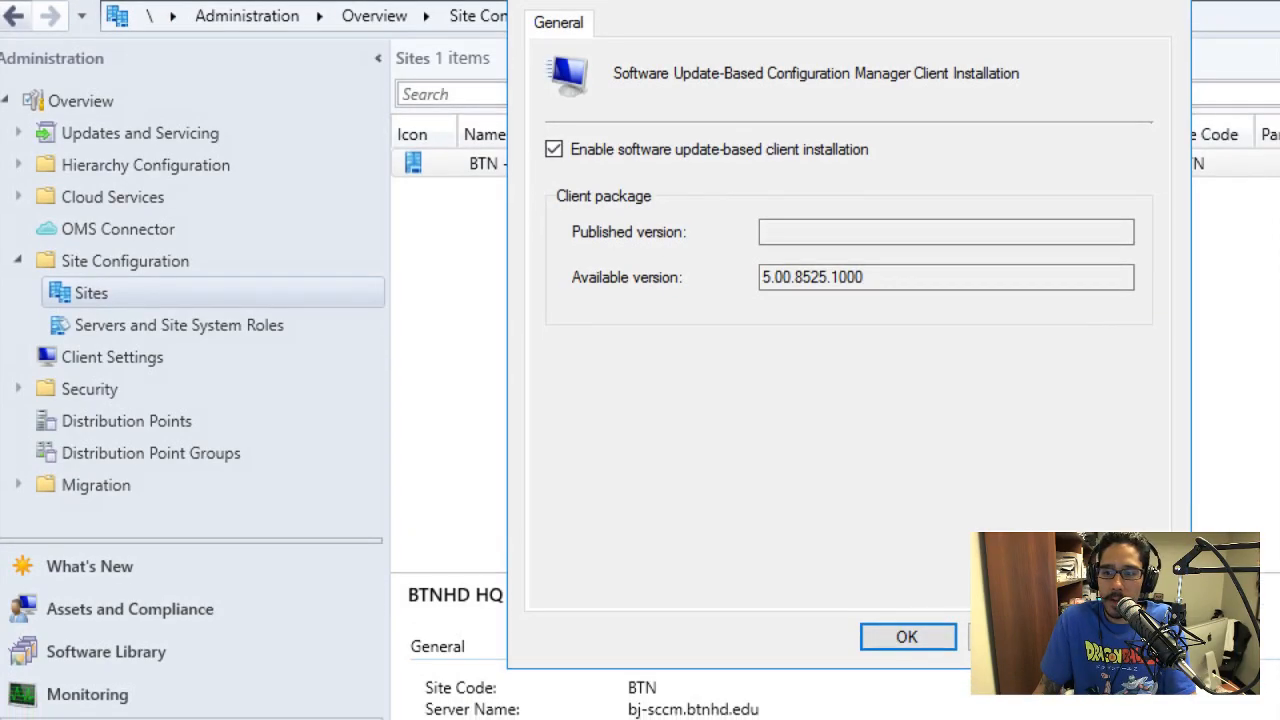
{"action": "left_click", "coordinate": [907, 628]}
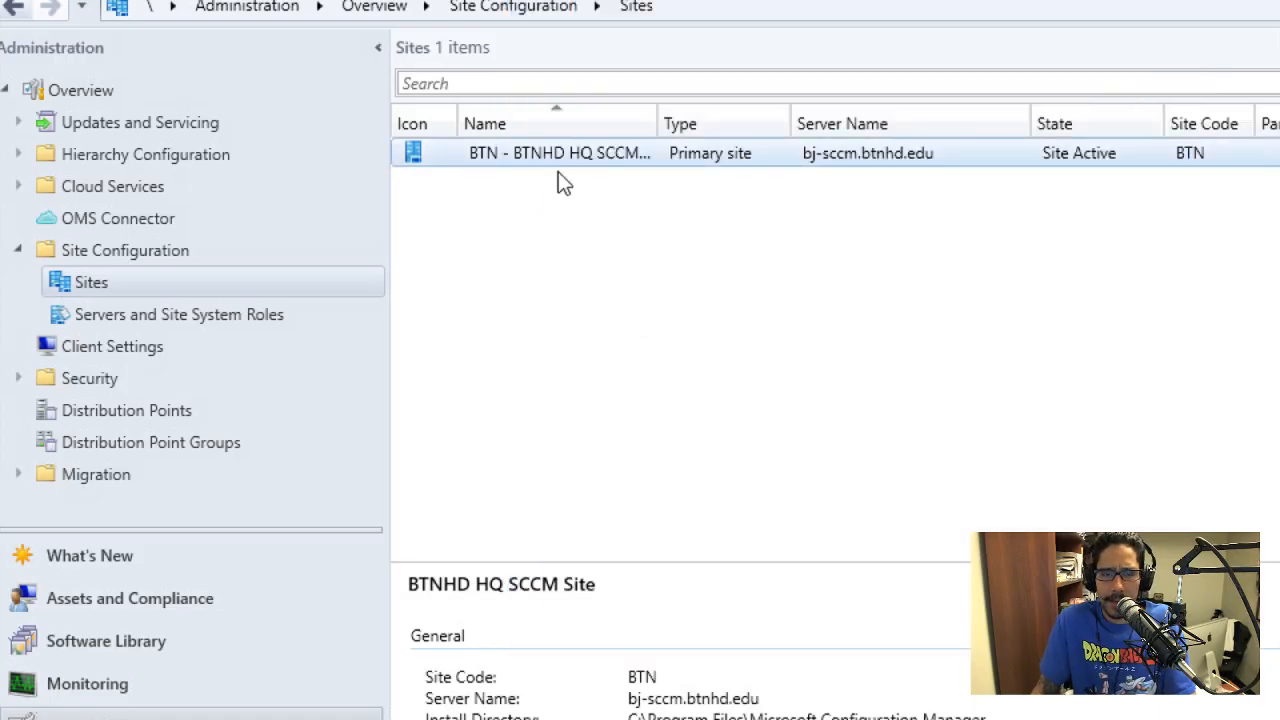
Reopen the BTN site's software update-based installation settings to confirm client version 5.00.8525.1000.
{"action": "right_click", "coordinate": [531, 165]}
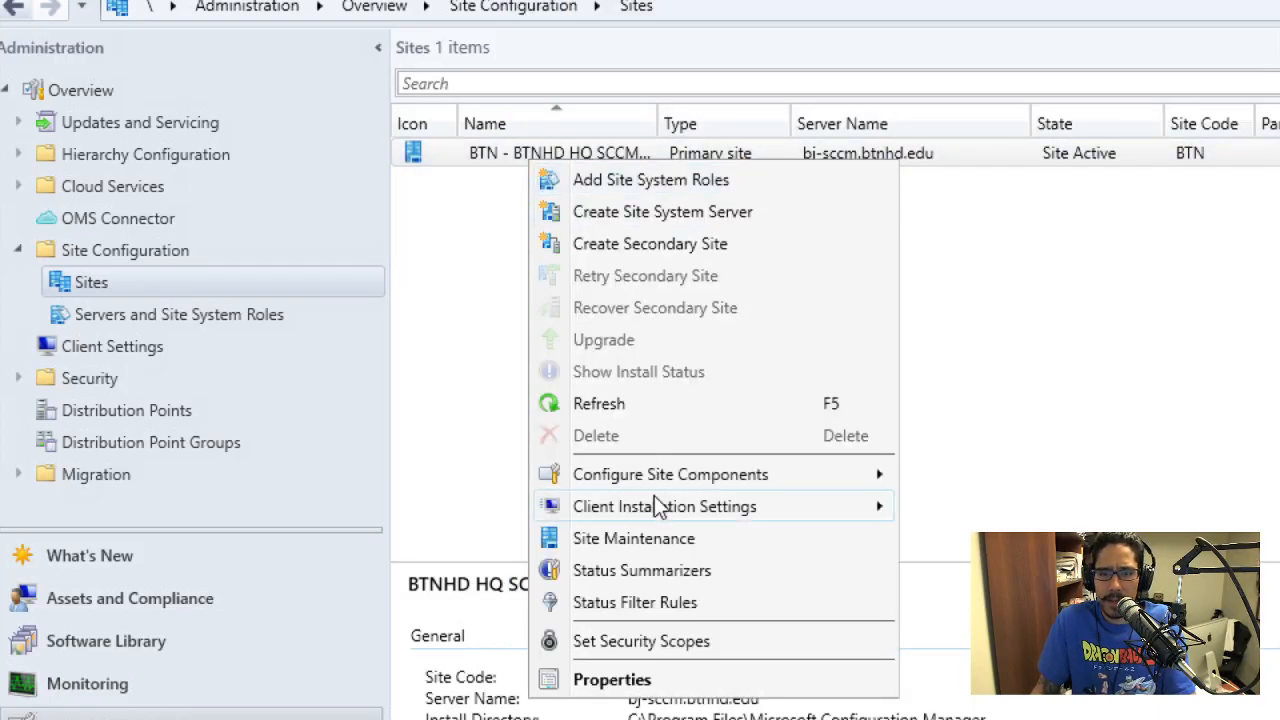
{"action": "mouse_move", "coordinate": [656, 510]}
{"action": "left_click", "coordinate": [957, 538]}
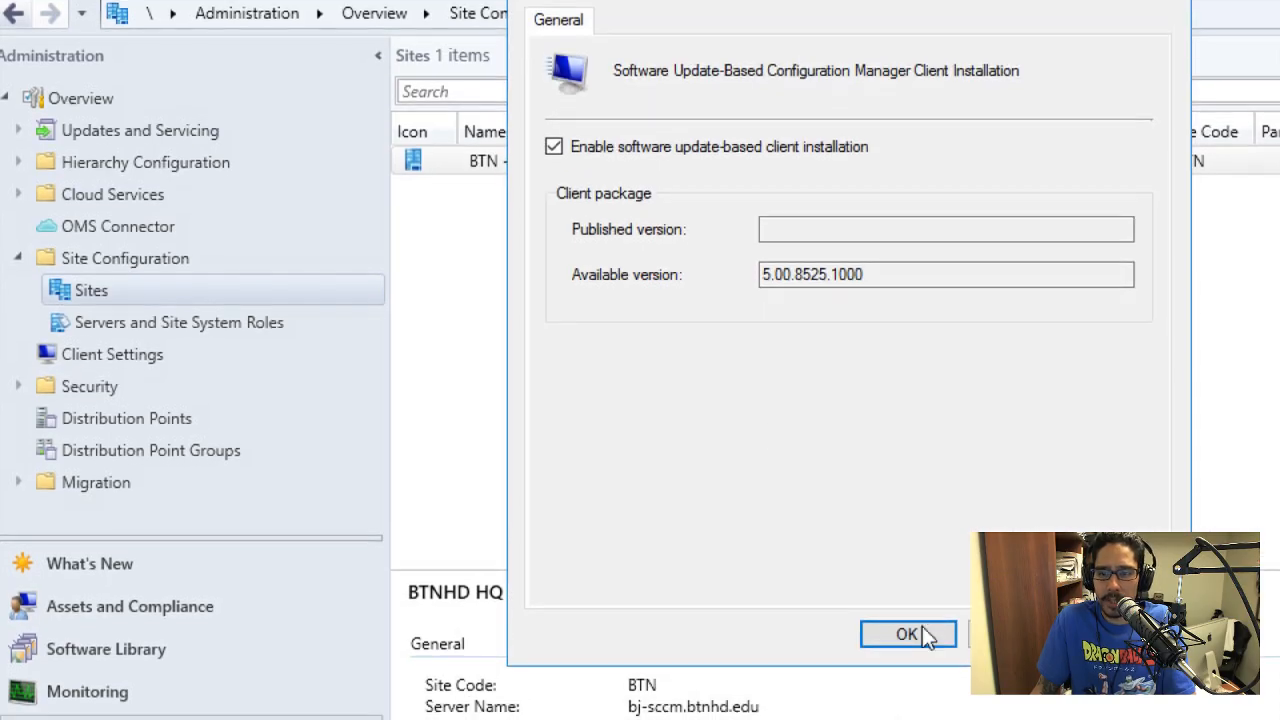
{"action": "left_click", "coordinate": [920, 637]}
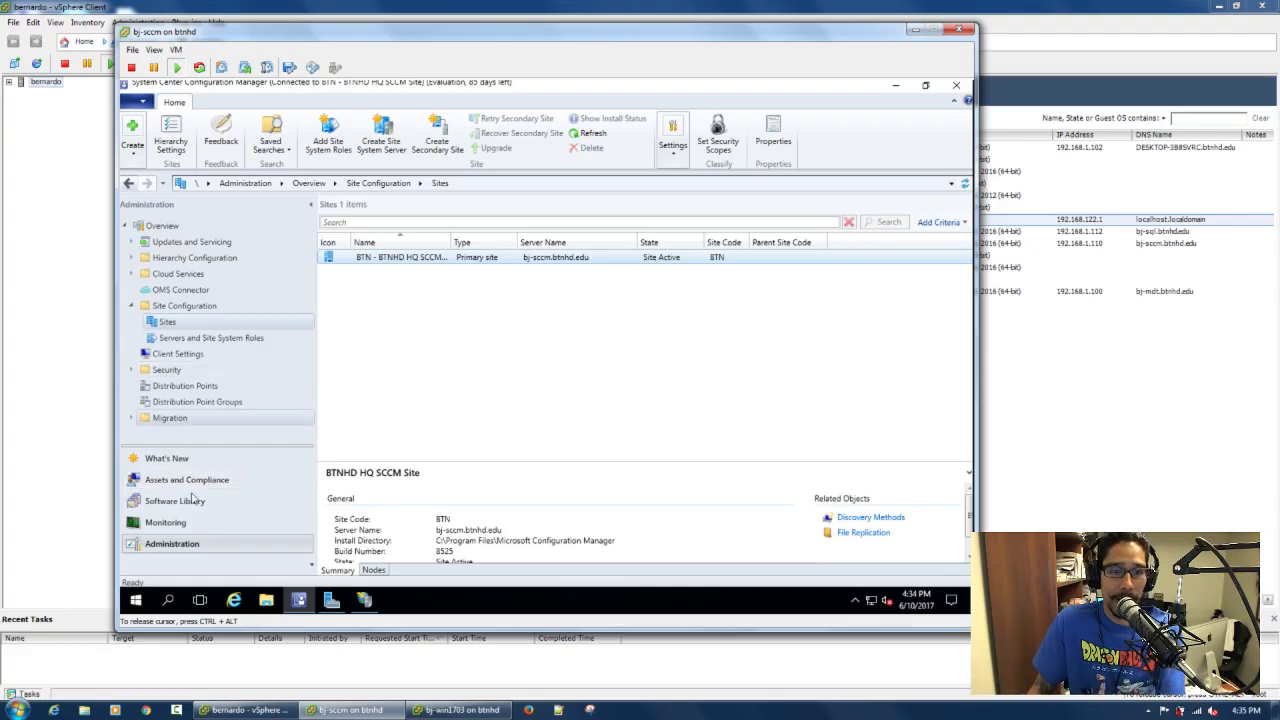
Show the six Device Collections under Assets and Compliance, then bring IIS Manager forward.
{"action": "left_click", "coordinate": [186, 508]}
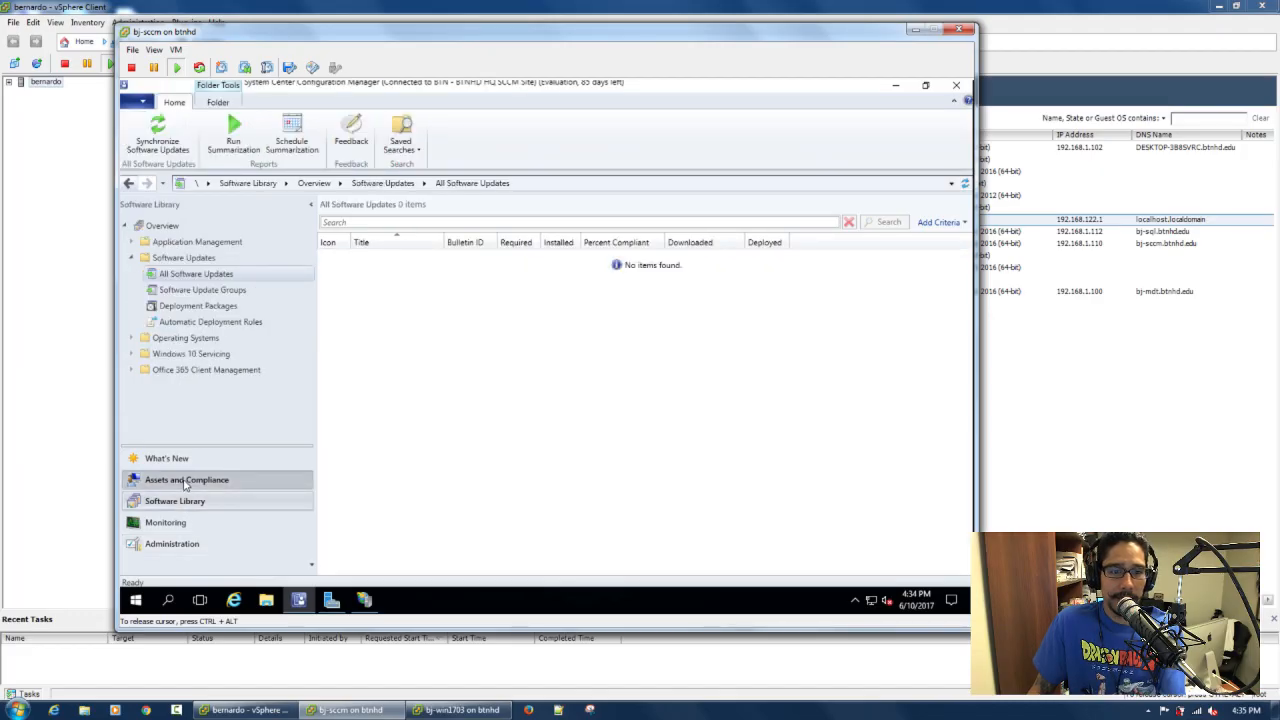
{"action": "left_click", "coordinate": [186, 482]}
{"action": "left_click", "coordinate": [184, 339]}
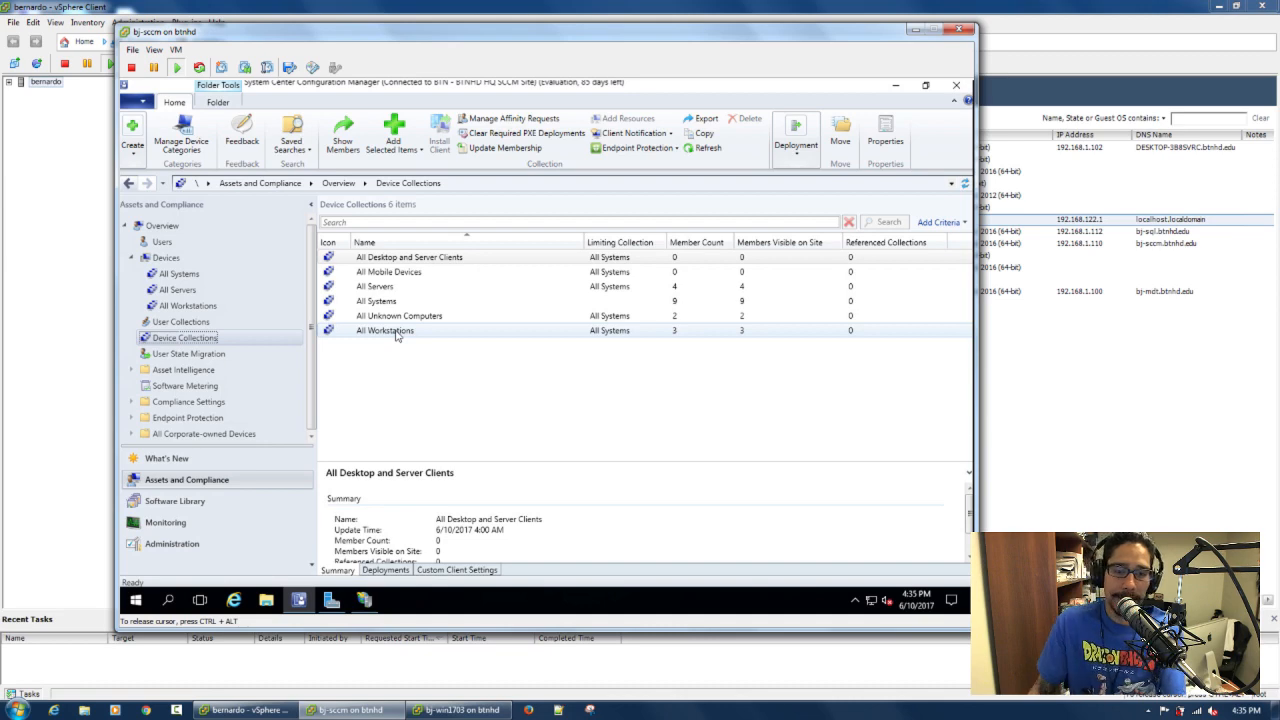
{"action": "left_click", "coordinate": [364, 599]}
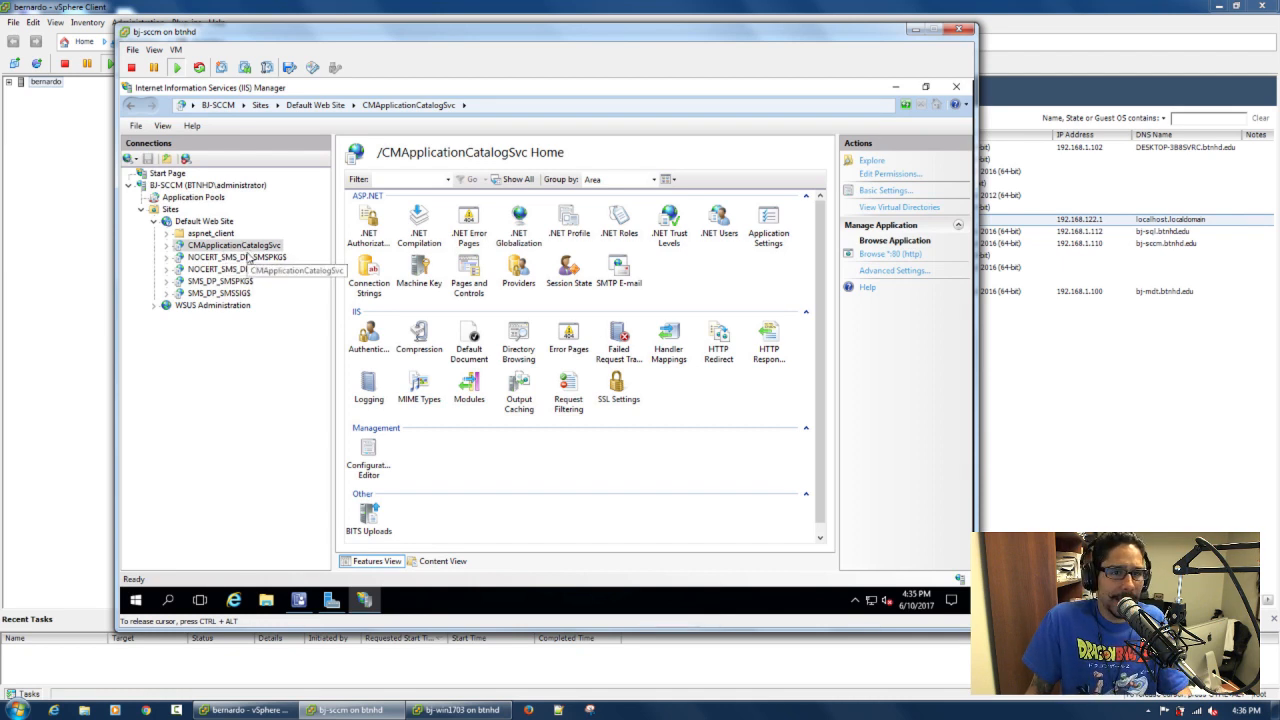
Inspect the ConfigMgr Application Web Service Pool under Application Pools, then minimise IIS Manager.
{"action": "left_click", "coordinate": [212, 201]}
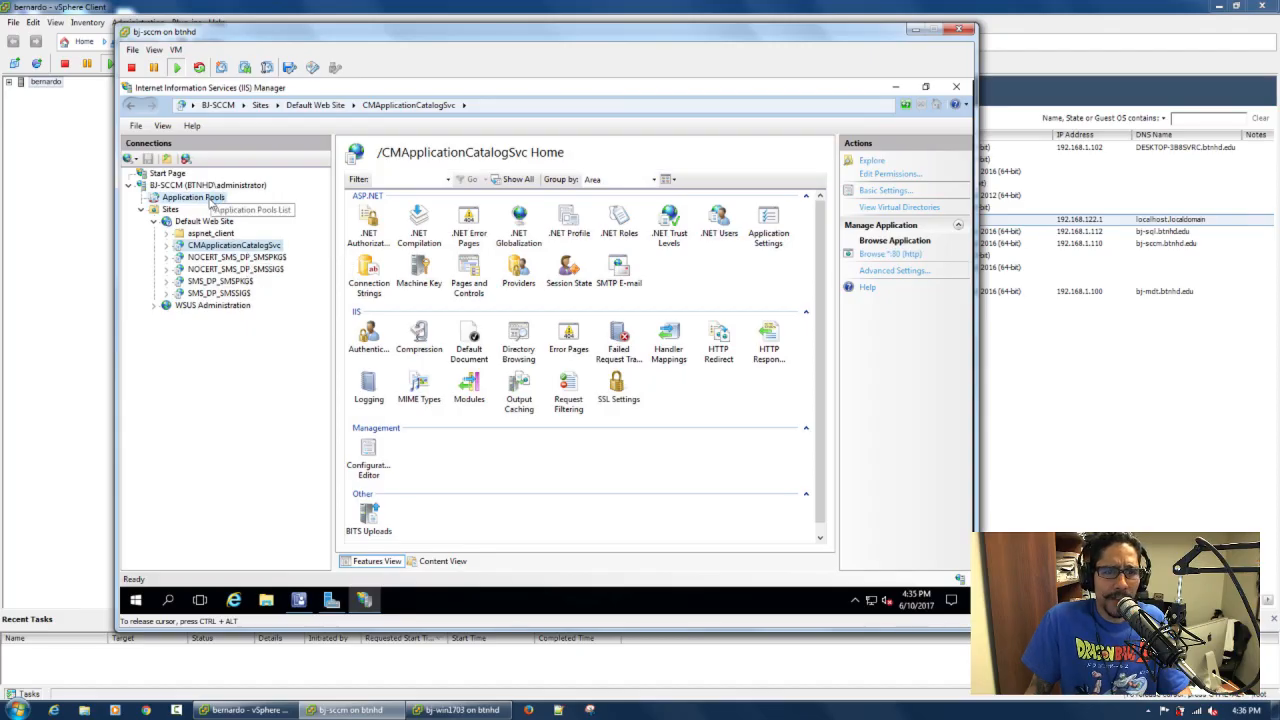
{"action": "left_click", "coordinate": [390, 304]}
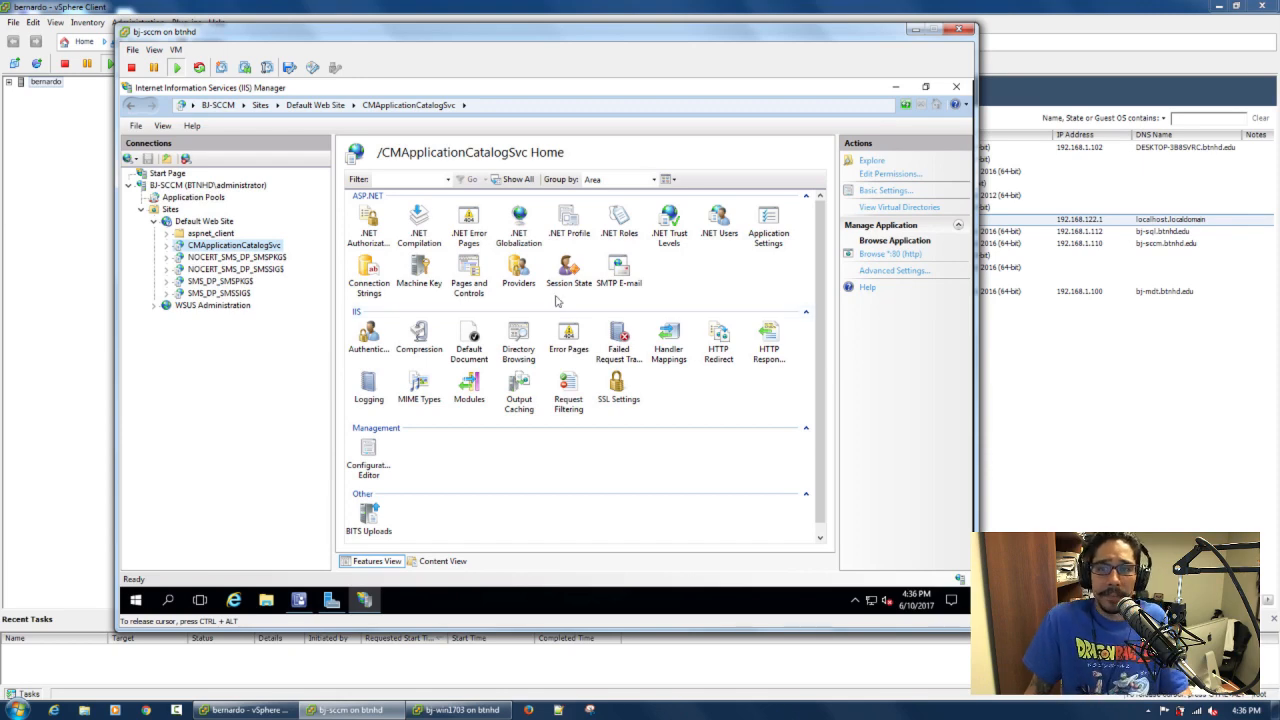
{"action": "left_click", "coordinate": [896, 90]}
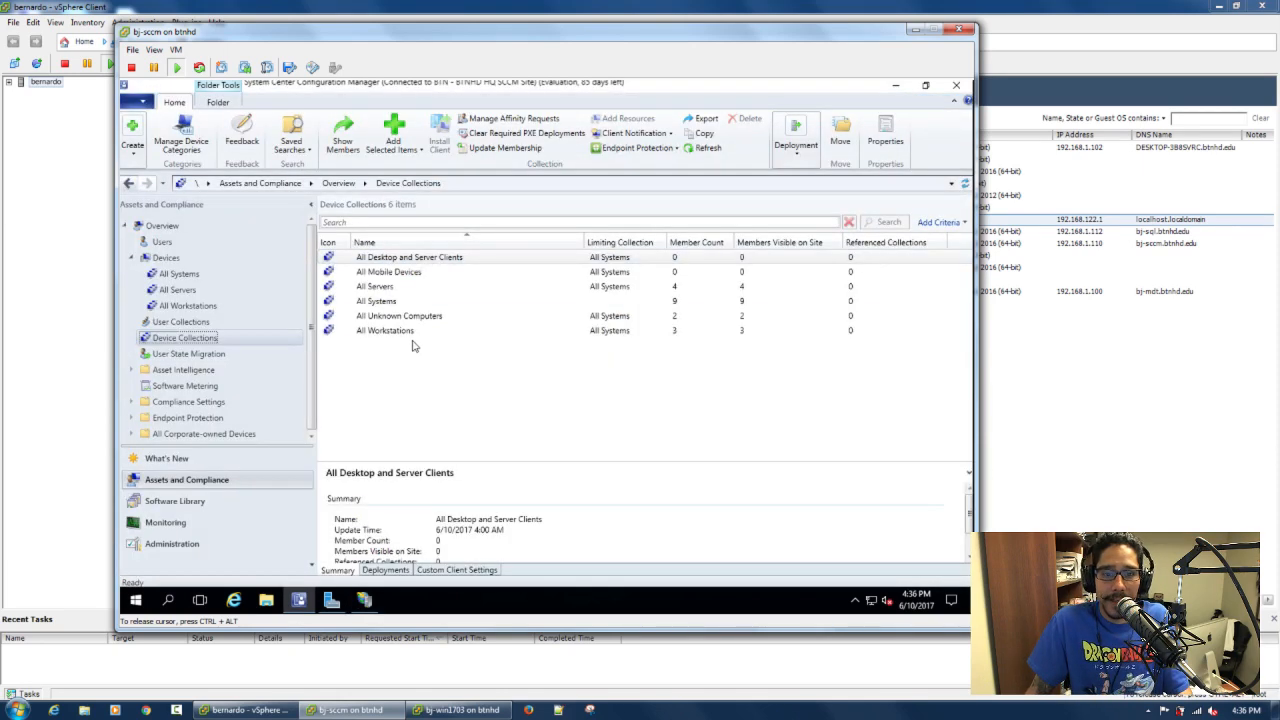
Minimise the SCCM console and open the awebsvcMSI log from the desktop in CMTrace.
{"action": "left_click", "coordinate": [896, 86]}
{"action": "left_click", "coordinate": [556, 272]}
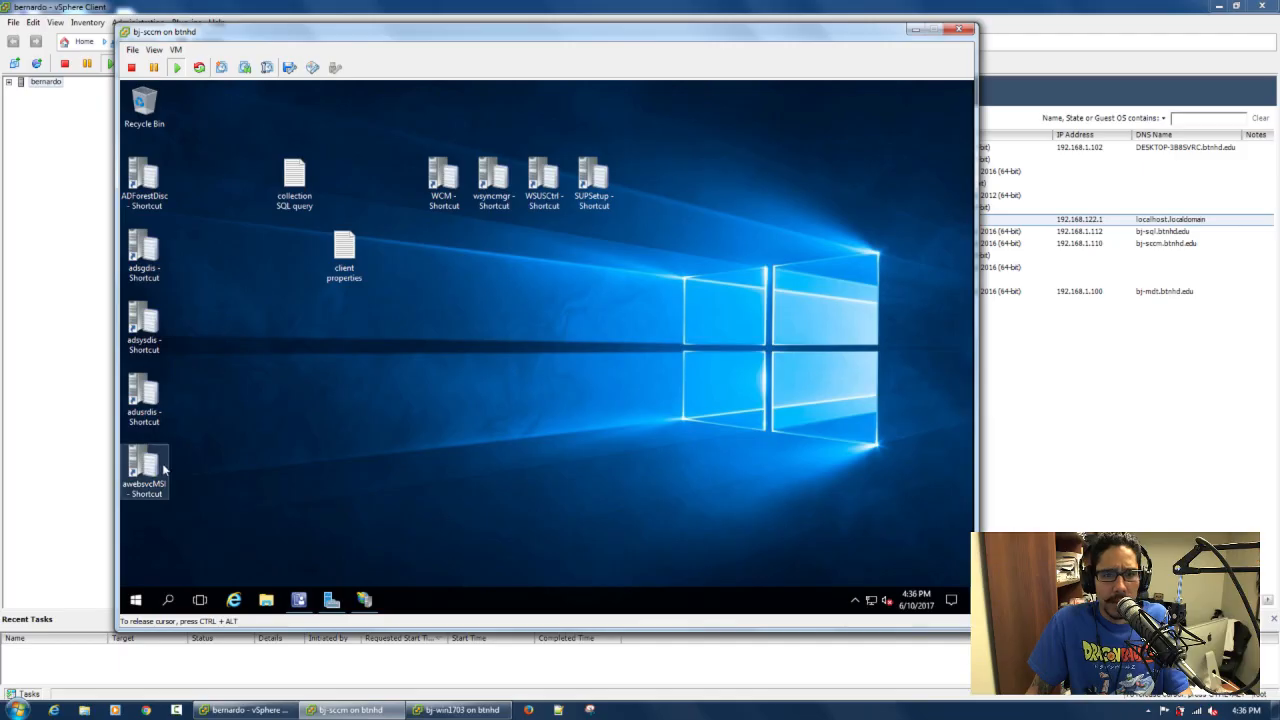
{"action": "left_click_drag", "start_coordinate": [146, 466], "coordinate": [500, 320]}
{"action": "double_click", "coordinate": [505, 318]}
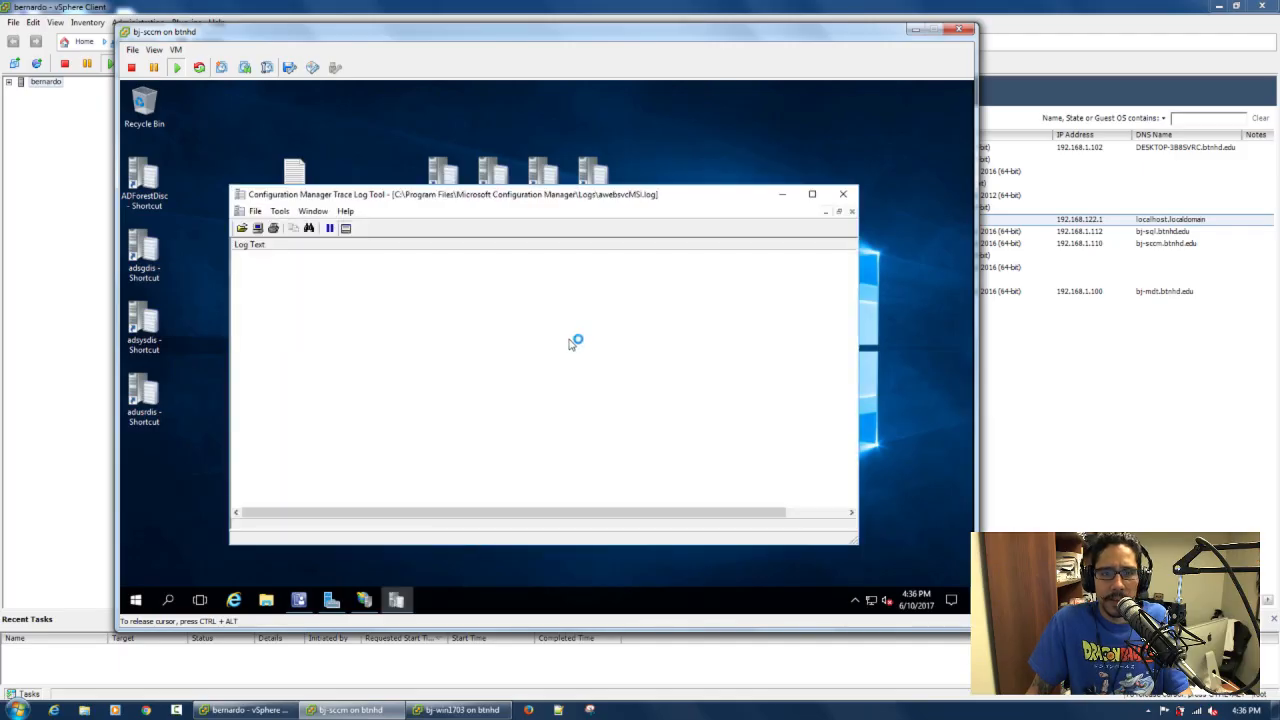
Maximise CMTrace, review the 1402 note, MainEngineThread and clean-up deferral entries, then close it.
{"action": "left_click", "coordinate": [812, 194]}
{"action": "left_click", "coordinate": [490, 350]}
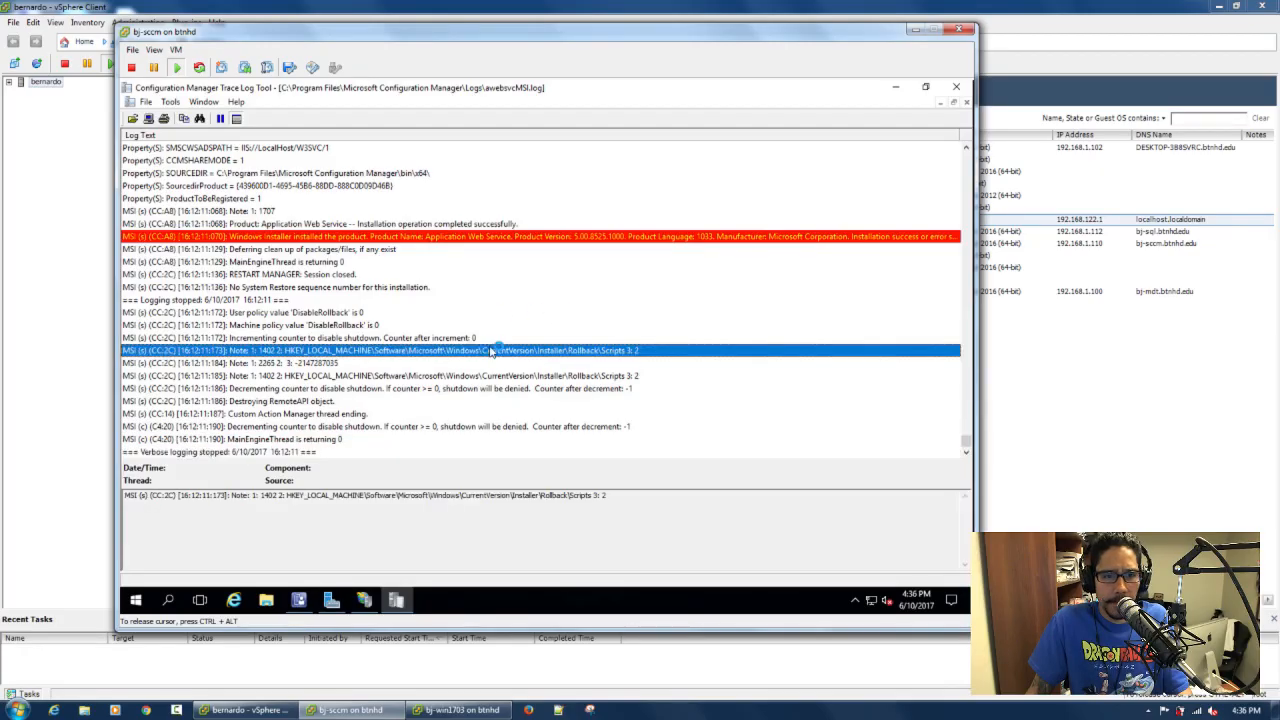
{"action": "left_click", "coordinate": [322, 439]}
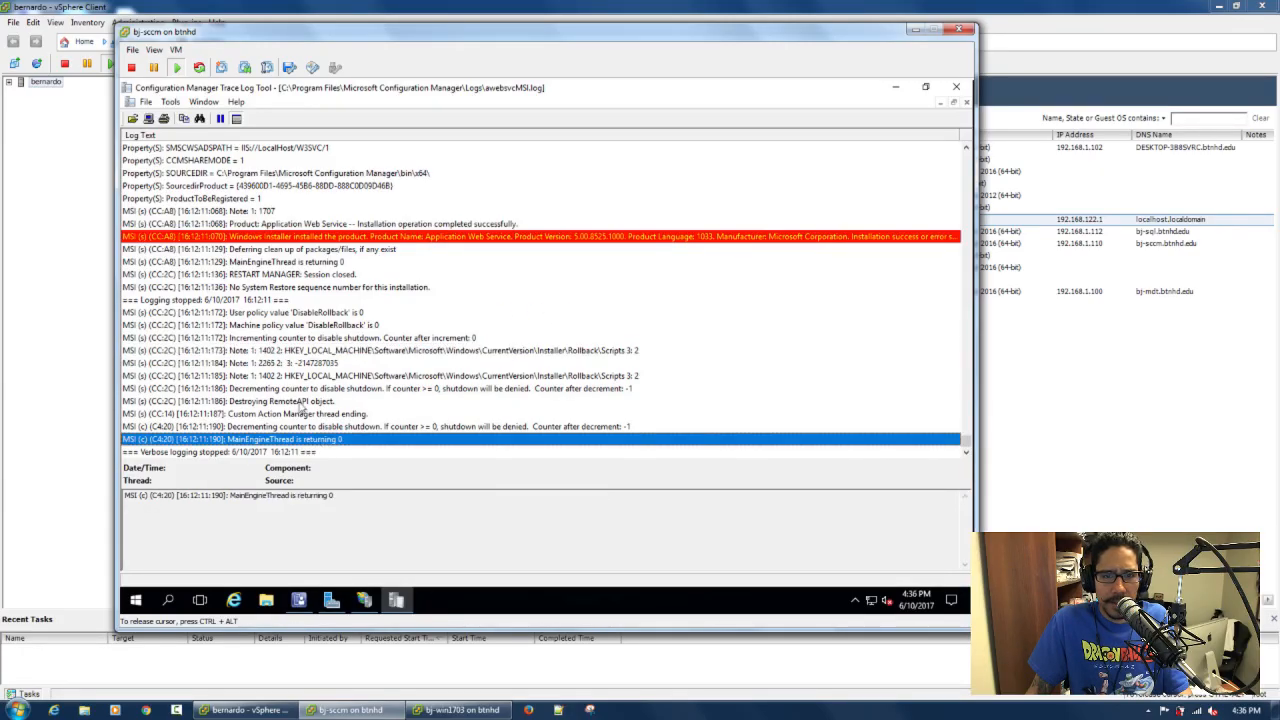
{"action": "left_click", "coordinate": [370, 352]}
{"action": "left_click", "coordinate": [443, 253]}
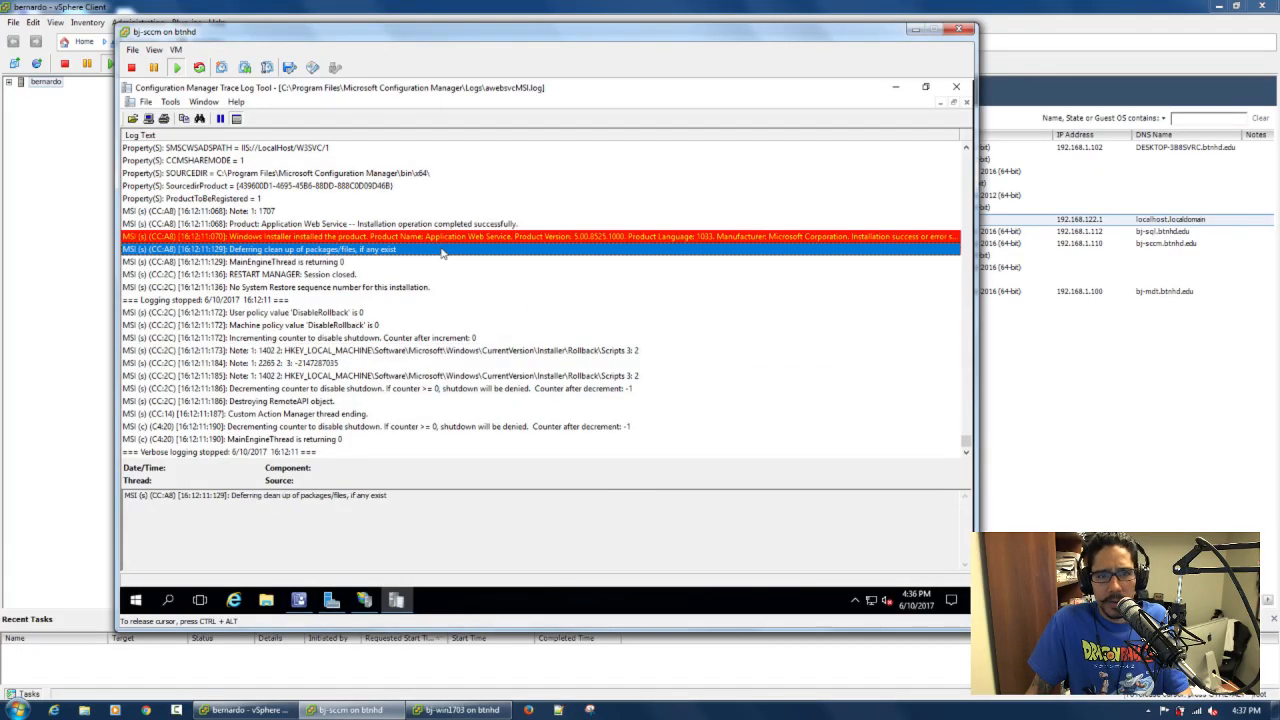
{"action": "left_click", "coordinate": [957, 90]}
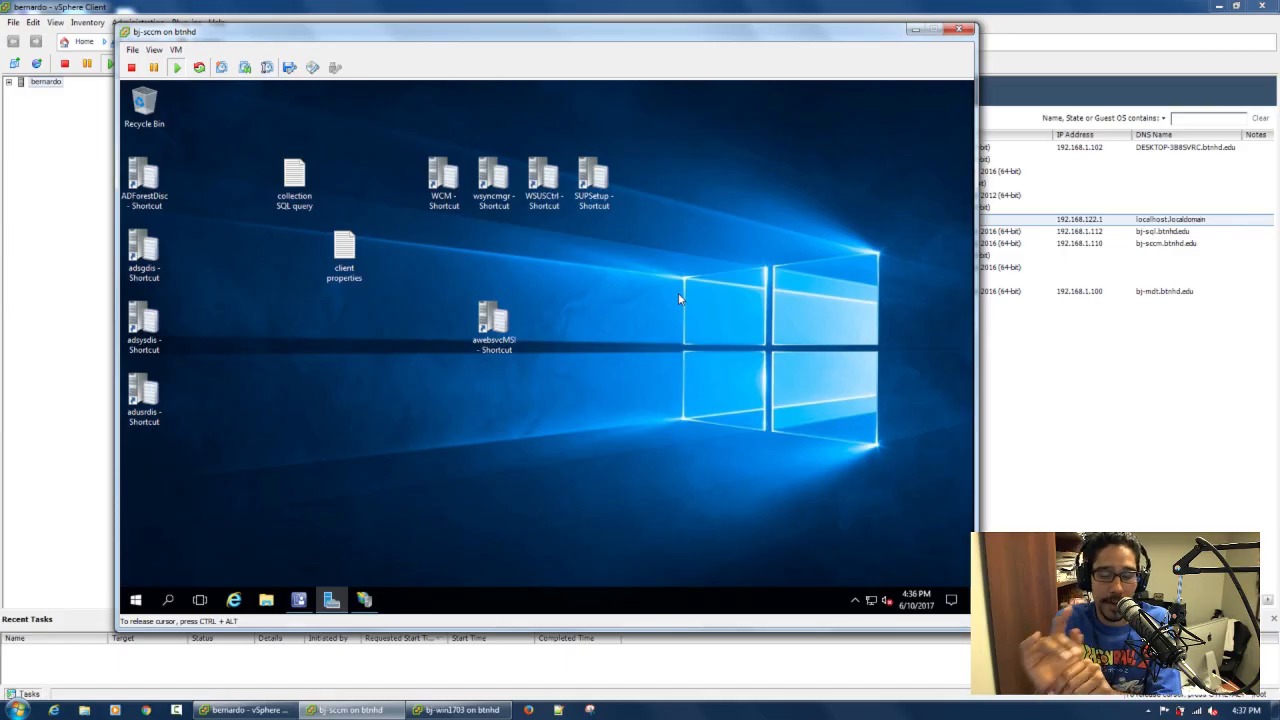
Open the Configuration Manager console at Administration > Client Settings.
{"action": "left_click", "coordinate": [298, 600]}
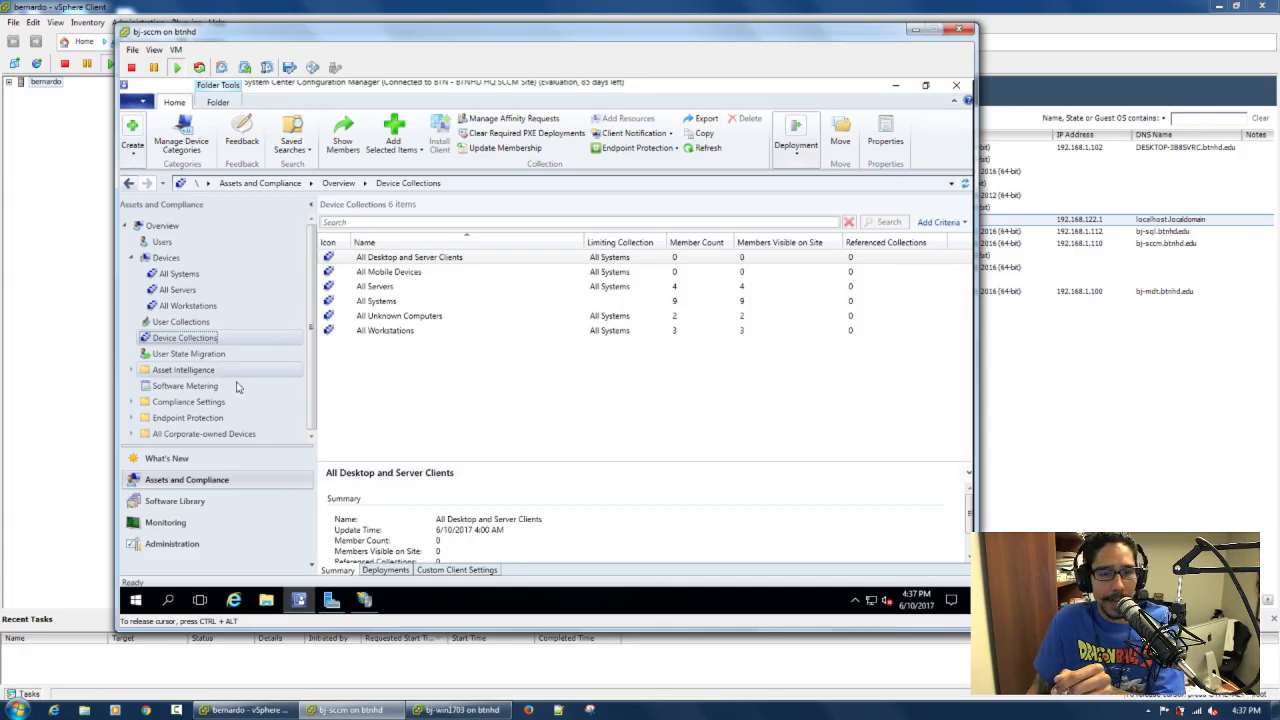
{"action": "left_click", "coordinate": [194, 548]}
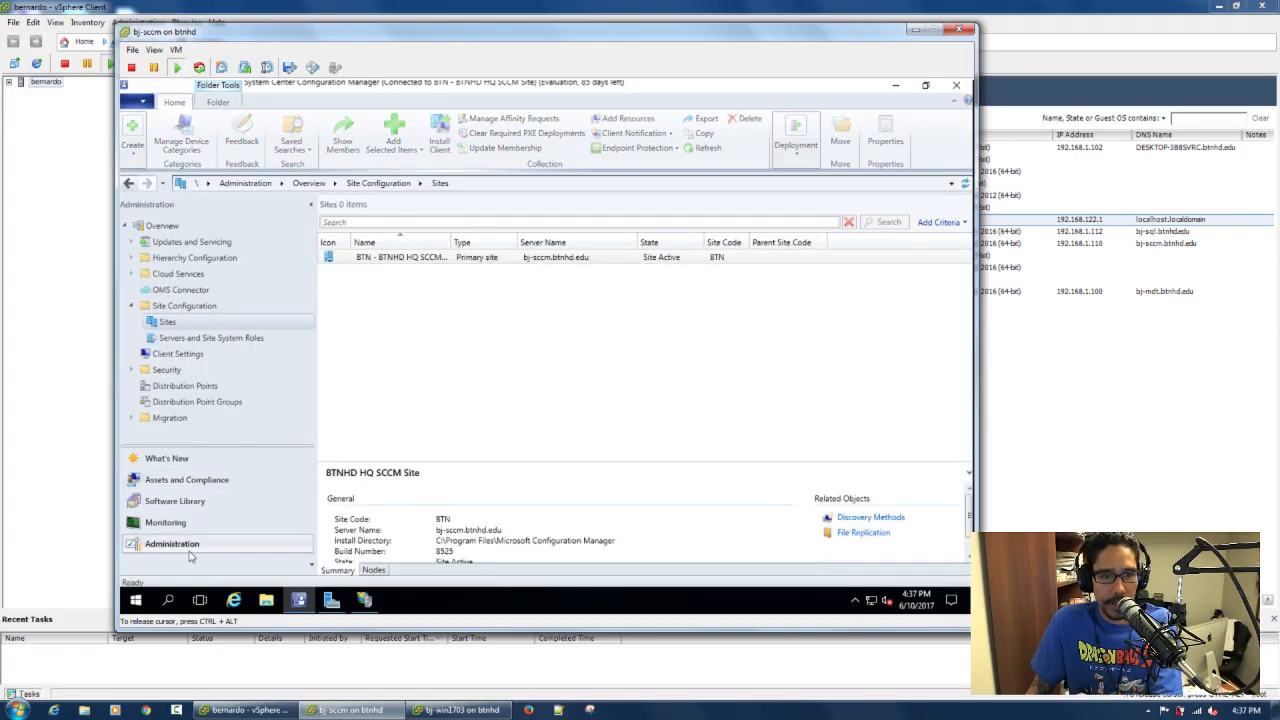
{"action": "left_click", "coordinate": [185, 354]}
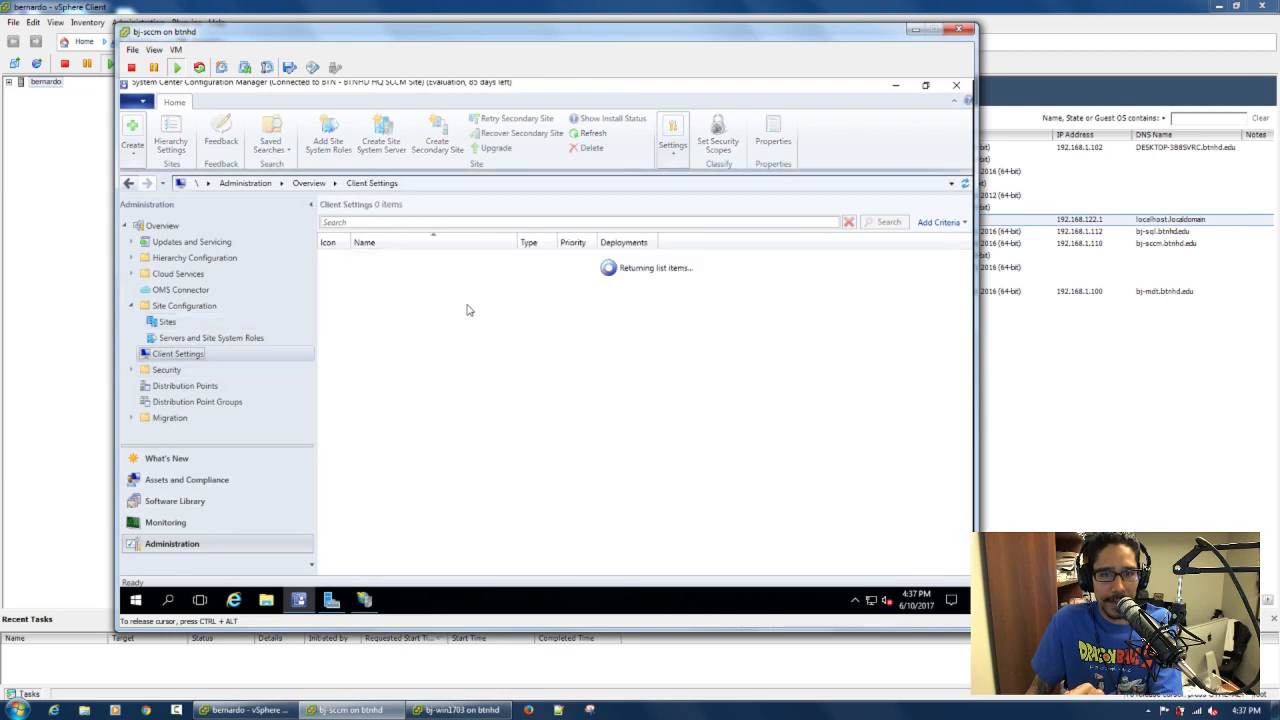
Deploy Client Settings for All Workstations to the All Workstations collection.
{"action": "left_click", "coordinate": [414, 258]}
{"action": "right_click", "coordinate": [413, 260]}
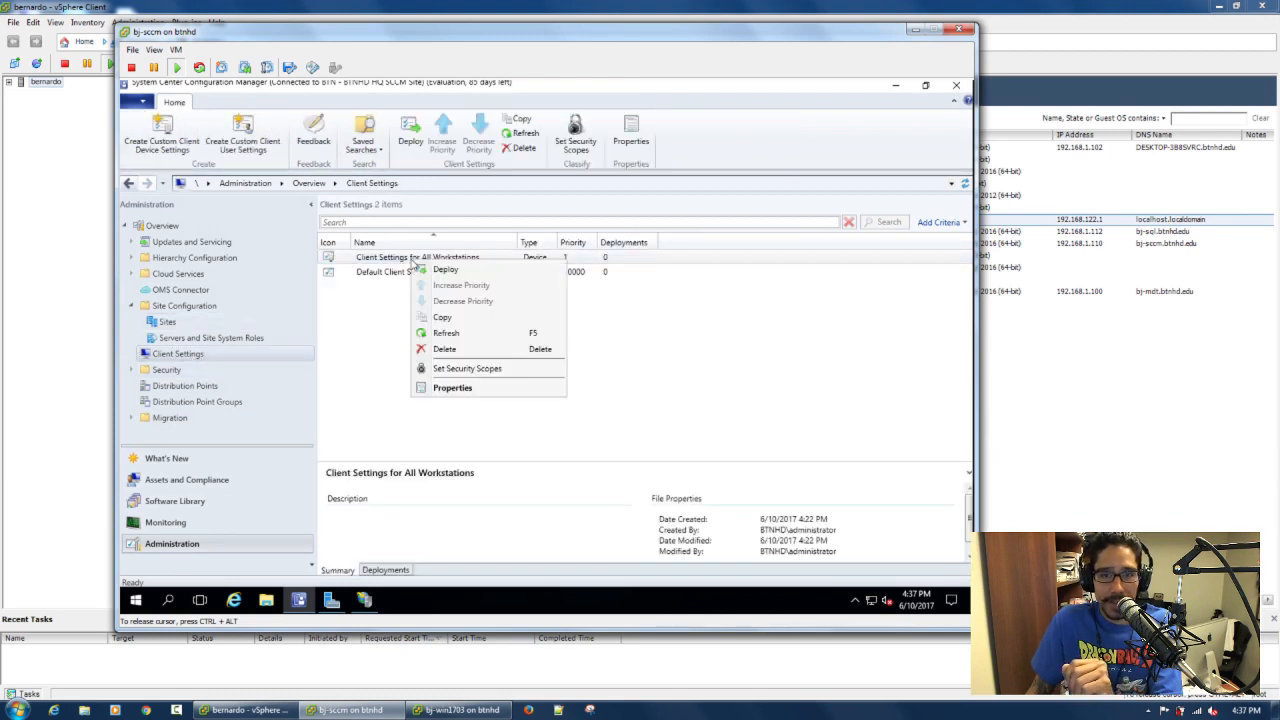
{"action": "left_click", "coordinate": [462, 270]}
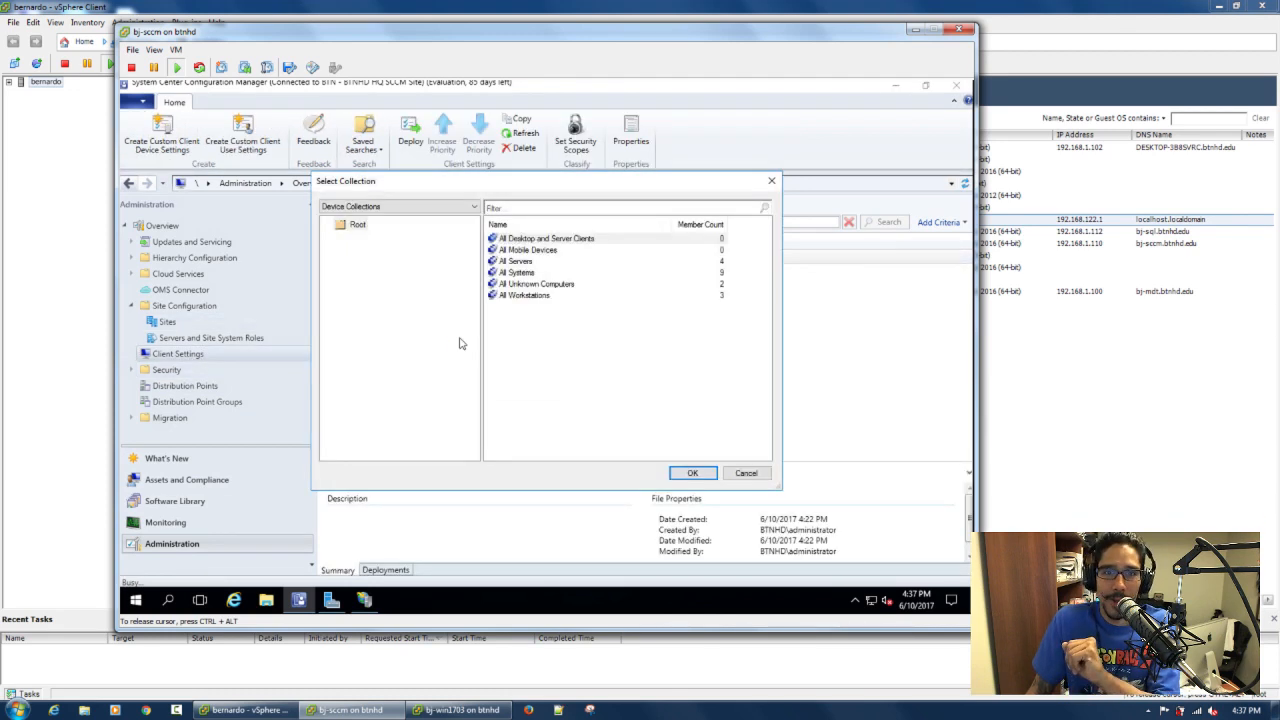
{"action": "left_click", "coordinate": [527, 295]}
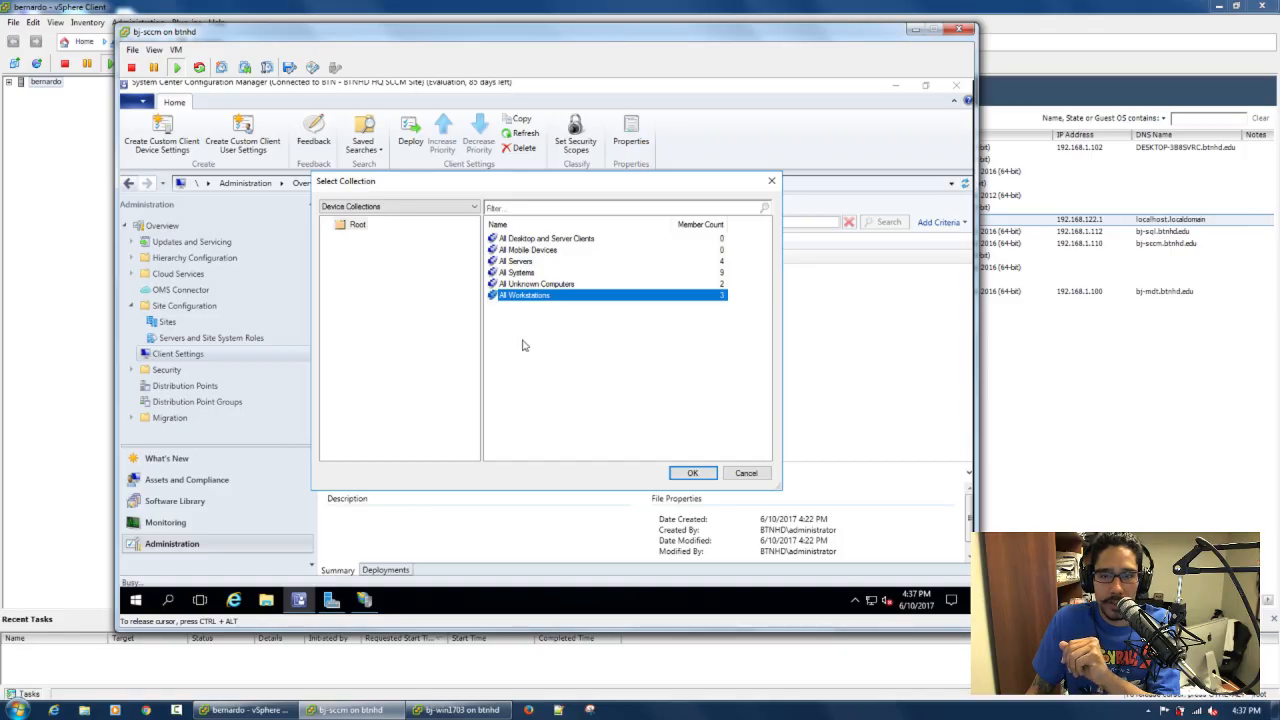
{"action": "left_click", "coordinate": [690, 477]}
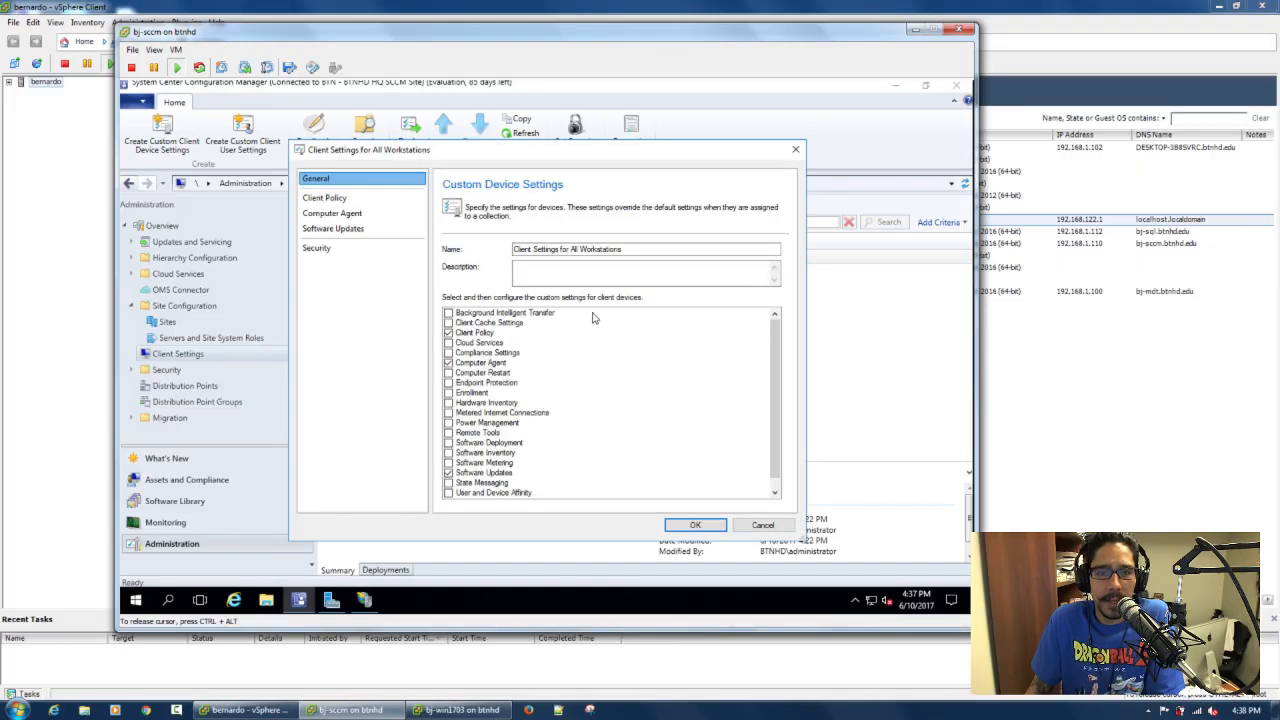
Cancel the client settings properties and list All Workstations' devices: BJ-CHROME, BJ-WIN7SP1, DESKTOP-3B8SVRC.
{"action": "left_click", "coordinate": [341, 251]}
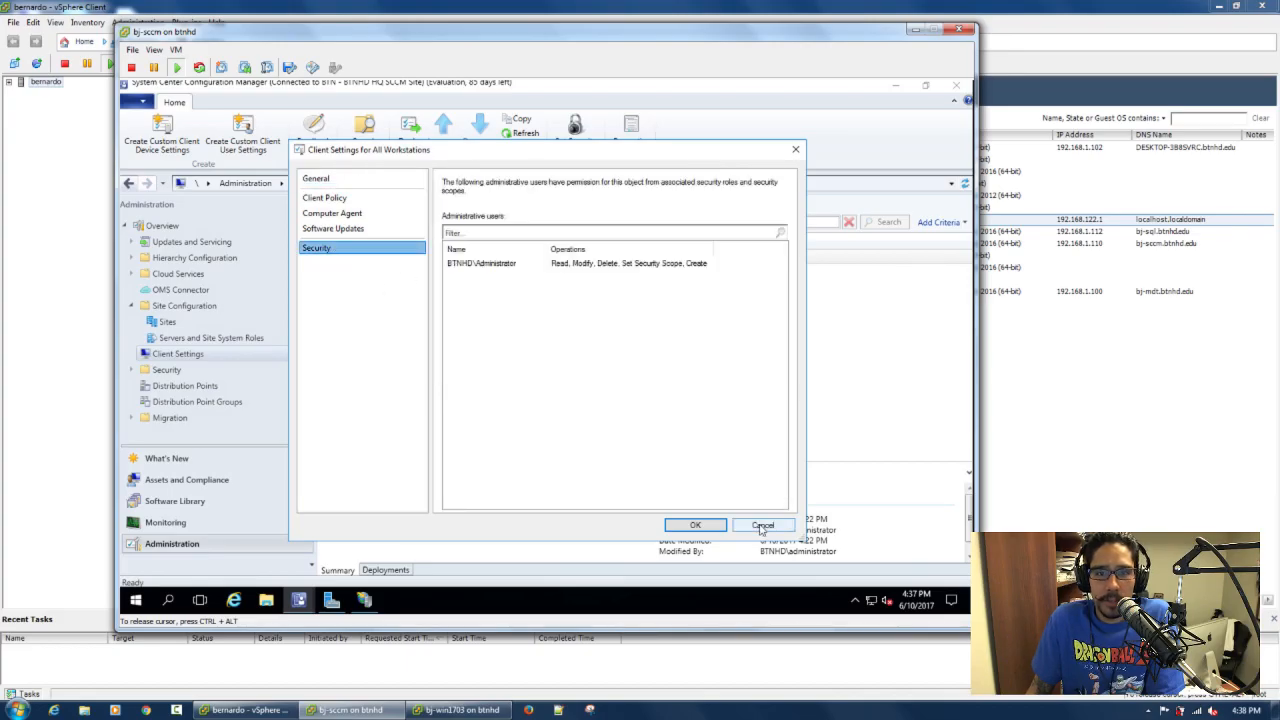
{"action": "left_click", "coordinate": [762, 526]}
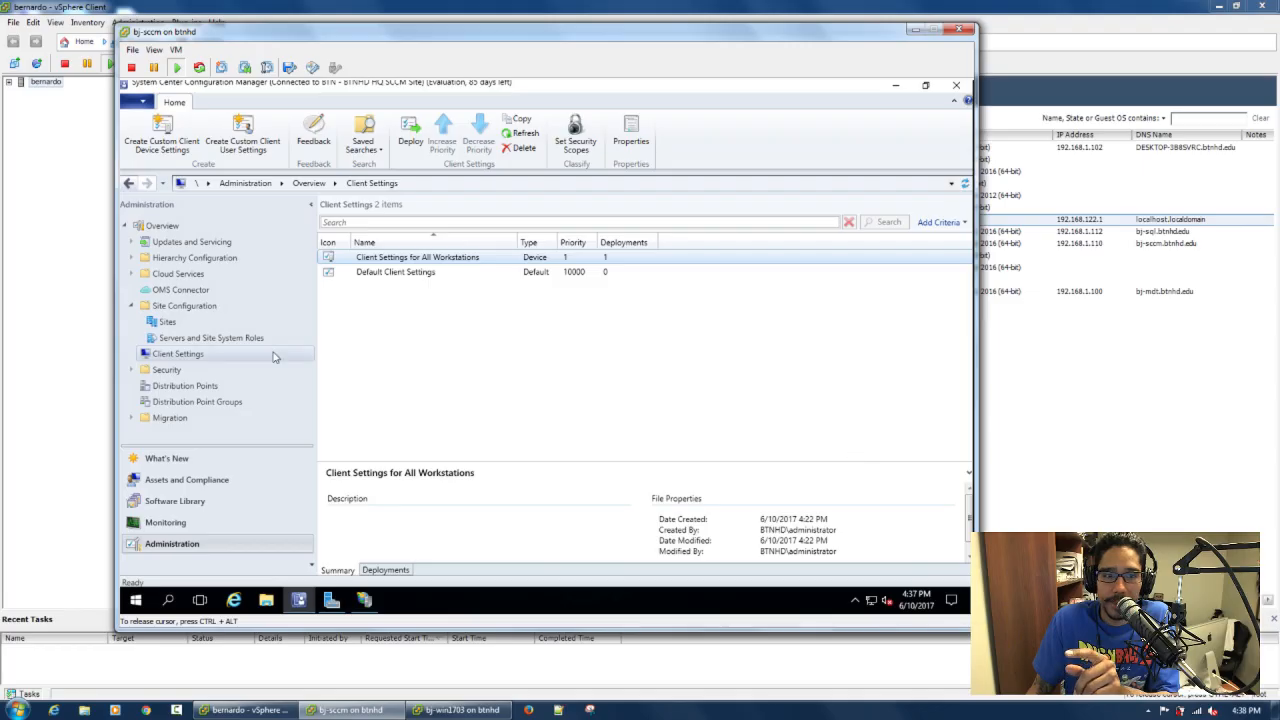
{"action": "left_click", "coordinate": [222, 480]}
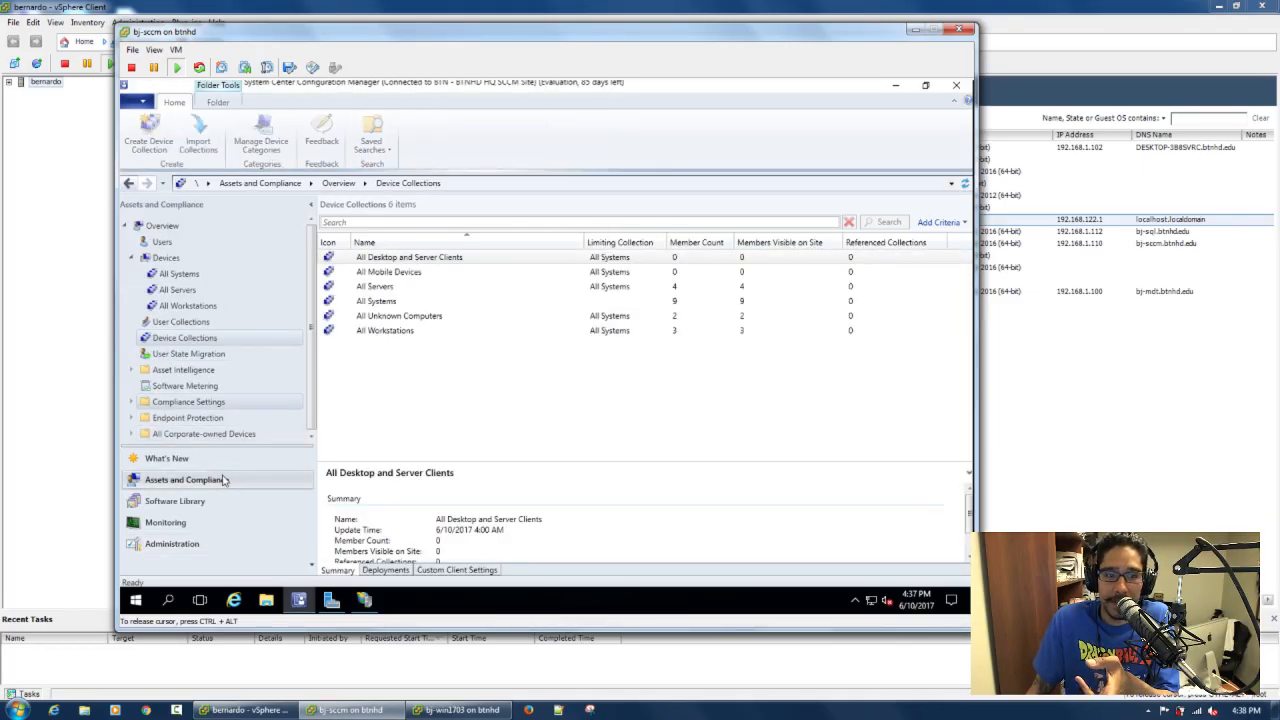
{"action": "left_click", "coordinate": [190, 308]}
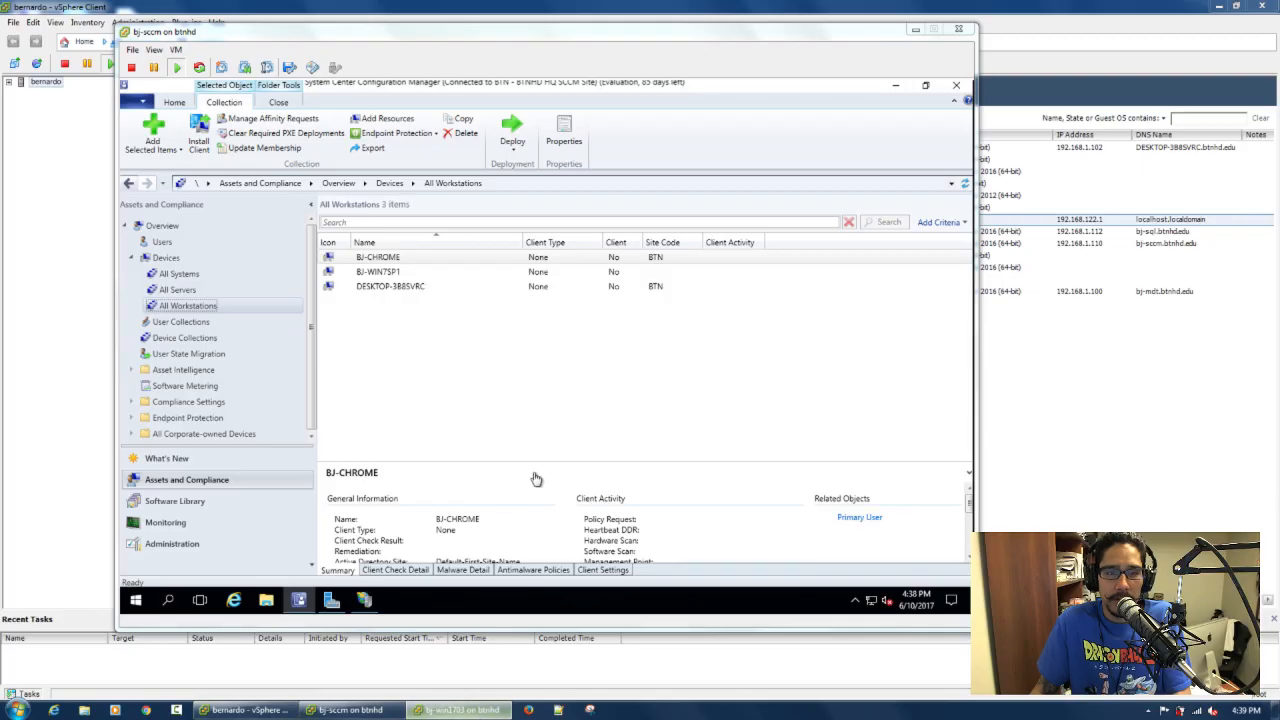
{"action": "mouse_move", "coordinate": [462, 712]}
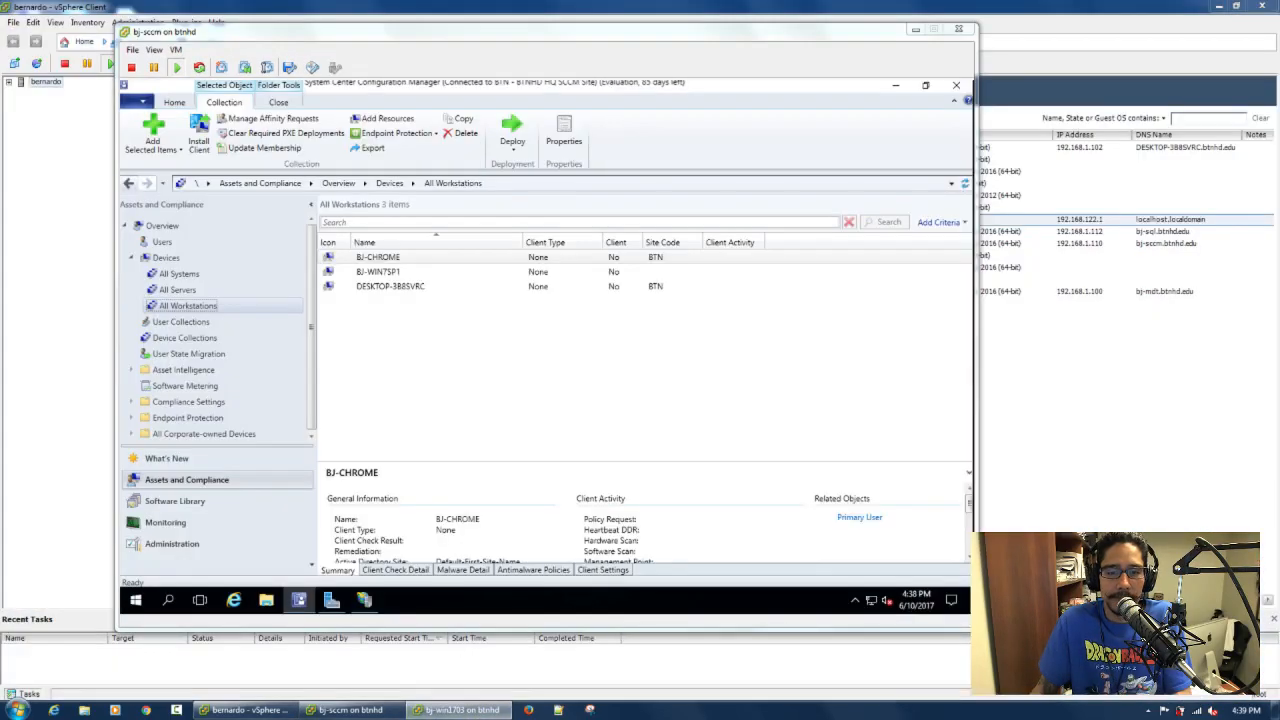
View the bj-win1703 RSoP intranet update service location policy and nudge the VM window right.
{"action": "left_click", "coordinate": [462, 710]}
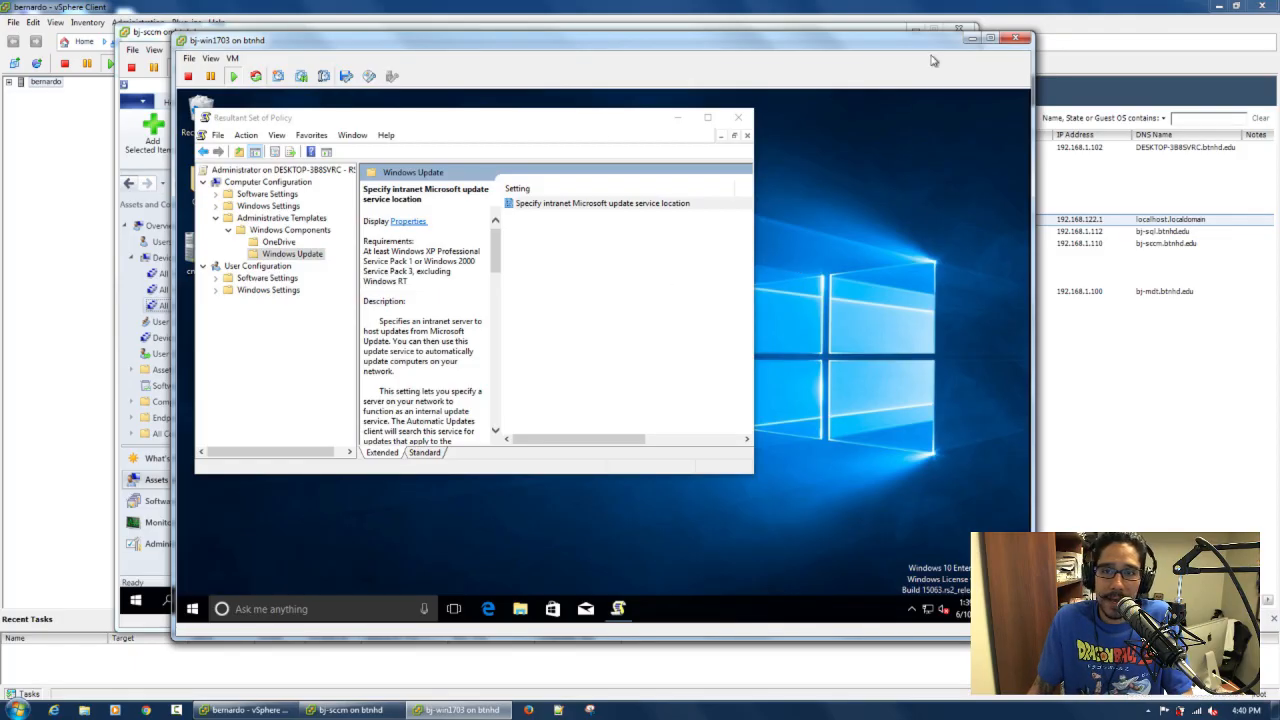
{"action": "left_click_drag", "start_coordinate": [606, 41], "coordinate": [665, 48]}
Return the SCCM console to Administration's Client Settings, then bring the bj-win1703 VM forward.
{"action": "left_click", "coordinate": [422, 38]}
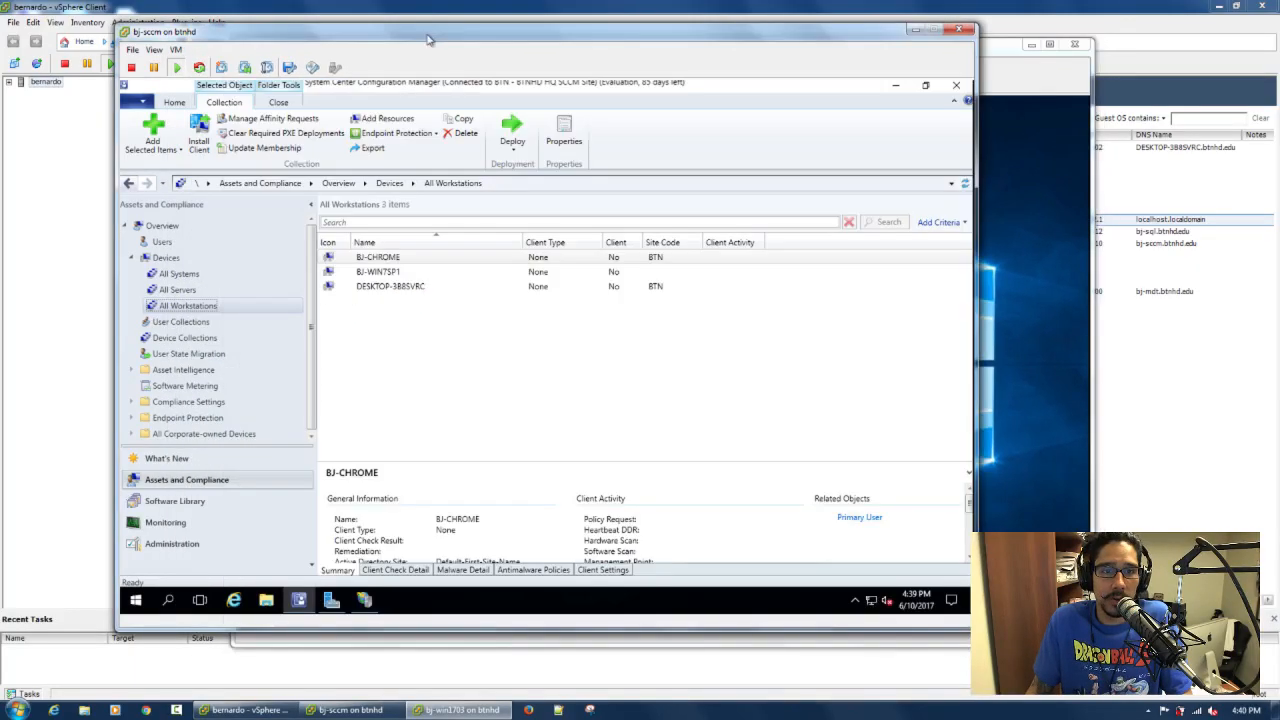
{"action": "left_click", "coordinate": [181, 545]}
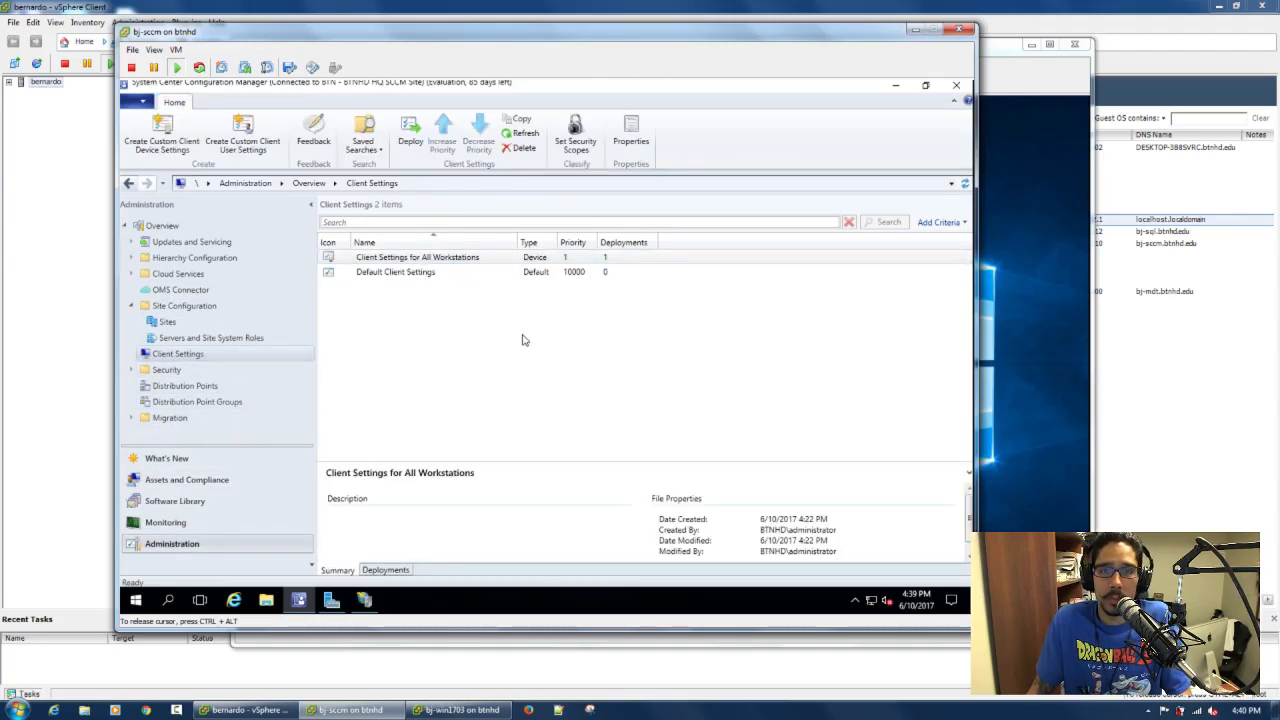
{"action": "left_click", "coordinate": [1037, 346]}
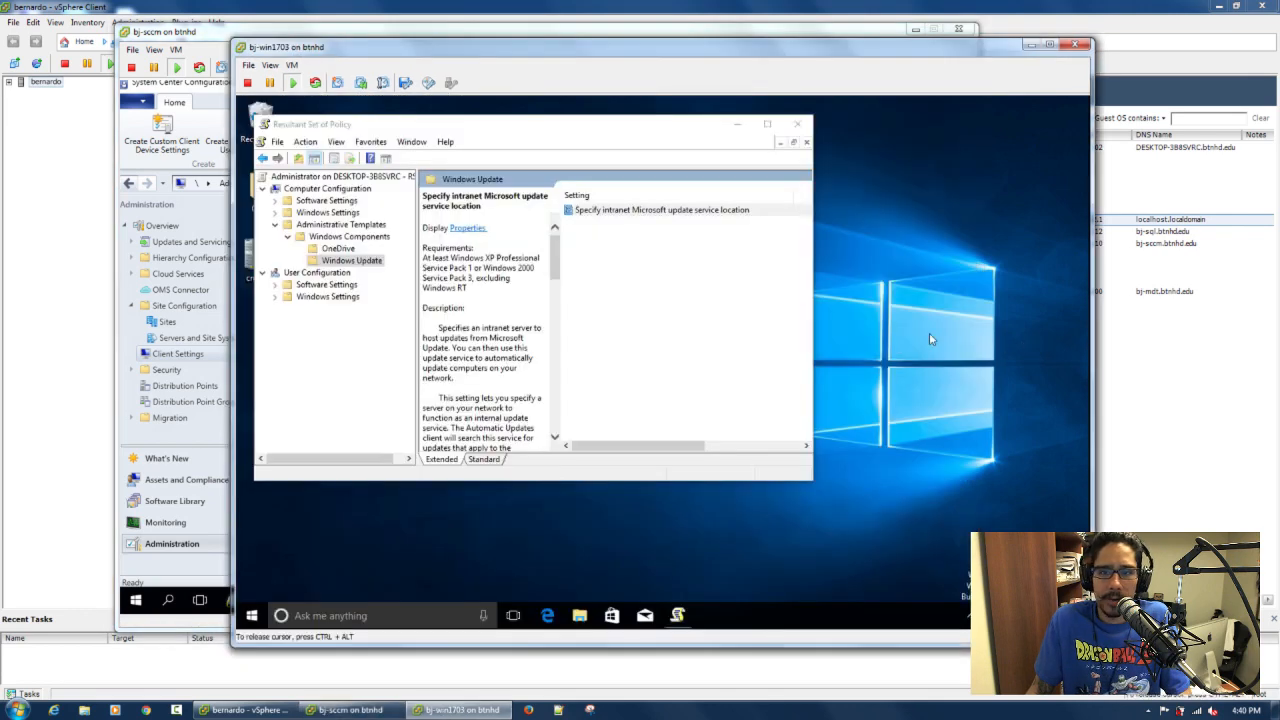
Close Resultant Set of Policy without saving and launch Windows PowerShell (Admin).
{"action": "left_click", "coordinate": [797, 124]}
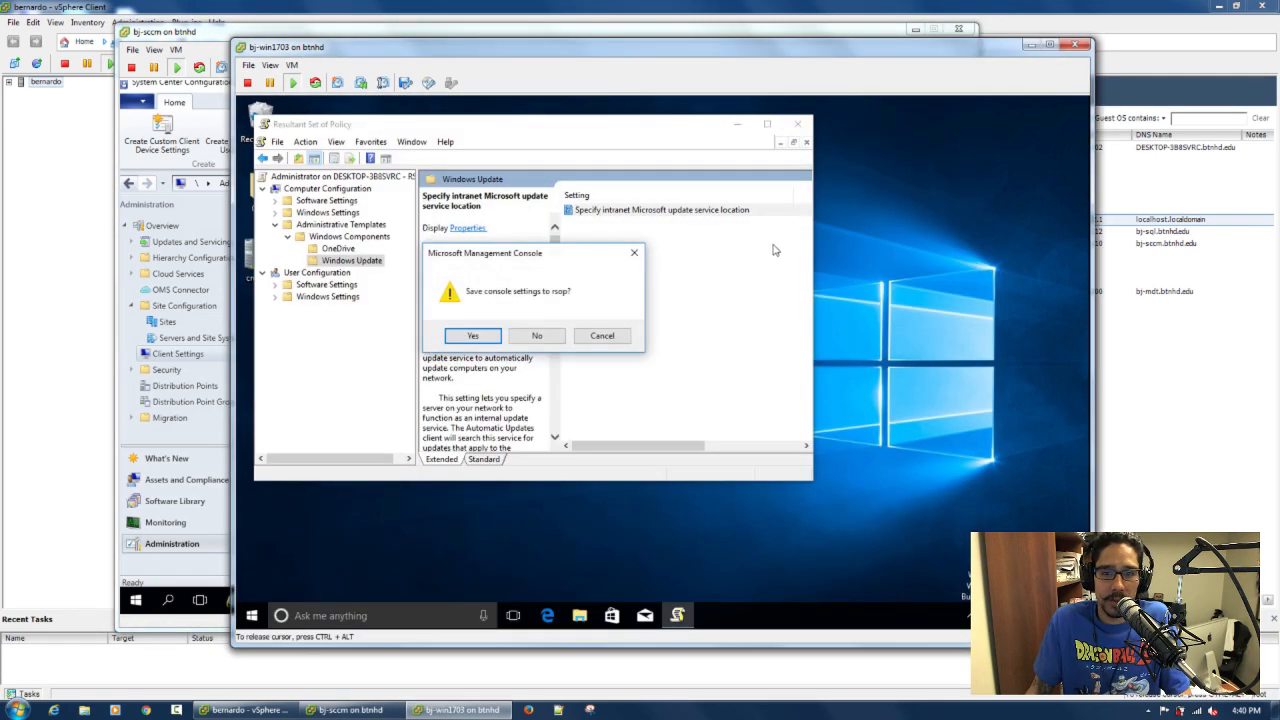
{"action": "left_click", "coordinate": [537, 336]}
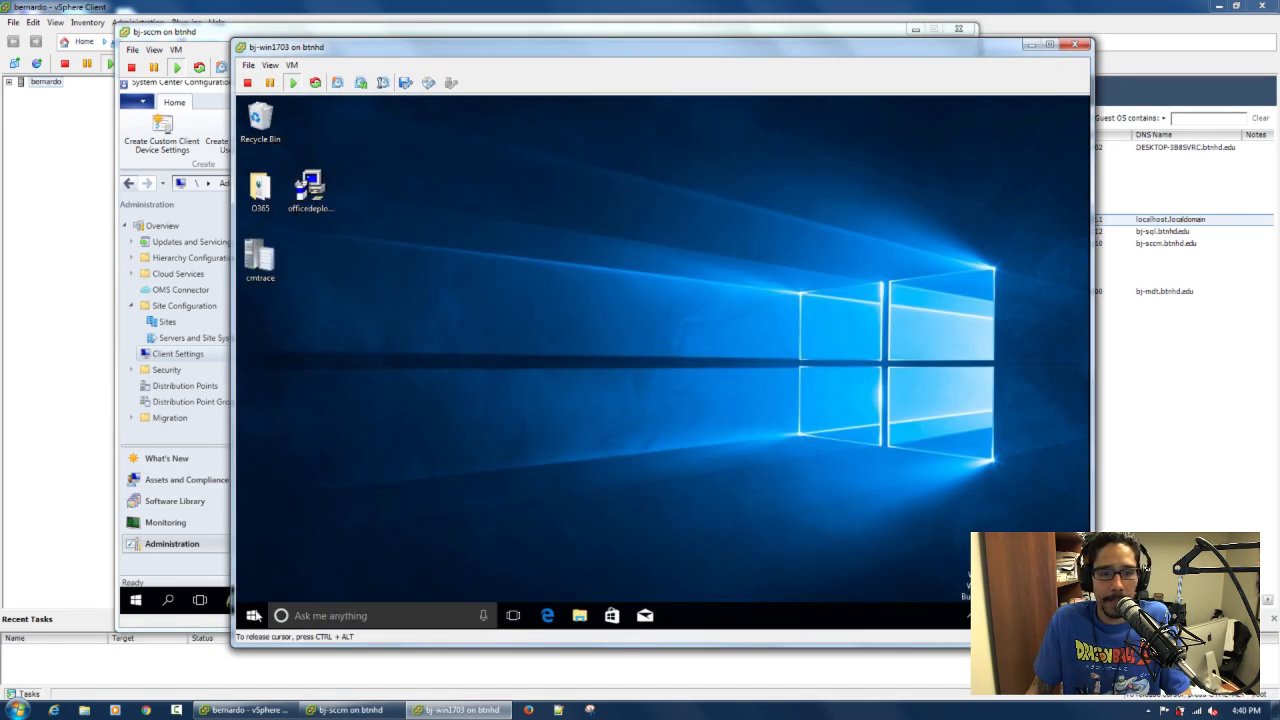
{"action": "right_click", "coordinate": [252, 615]}
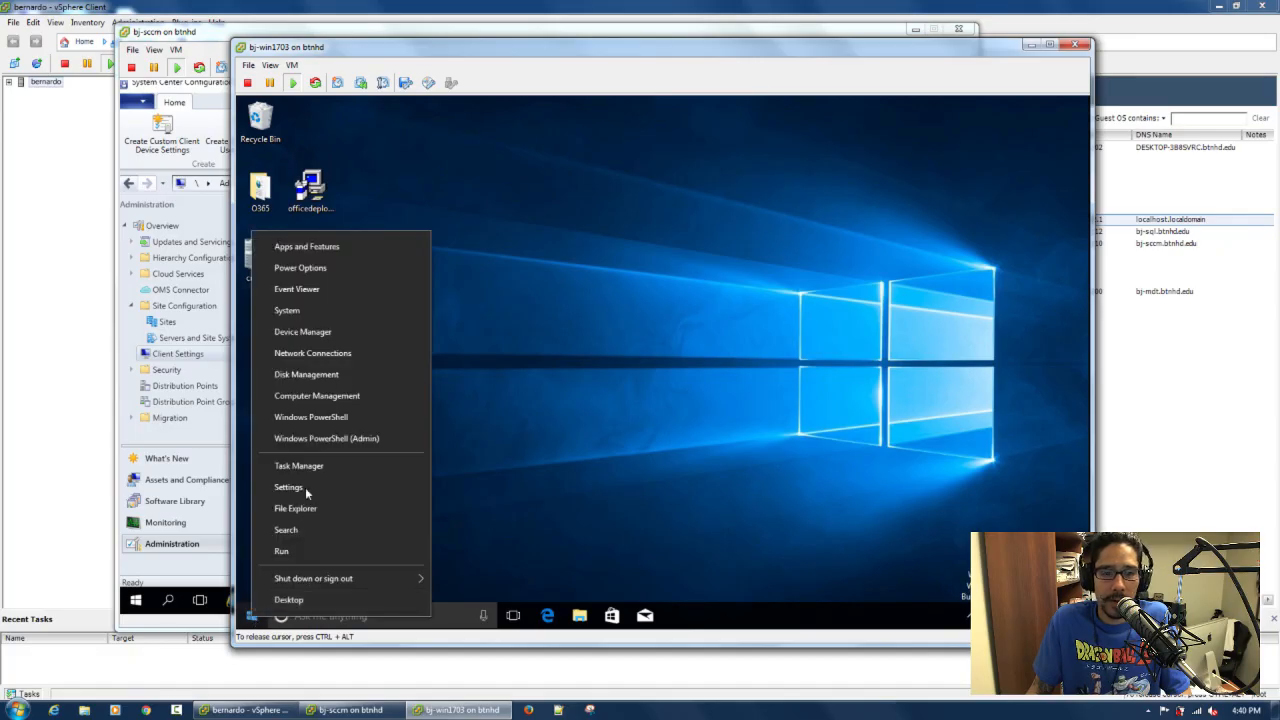
{"action": "left_click", "coordinate": [328, 437]}
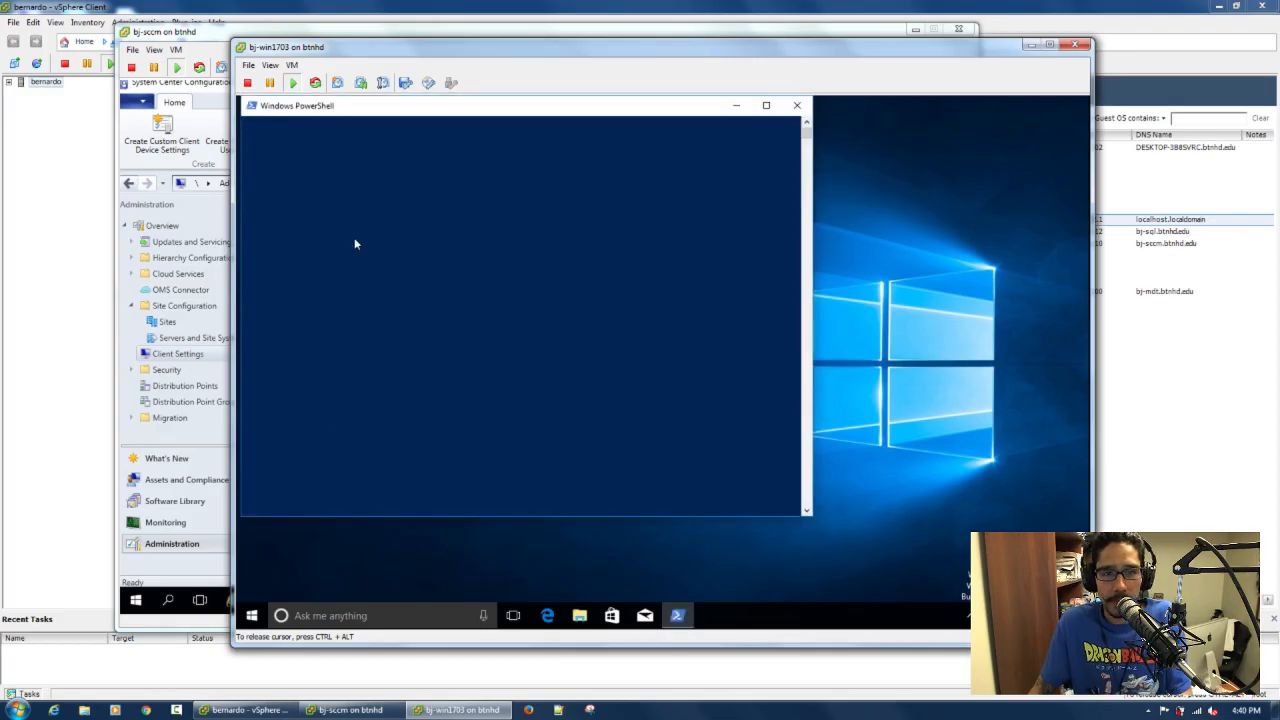
Run get-windowsupdatelog to build WindowsUpdate.log on the Desktop from the ETL traces.
{"action": "left_click", "coordinate": [423, 220]}
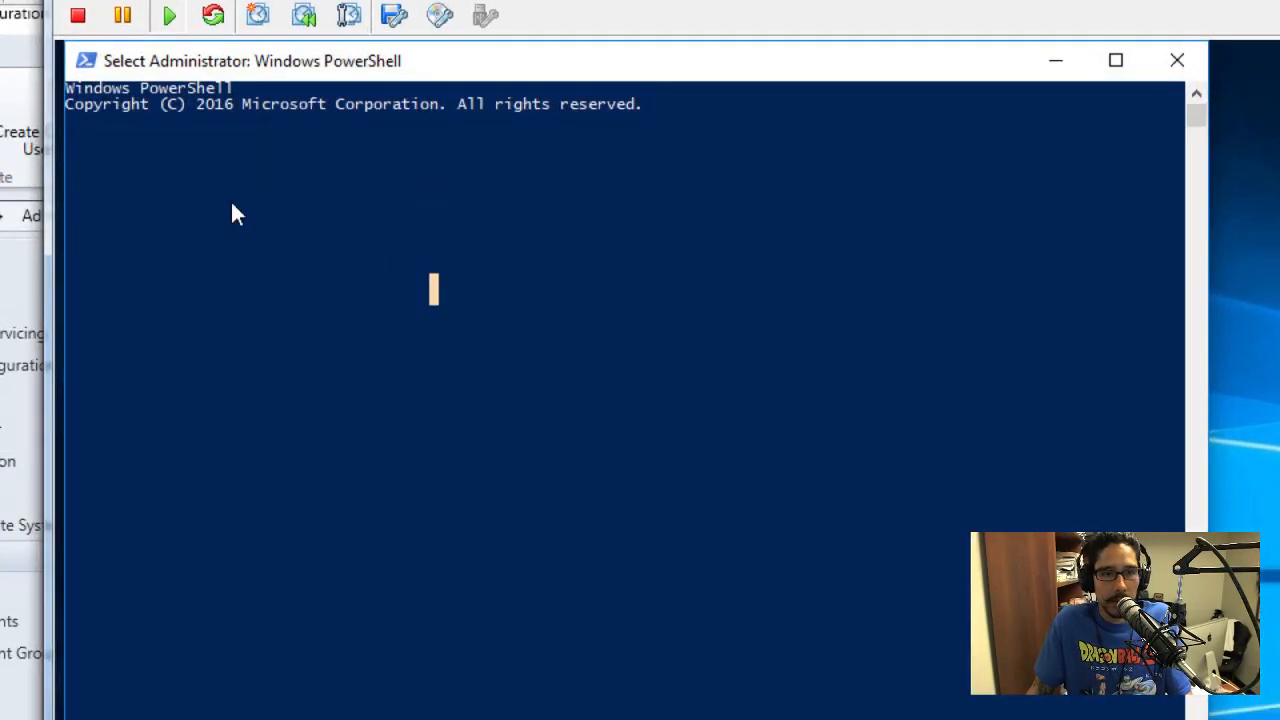
{"action": "left_click", "coordinate": [218, 202]}
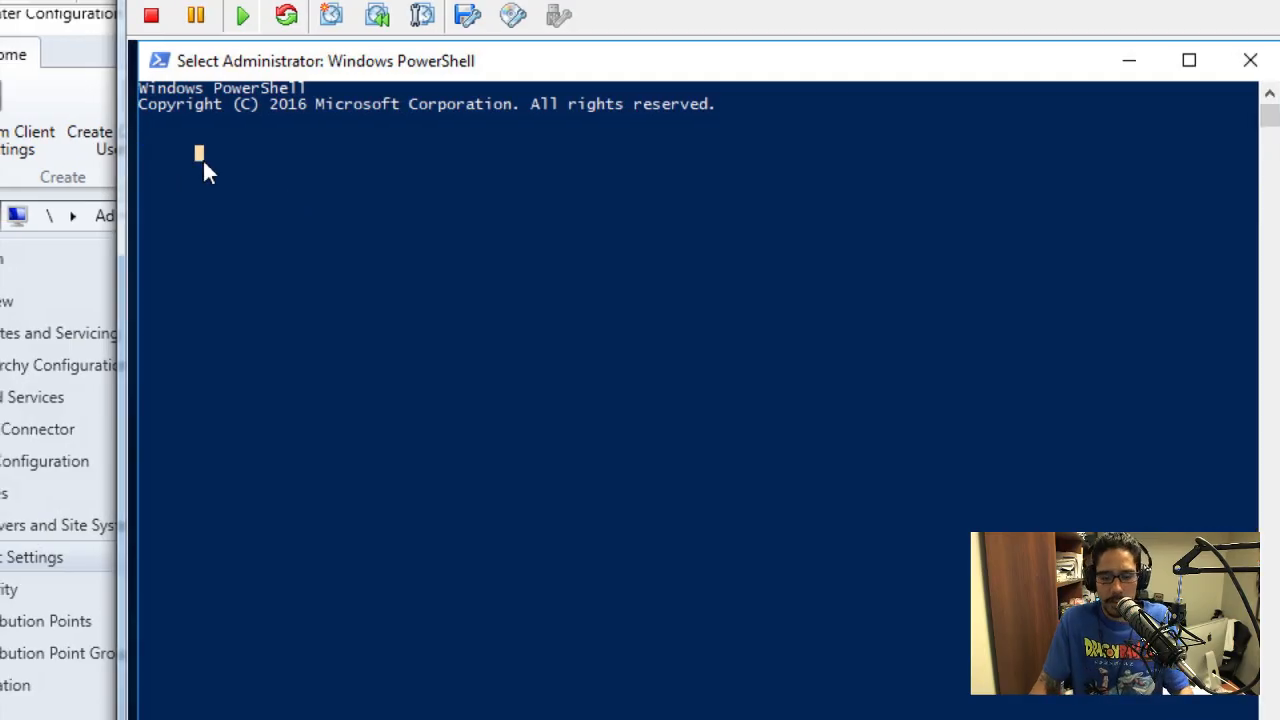
{"action": "key", "text": "Return"}
{"action": "key", "text": "Return"}
{"action": "key", "text": "Return"}
{"action": "key", "text": "Return"}
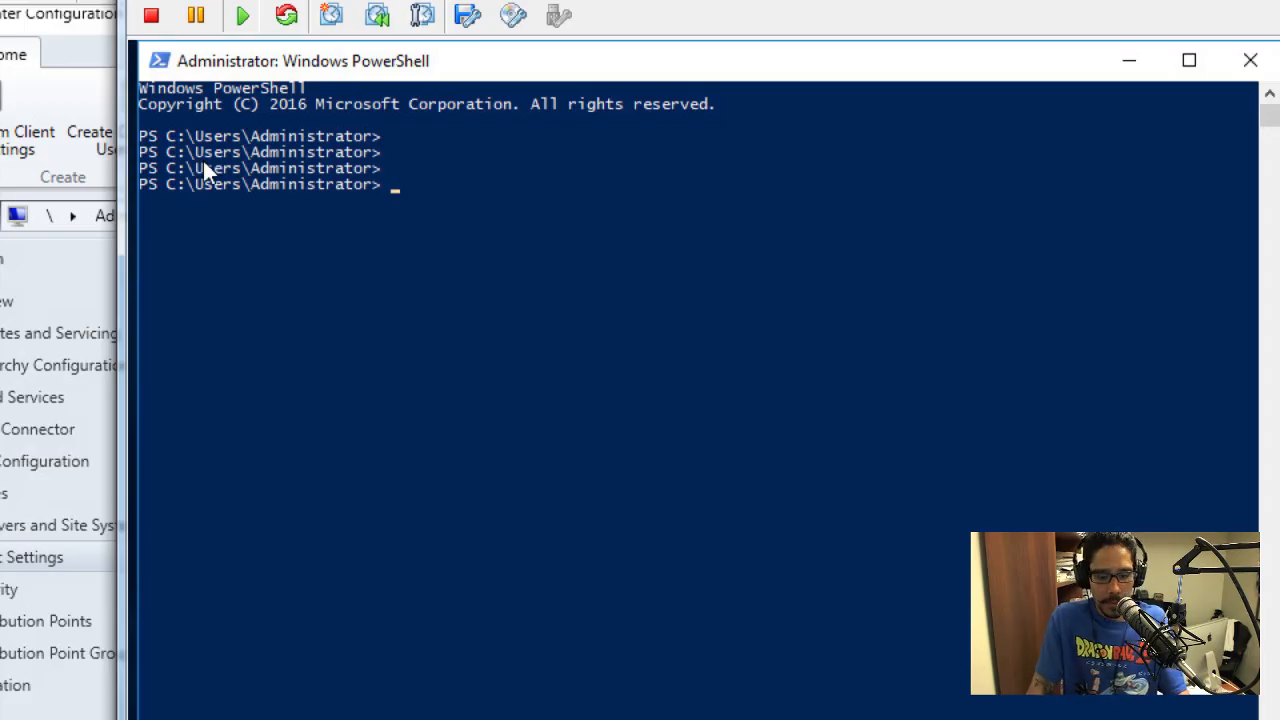
{"action": "type", "text": "get-windows"}
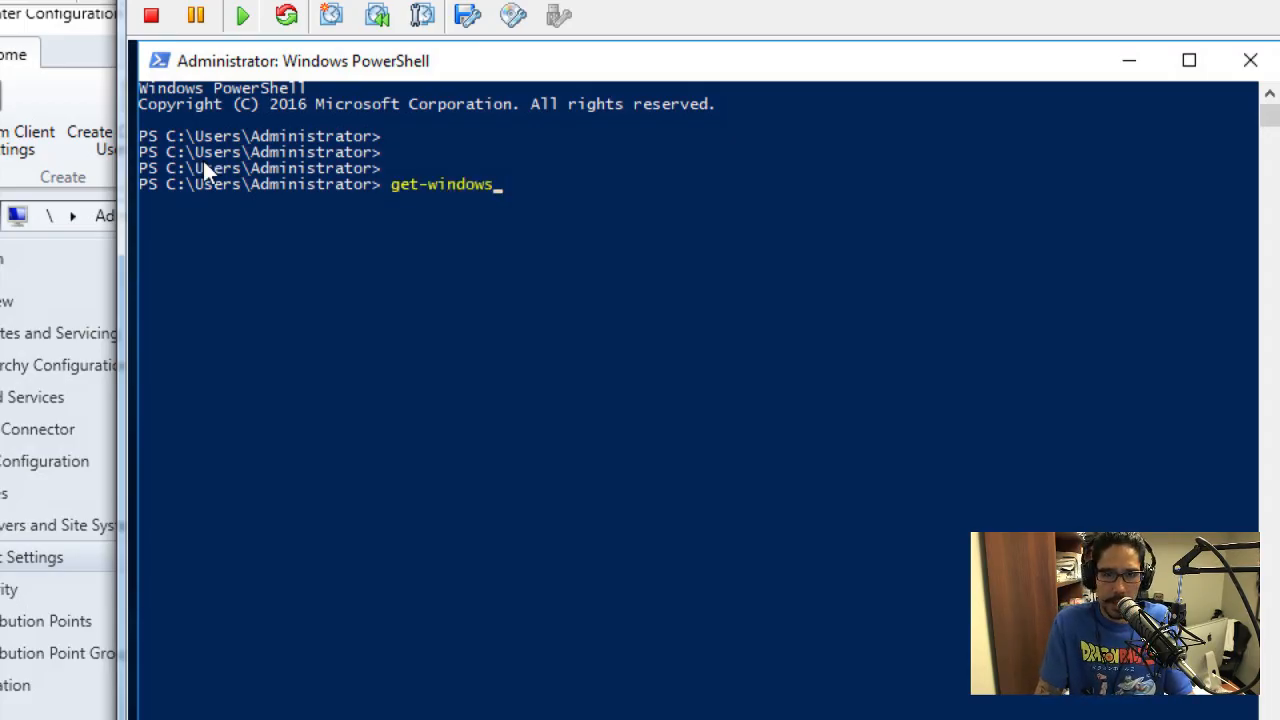
{"action": "type", "text": "updatelog"}
{"action": "key", "text": "Return"}
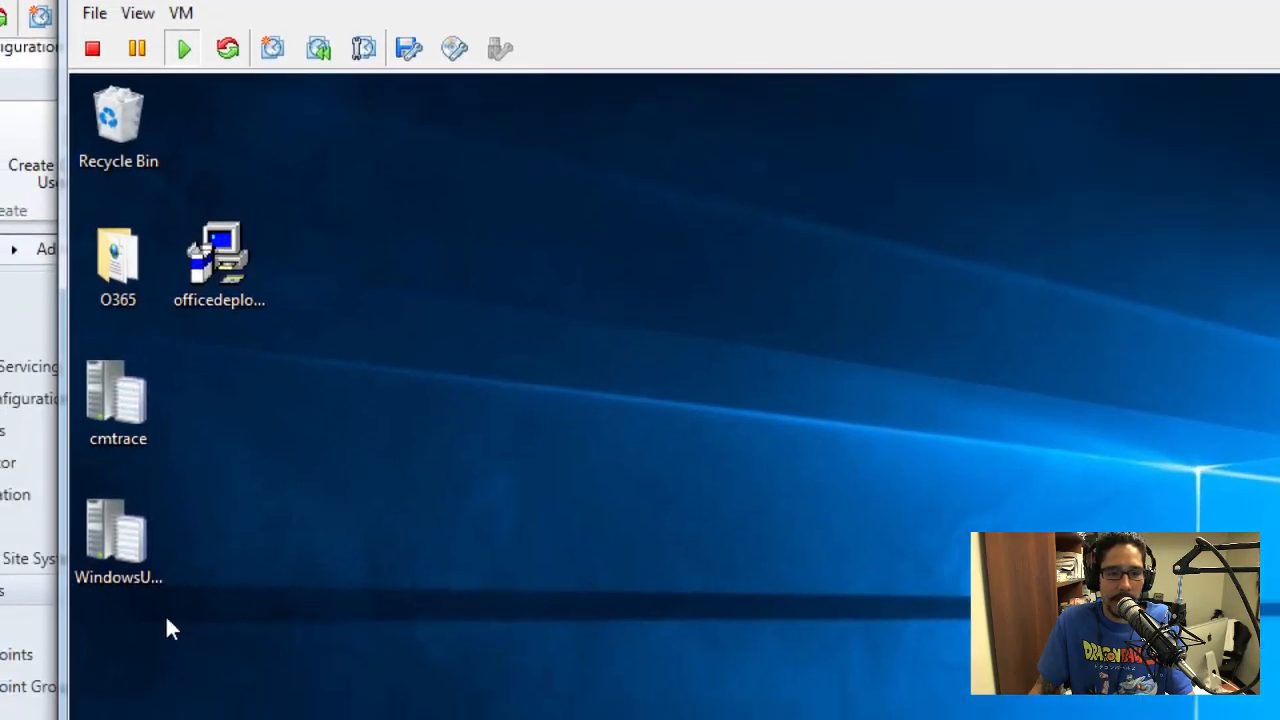
Close PowerShell and open the desktop WindowsUpdate.log in CMTrace.
{"action": "left_click", "coordinate": [47, 627]}
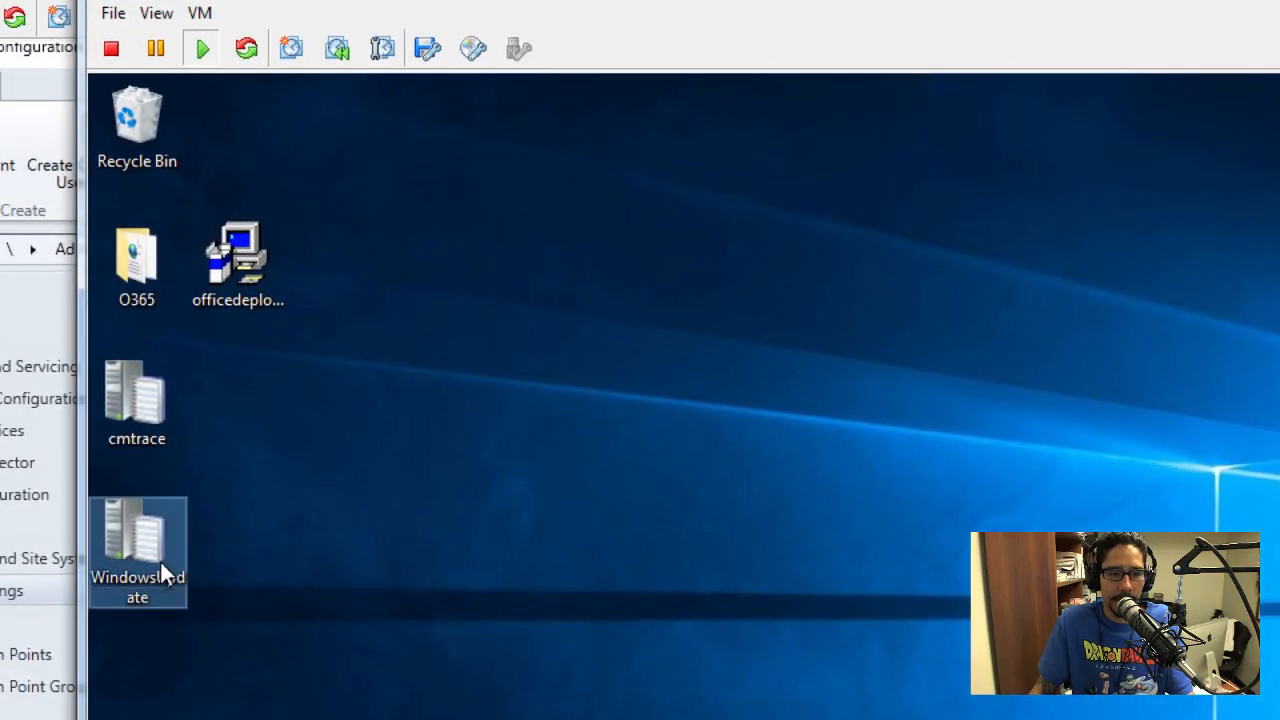
{"action": "left_click", "coordinate": [174, 404]}
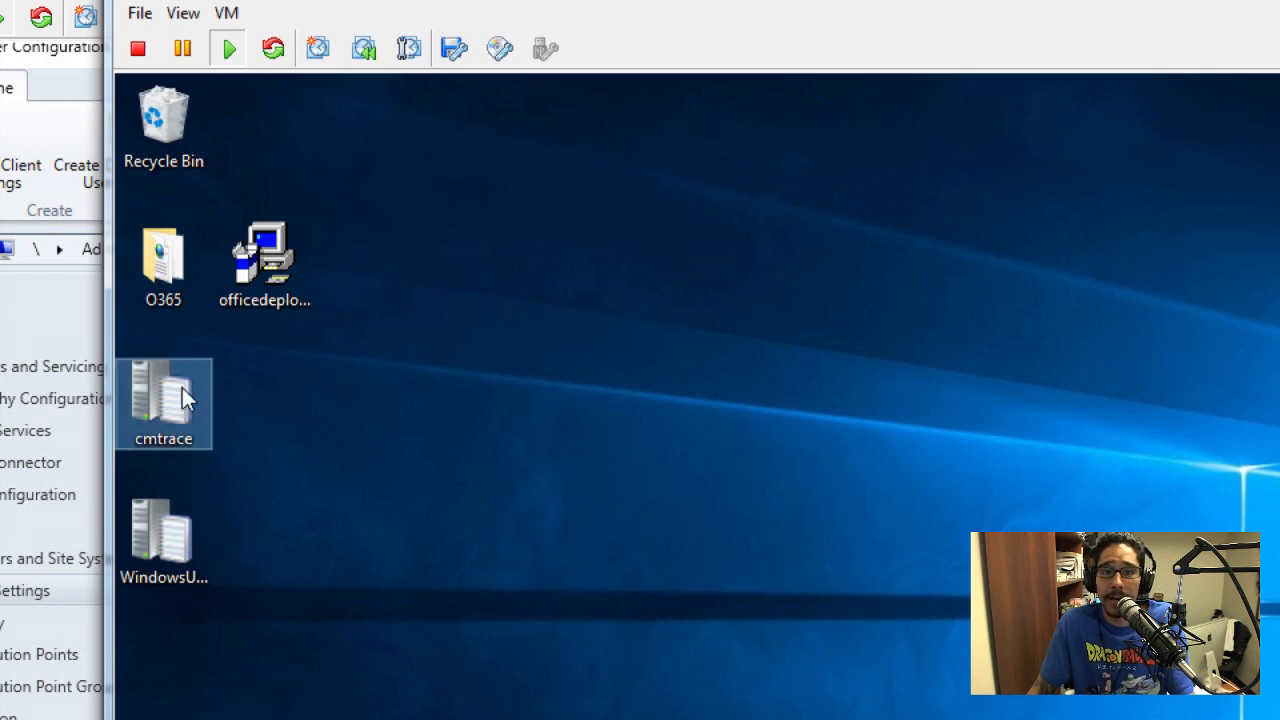
{"action": "mouse_move", "coordinate": [182, 388]}
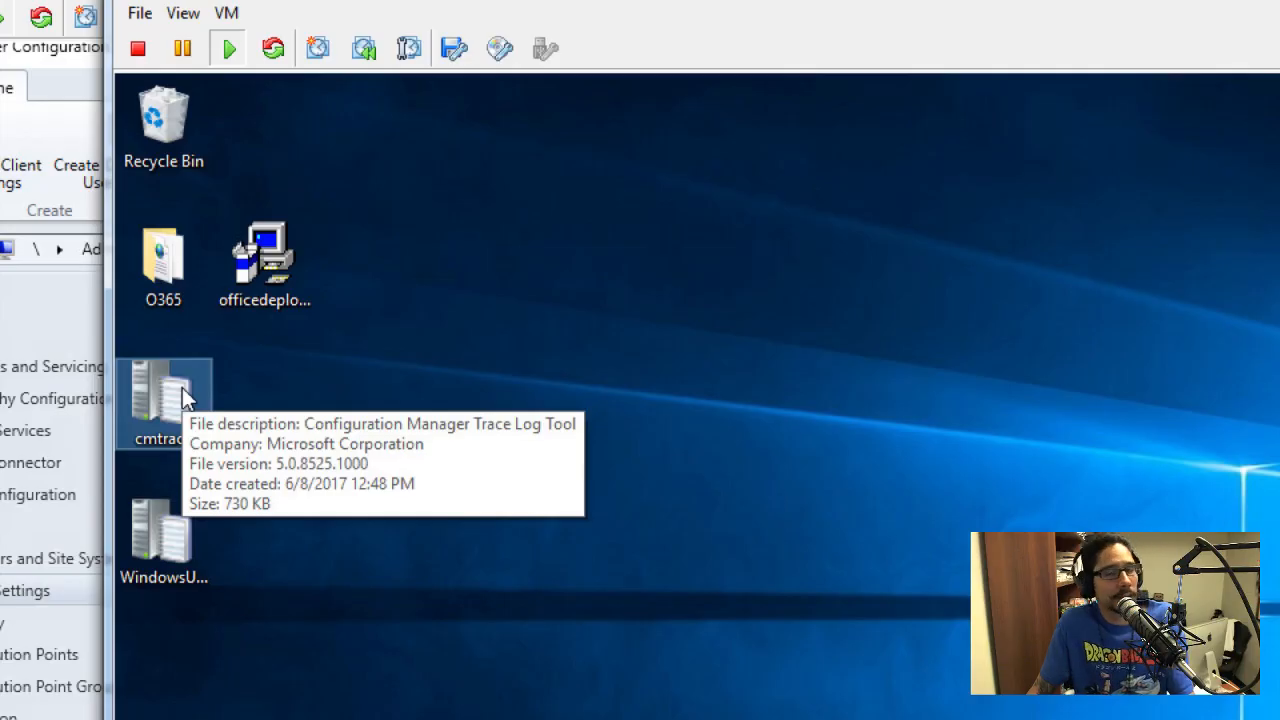
{"action": "double_click", "coordinate": [165, 535]}
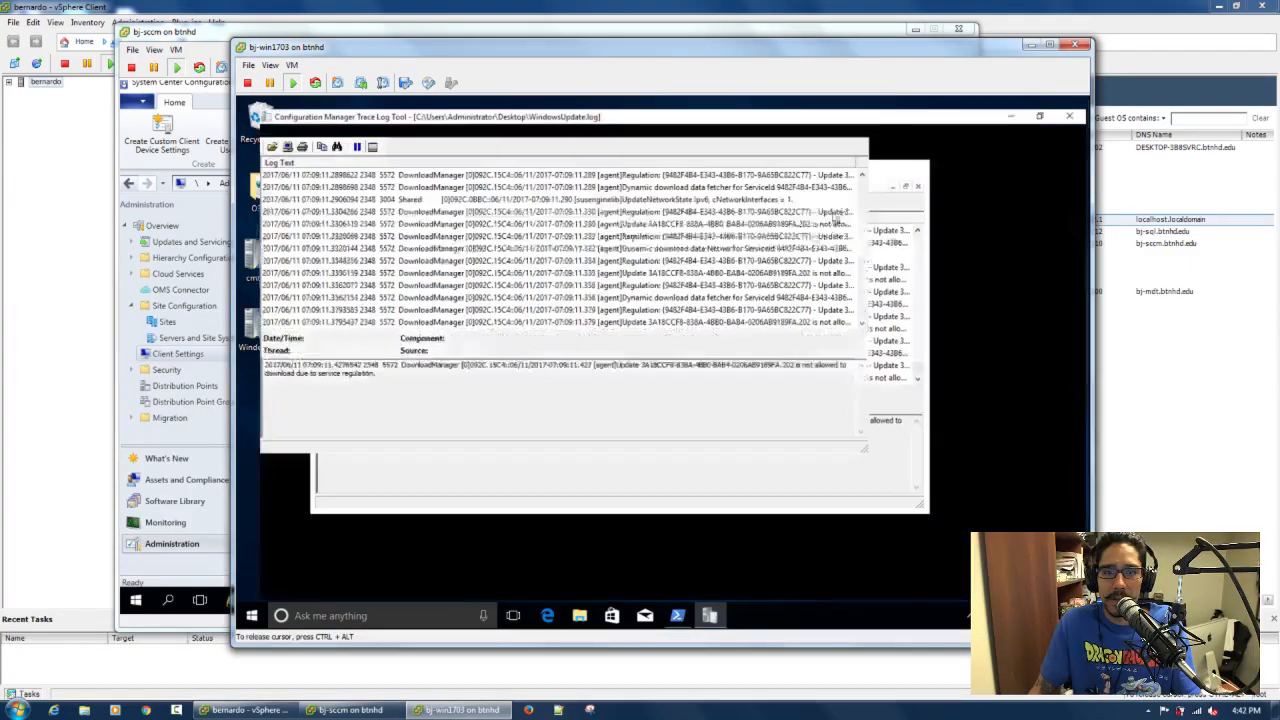
Maximize CMTrace and read the 11.404 and 11.332 service-regulation download entries.
{"action": "left_click", "coordinate": [876, 157]}
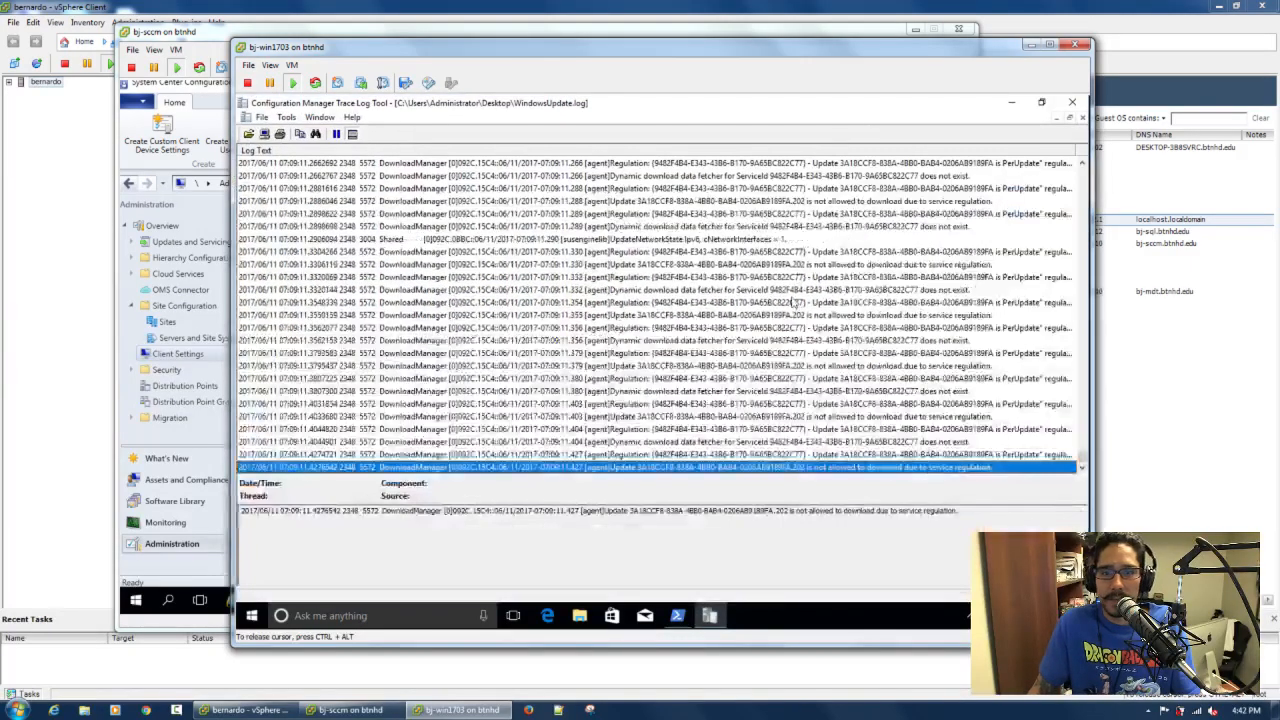
{"action": "left_click", "coordinate": [634, 429]}
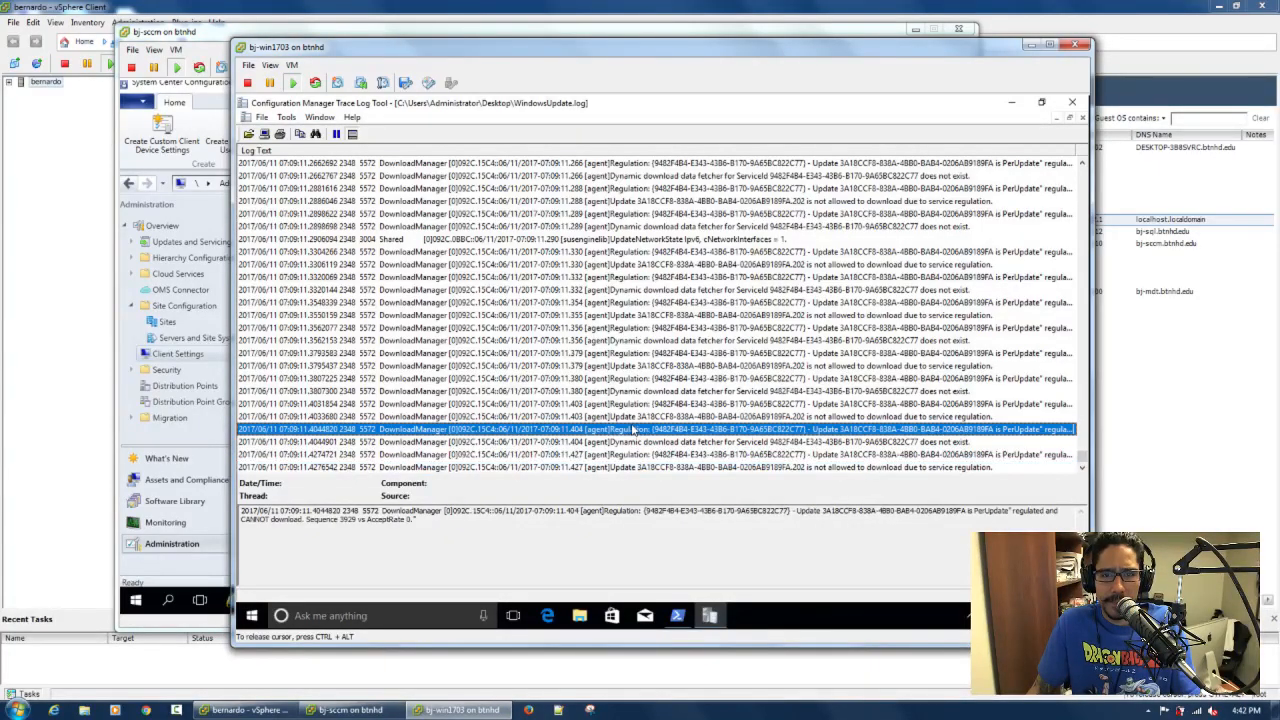
{"action": "left_click", "coordinate": [572, 278]}
Scroll back through earlier WindowsUpdate.log entries and red errors, then open Action Center.
{"action": "scroll", "coordinate": [574, 282], "scroll_direction": "up", "scroll_amount": 3}
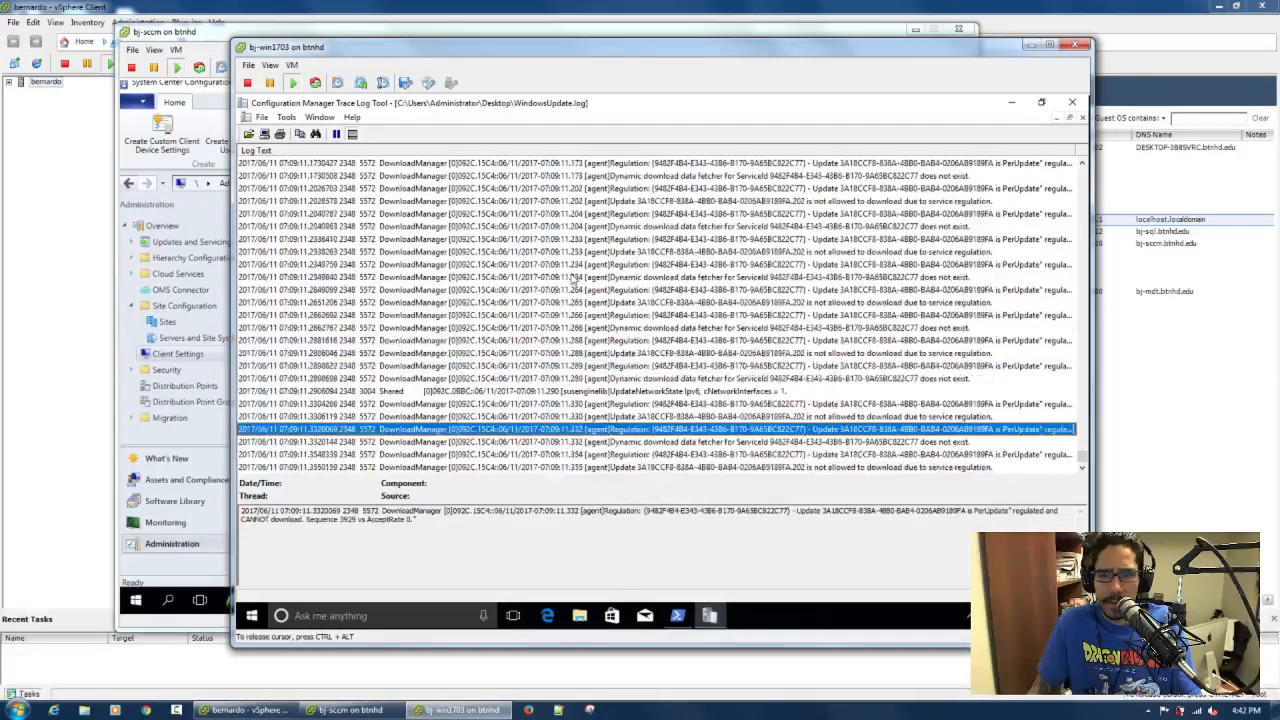
{"action": "scroll", "coordinate": [574, 281], "scroll_direction": "up", "scroll_amount": 5}
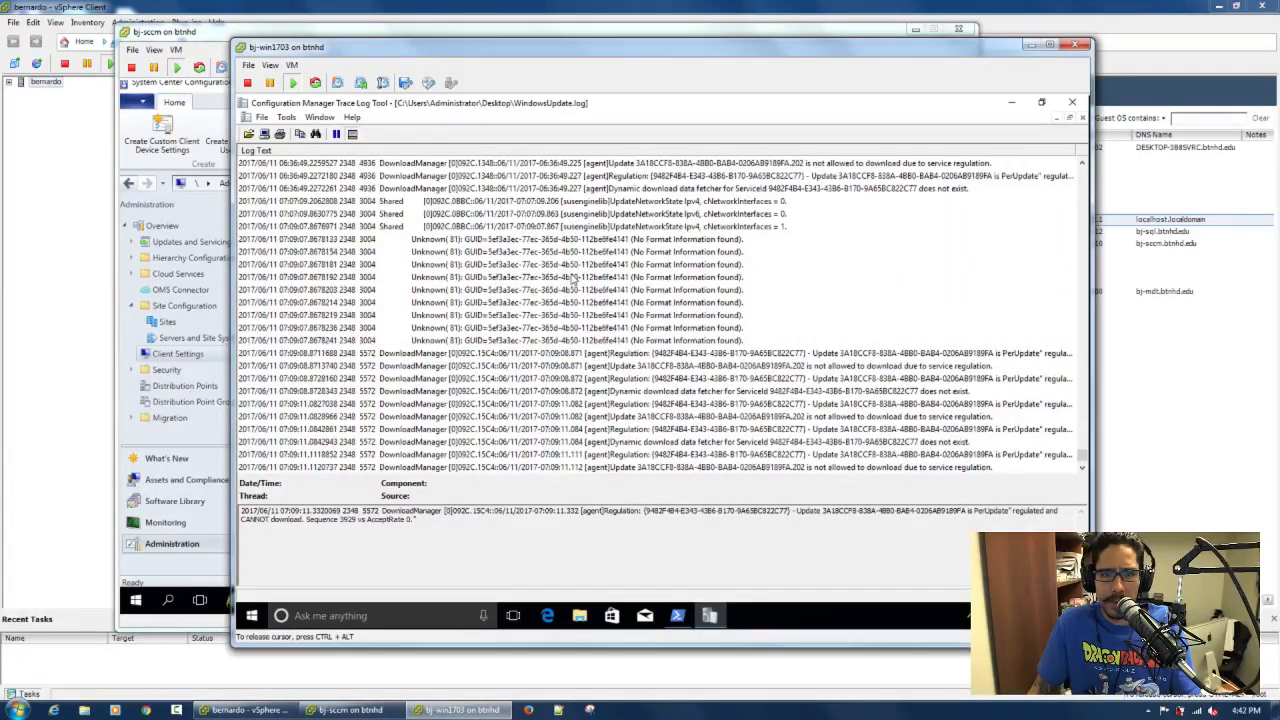
{"action": "scroll", "coordinate": [574, 281], "scroll_direction": "up", "scroll_amount": 1}
{"action": "scroll", "coordinate": [574, 281], "scroll_direction": "up", "scroll_amount": 1}
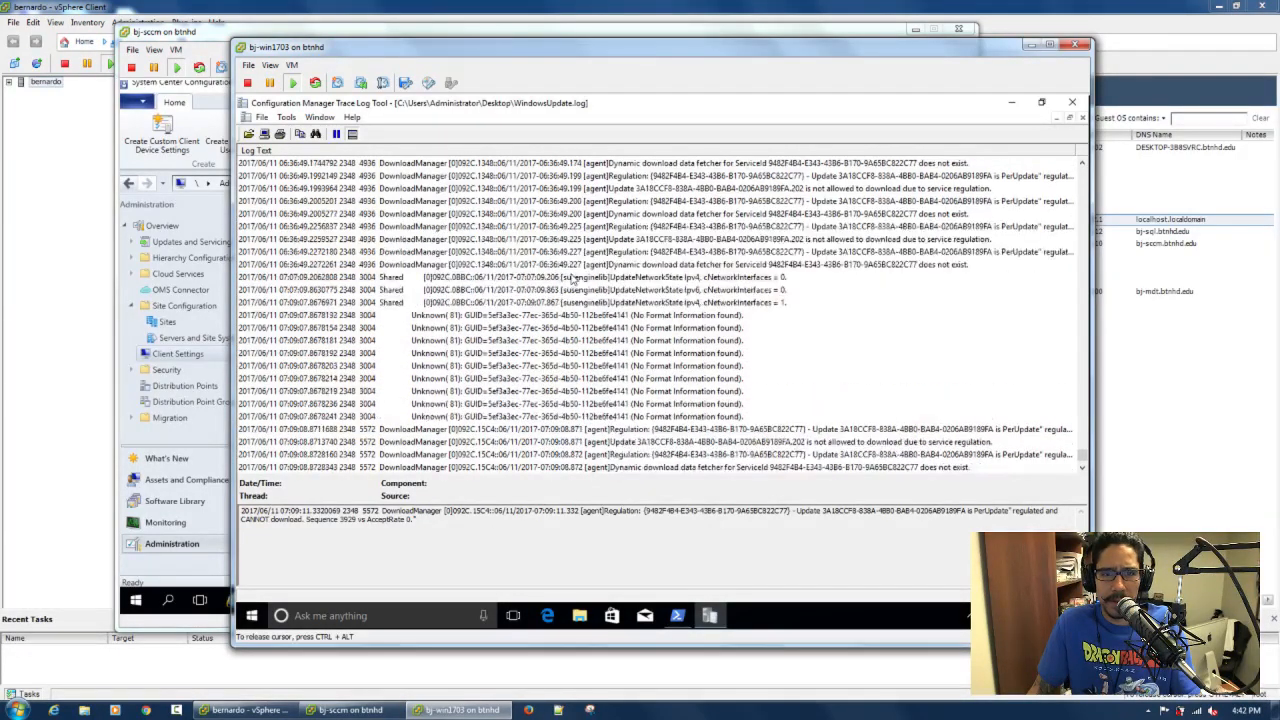
{"action": "scroll", "coordinate": [574, 281], "scroll_direction": "up", "scroll_amount": 3}
{"action": "scroll", "coordinate": [574, 281], "scroll_direction": "up", "scroll_amount": 8}
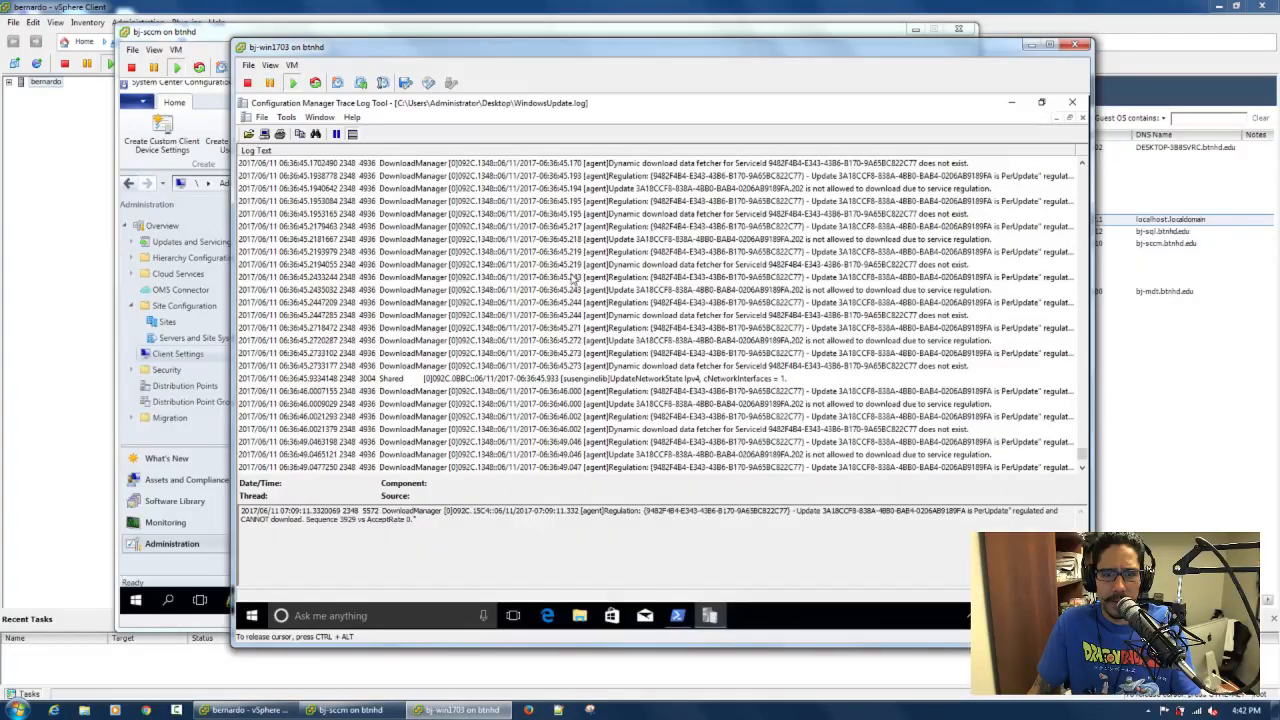
{"action": "scroll", "coordinate": [574, 281], "scroll_direction": "up", "scroll_amount": 9}
{"action": "scroll", "coordinate": [574, 281], "scroll_direction": "up", "scroll_amount": 8}
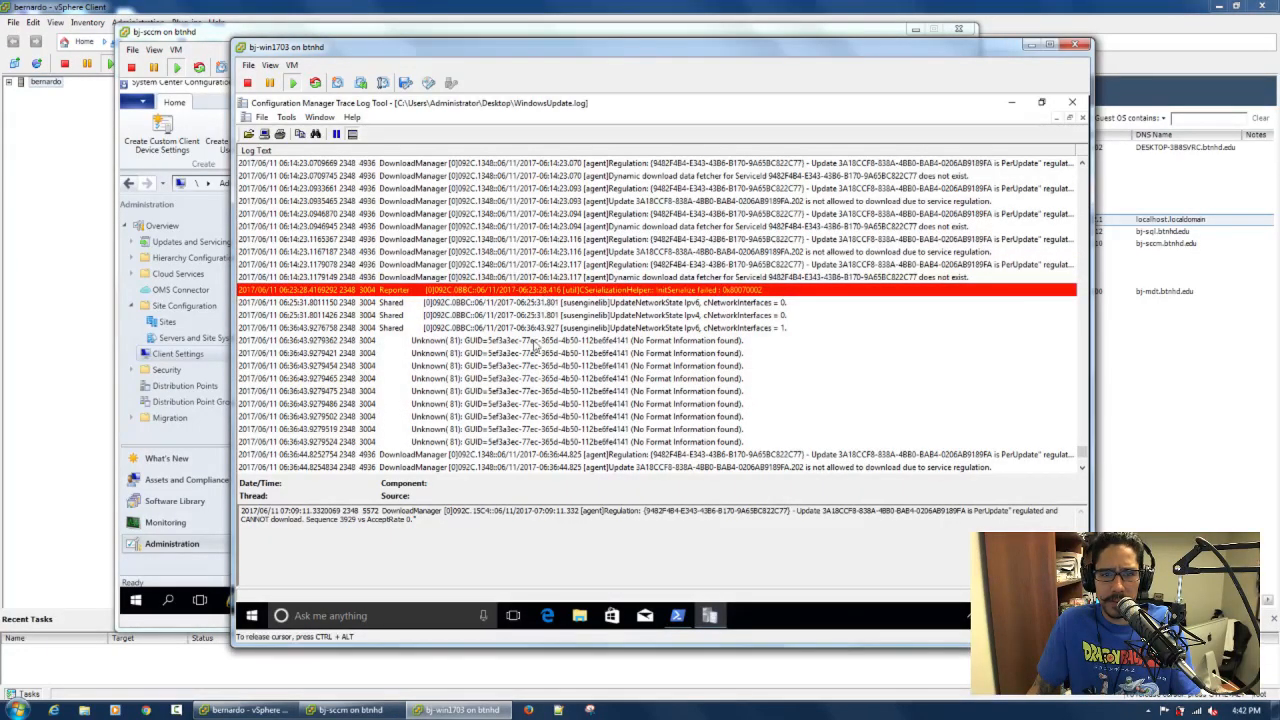
{"action": "scroll", "coordinate": [535, 345], "scroll_direction": "up", "scroll_amount": 4}
{"action": "scroll", "coordinate": [535, 345], "scroll_direction": "up", "scroll_amount": 4}
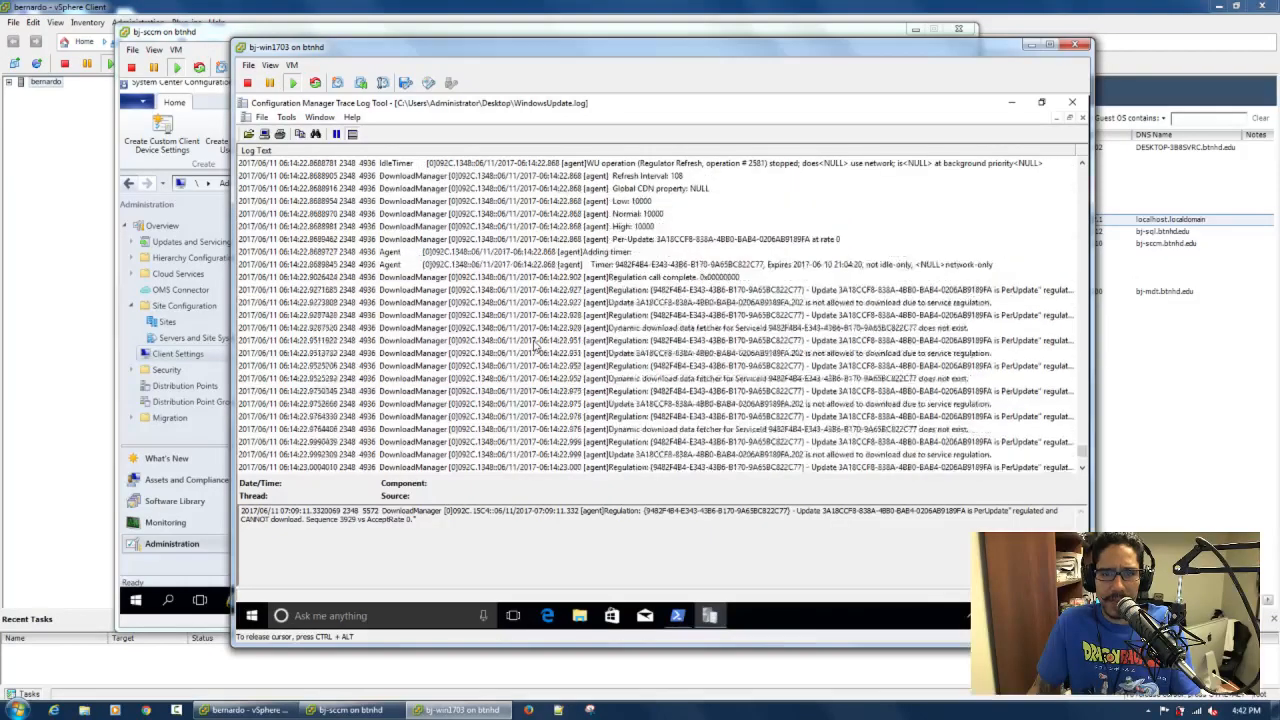
{"action": "scroll", "coordinate": [535, 345], "scroll_direction": "up", "scroll_amount": 5}
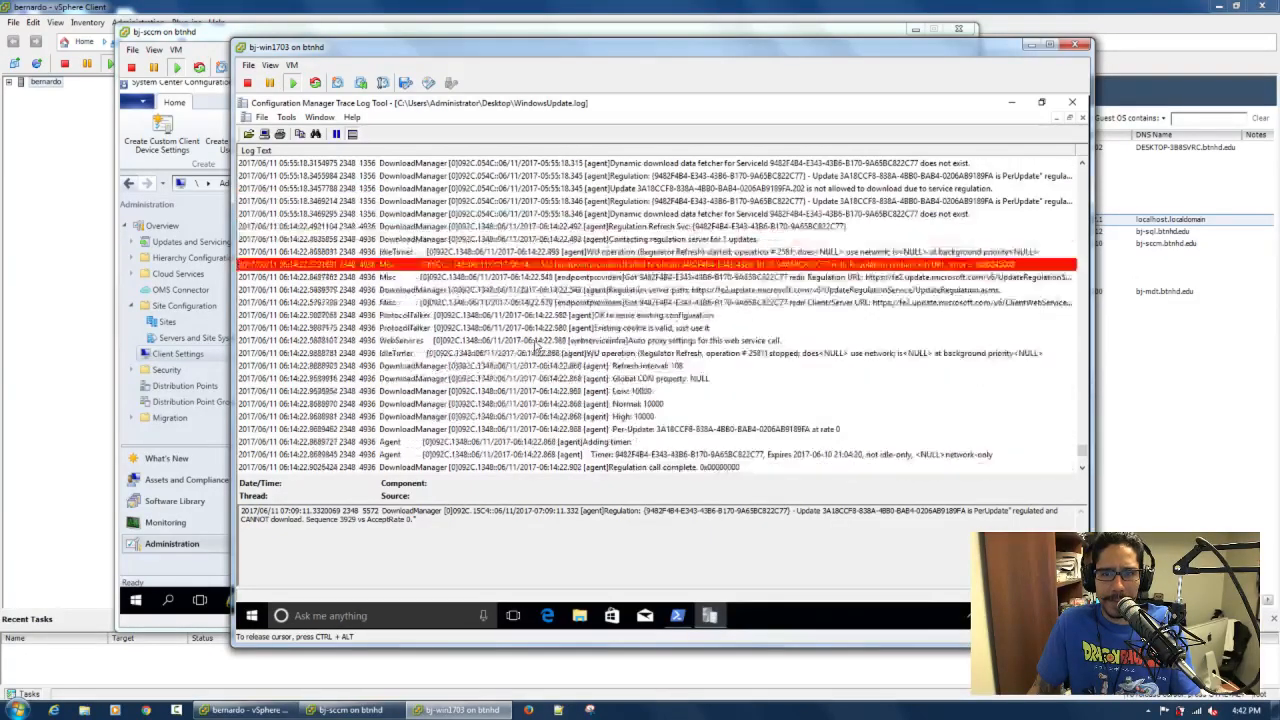
{"action": "scroll", "coordinate": [535, 345], "scroll_direction": "down", "scroll_amount": 10}
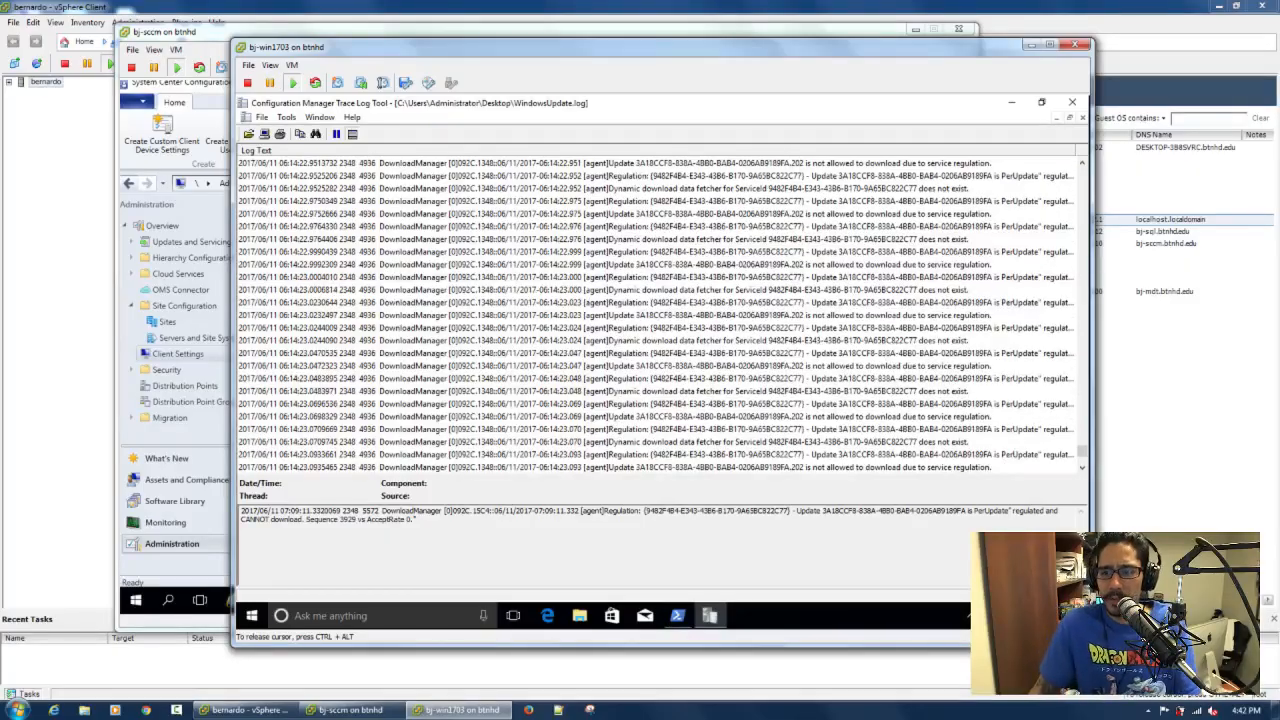
{"action": "key", "text": "super+a"}
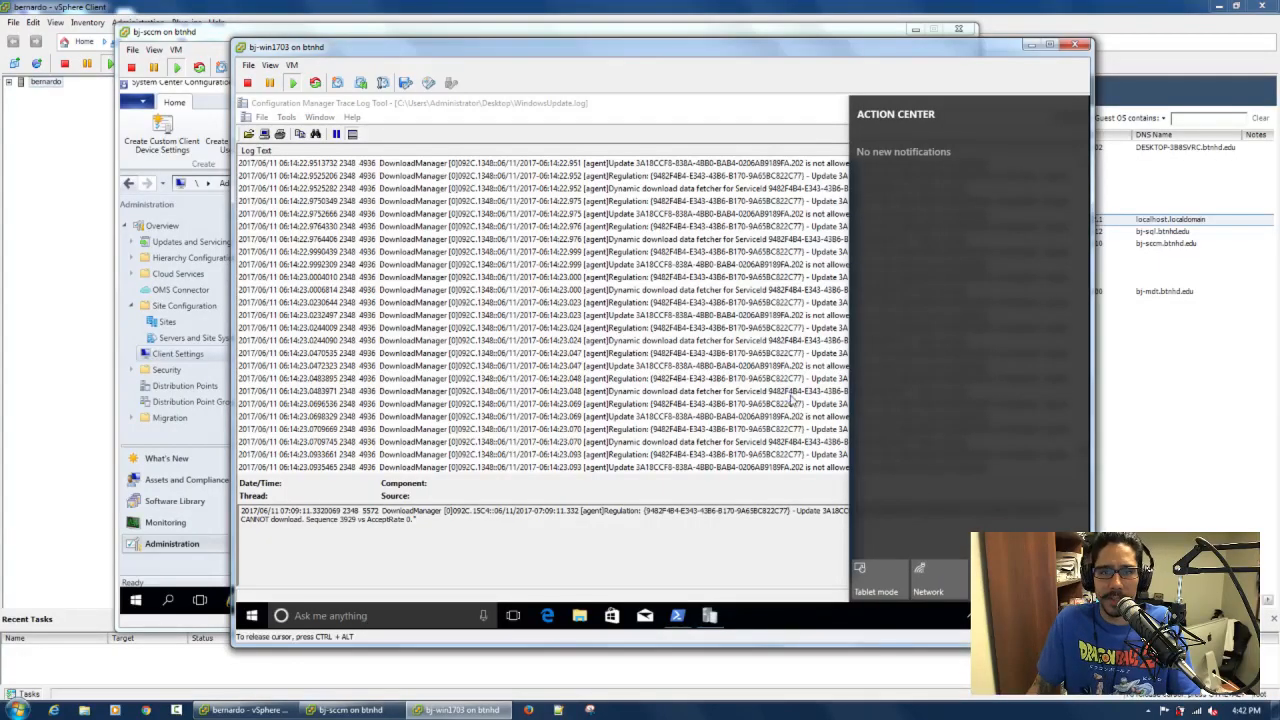
Run Check for updates in Settings > Update & security, then bring the bj-sccm console forward.
{"action": "key", "text": "super+i"}
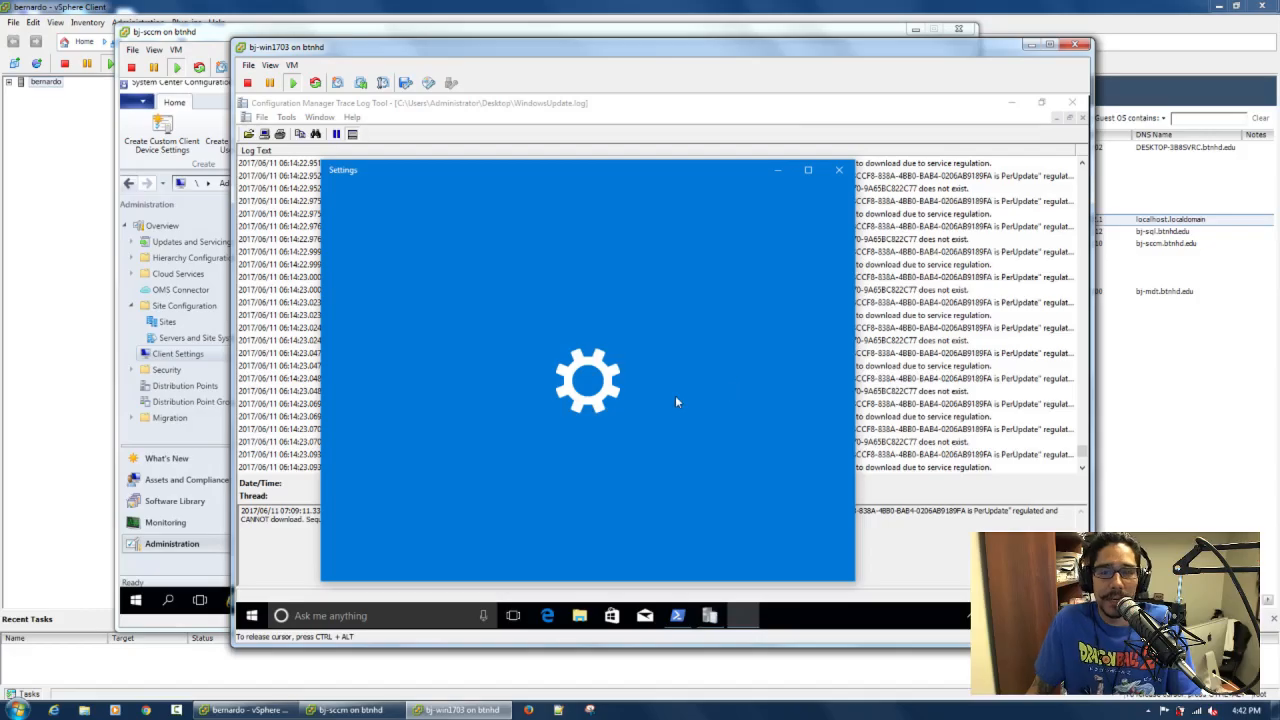
{"action": "left_click", "coordinate": [808, 172]}
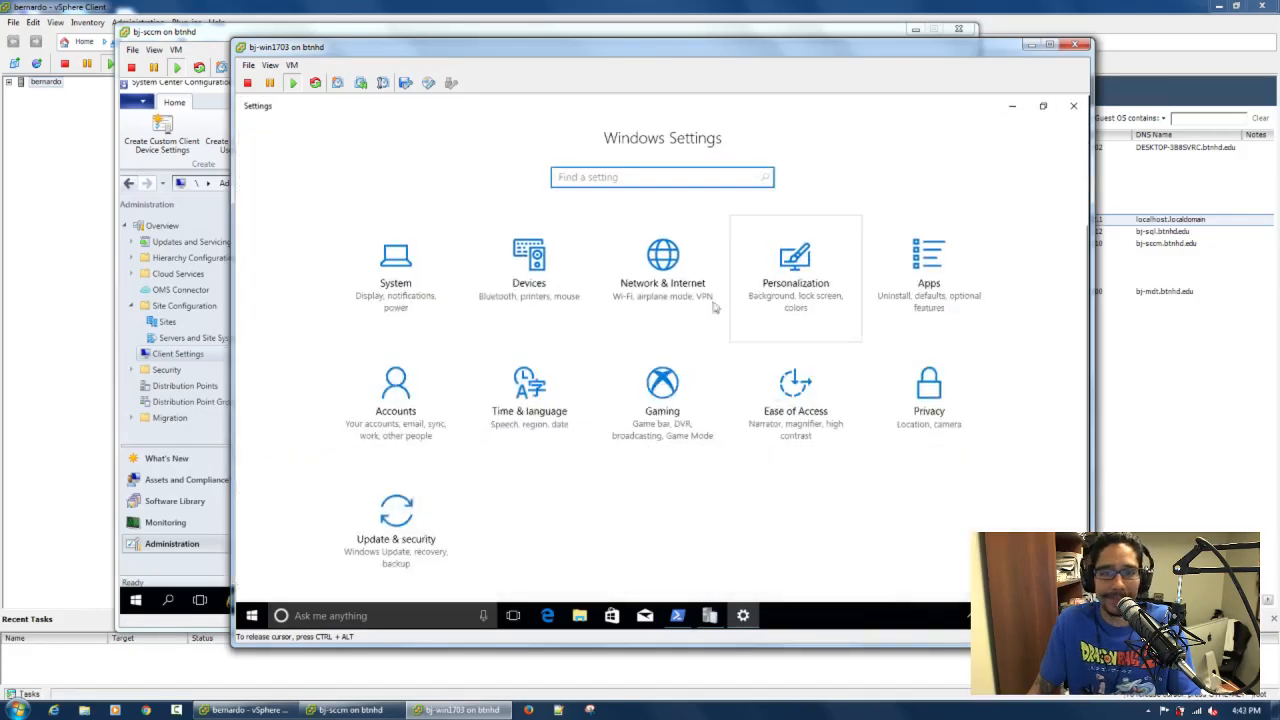
{"action": "left_click", "coordinate": [452, 491]}
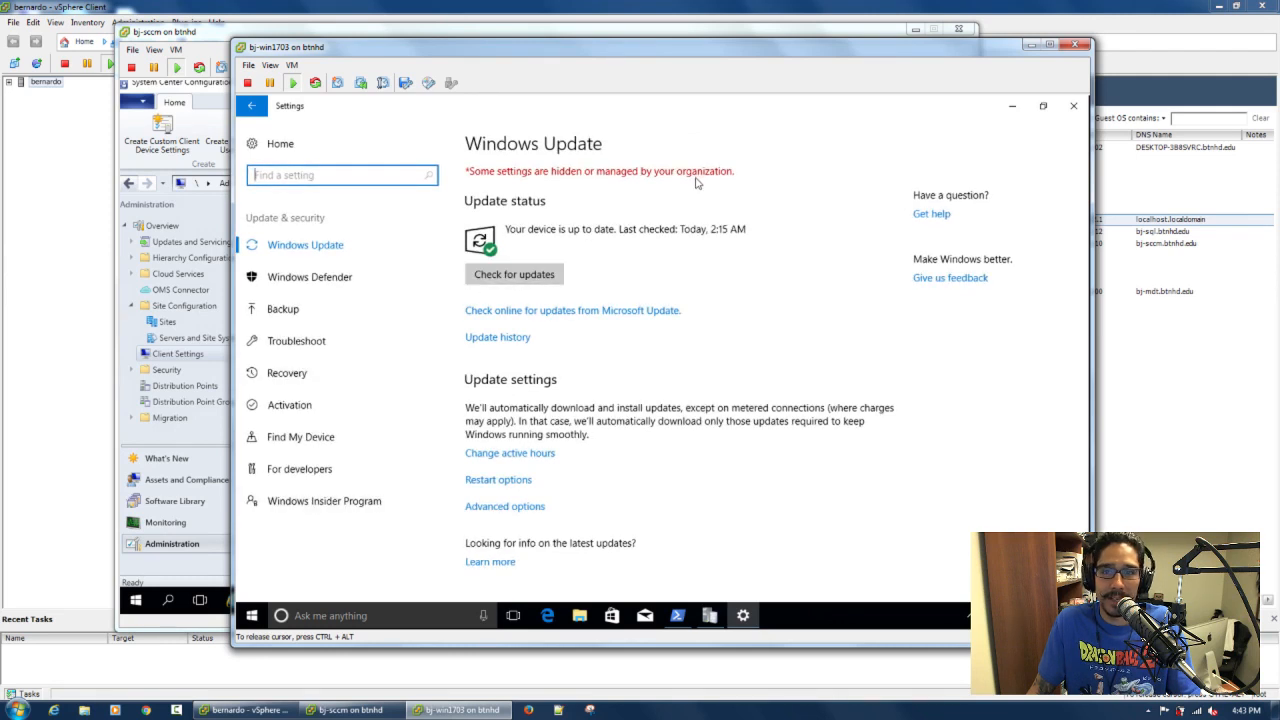
{"action": "left_click", "coordinate": [530, 275]}
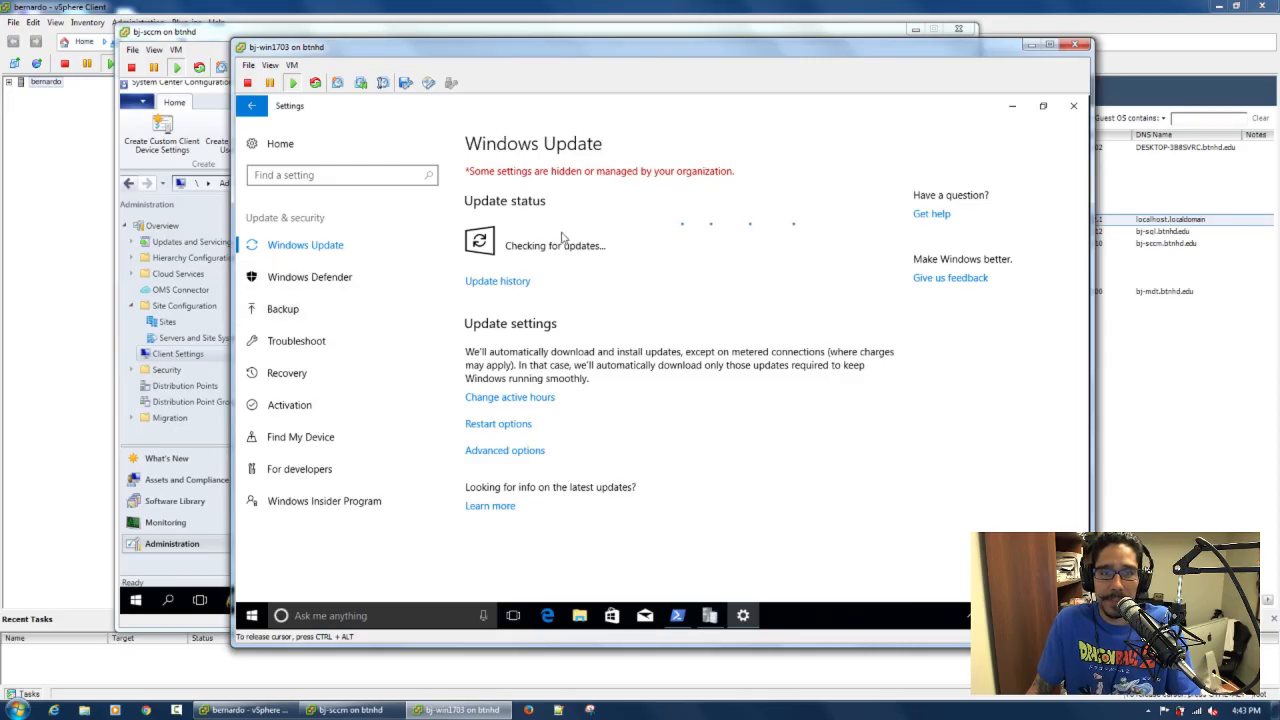
{"action": "left_click", "coordinate": [493, 30]}
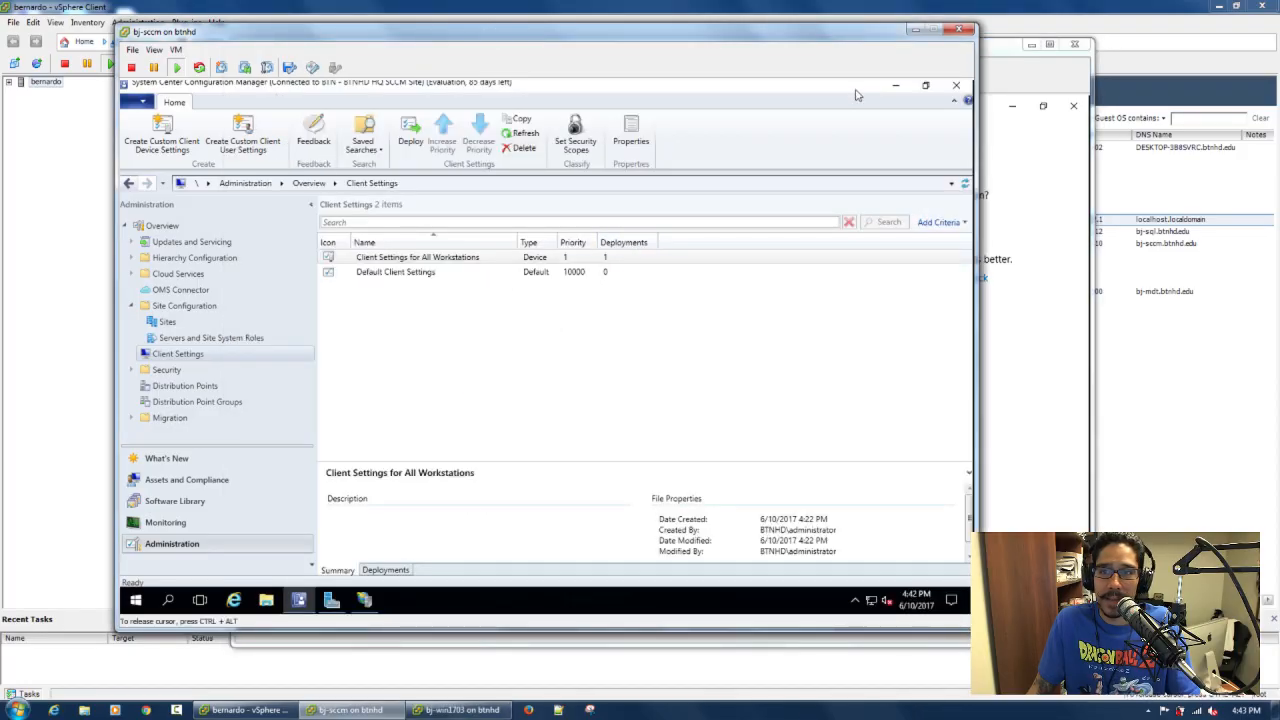
Open wsyncmgr.log from the desktop shortcut in a maximized CMTrace.
{"action": "left_click", "coordinate": [896, 85]}
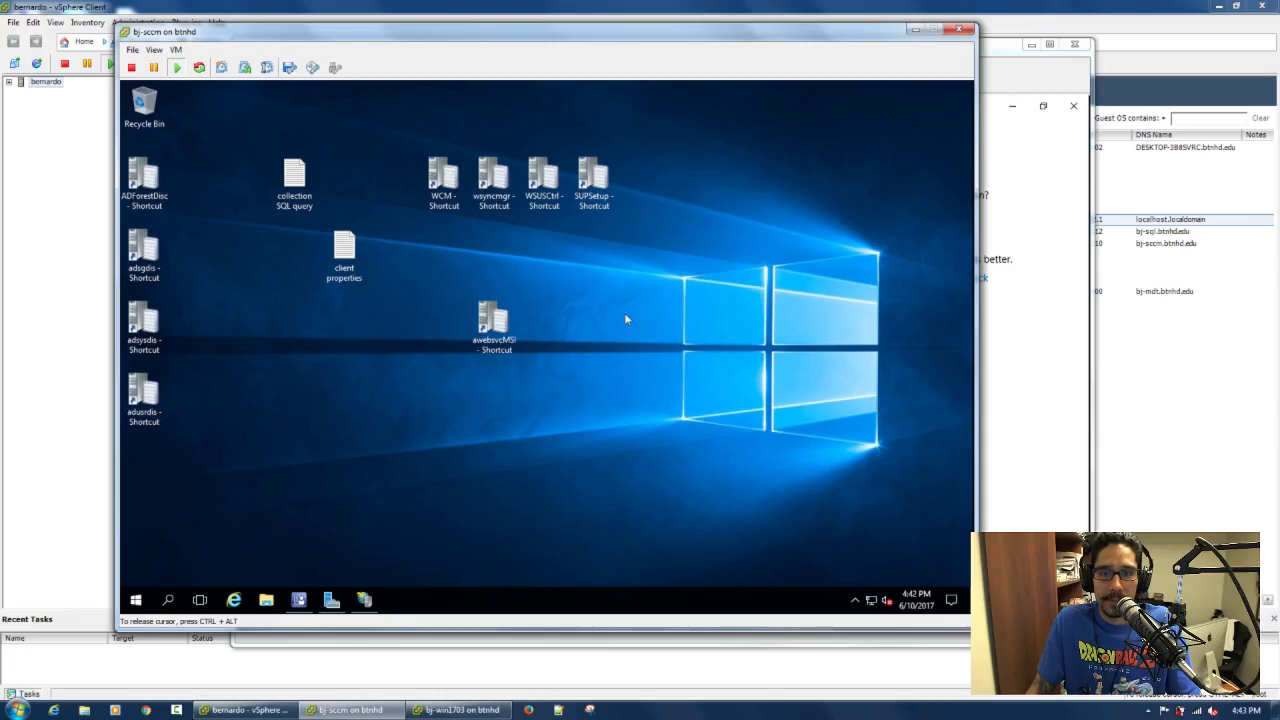
{"action": "double_click", "coordinate": [493, 178]}
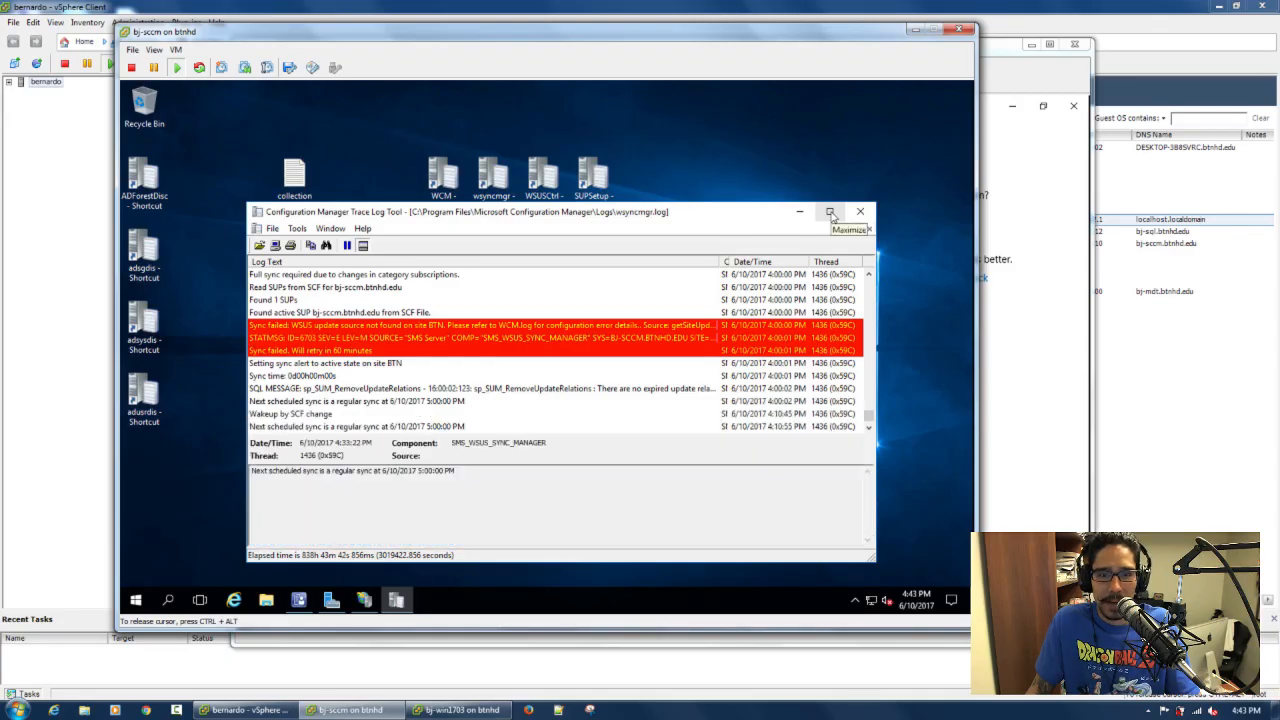
{"action": "left_click", "coordinate": [830, 212]}
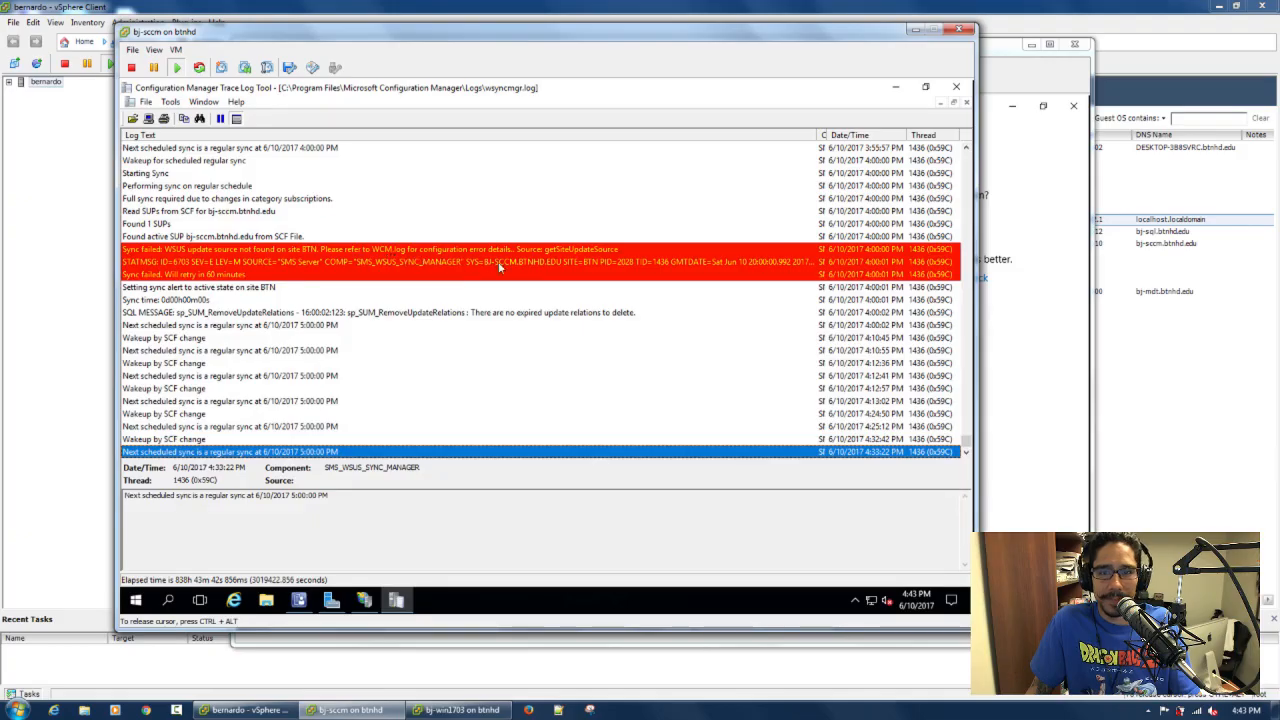
Read the STATMSG and sync-failed retry error entries, then close the log.
{"action": "left_click", "coordinate": [581, 263]}
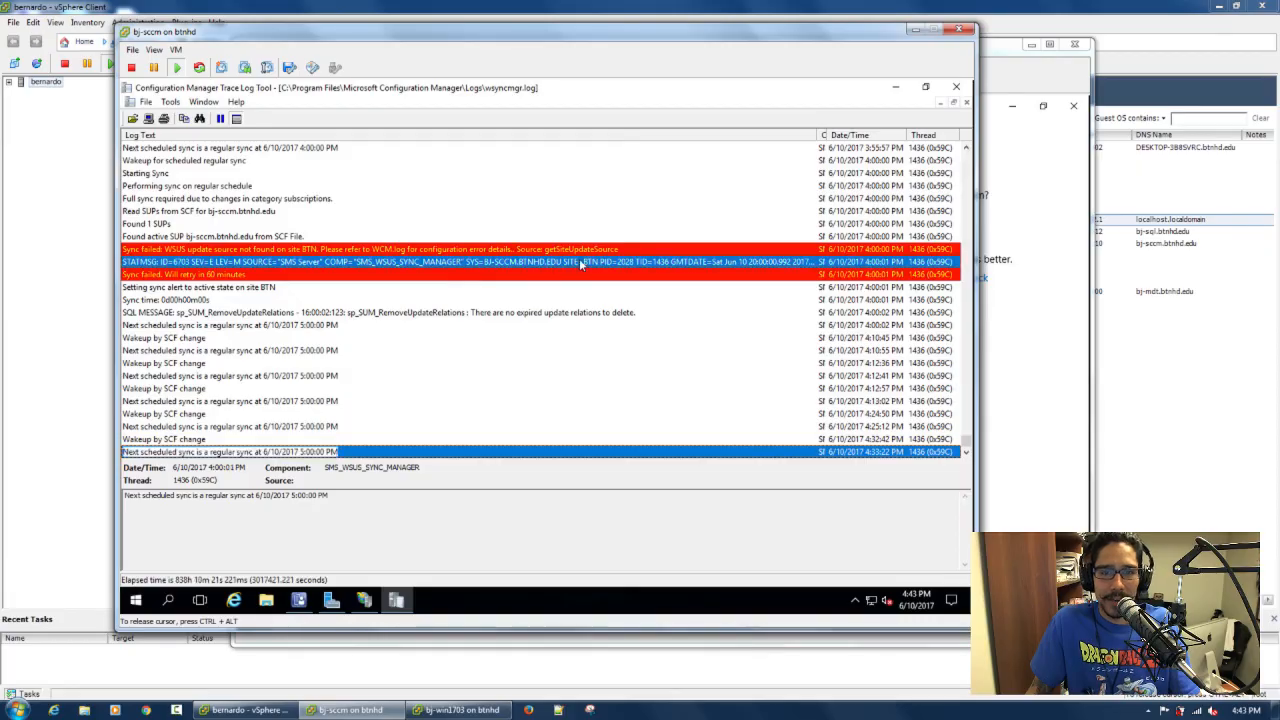
{"action": "left_click", "coordinate": [376, 276]}
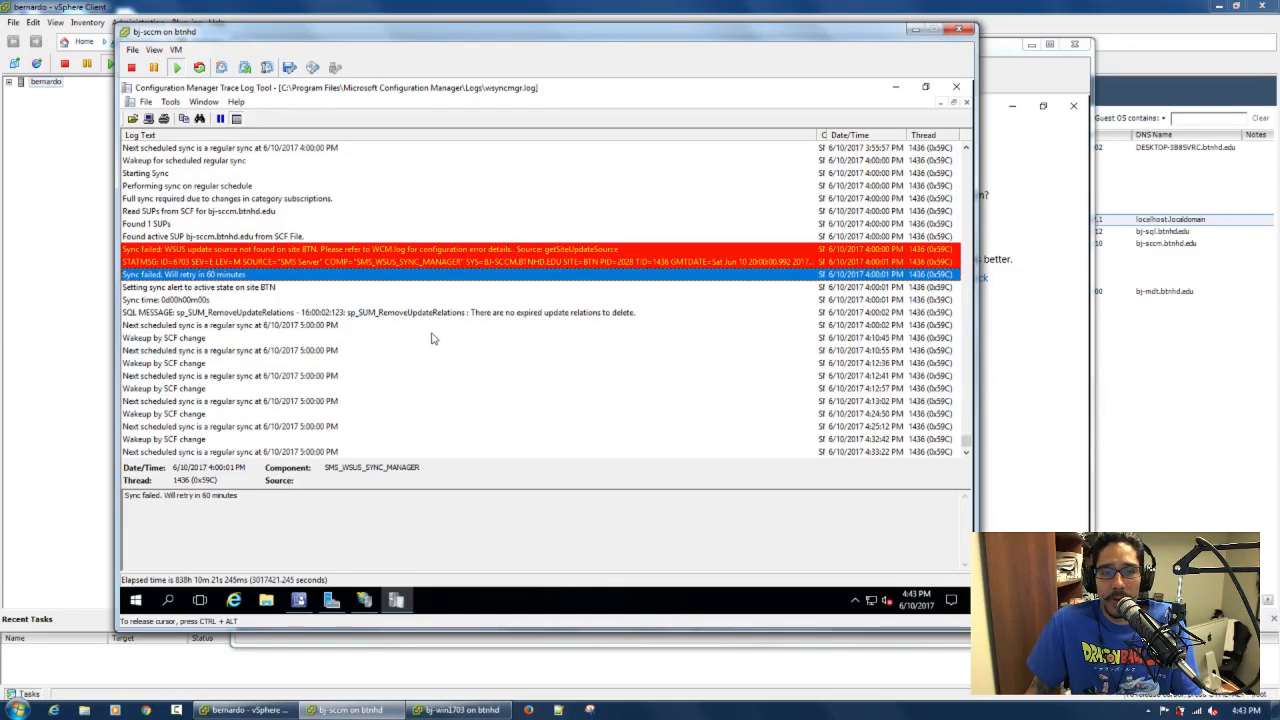
{"action": "left_click", "coordinate": [957, 89]}
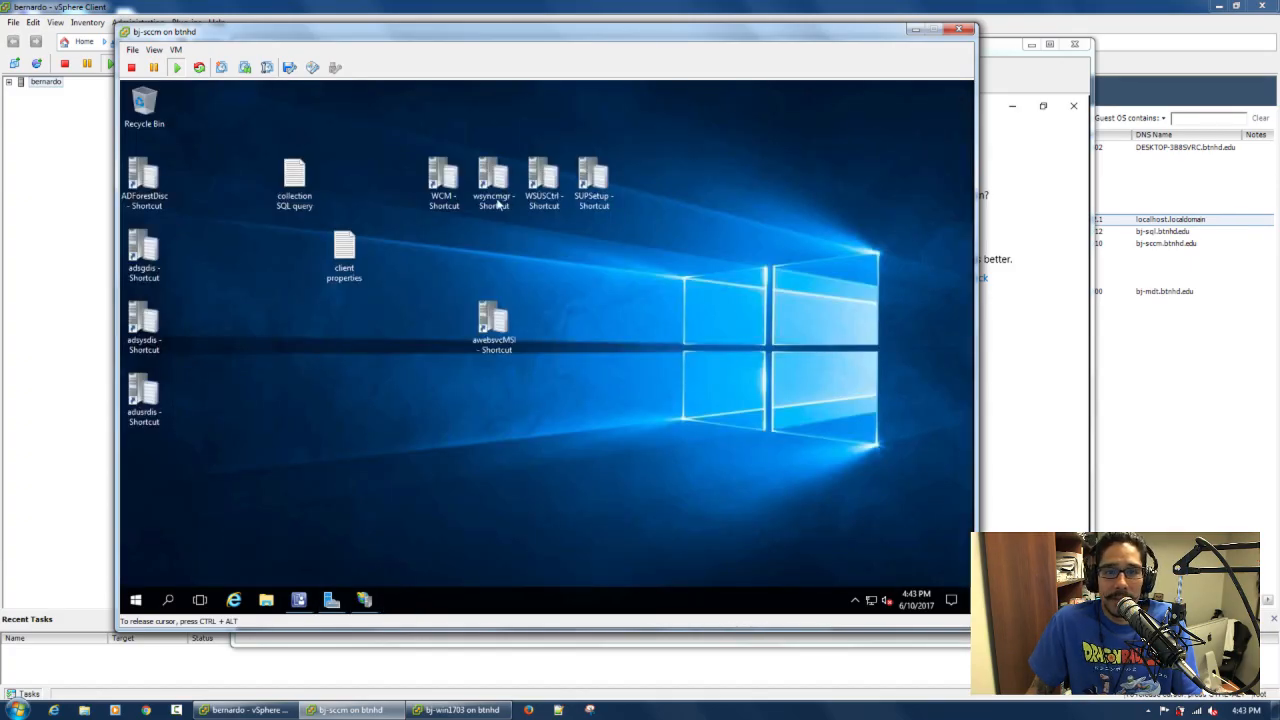
Open WCM.log, scroll to the bottom and read the SqlException connection error.
{"action": "key", "text": "Return"}
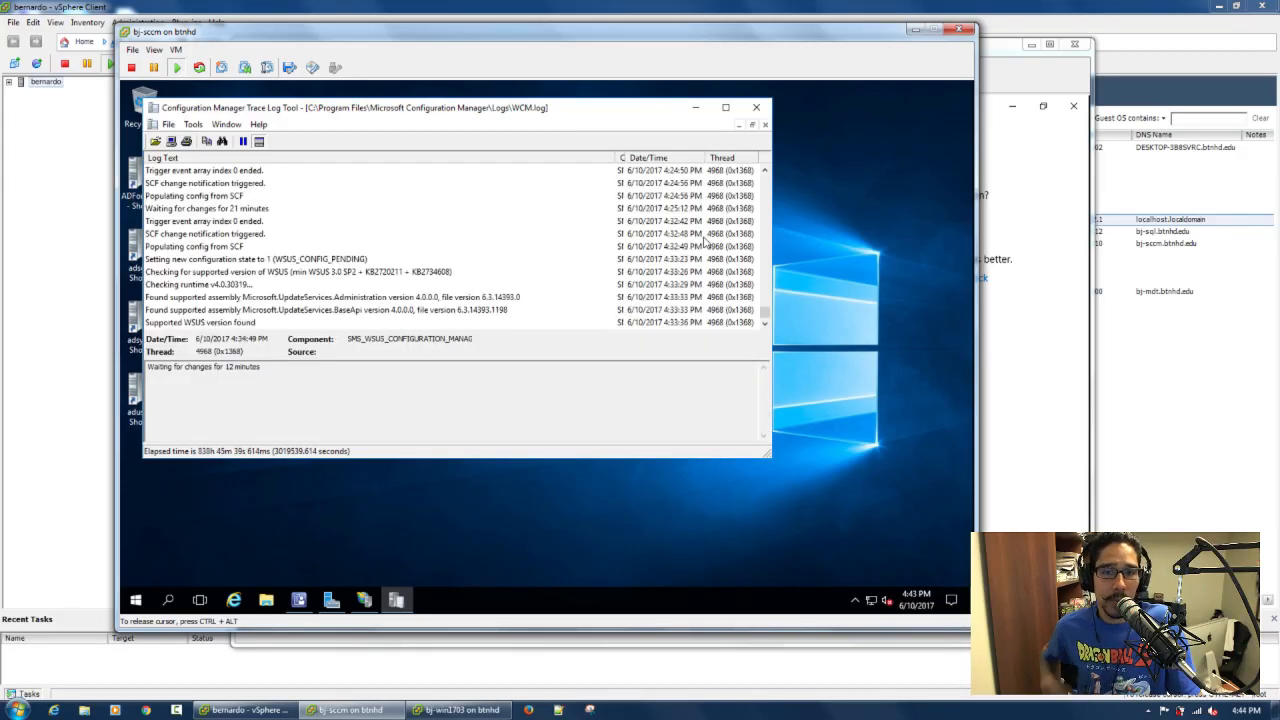
{"action": "left_click", "coordinate": [766, 324]}
{"action": "left_click", "coordinate": [766, 324]}
{"action": "left_click", "coordinate": [766, 324]}
{"action": "left_click", "coordinate": [766, 324]}
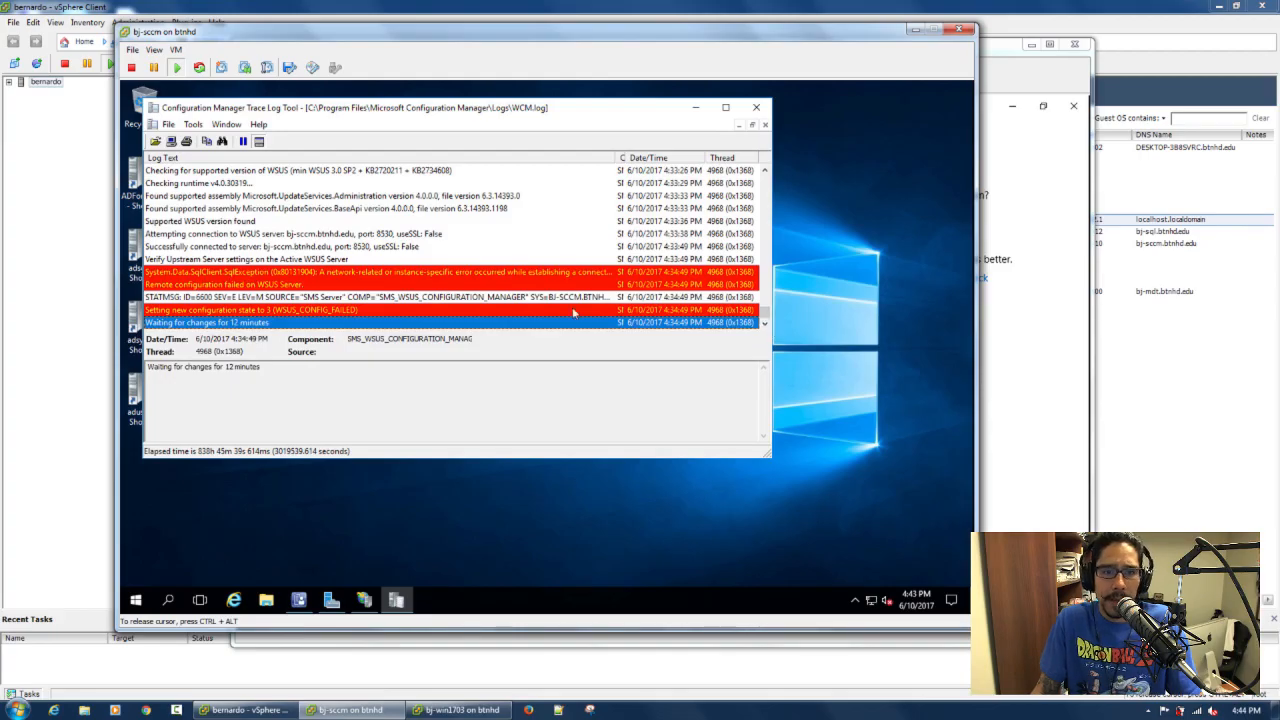
{"action": "left_click", "coordinate": [493, 276]}
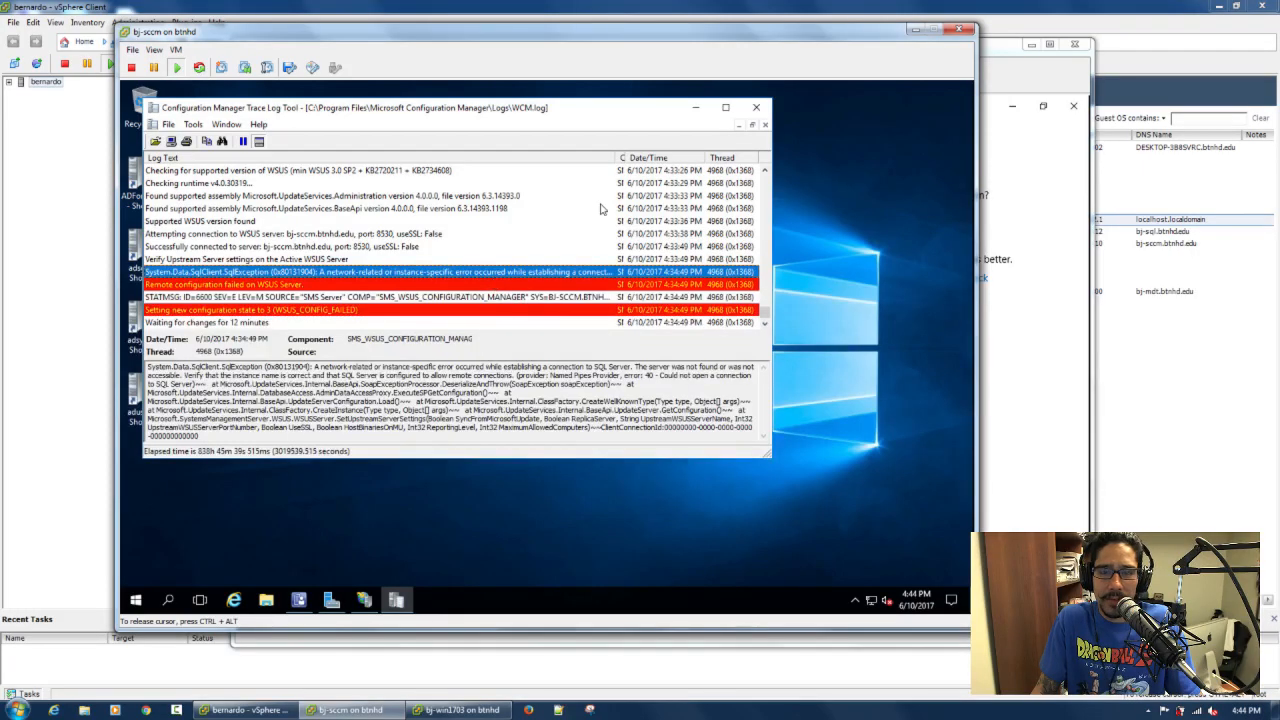
Read the WSUS_CONFIG_FAILED STATMSG entry, then switch back to the Configuration Manager console.
{"action": "left_click", "coordinate": [726, 108]}
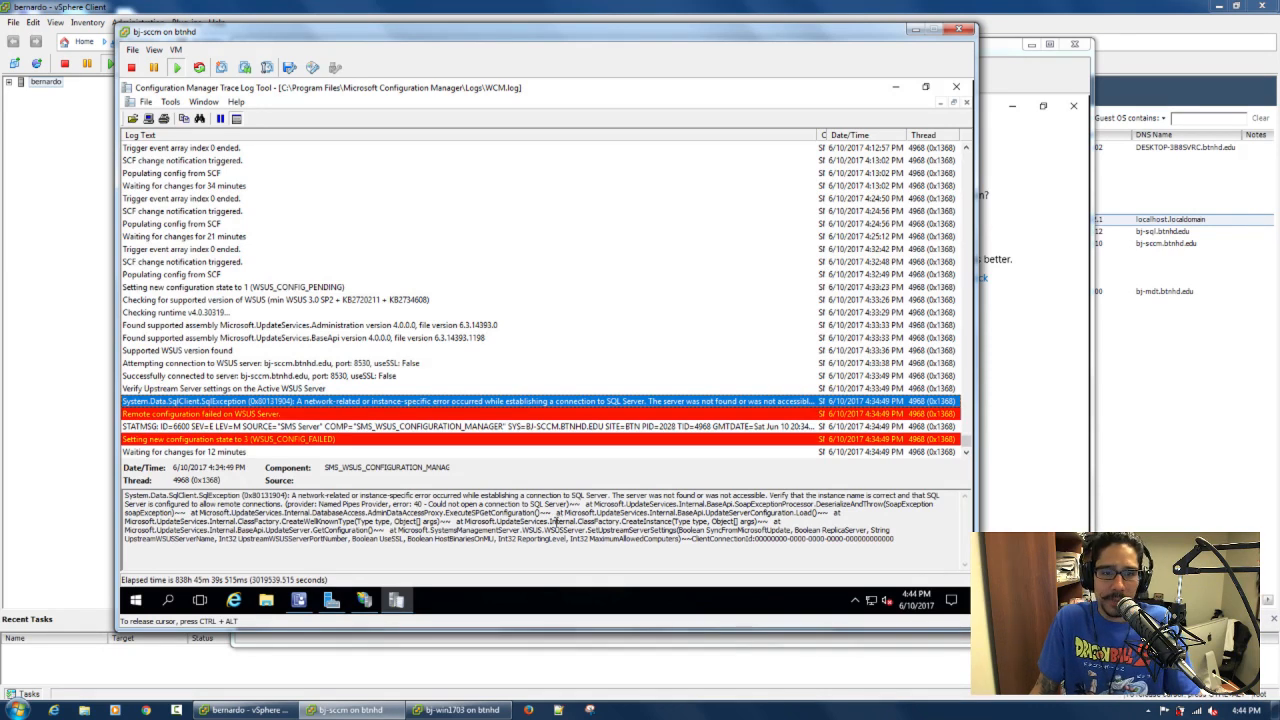
{"action": "left_click", "coordinate": [490, 427]}
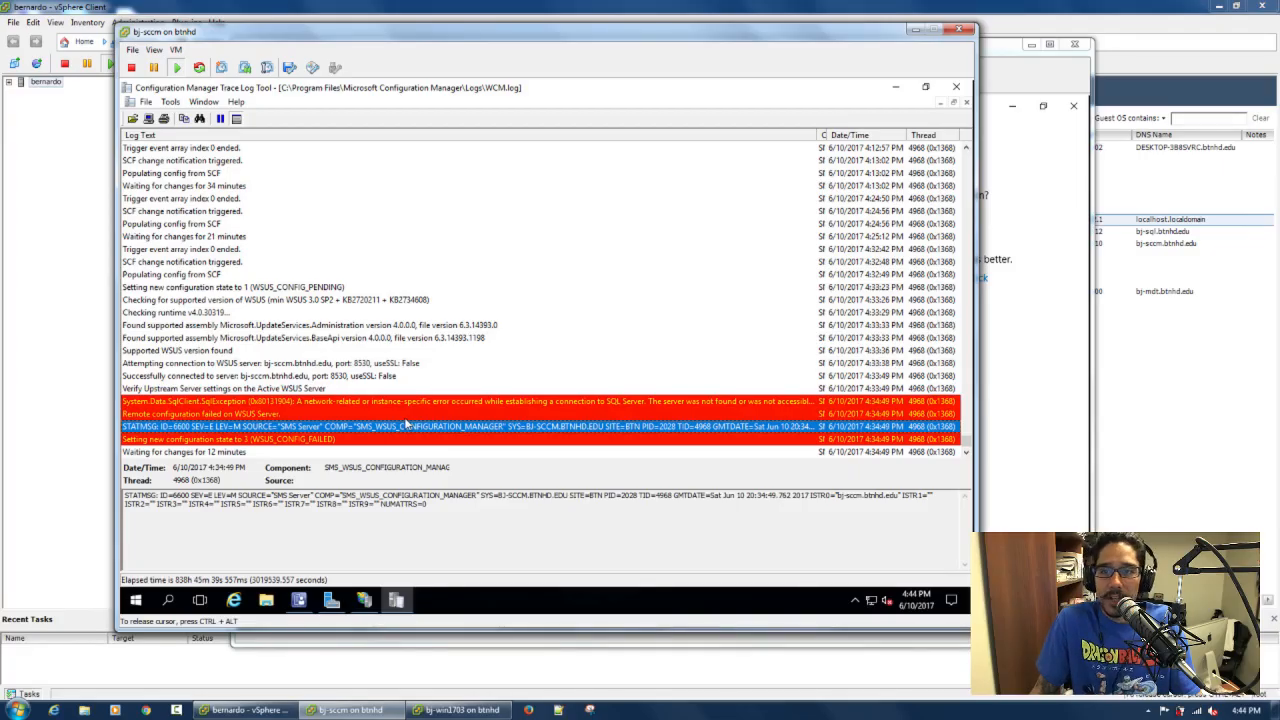
{"action": "left_click", "coordinate": [895, 89]}
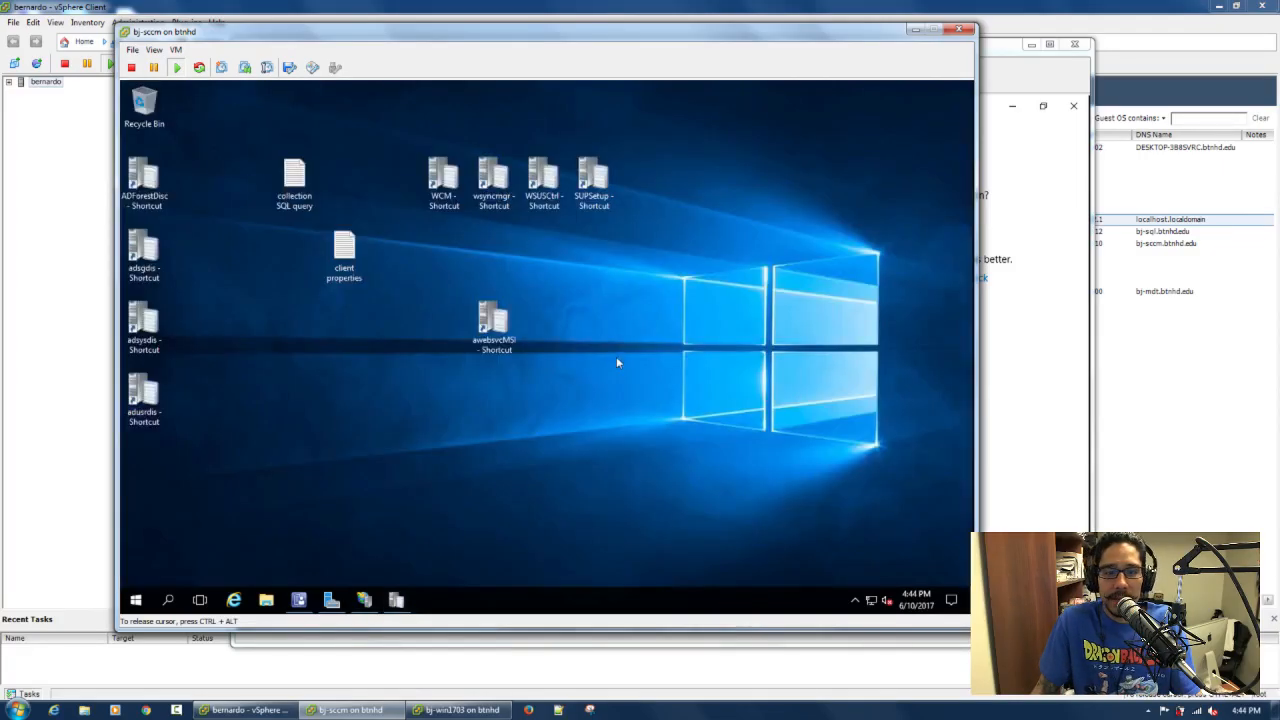
{"action": "left_click", "coordinate": [302, 599]}
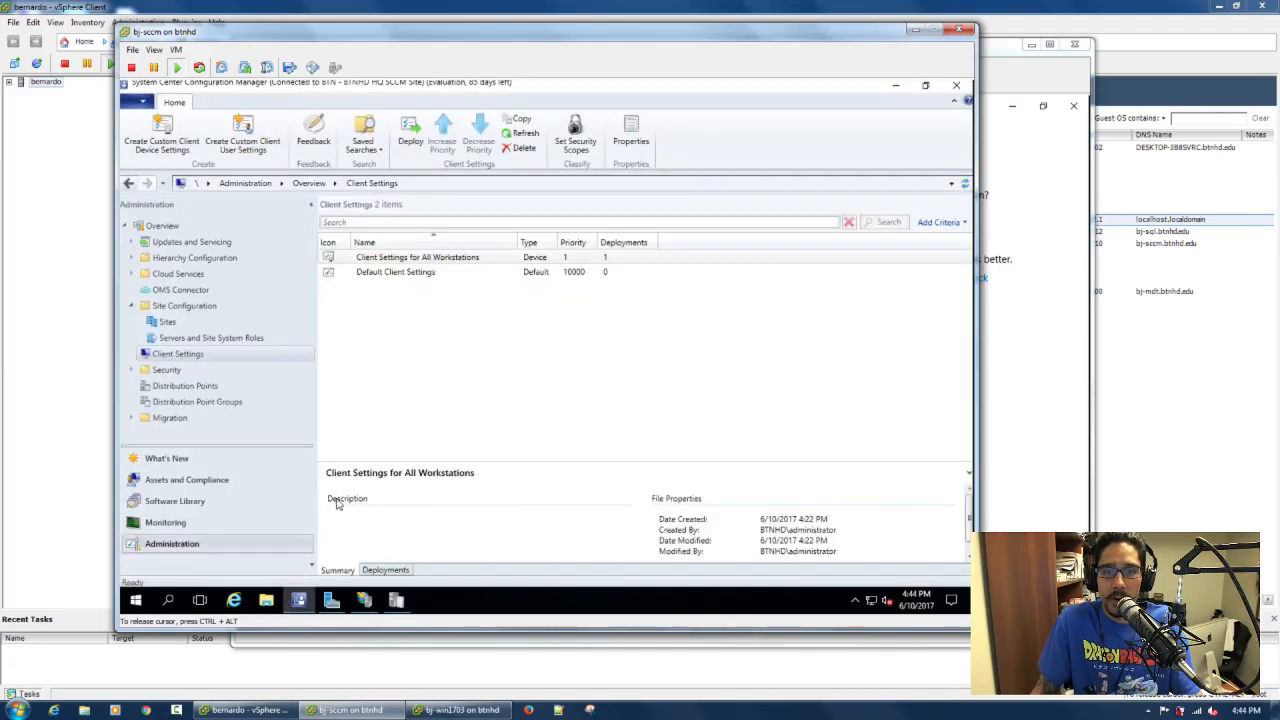